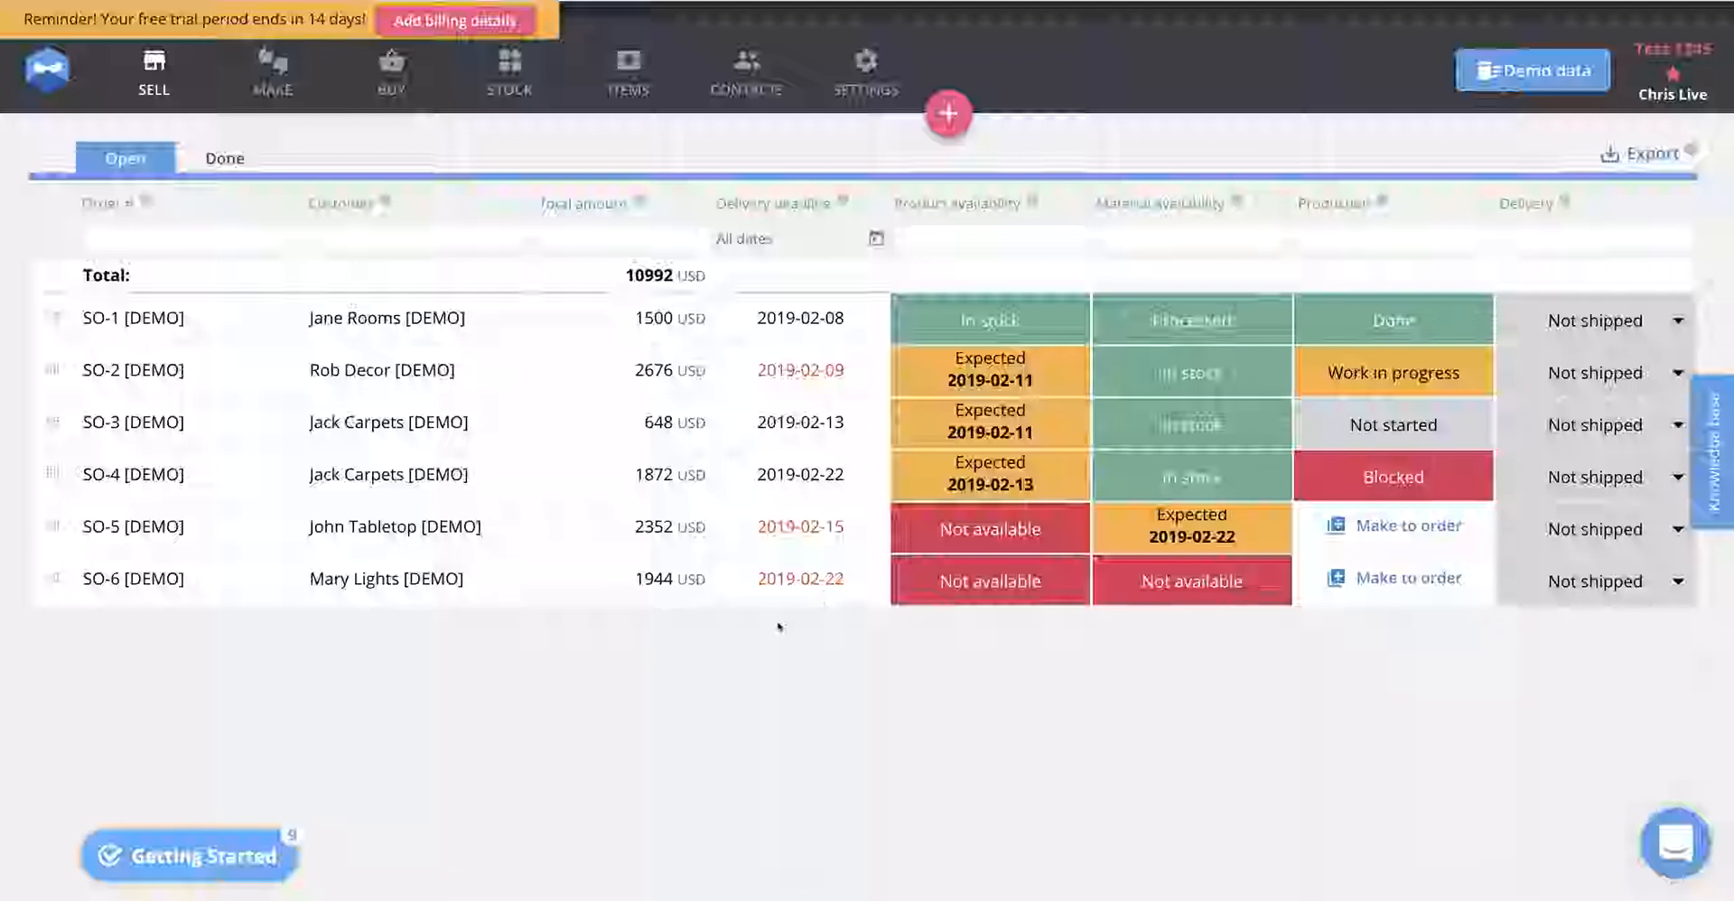
Review the Getting Started checklist and the data import instructions in the factory settings
{"action": "left_click", "coordinate": [184, 869]}
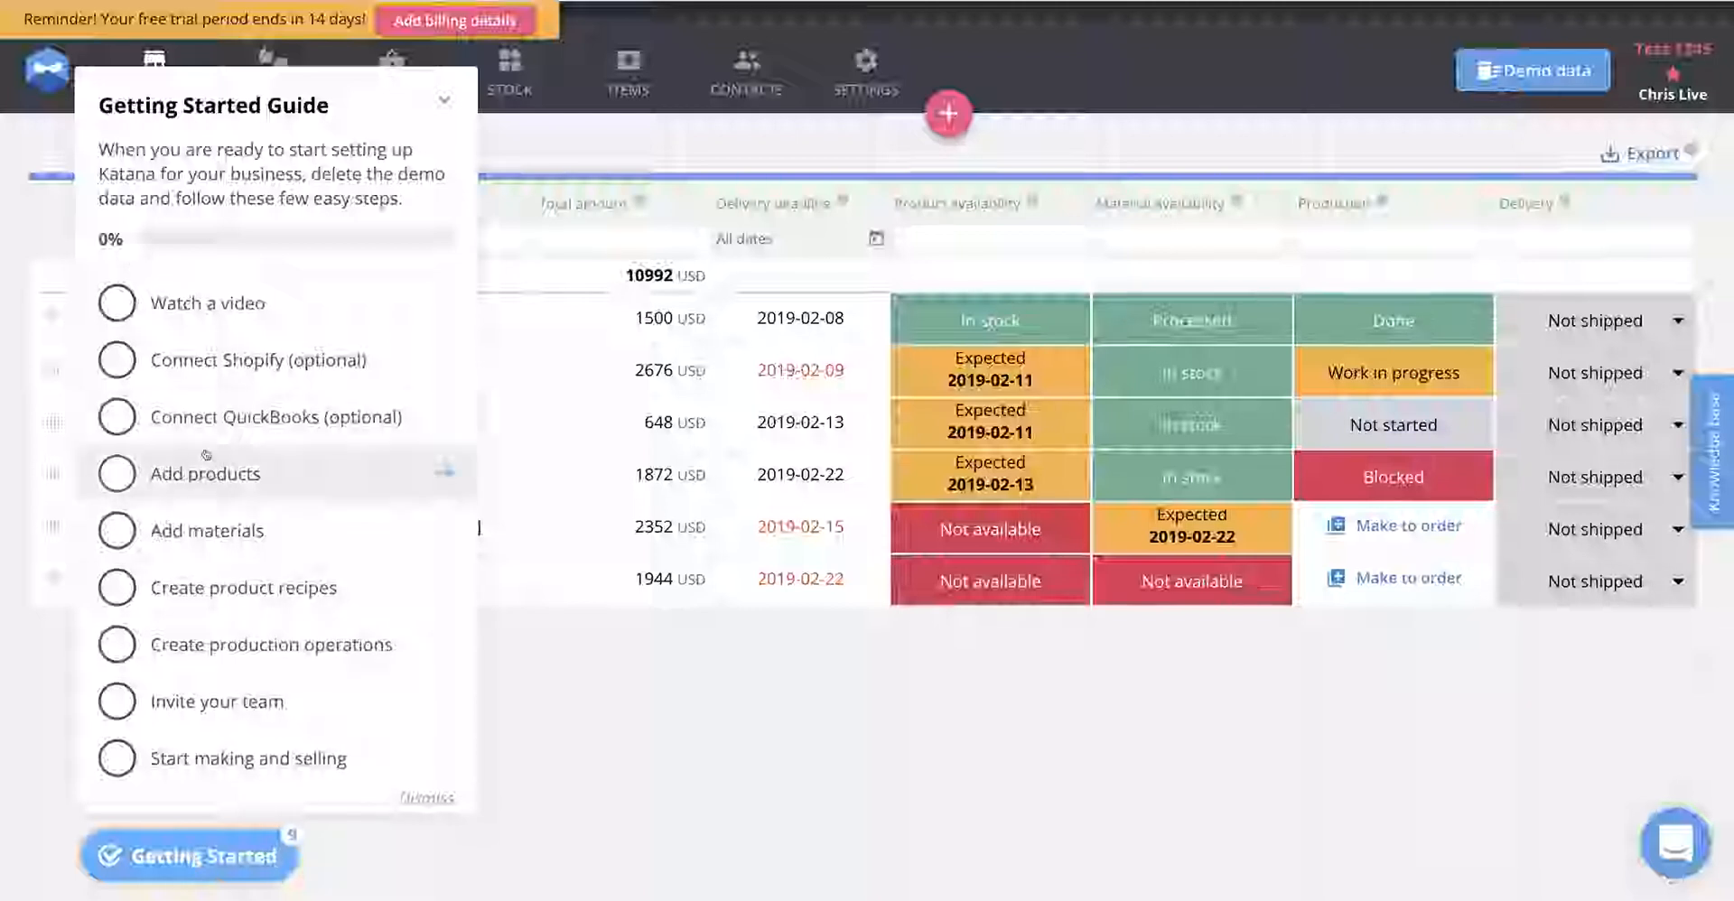
{"action": "left_click", "coordinate": [444, 101]}
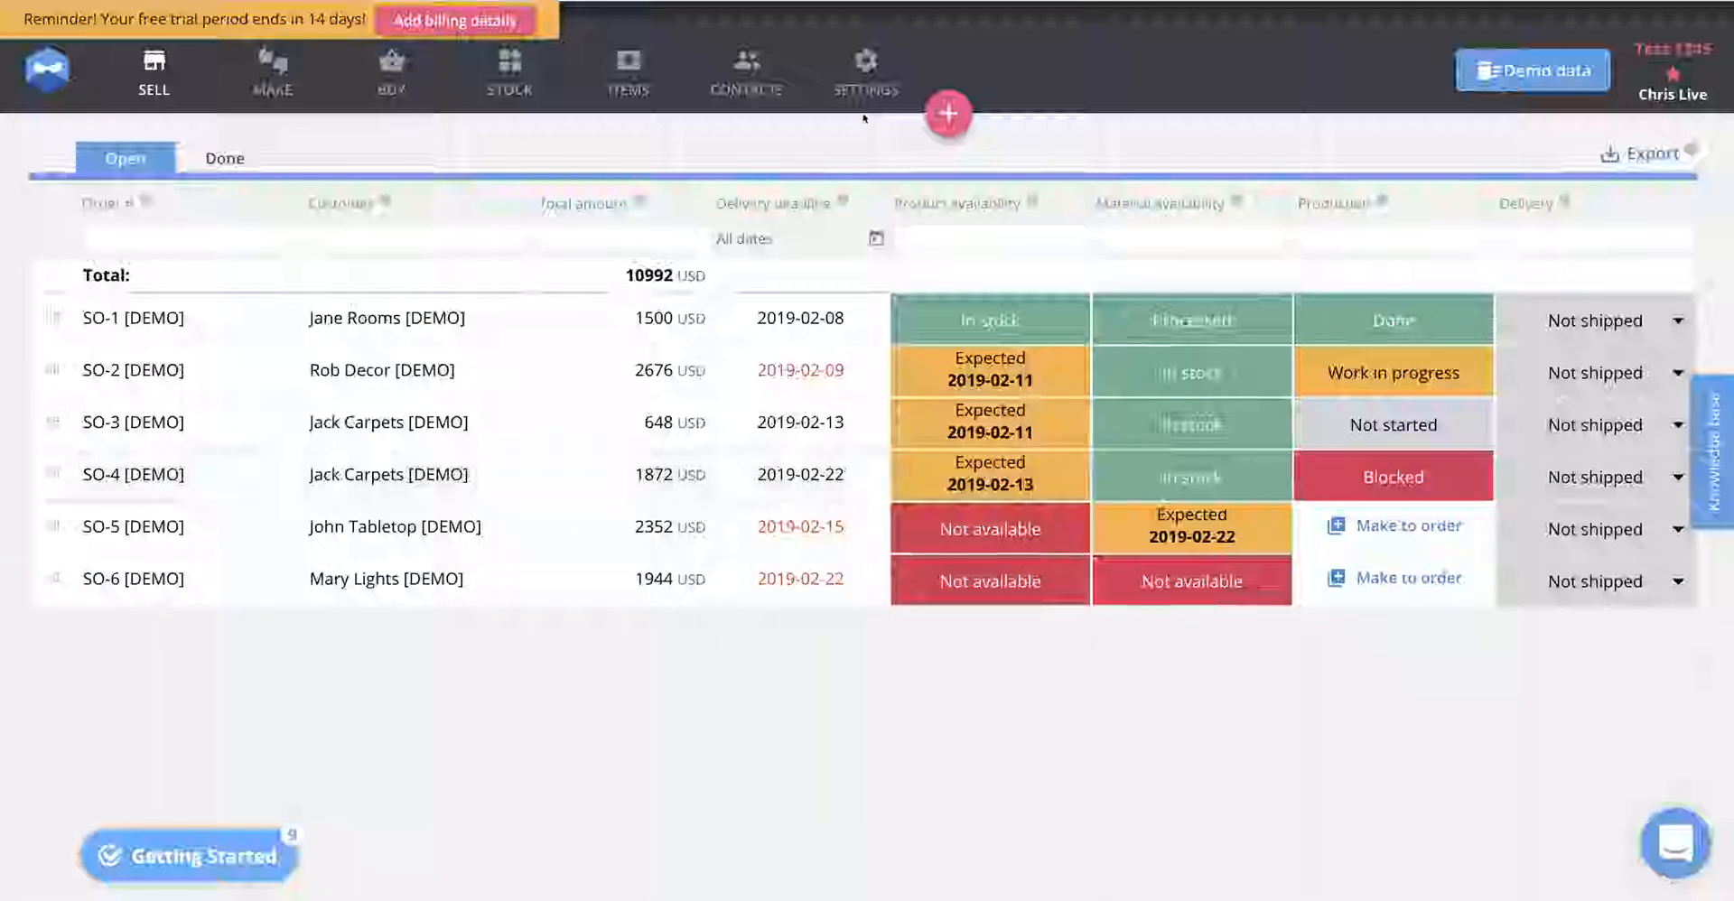
{"action": "left_click", "coordinate": [869, 81]}
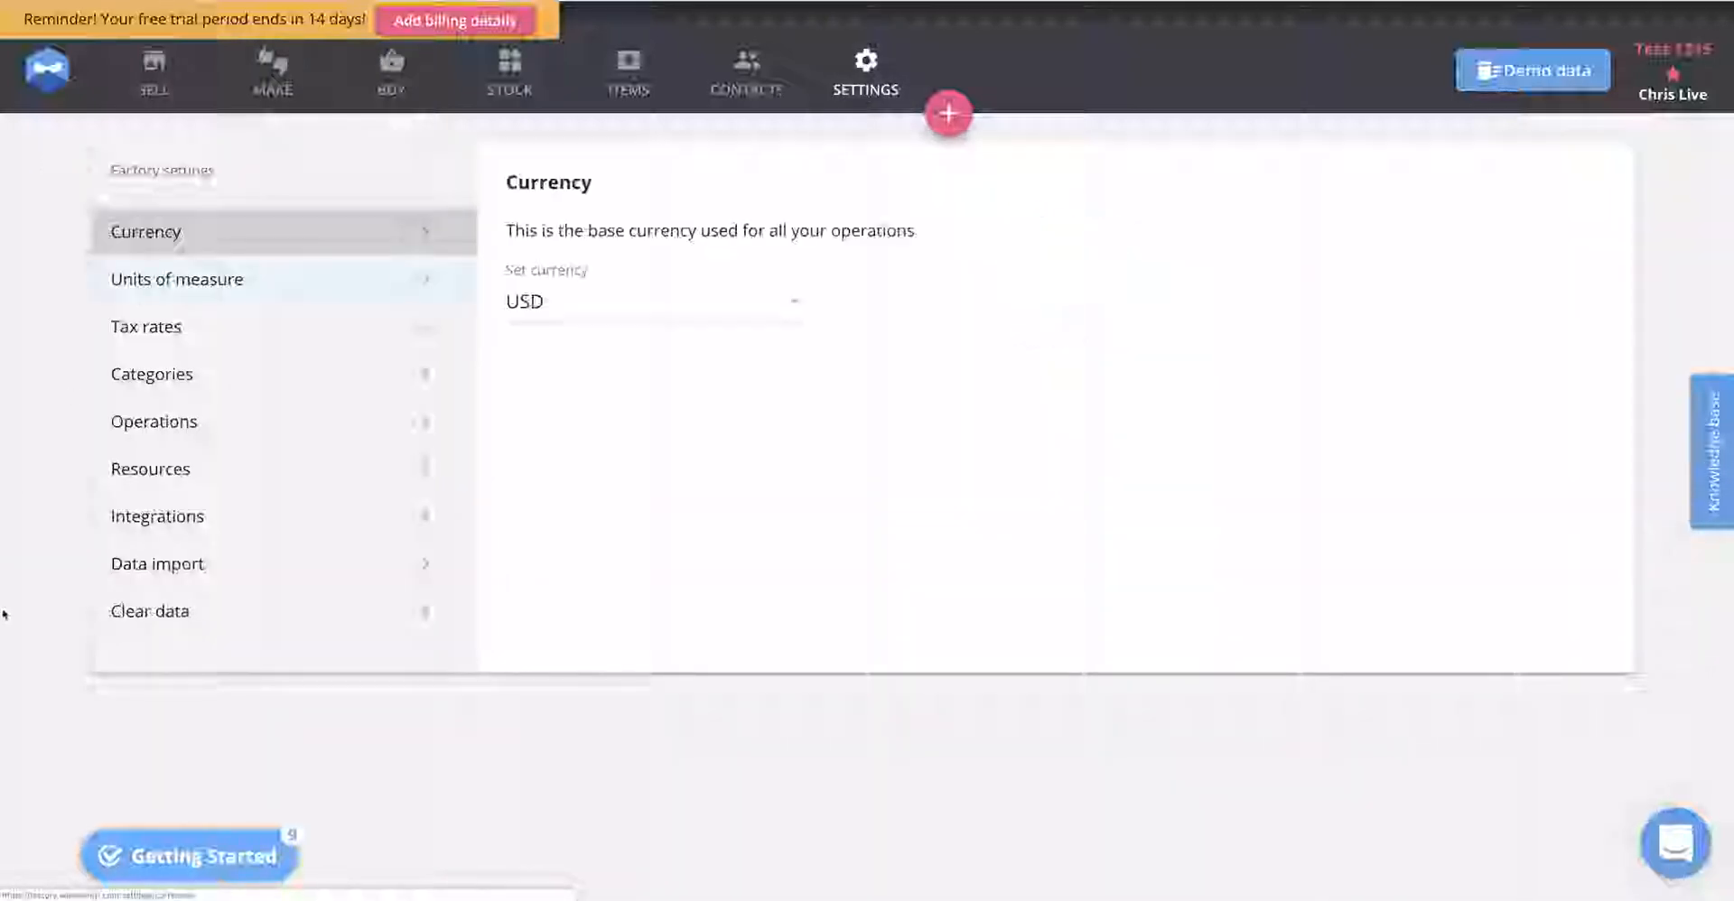
{"action": "left_click", "coordinate": [218, 569]}
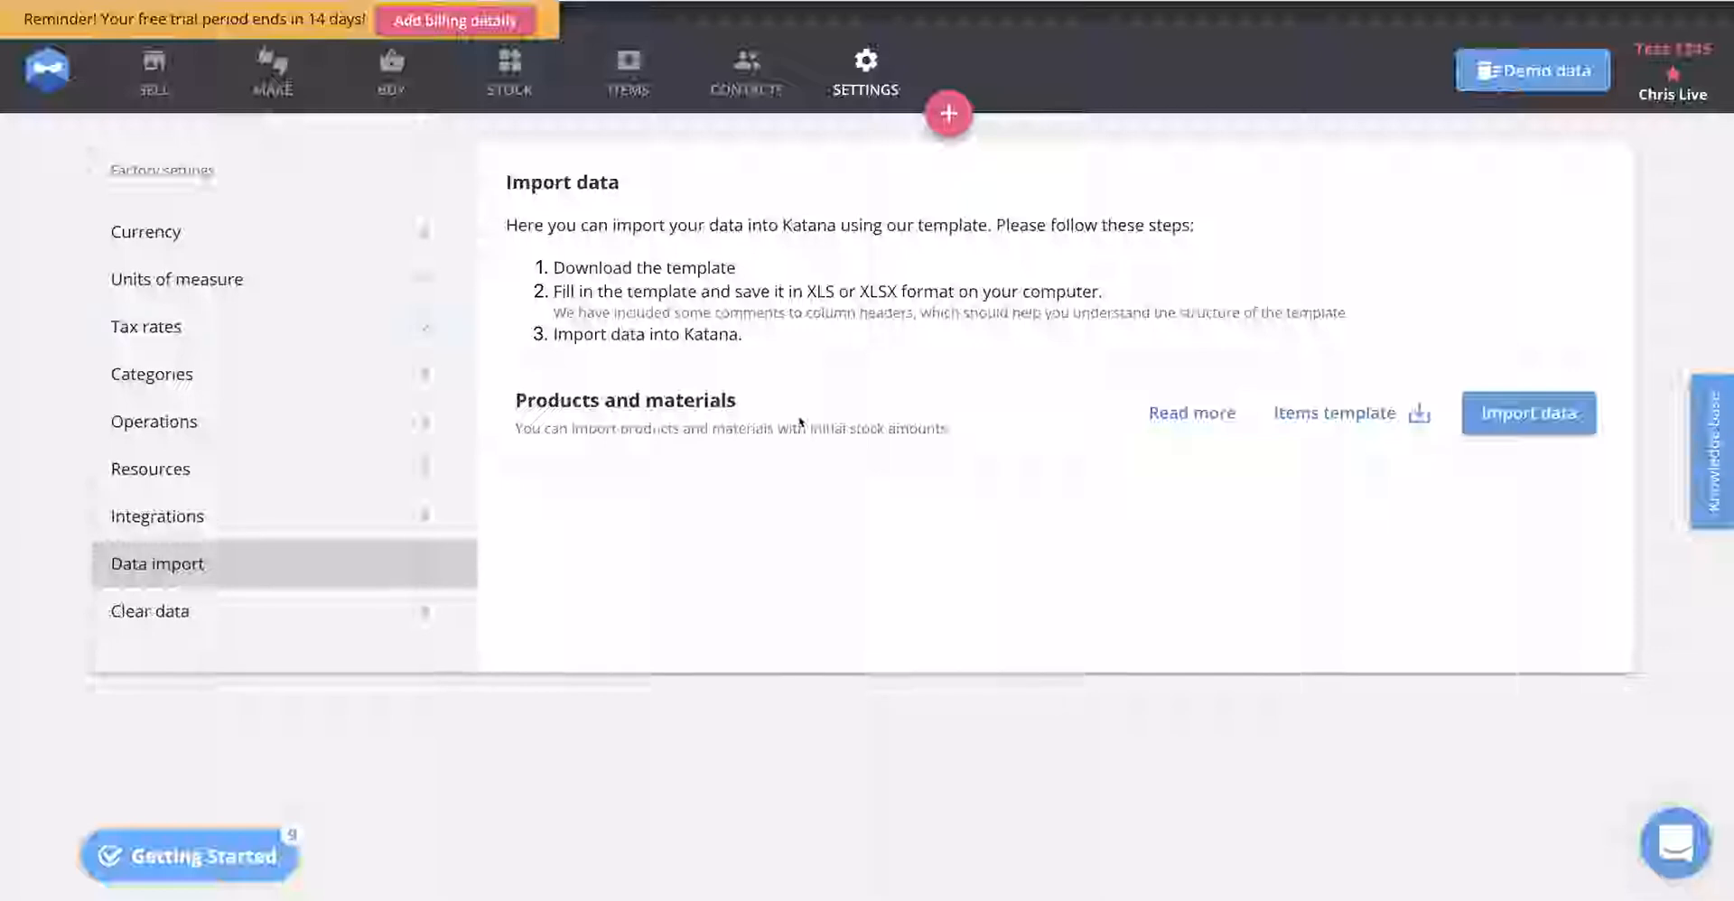
Preview the Shopify connection's initial data import settings using the store address asdf, and close the setup without connecting
{"action": "left_click", "coordinate": [140, 524]}
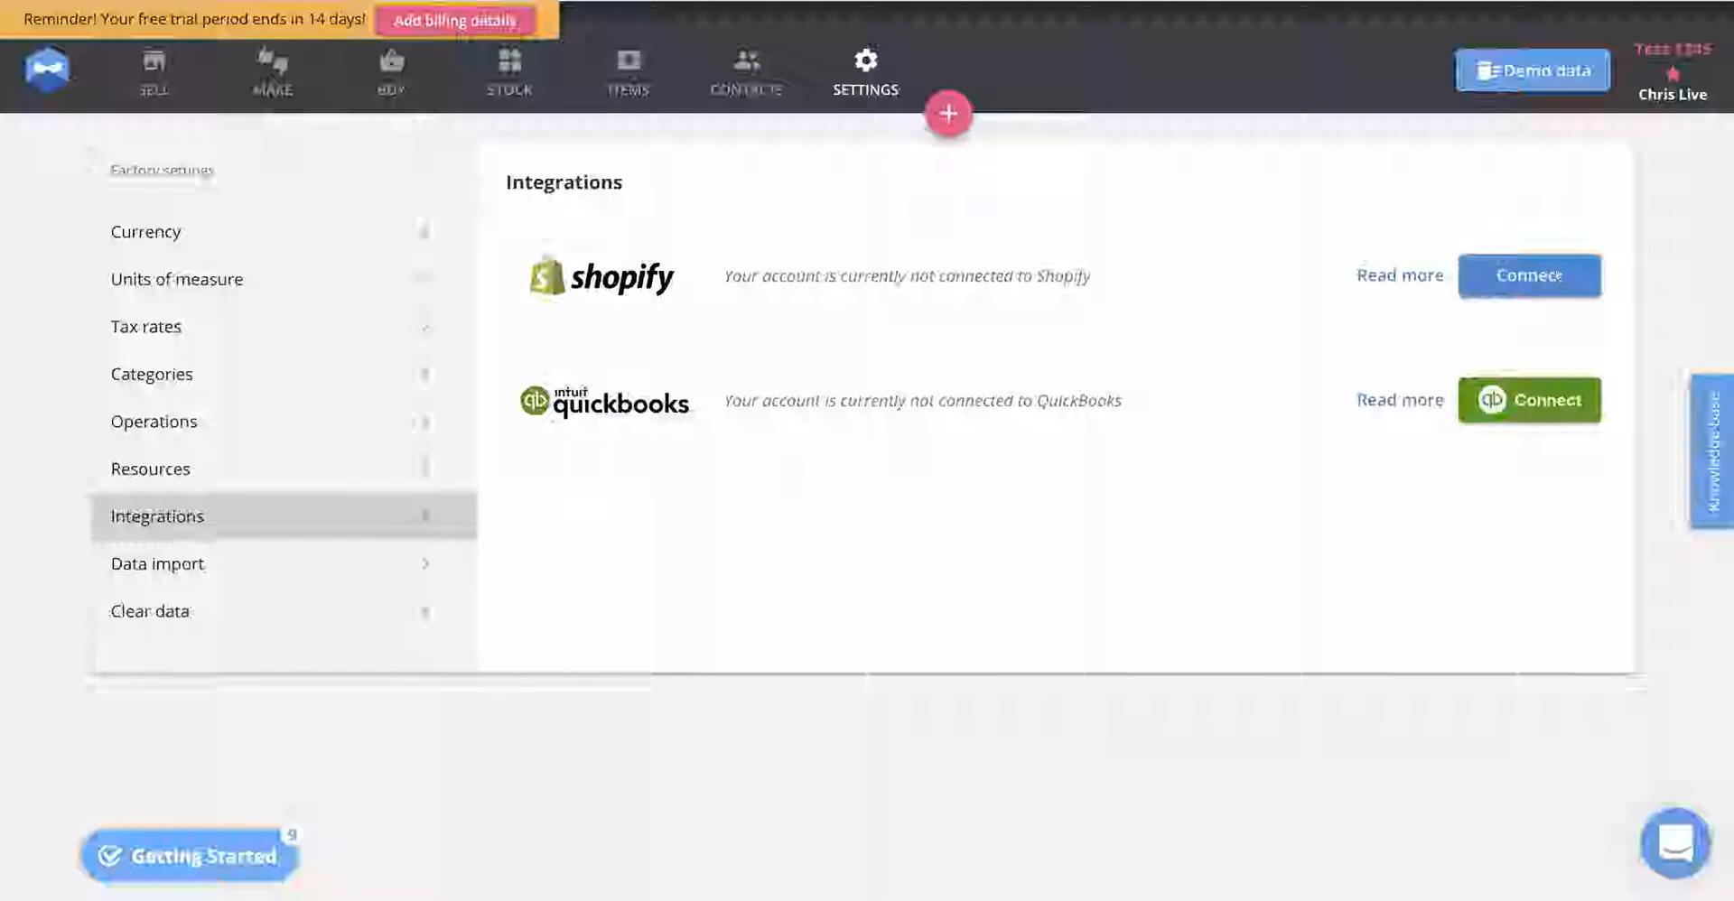
{"action": "left_click", "coordinate": [1528, 275]}
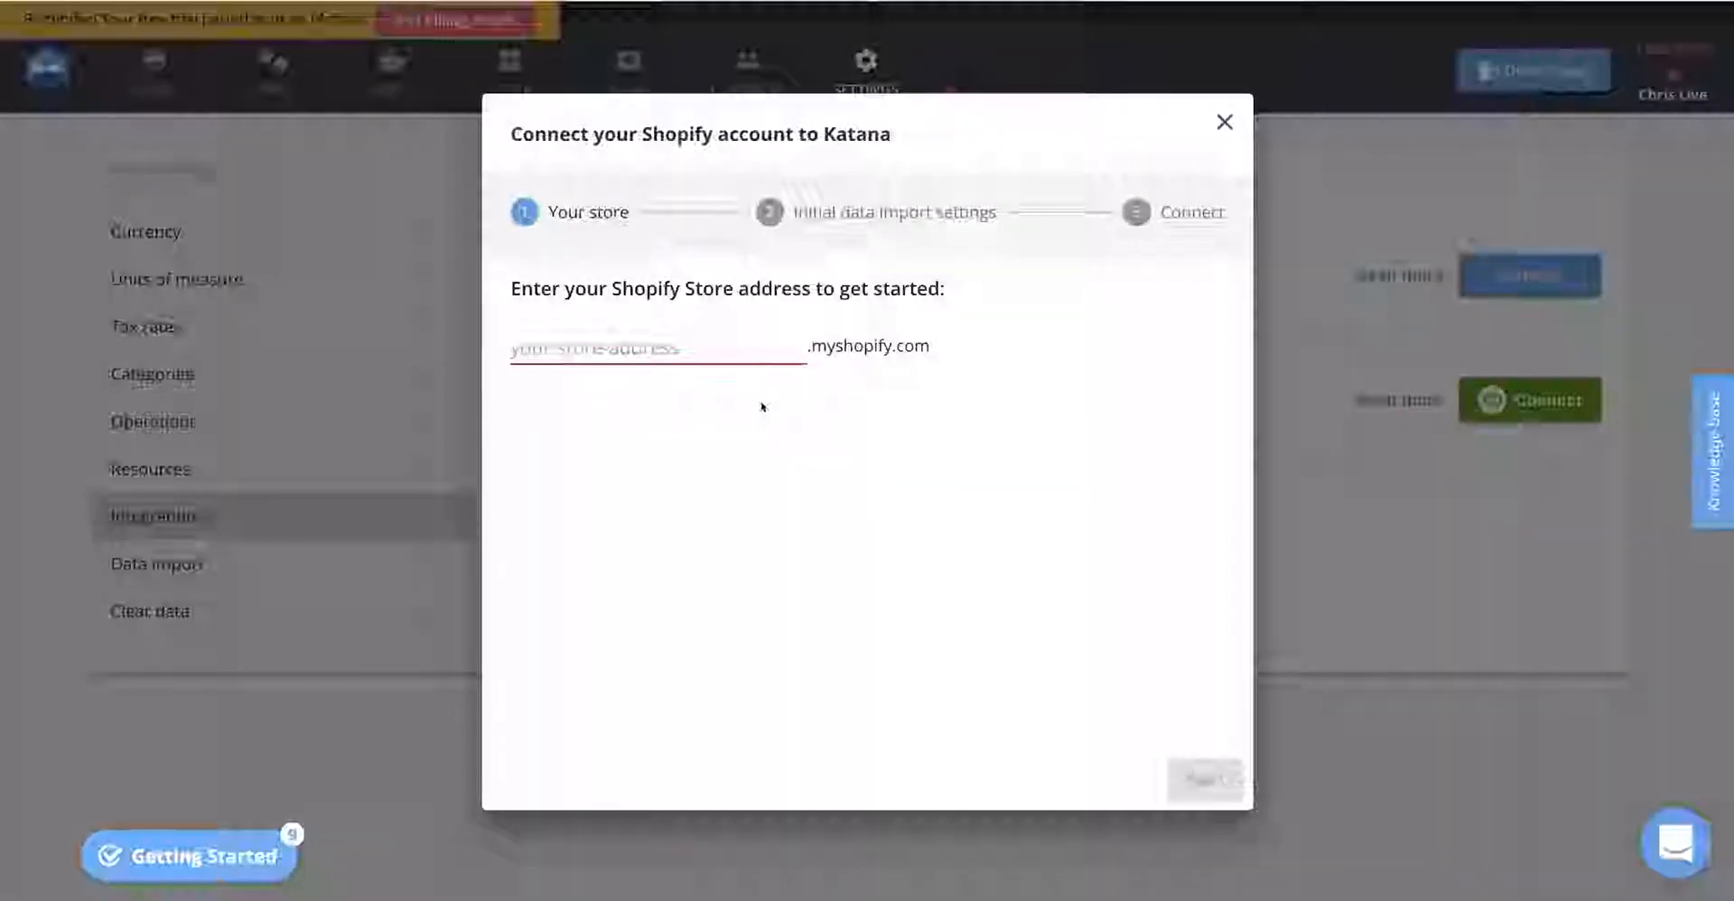
{"action": "type", "text": "asdf"}
{"action": "left_click", "coordinate": [1228, 789]}
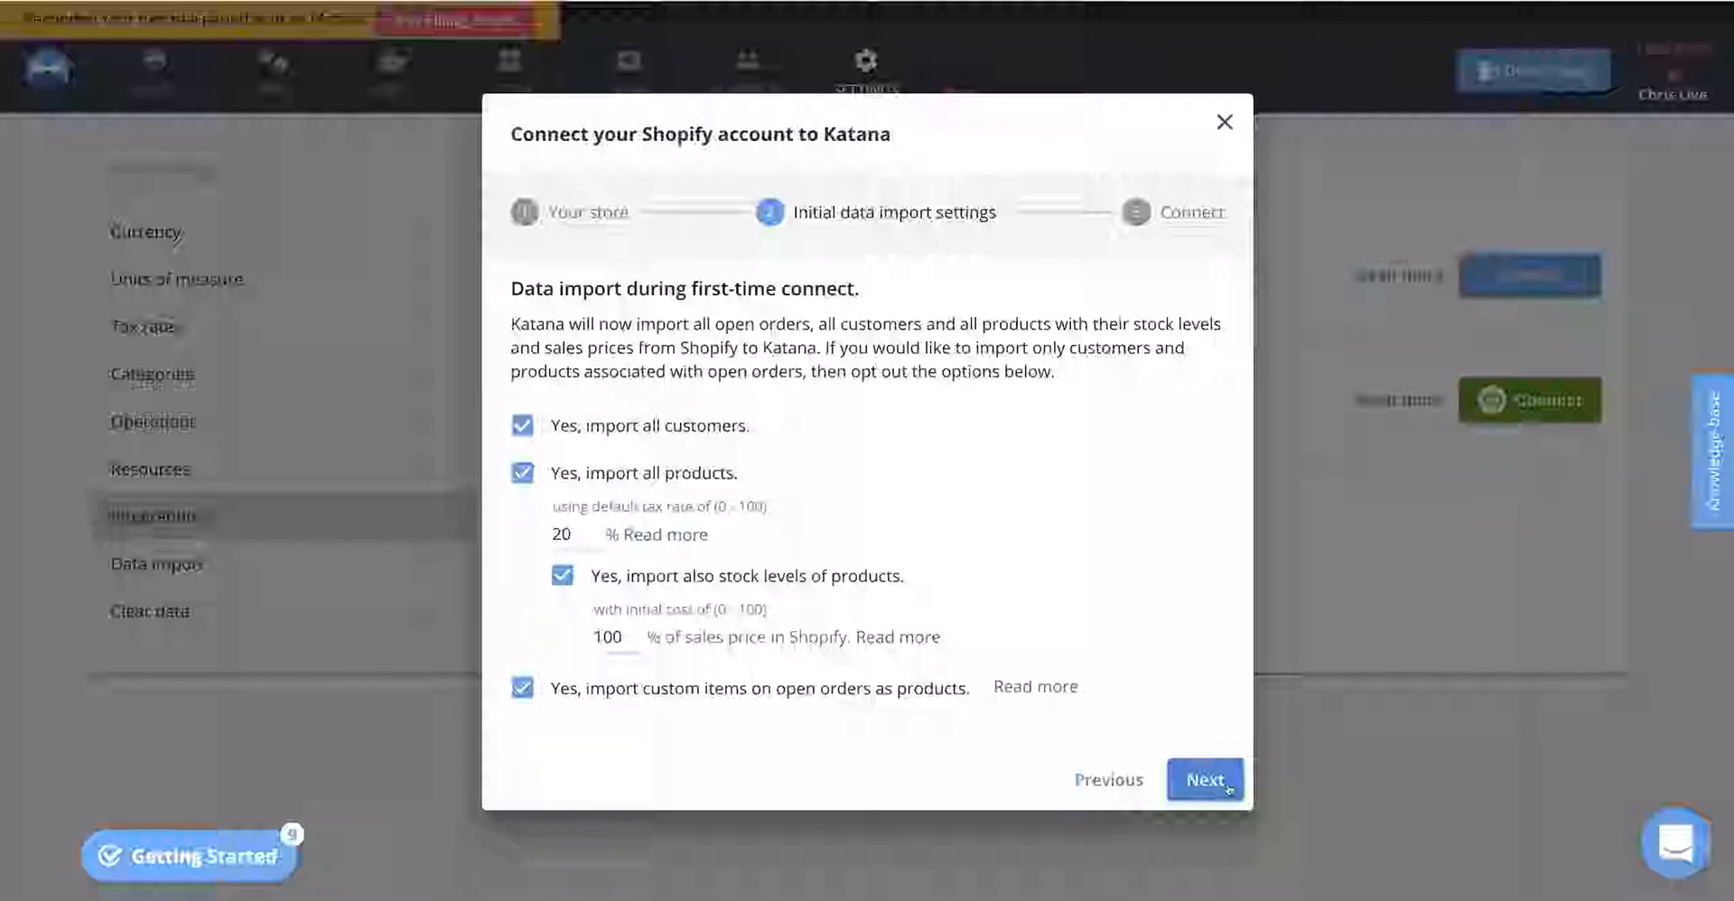
{"action": "left_click", "coordinate": [1226, 787]}
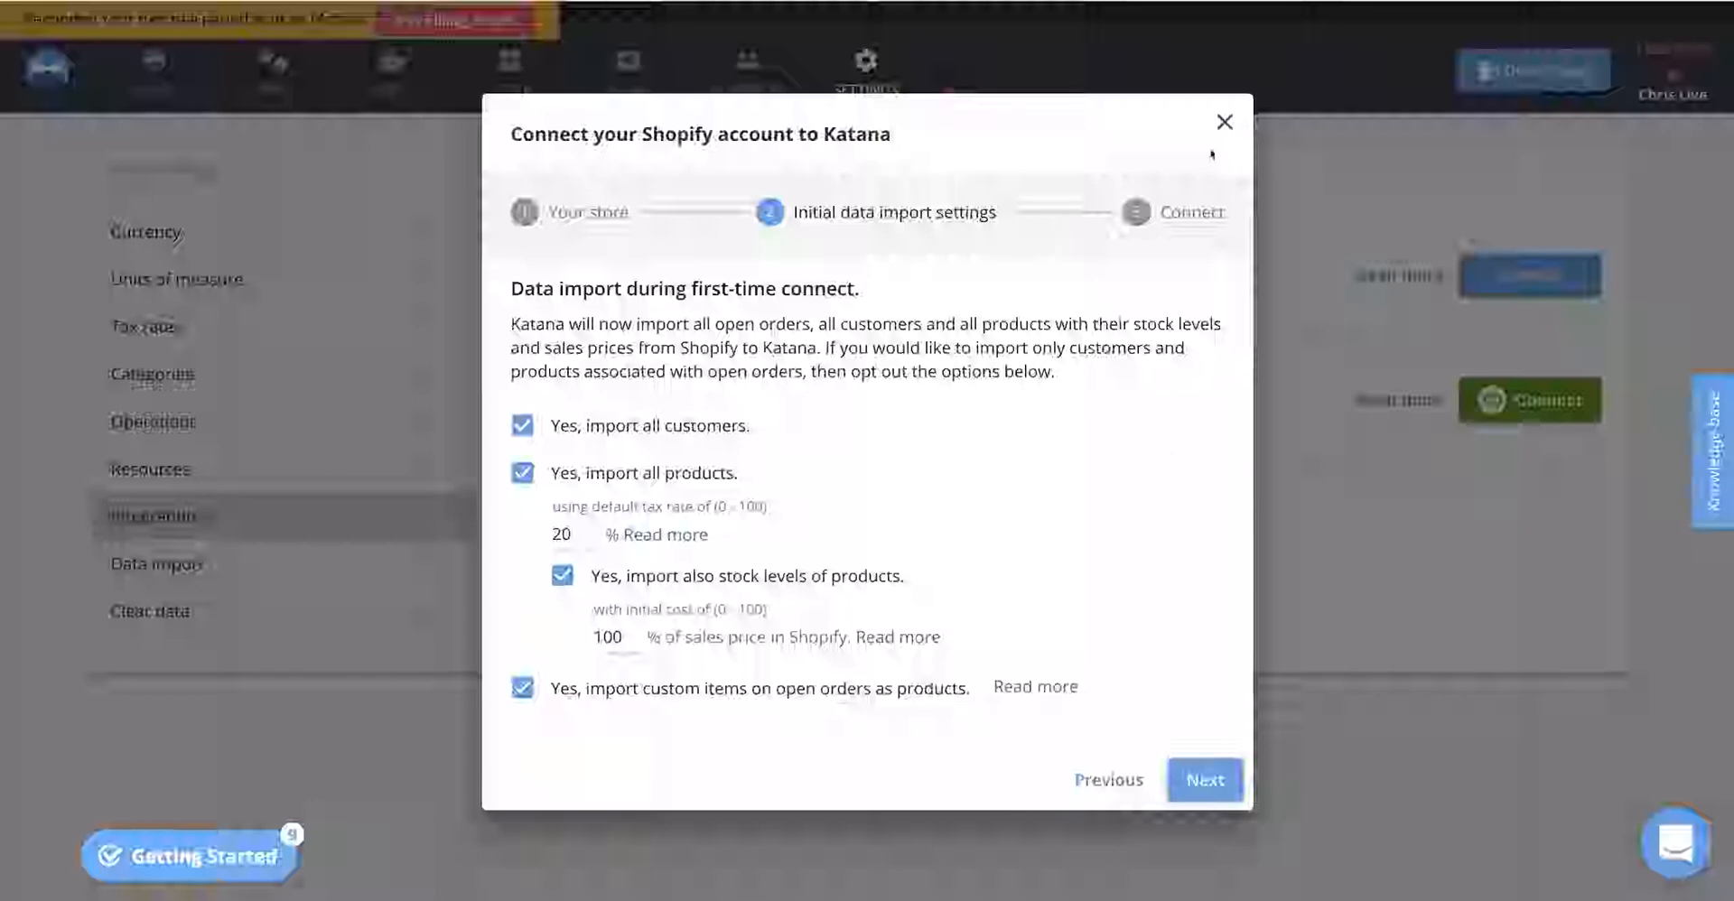
{"action": "left_click", "coordinate": [1224, 121]}
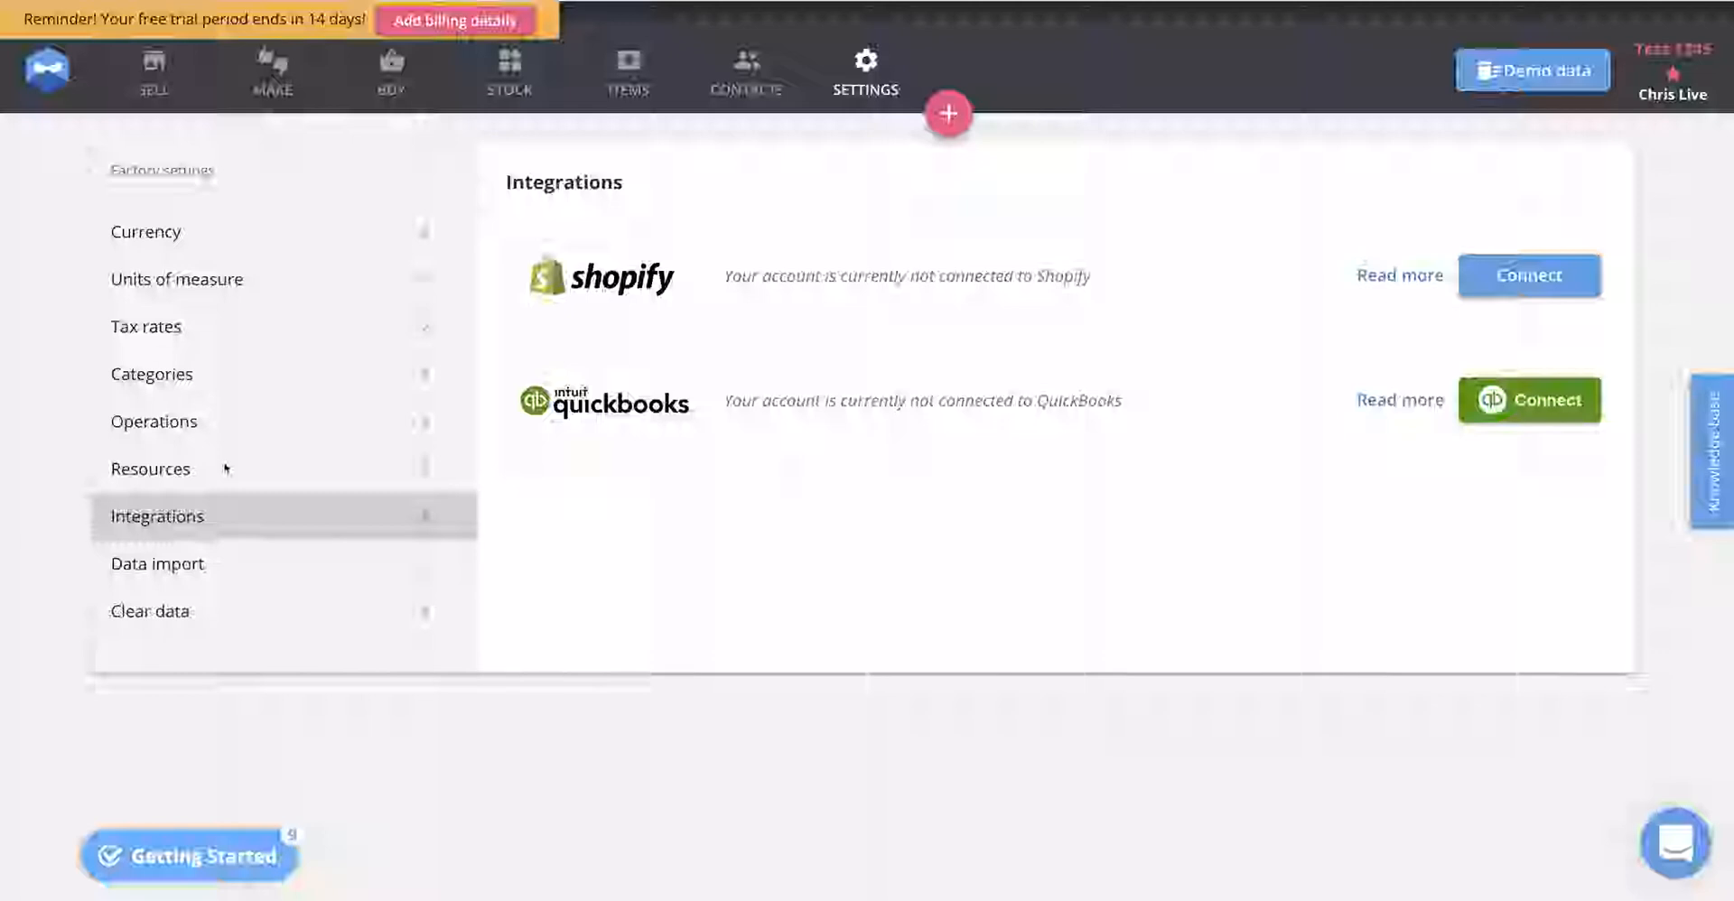
Review the available base currencies in the factory settings without changing the selection
{"action": "left_click", "coordinate": [149, 236]}
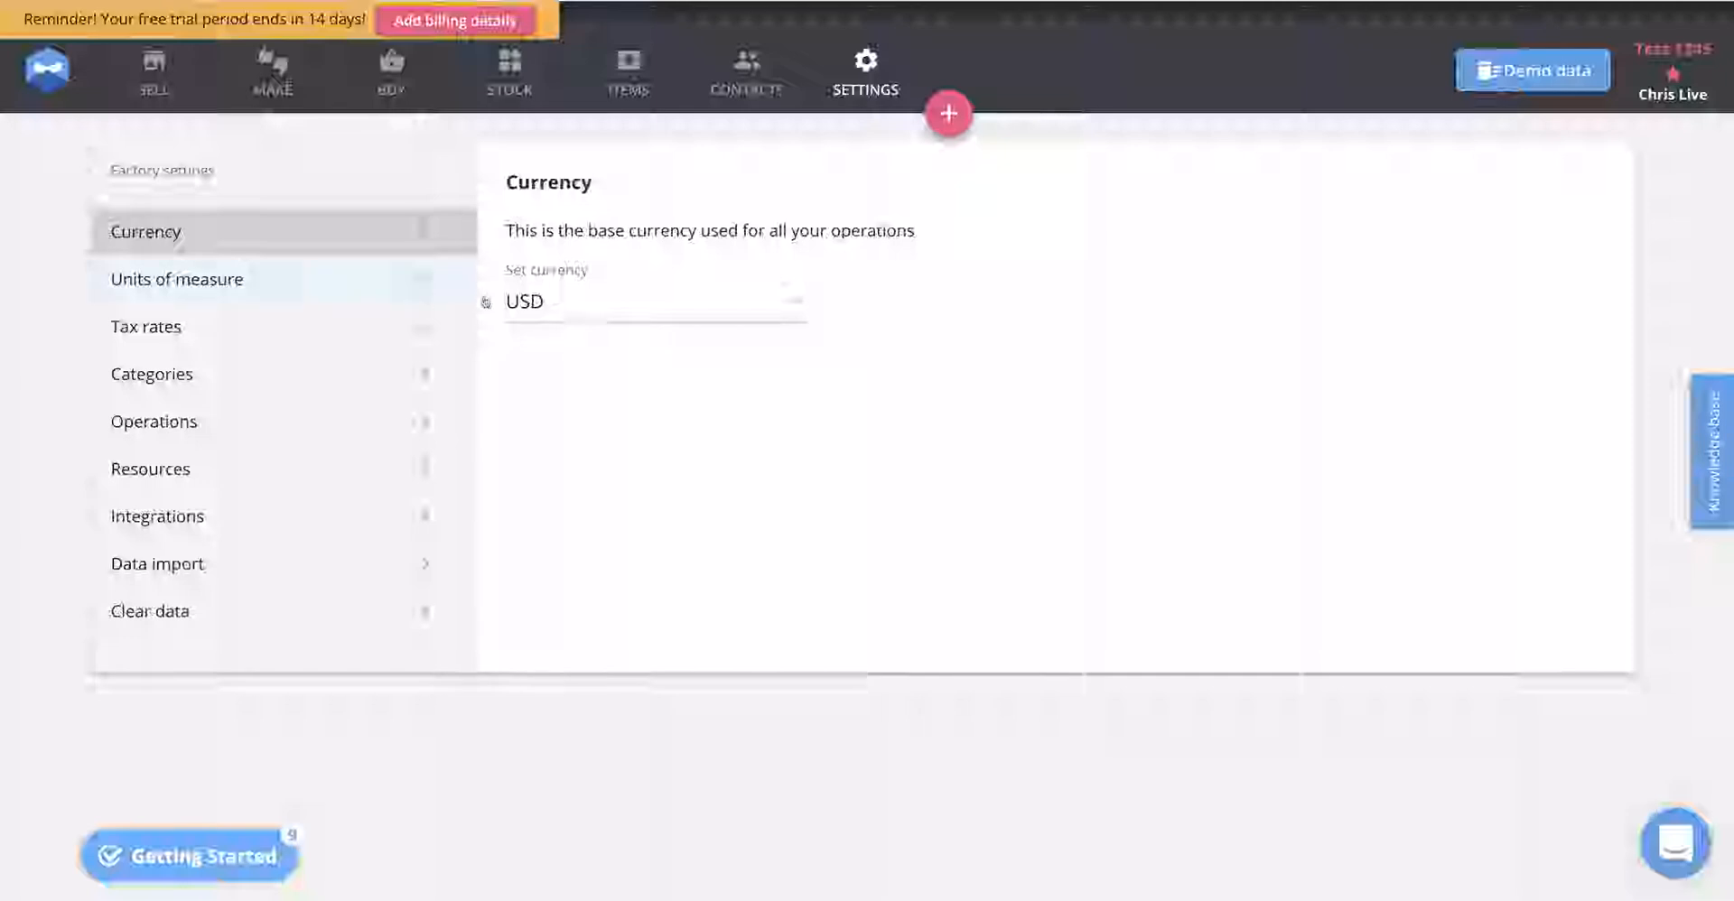
{"action": "left_click", "coordinate": [573, 301]}
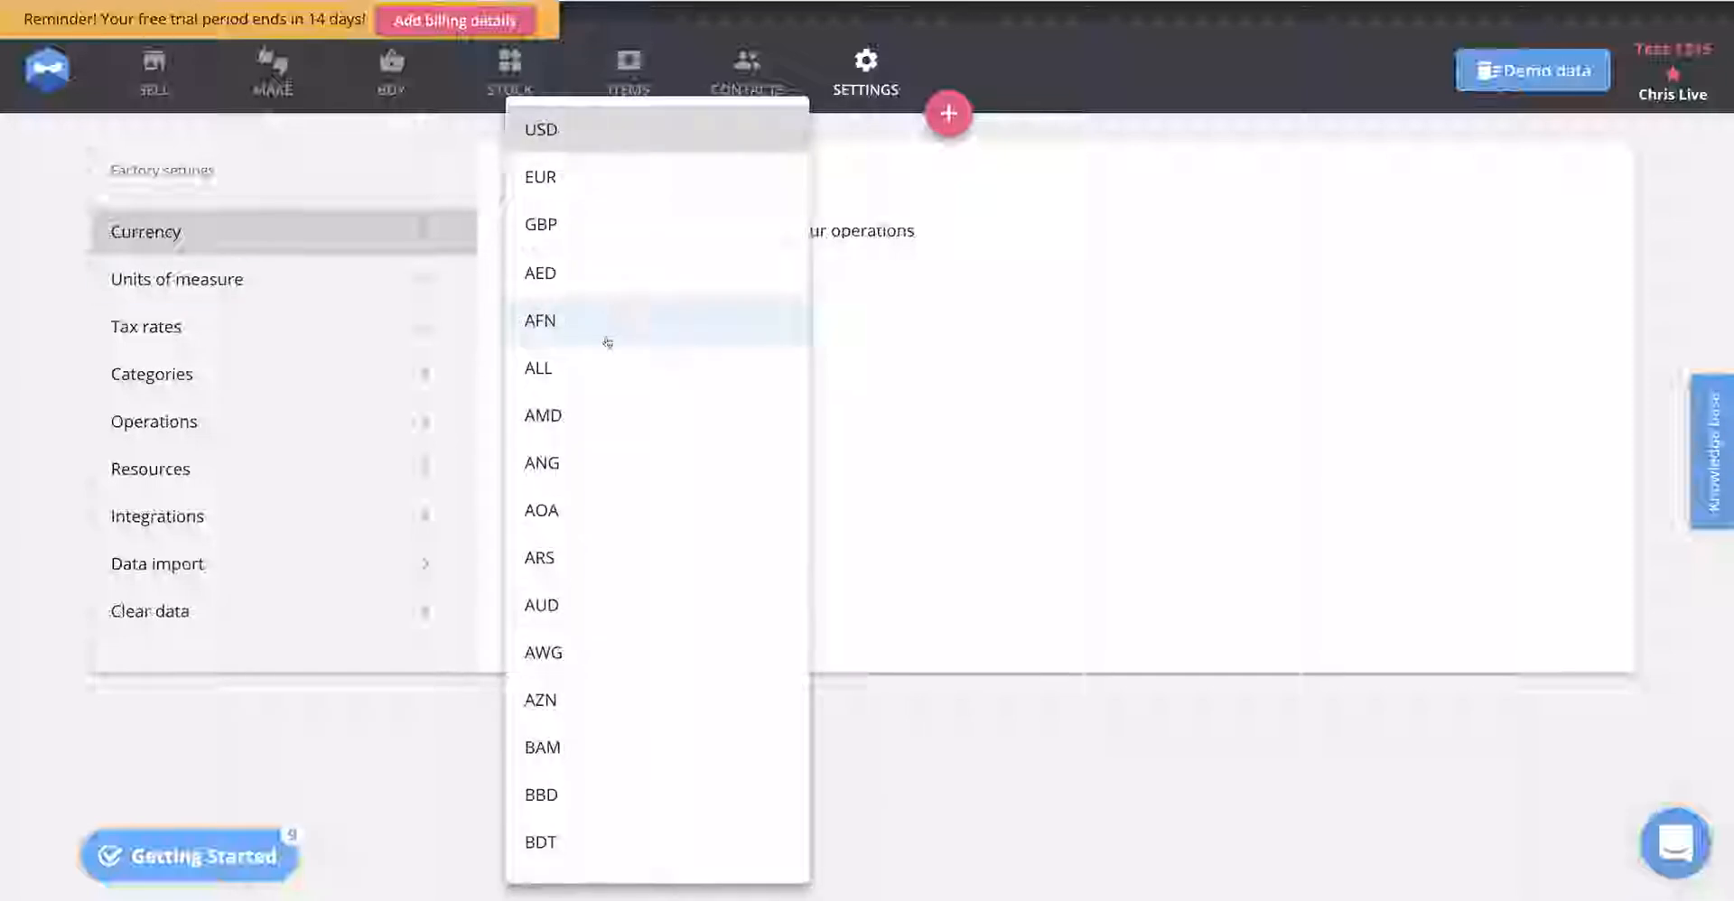
{"action": "left_click", "coordinate": [1049, 457]}
Add two blank rows to the units of measure and delete the second one
{"action": "left_click", "coordinate": [117, 283]}
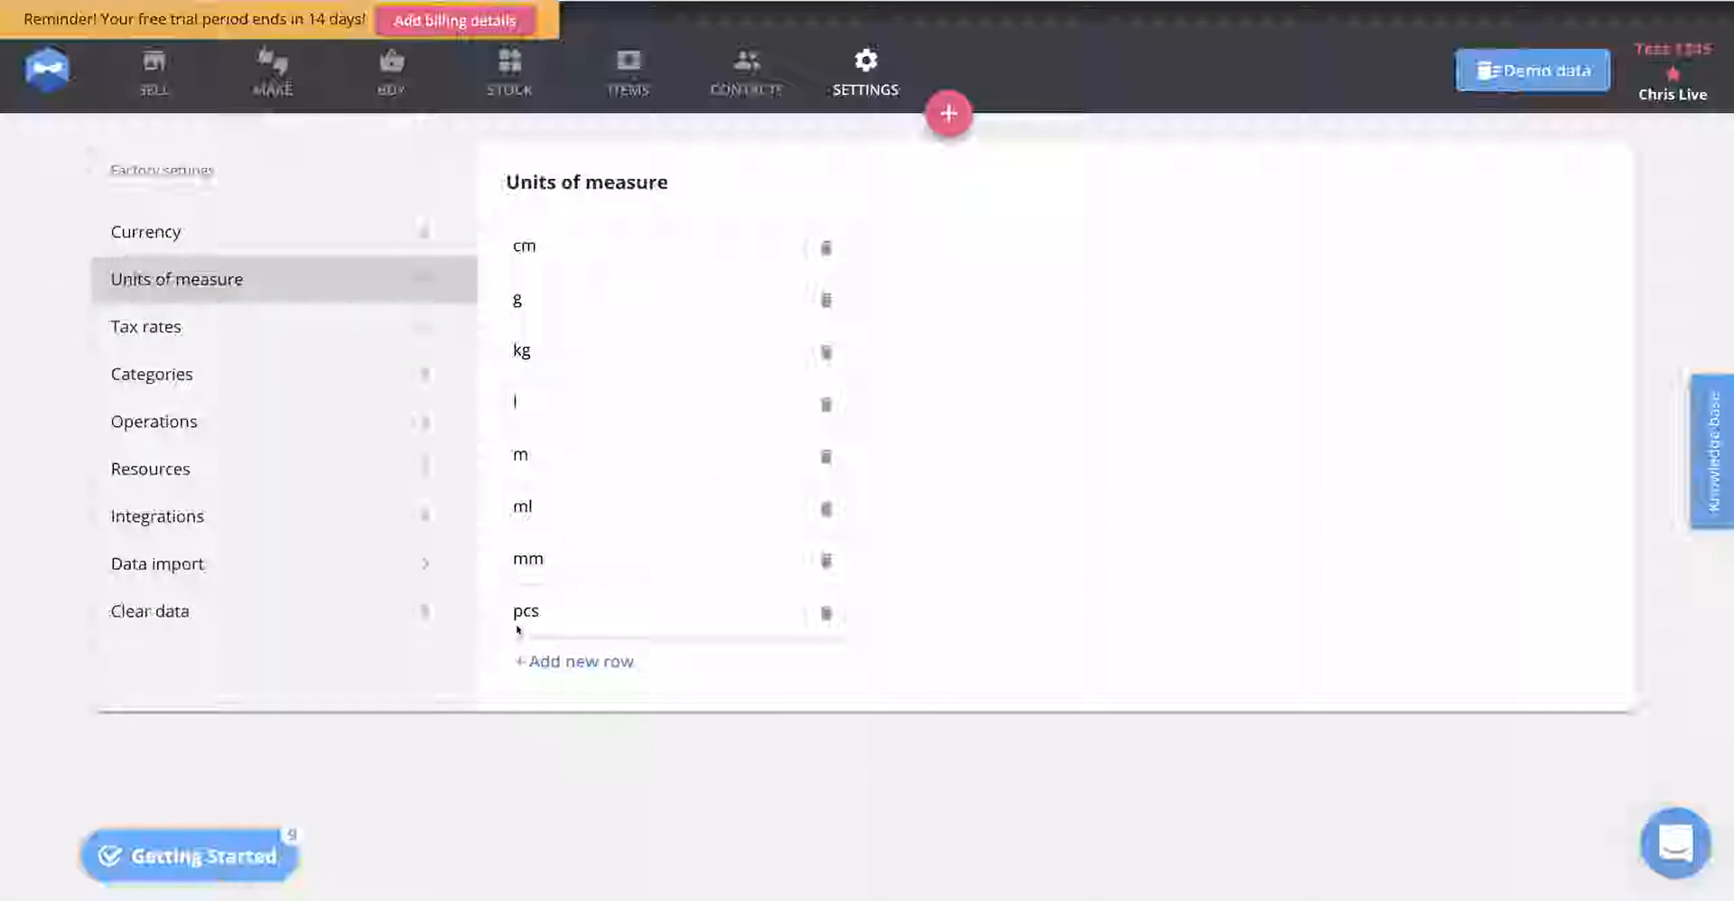
{"action": "left_click", "coordinate": [547, 662]}
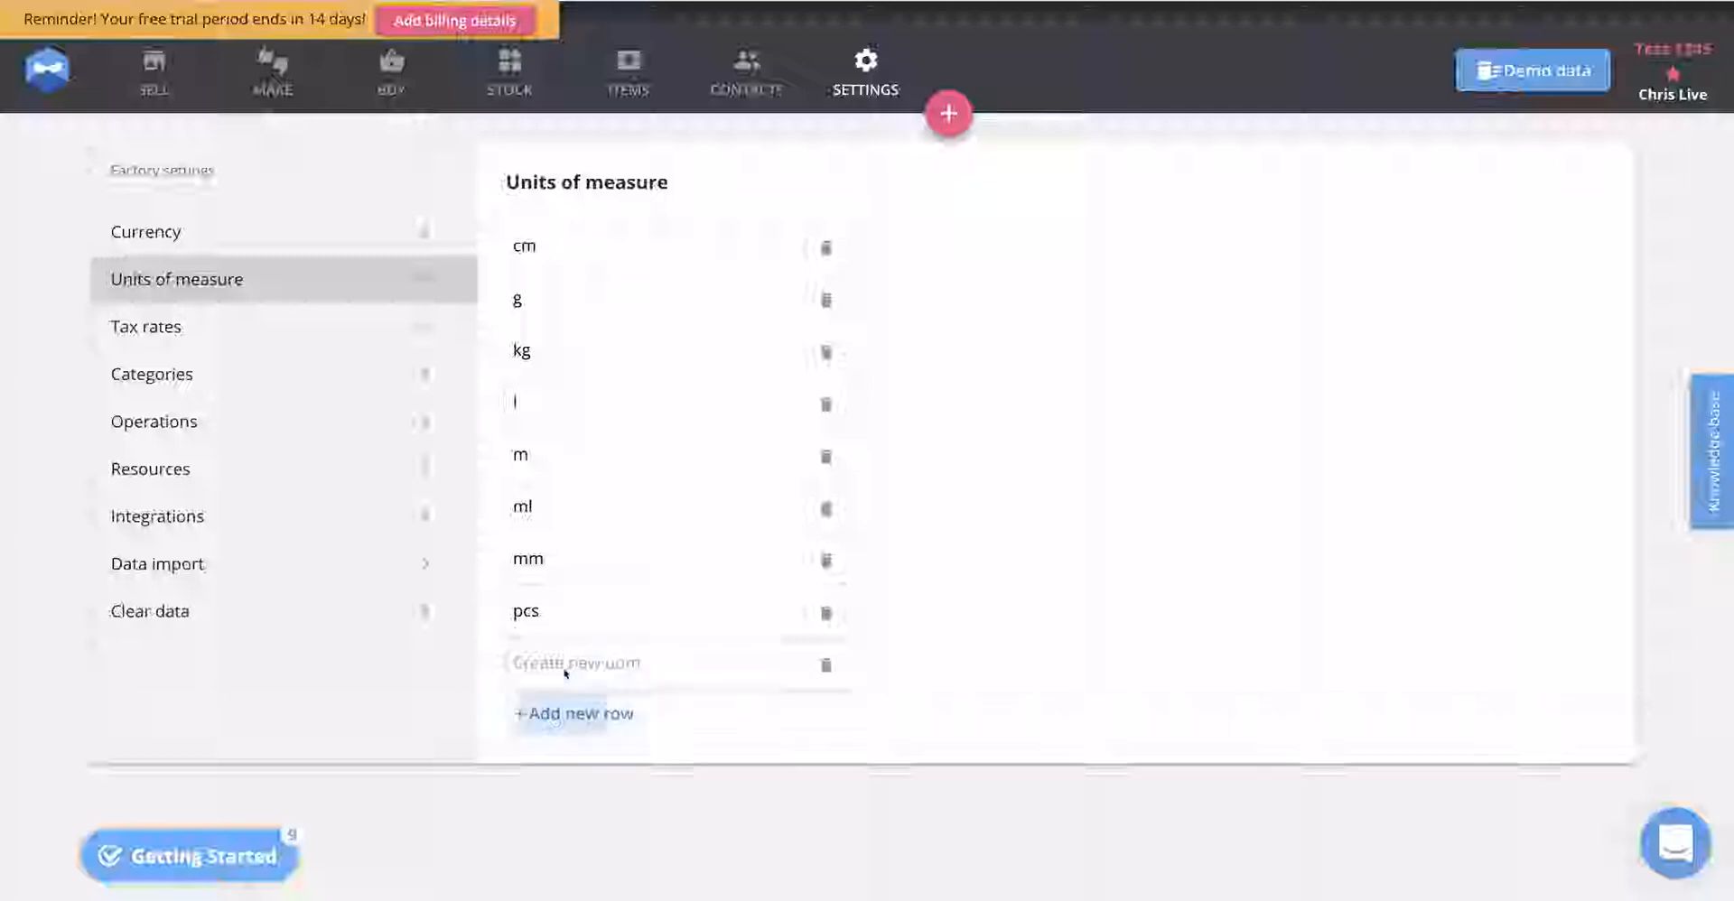
{"action": "left_click", "coordinate": [623, 714]}
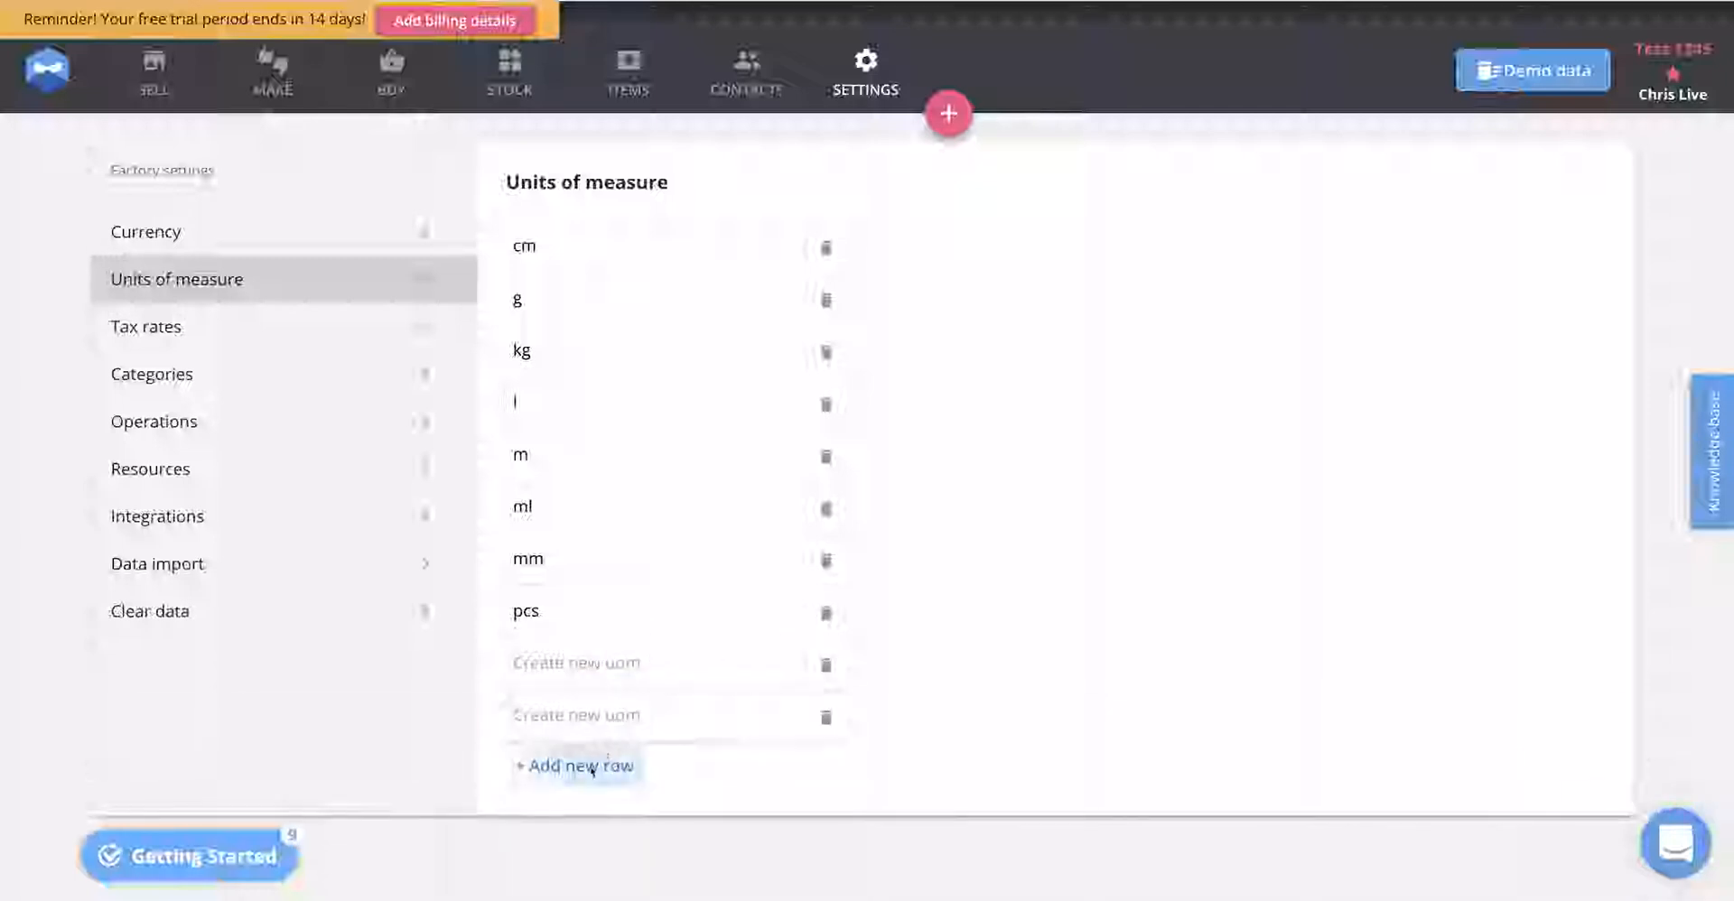
{"action": "left_click", "coordinate": [826, 719]}
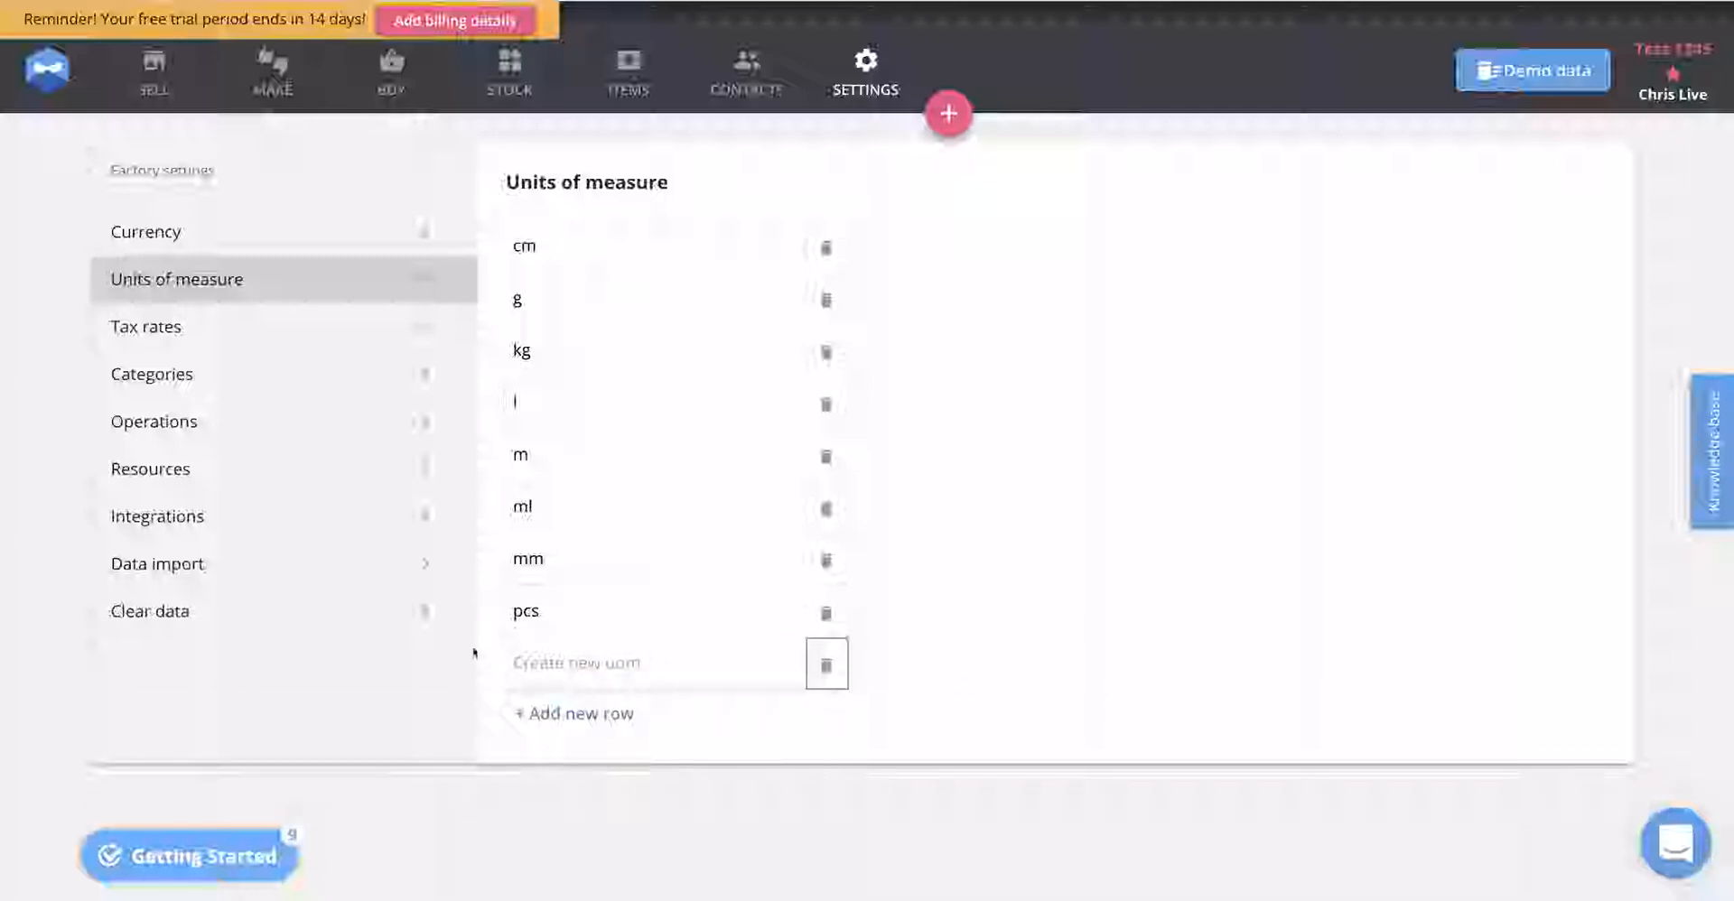
Examine the factory settings for tax rates, categories, operations, resources, integrations, data import and clearing data
{"action": "left_click", "coordinate": [155, 330]}
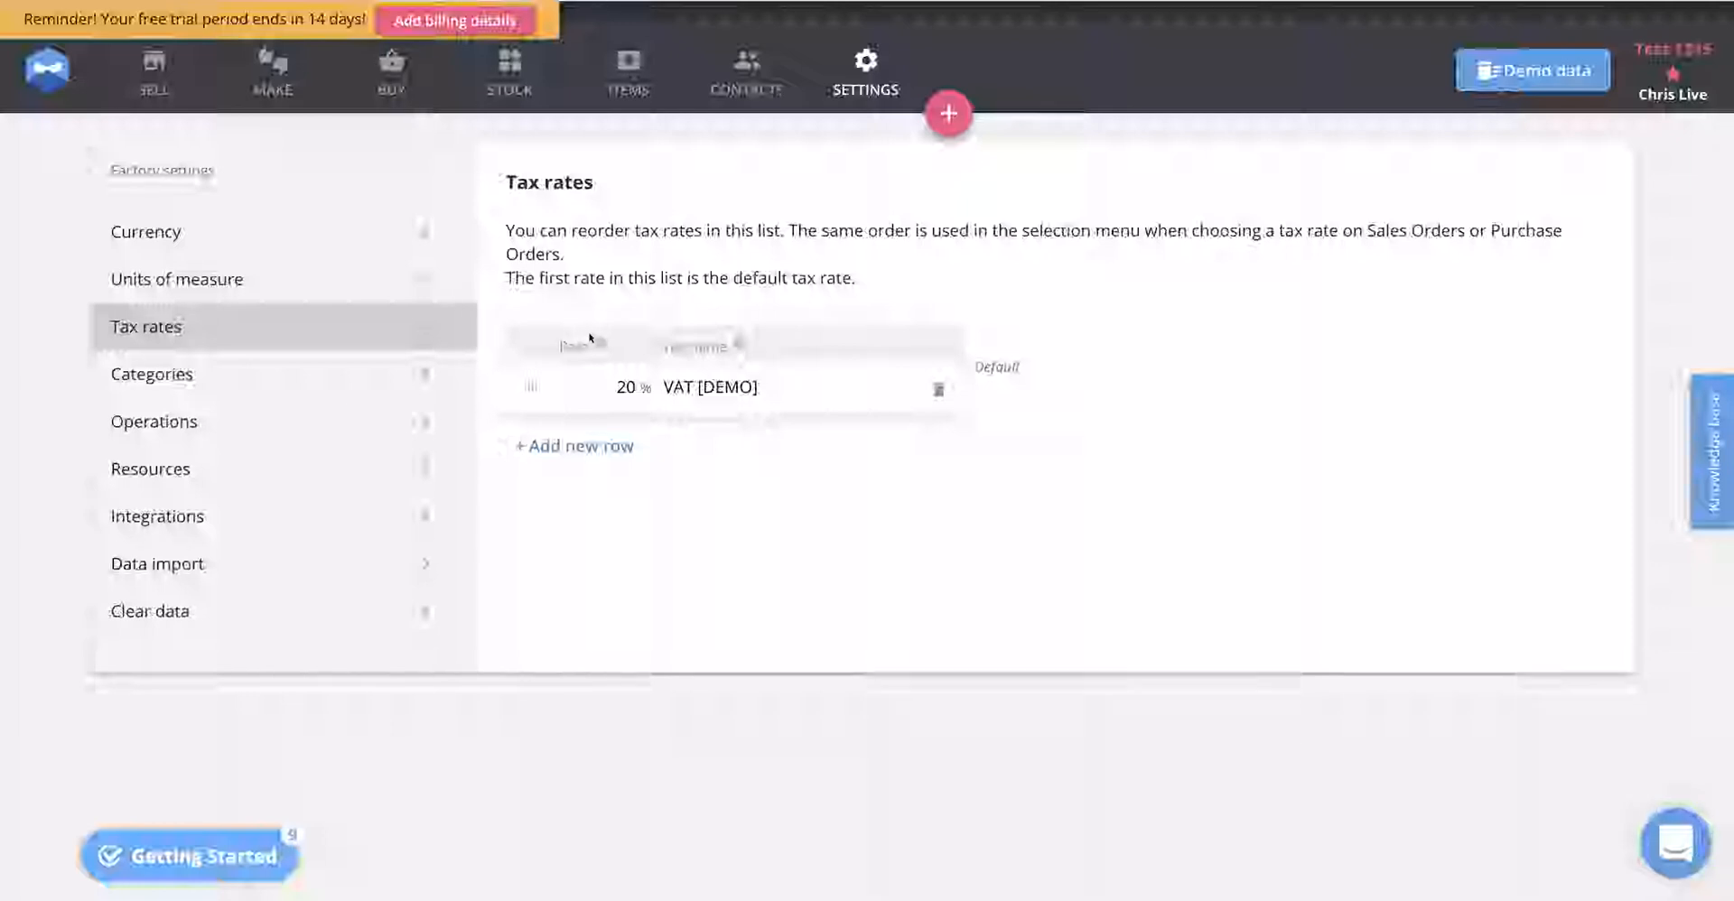
{"action": "left_click", "coordinate": [151, 377]}
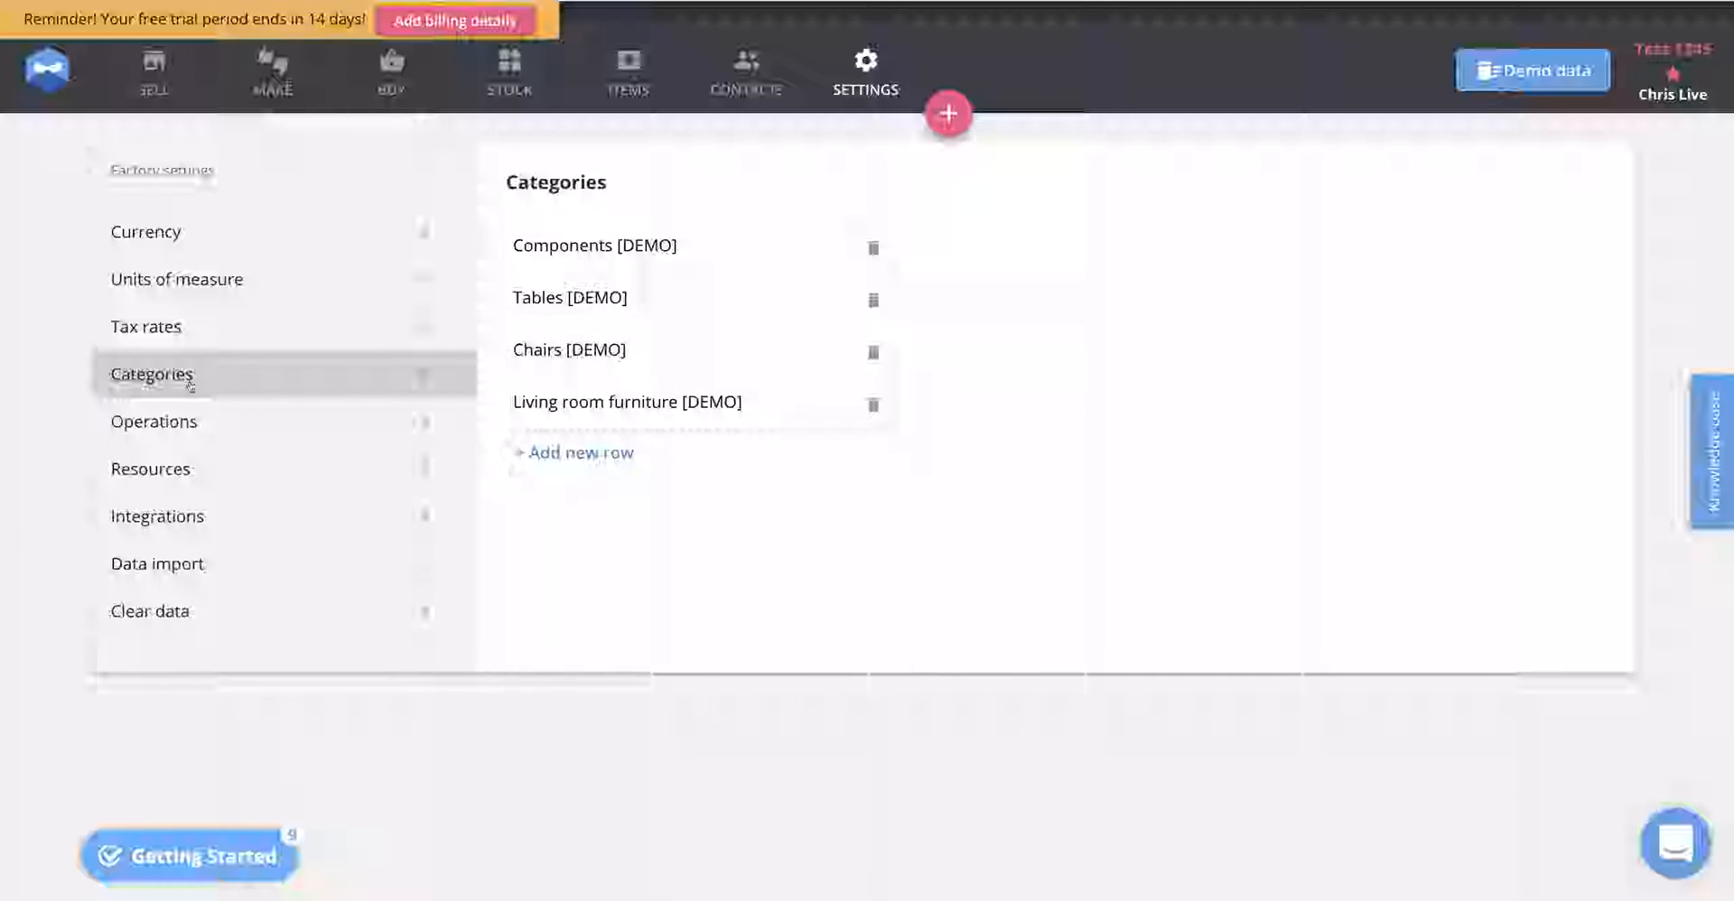
{"action": "left_click", "coordinate": [185, 426]}
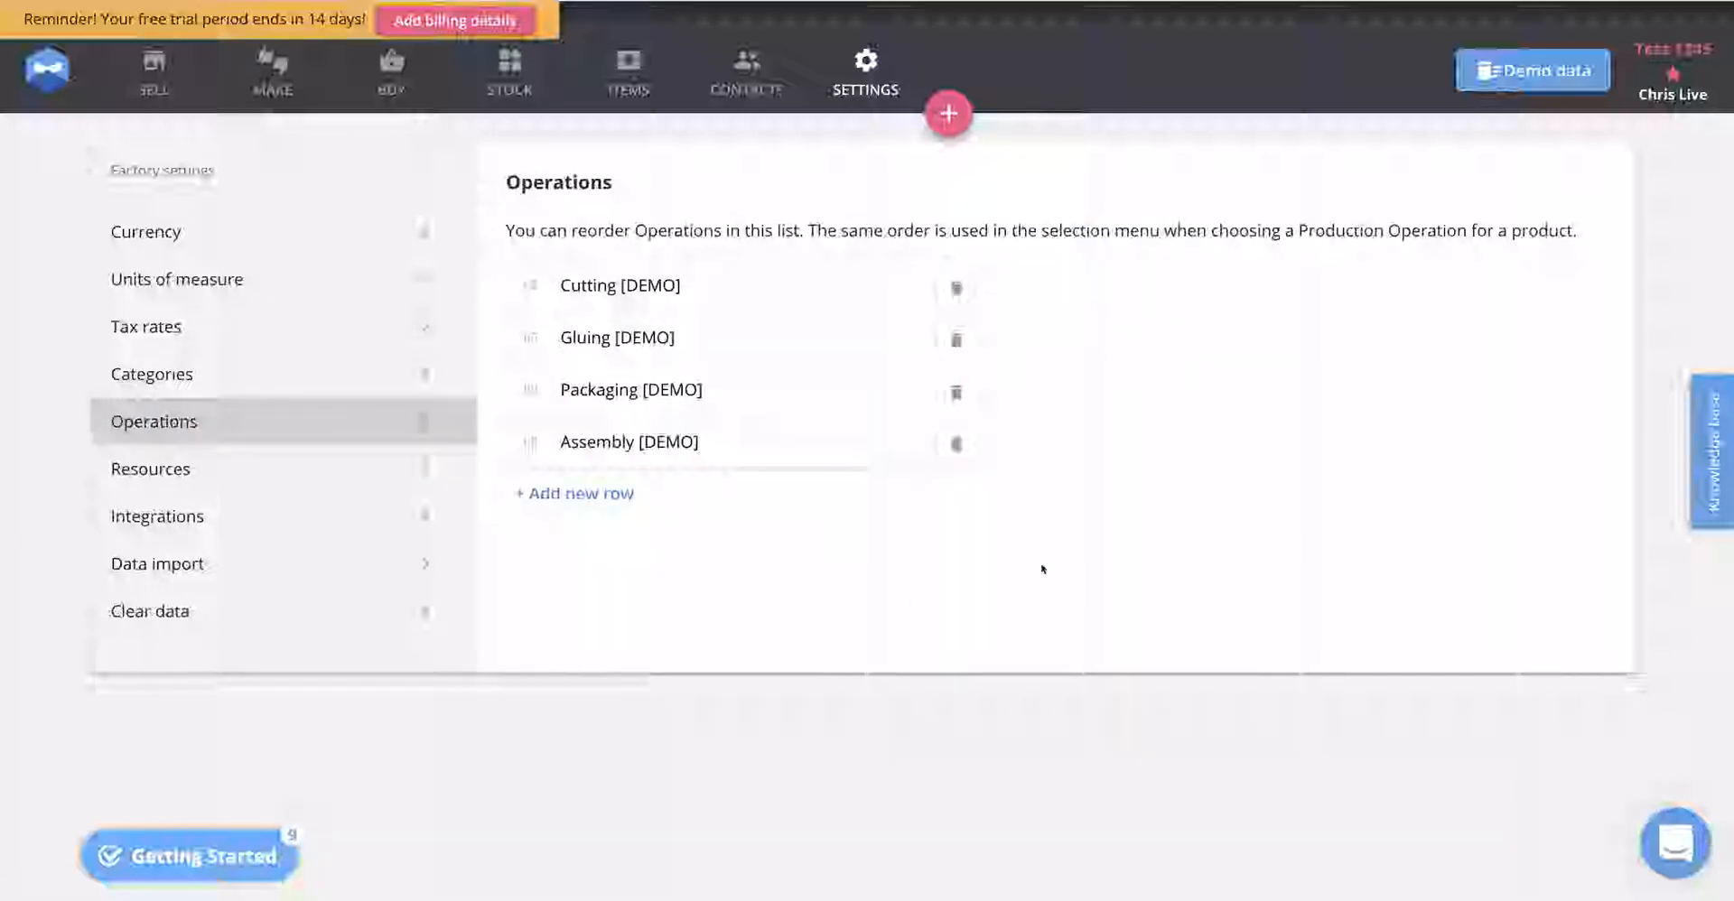
{"action": "left_click", "coordinate": [661, 308]}
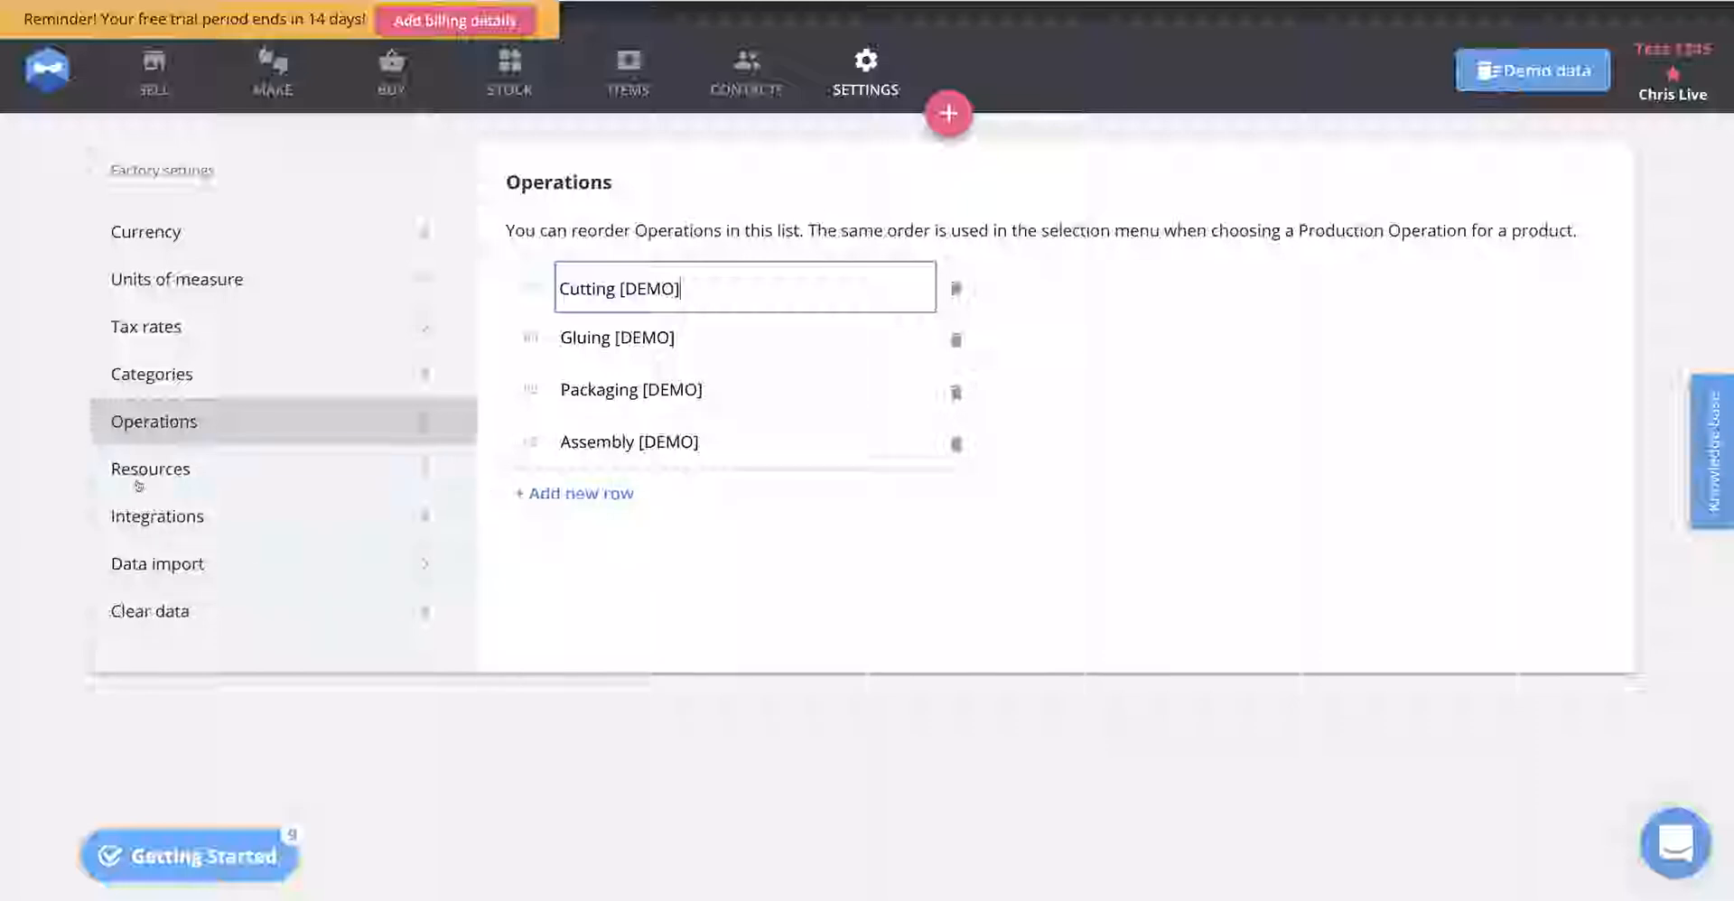
{"action": "left_click", "coordinate": [138, 488]}
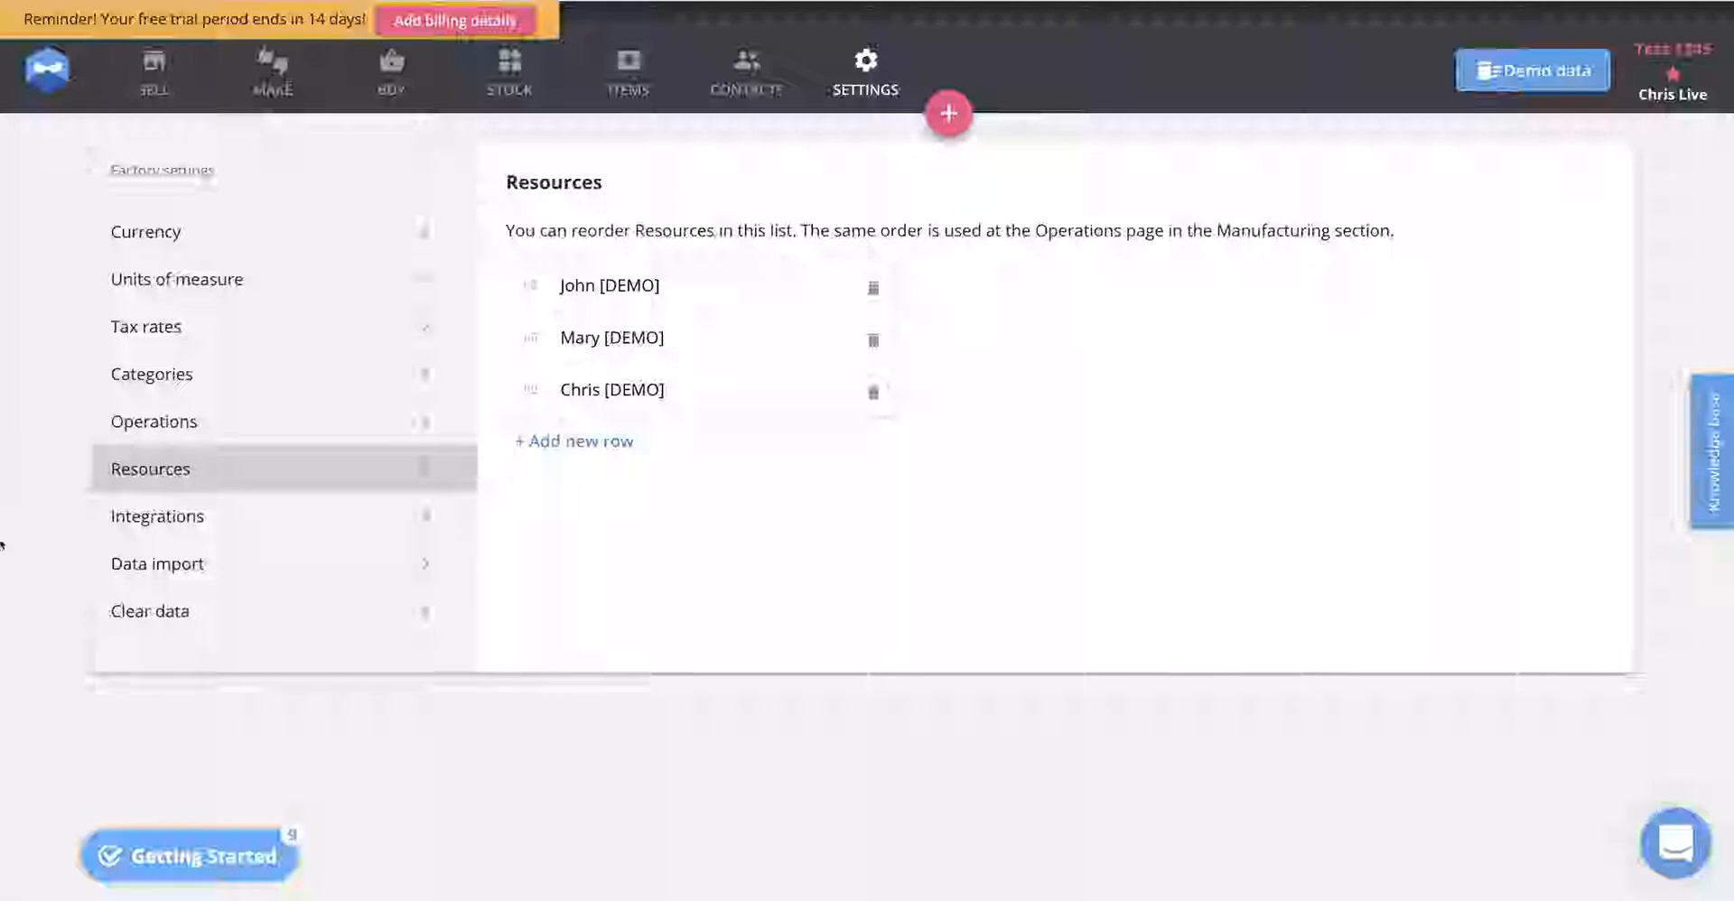
{"action": "left_click", "coordinate": [222, 518]}
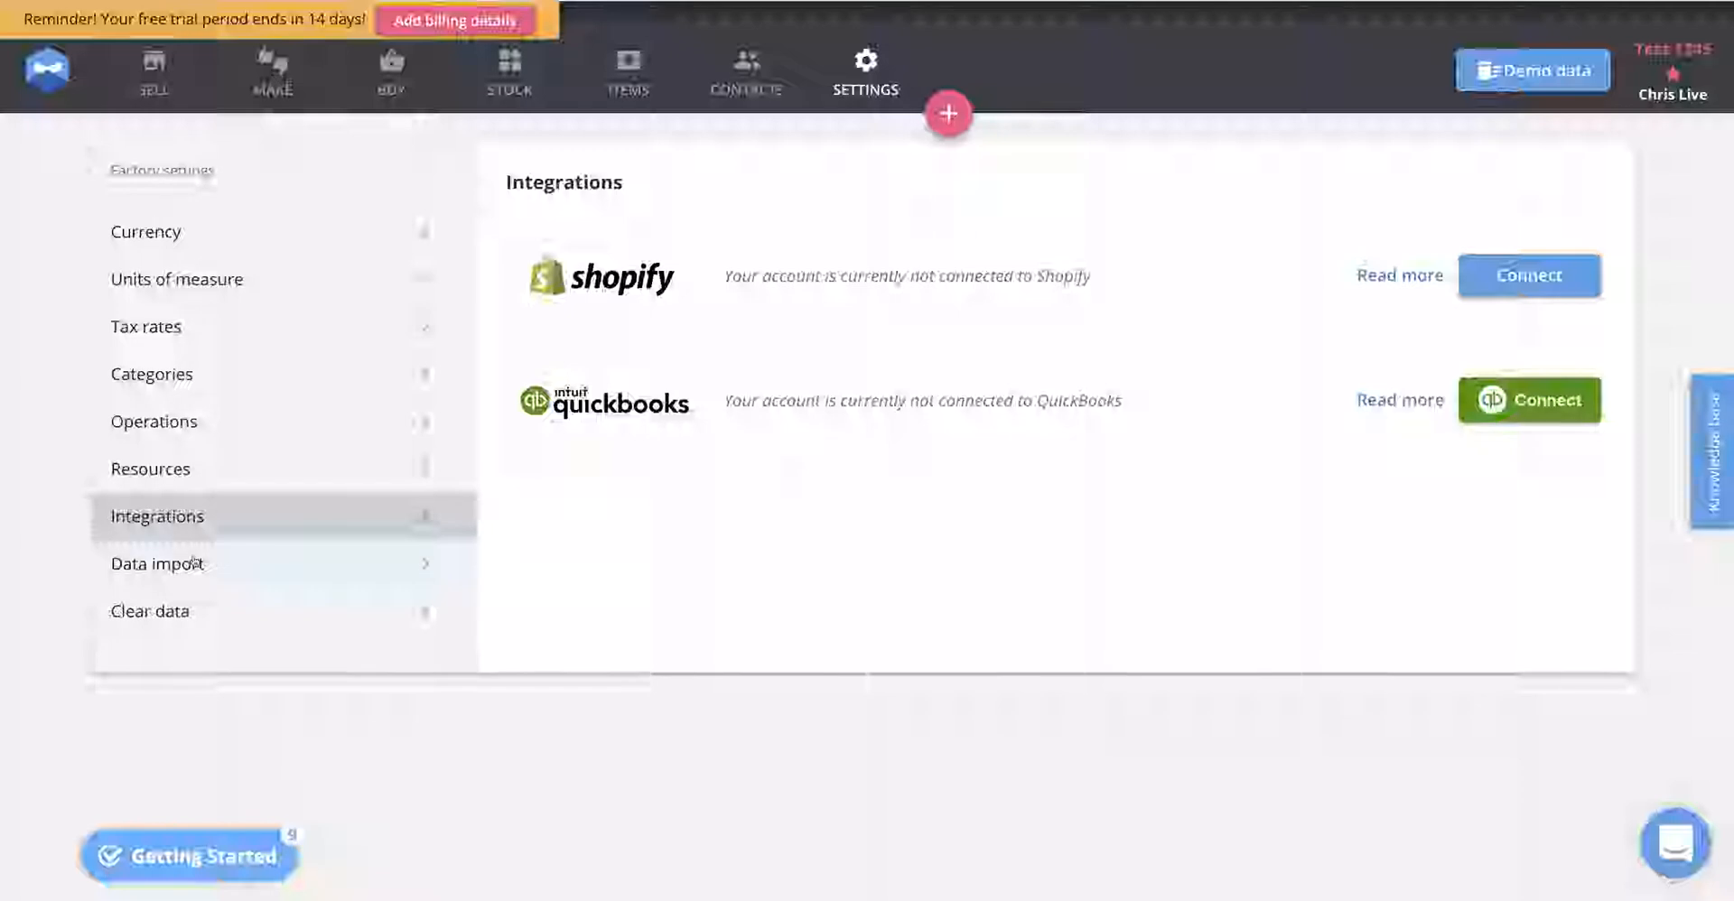
{"action": "left_click", "coordinate": [107, 576]}
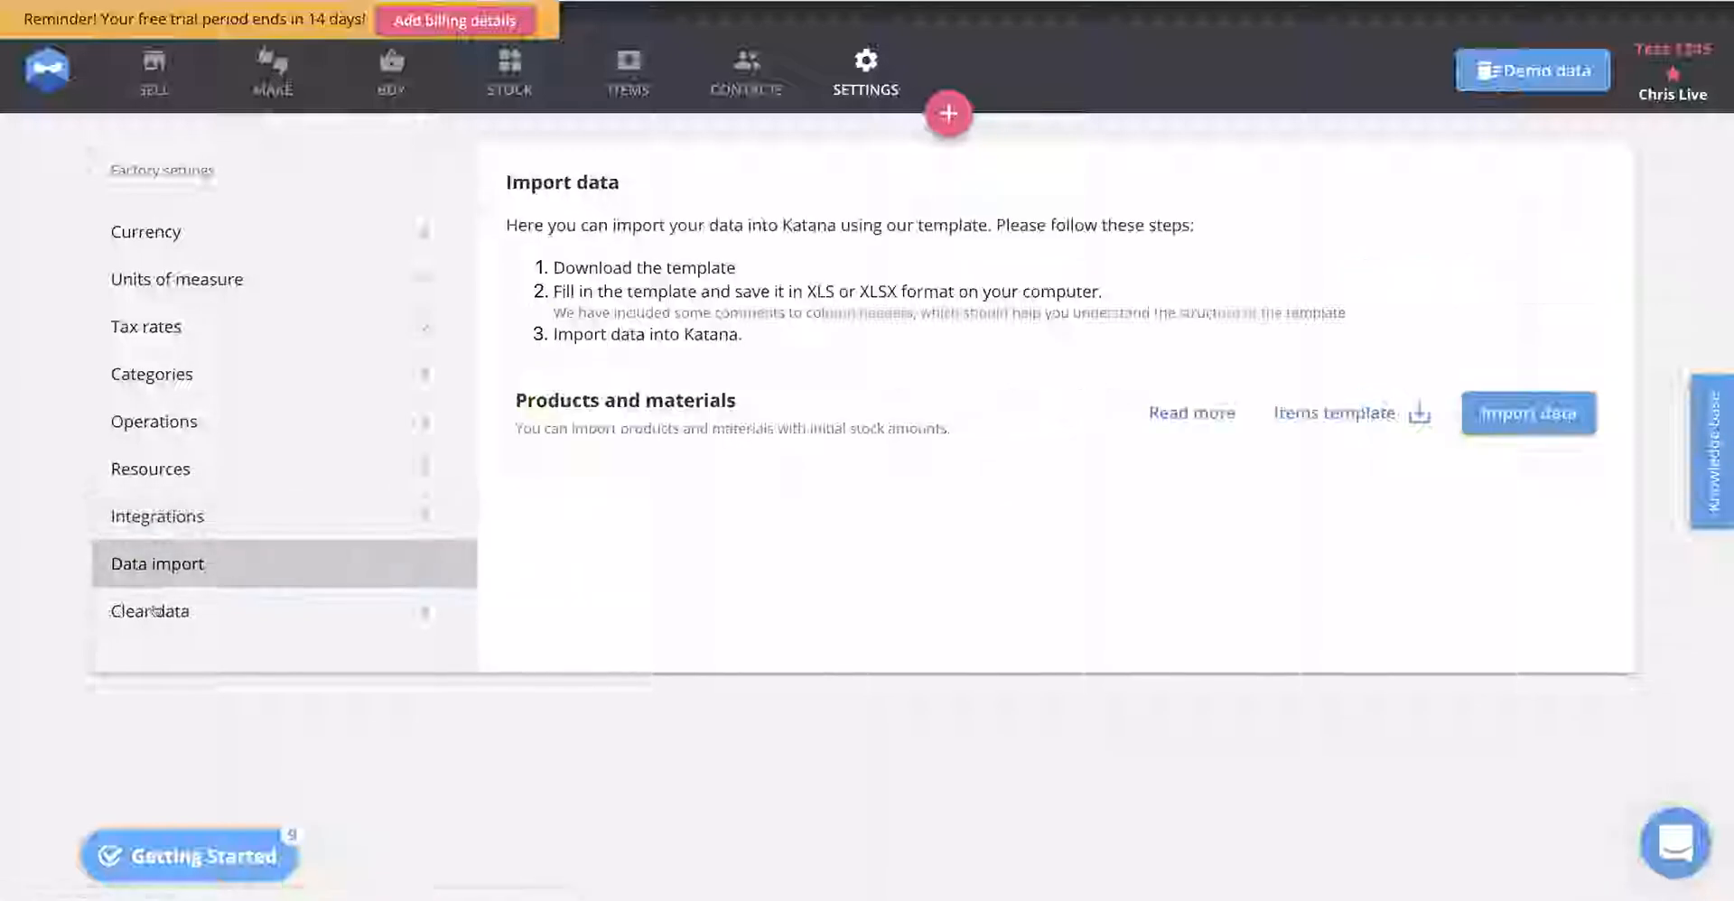
{"action": "left_click", "coordinate": [219, 616]}
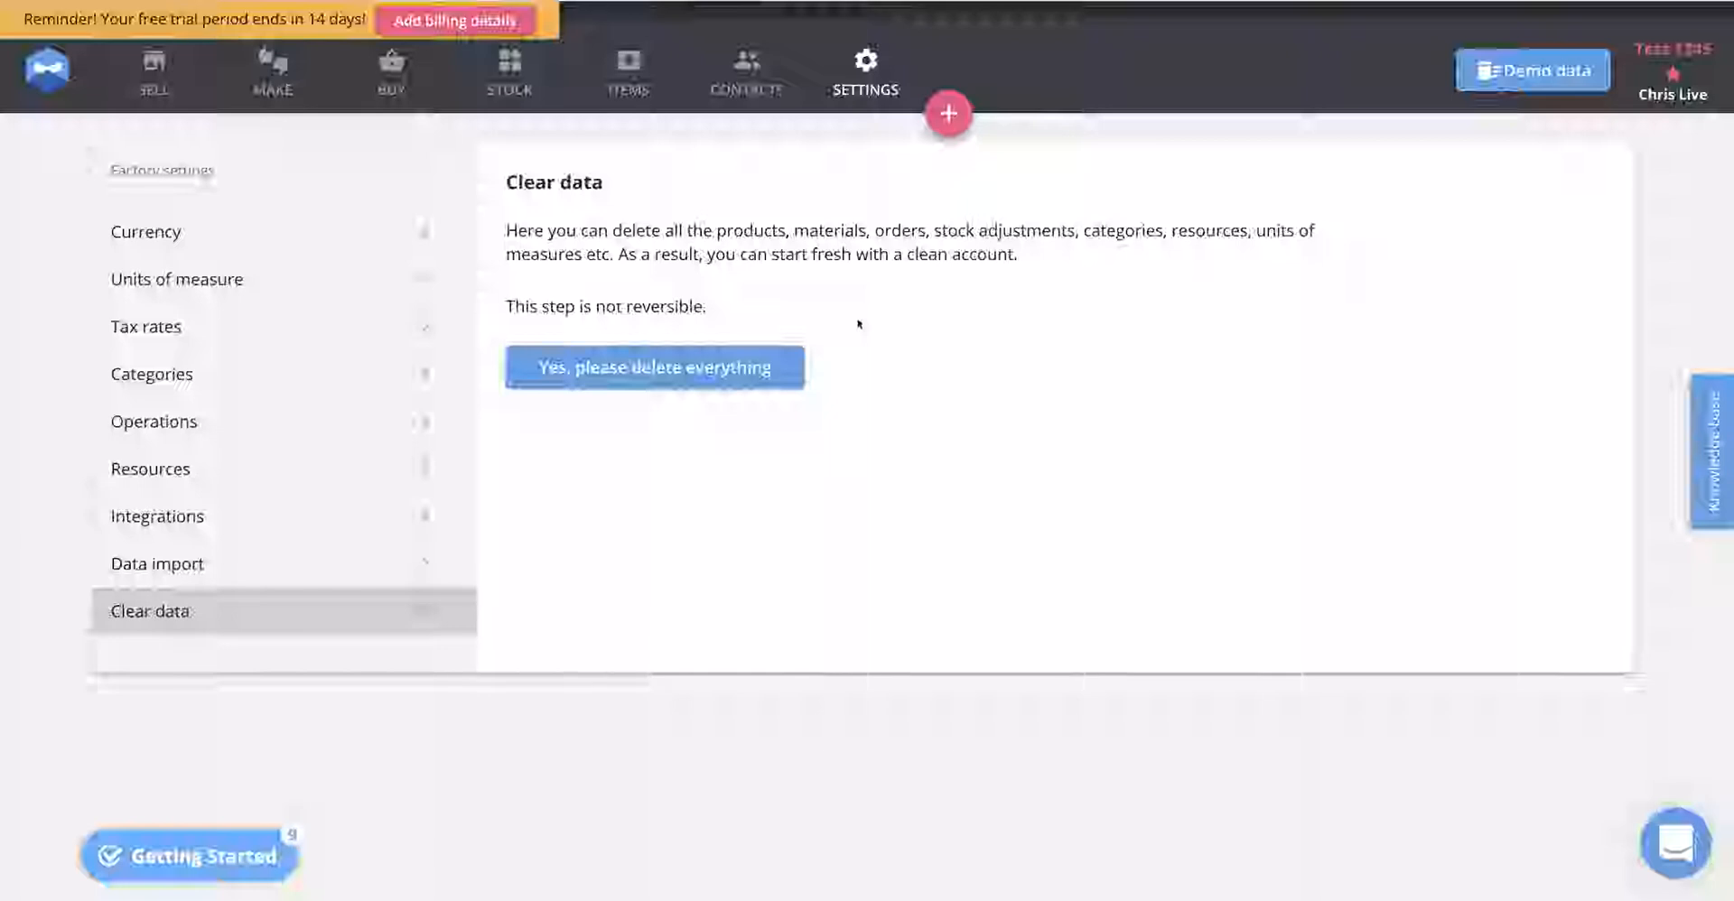
Review the open and done sales orders, and the manufacturing schedule with its done orders and tasks
{"action": "left_click", "coordinate": [155, 83]}
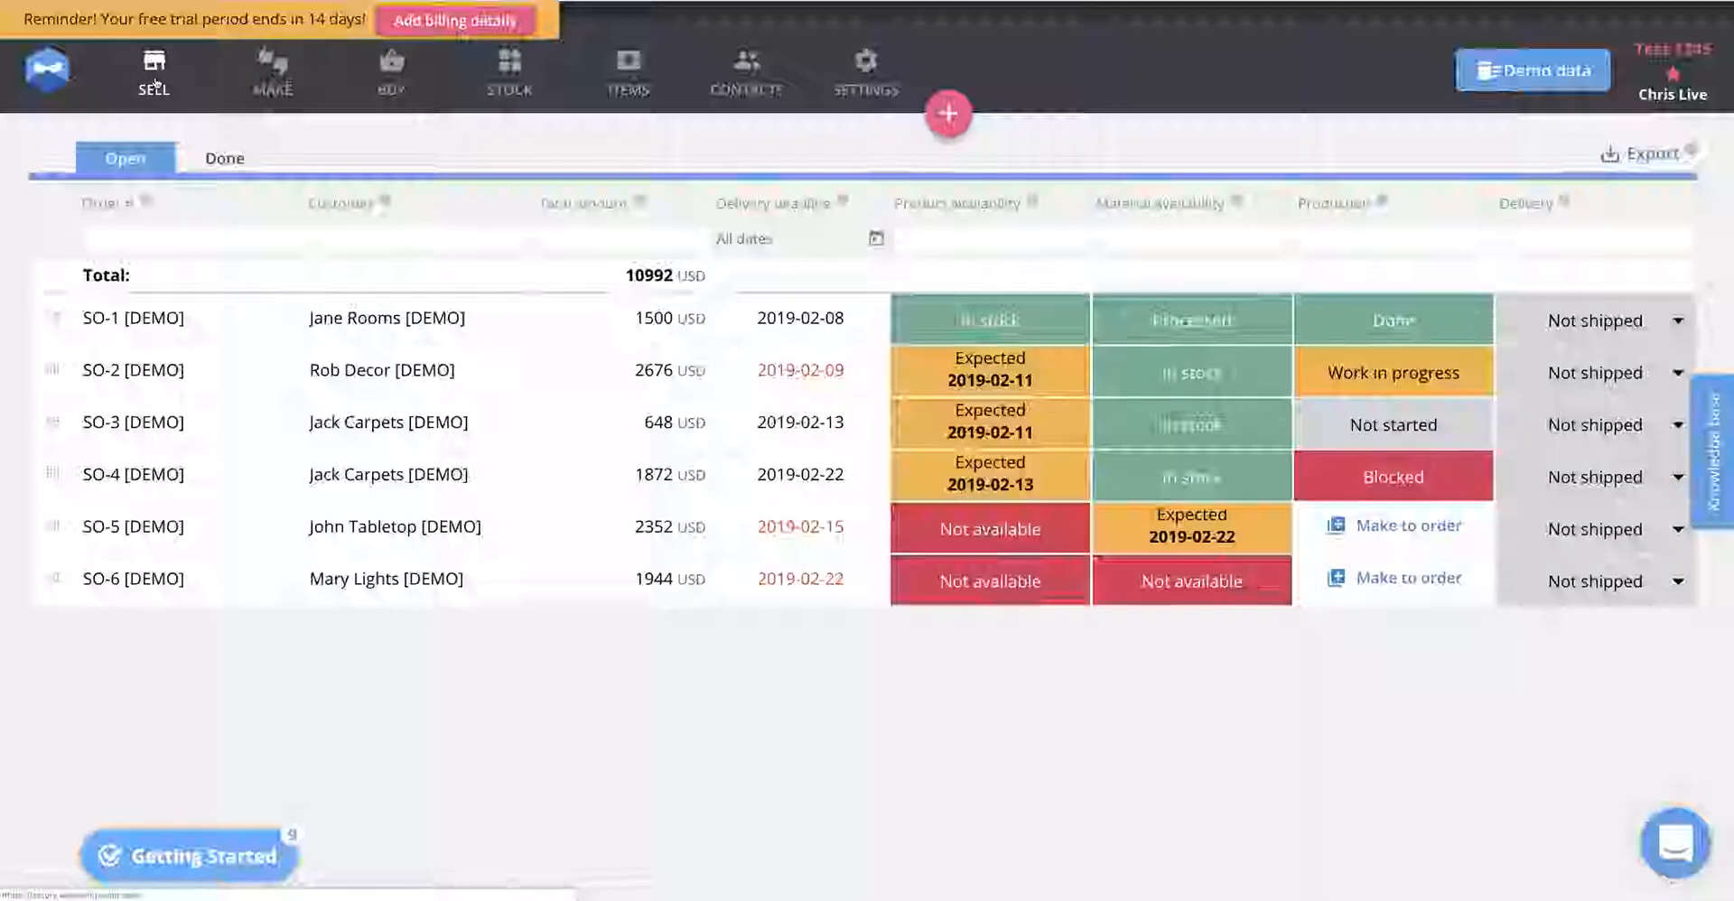
{"action": "left_click", "coordinate": [240, 167]}
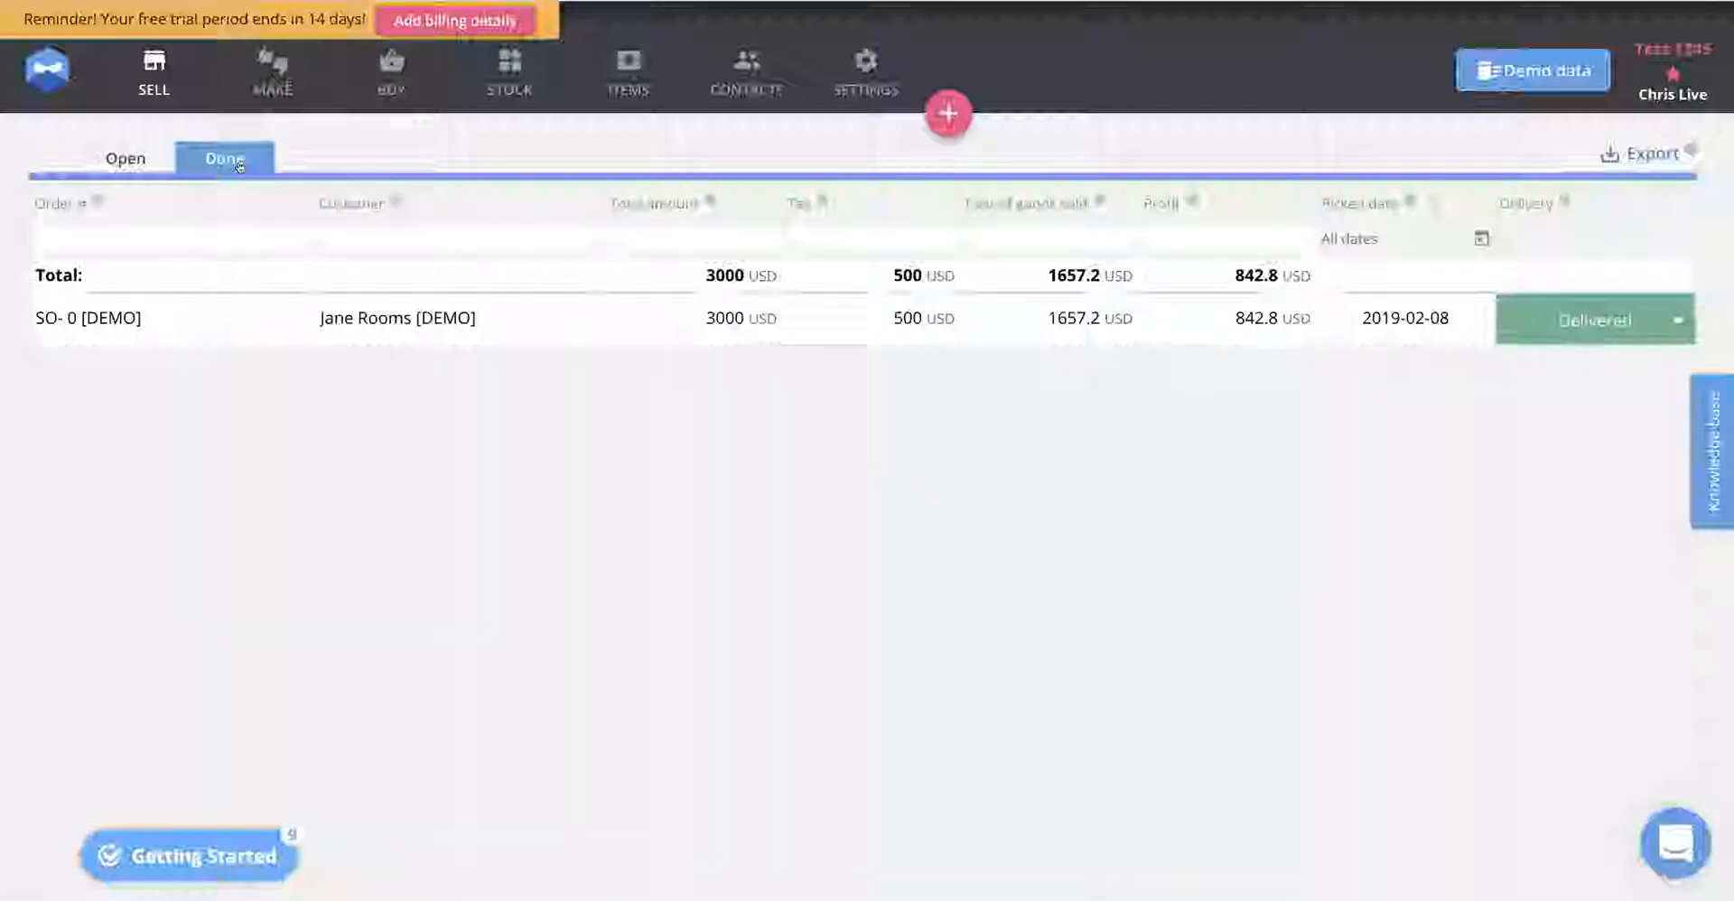
{"action": "left_click", "coordinate": [275, 81]}
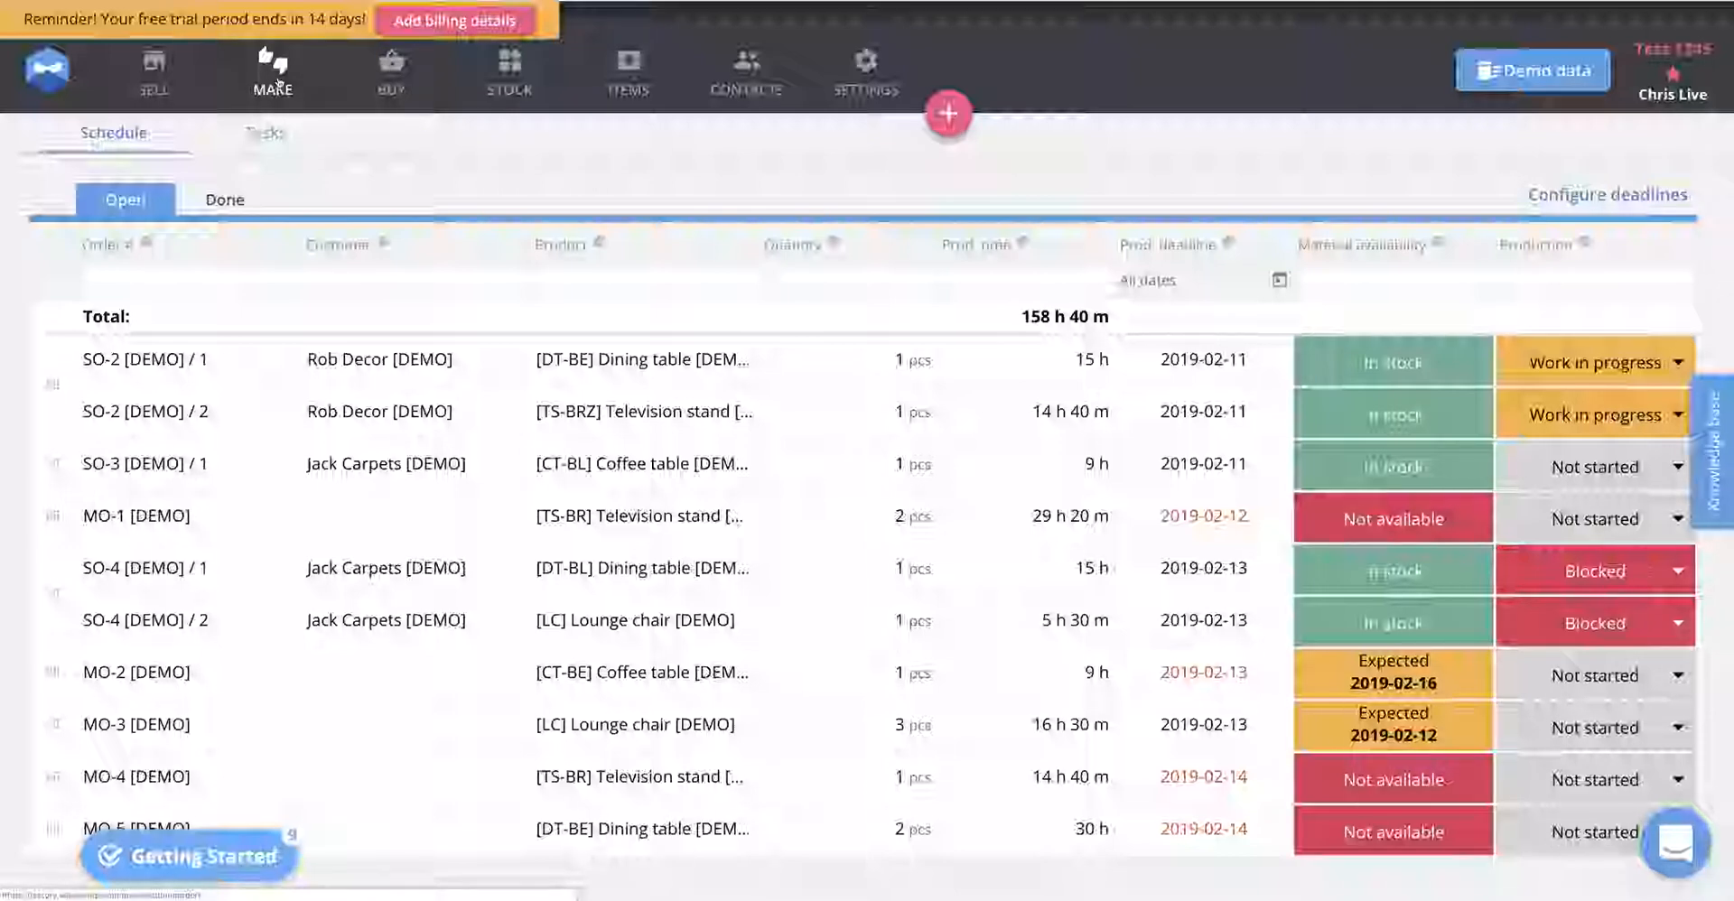
{"action": "left_click", "coordinate": [239, 206]}
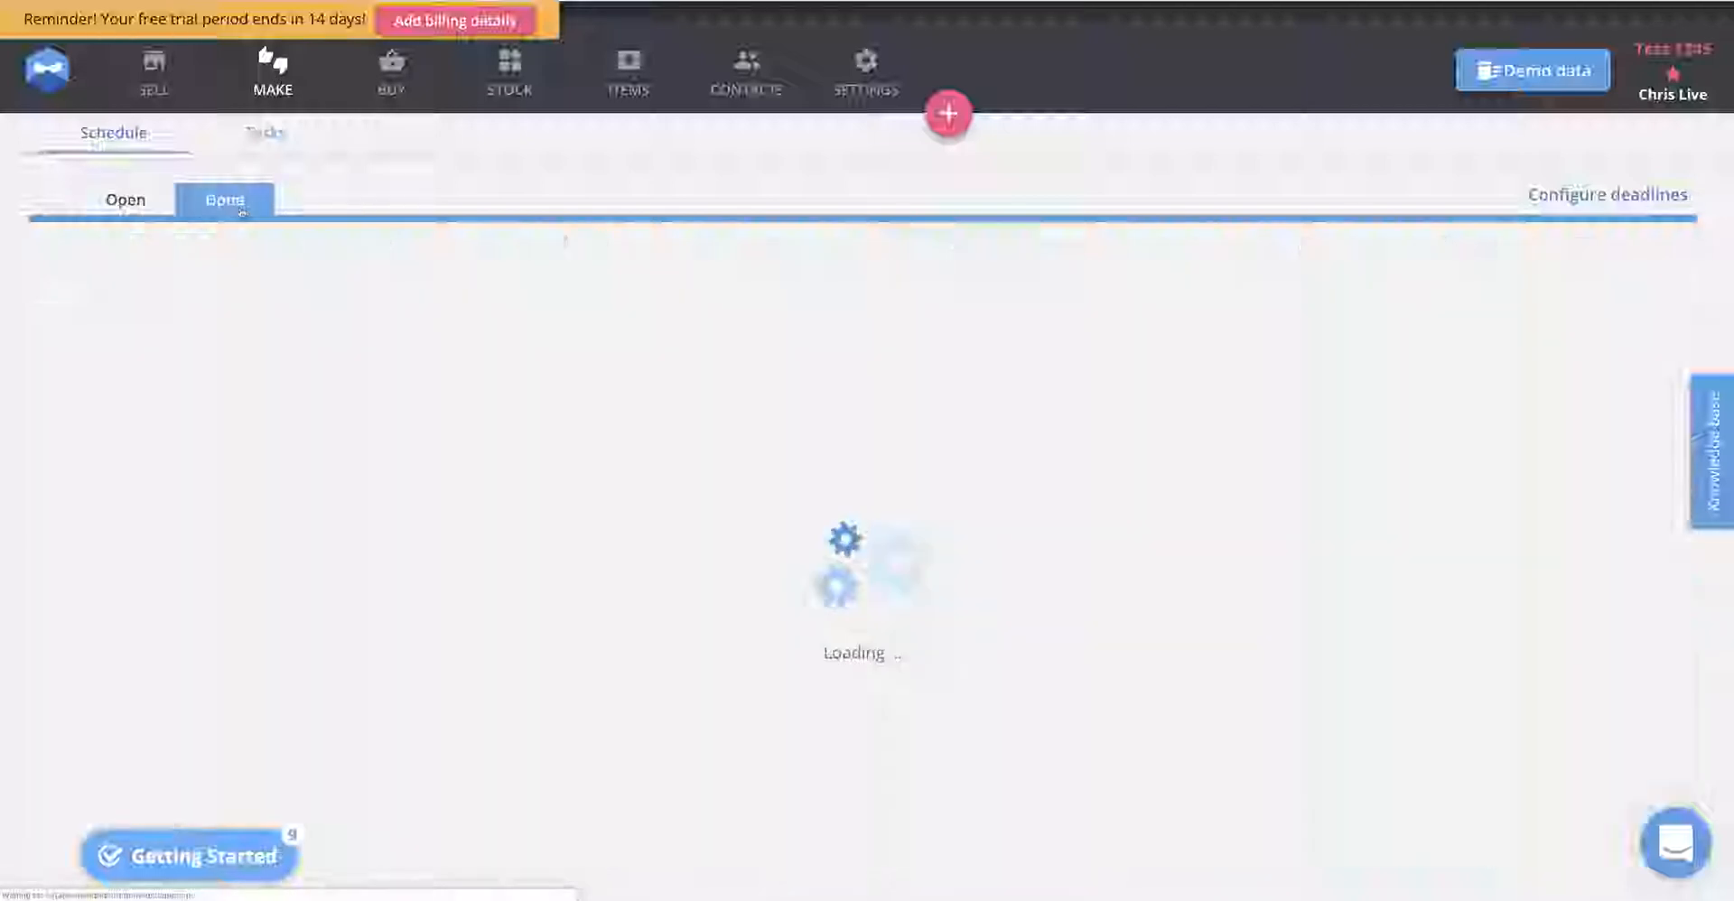
{"action": "left_click", "coordinate": [271, 136]}
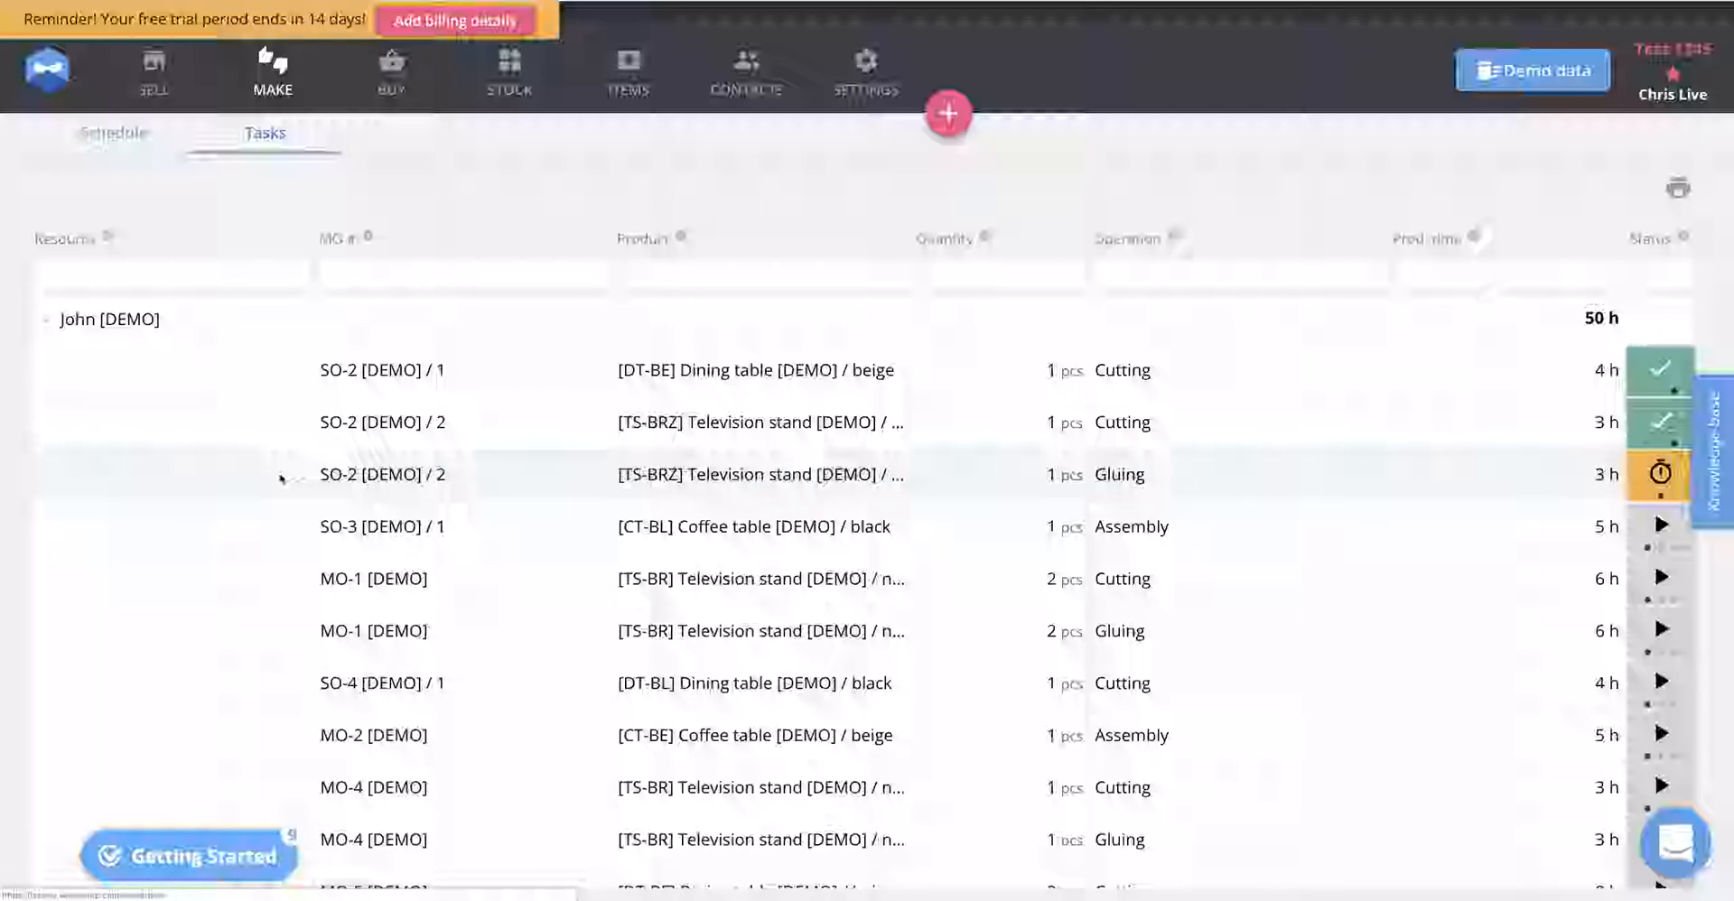
Review the open purchase orders, including the delivery status options of PO-2, and the done purchase orders
{"action": "left_click", "coordinate": [394, 92]}
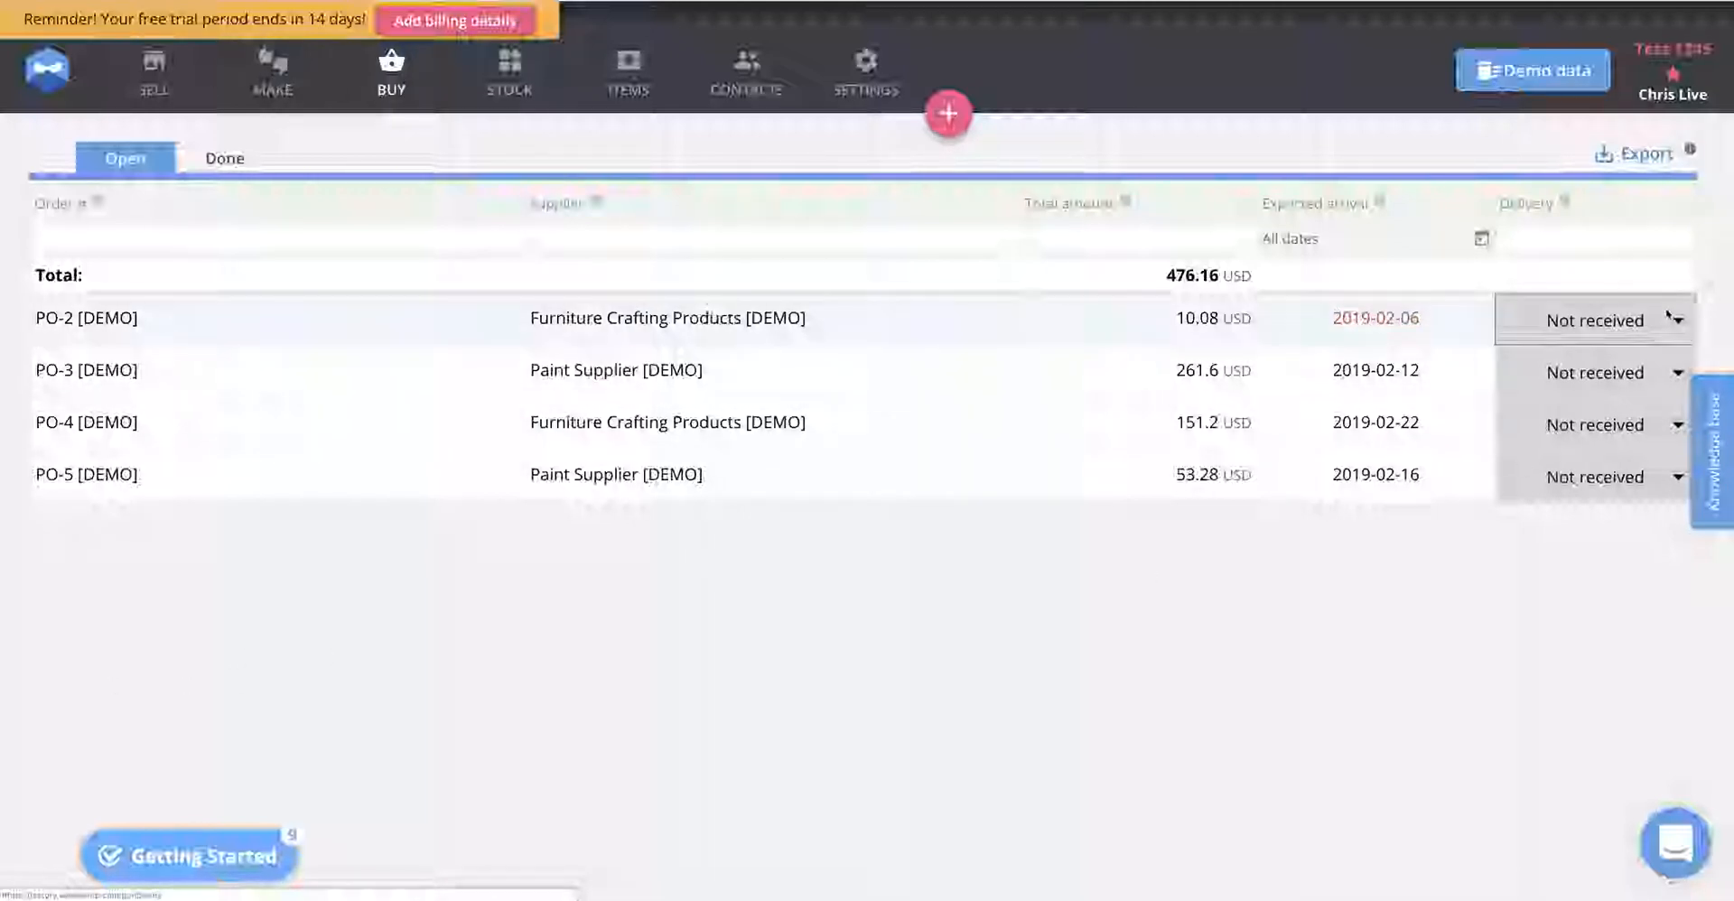
{"action": "left_click", "coordinate": [1595, 320]}
{"action": "left_click", "coordinate": [868, 540]}
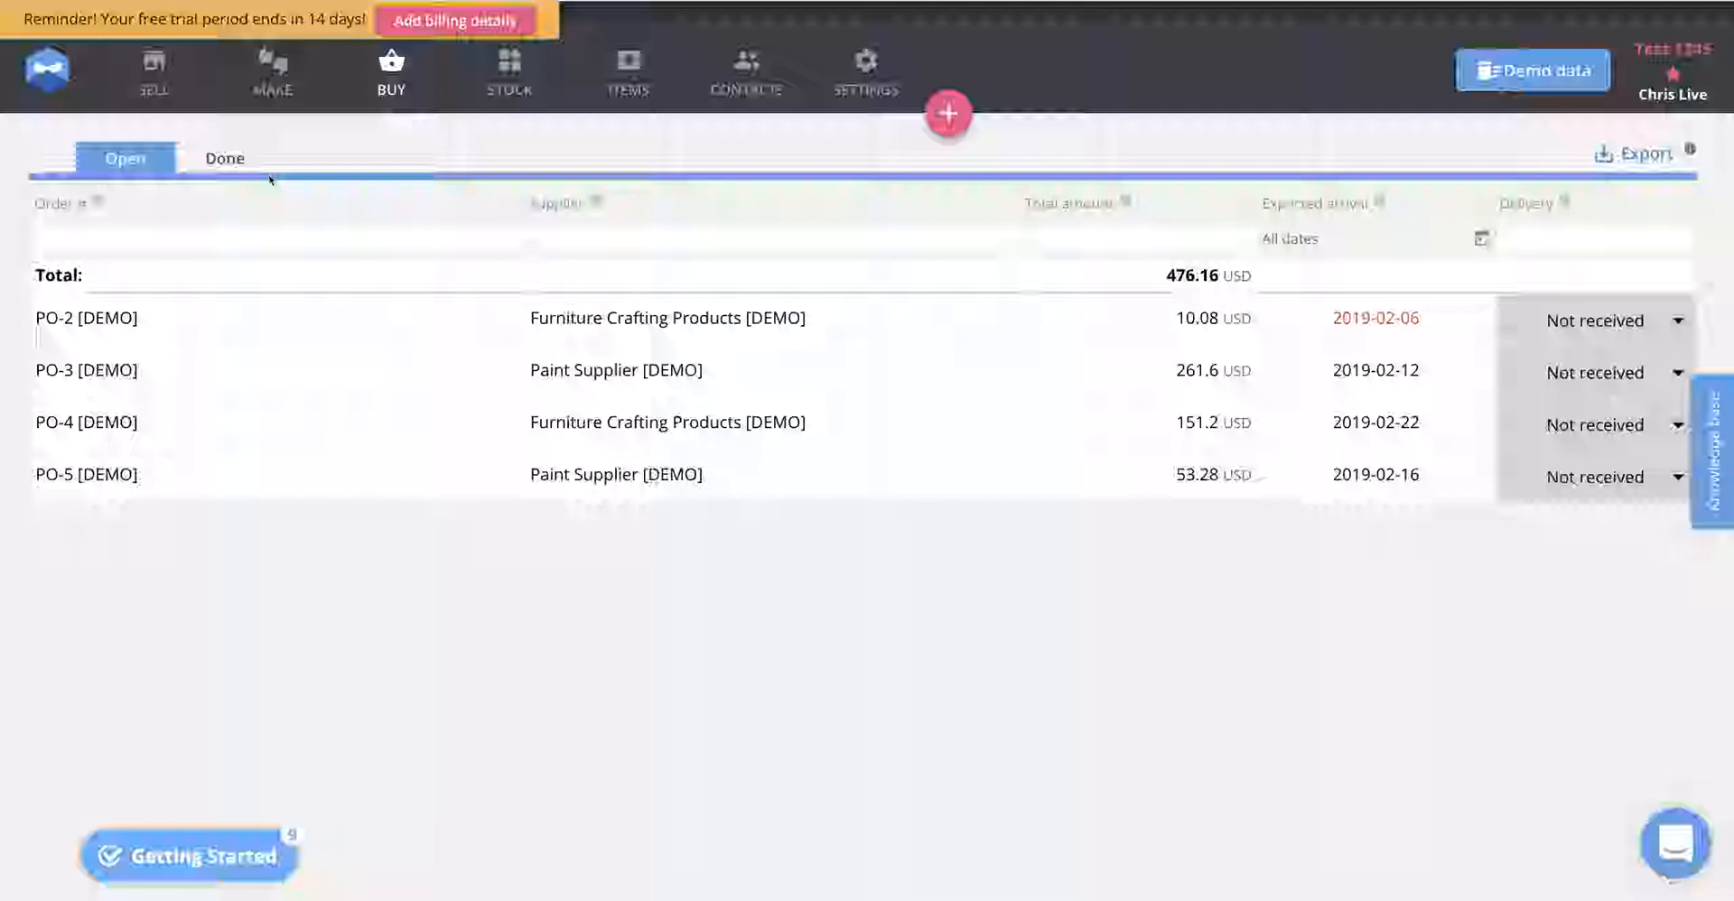
{"action": "left_click", "coordinate": [224, 158]}
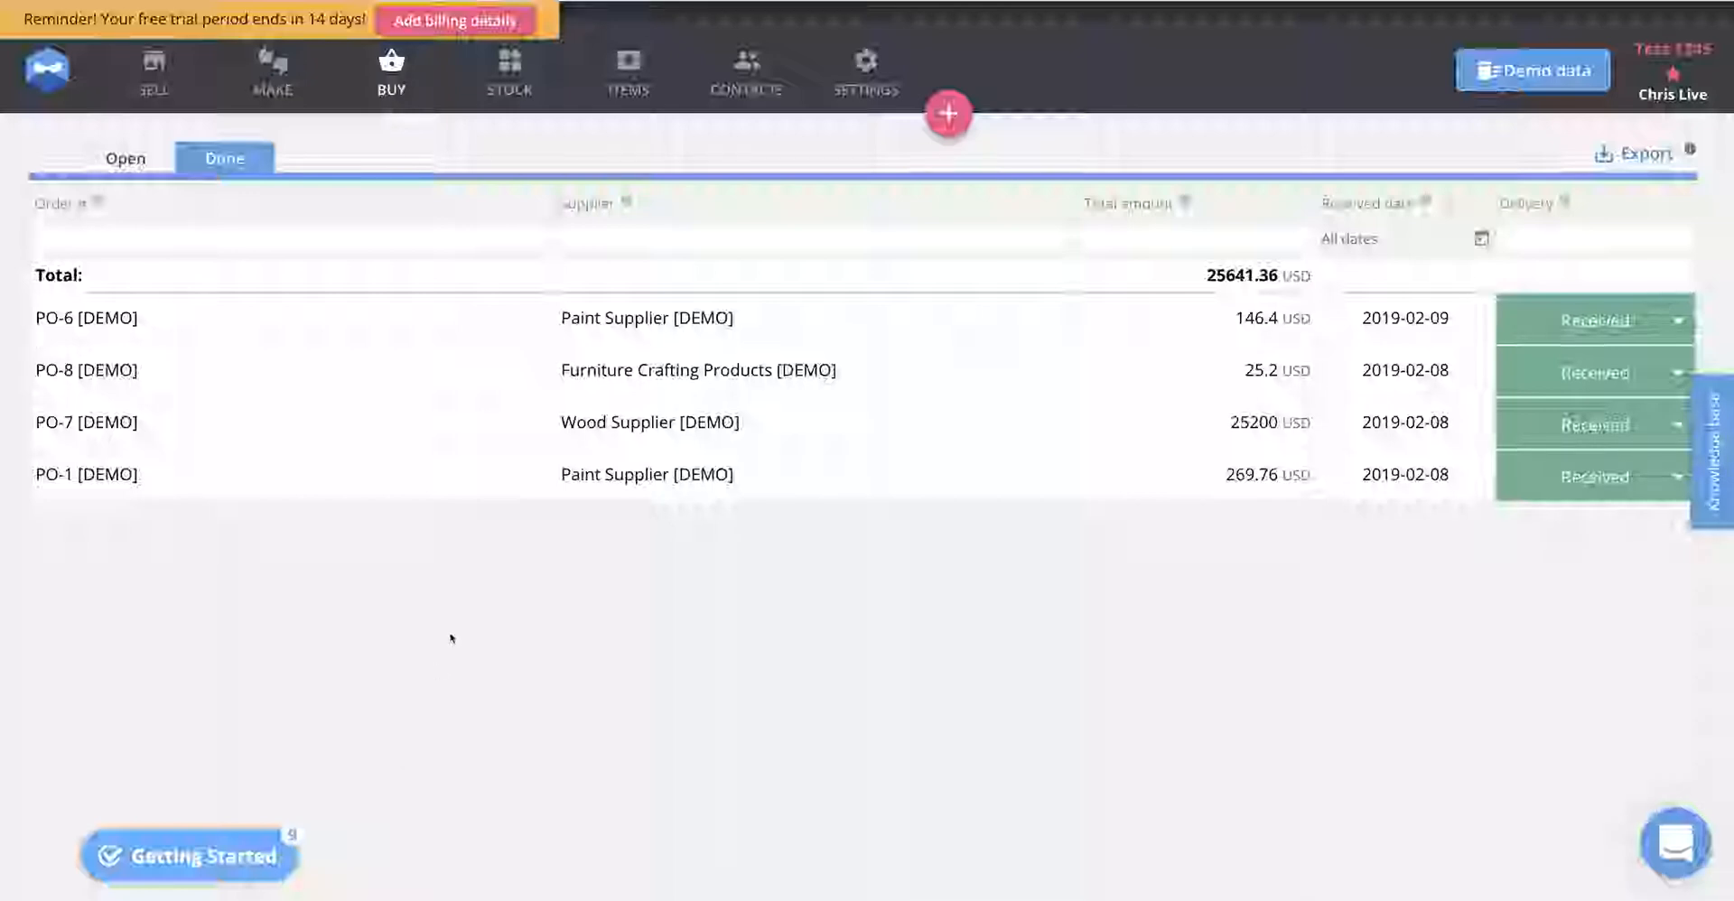
Dismiss the Missing/Excess tip in the stock inventory and compare its materials and products lists
{"action": "left_click", "coordinate": [511, 81]}
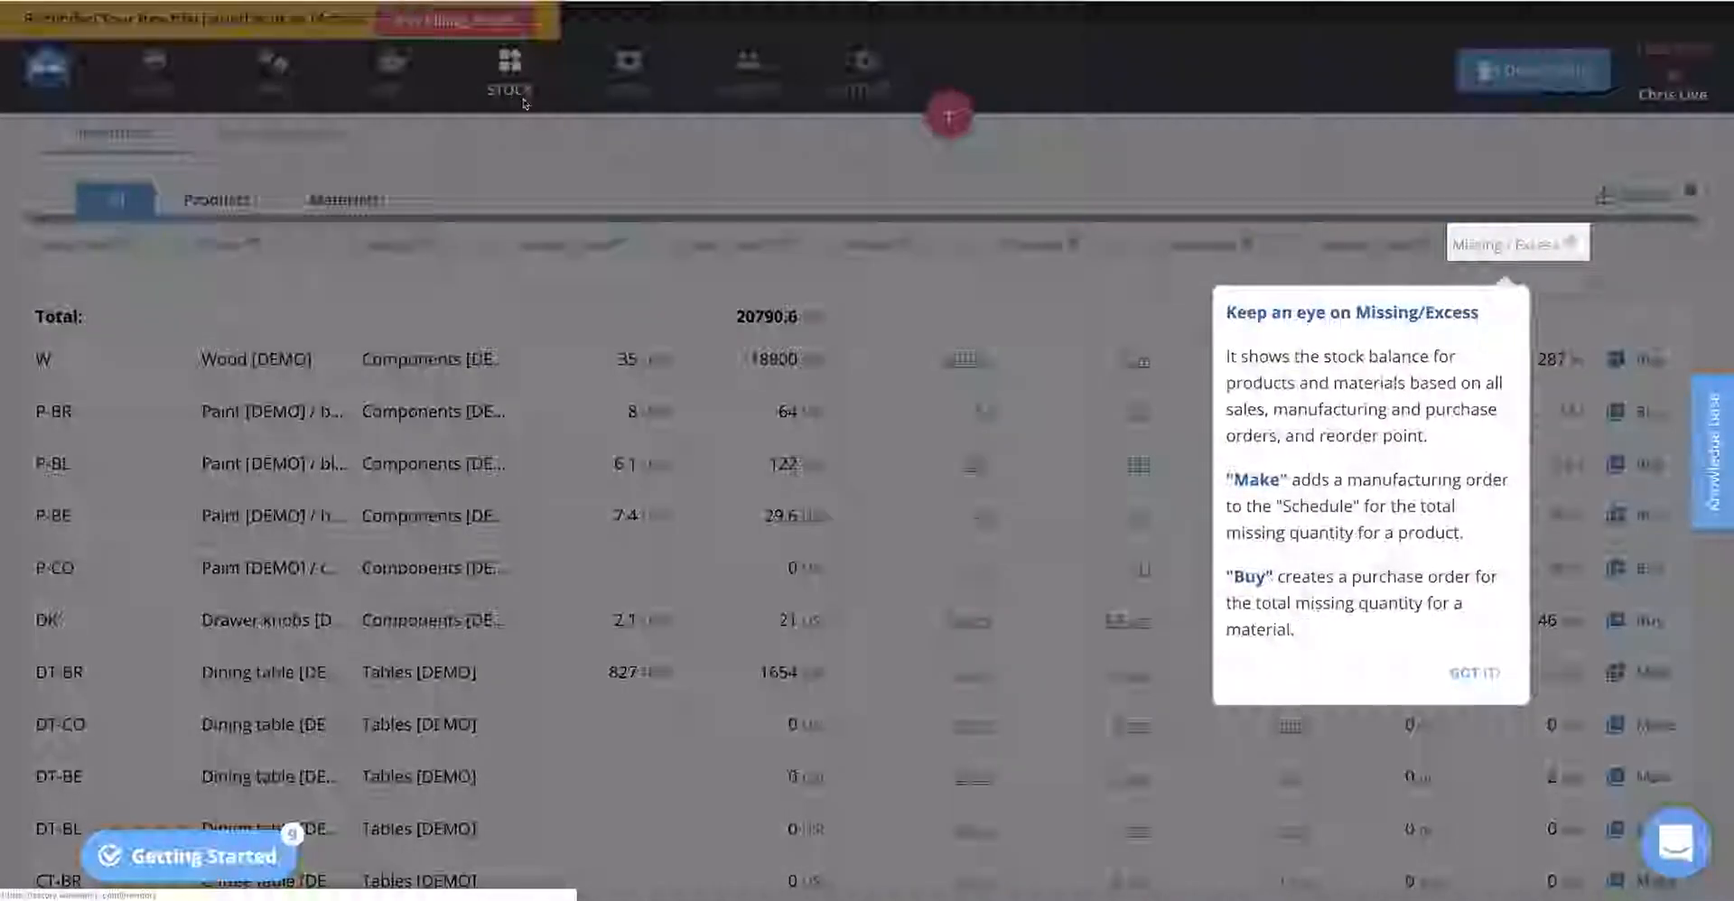
{"action": "left_click", "coordinate": [1474, 676]}
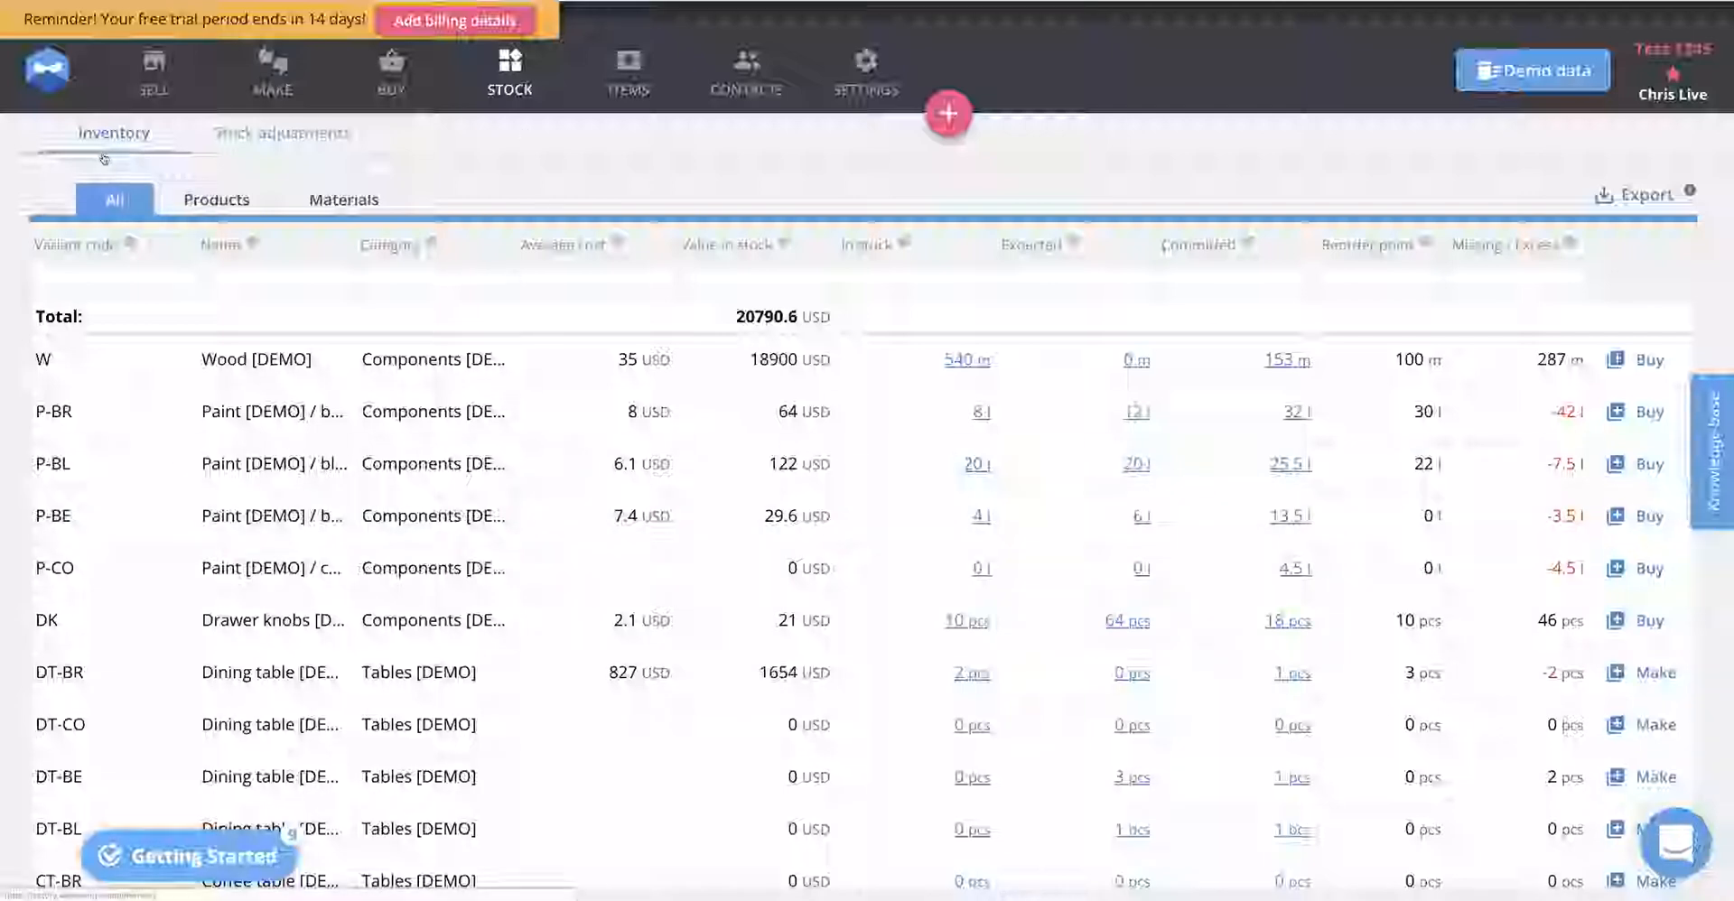
{"action": "left_click", "coordinate": [217, 204]}
{"action": "left_click", "coordinate": [341, 206]}
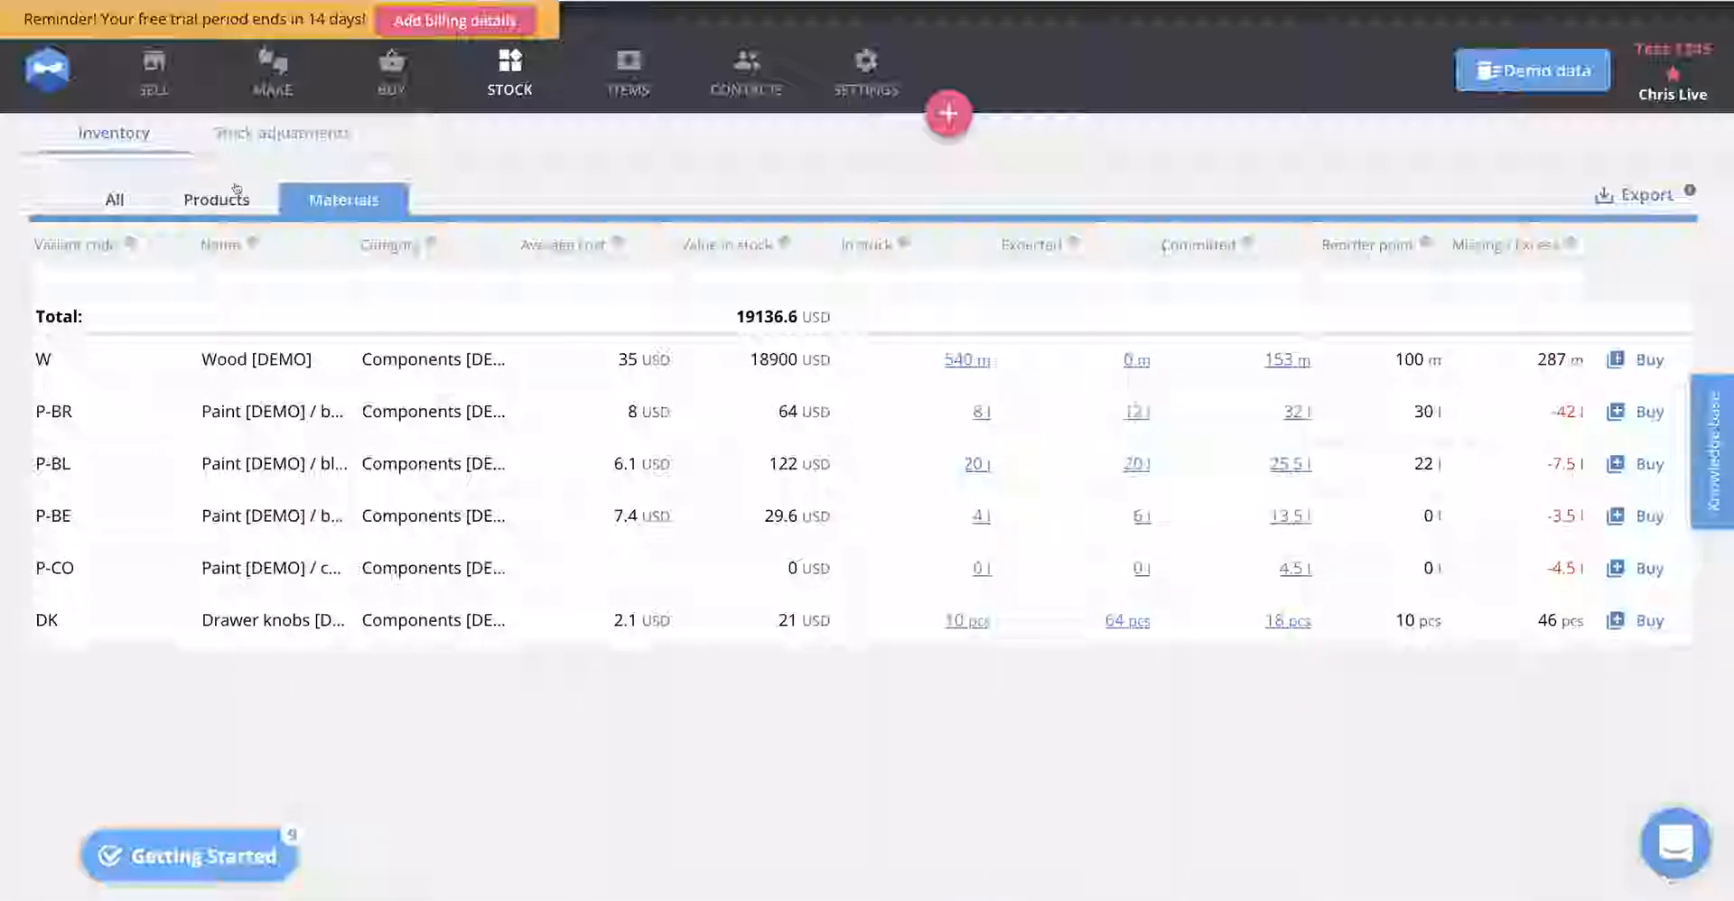
{"action": "left_click", "coordinate": [209, 202]}
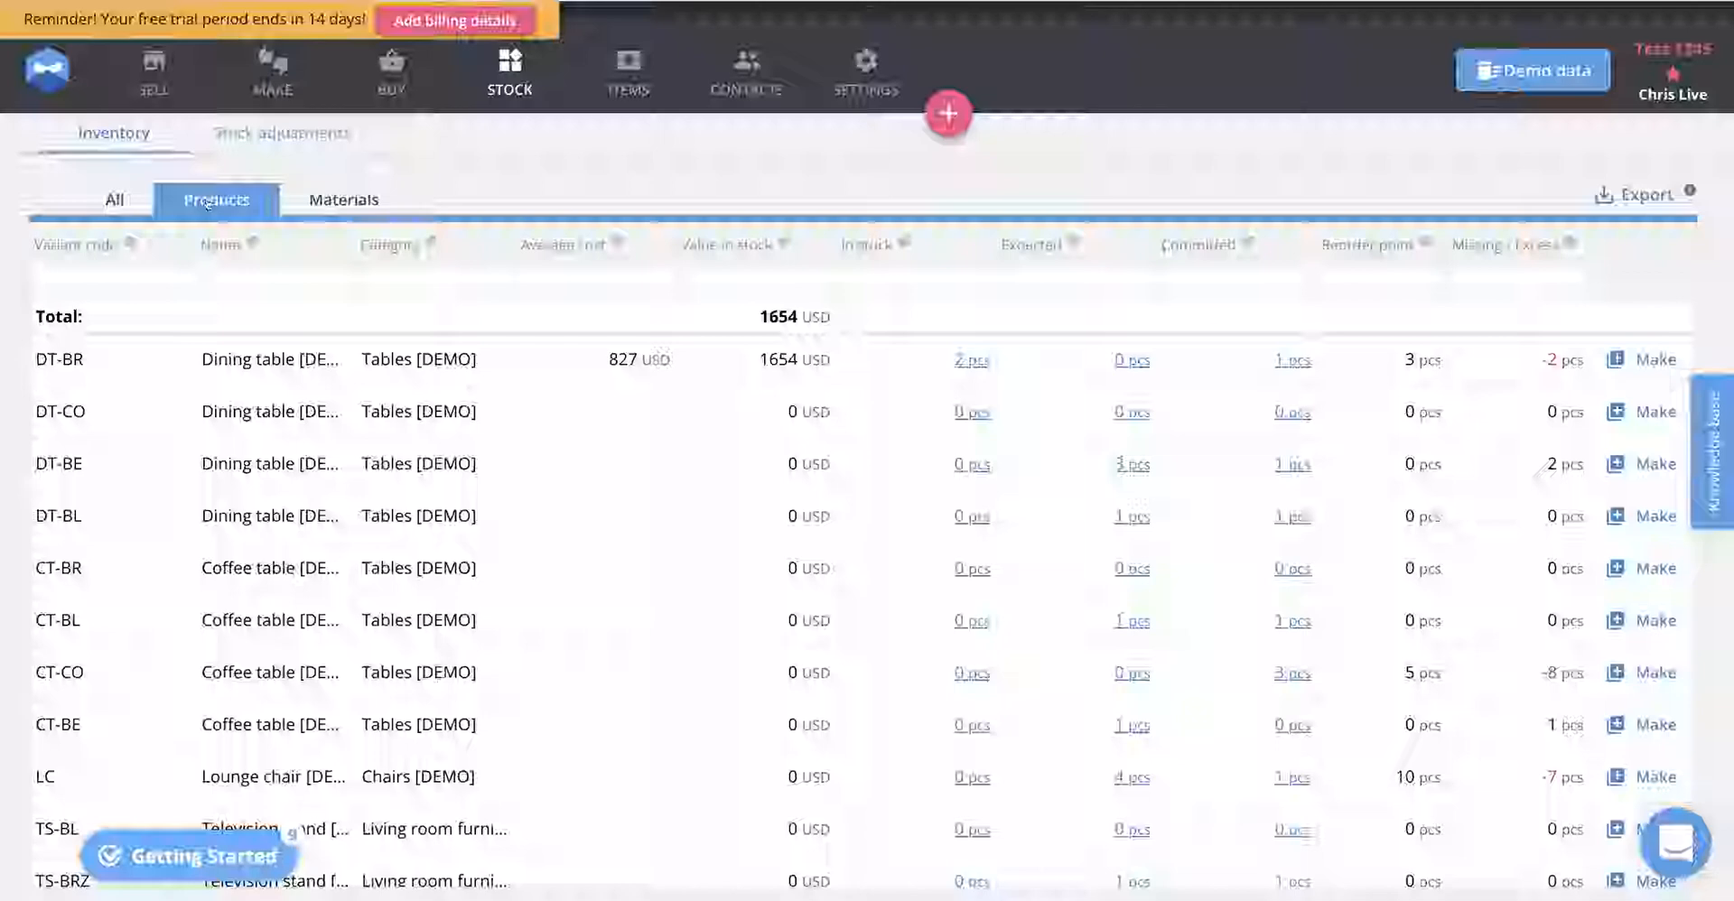
Review the materials inventory, the stock adjustments, the product items, and the customer and supplier contact lists
{"action": "left_click", "coordinate": [321, 210]}
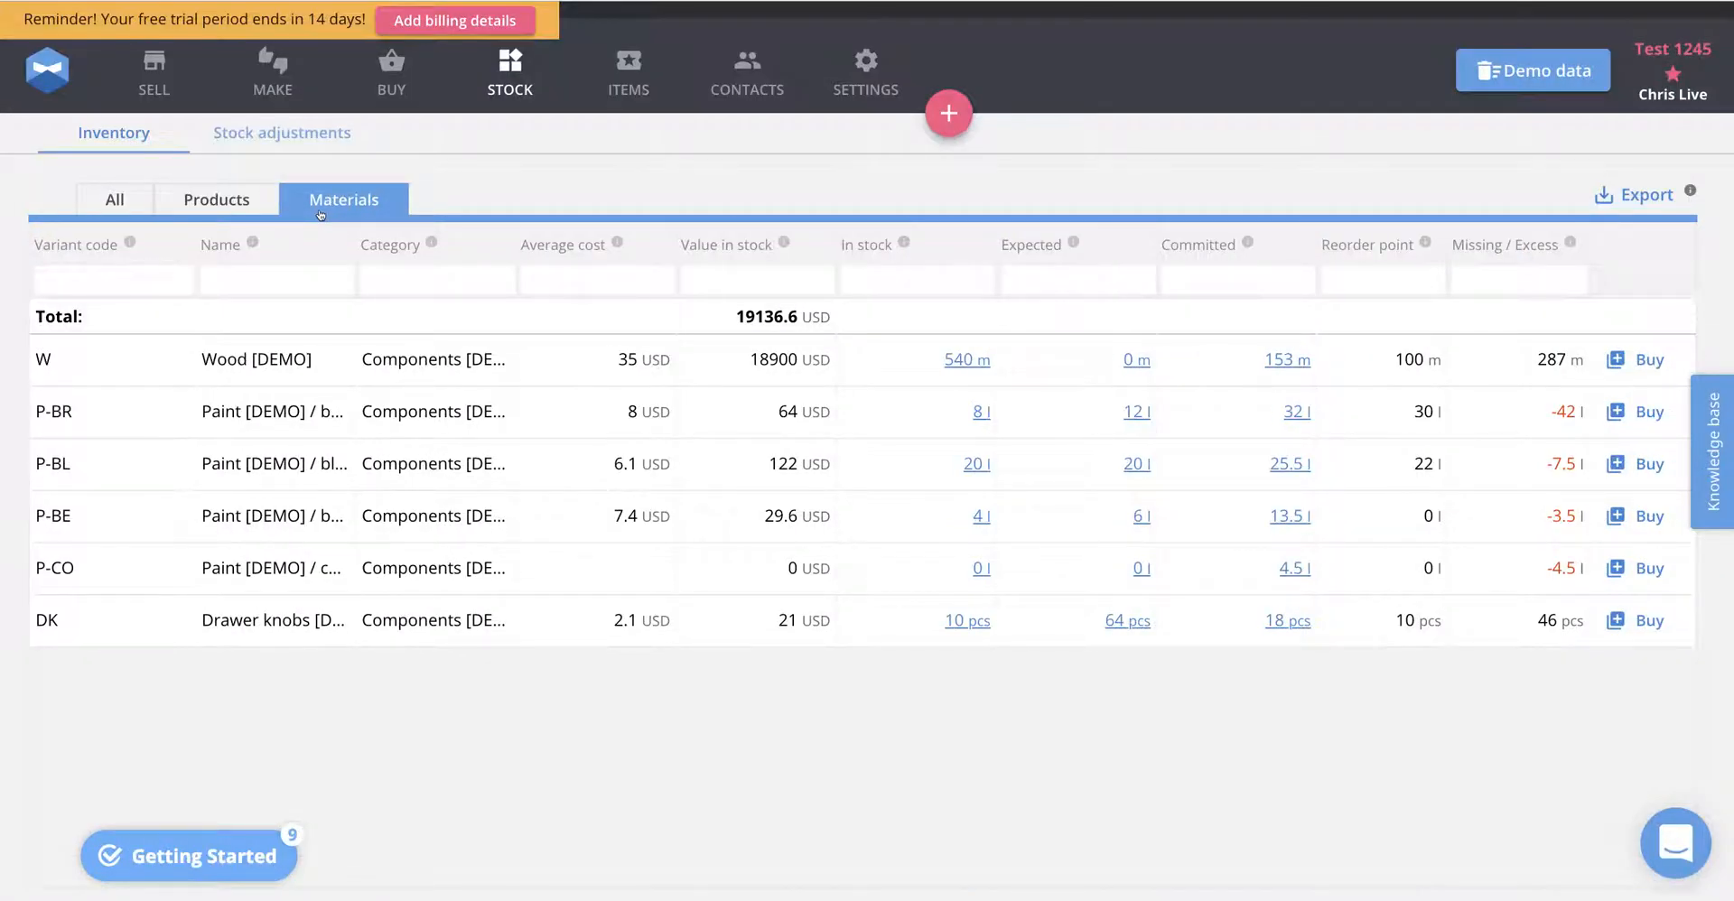
{"action": "left_click", "coordinate": [275, 140]}
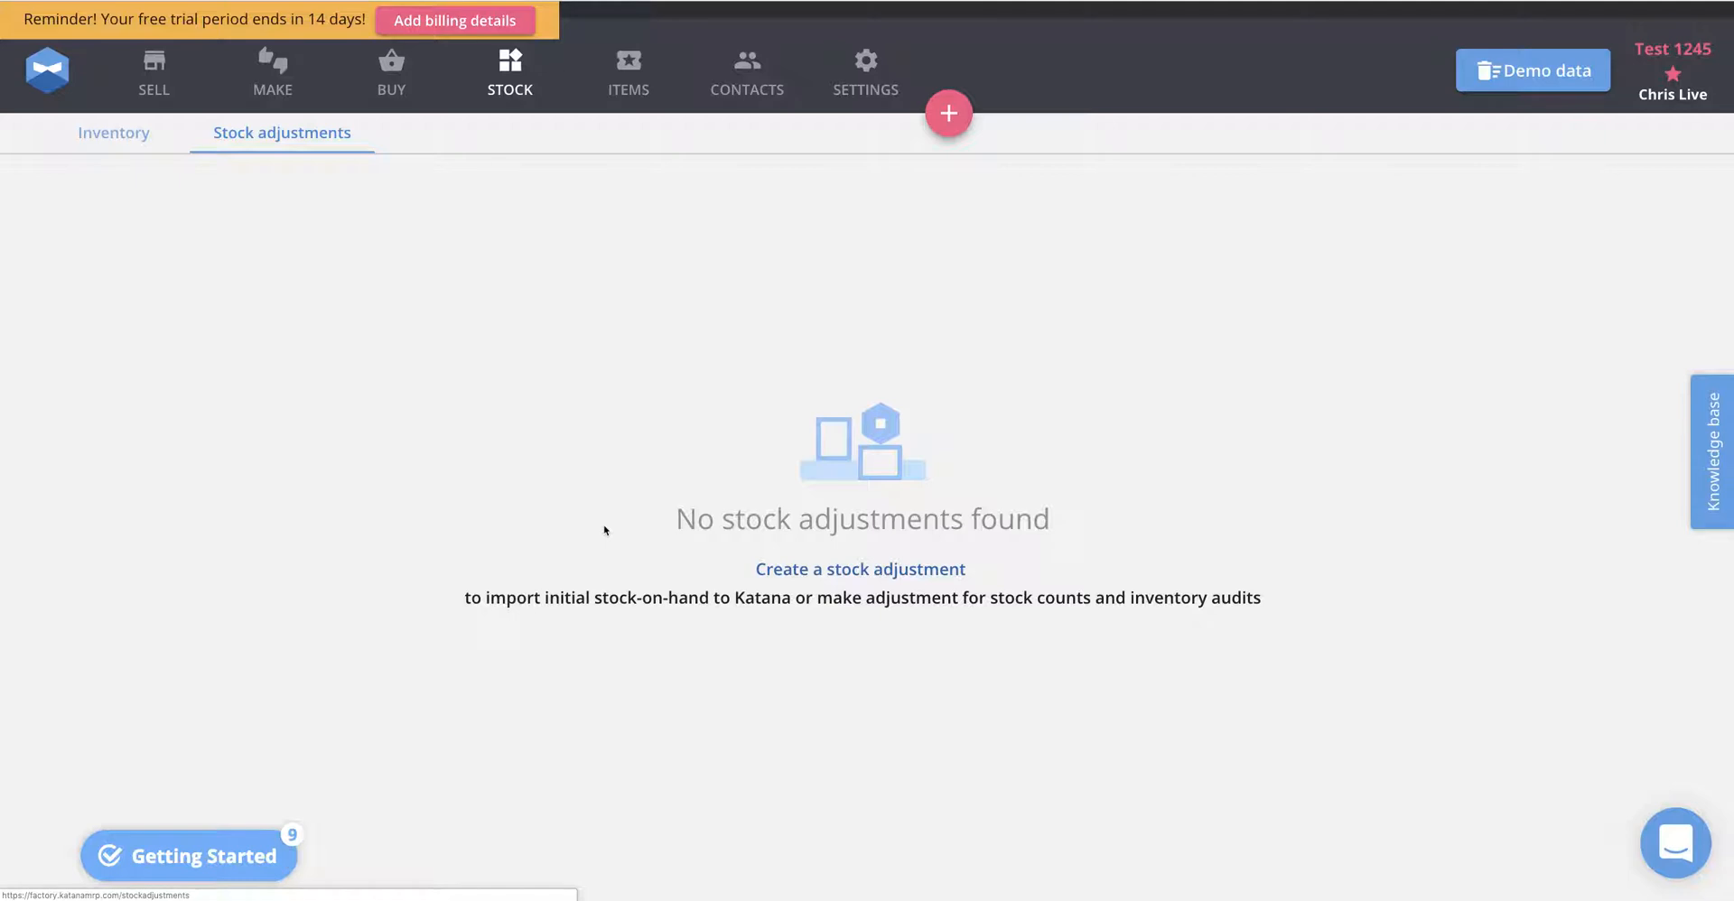
{"action": "left_click", "coordinate": [637, 87]}
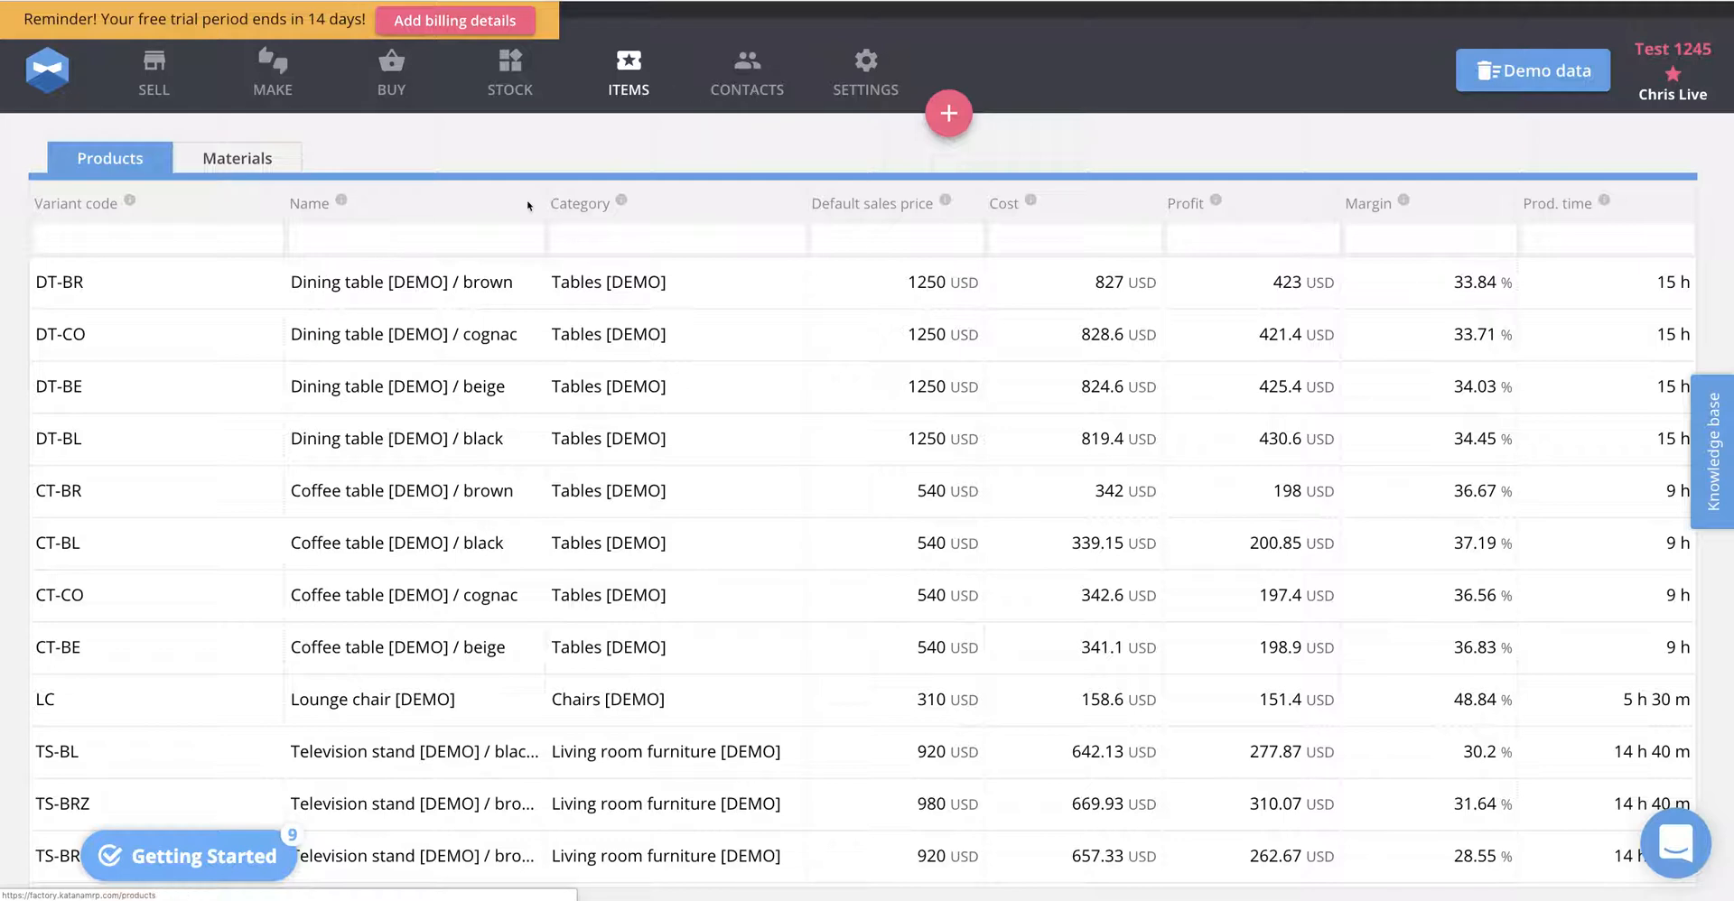
{"action": "left_click", "coordinate": [750, 100]}
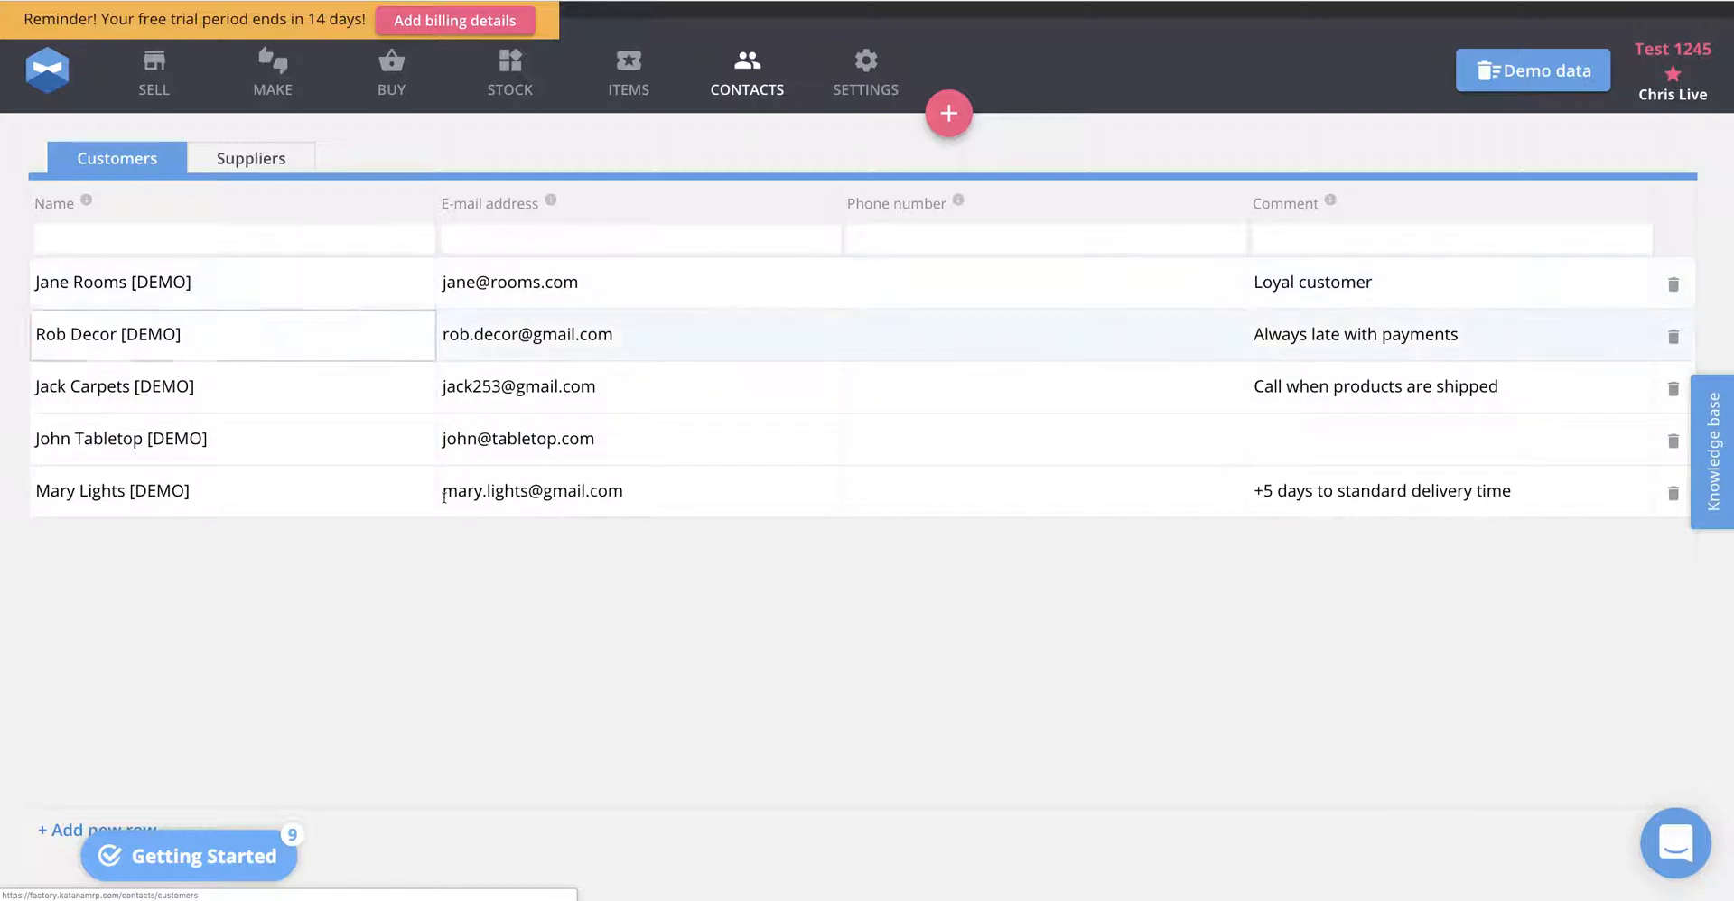
{"action": "left_click", "coordinate": [264, 163]}
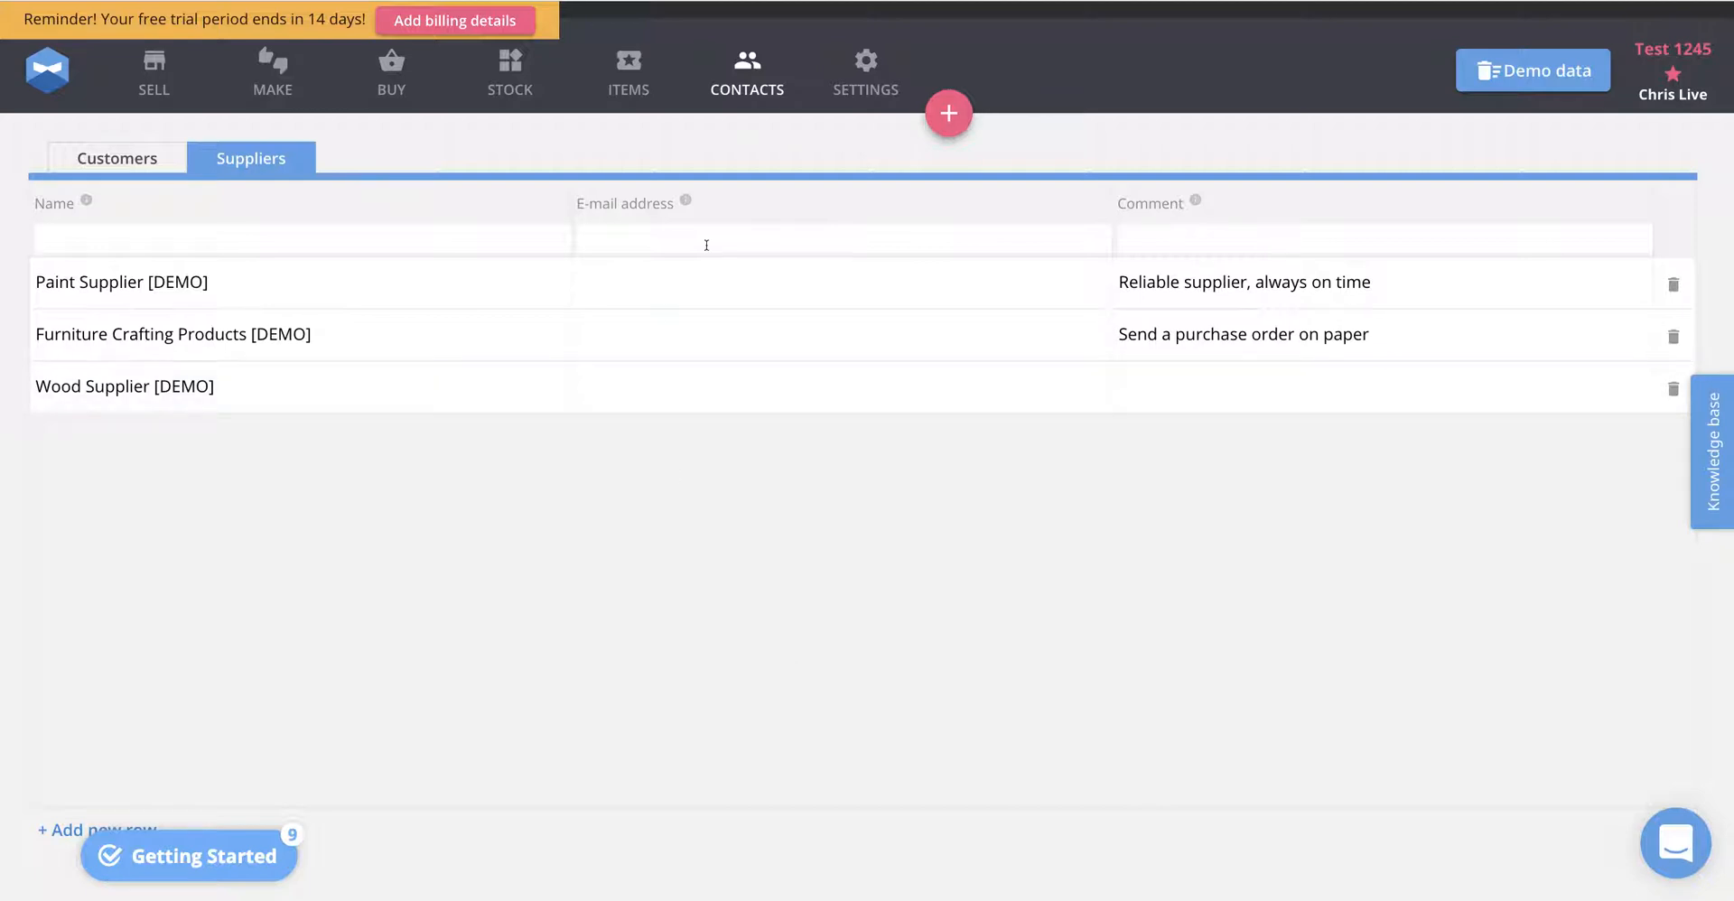
Look over the quick-create options, the open sales orders, and the account's team page and subscription option
{"action": "left_click", "coordinate": [947, 120]}
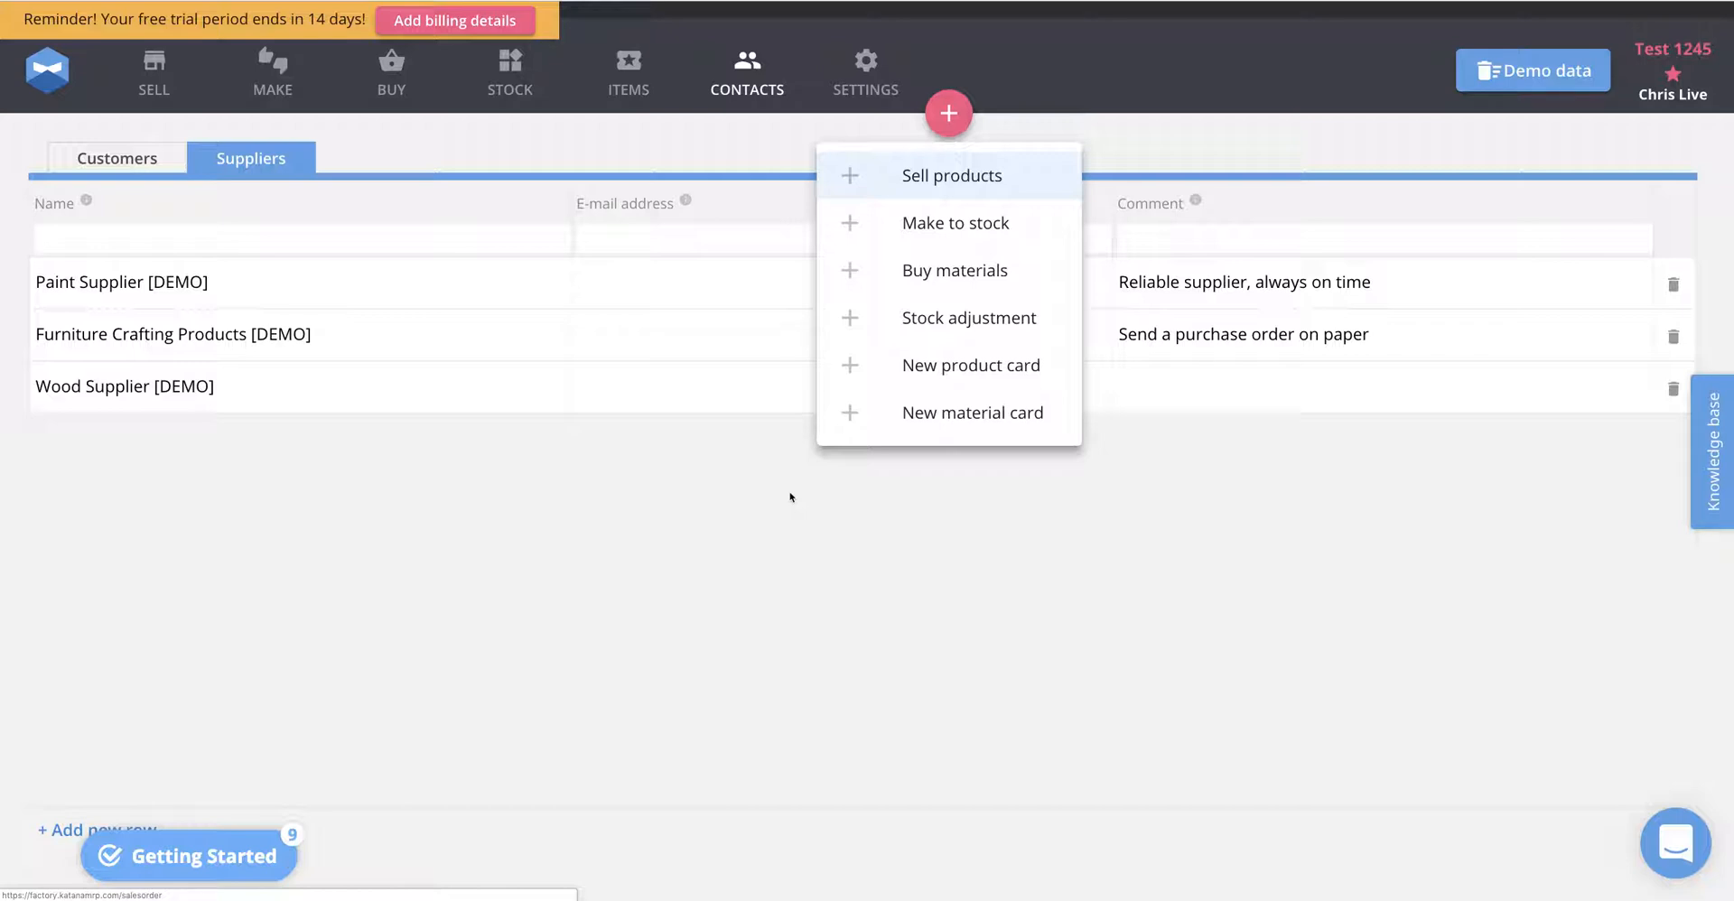
{"action": "left_click", "coordinate": [154, 73]}
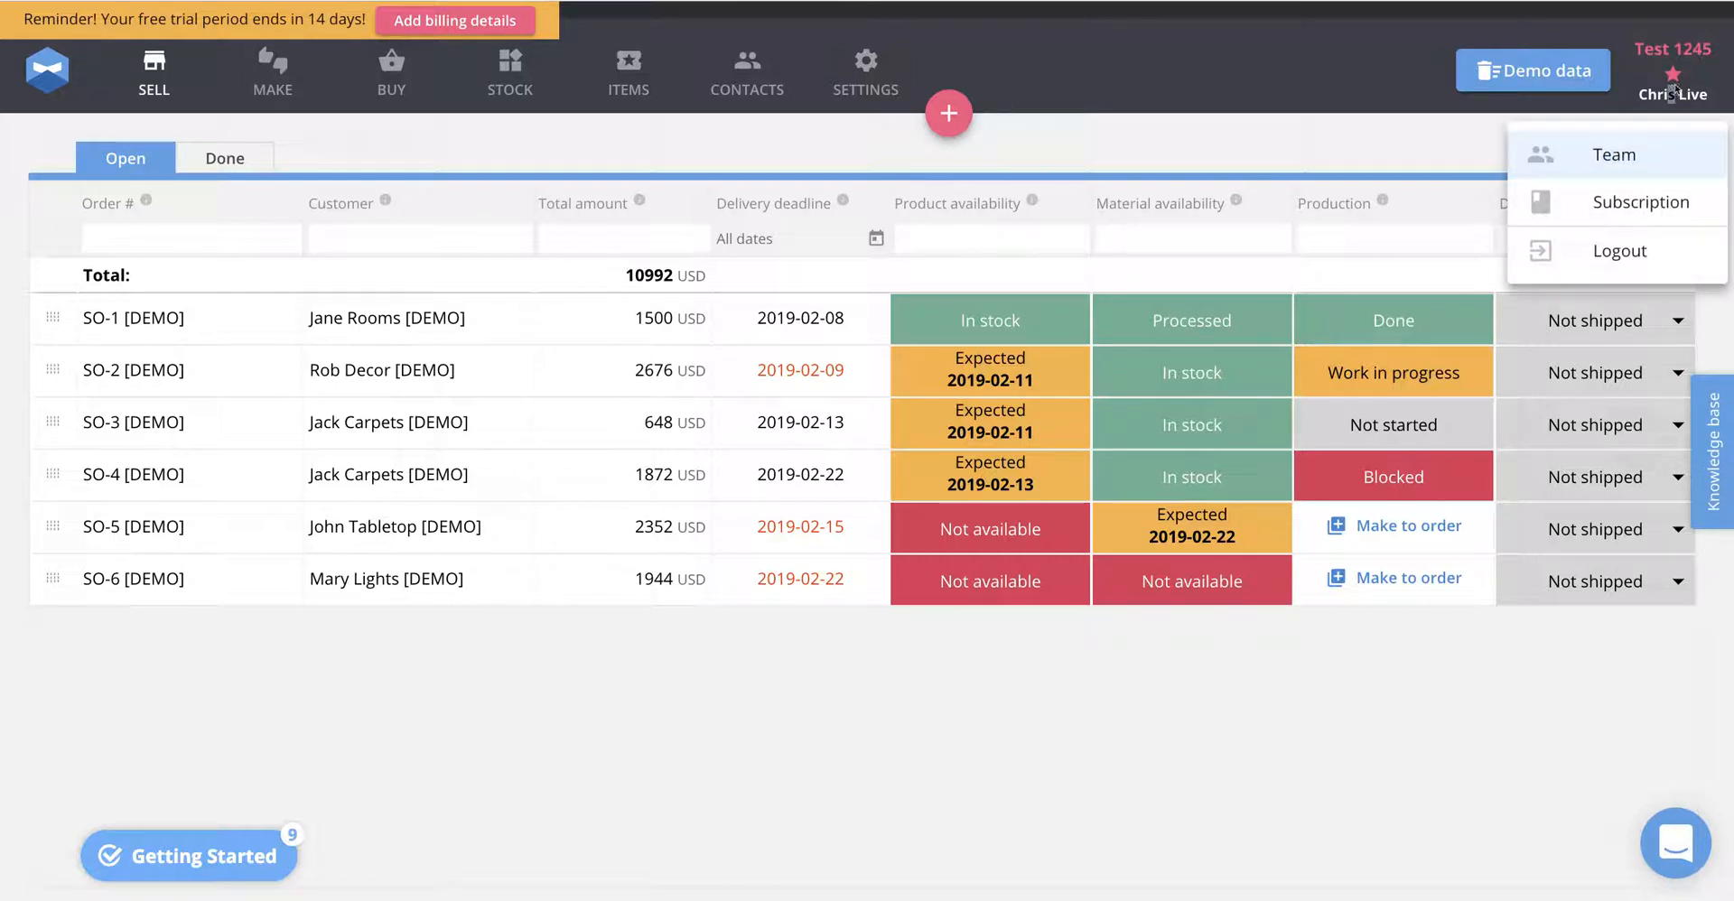
{"action": "left_click", "coordinate": [1613, 159]}
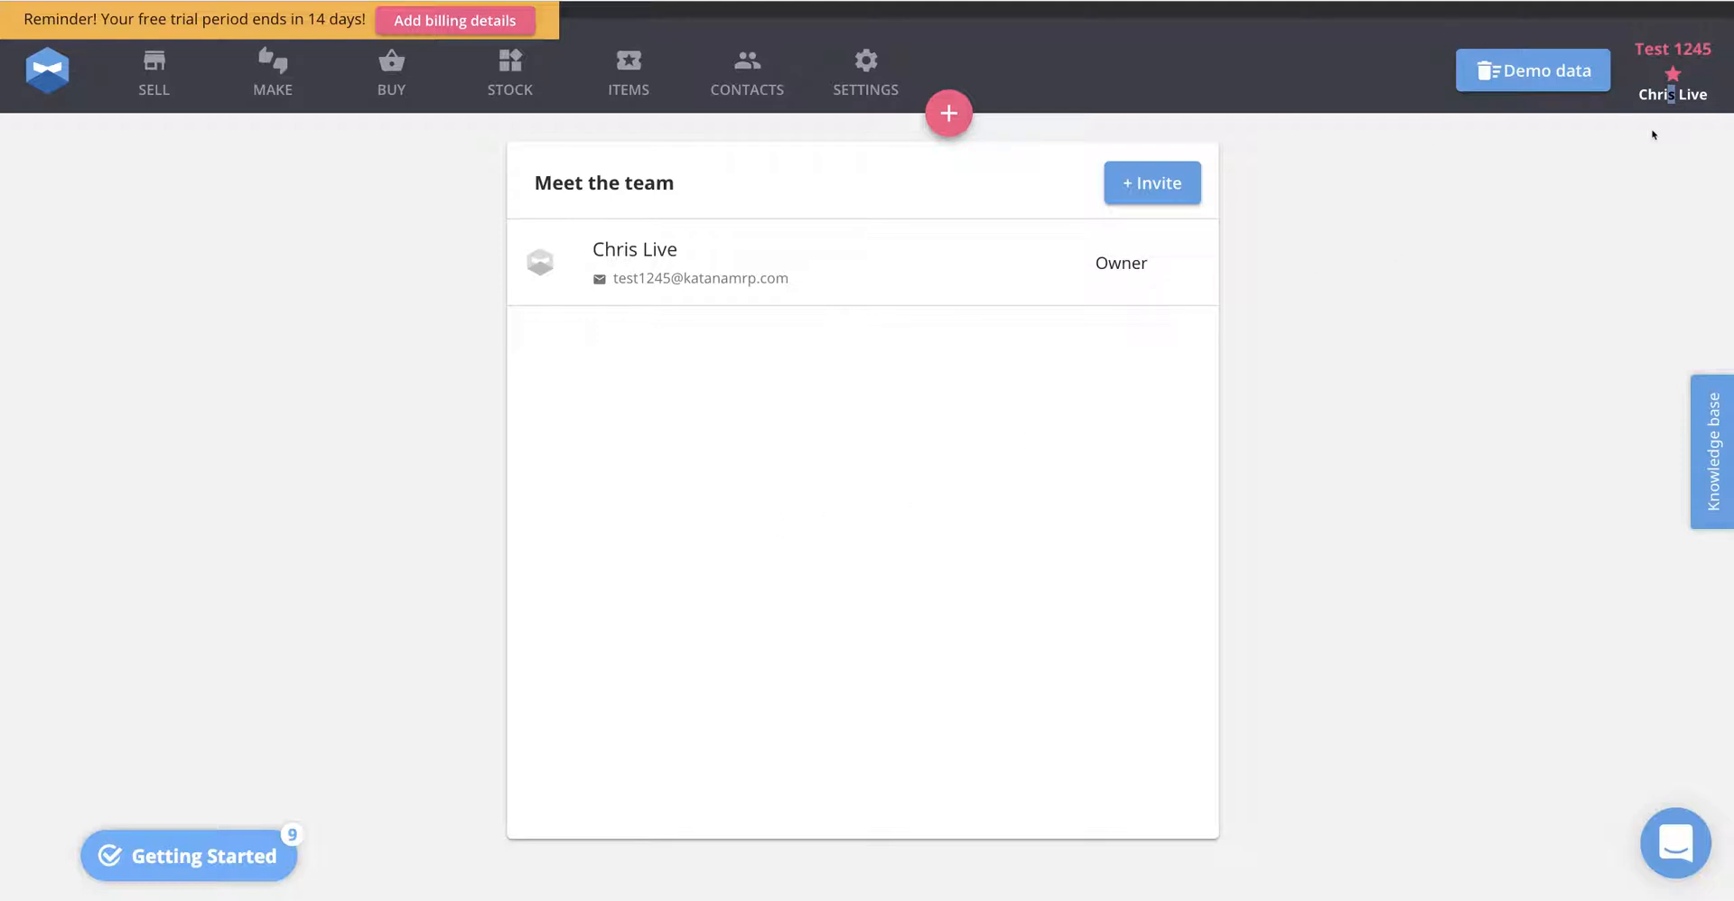
{"action": "left_click", "coordinate": [1675, 94]}
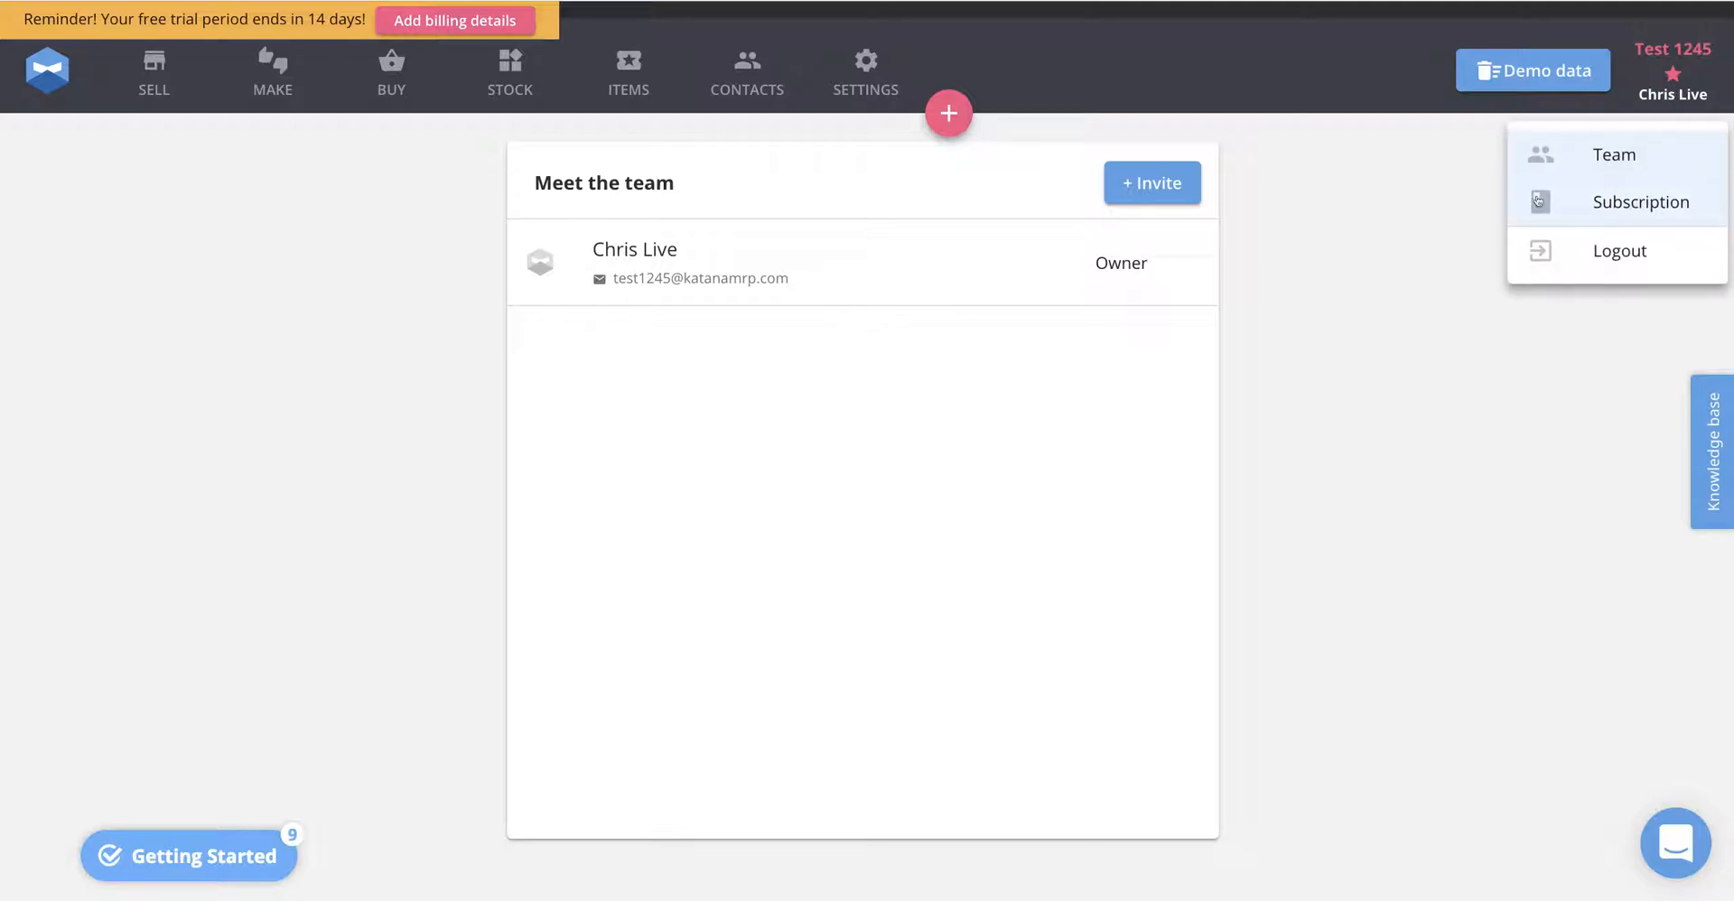
{"action": "left_click", "coordinate": [1385, 237]}
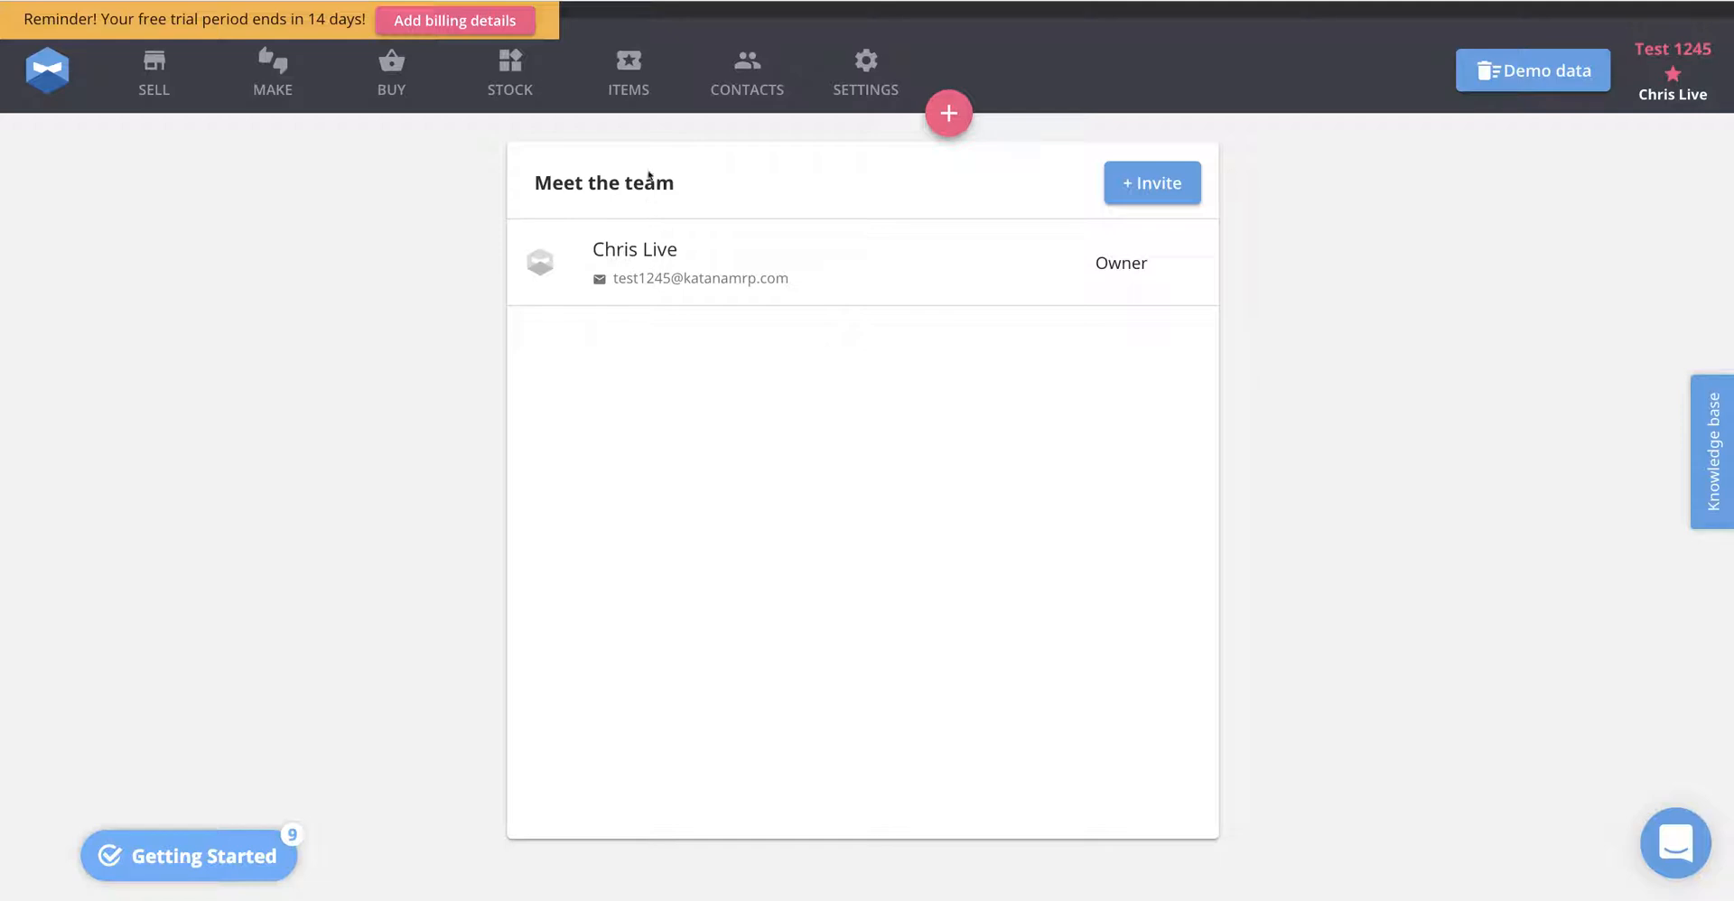
Create a new product card named Stool and assign it to the Chairs [DEMO] category
{"action": "left_click", "coordinate": [627, 81]}
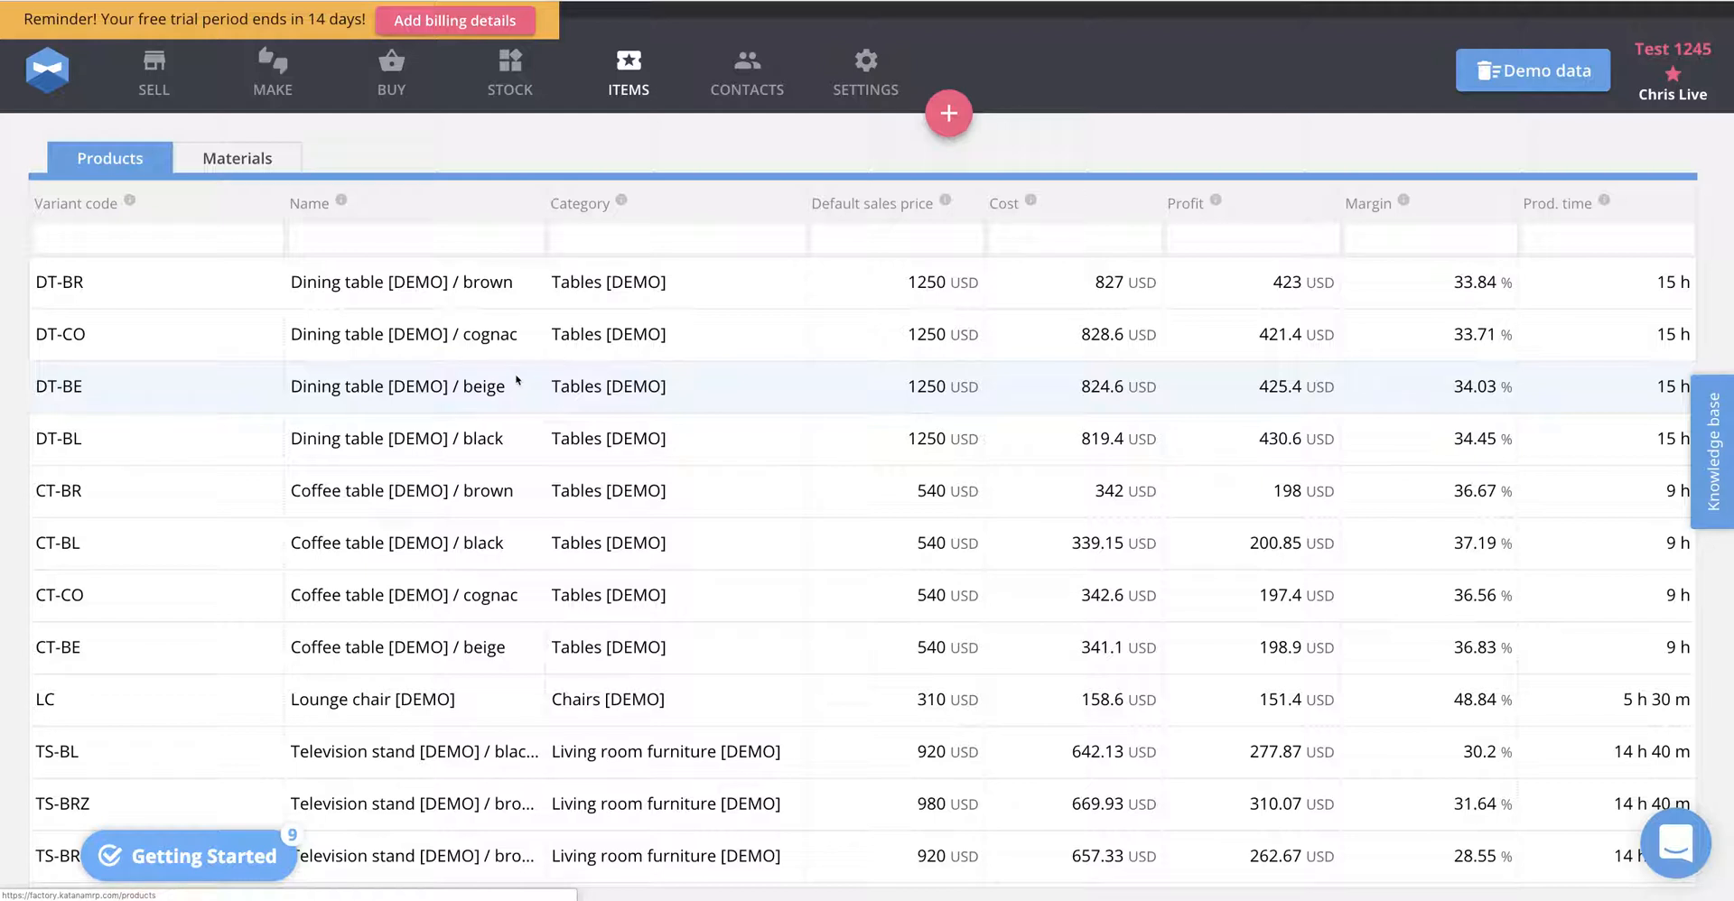
{"action": "left_click", "coordinate": [950, 110]}
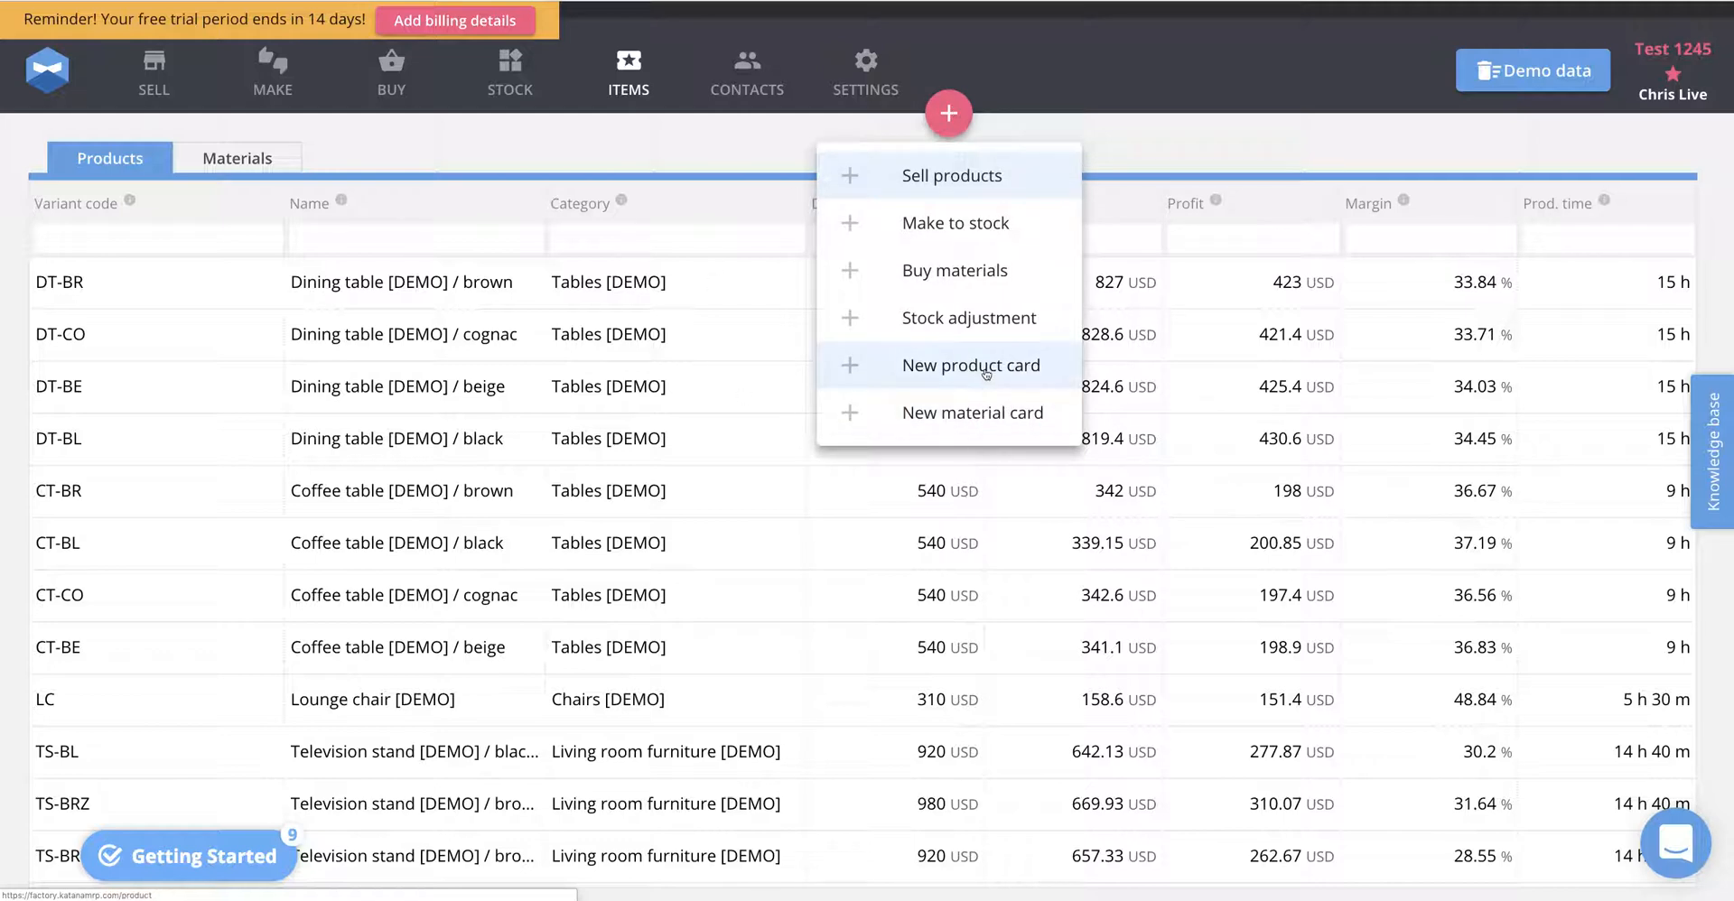
{"action": "left_click", "coordinate": [986, 374]}
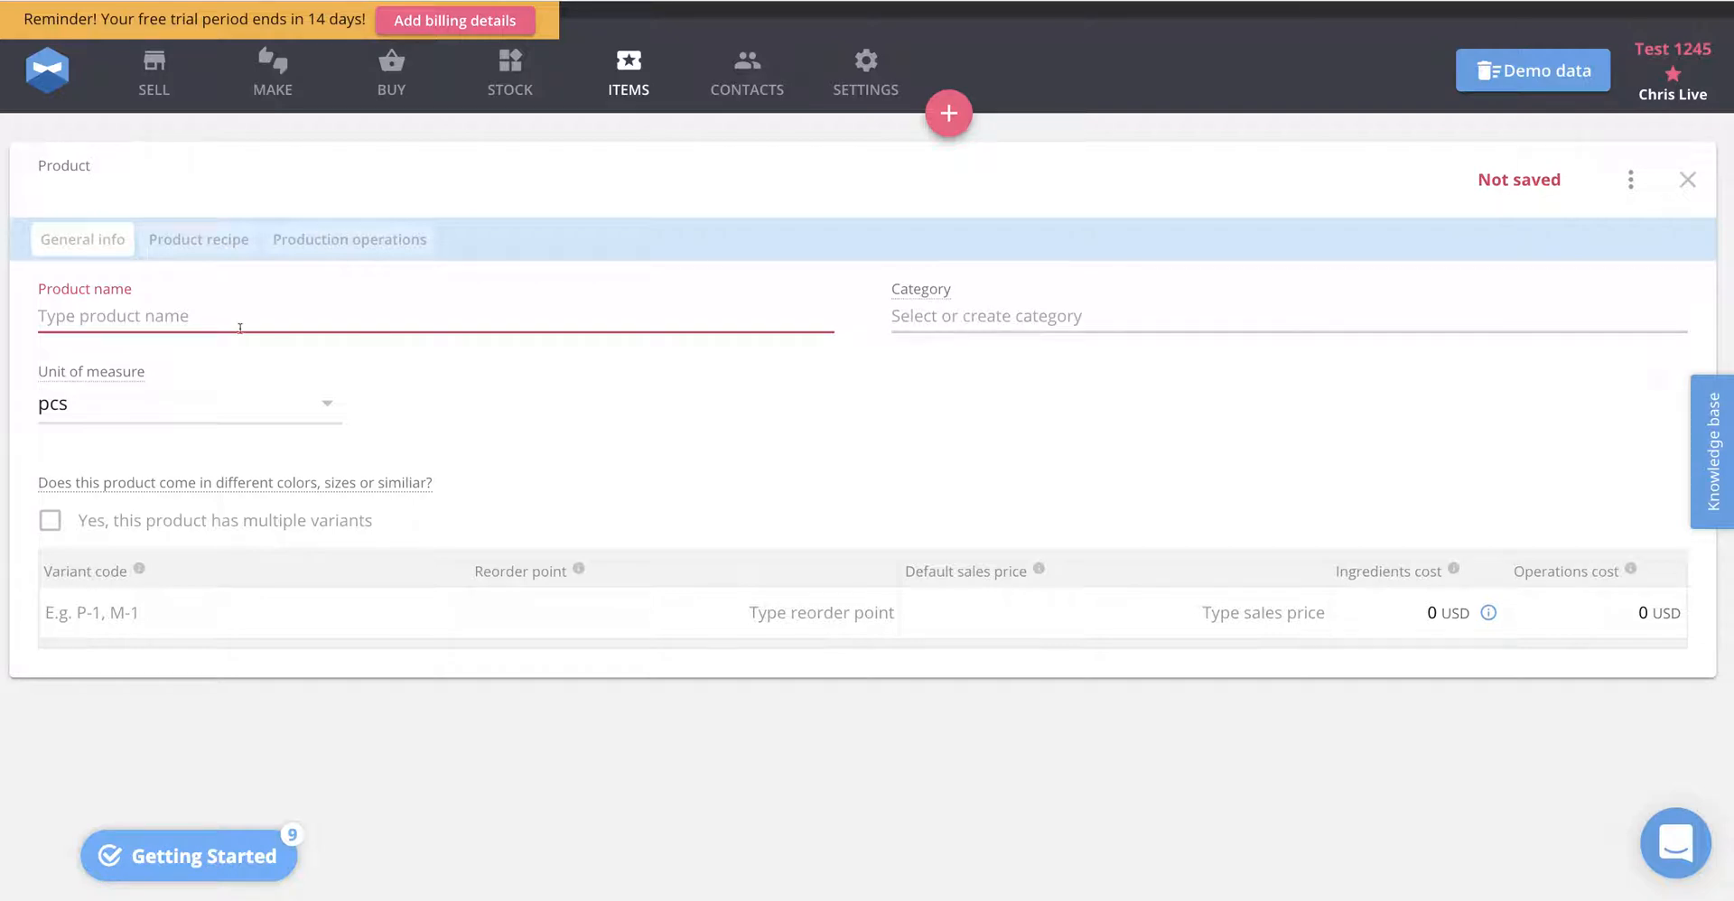
{"action": "left_click", "coordinate": [106, 321]}
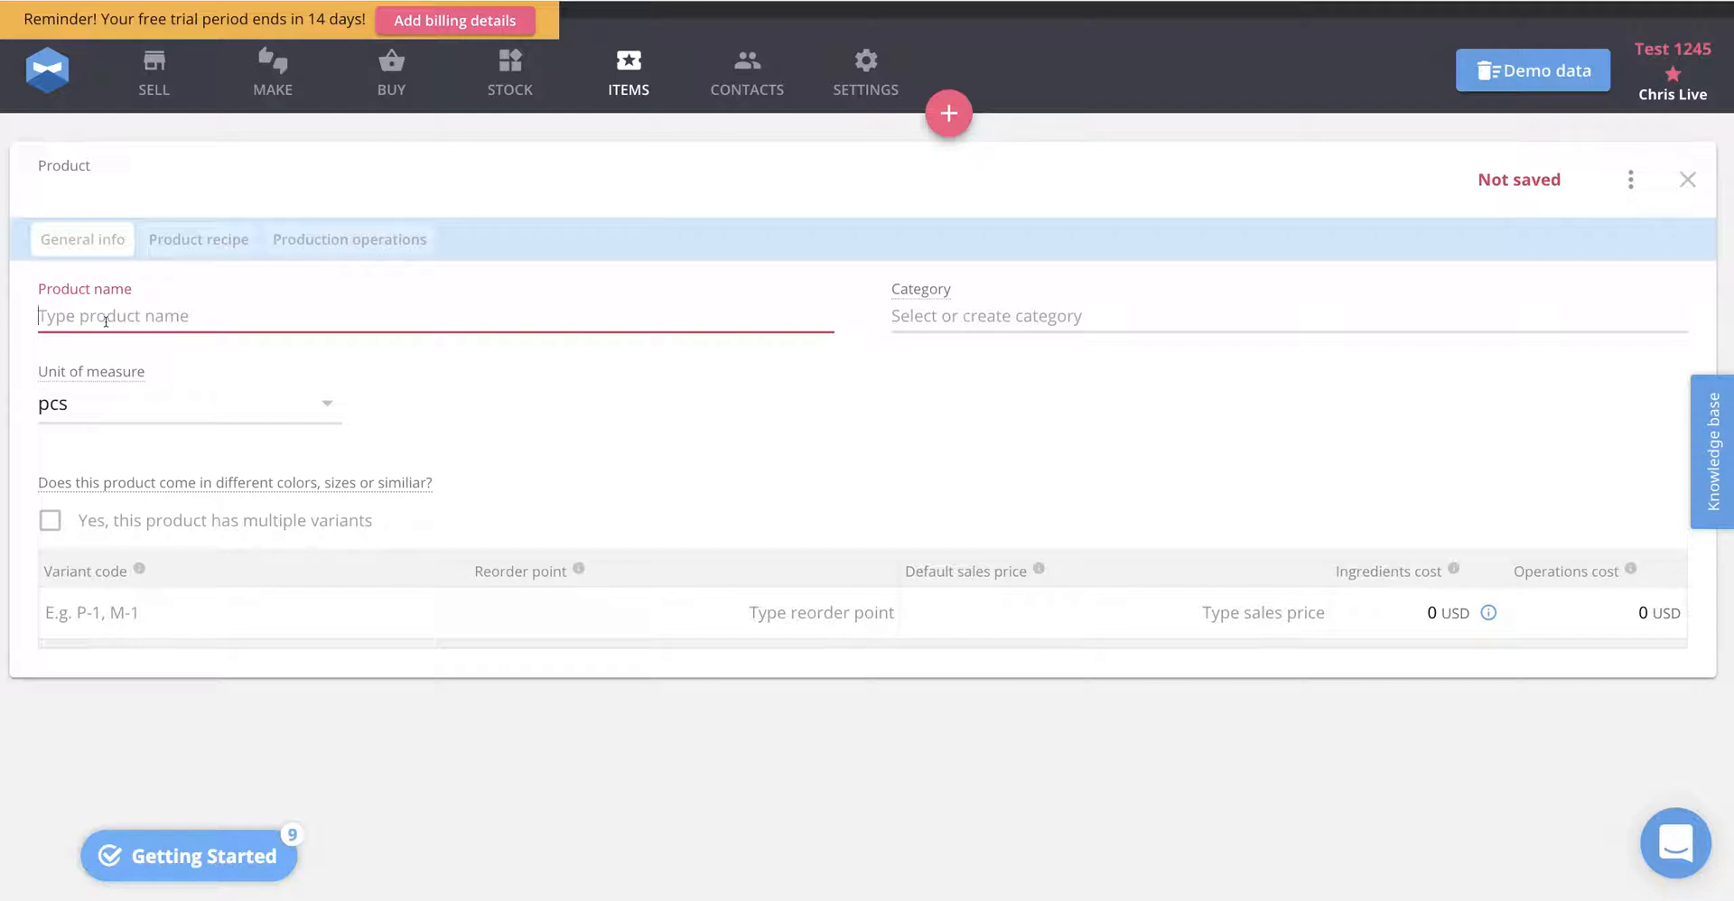
{"action": "type", "text": "Stools"}
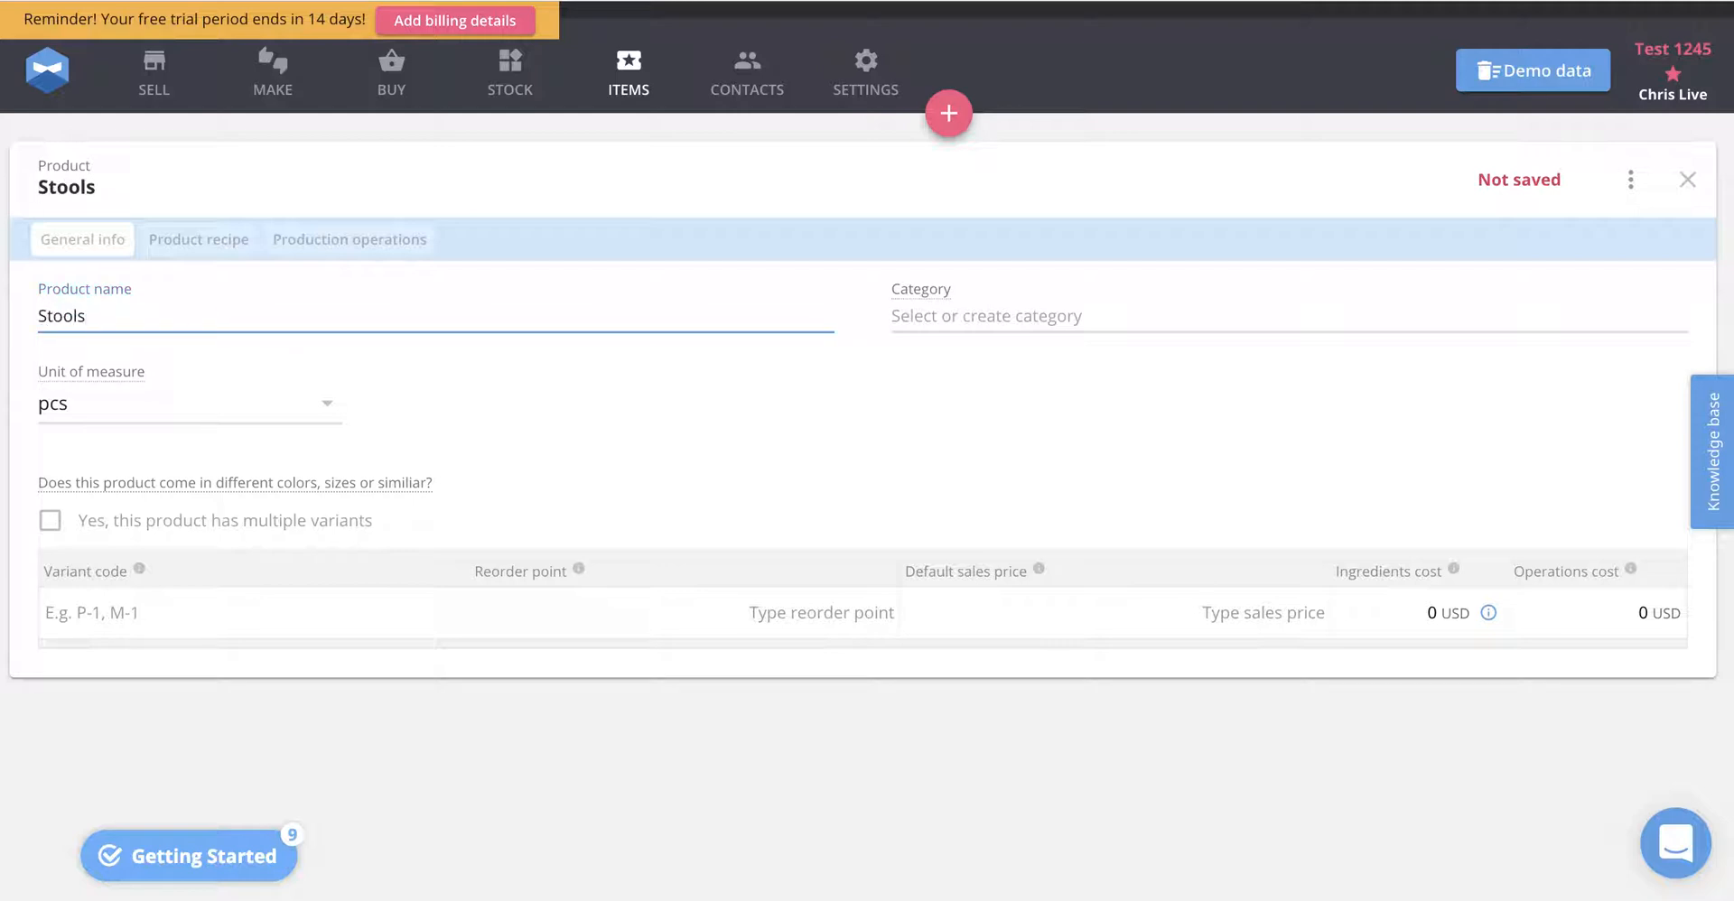
{"action": "key", "text": "BackSpace"}
{"action": "left_click", "coordinate": [551, 372]}
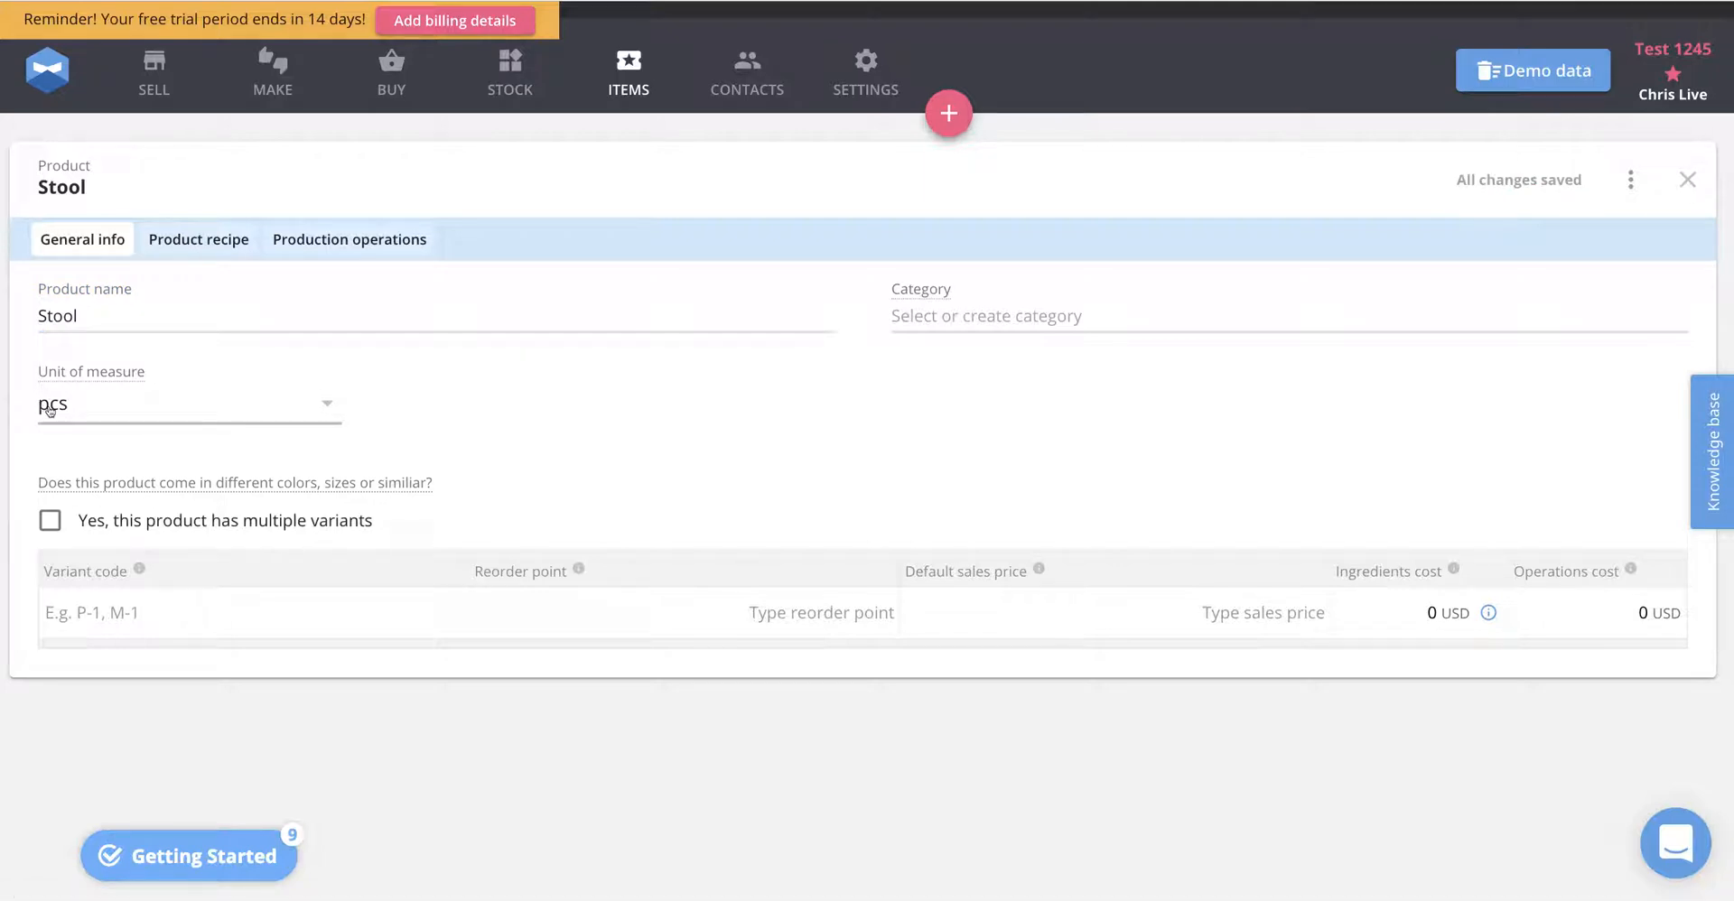
{"action": "left_click", "coordinate": [980, 315]}
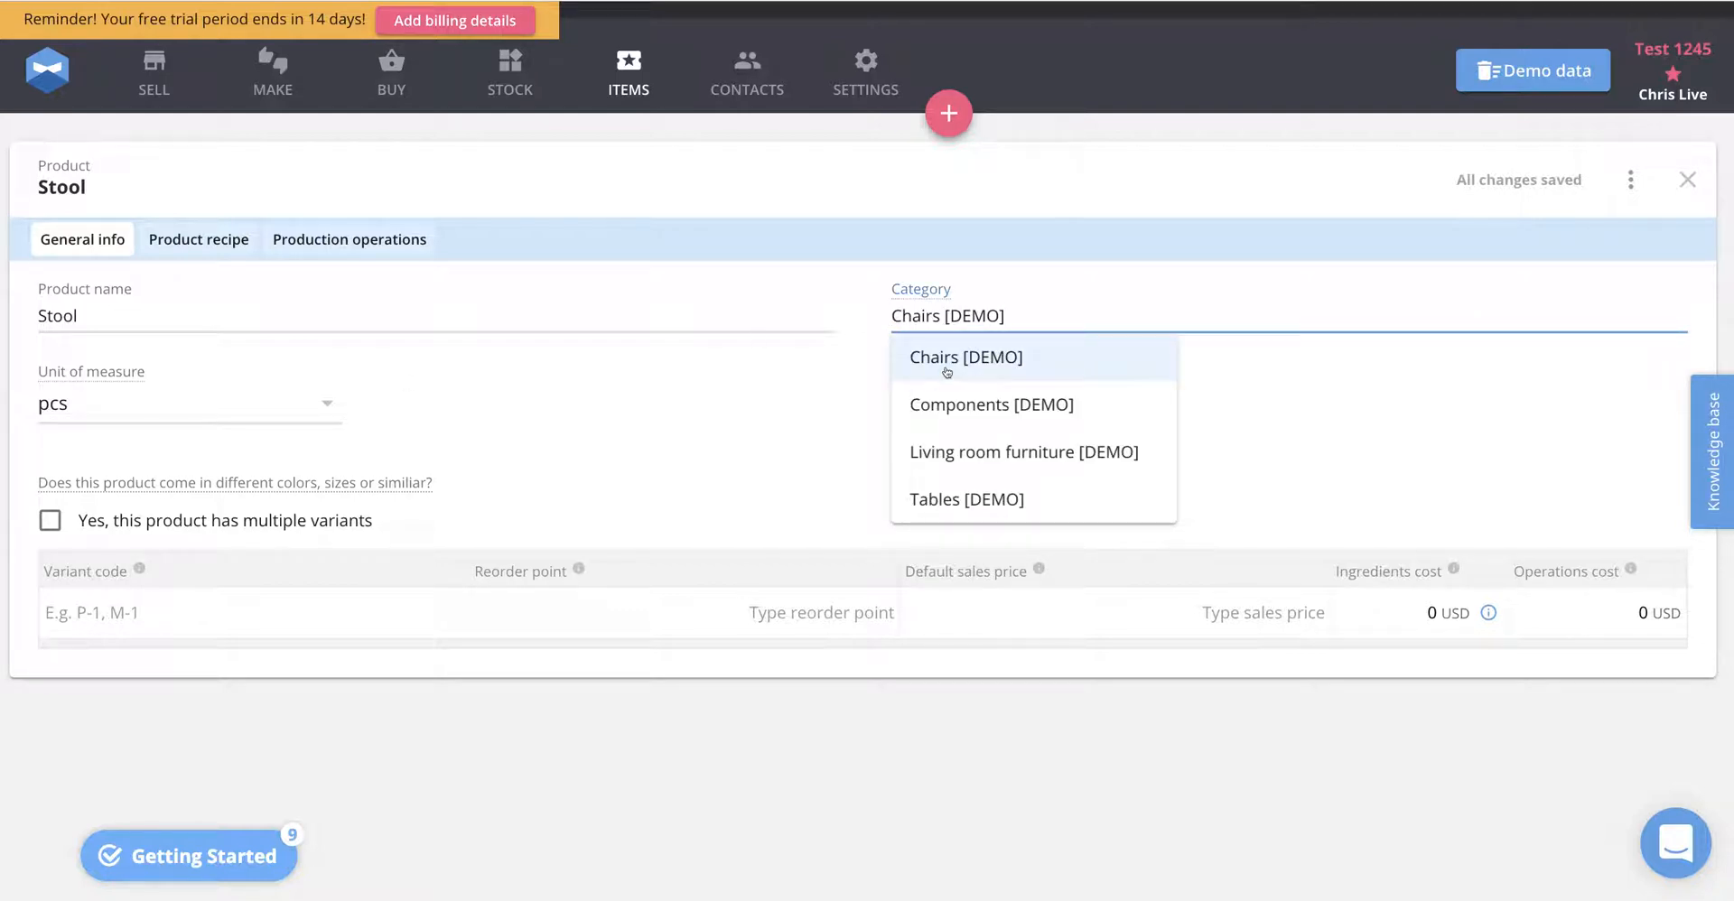
{"action": "left_click", "coordinate": [945, 369]}
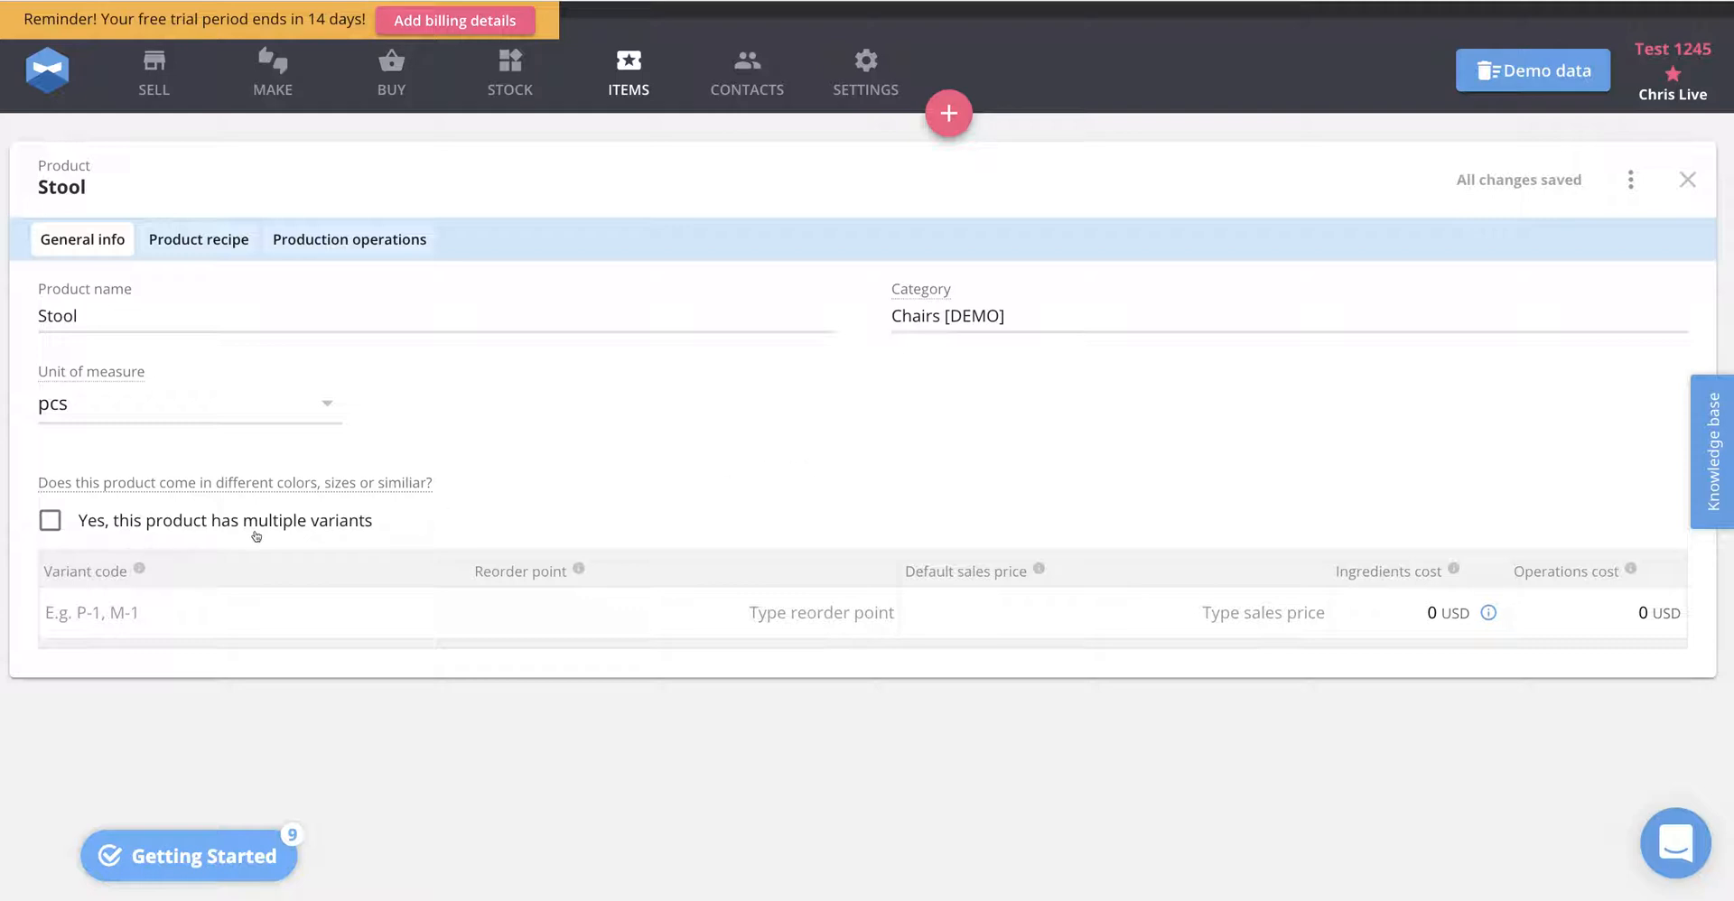
Mark the Stool as having multiple variants and generate them from a color option with the values black and beige
{"action": "left_click", "coordinate": [50, 521]}
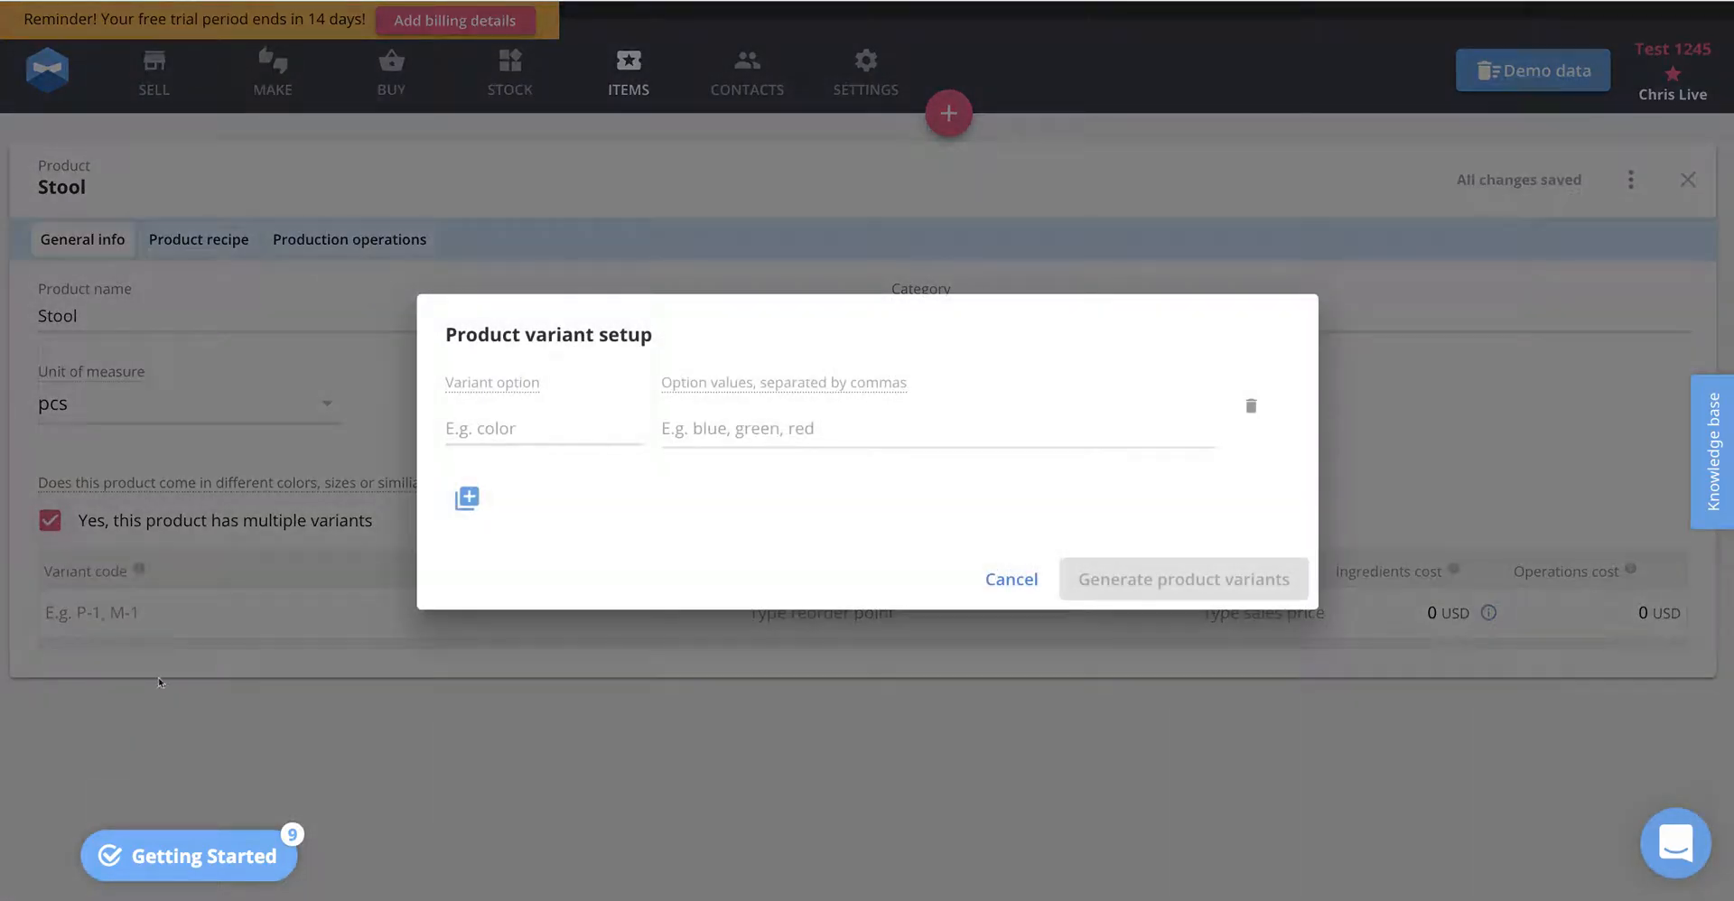
{"action": "left_click", "coordinate": [499, 433]}
{"action": "type", "text": "color"}
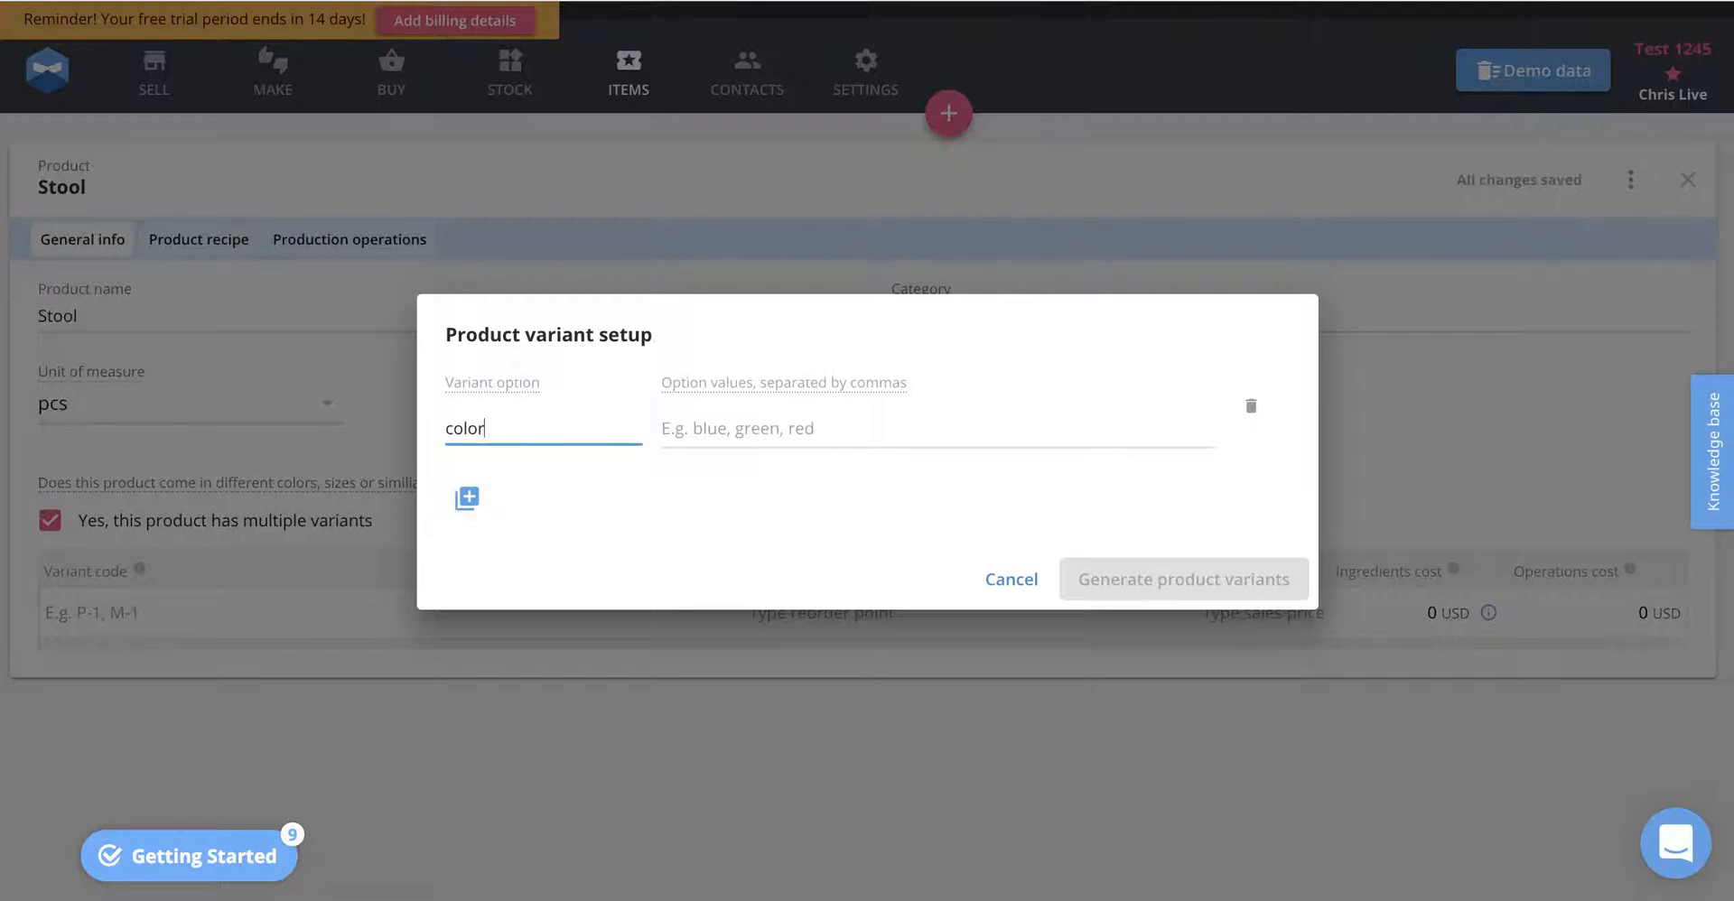
{"action": "key", "text": "Tab"}
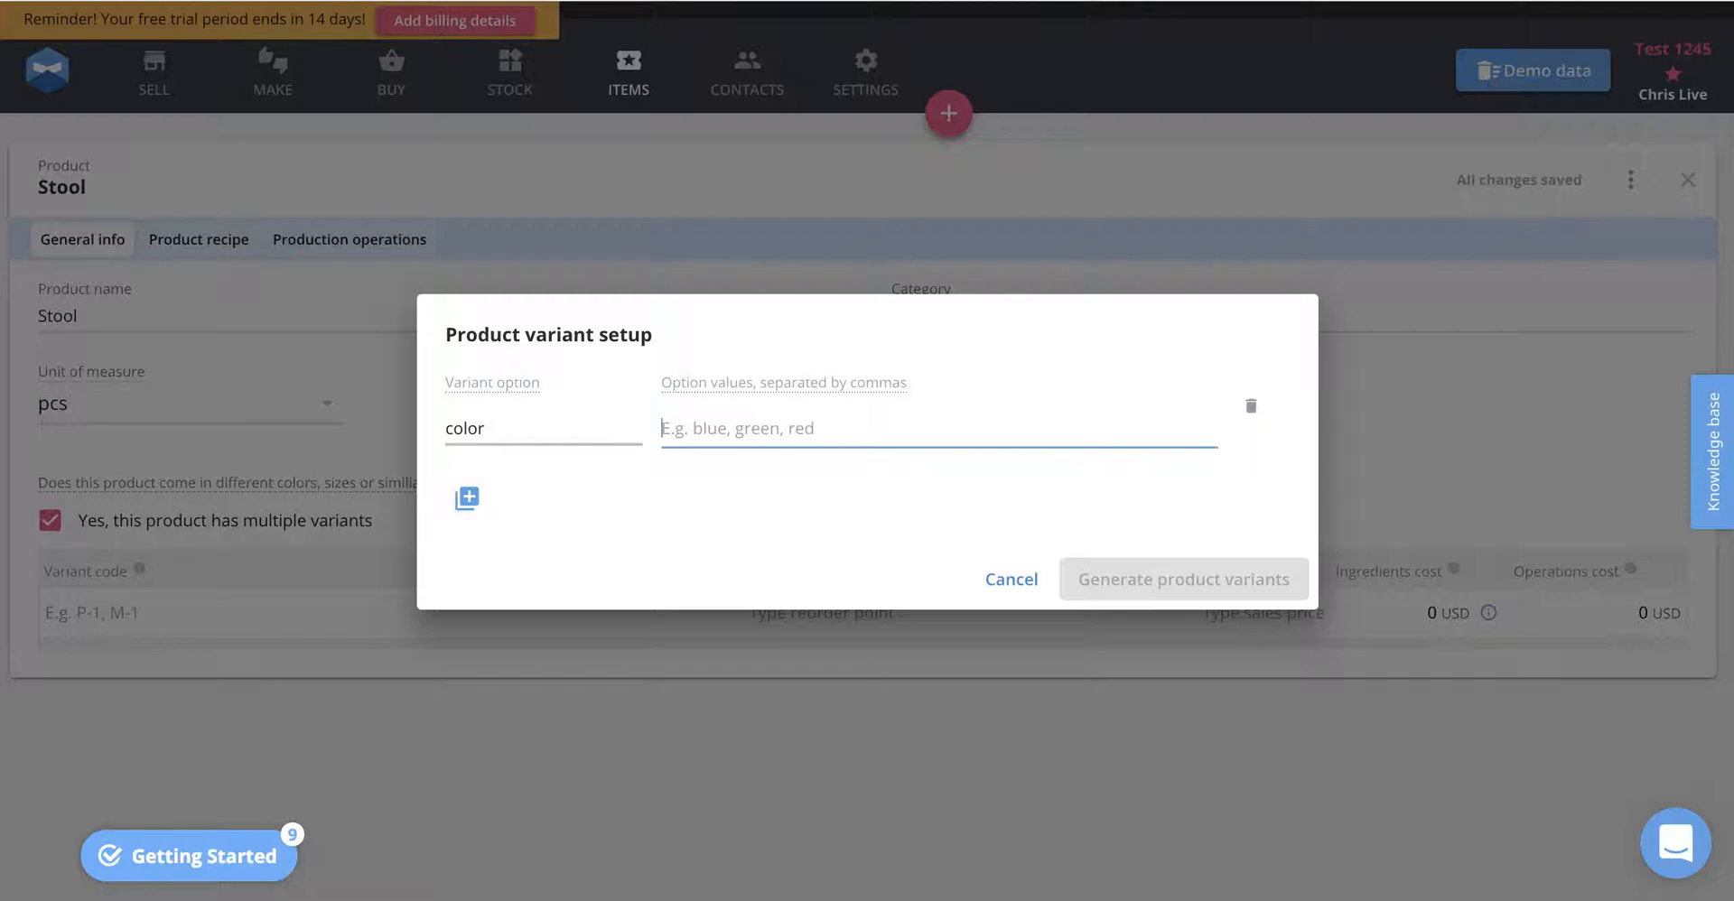
{"action": "type", "text": "black"}
{"action": "key", "text": "Return"}
{"action": "type", "text": "beige"}
{"action": "key", "text": "Return"}
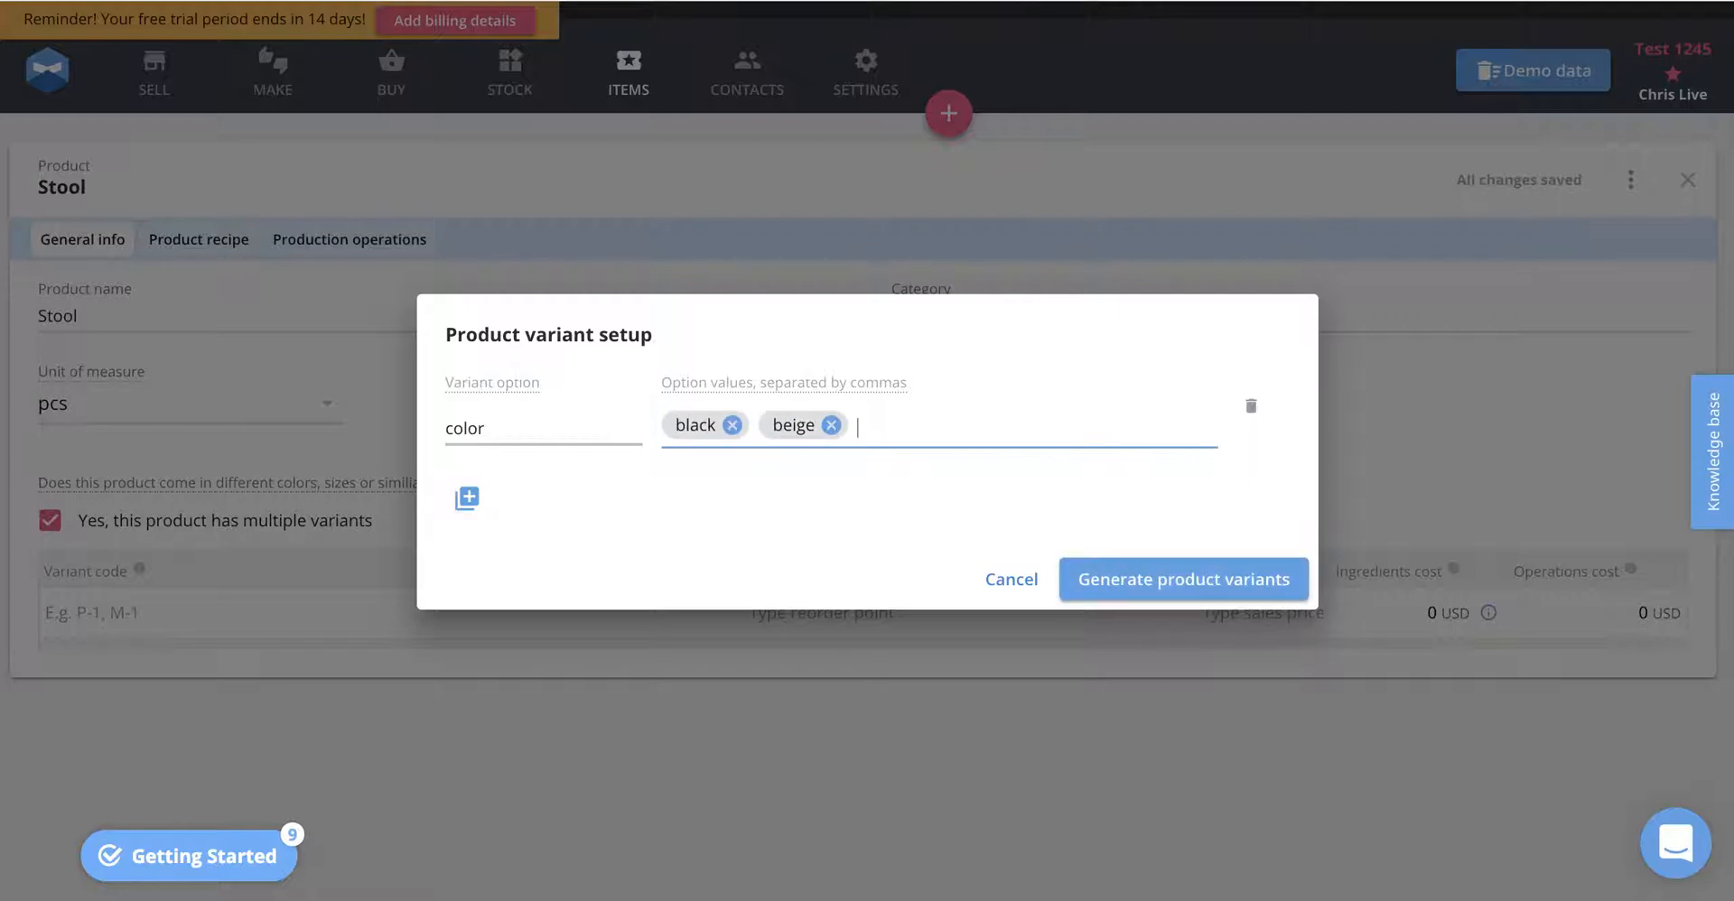
{"action": "left_click", "coordinate": [1179, 578]}
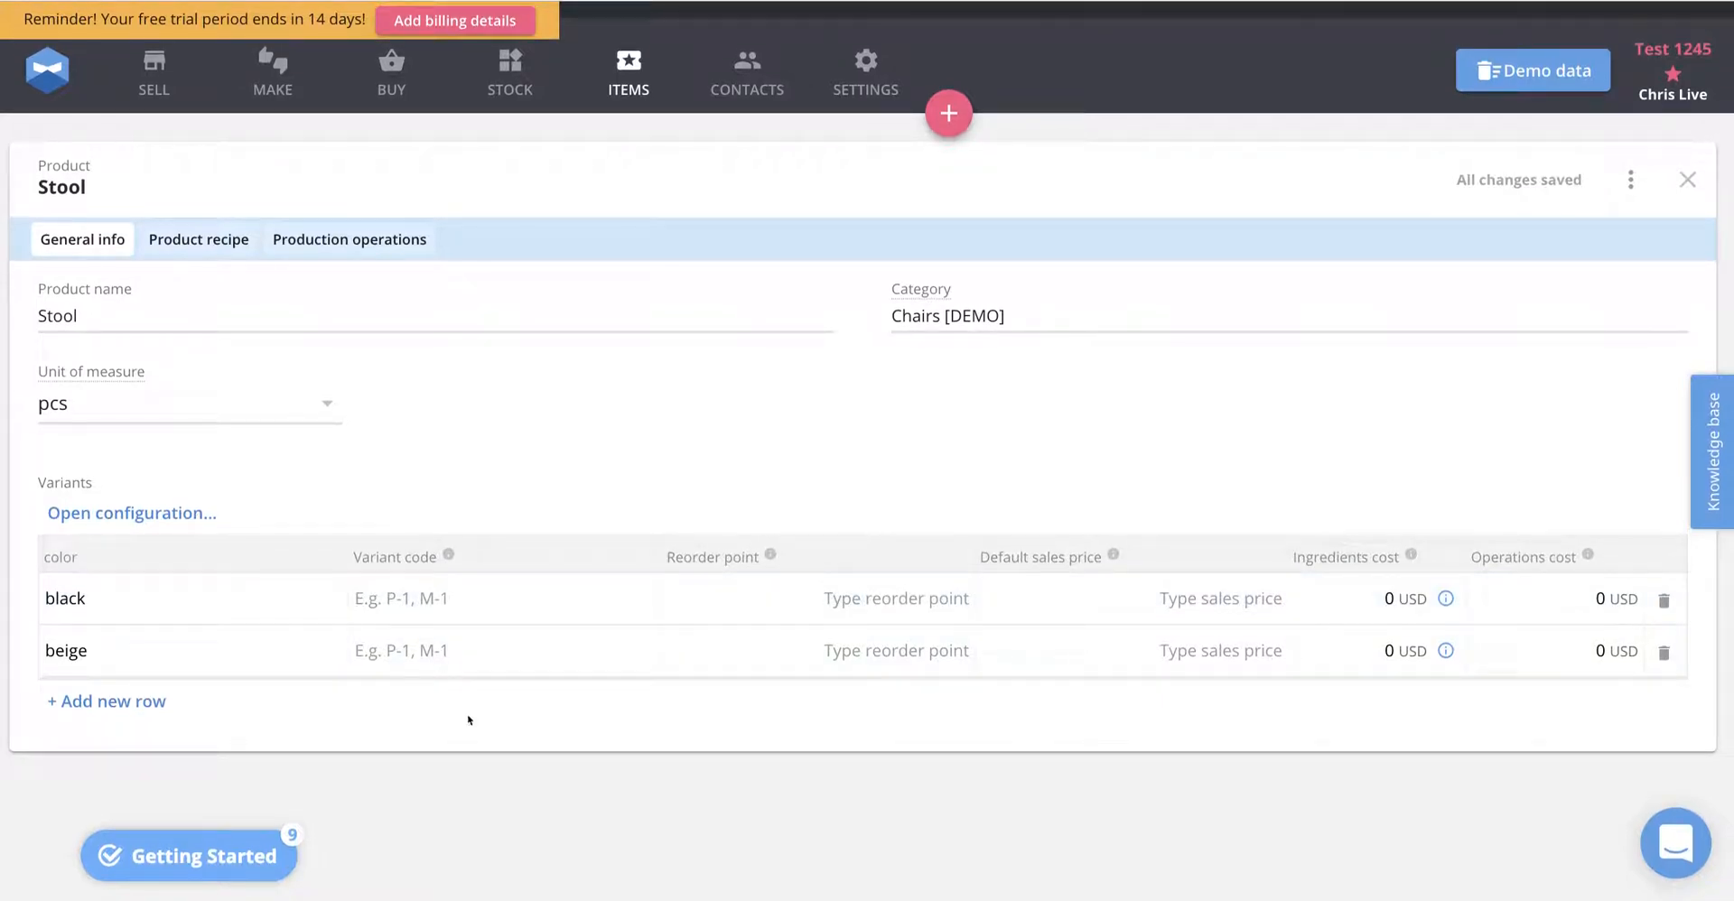
Enter the variant codes STL-BL for the black stool and STL-BG for the beige stool
{"action": "left_click", "coordinate": [416, 602]}
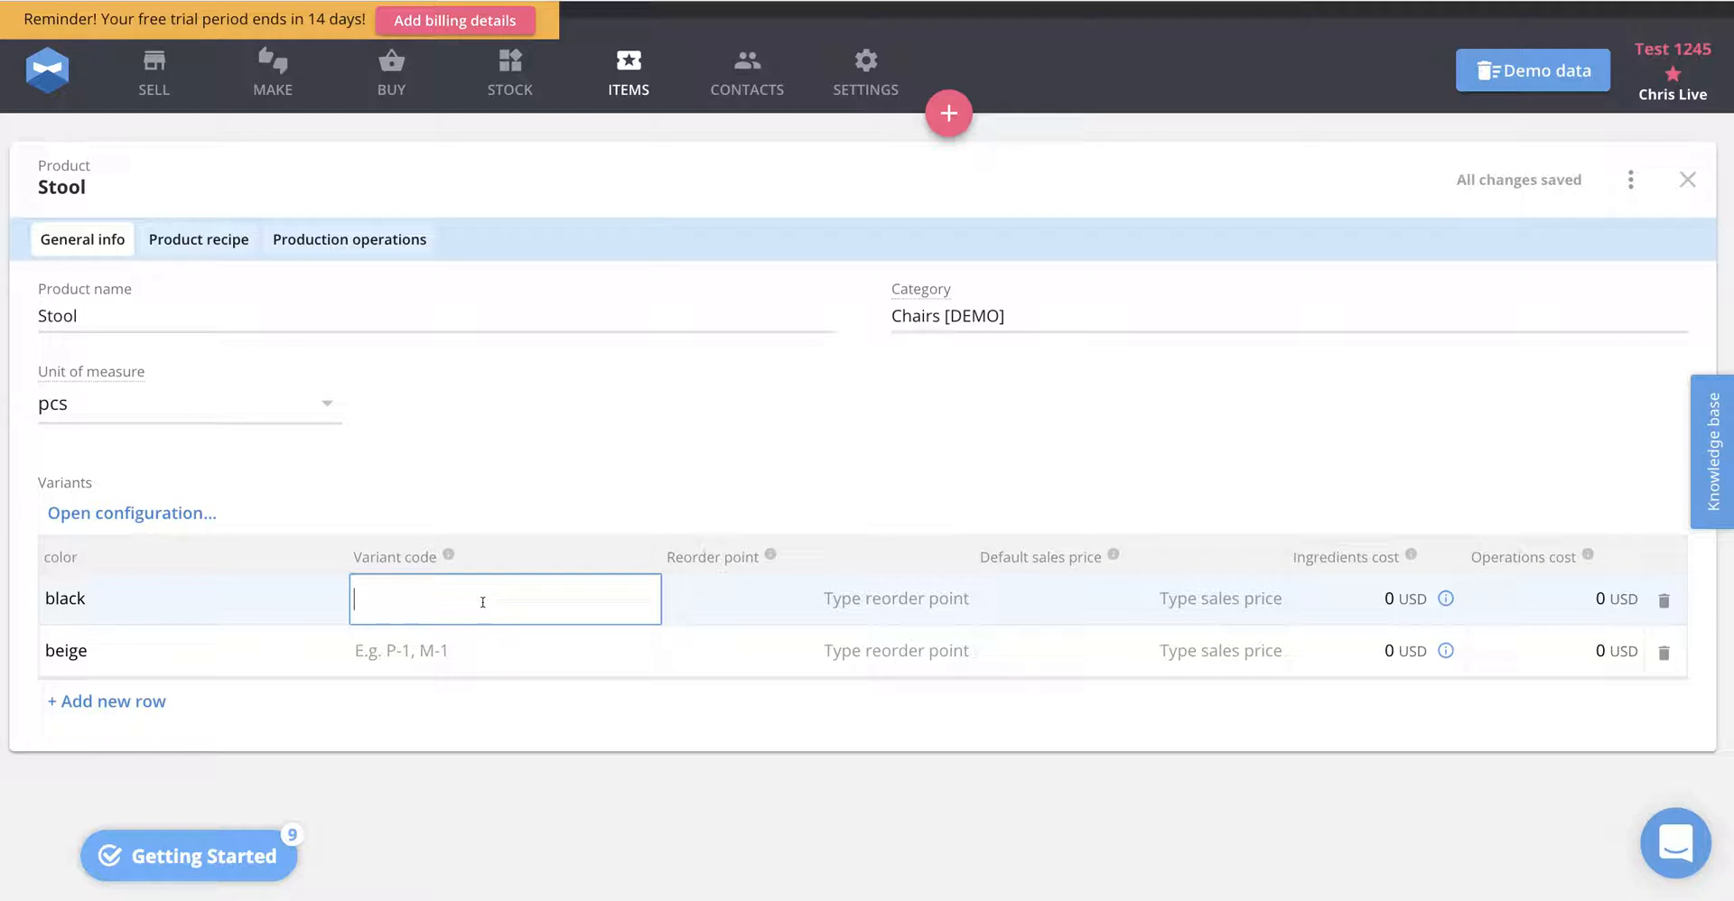
{"action": "type", "text": "STL-BL"}
{"action": "left_click", "coordinate": [454, 641]}
{"action": "type", "text": "STL--BG"}
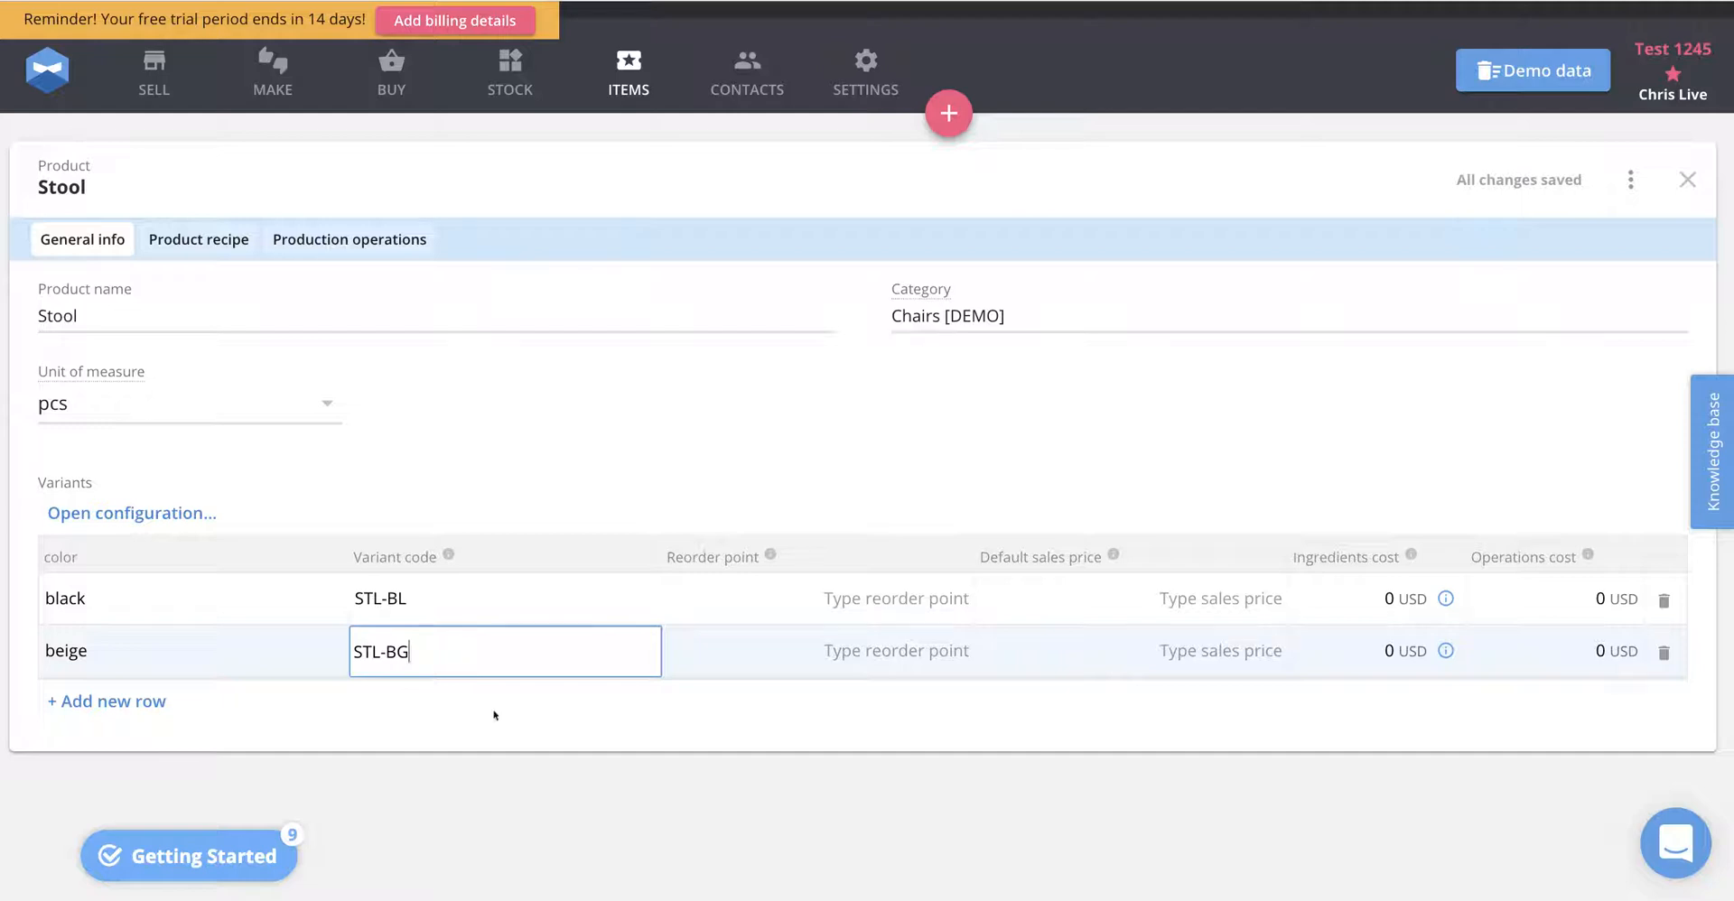
Set the reorder point to 5 pcs for both the black and beige stool variants
{"action": "left_click", "coordinate": [840, 596]}
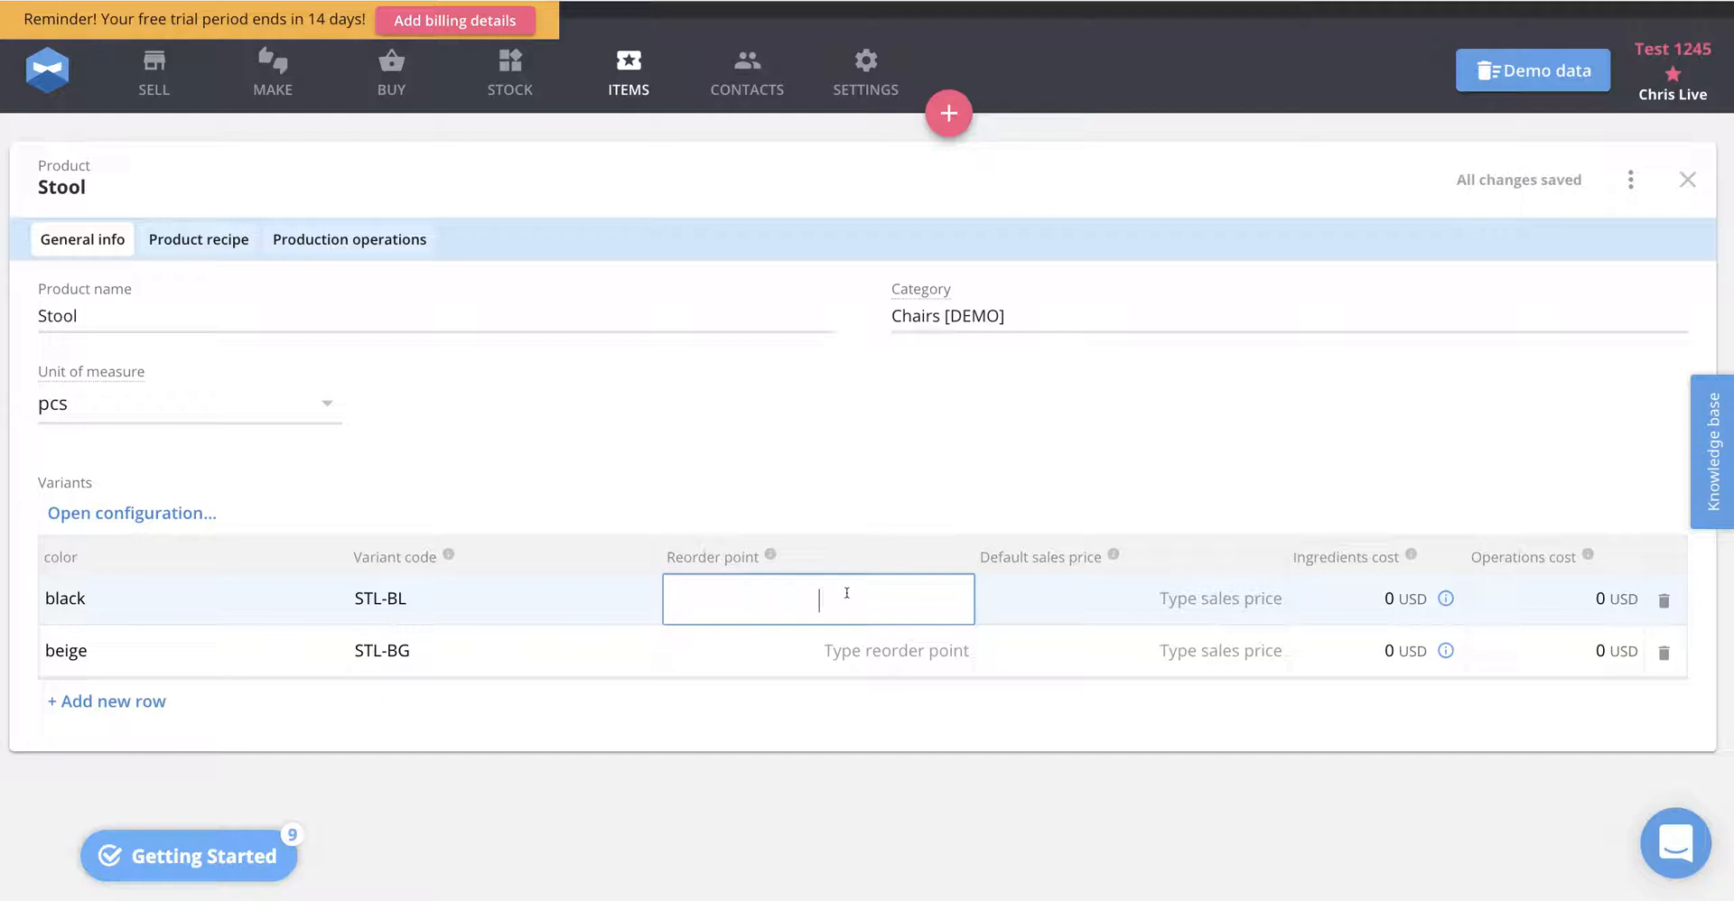
{"action": "type", "text": "5"}
{"action": "left_click", "coordinate": [863, 650]}
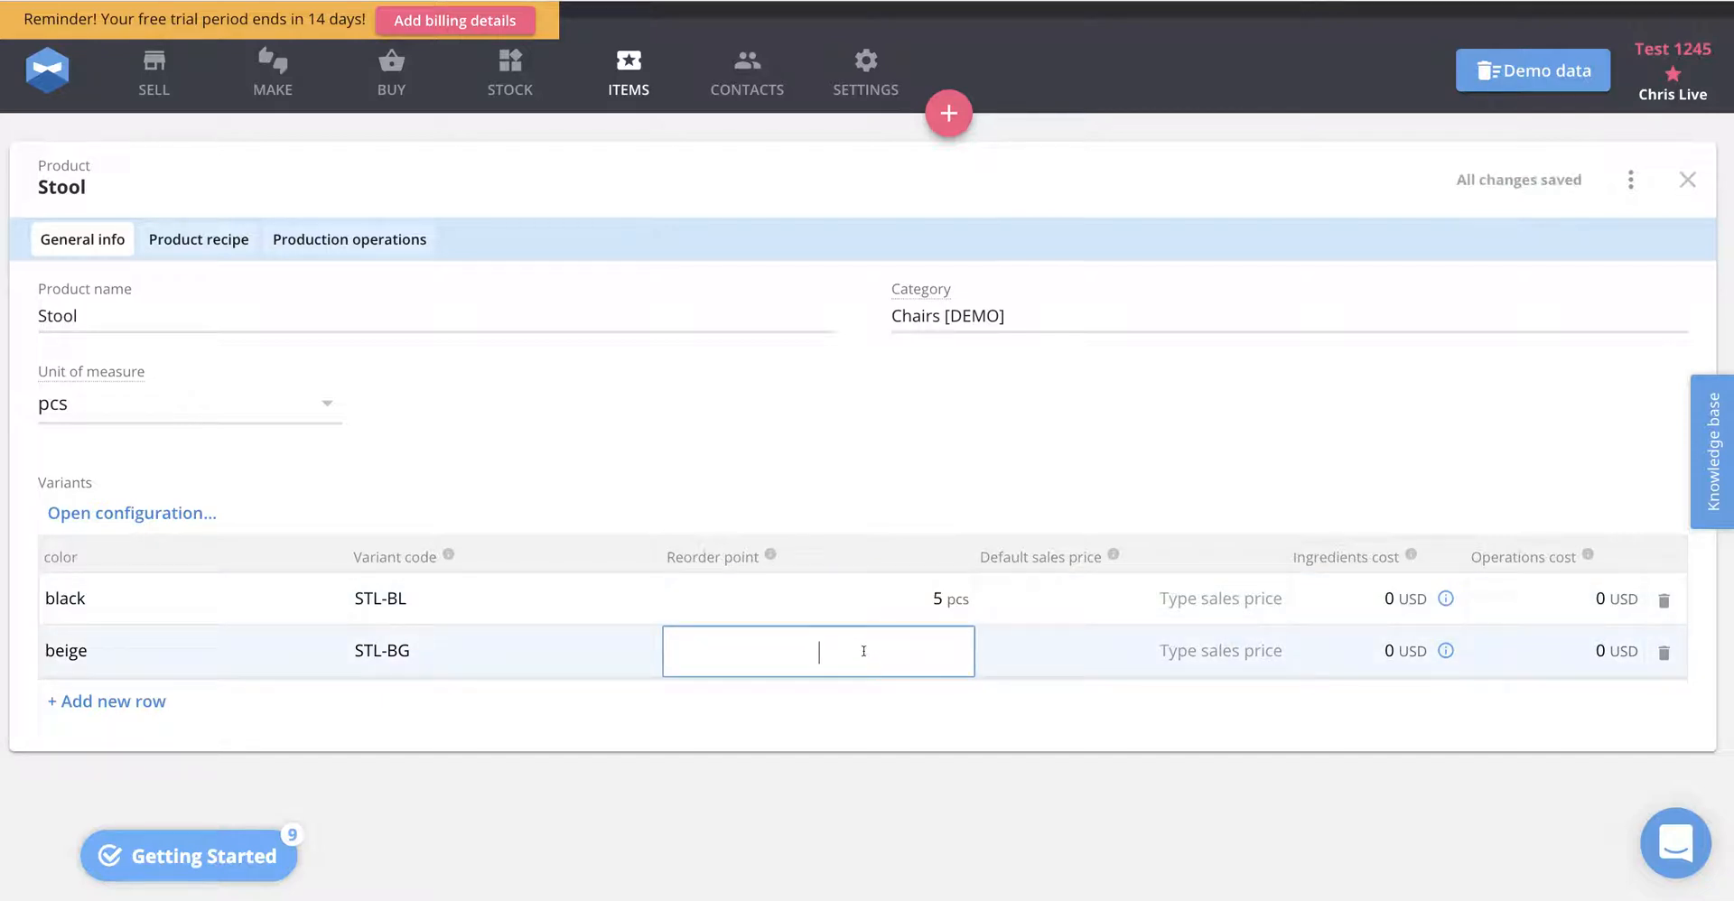
{"action": "type", "text": "5"}
{"action": "left_click", "coordinate": [1013, 719]}
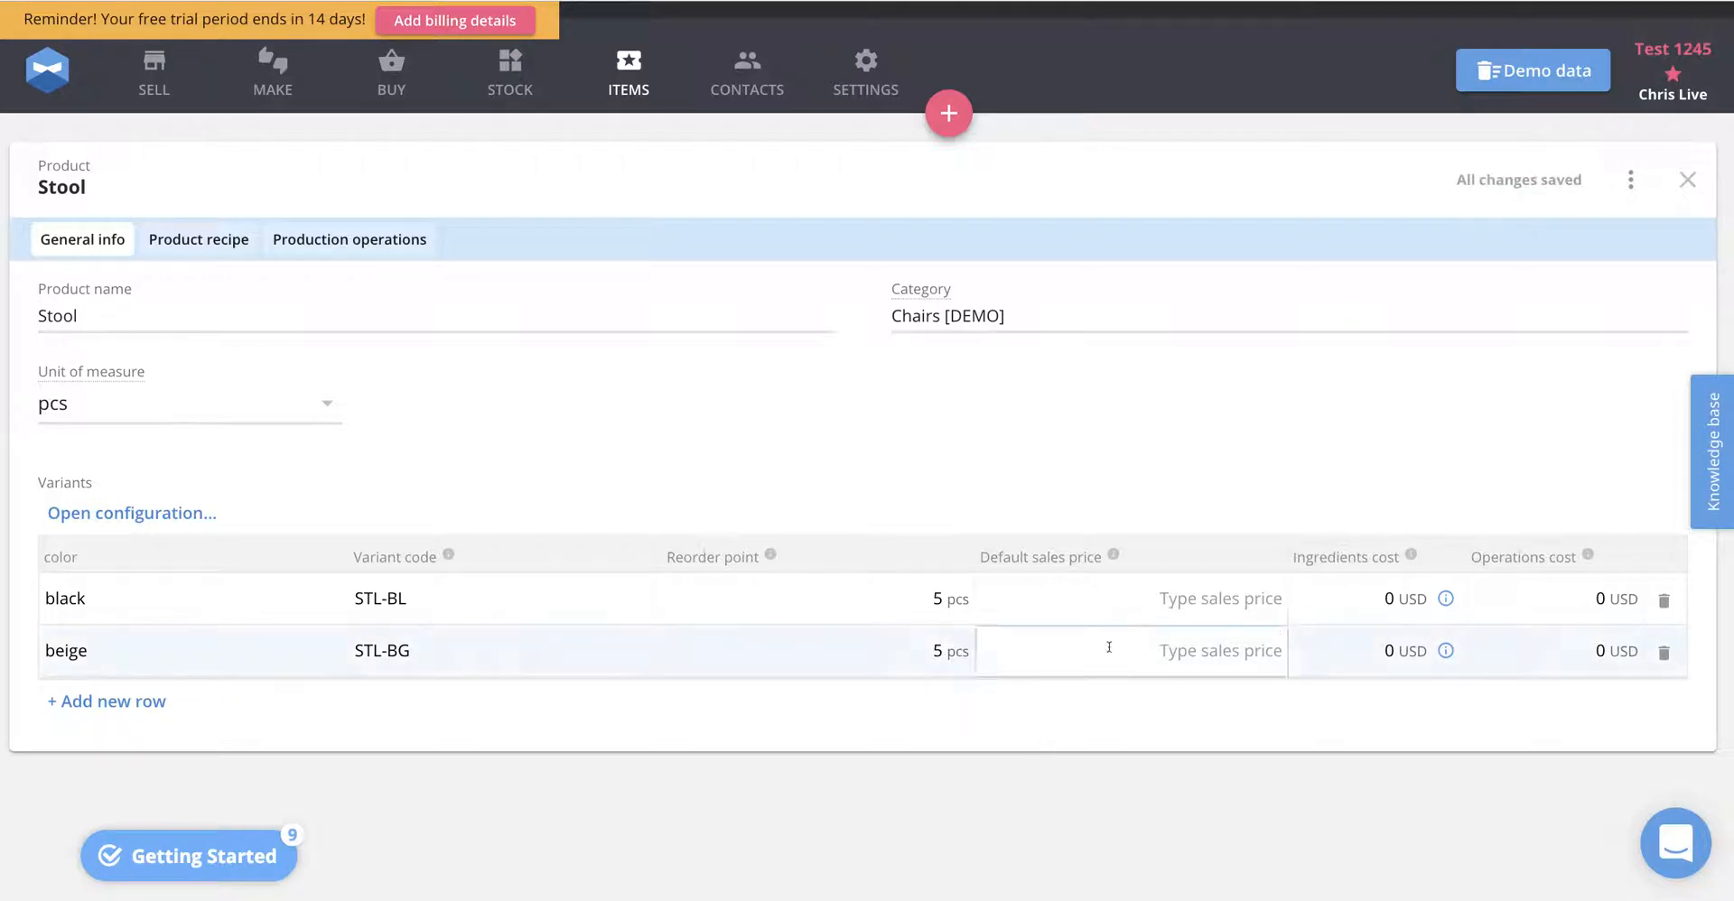
Set the default sales price to 50 USD for both the black and beige stool variants
{"action": "left_click", "coordinate": [1145, 593]}
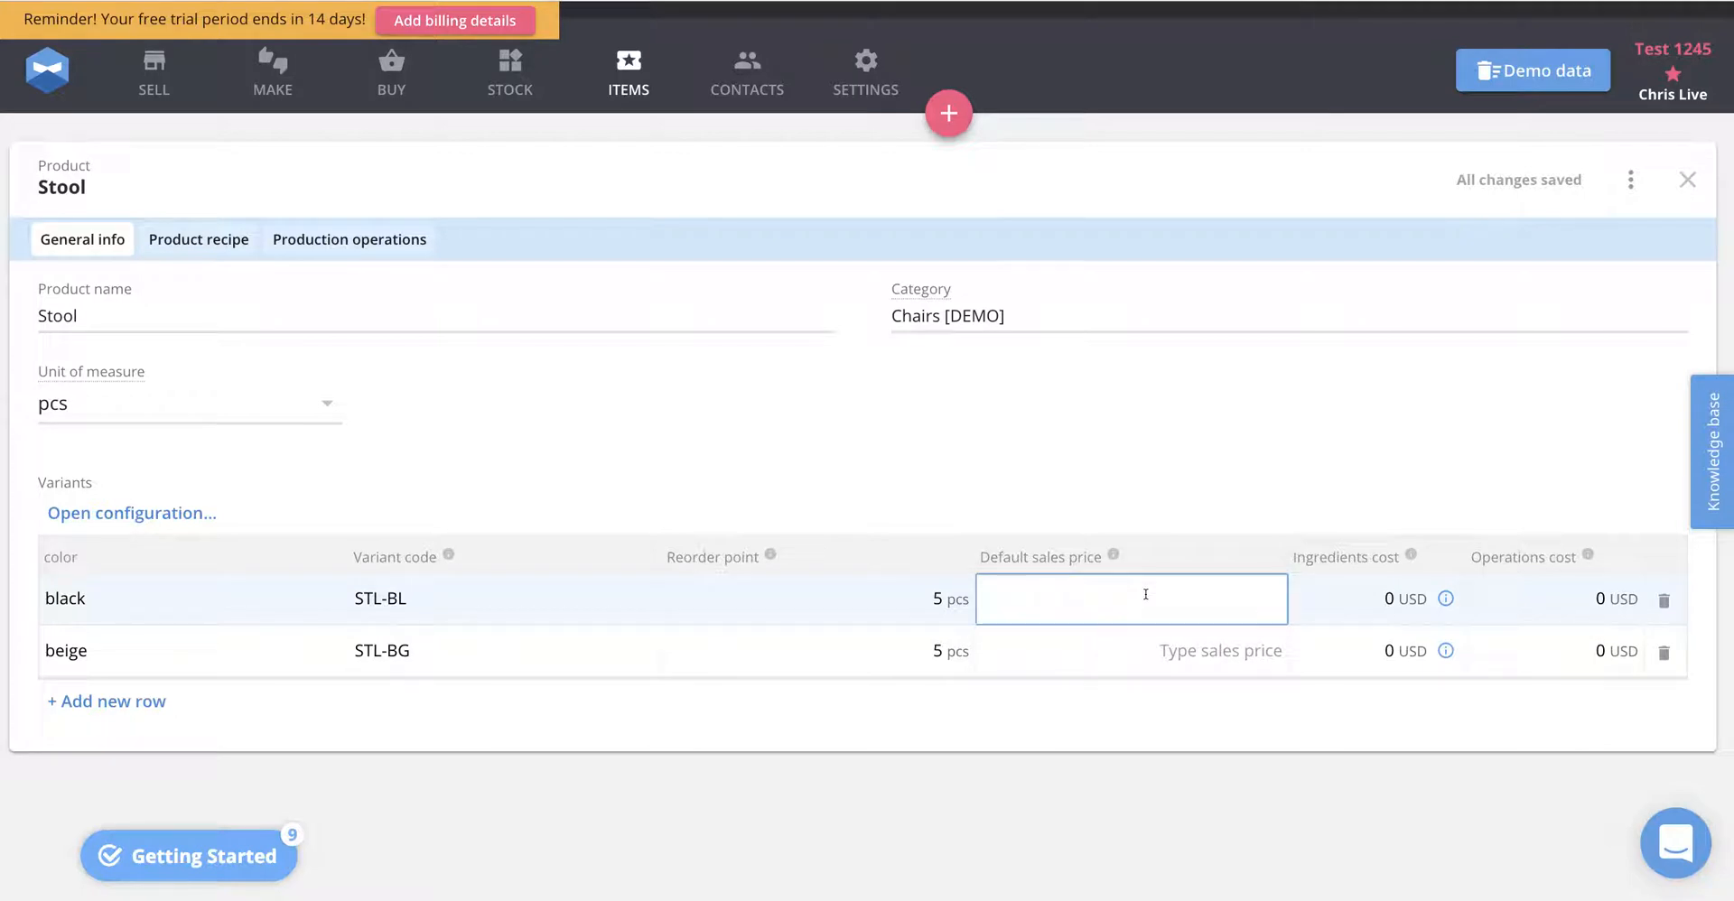
{"action": "type", "text": "50"}
{"action": "left_click", "coordinate": [1144, 632]}
{"action": "type", "text": "50"}
{"action": "left_click", "coordinate": [1200, 715]}
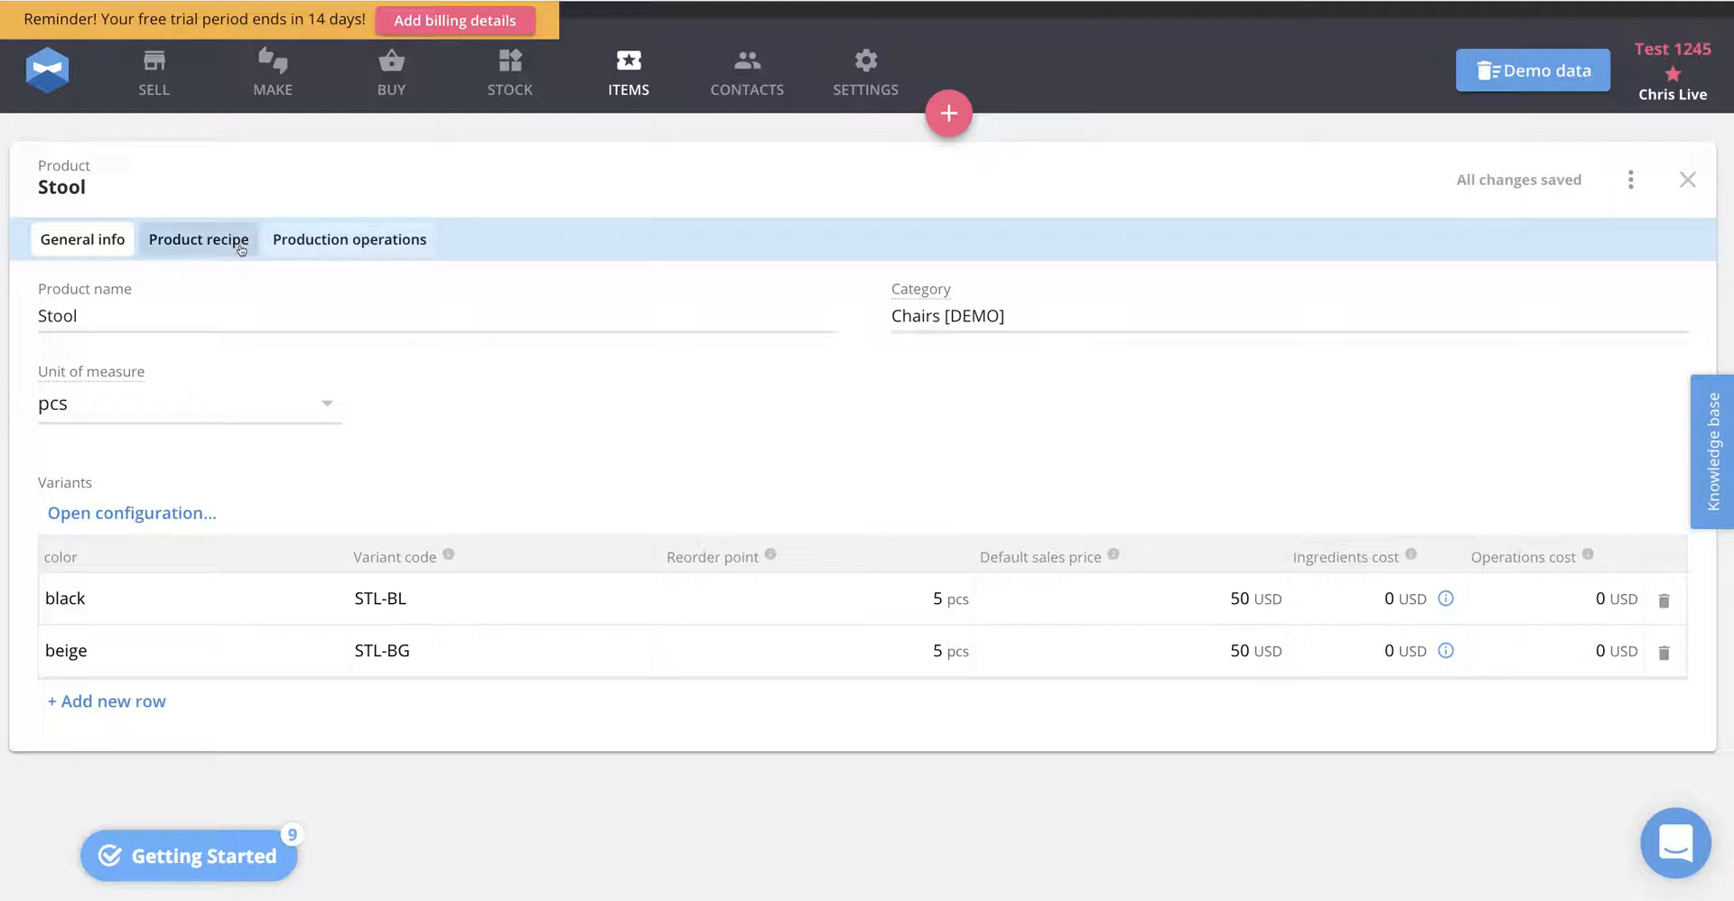
Add [W] Wood [DEMO] to the Stool's product recipe with a quantity of 4 m for all colors
{"action": "left_click", "coordinate": [195, 248]}
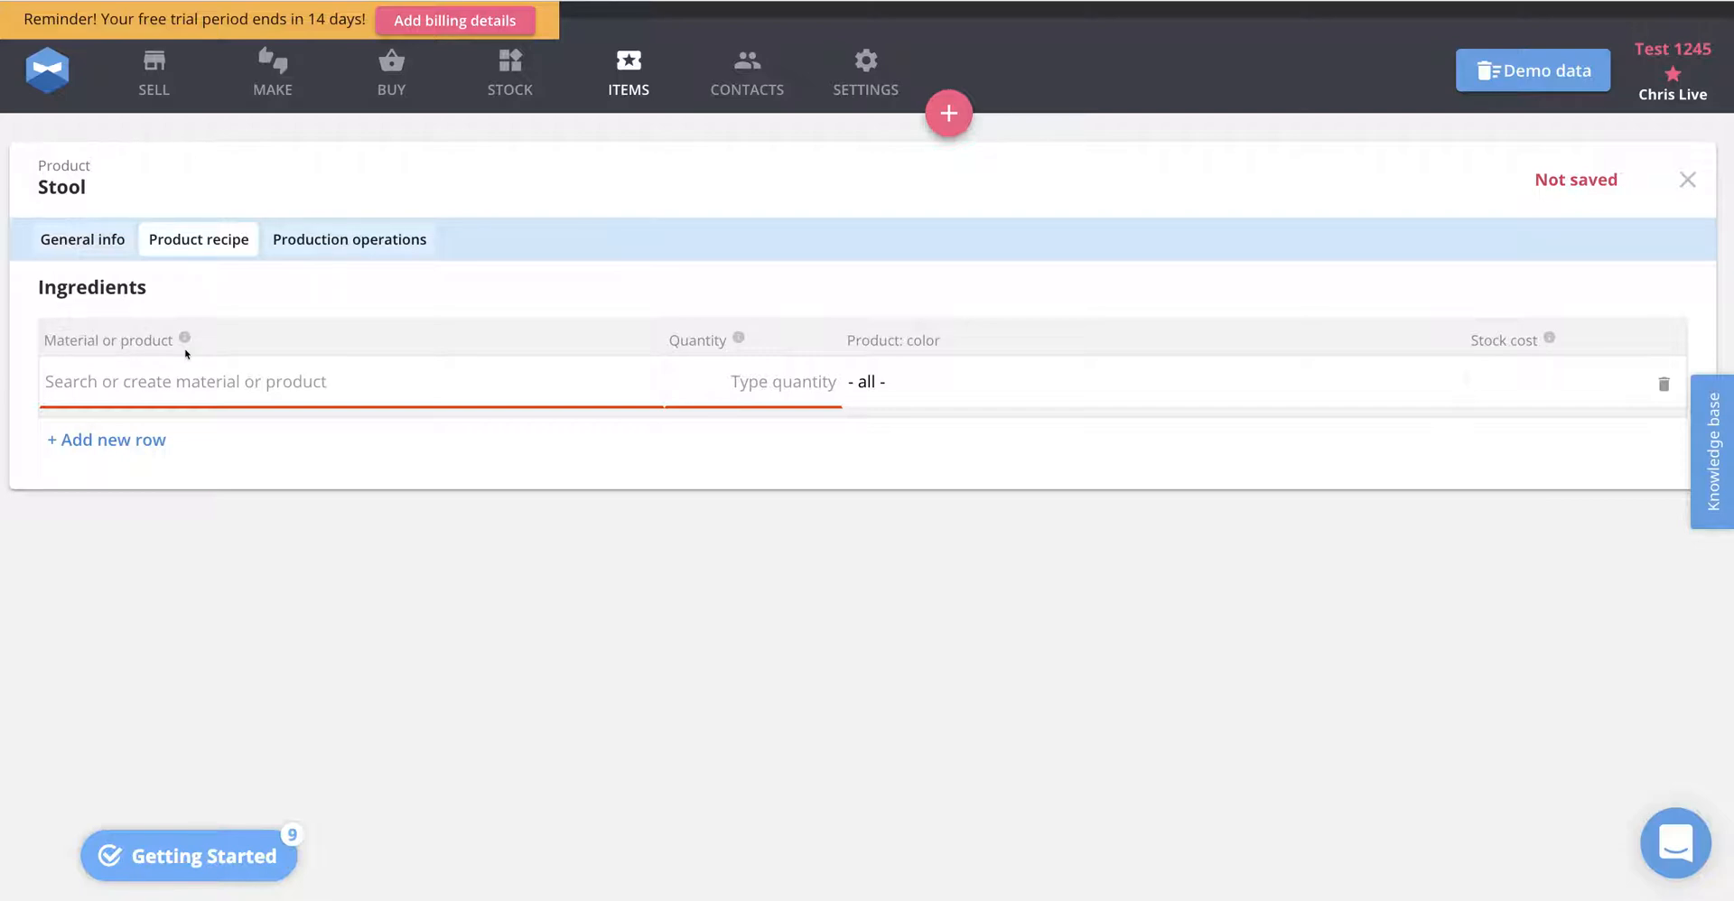
{"action": "left_click", "coordinate": [132, 387]}
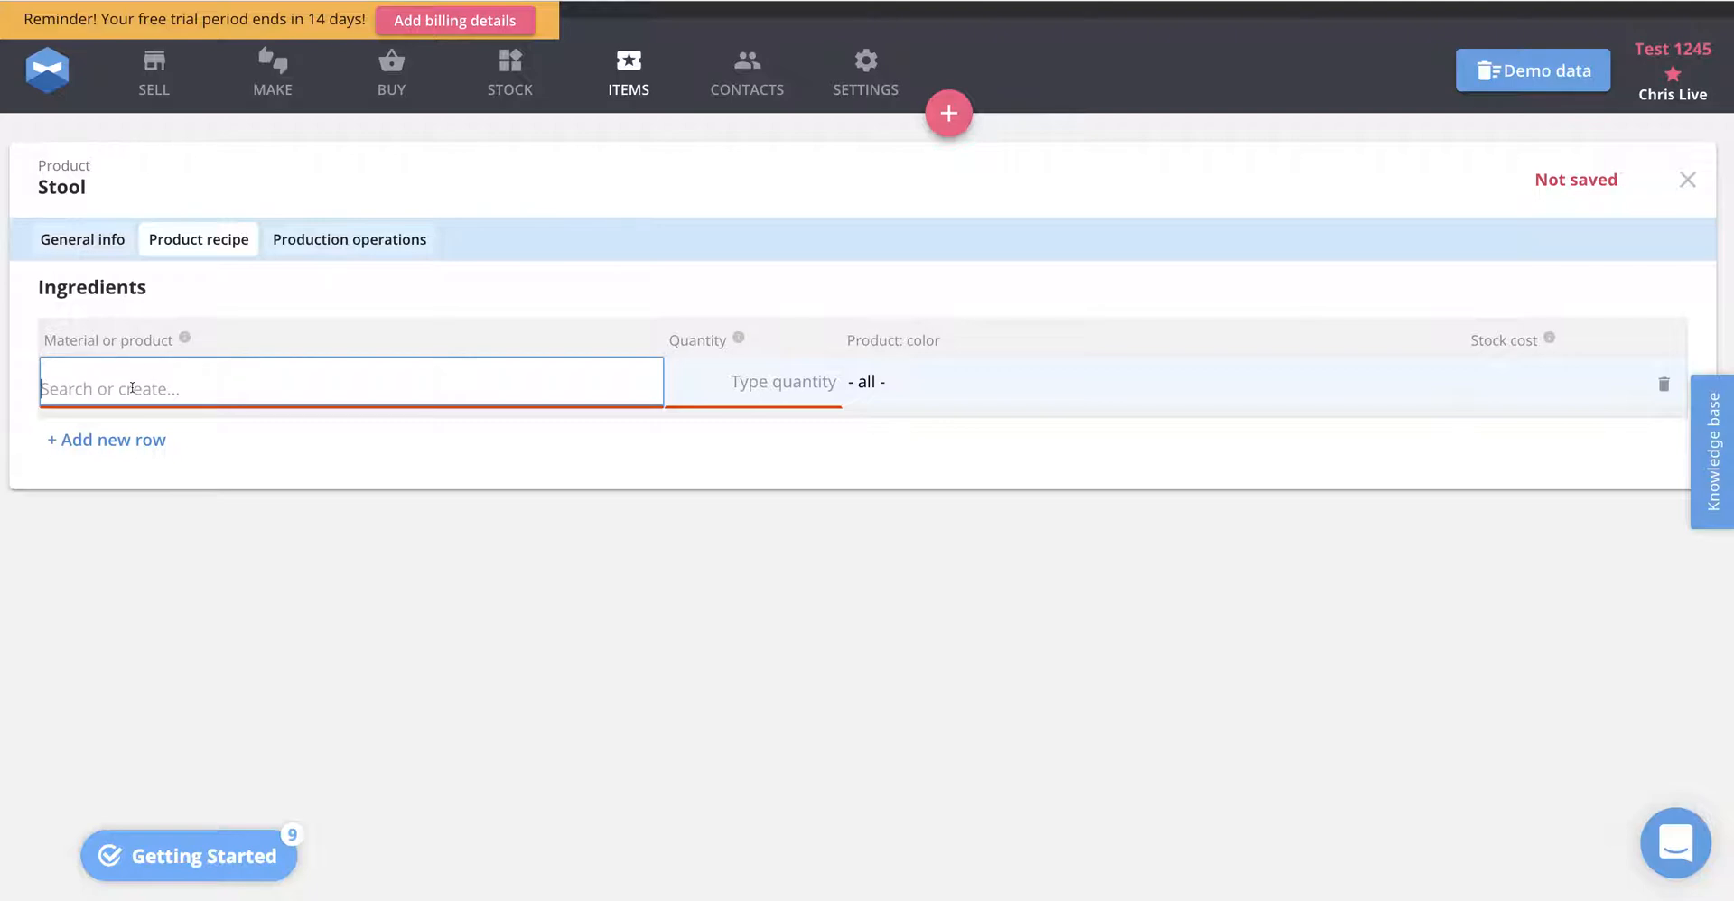
{"action": "type", "text": "Wood"}
{"action": "left_click", "coordinate": [91, 430]}
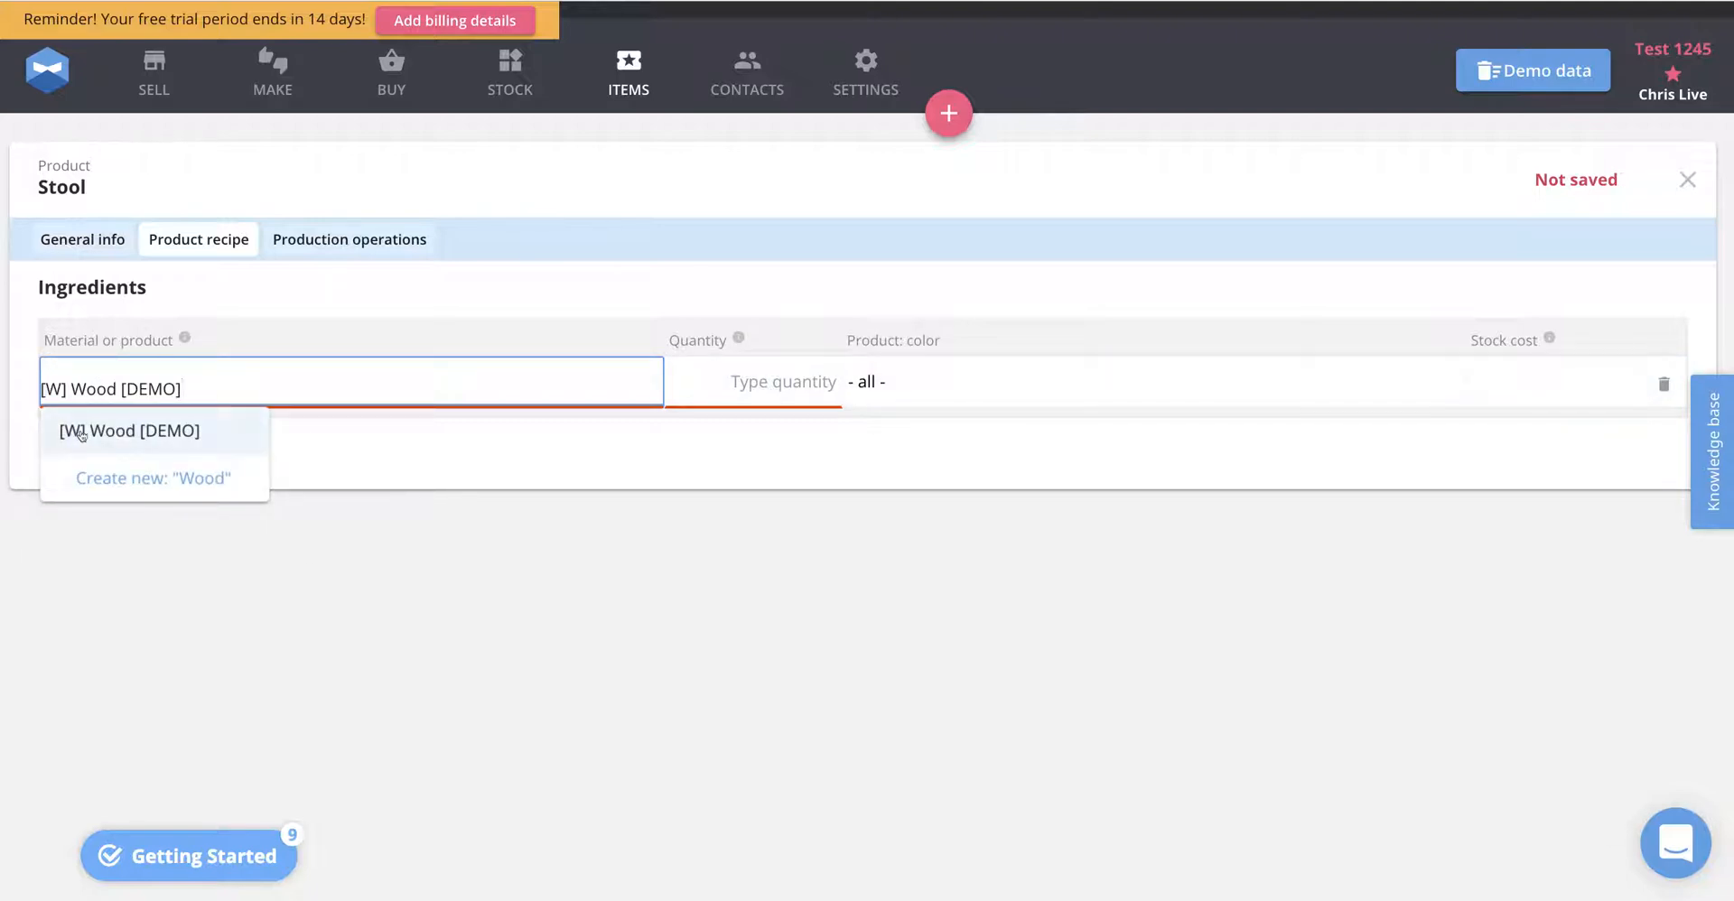
{"action": "left_click", "coordinate": [732, 383]}
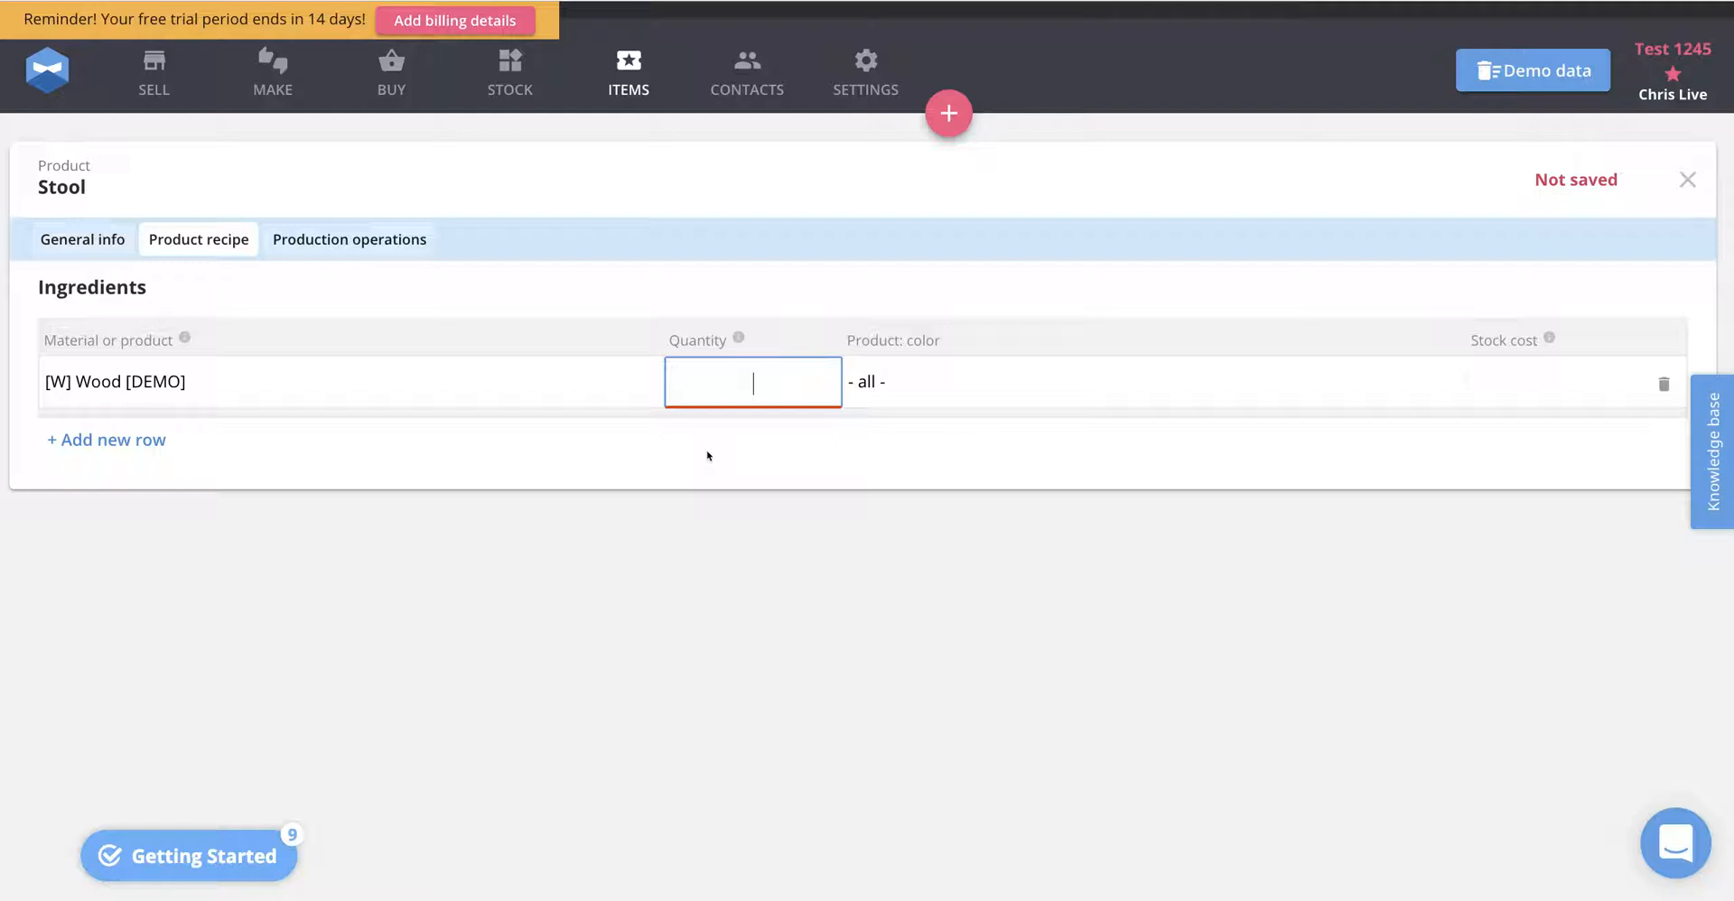
{"action": "type", "text": "4"}
{"action": "left_click", "coordinate": [746, 576]}
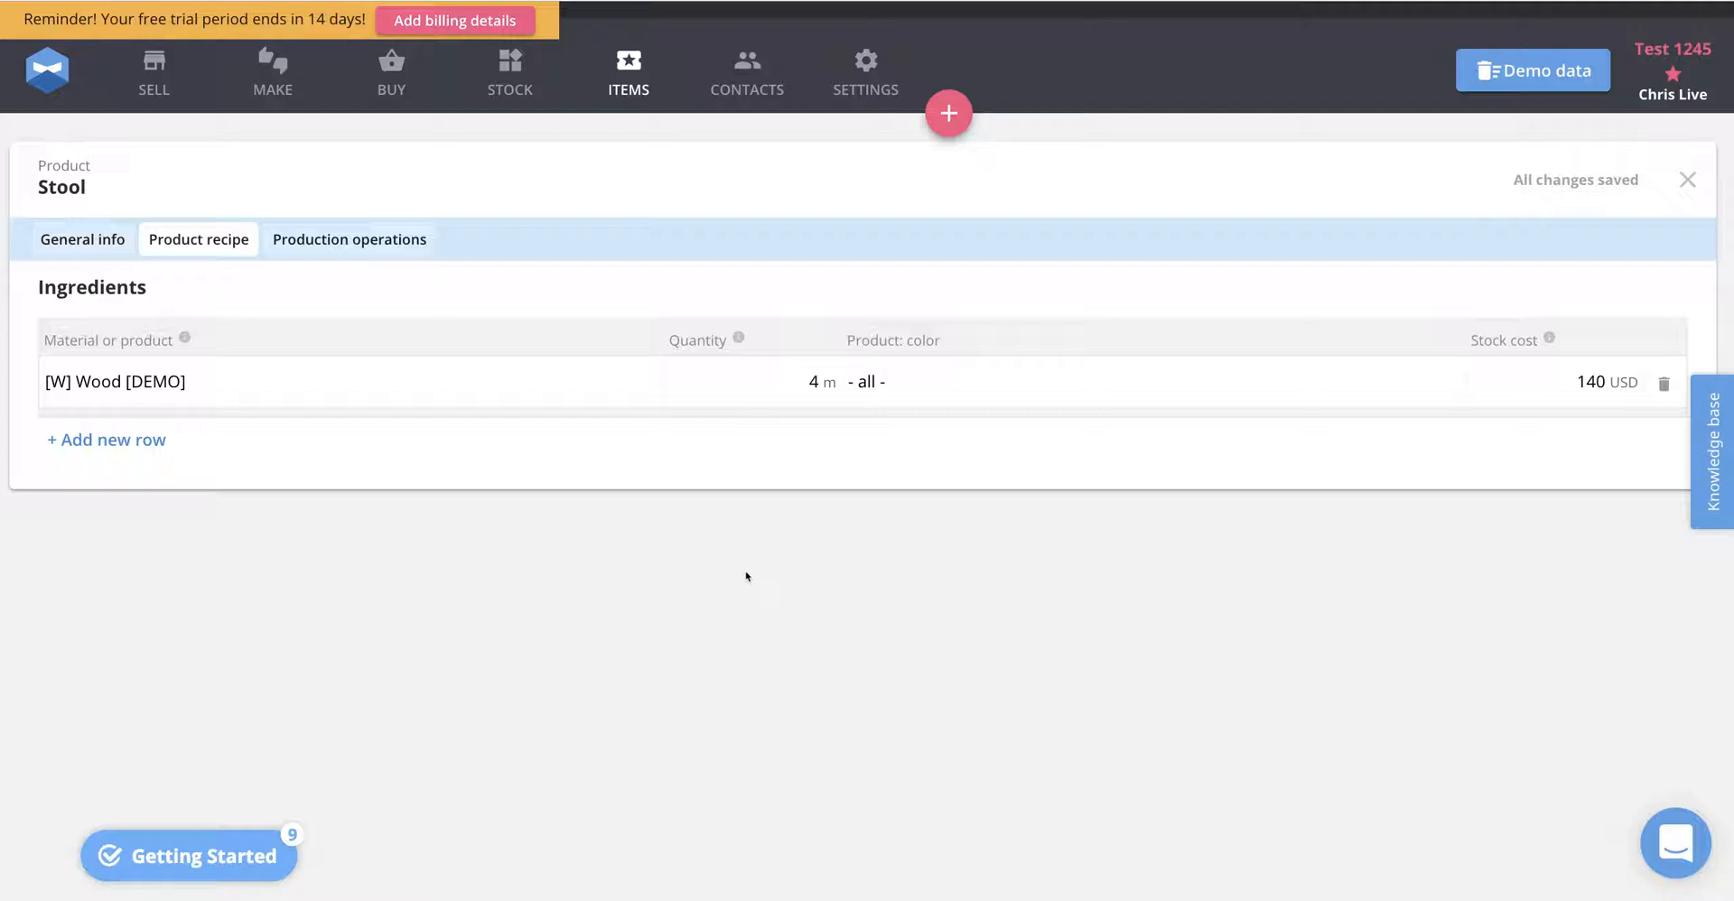
Set the wood ingredient's quantity to 1 m, keeping it applied to all product colors
{"action": "left_click", "coordinate": [829, 382]}
{"action": "key", "text": "BackSpace"}
{"action": "type", "text": "1"}
{"action": "left_click", "coordinate": [847, 437]}
{"action": "left_click", "coordinate": [885, 381]}
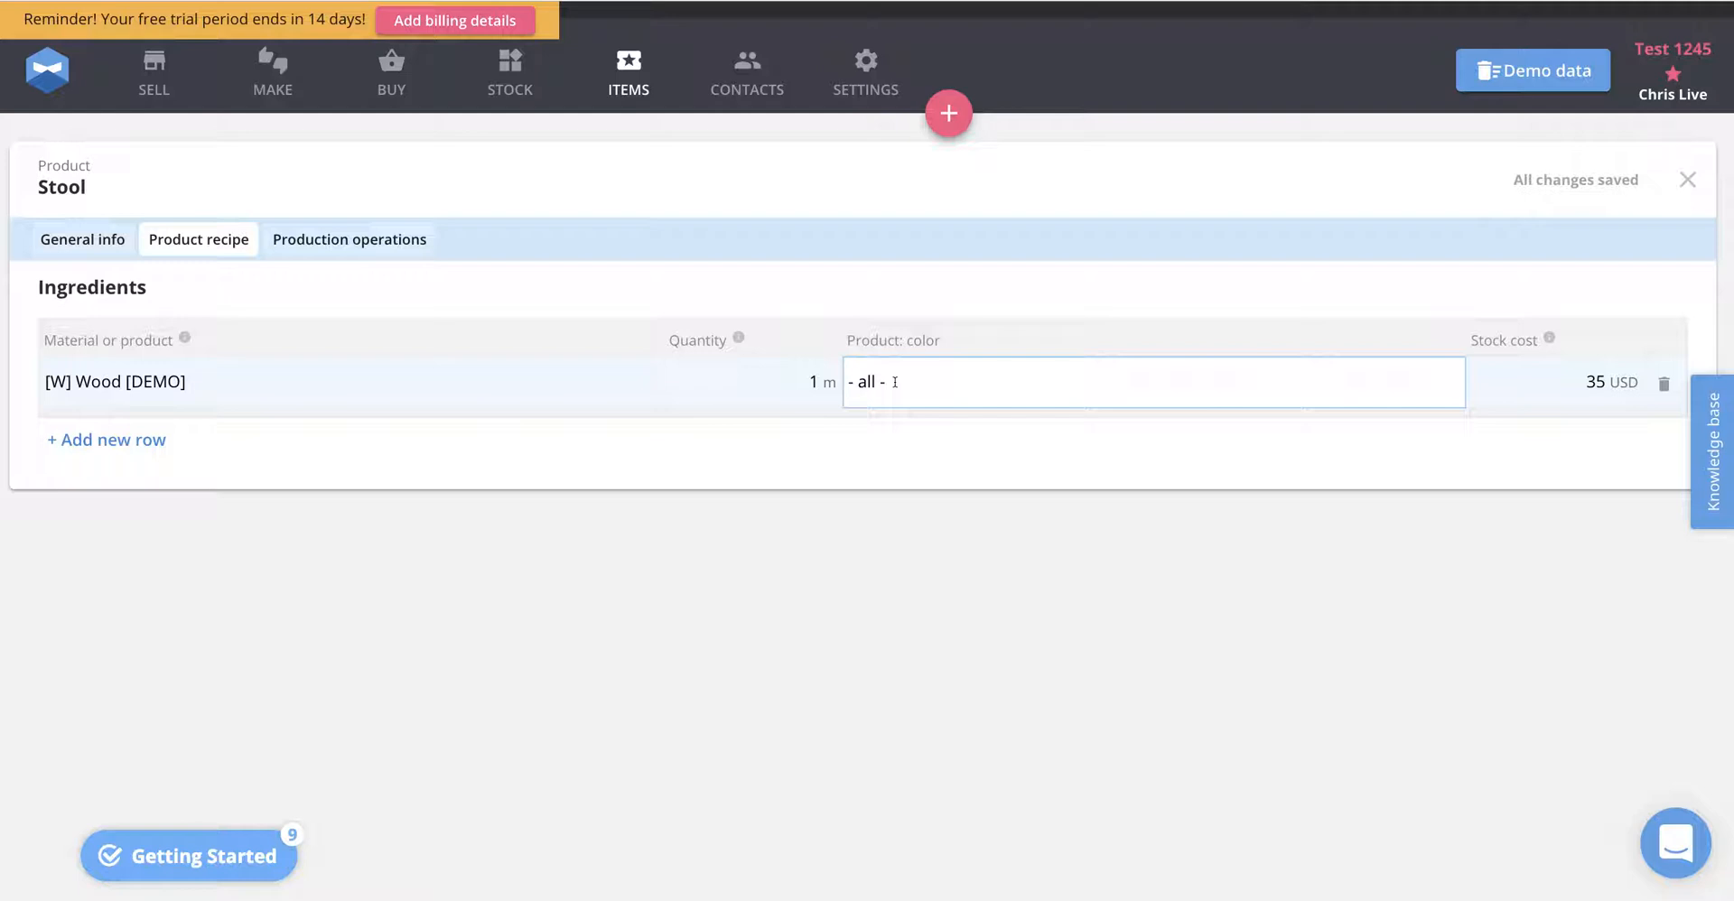
{"action": "left_click", "coordinate": [879, 350]}
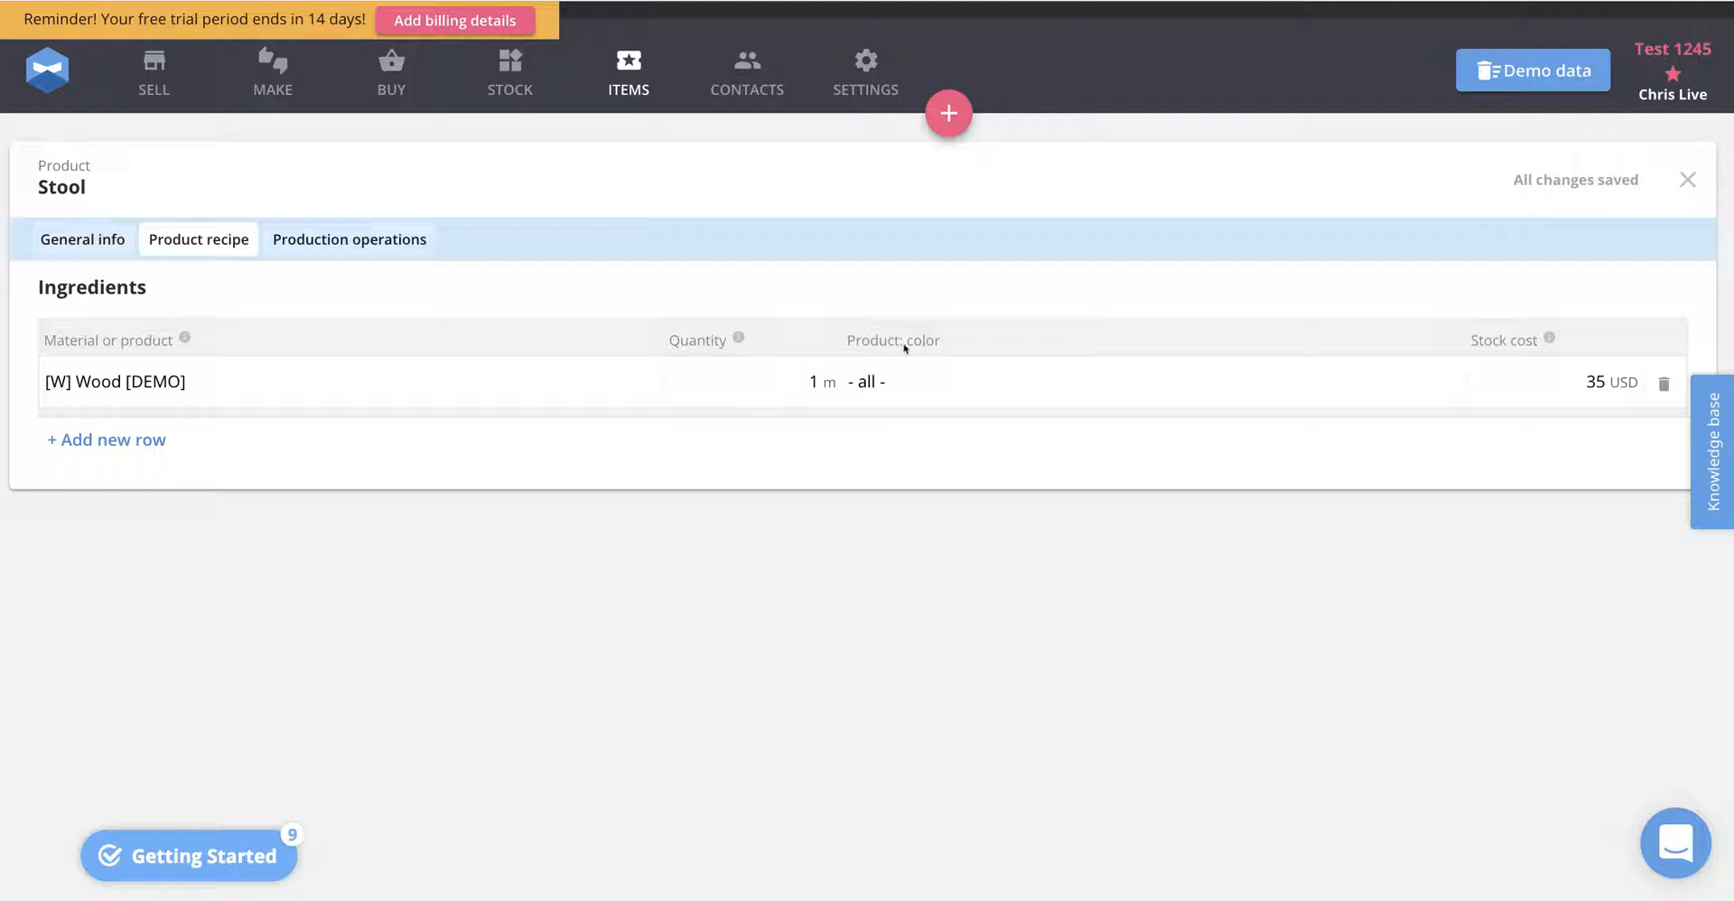
{"action": "mouse_move", "coordinate": [933, 344]}
{"action": "left_mouse_down"}
{"action": "mouse_move", "coordinate": [872, 344]}
{"action": "mouse_move", "coordinate": [922, 344]}
{"action": "left_mouse_up"}
Add [P-BL] Paint [DEMO] / black to the recipe with a quantity of 0.1 l, applied only to the black stool
{"action": "left_click", "coordinate": [79, 441]}
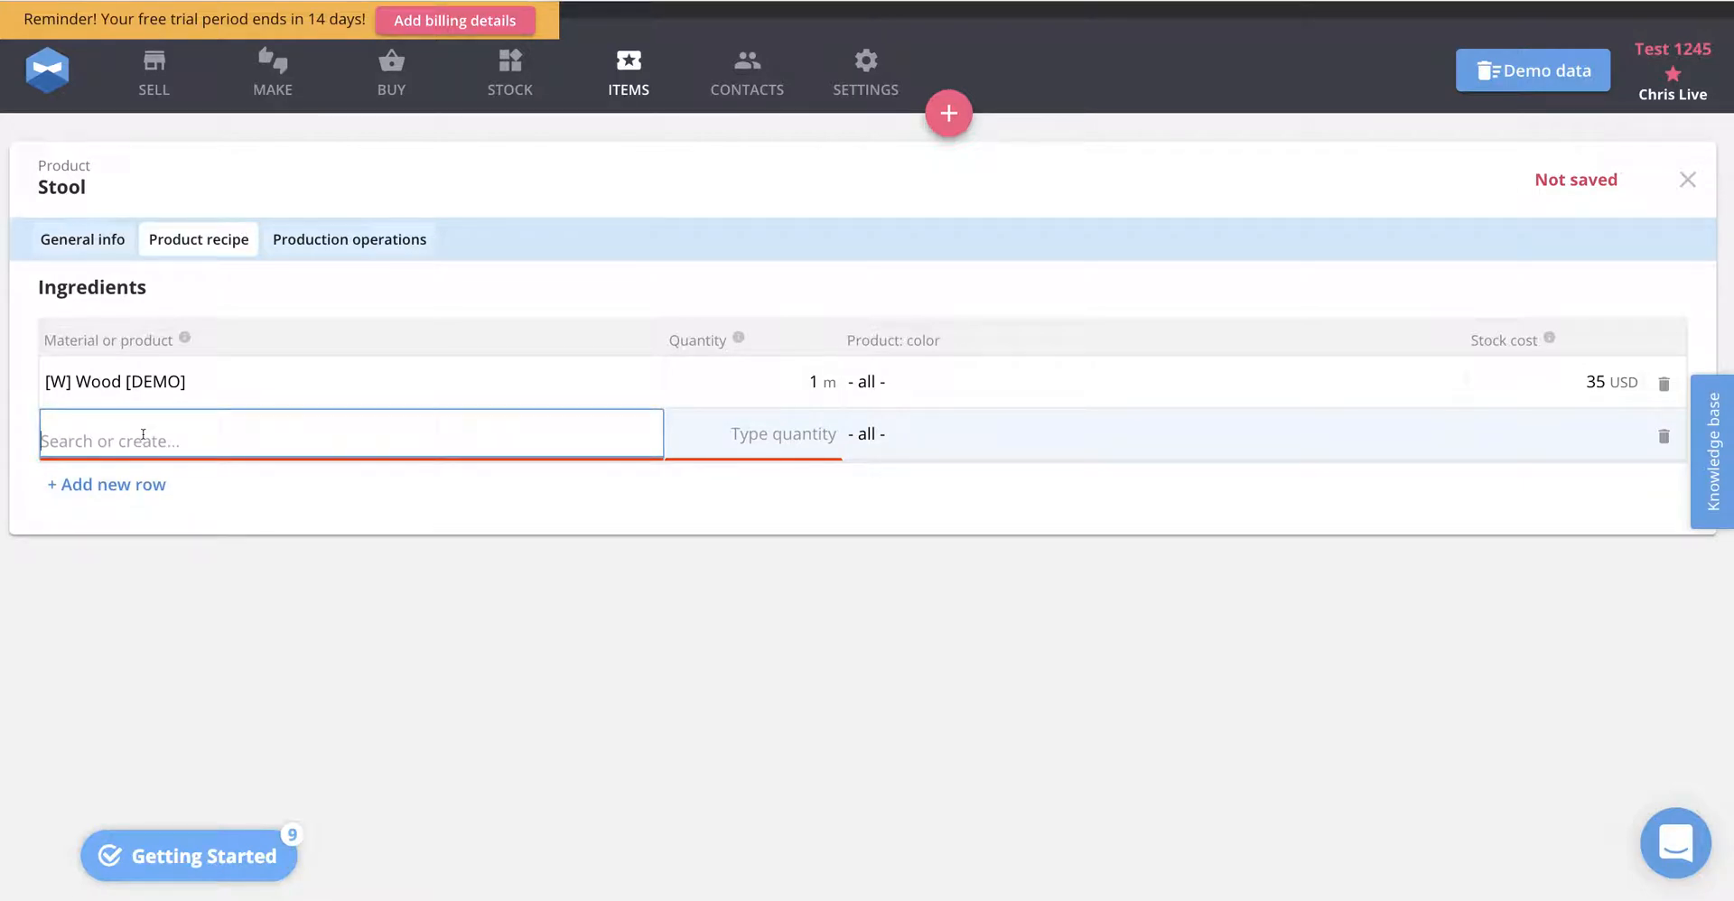
{"action": "type", "text": "pain"}
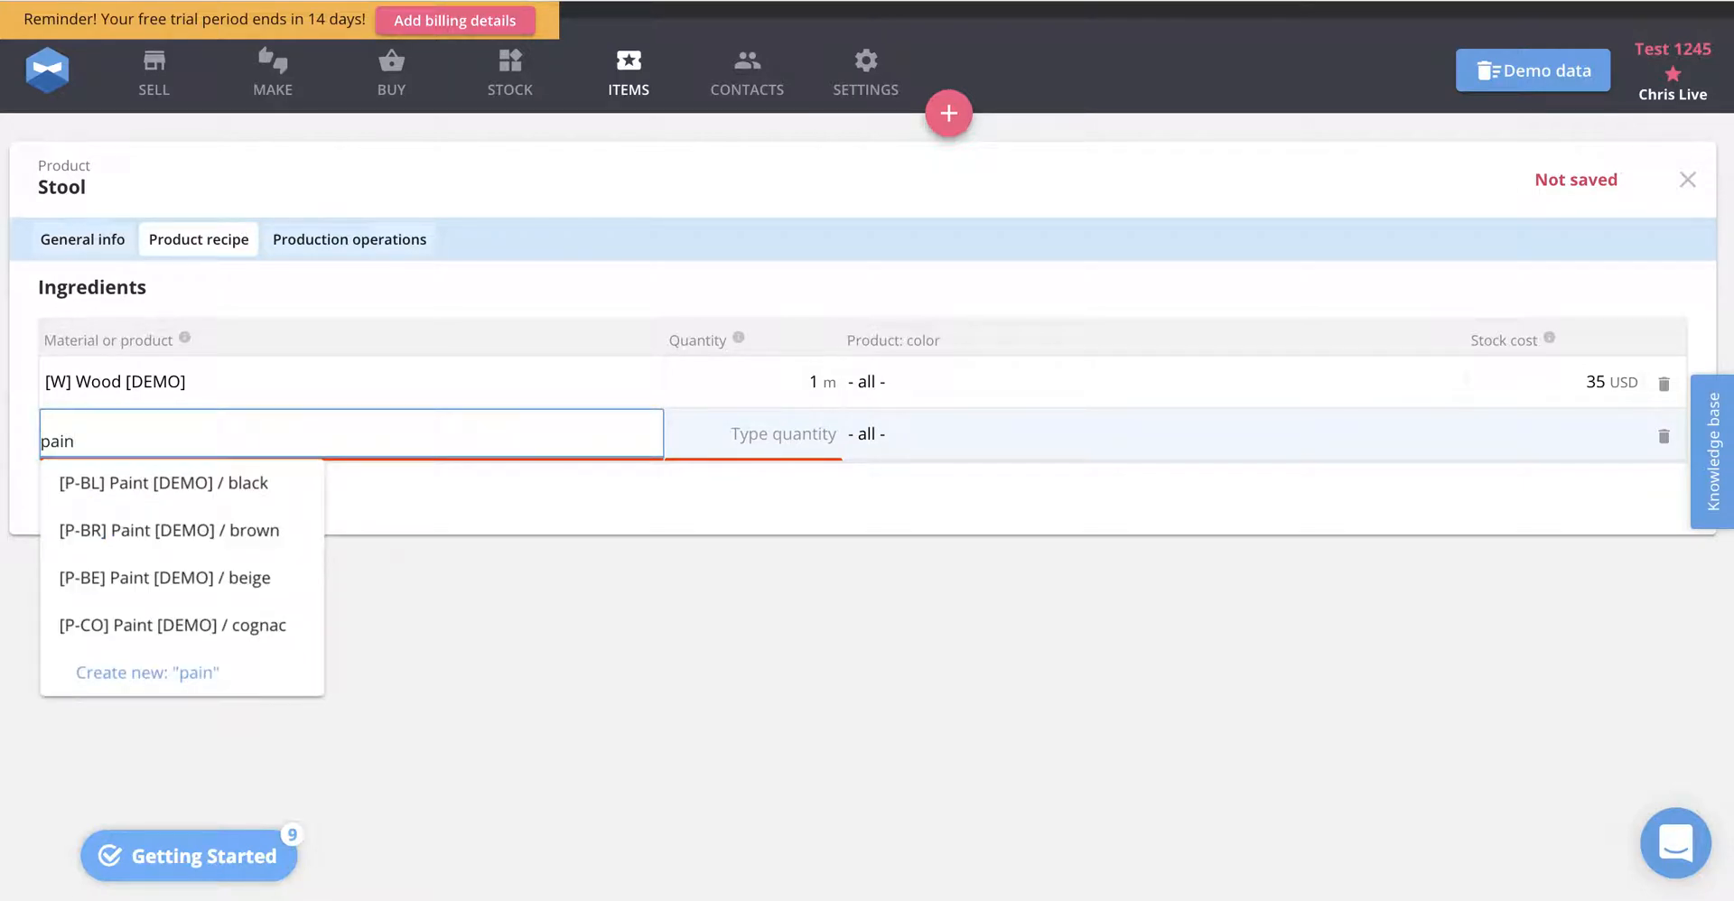
{"action": "left_click", "coordinate": [178, 488]}
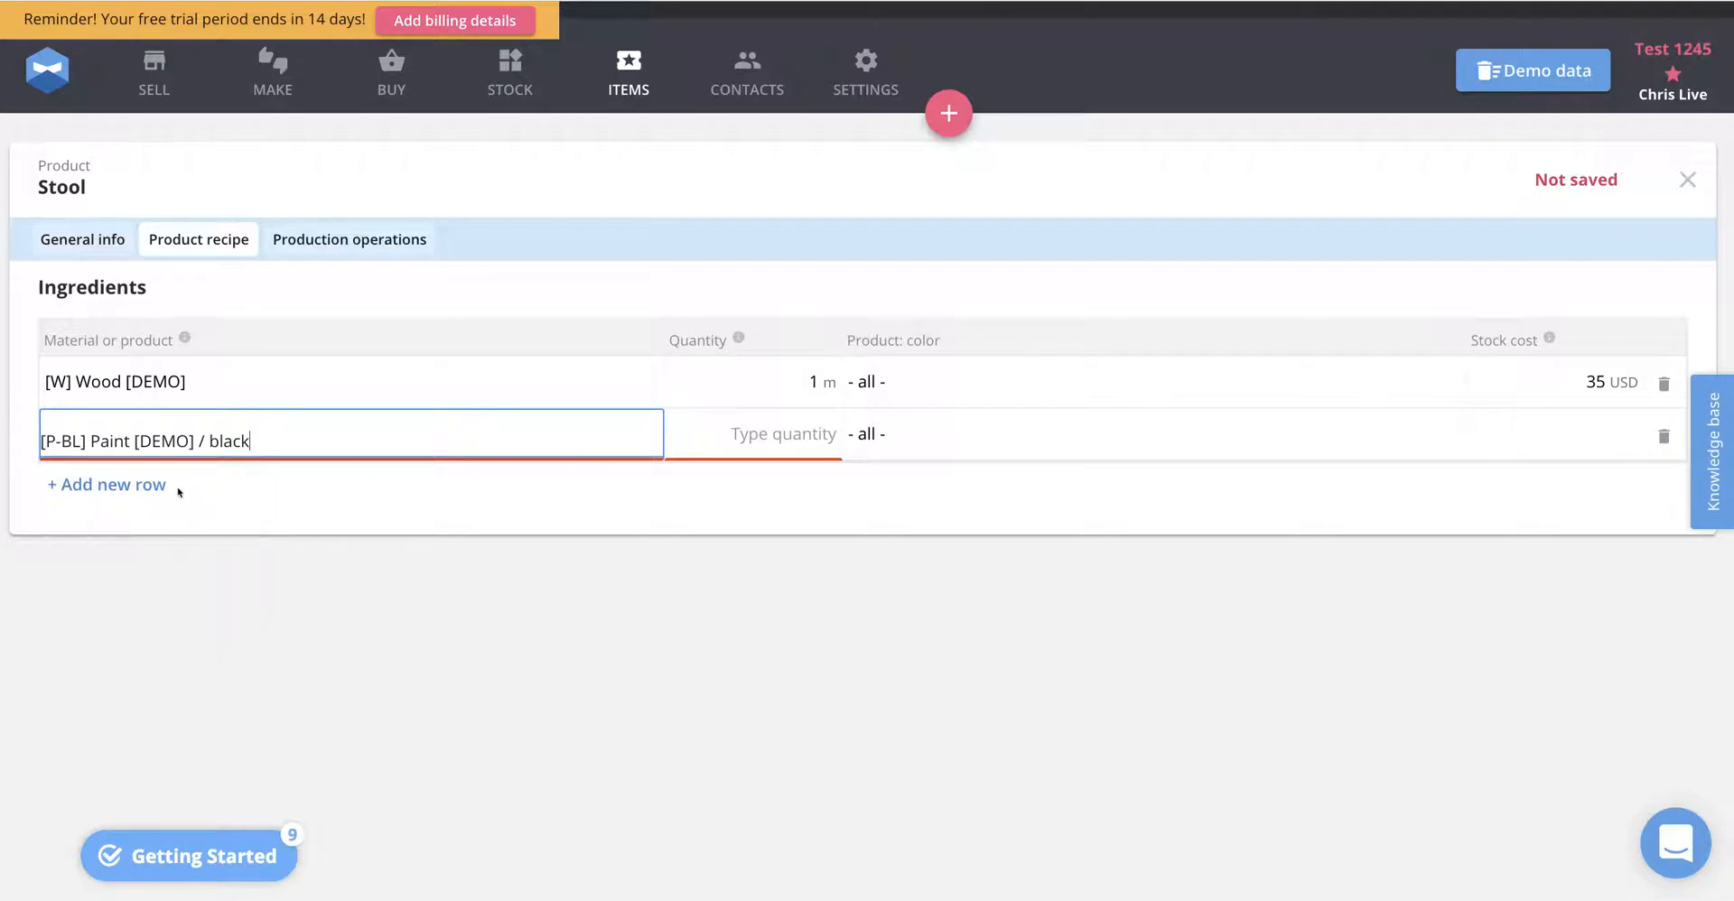
{"action": "left_click", "coordinate": [800, 436]}
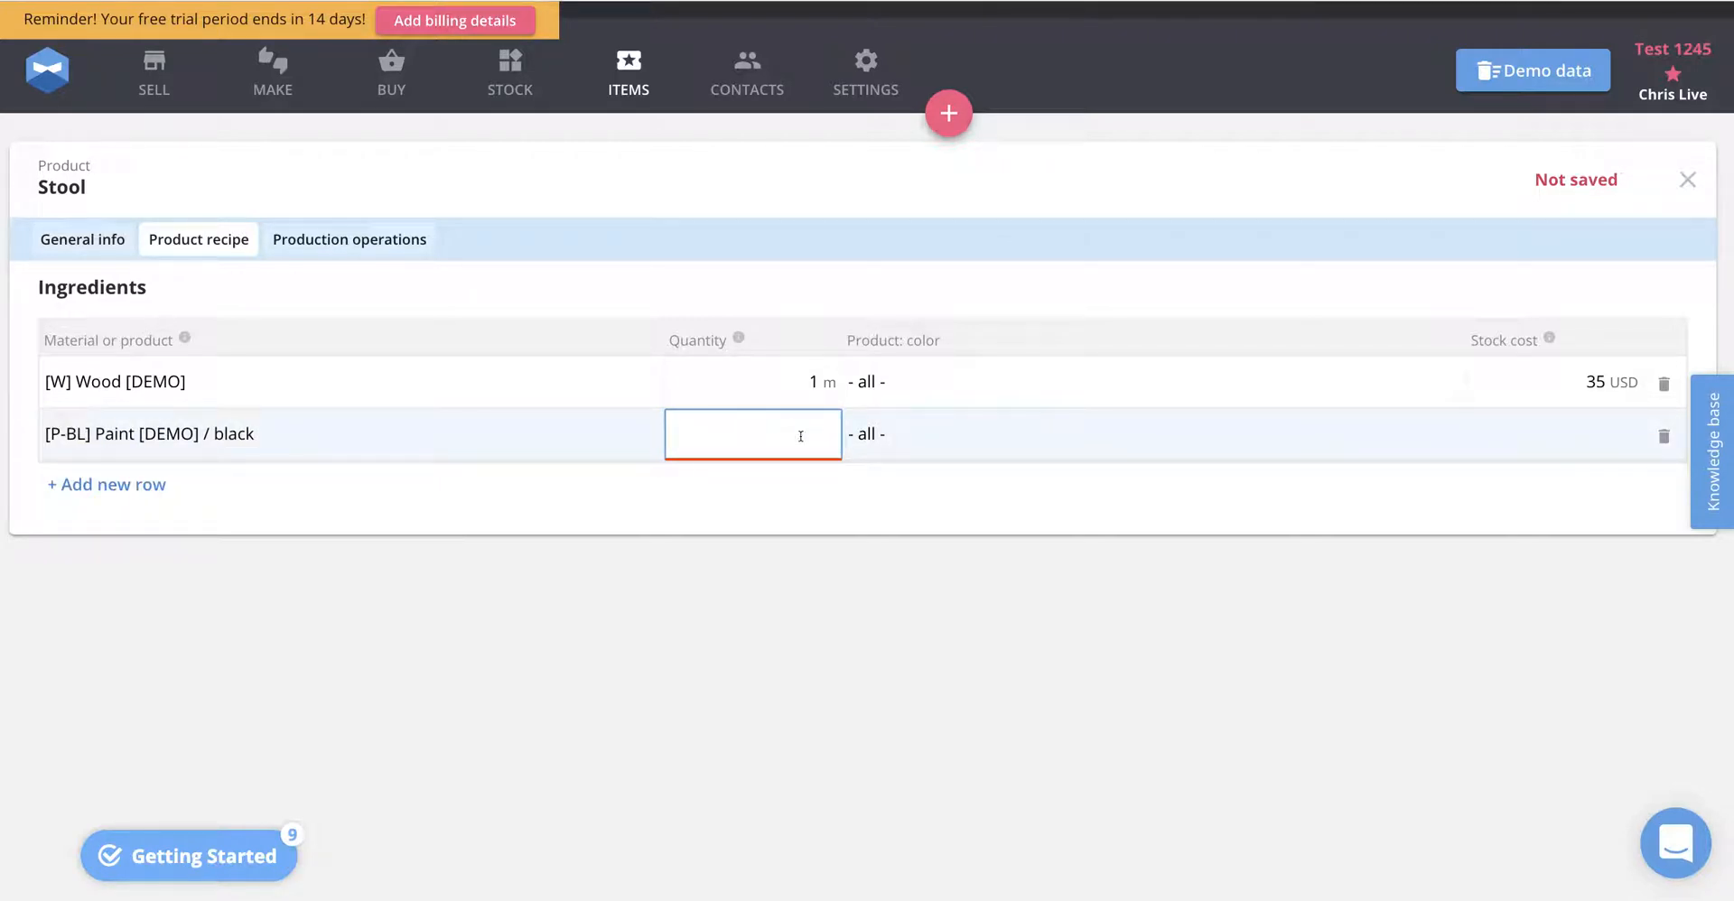
{"action": "type", "text": "0.1"}
{"action": "left_click", "coordinate": [794, 506]}
{"action": "left_click", "coordinate": [806, 441]}
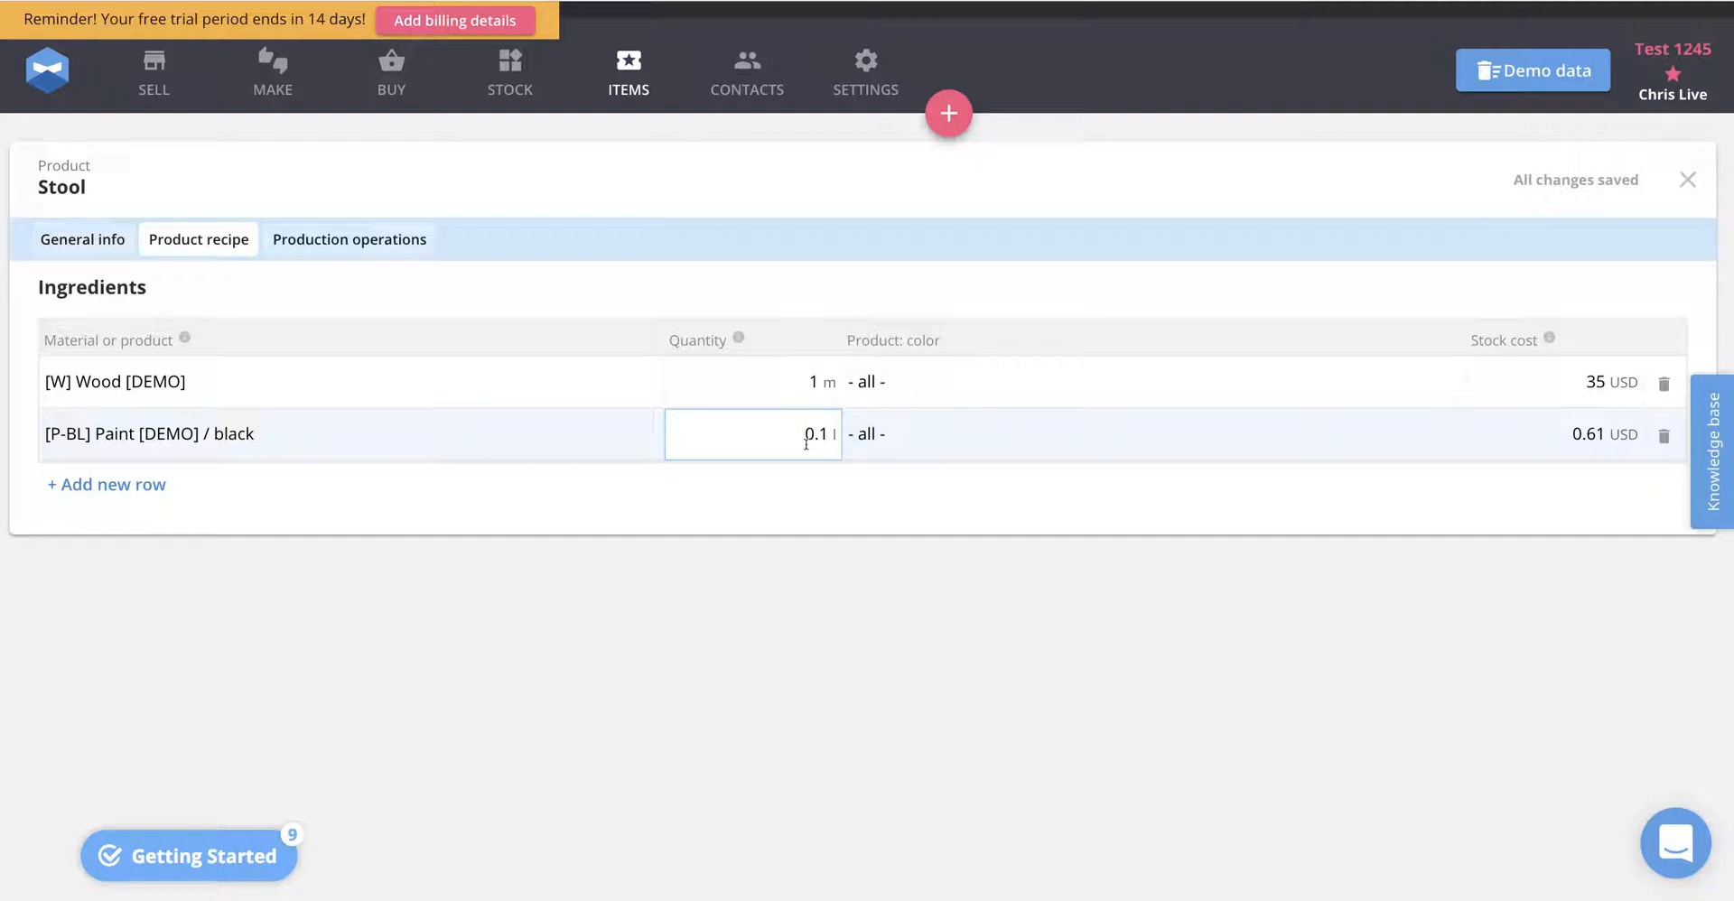
{"action": "left_click", "coordinate": [883, 434]}
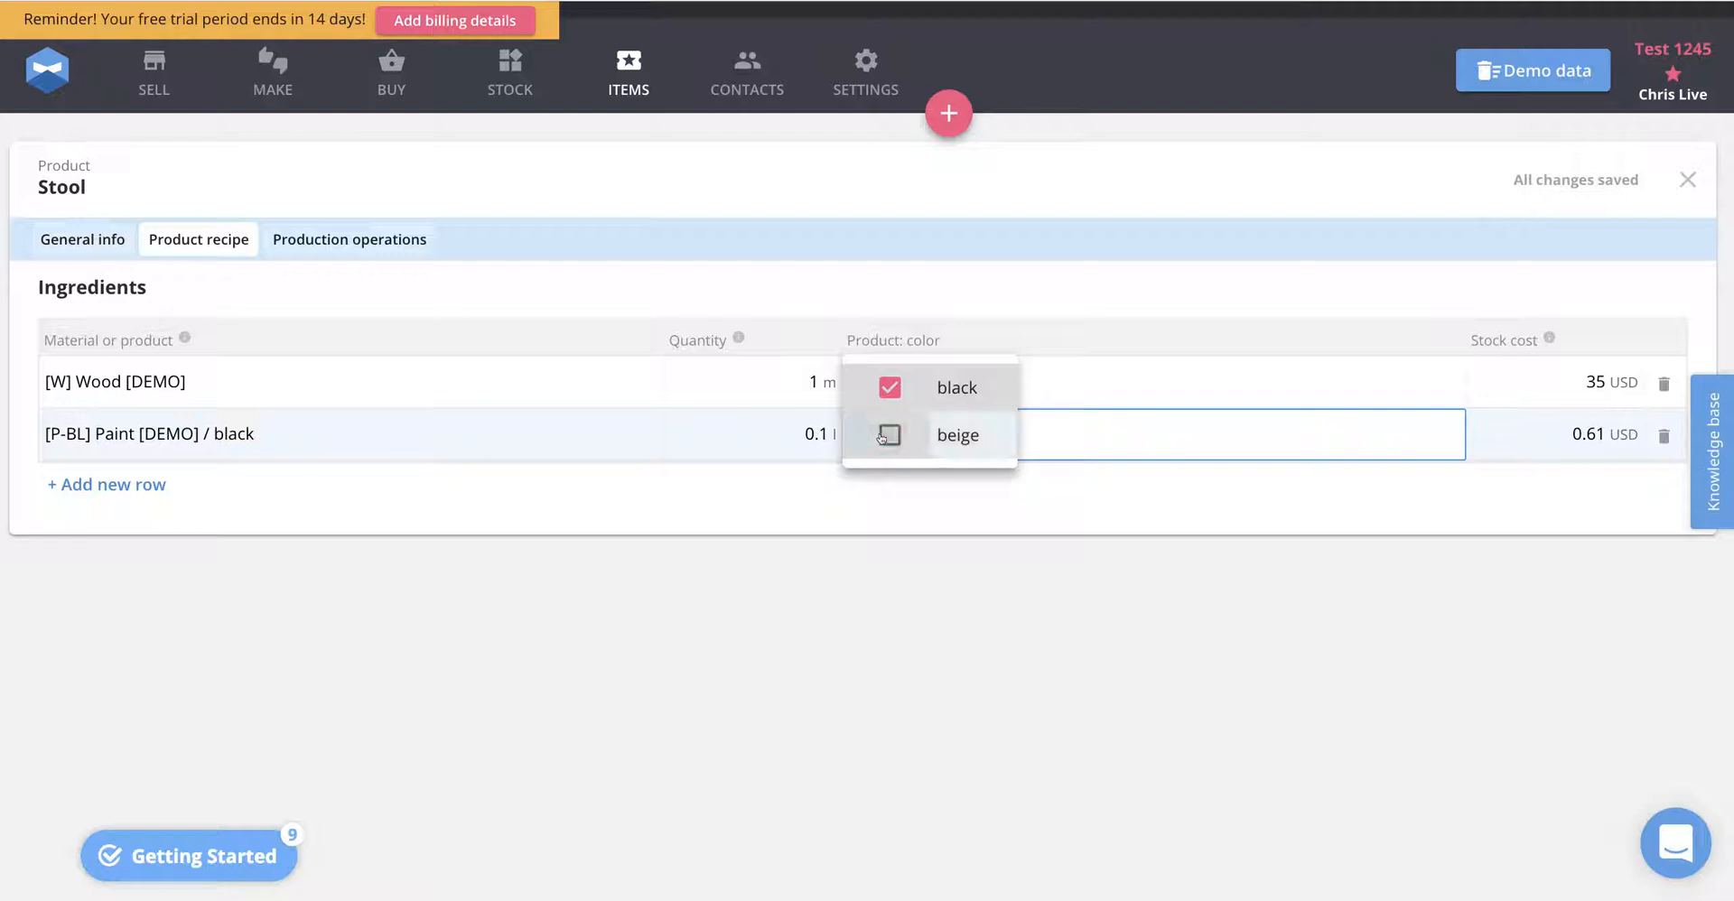
{"action": "left_click", "coordinate": [901, 522]}
Add [P-BE] Paint [DEMO] / beige to the recipe with a quantity of 0.1 l, applied only to the beige stool
{"action": "left_click", "coordinate": [102, 483]}
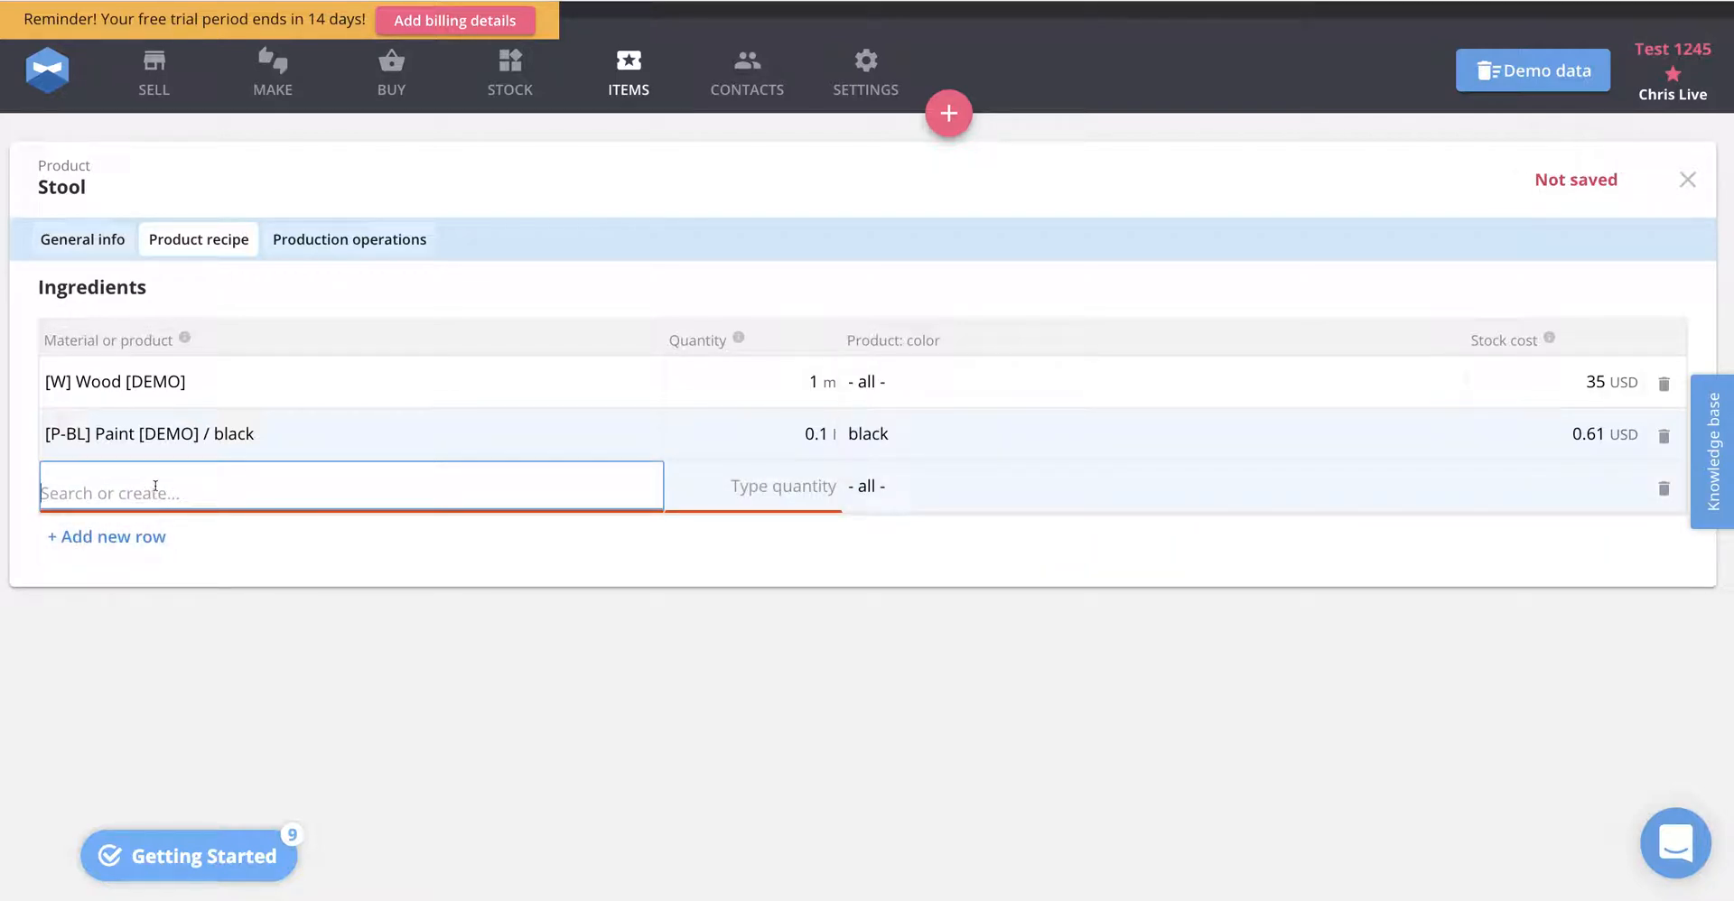
{"action": "type", "text": "paint"}
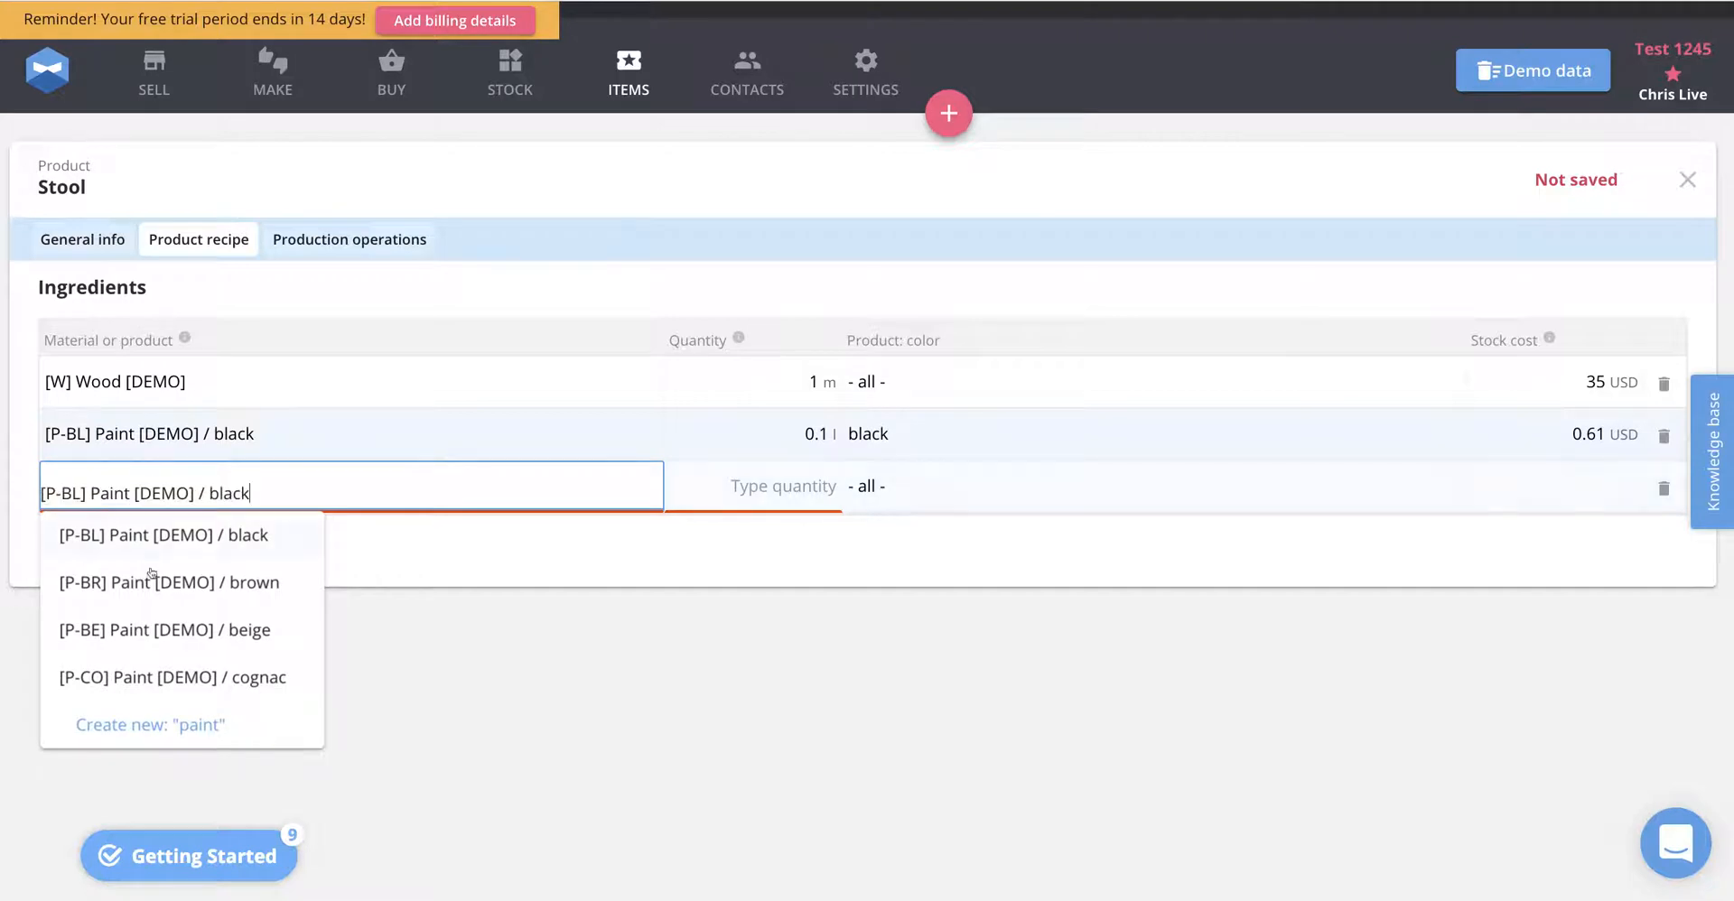
{"action": "left_click", "coordinate": [165, 630]}
{"action": "left_click", "coordinate": [763, 492]}
{"action": "type", "text": "0.1"}
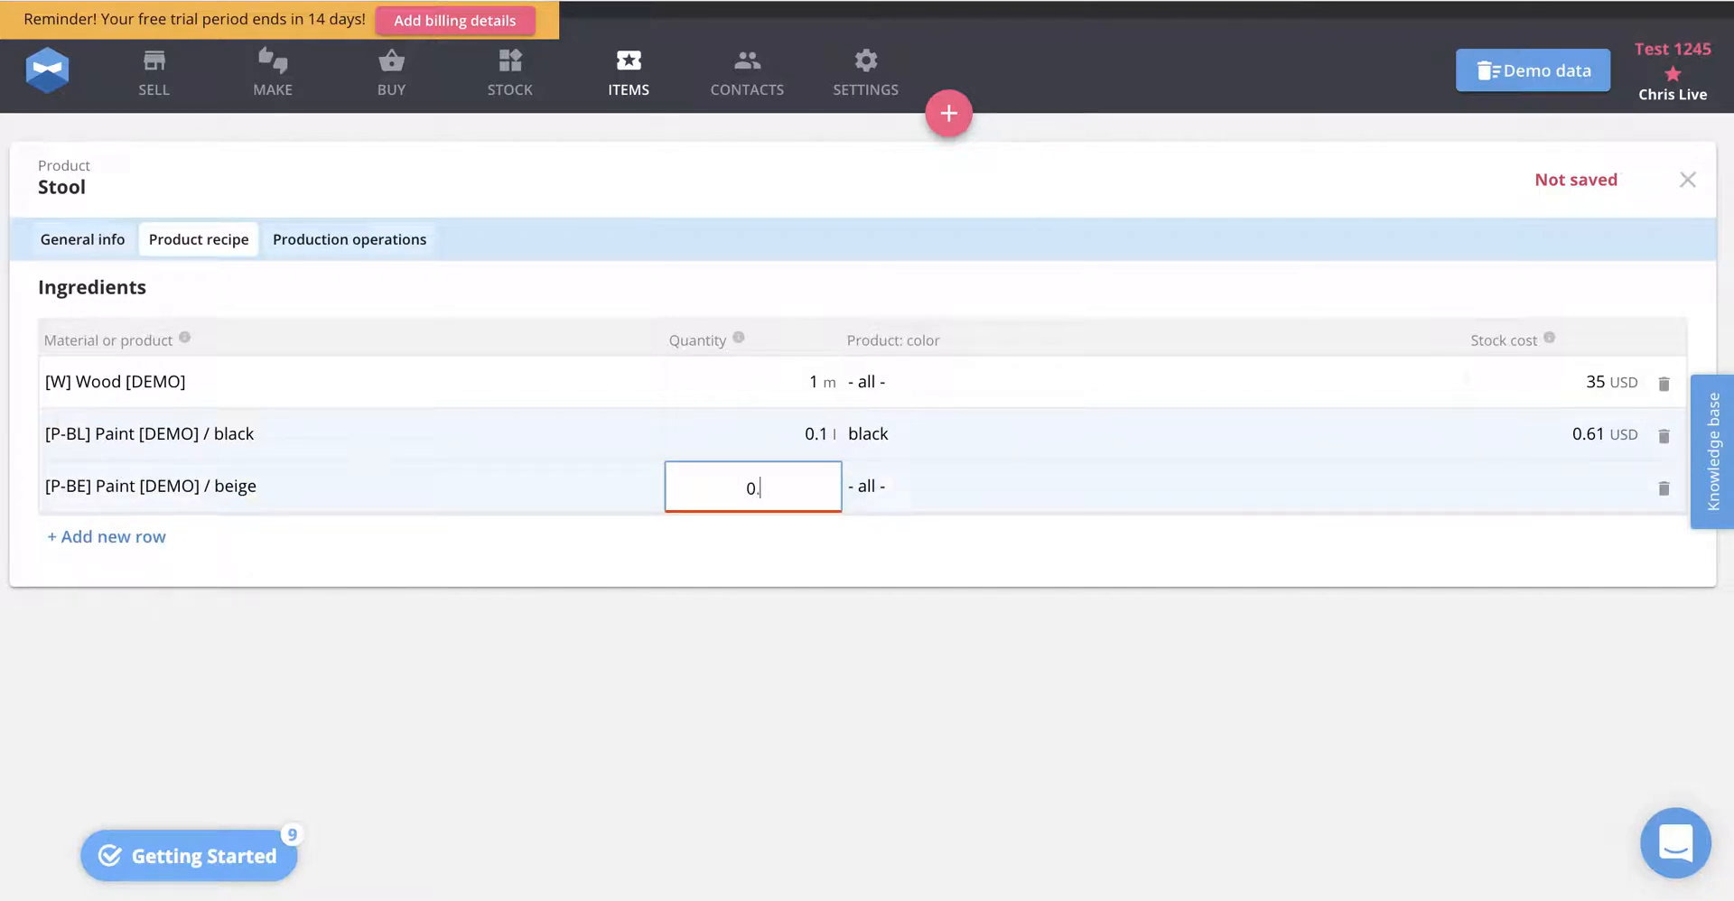
{"action": "left_click", "coordinate": [796, 526]}
{"action": "left_click", "coordinate": [889, 490]}
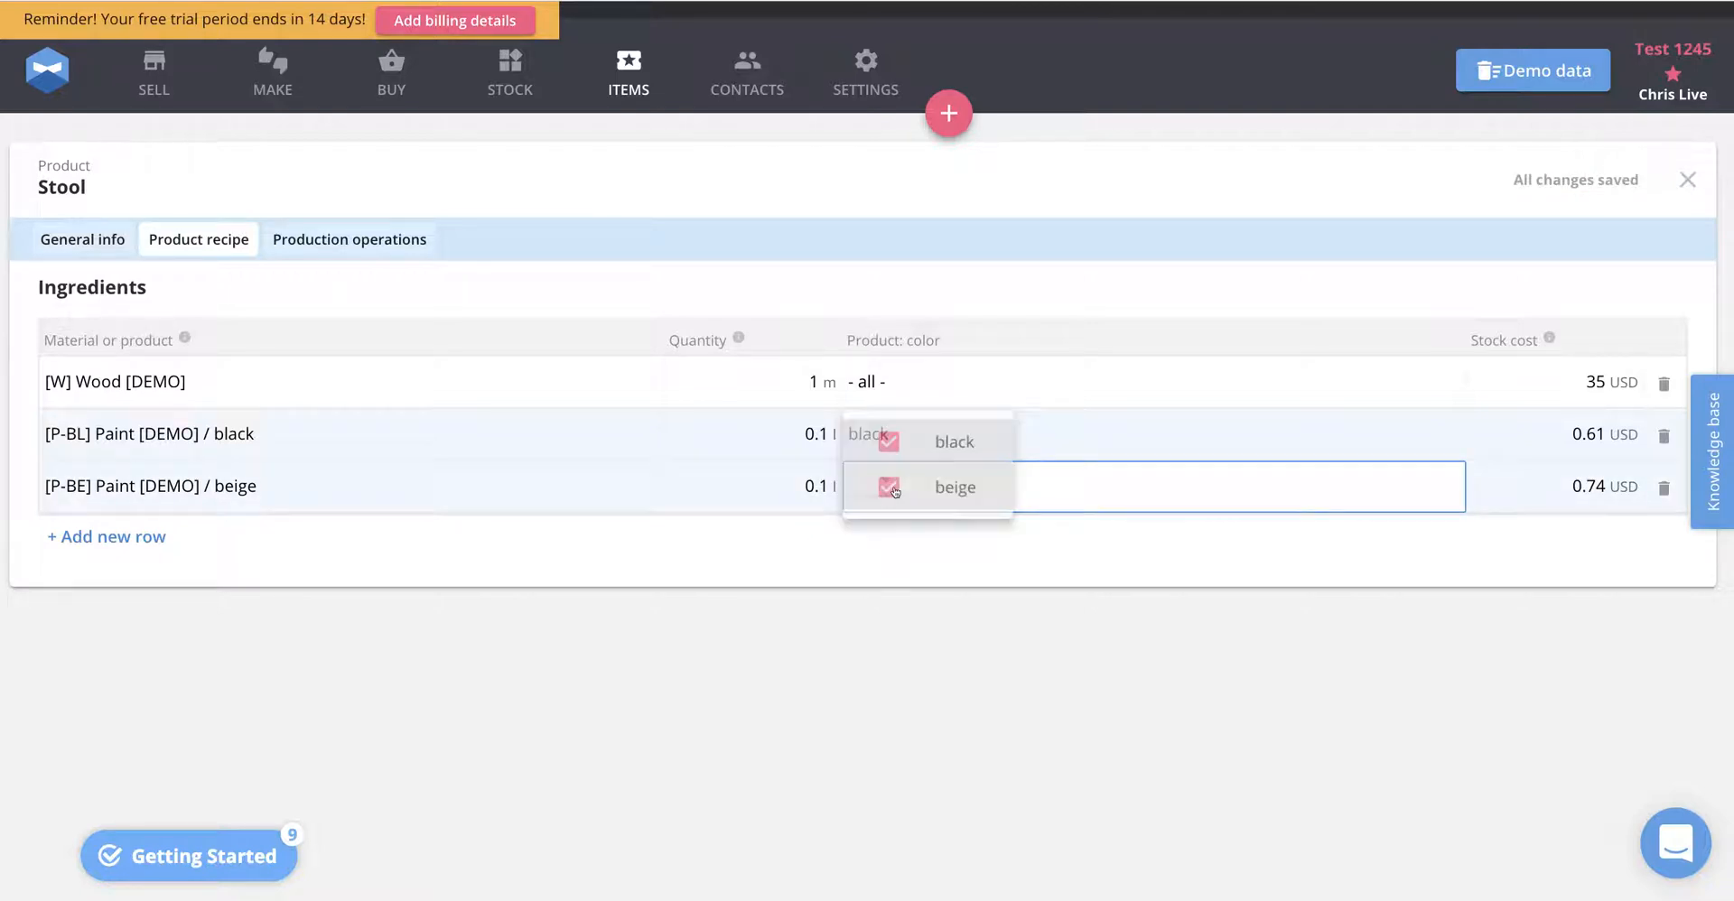
{"action": "left_click", "coordinate": [890, 440]}
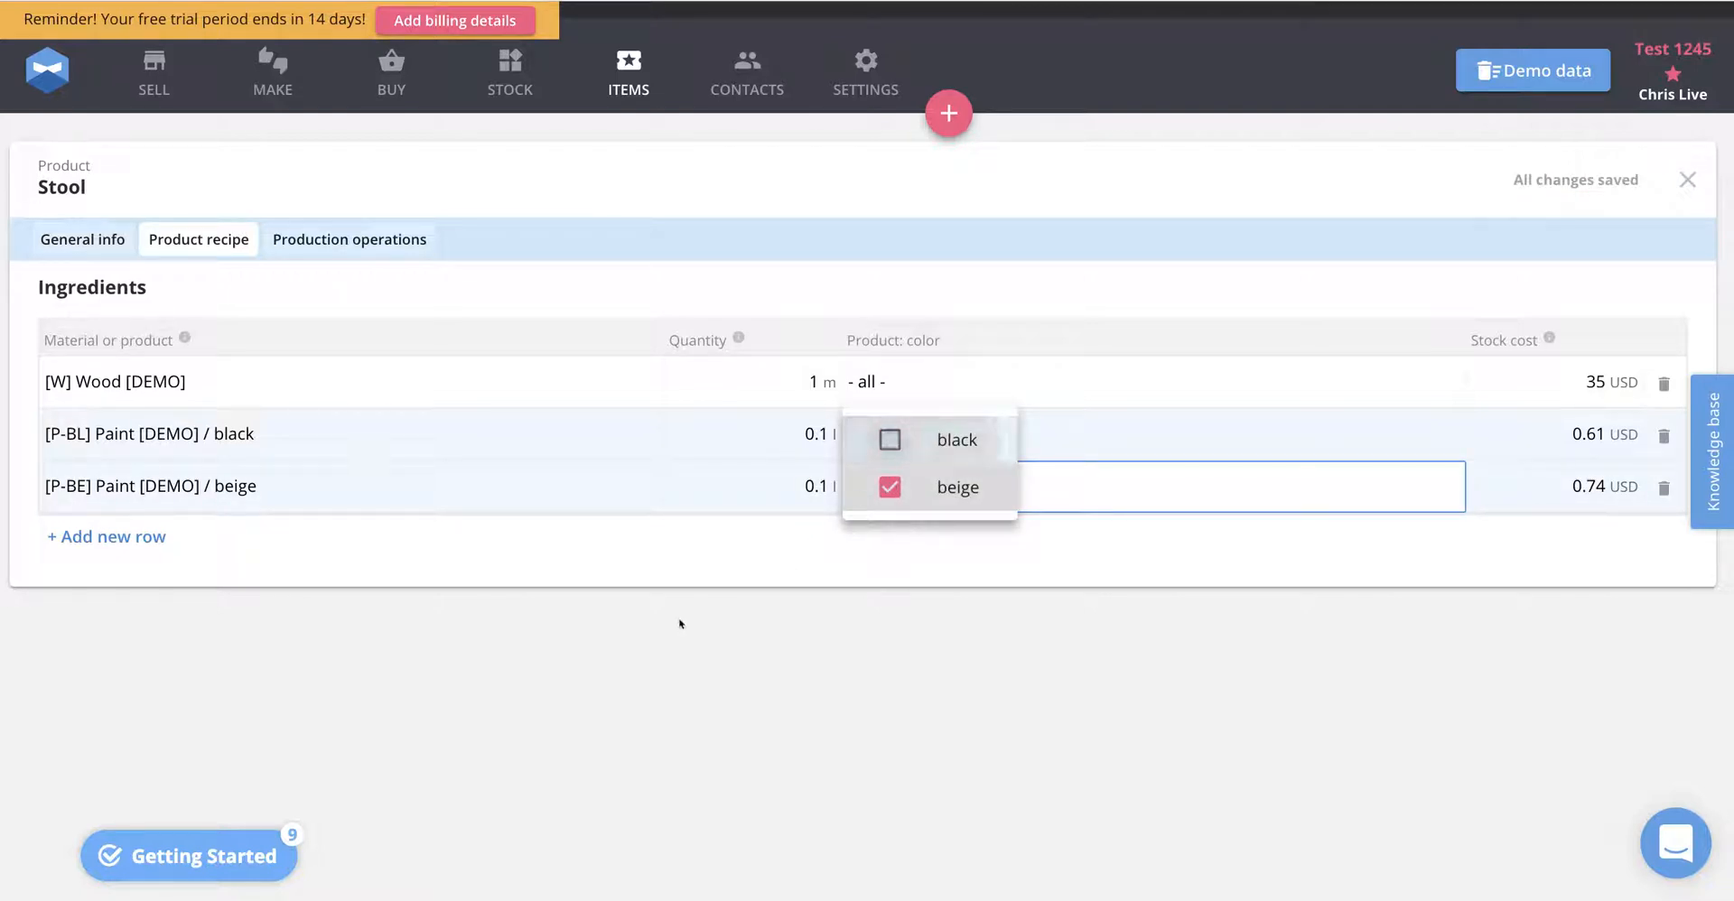
{"action": "left_click", "coordinate": [712, 570]}
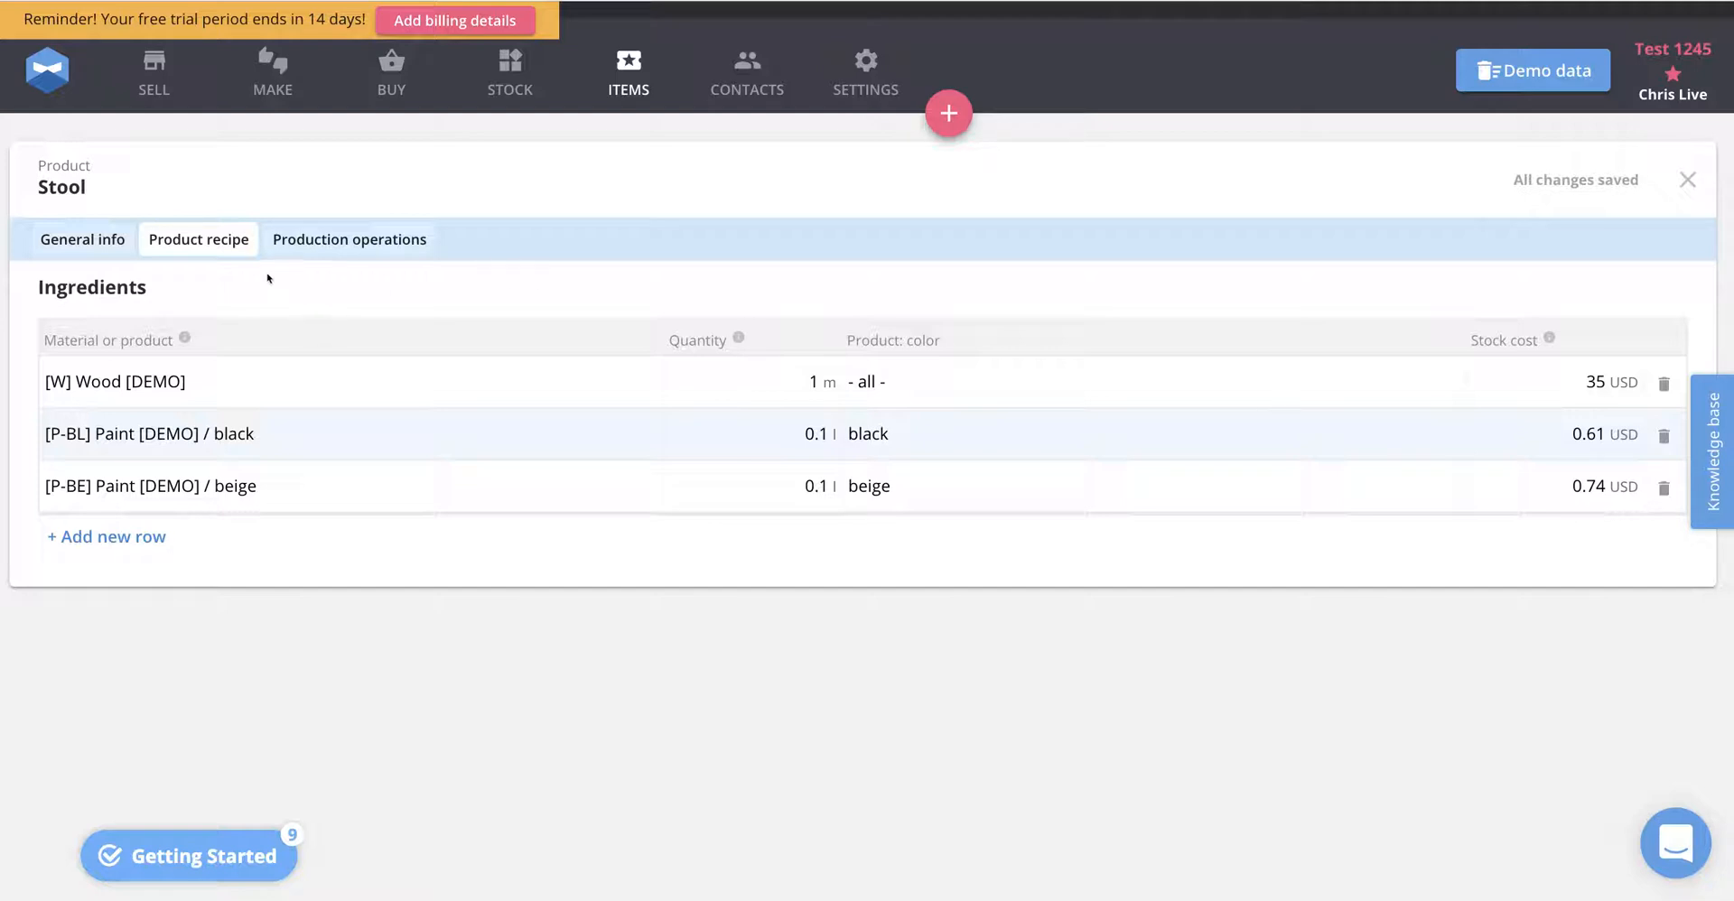
Add Cutting [DEMO] as the Stool's first production operation and assign the first listed demo worker as its resource
{"action": "left_click", "coordinate": [346, 241]}
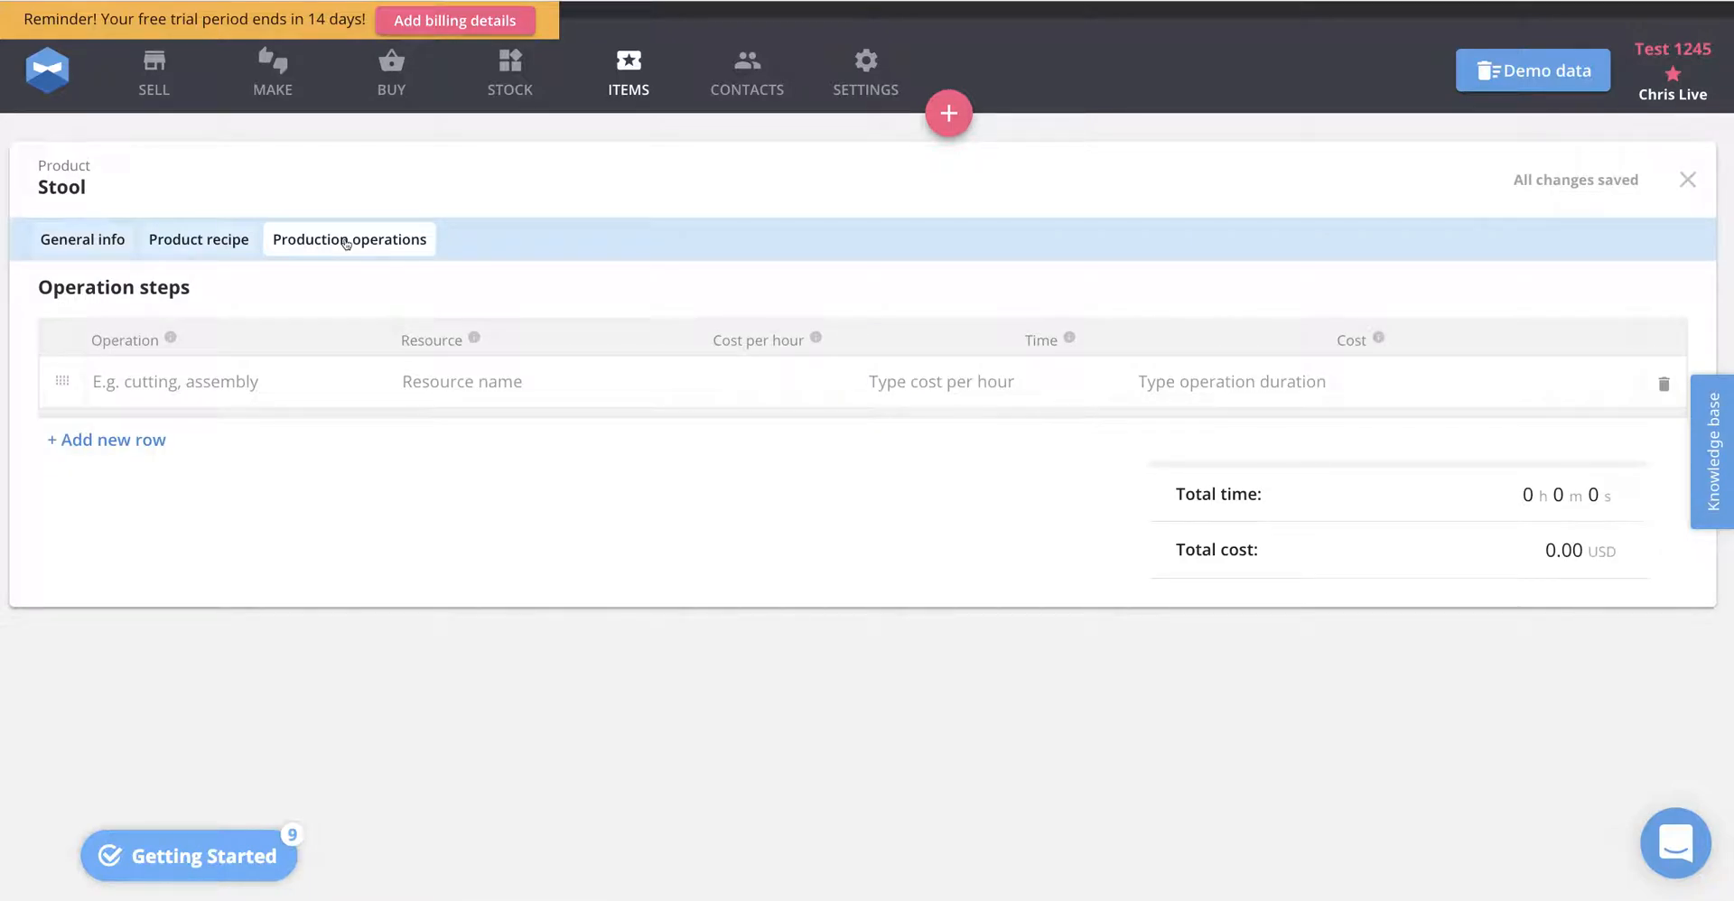
{"action": "left_click", "coordinate": [172, 384]}
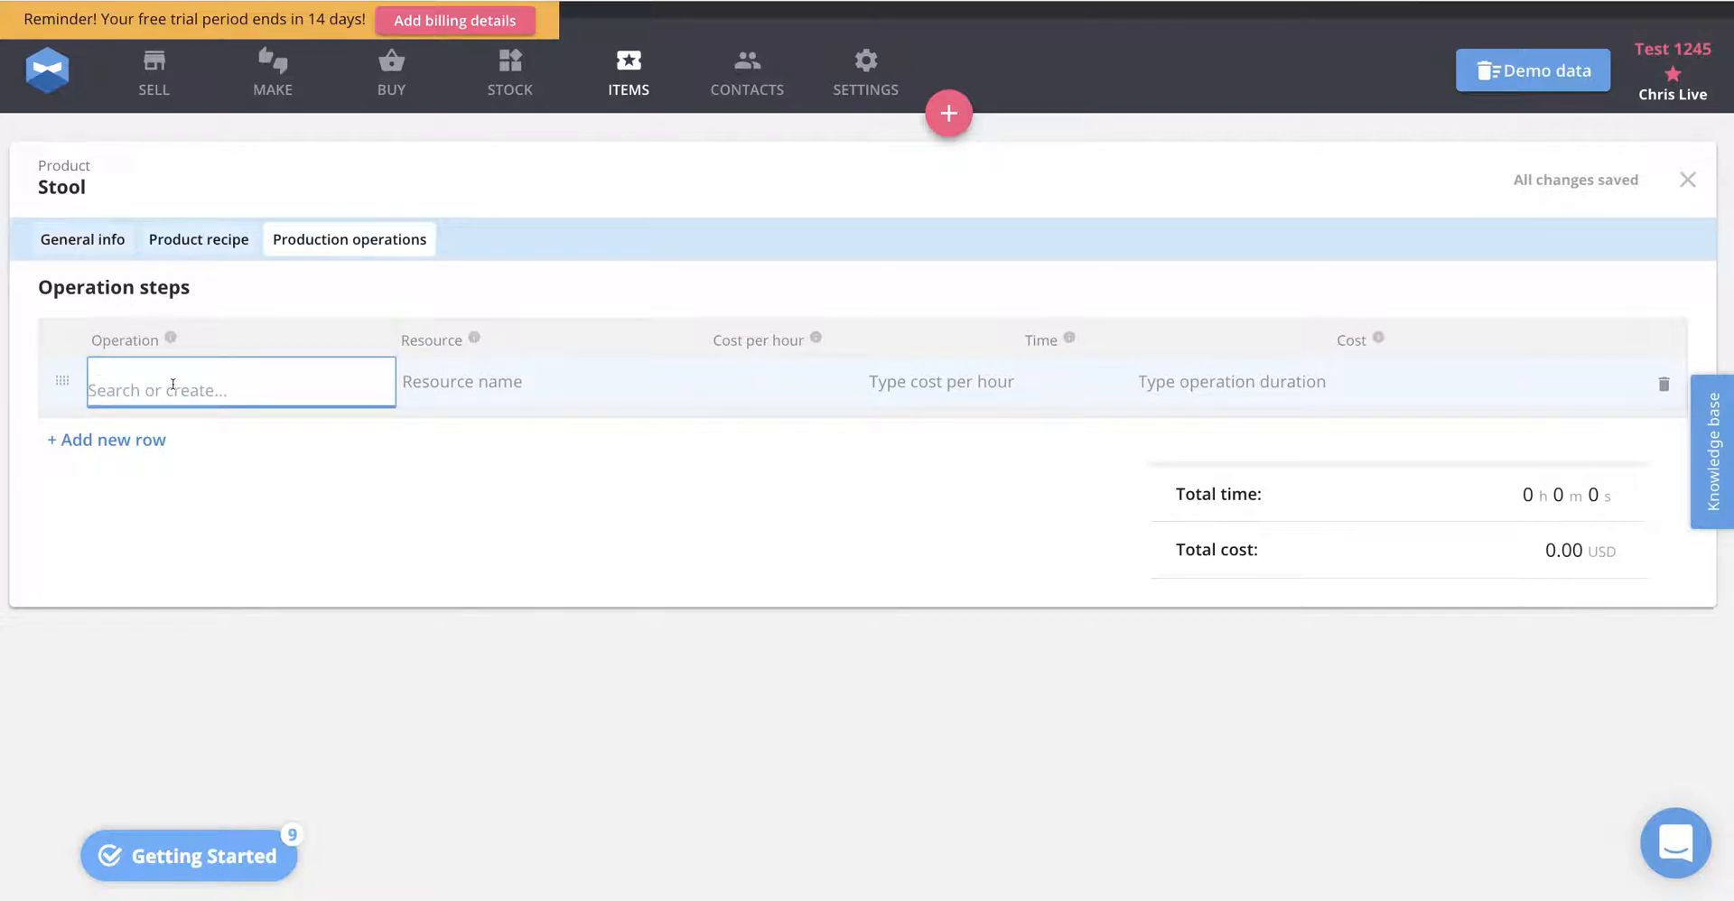
{"action": "type", "text": "cut"}
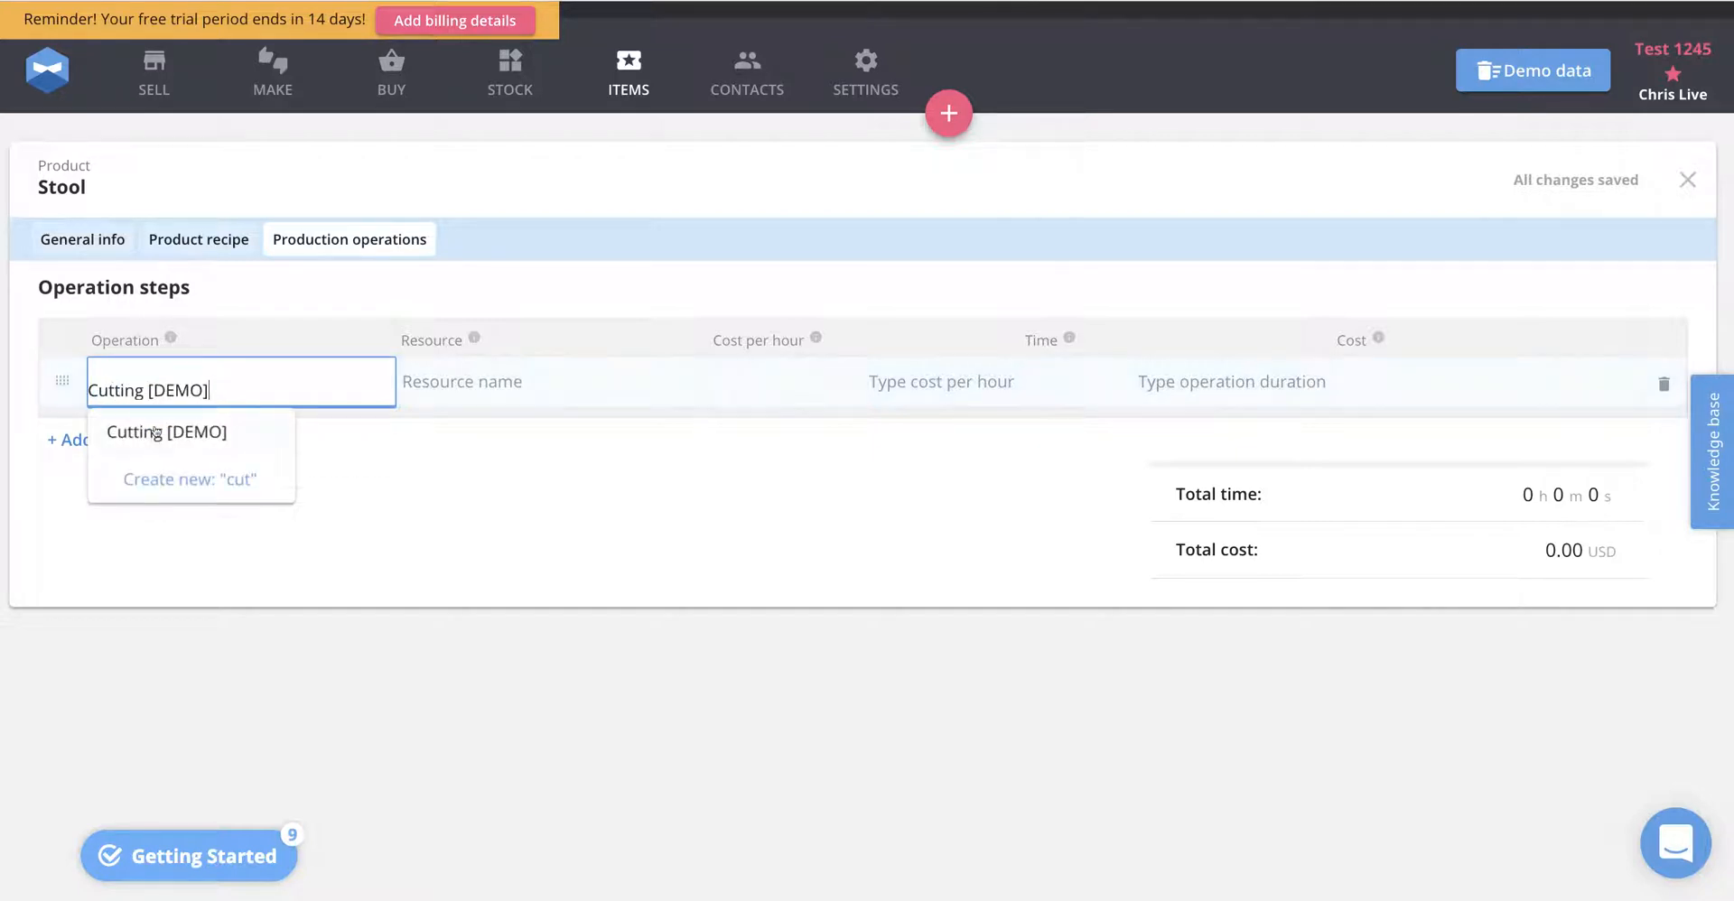
{"action": "left_click", "coordinate": [152, 431]}
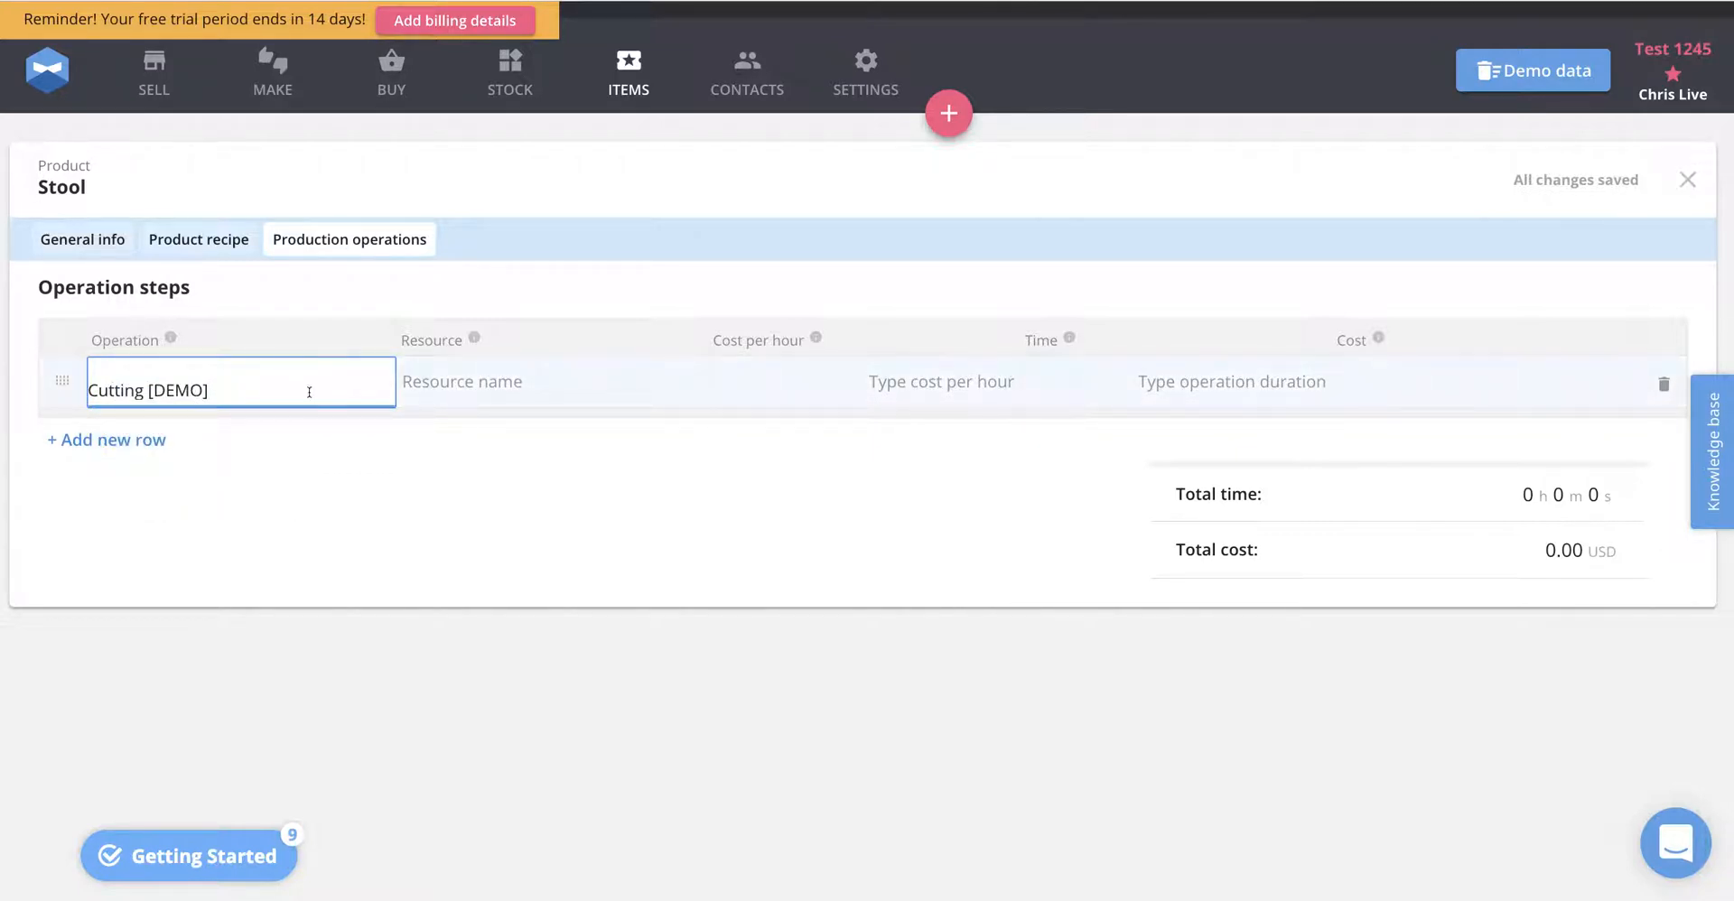
{"action": "key", "text": "Return"}
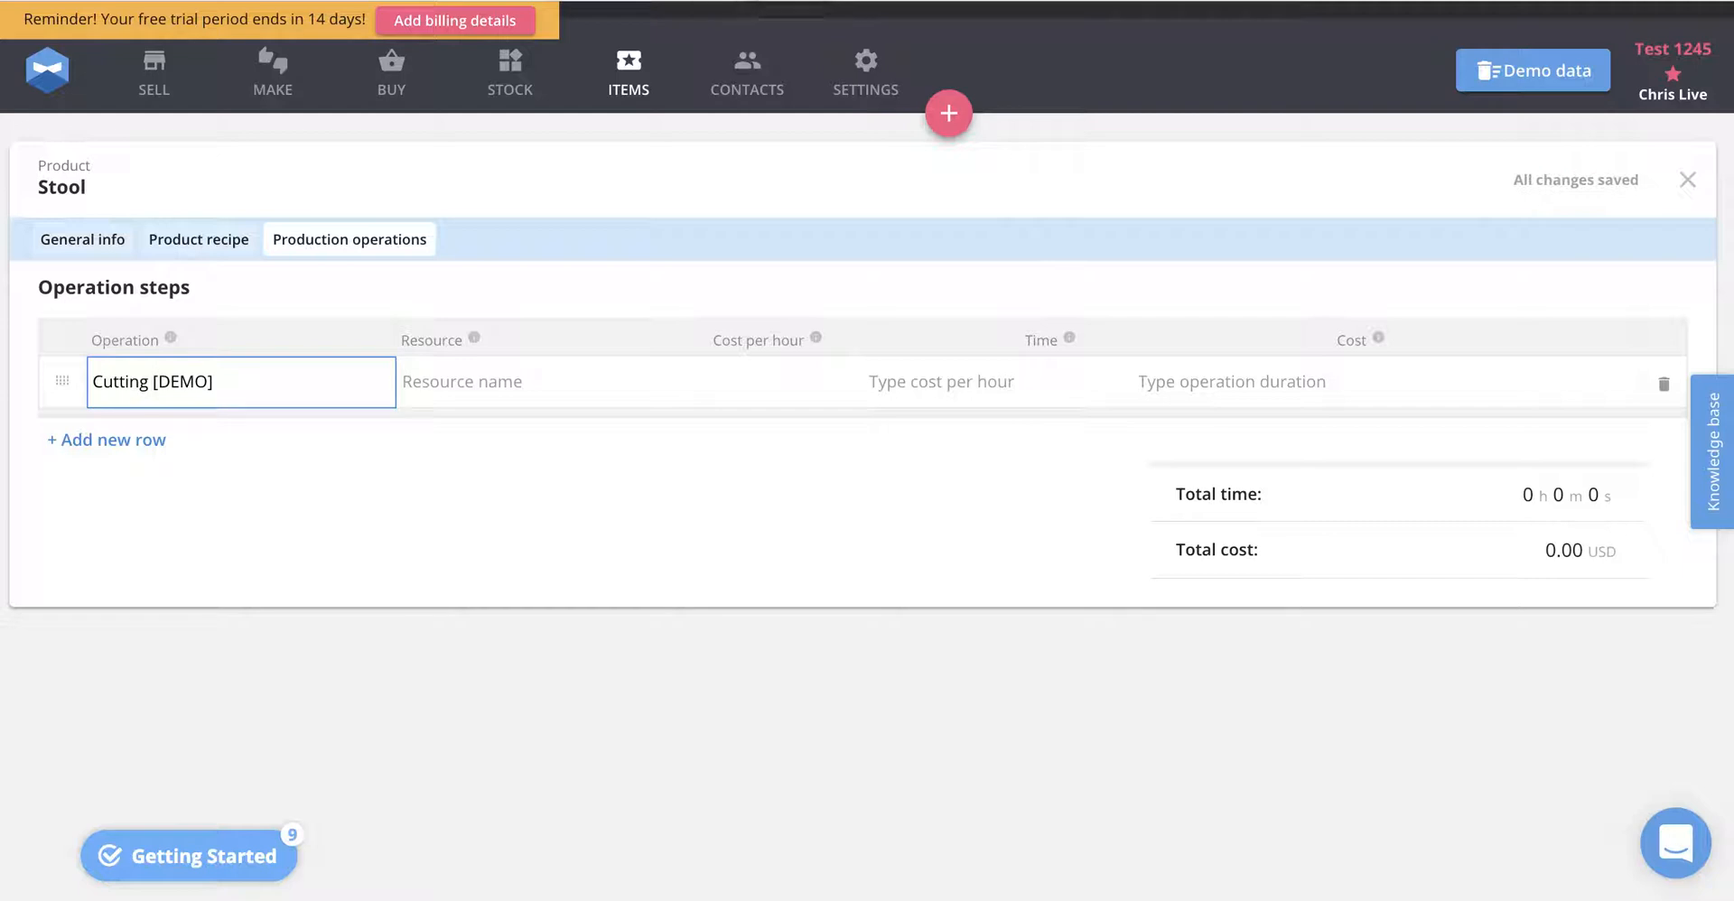
{"action": "left_click", "coordinate": [497, 398]}
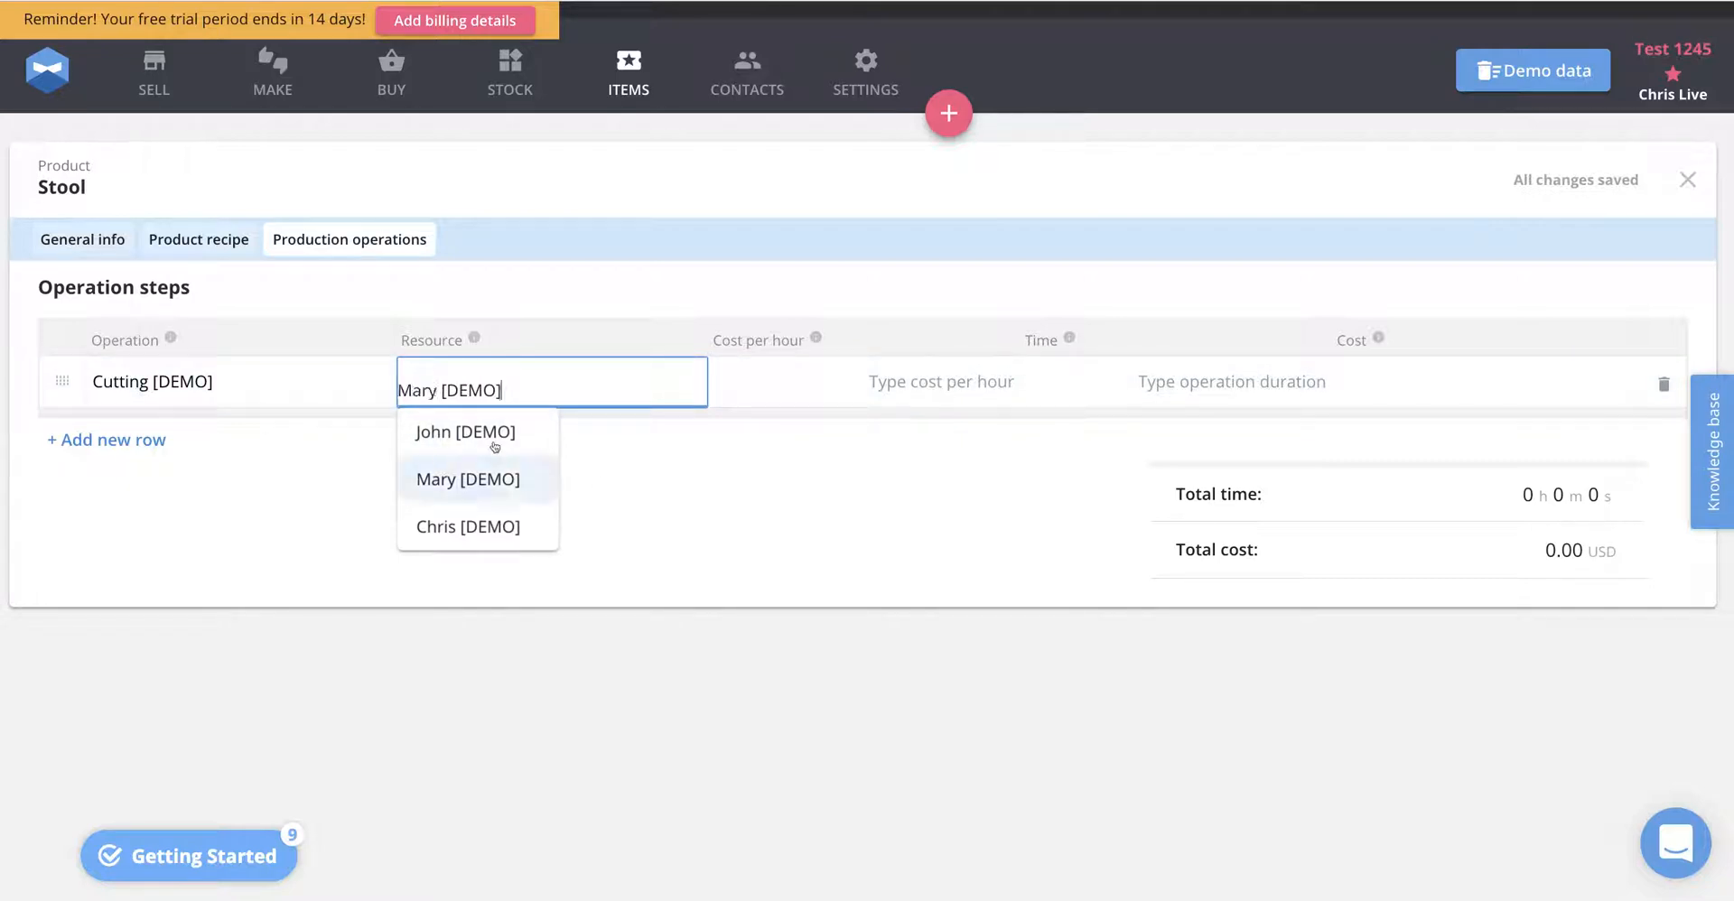
{"action": "left_click", "coordinate": [442, 439]}
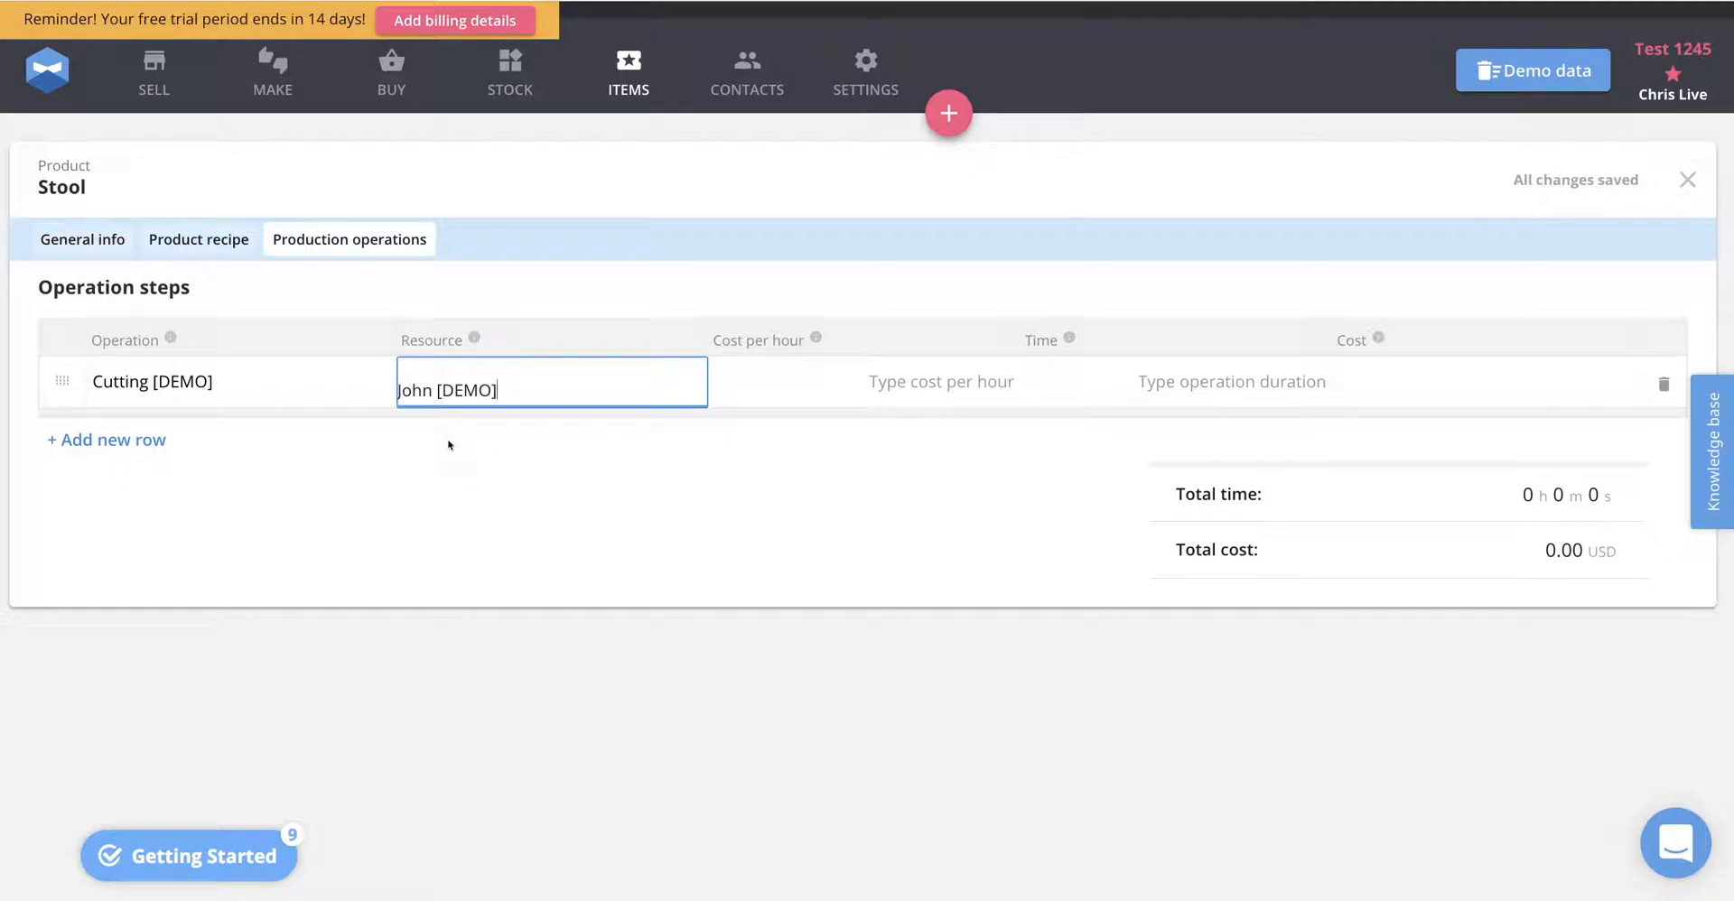
Set the cutting operation's cost to 10 USD per hour and its time to 1 h, and add a second operation row
{"action": "left_click", "coordinate": [840, 375]}
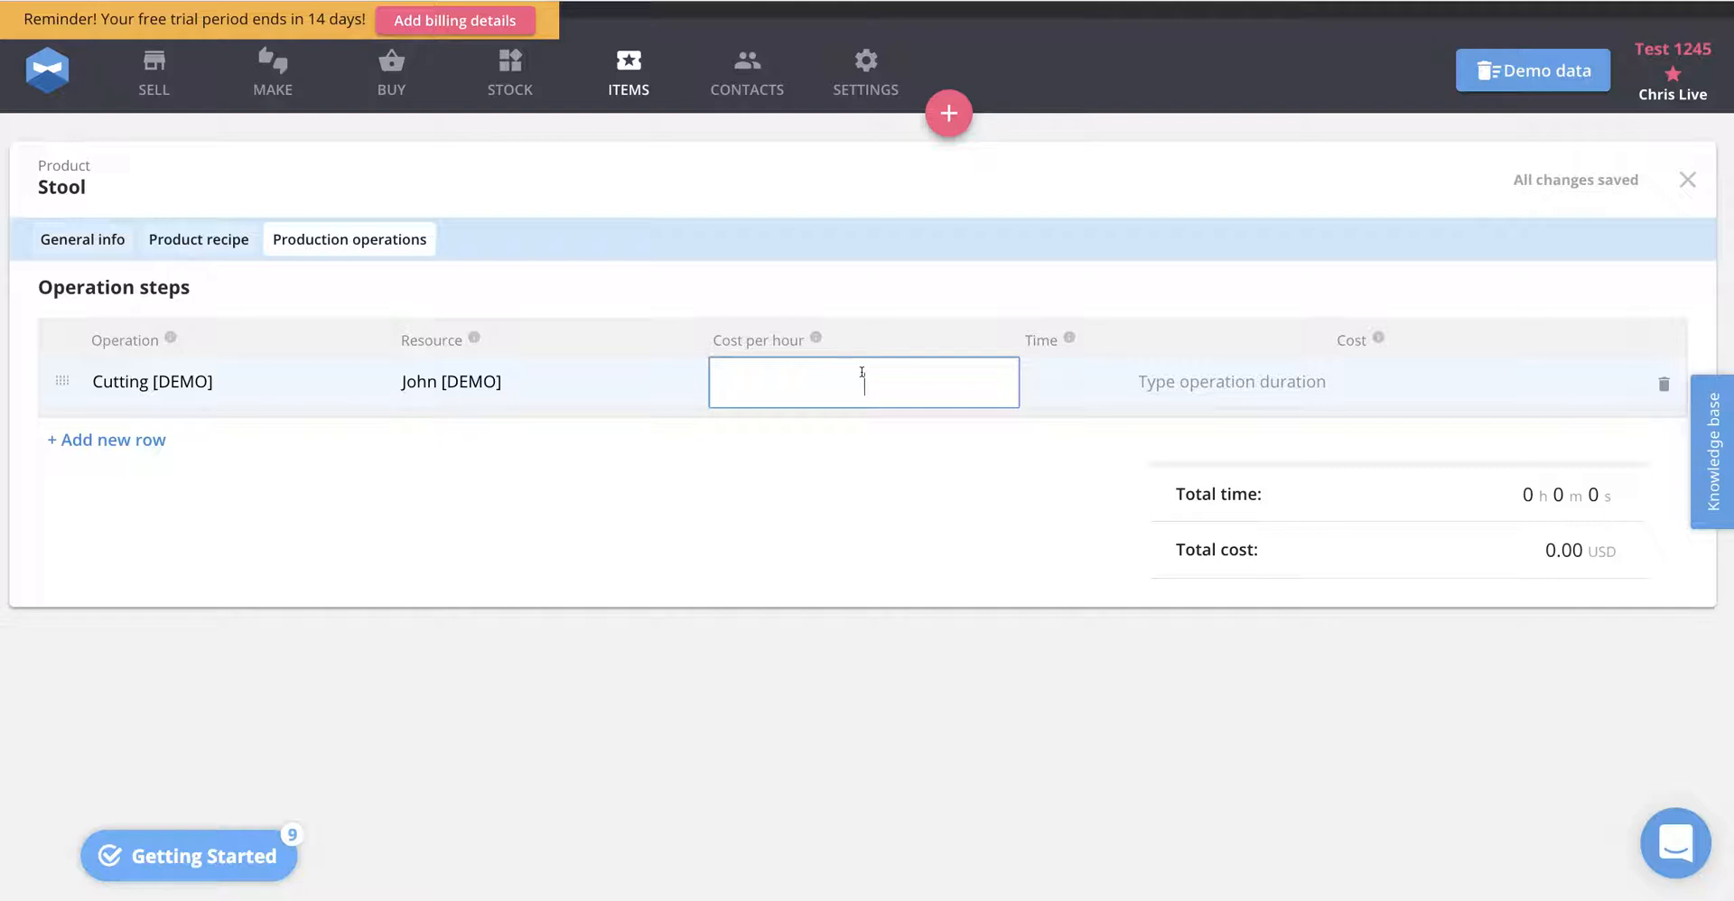
{"action": "type", "text": "10 USD"}
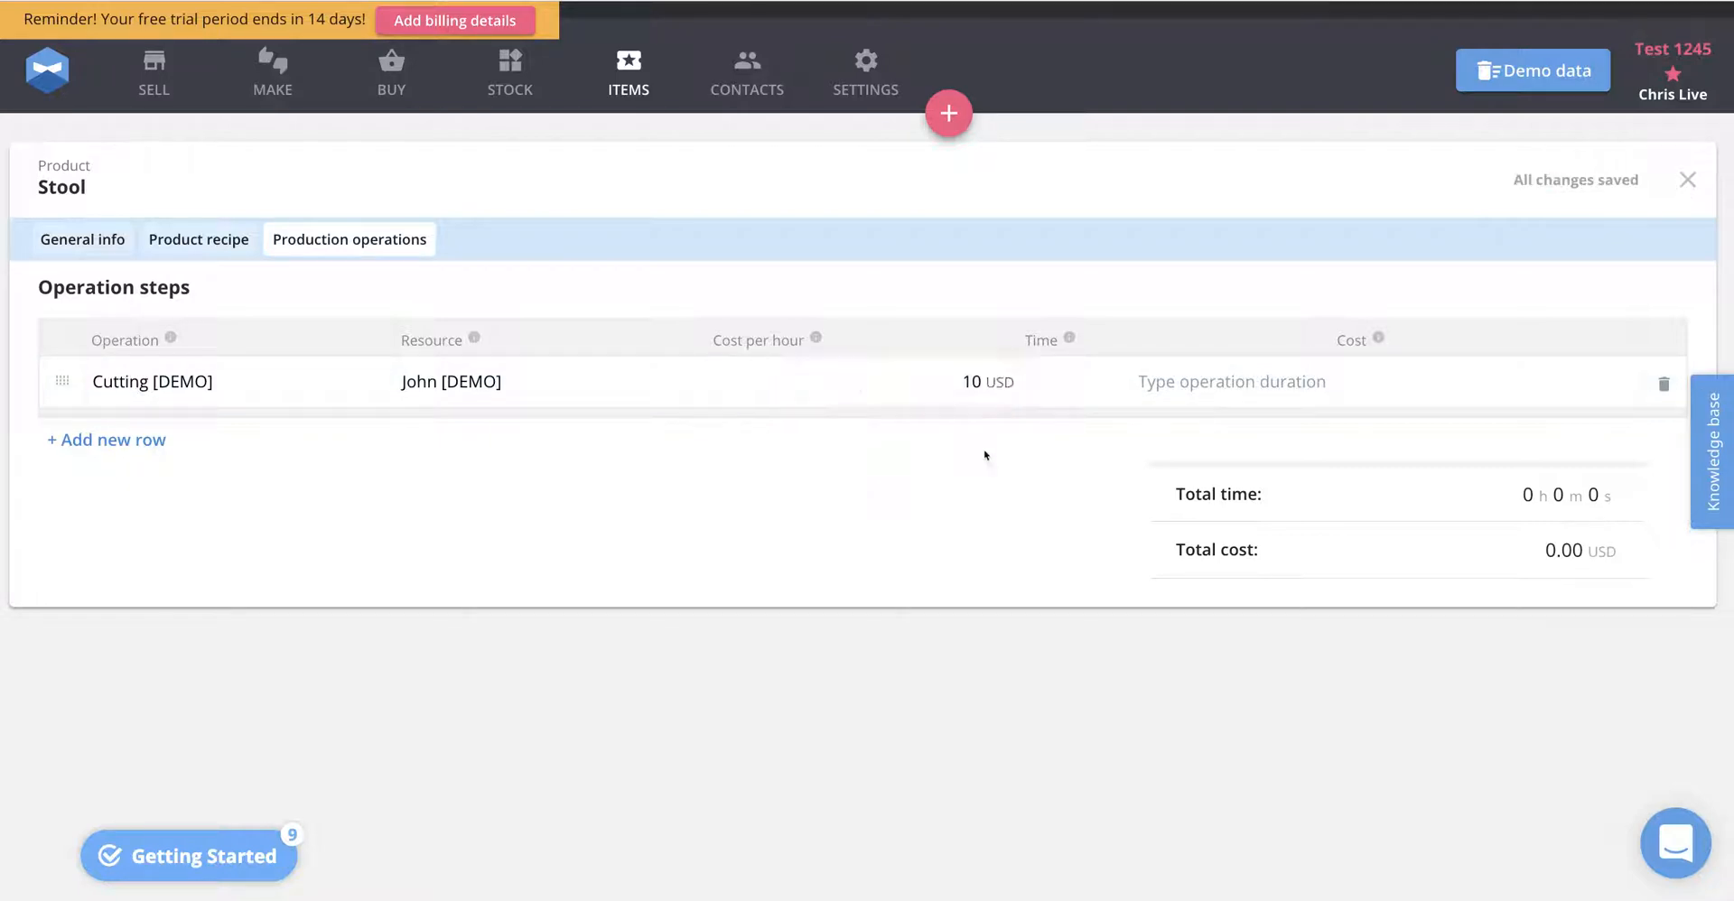
{"action": "left_click", "coordinate": [1127, 381]}
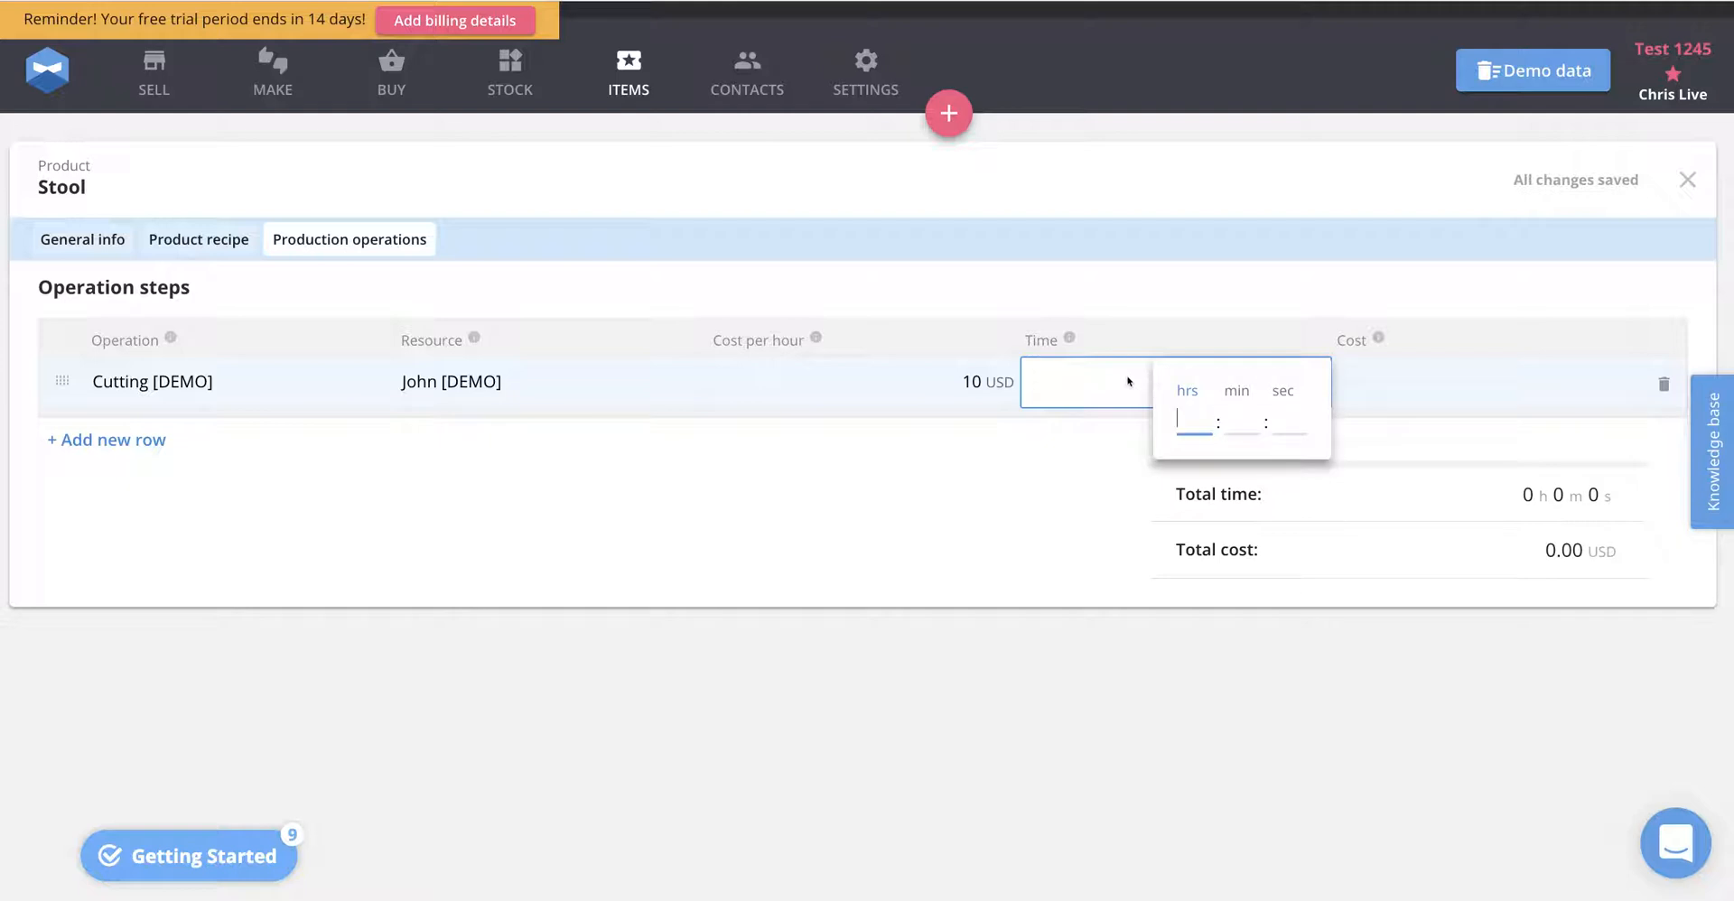
{"action": "type", "text": "1"}
{"action": "left_click", "coordinate": [987, 506]}
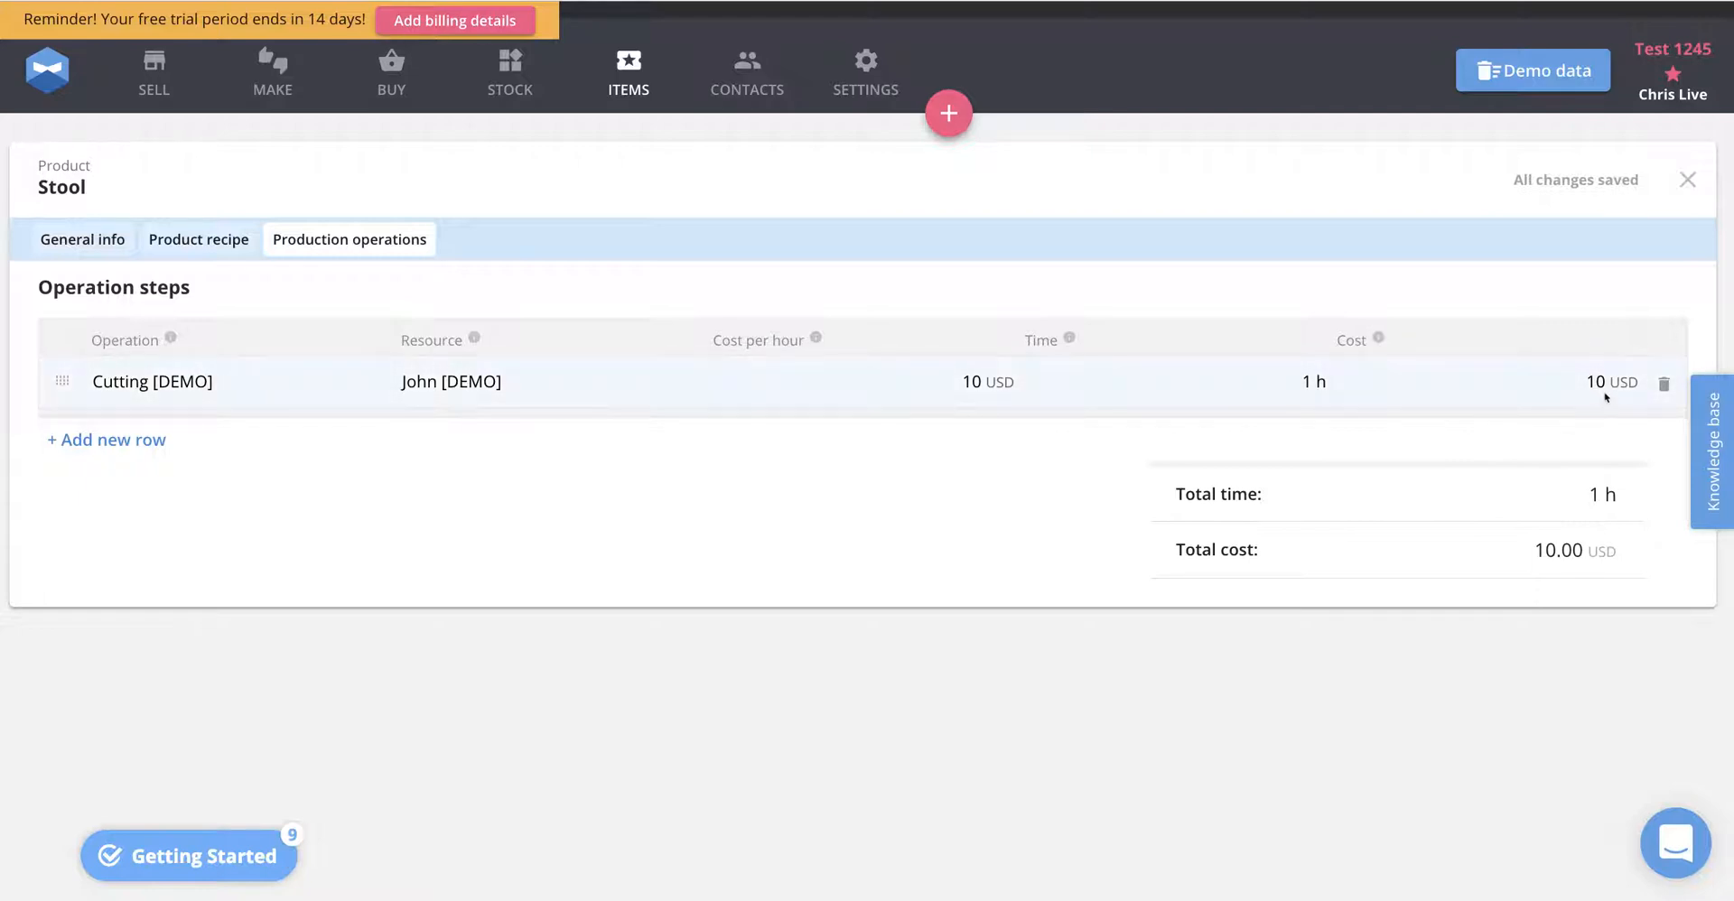
{"action": "left_click", "coordinate": [95, 441]}
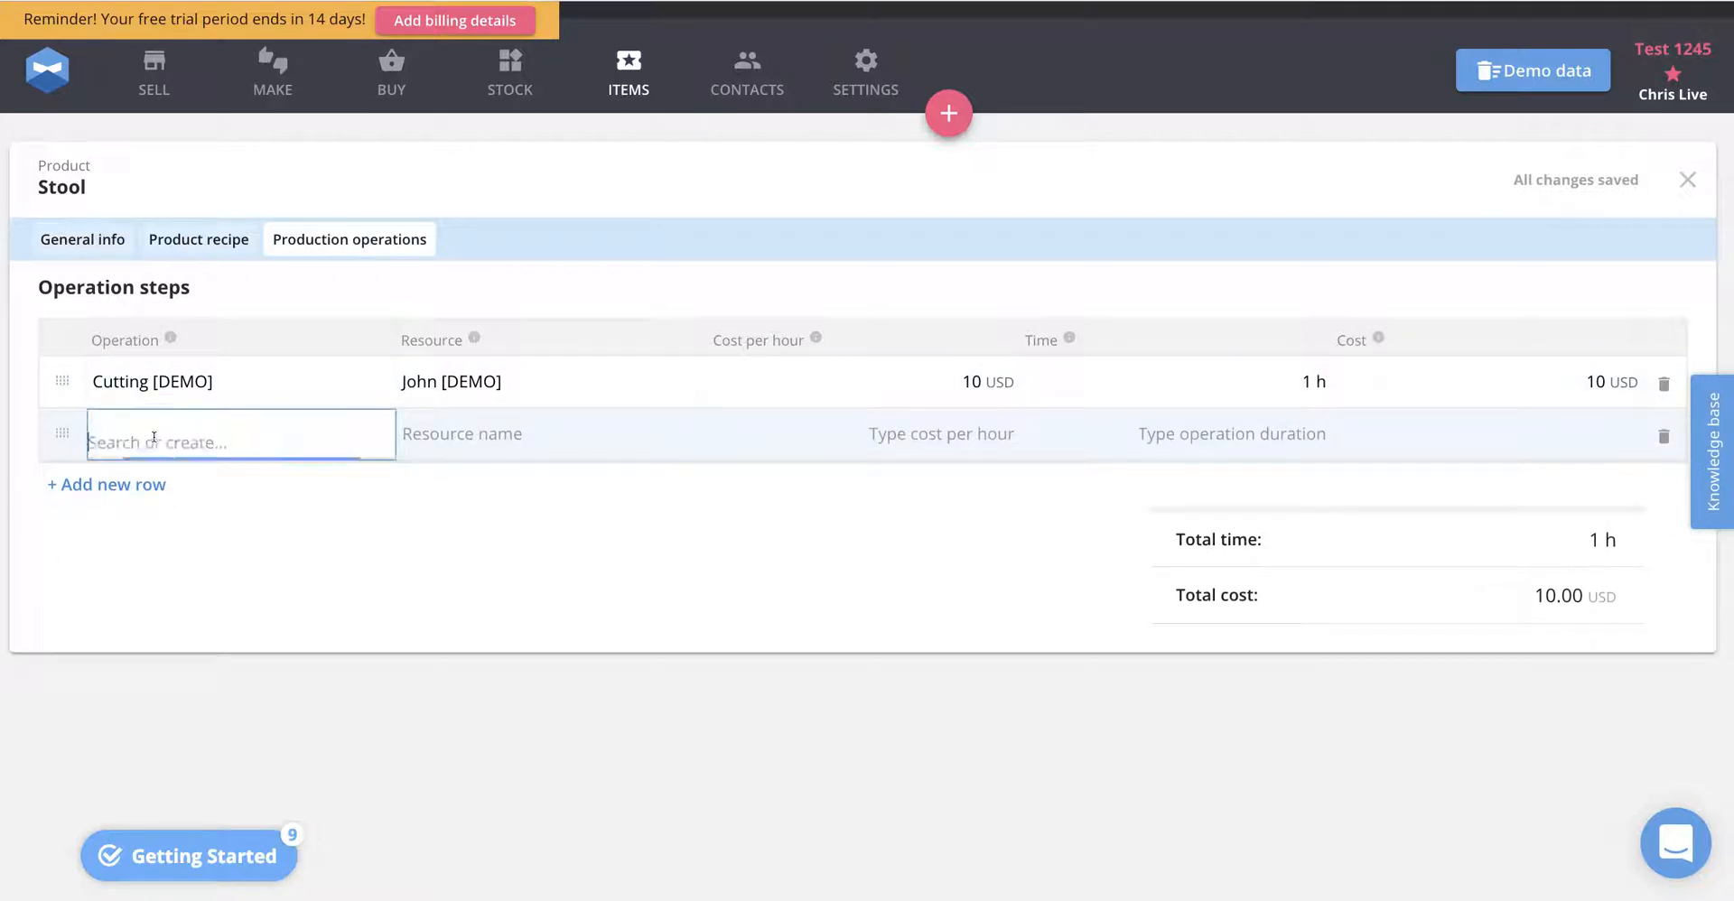
{"action": "type", "text": "Paint"}
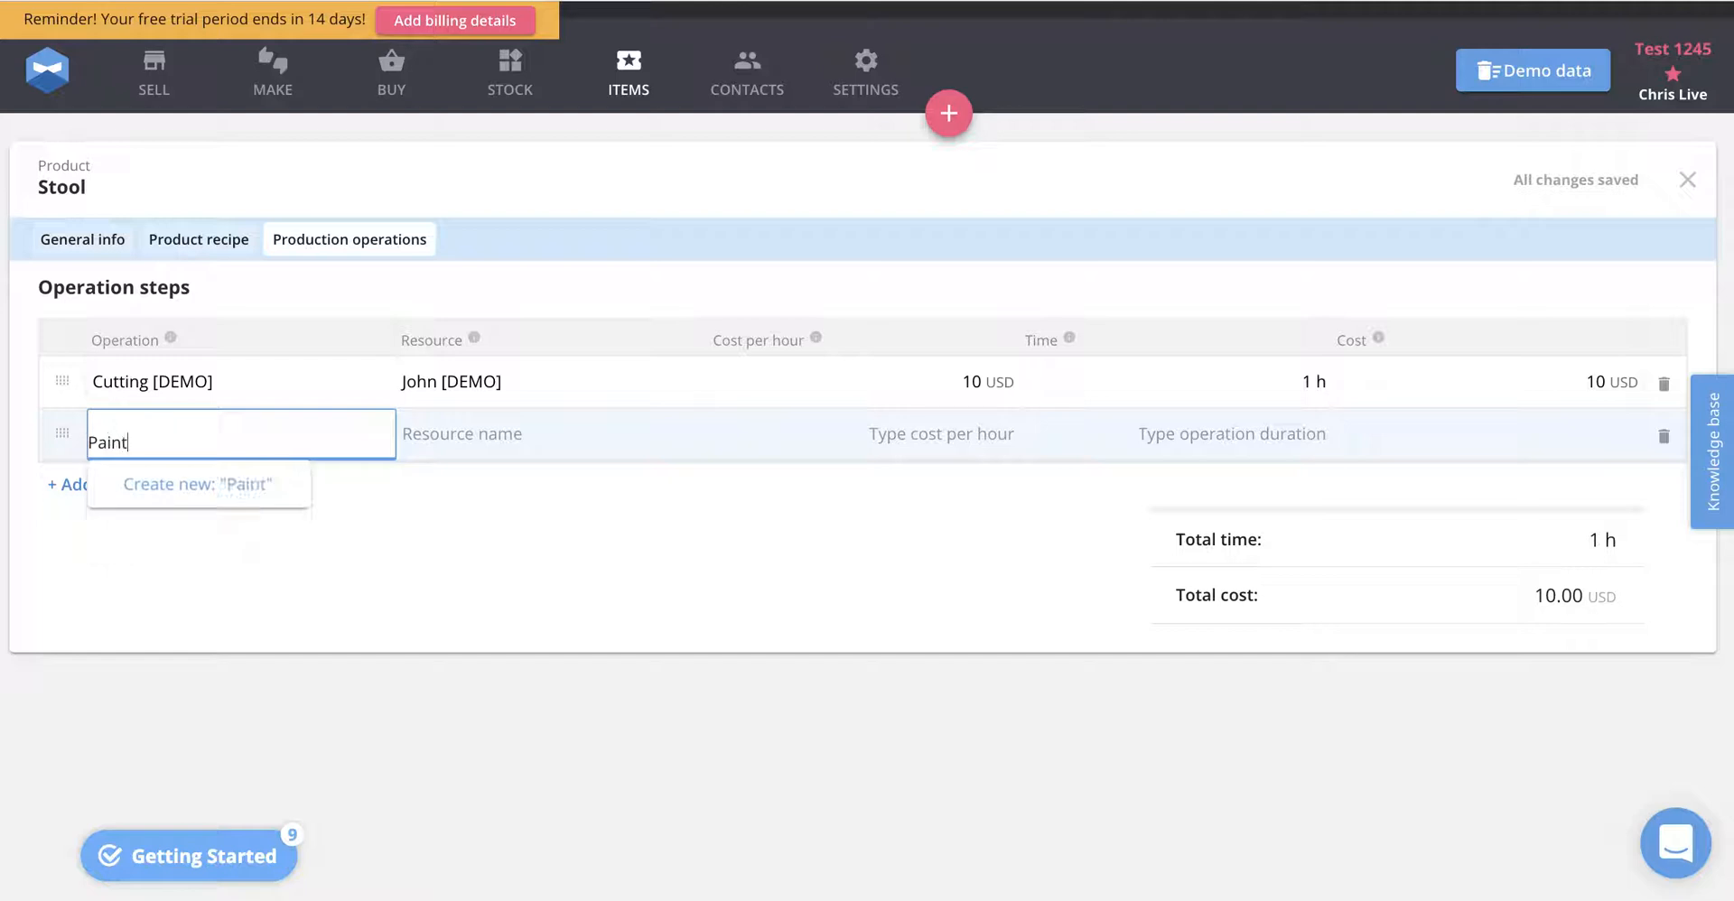
{"action": "key", "text": "BackSpace"}
{"action": "key", "text": "BackSpace"}
{"action": "key", "text": "BackSpace"}
{"action": "key", "text": "BackSpace"}
{"action": "key", "text": "BackSpace"}
Set the second operation to Assembly [DEMO] and assign the second listed demo worker as its resource
{"action": "type", "text": "Assembly"}
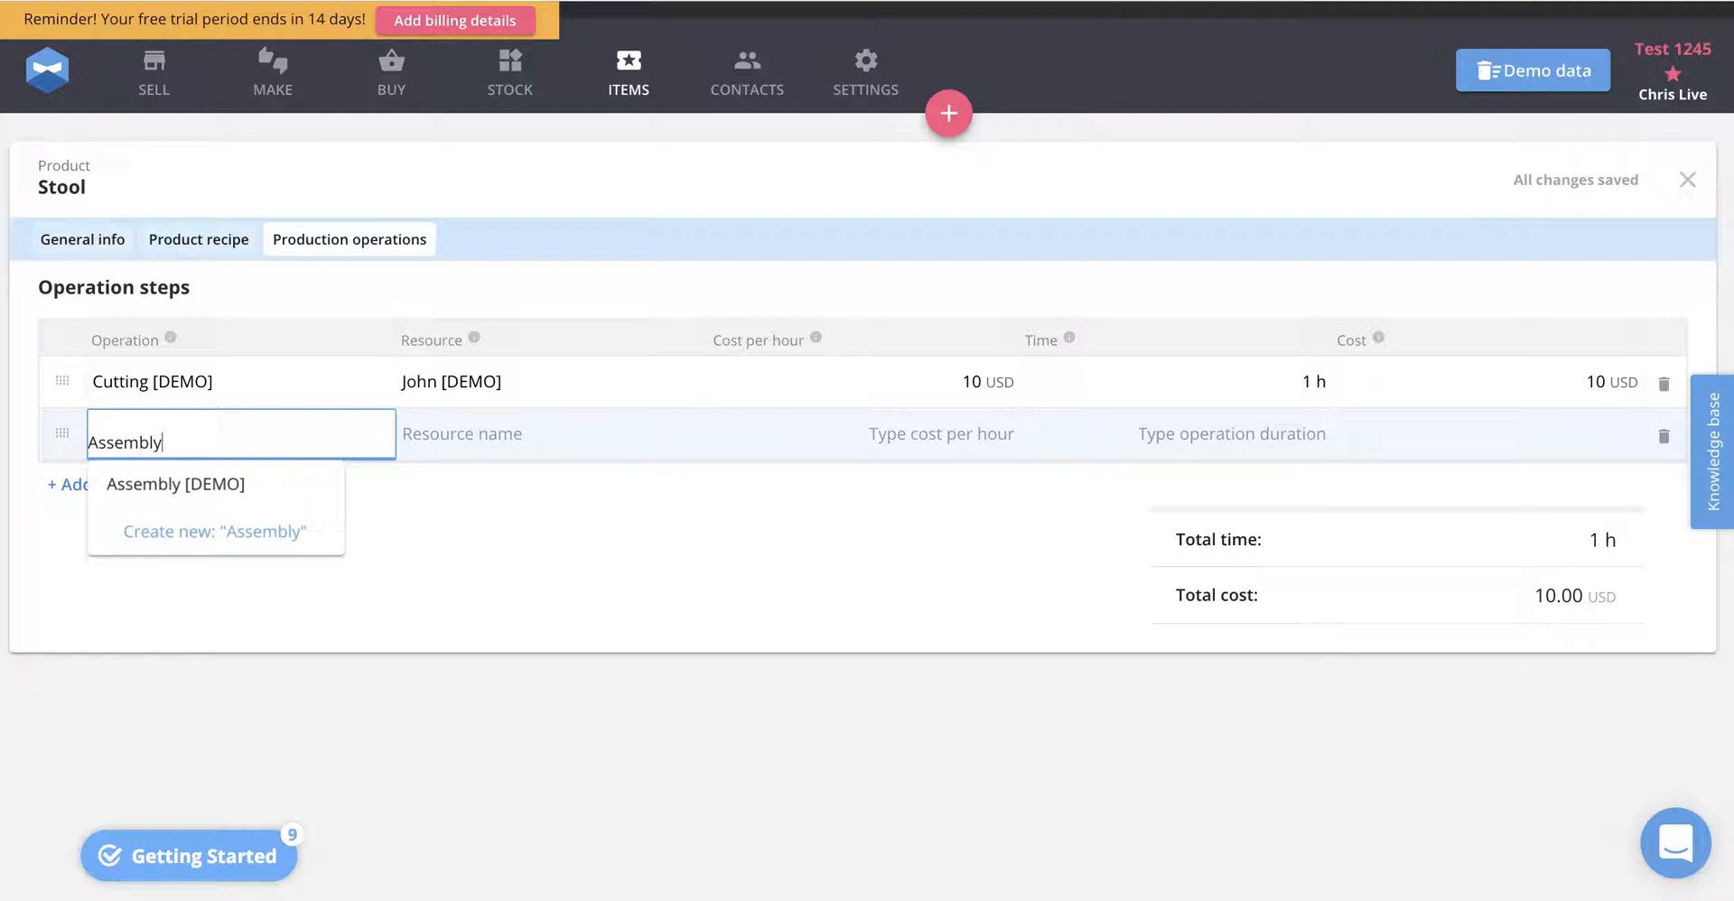
{"action": "key", "text": "Return"}
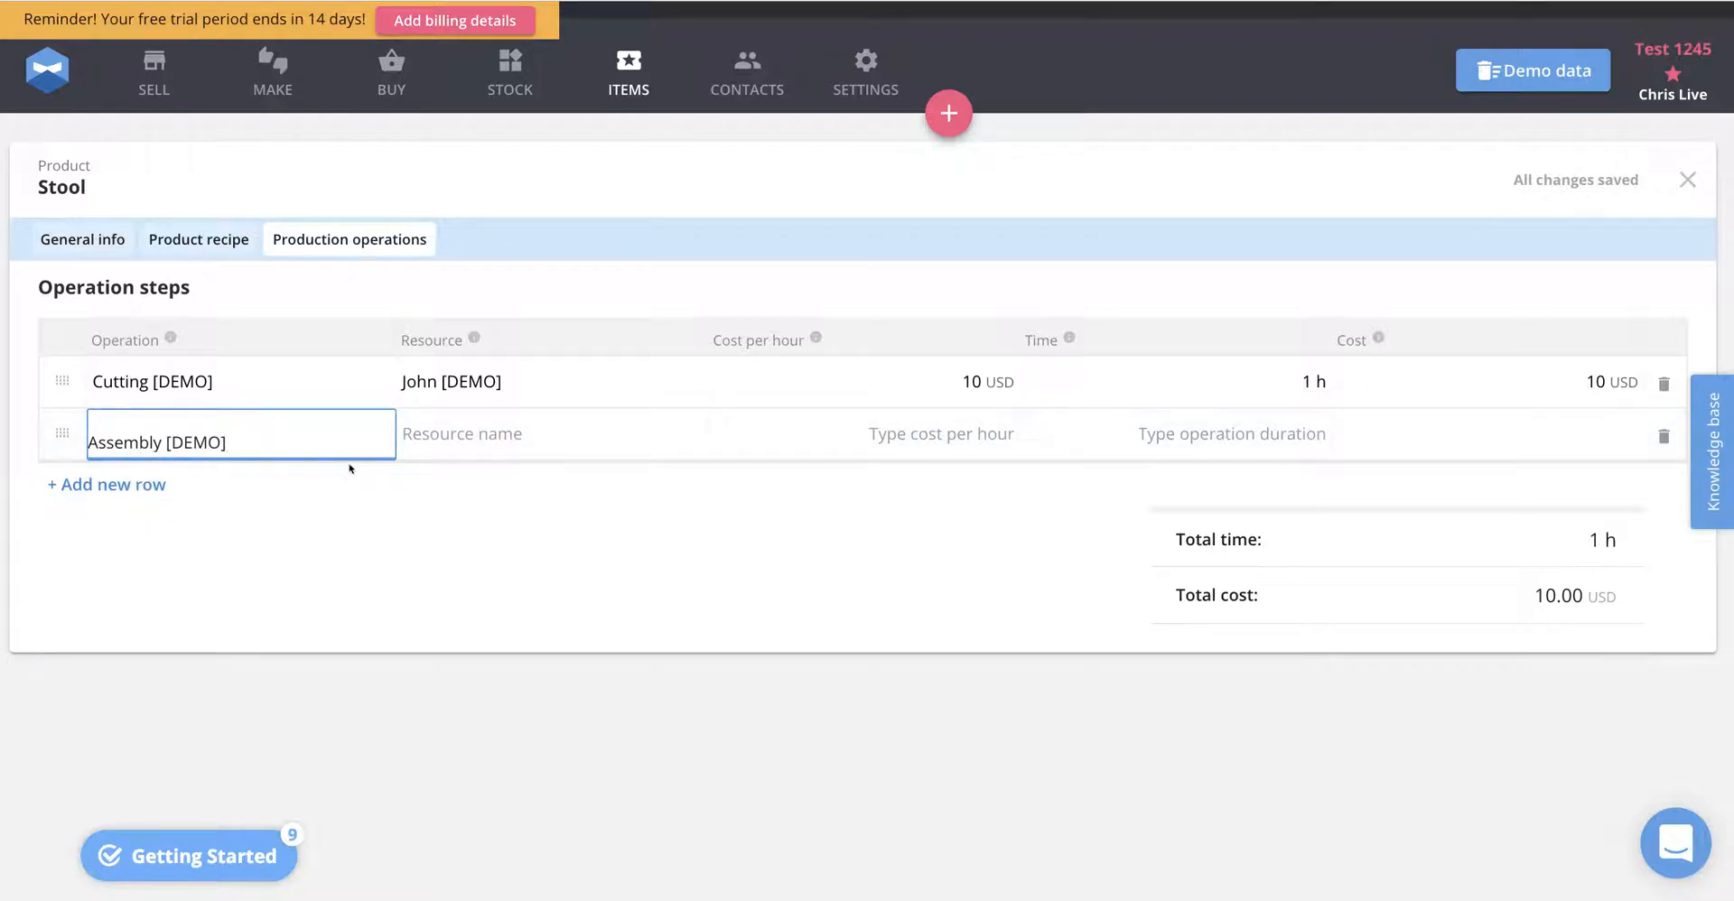
{"action": "left_click", "coordinate": [463, 430]}
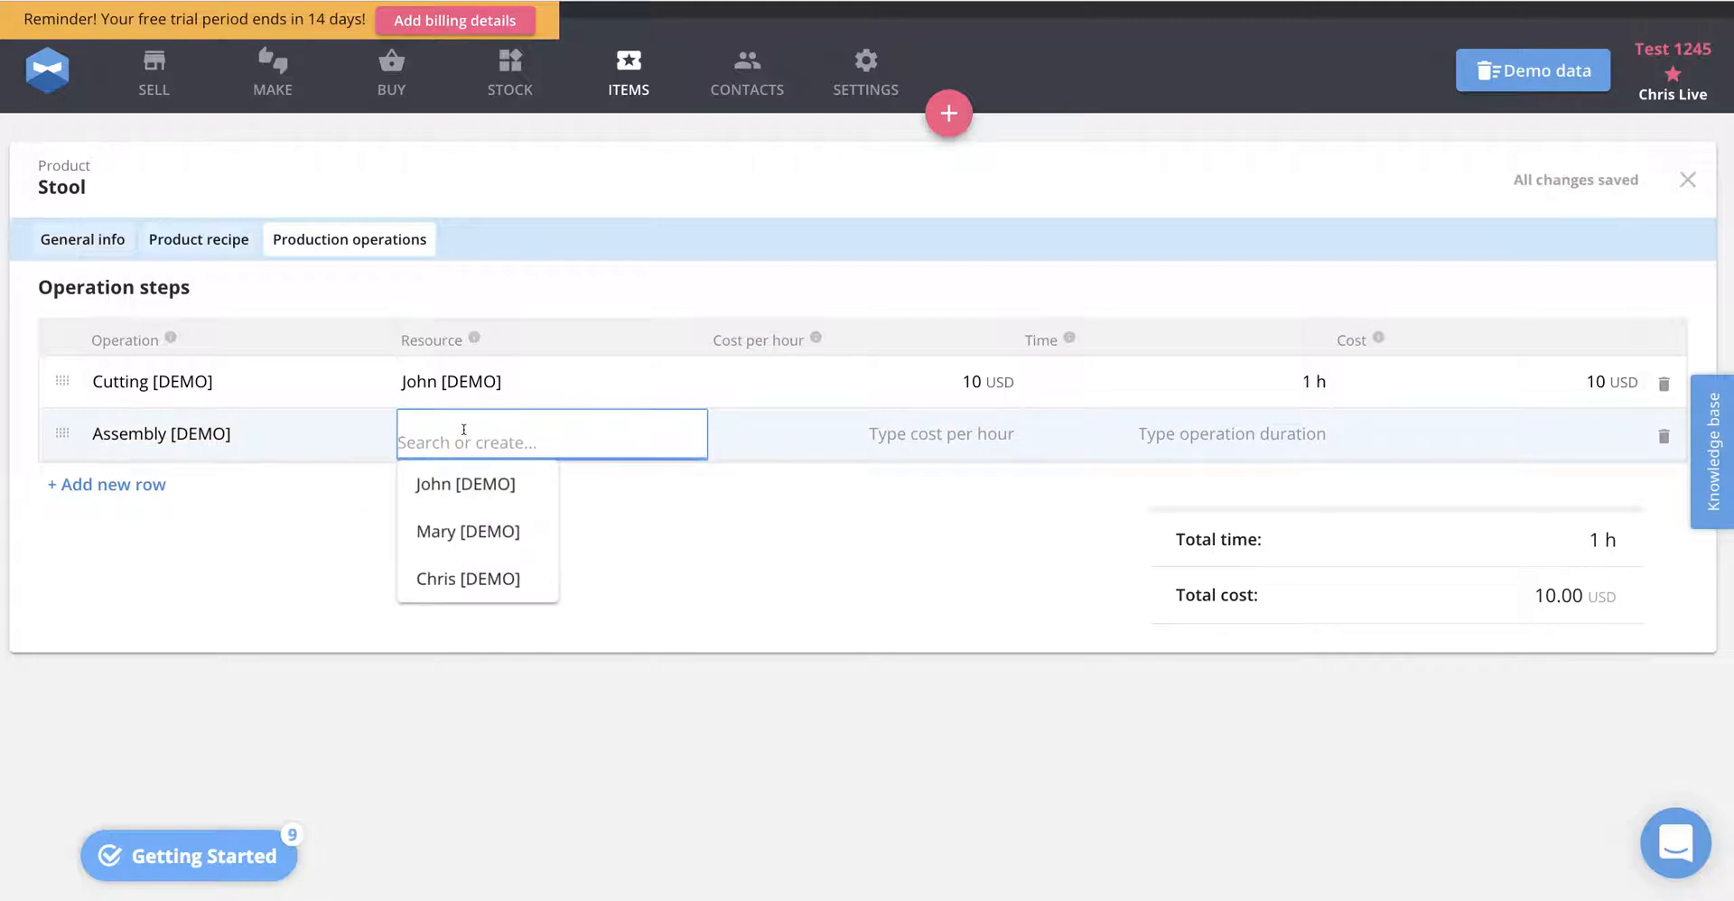
{"action": "left_click", "coordinate": [440, 531]}
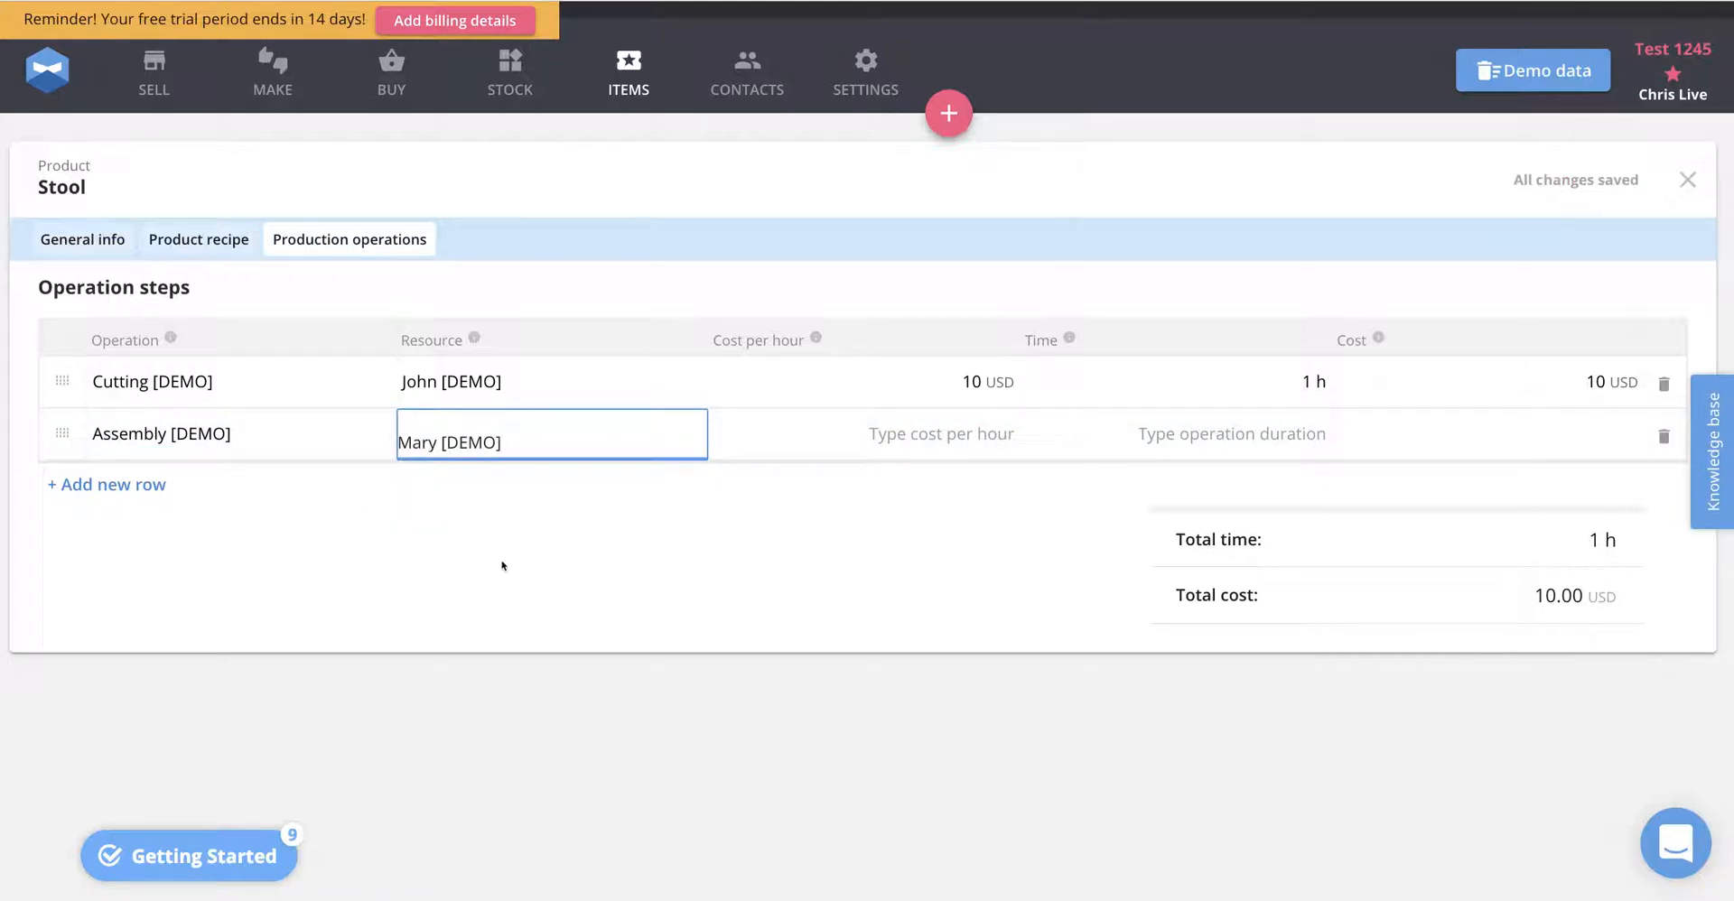
Set the assembly operation's cost to 10 USD per hour and its time to 20 minutes
{"action": "left_click", "coordinate": [869, 435]}
{"action": "type", "text": "1"}
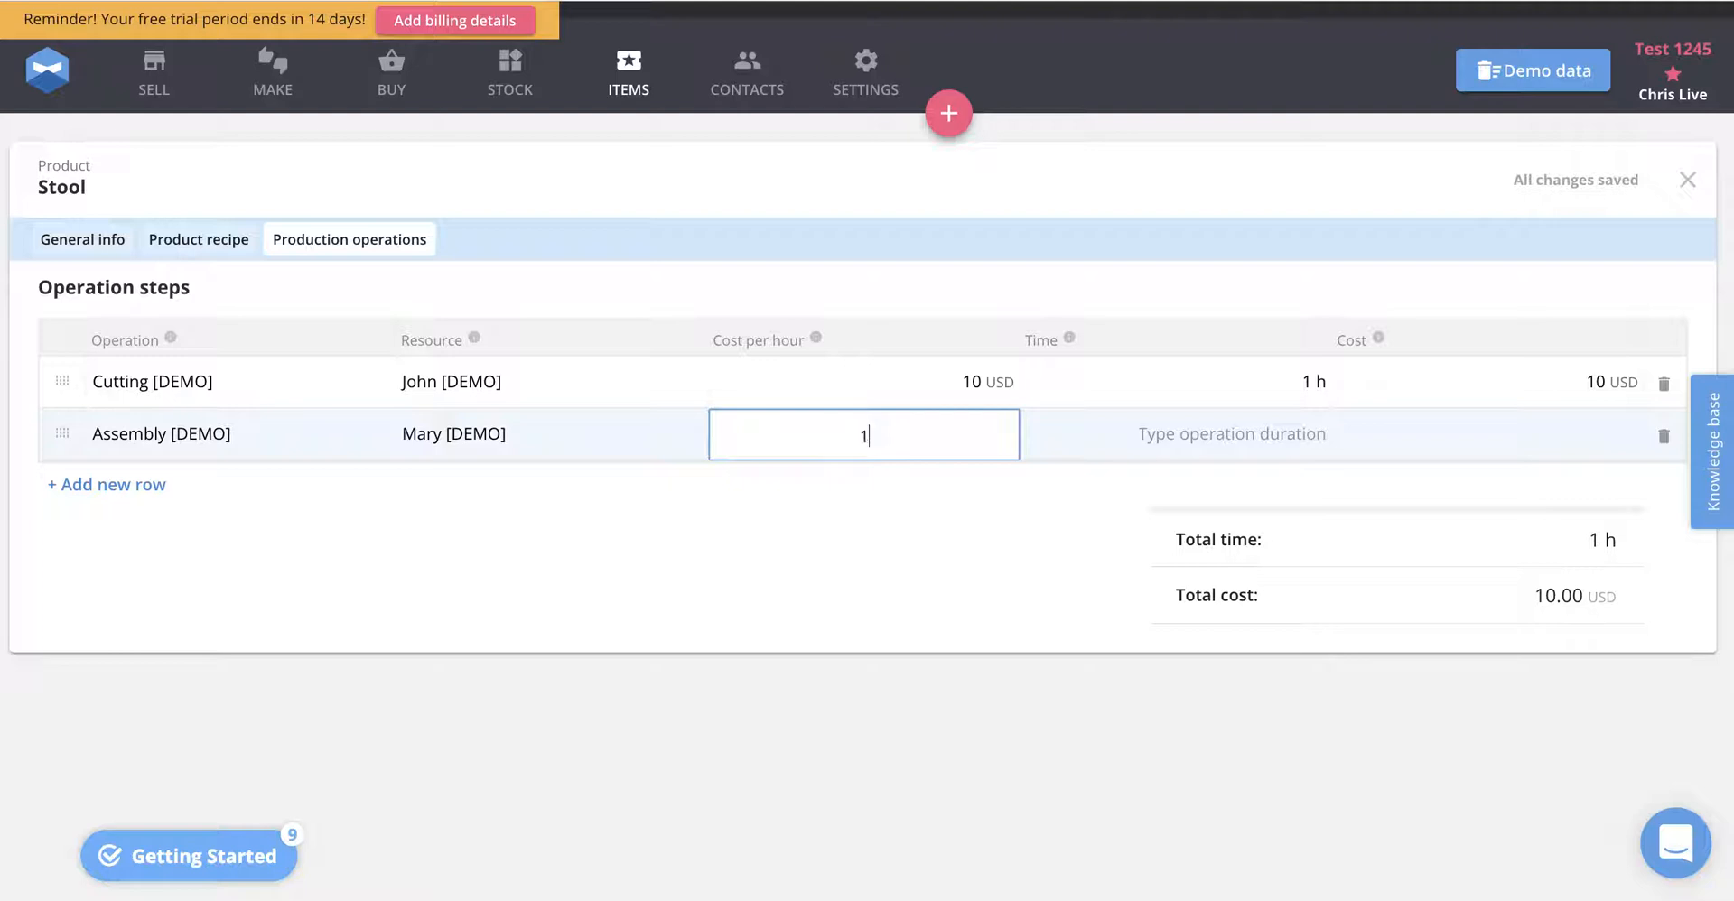
{"action": "type", "text": "0"}
{"action": "left_click", "coordinate": [1134, 449]}
{"action": "left_click", "coordinate": [1241, 473]}
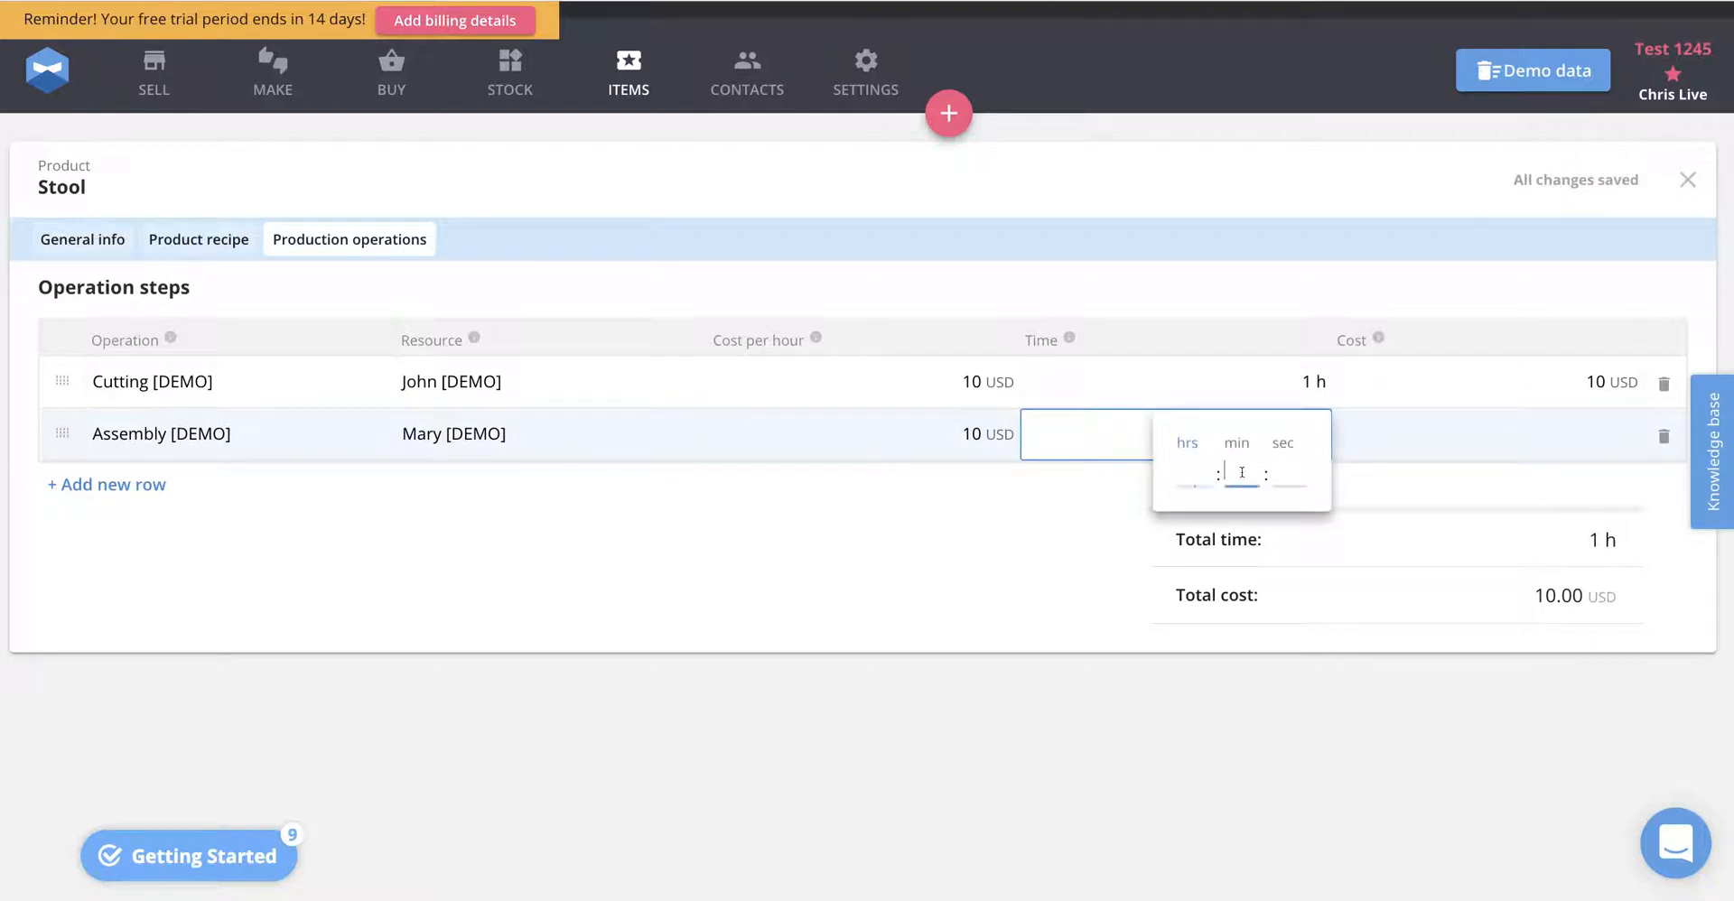
{"action": "type", "text": "20"}
{"action": "left_click", "coordinate": [976, 533]}
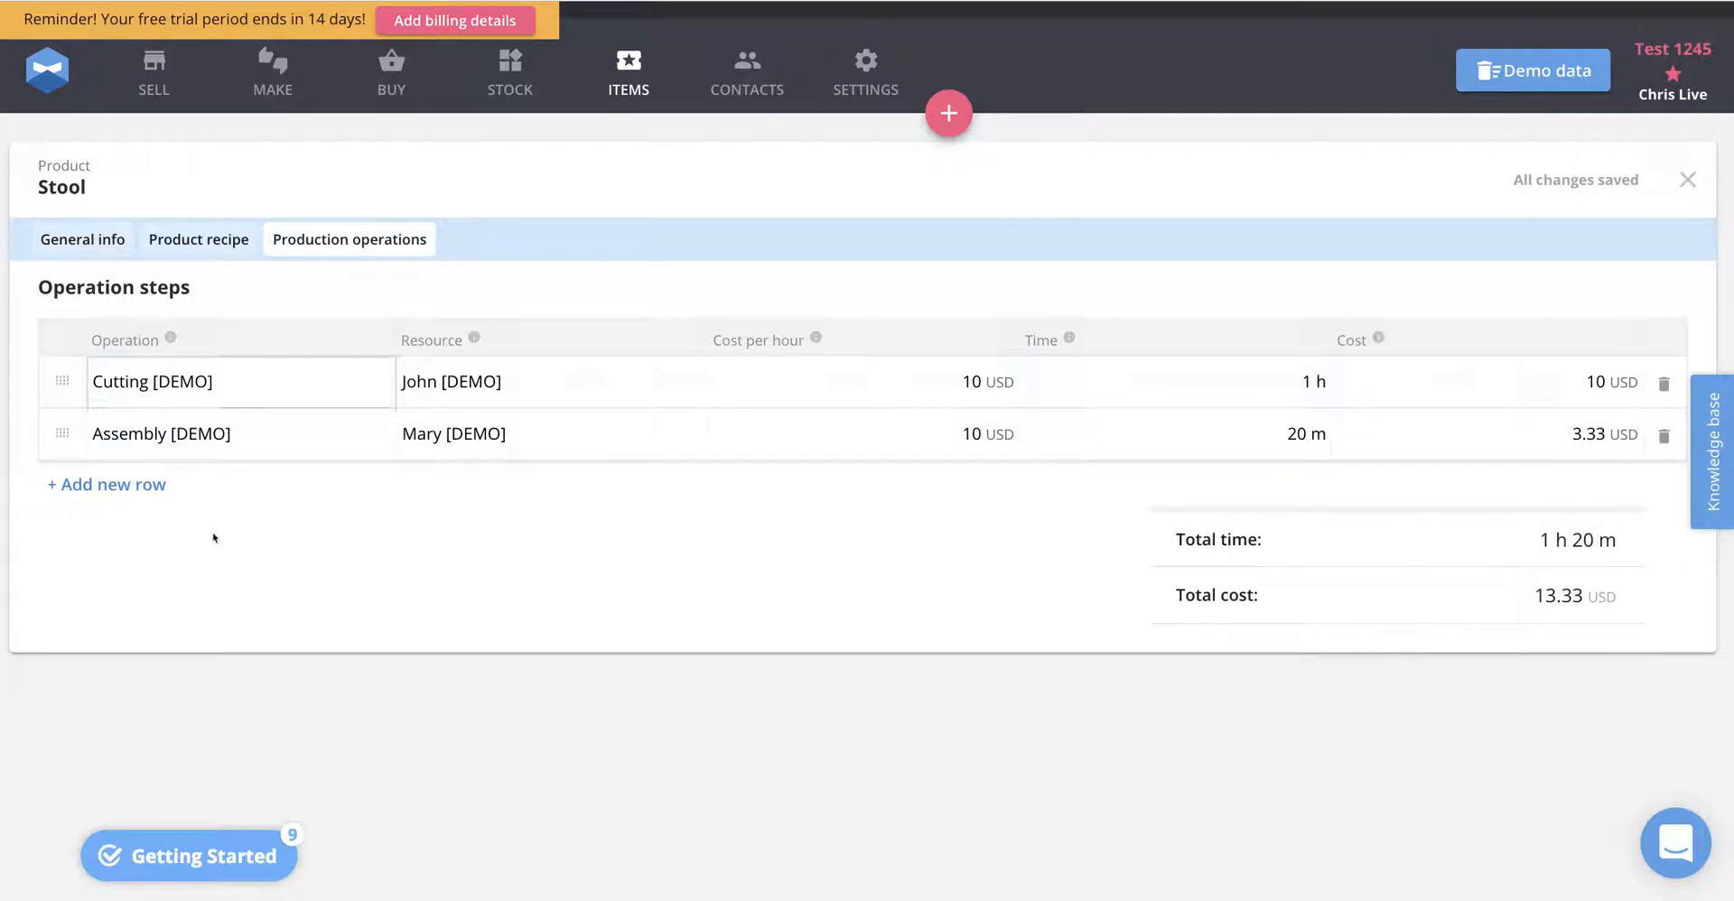
Return to the Stool's general info to review the ingredients and operations costs of both variants
{"action": "left_click", "coordinate": [55, 242]}
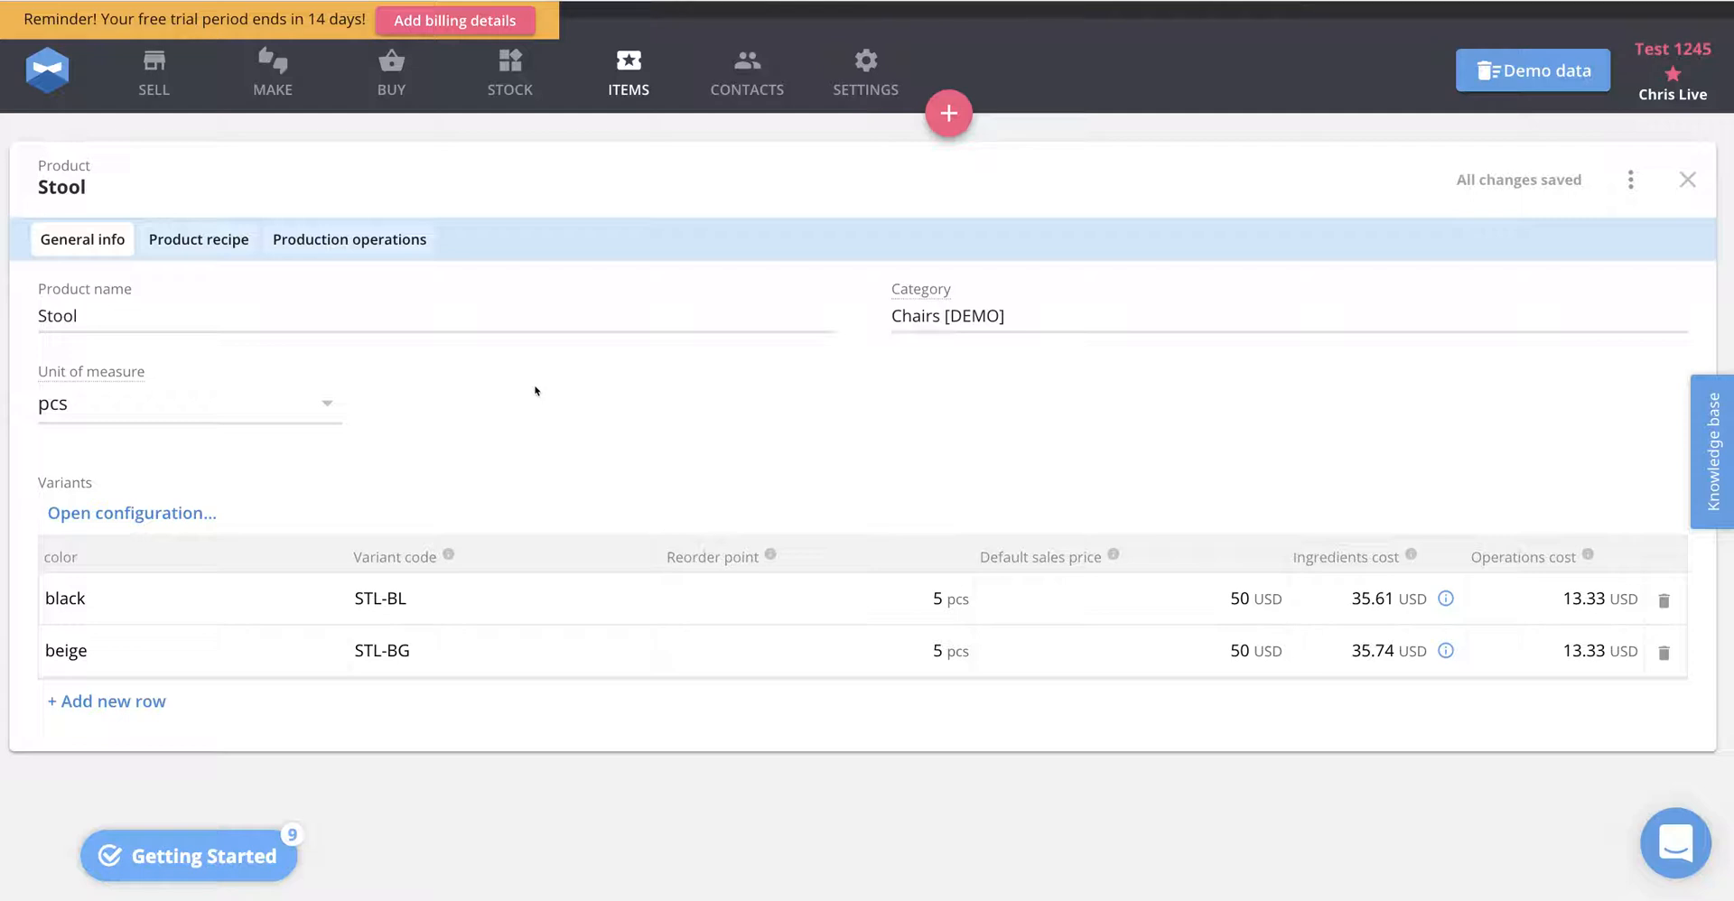
Create a new material card and name the material Wood Screws
{"action": "left_click", "coordinate": [950, 123]}
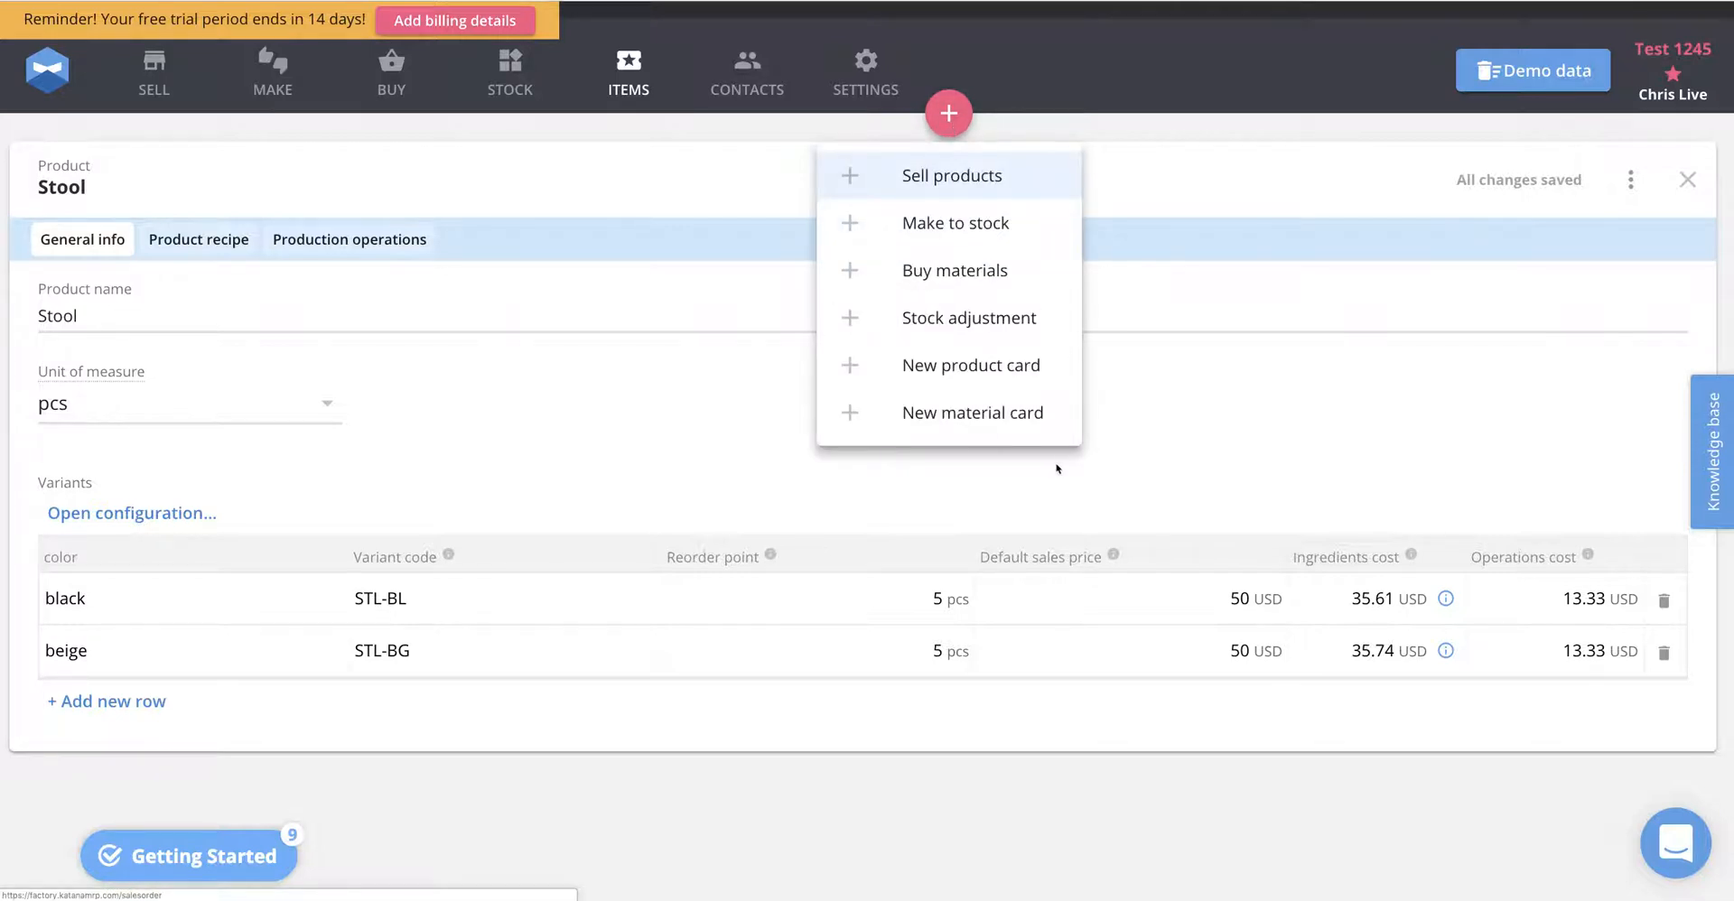
{"action": "left_click", "coordinate": [935, 416]}
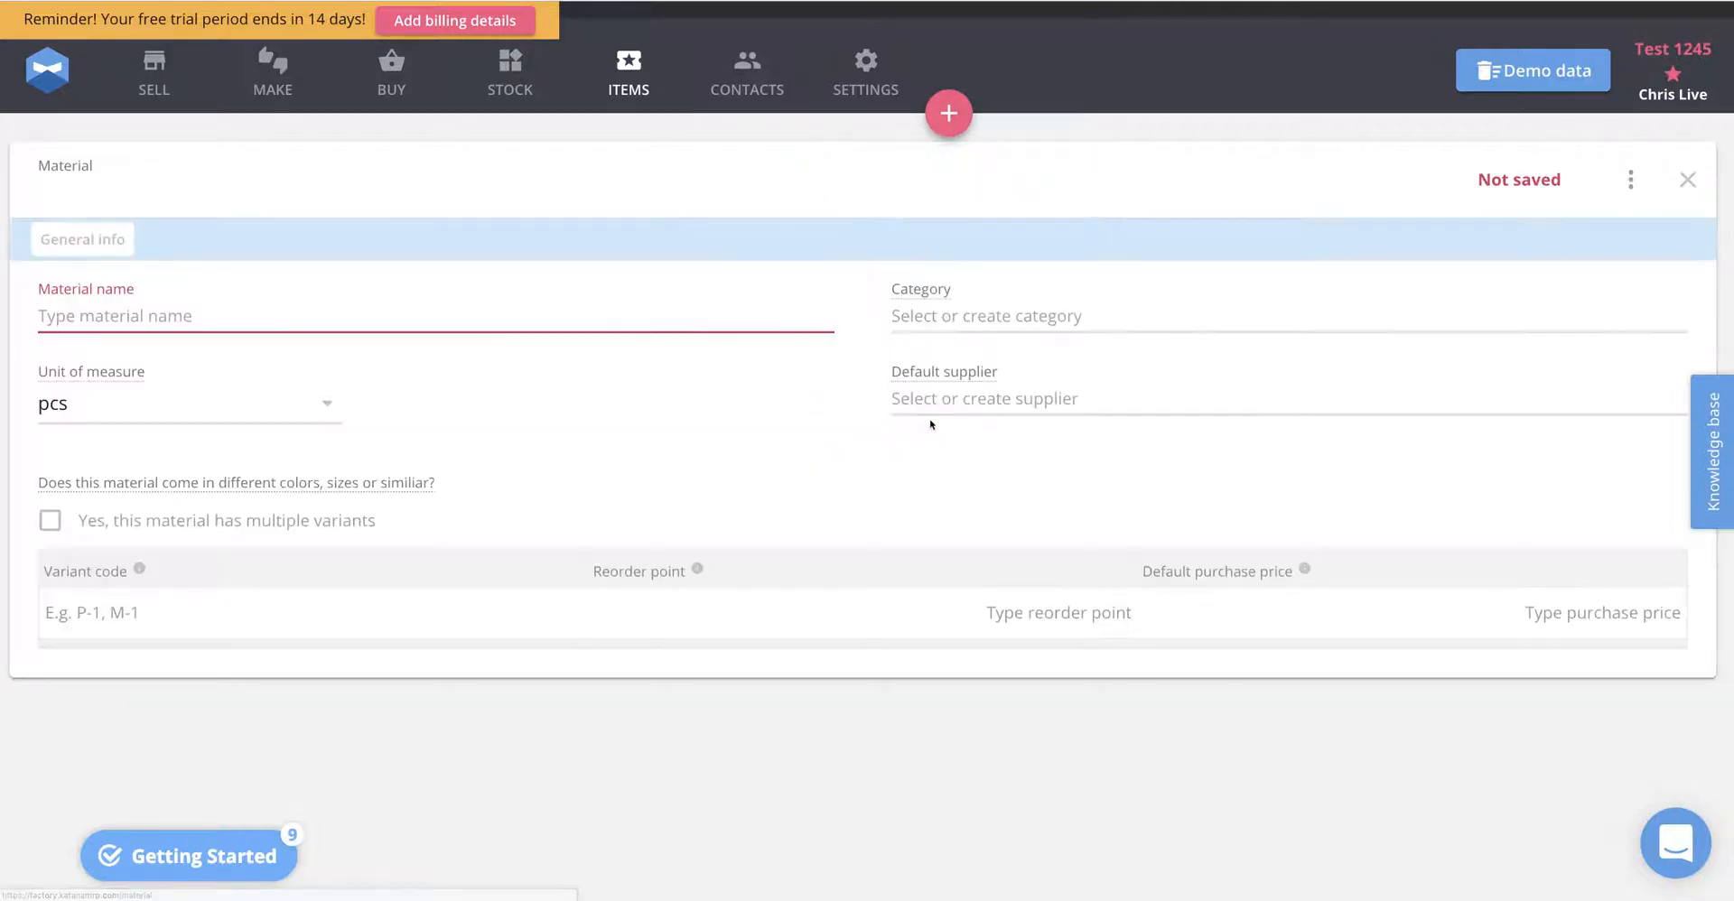
{"action": "left_click", "coordinate": [62, 320]}
{"action": "type", "text": "W"}
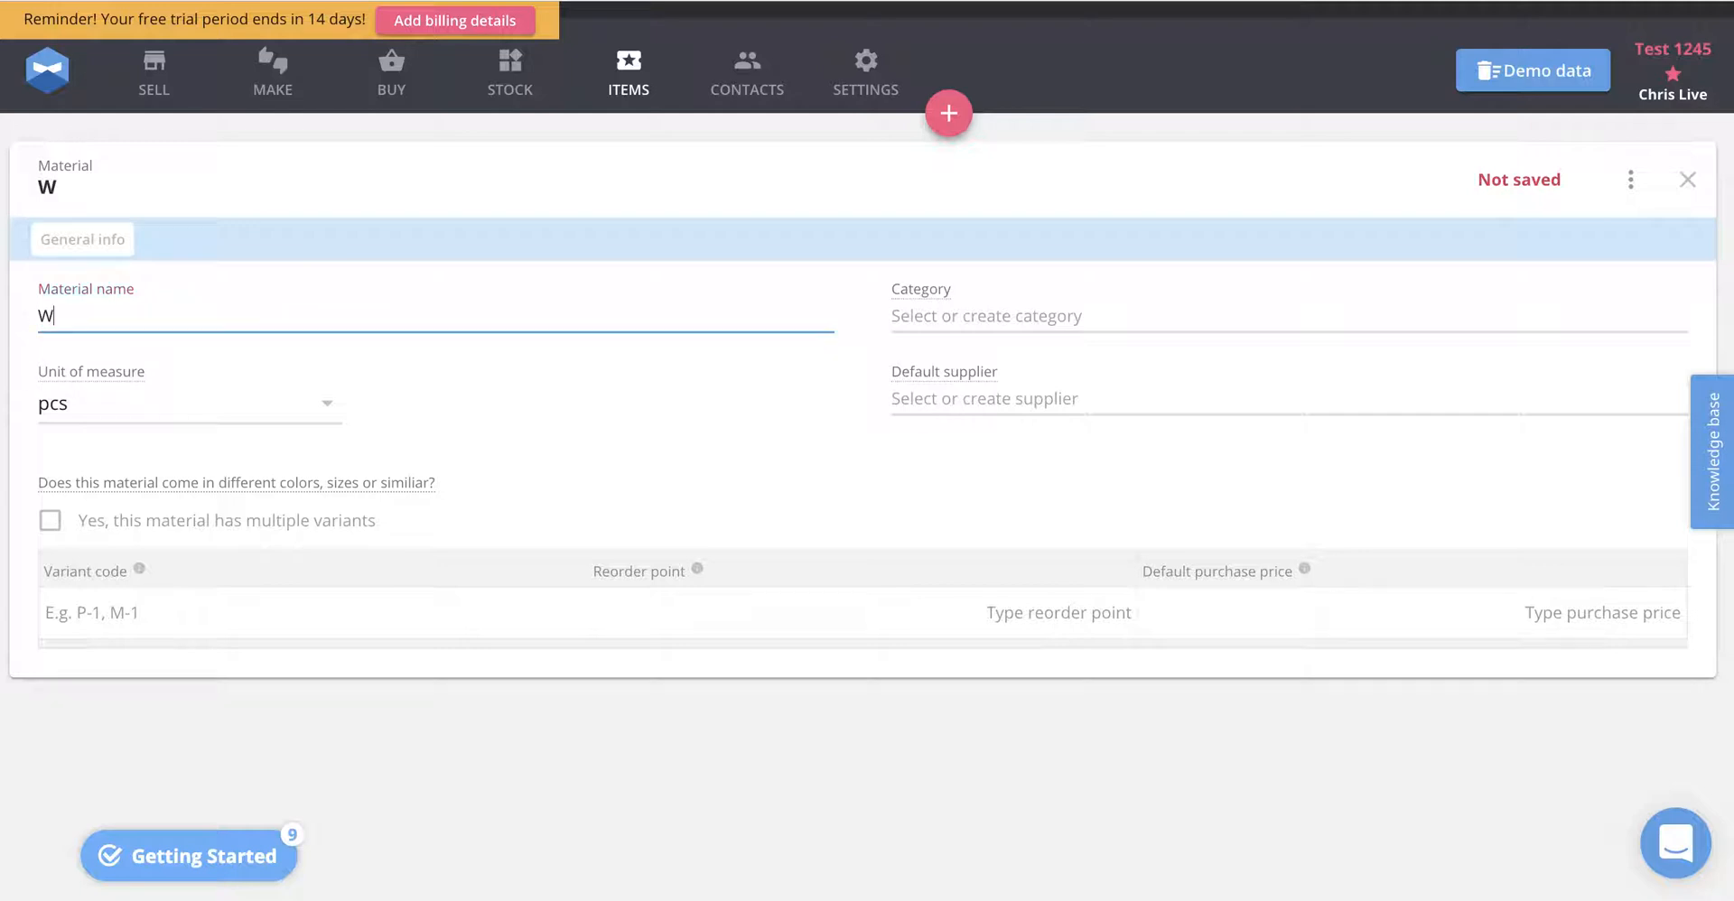
{"action": "type", "text": "ood Screws"}
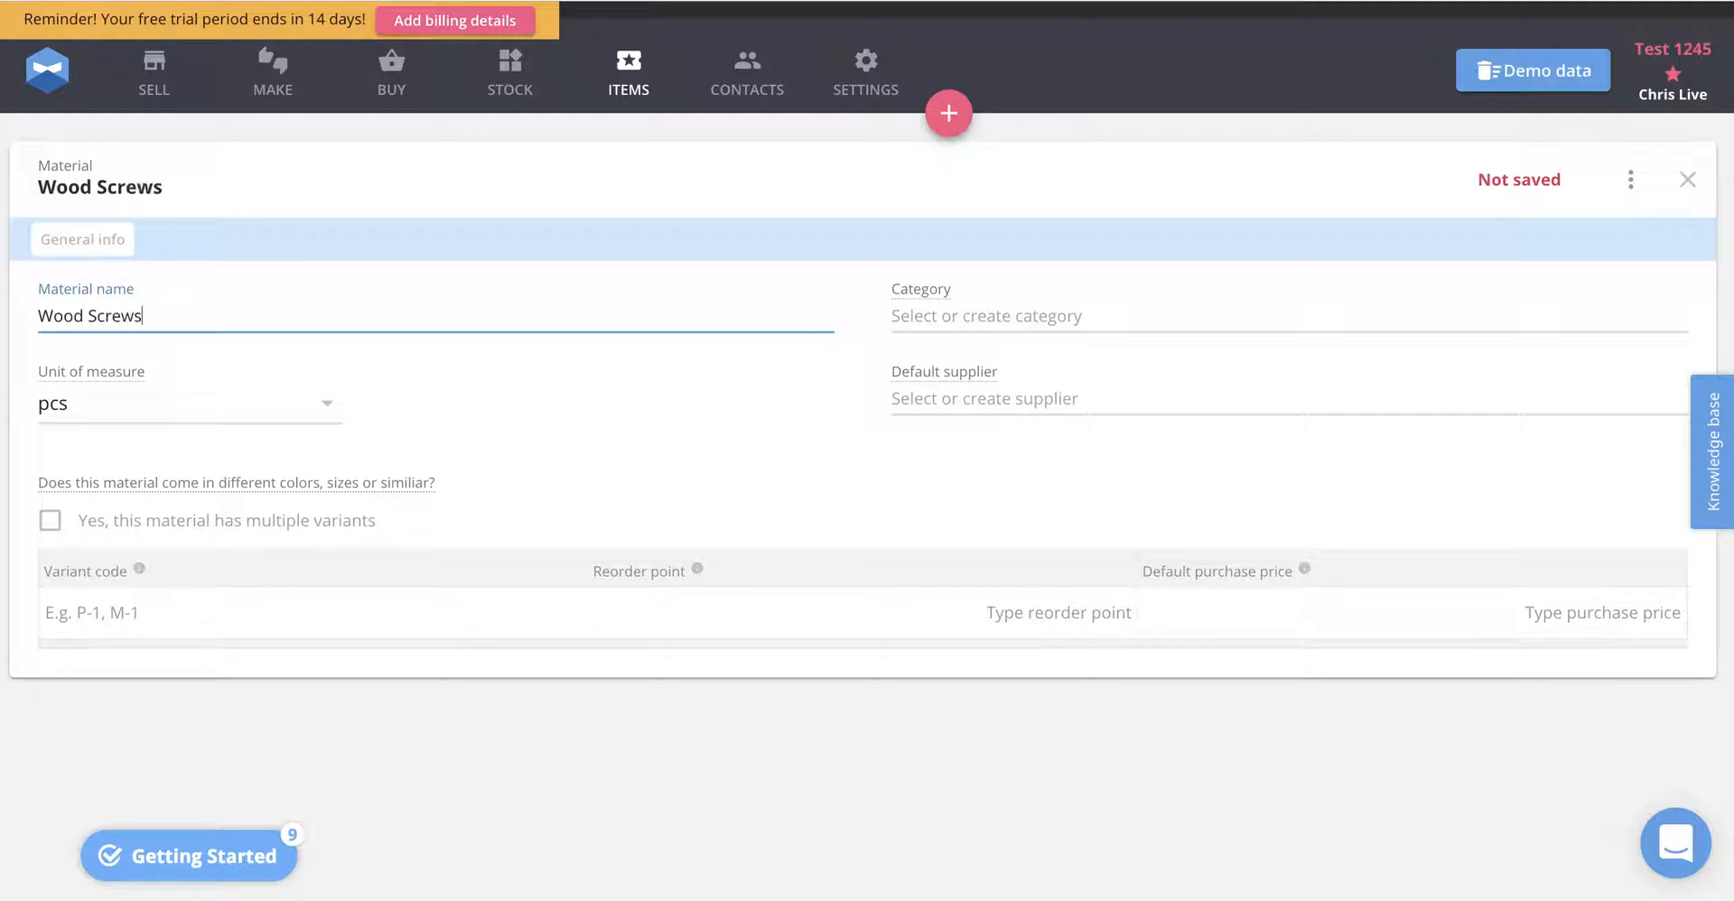
{"action": "left_click", "coordinate": [789, 472]}
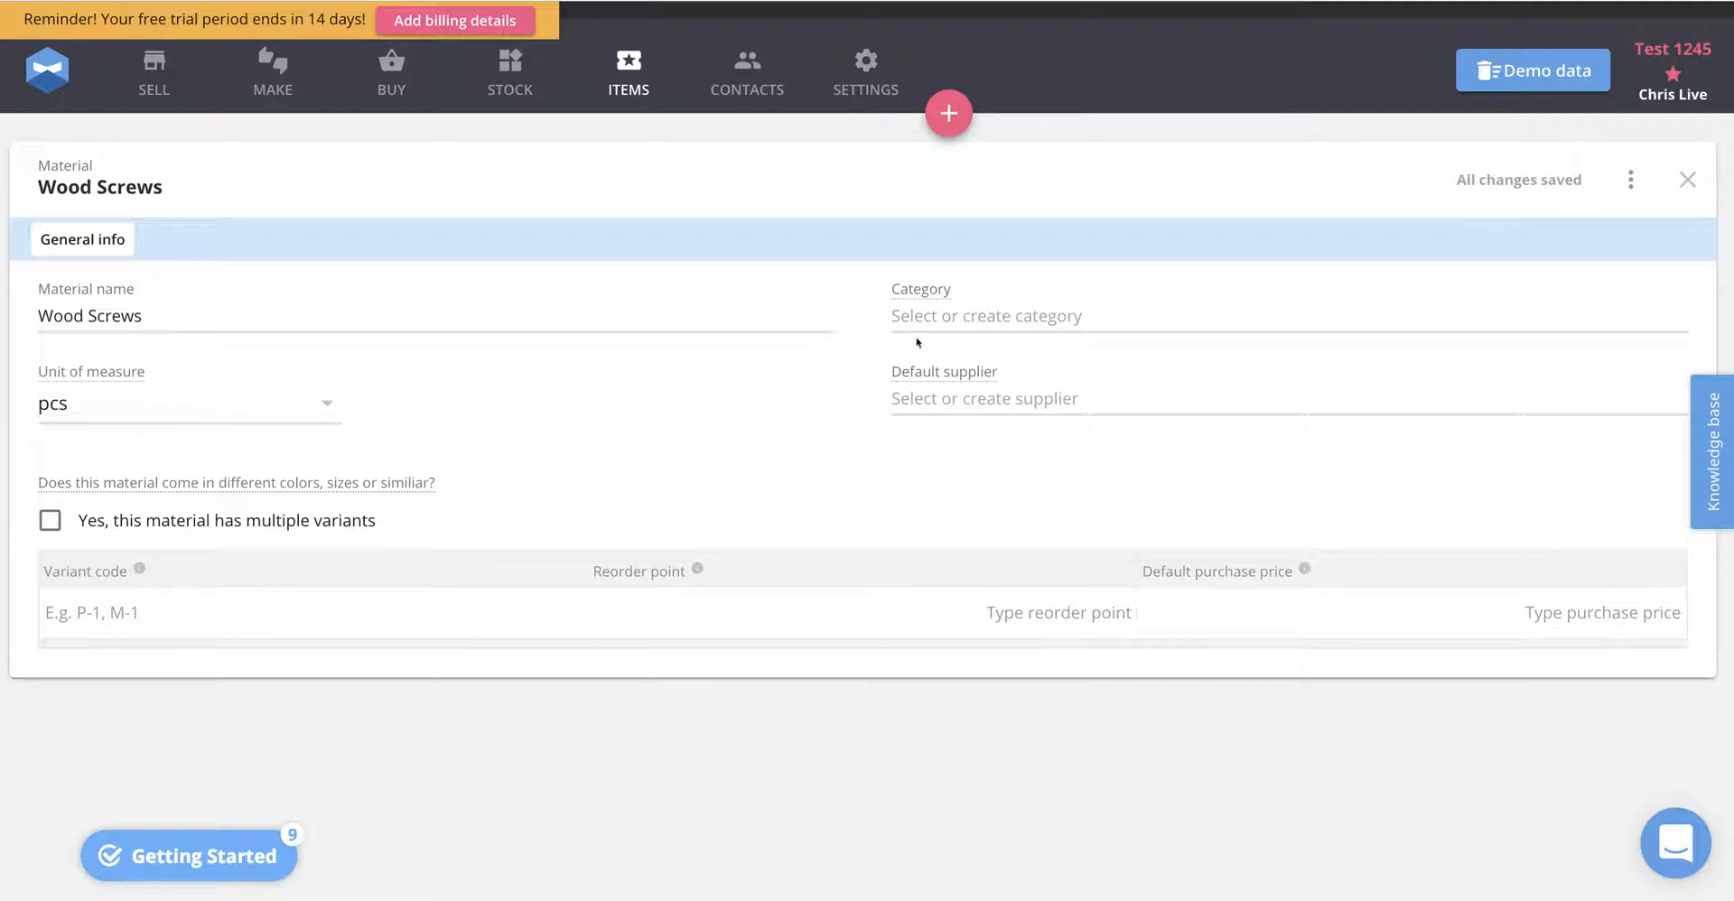
Assign Wood Screws to the Components [DEMO] category with Furniture Crafting Products [DEMO] as its default supplier
{"action": "left_click", "coordinate": [1029, 323]}
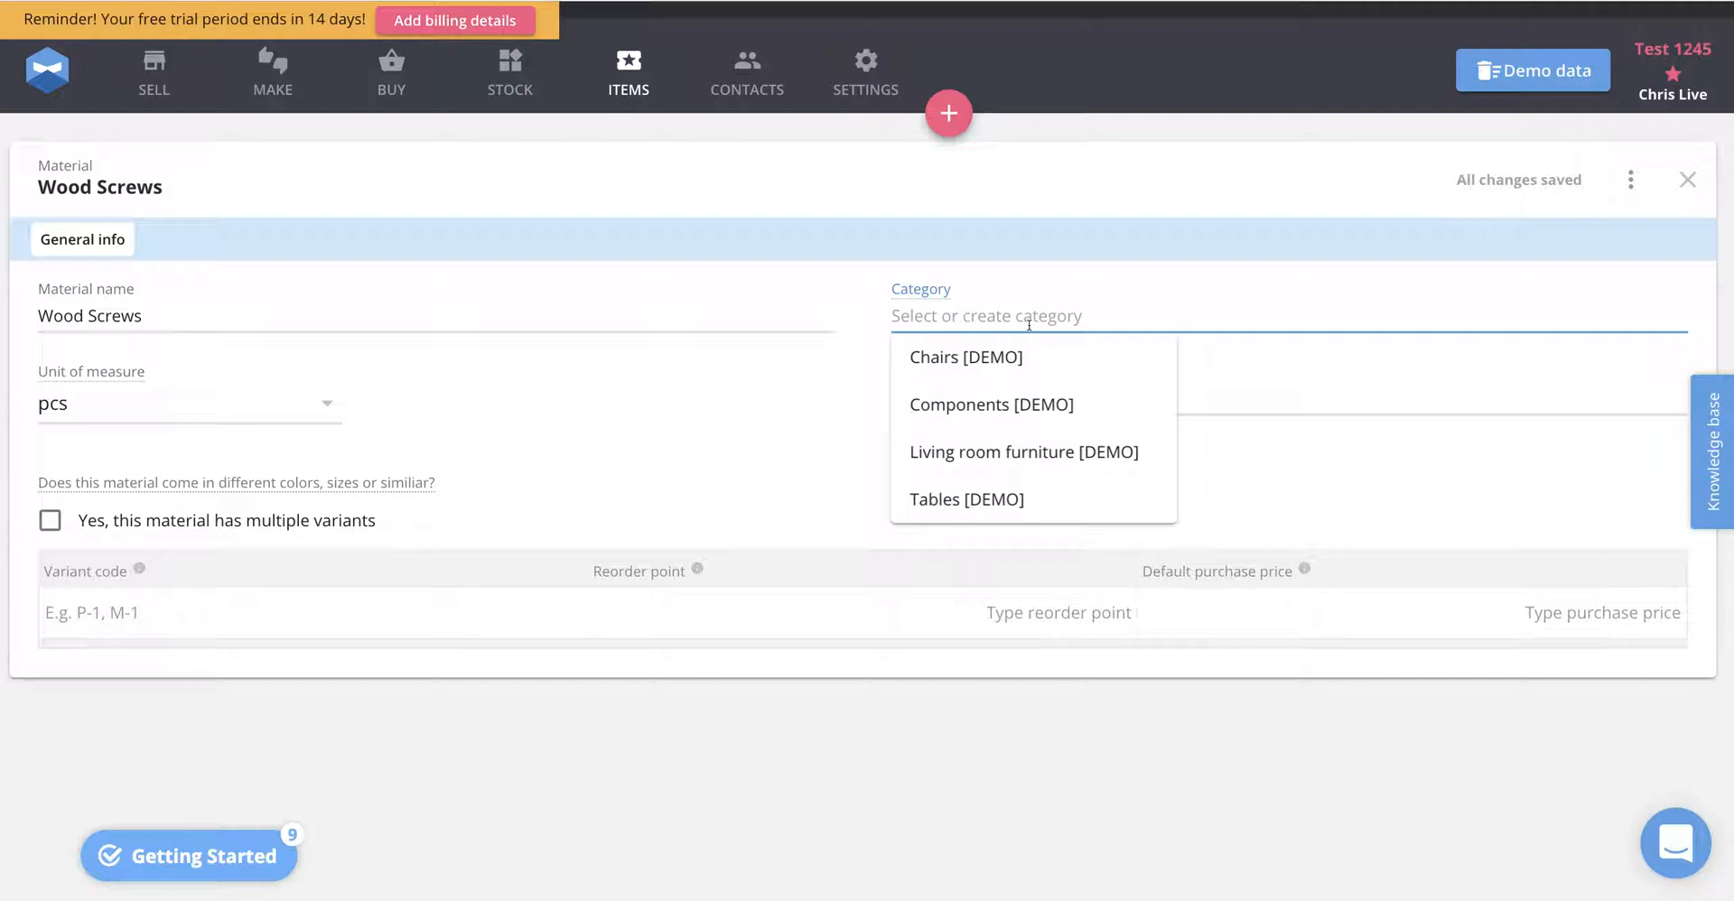
{"action": "left_click", "coordinate": [1002, 404]}
{"action": "left_click", "coordinate": [961, 404]}
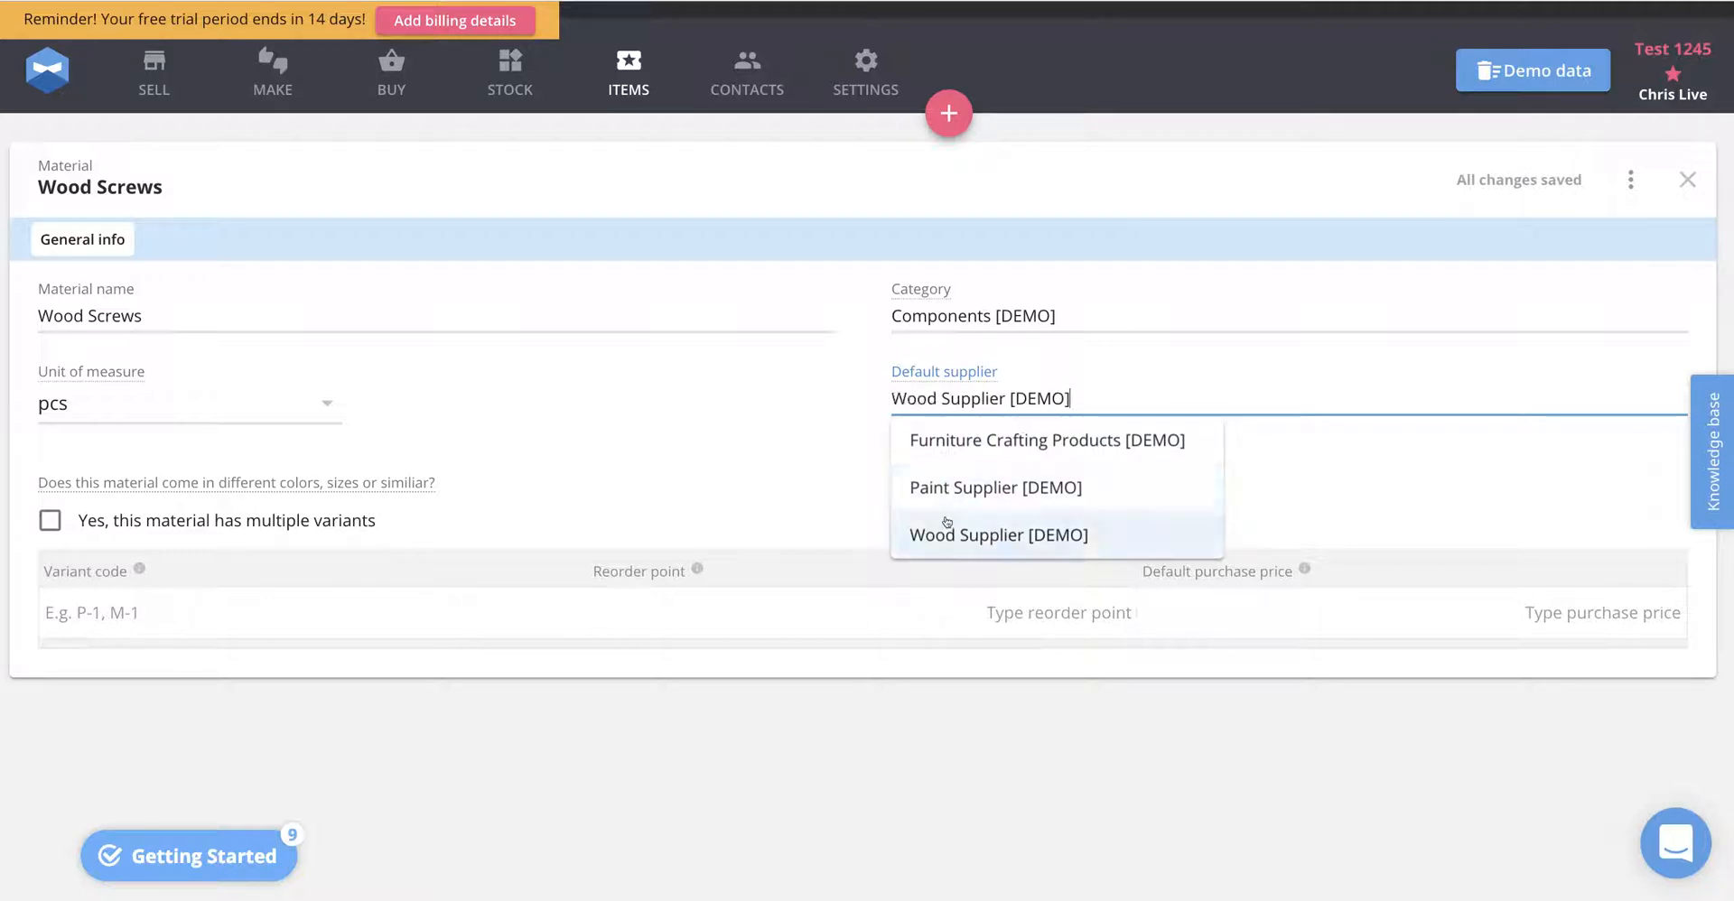
{"action": "left_click", "coordinate": [965, 445]}
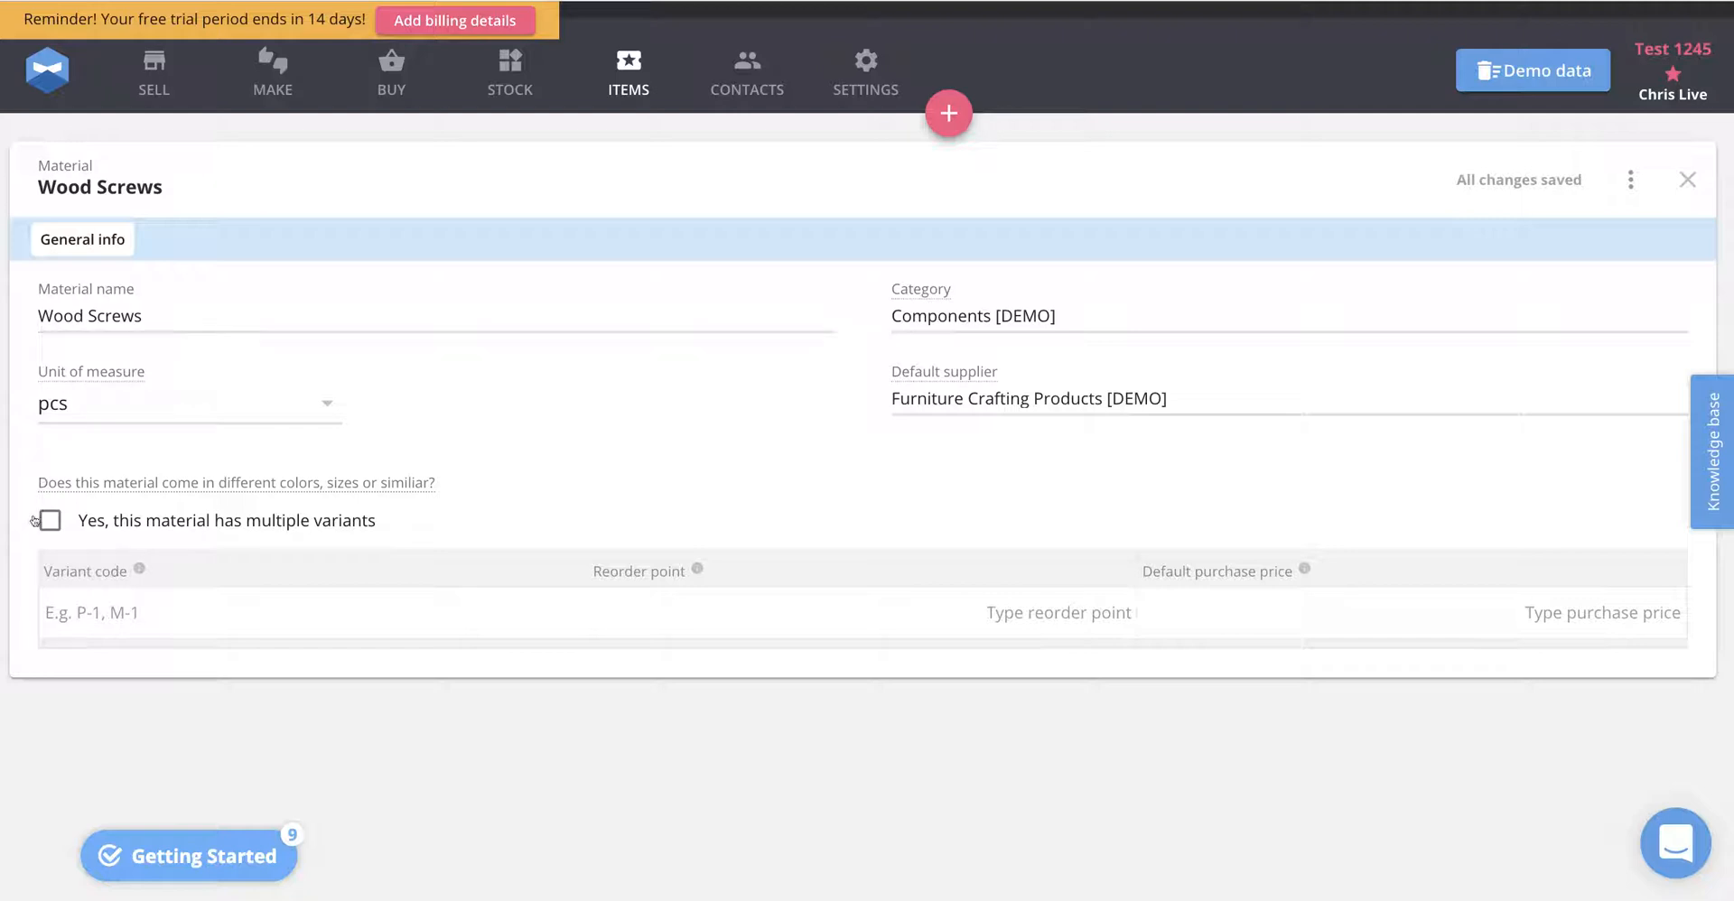
Set the Wood Screws reorder point to 500 pcs and the default purchase price to 0.10 USD
{"action": "left_click", "coordinate": [1125, 603]}
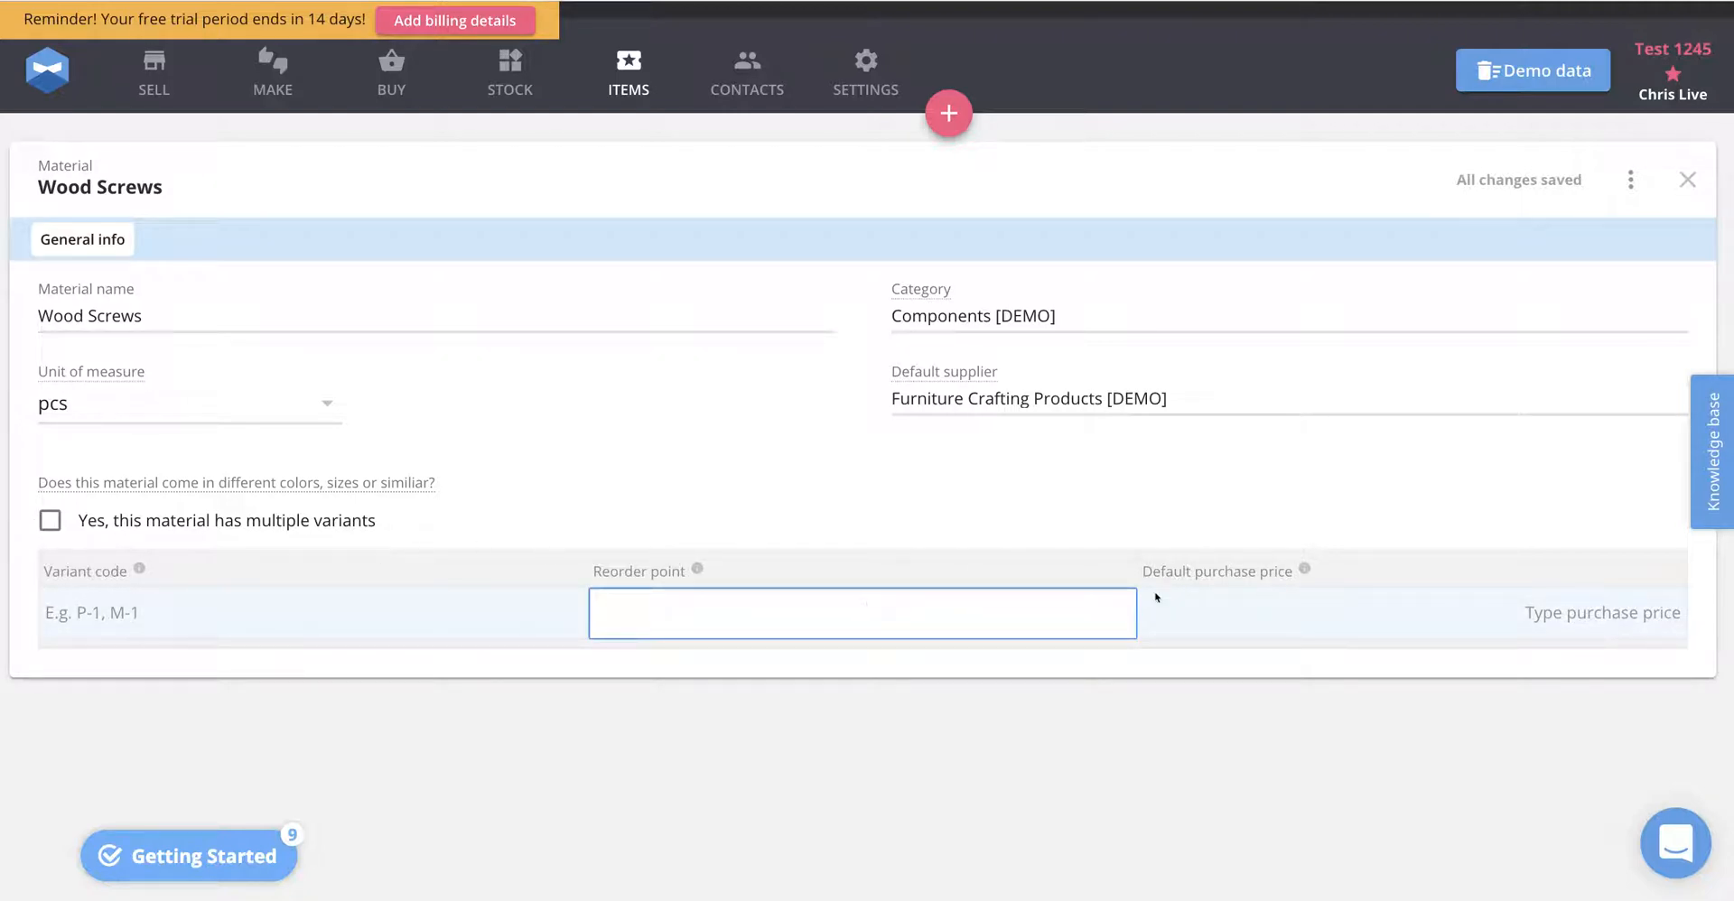
{"action": "type", "text": "500"}
{"action": "key", "text": "Return"}
{"action": "left_click", "coordinate": [1397, 620]}
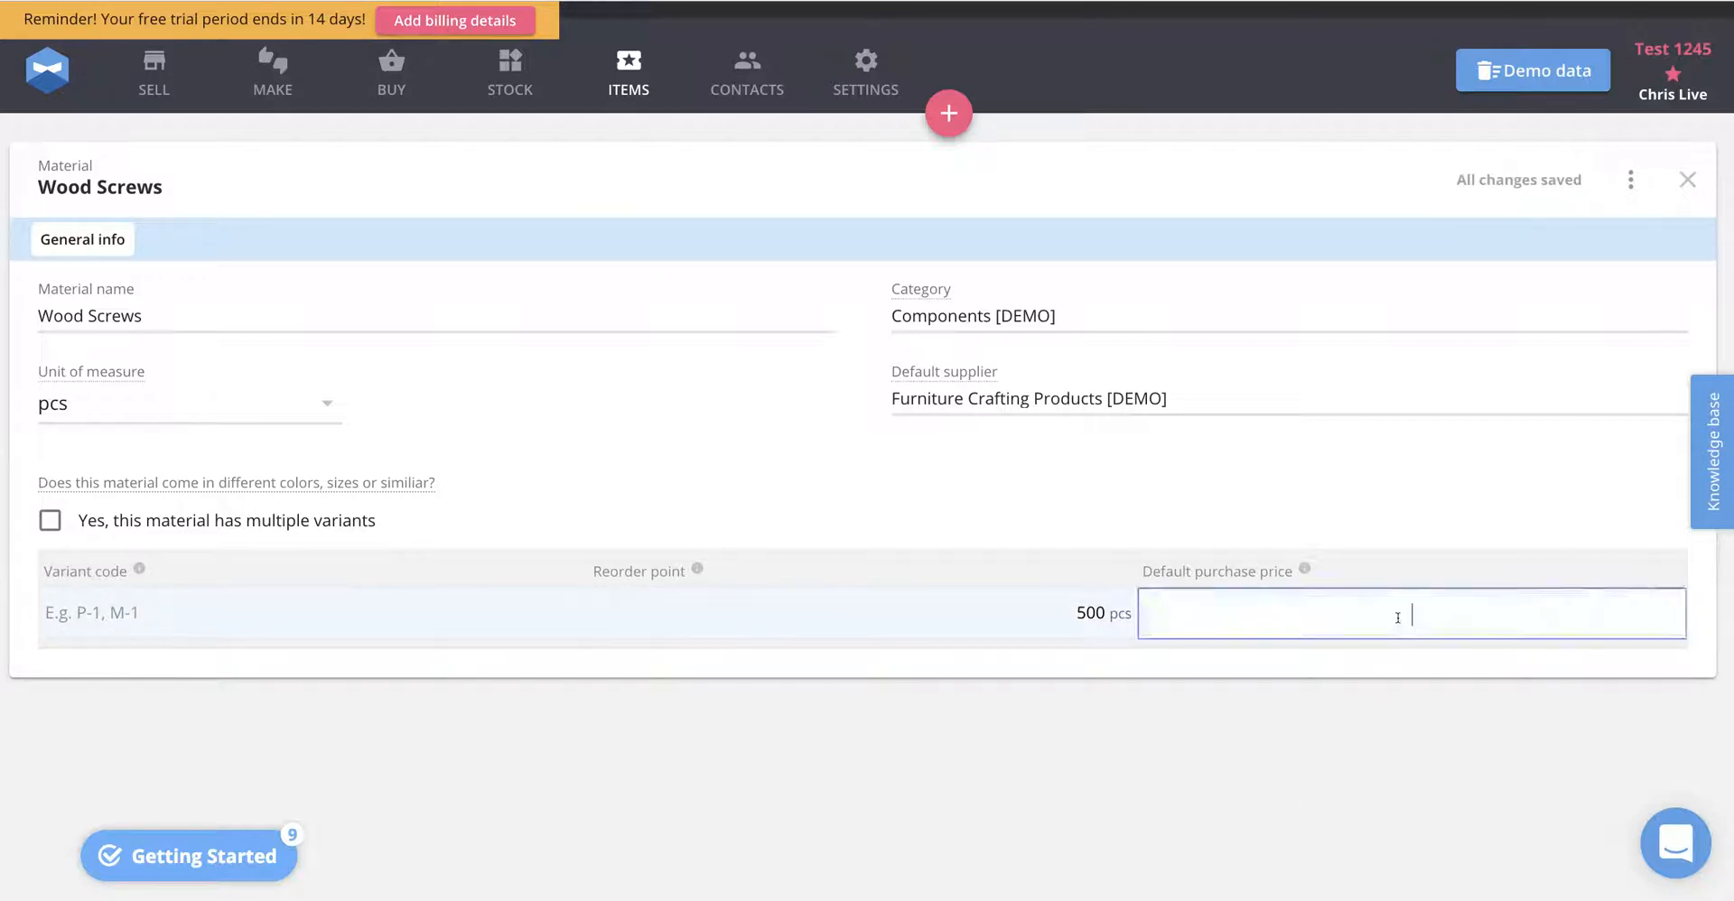
{"action": "type", "text": "0.10"}
{"action": "key", "text": "Return"}
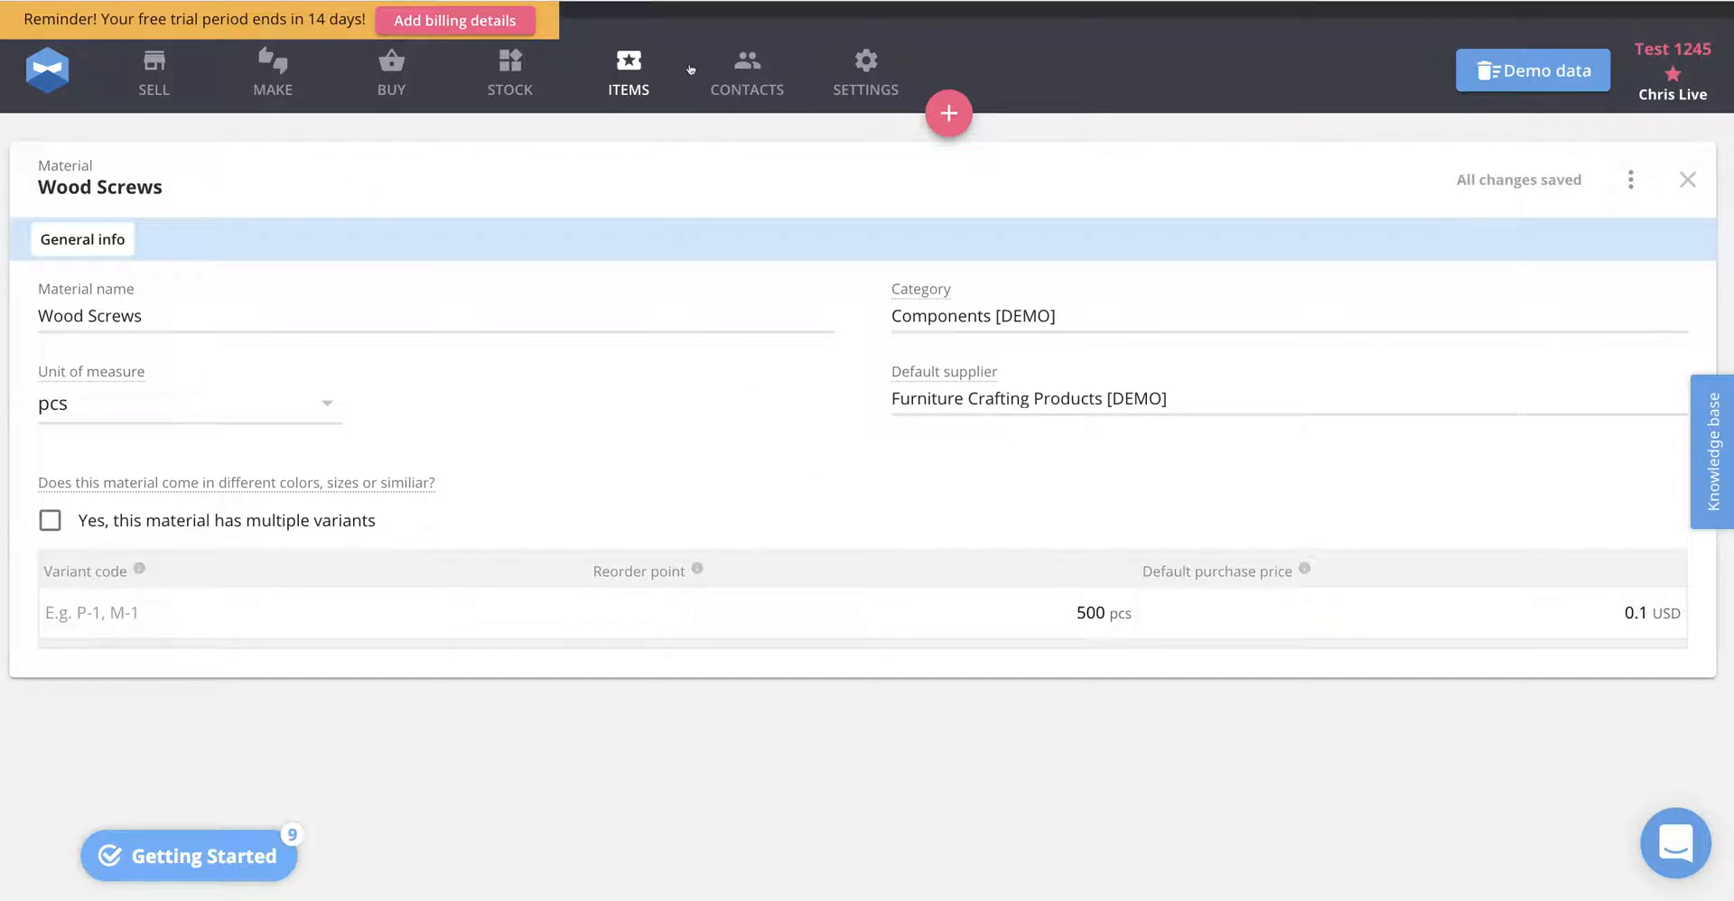
Filter the product items by the name "stool" to examine both variants' cost, profit, margin and production time
{"action": "left_click", "coordinate": [640, 90]}
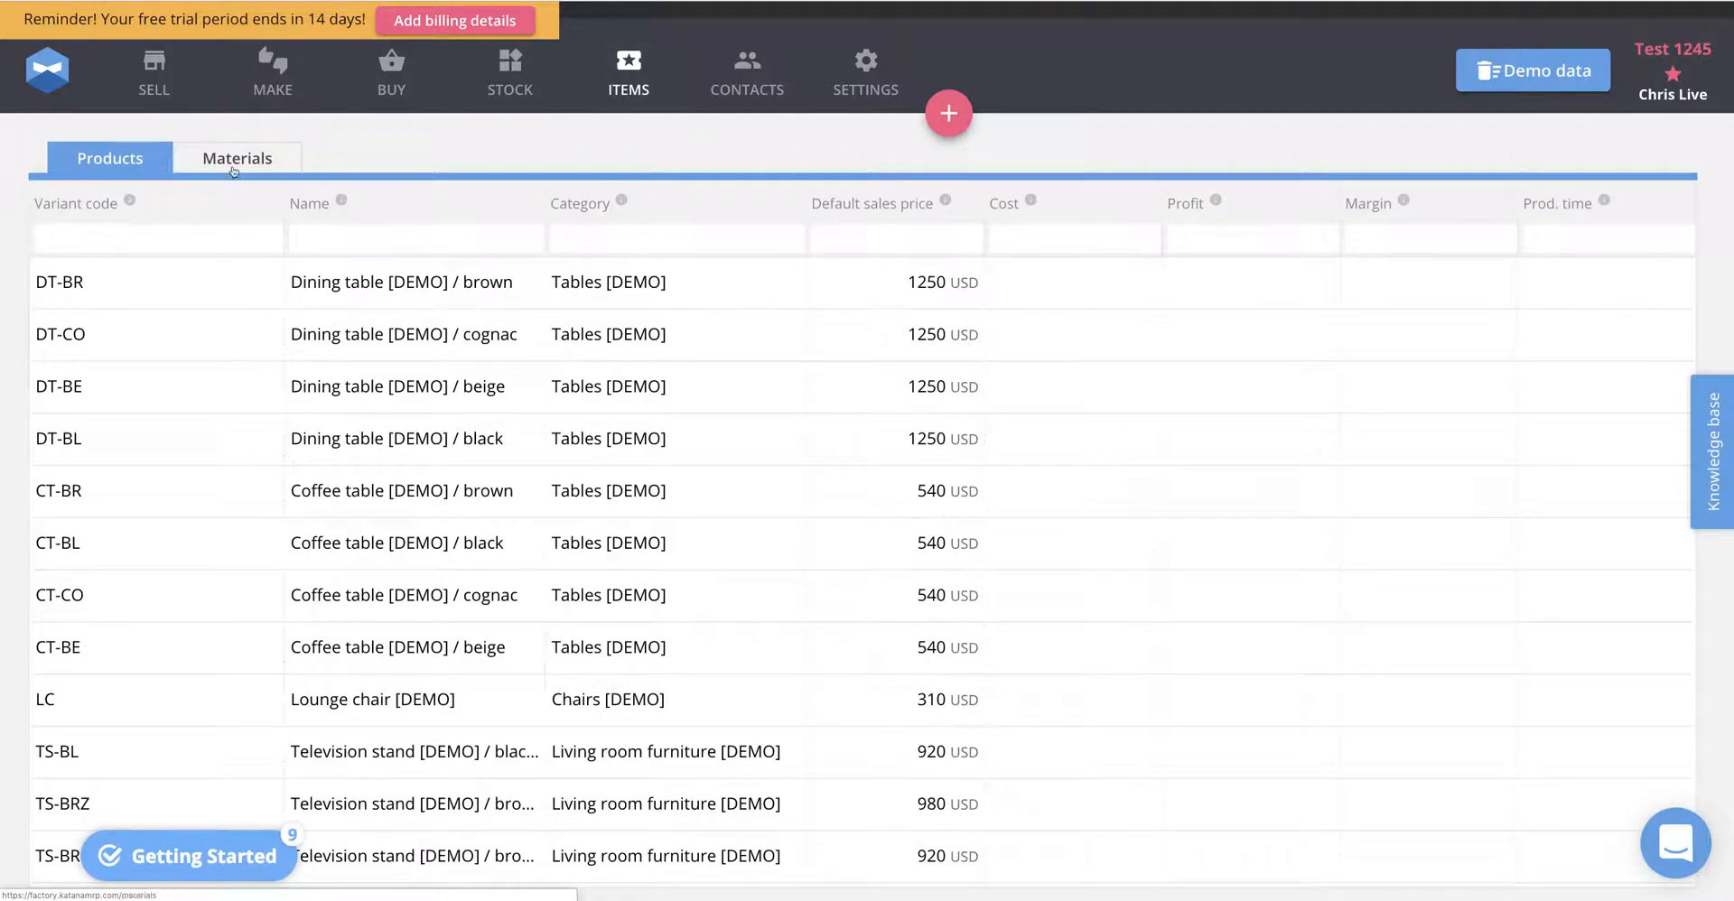
{"action": "scroll", "coordinate": [354, 499], "scroll_direction": "down", "scroll_amount": 3}
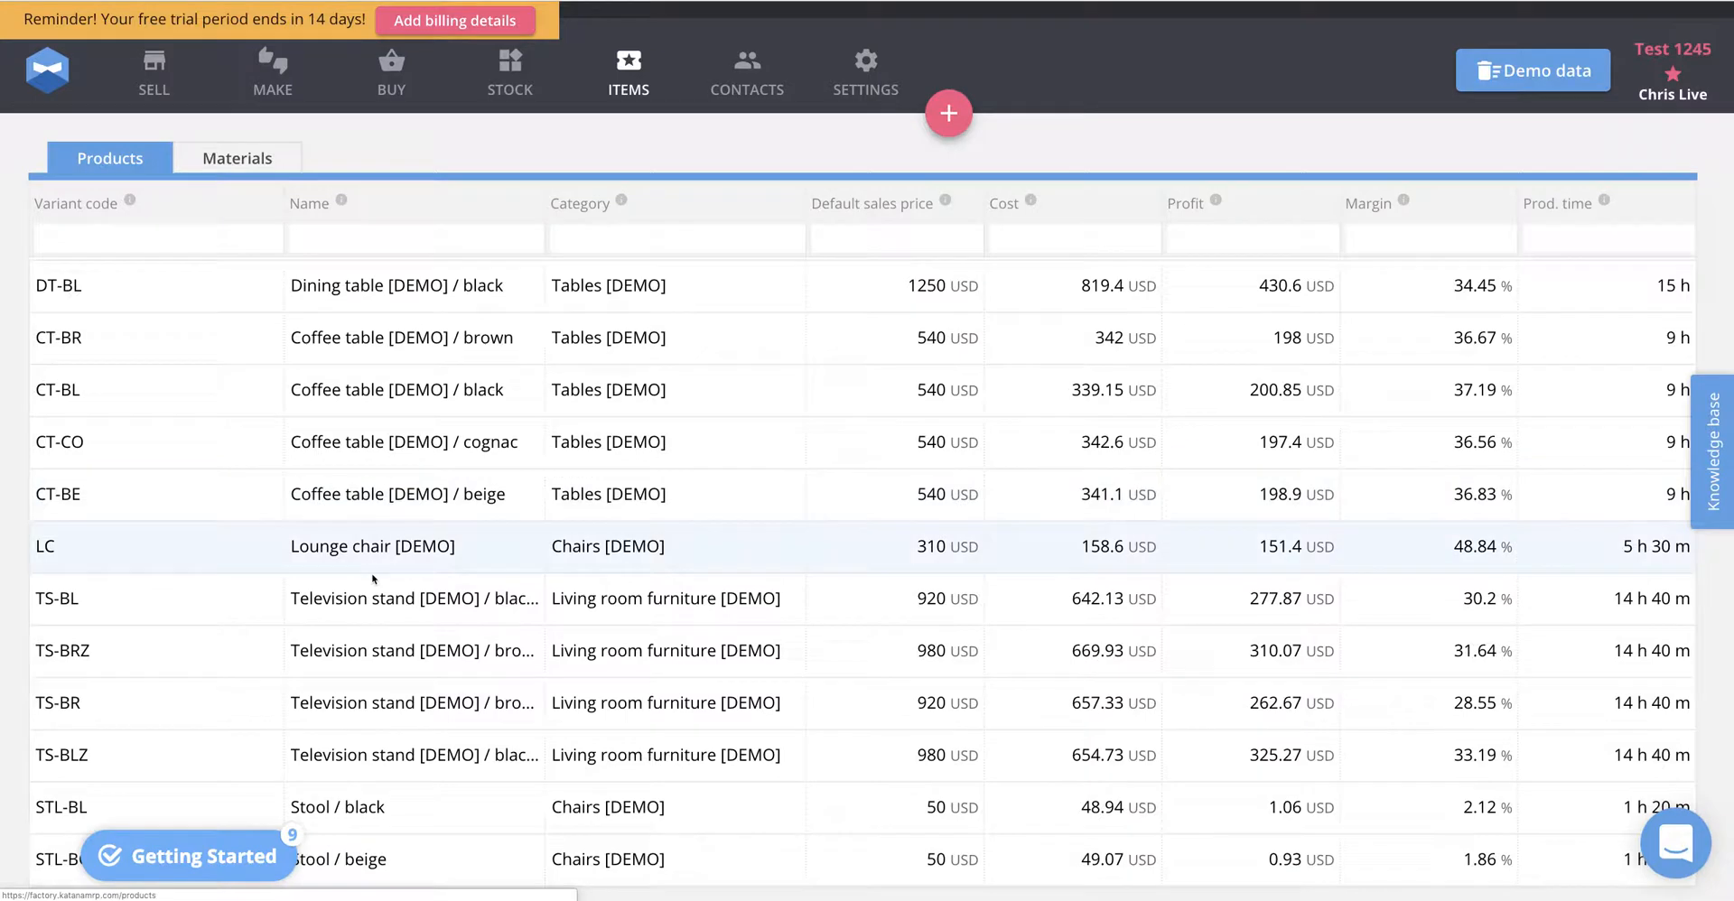
{"action": "scroll", "coordinate": [374, 571], "scroll_direction": "up", "scroll_amount": 3}
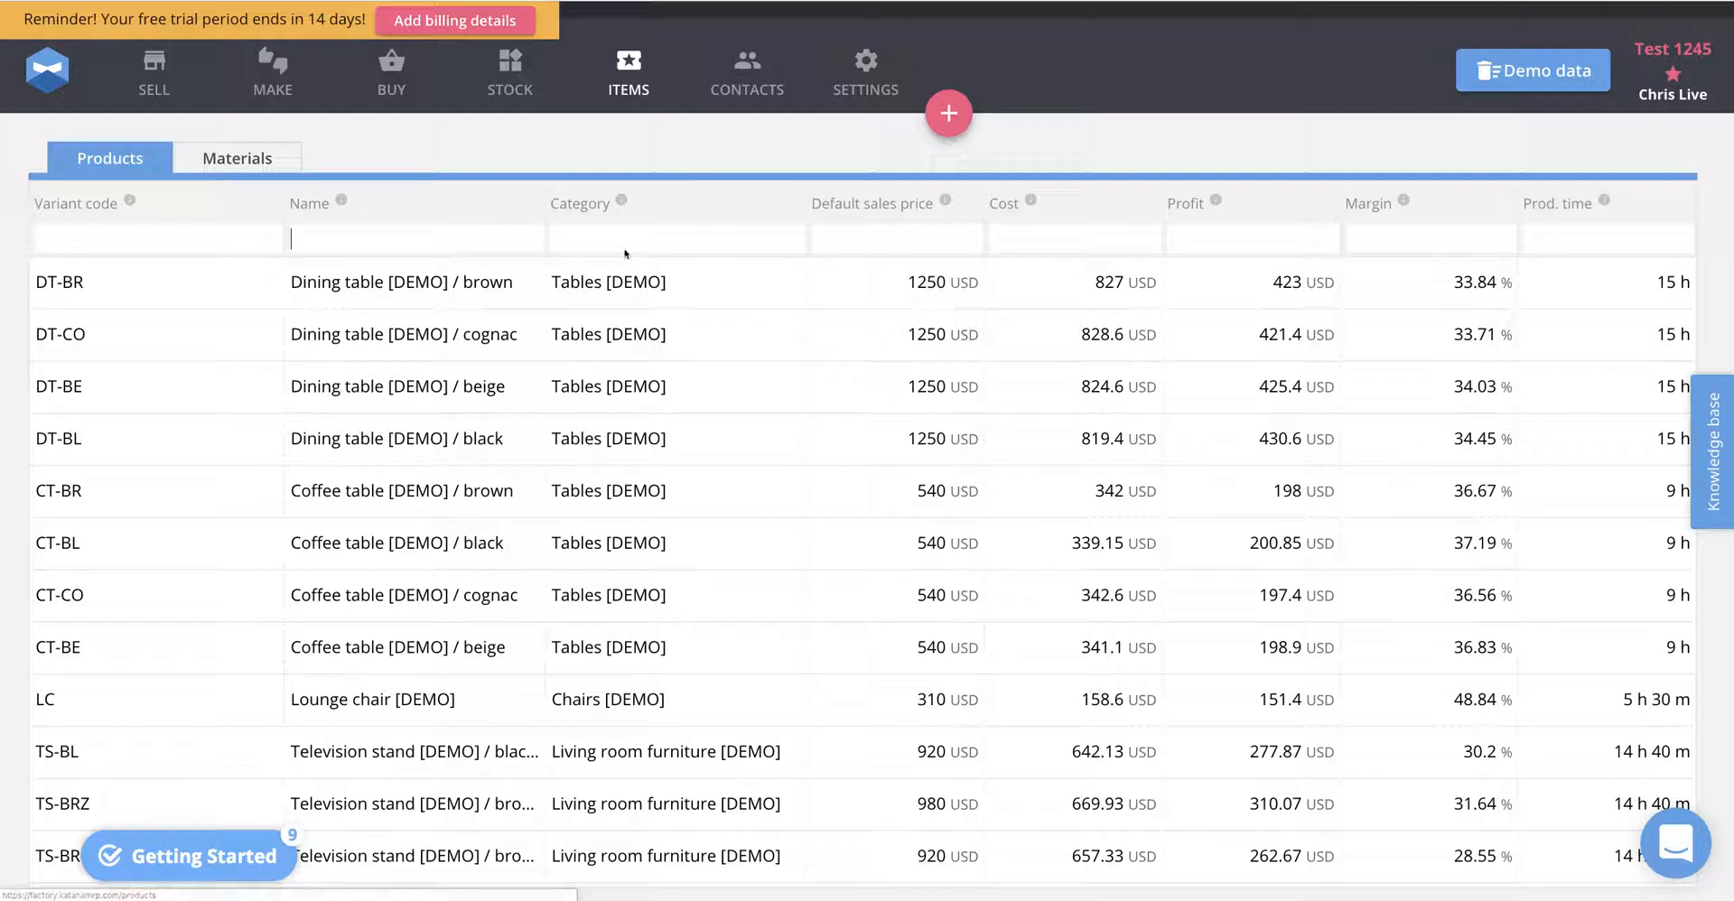
{"action": "left_click", "coordinate": [381, 244]}
{"action": "type", "text": "stool"}
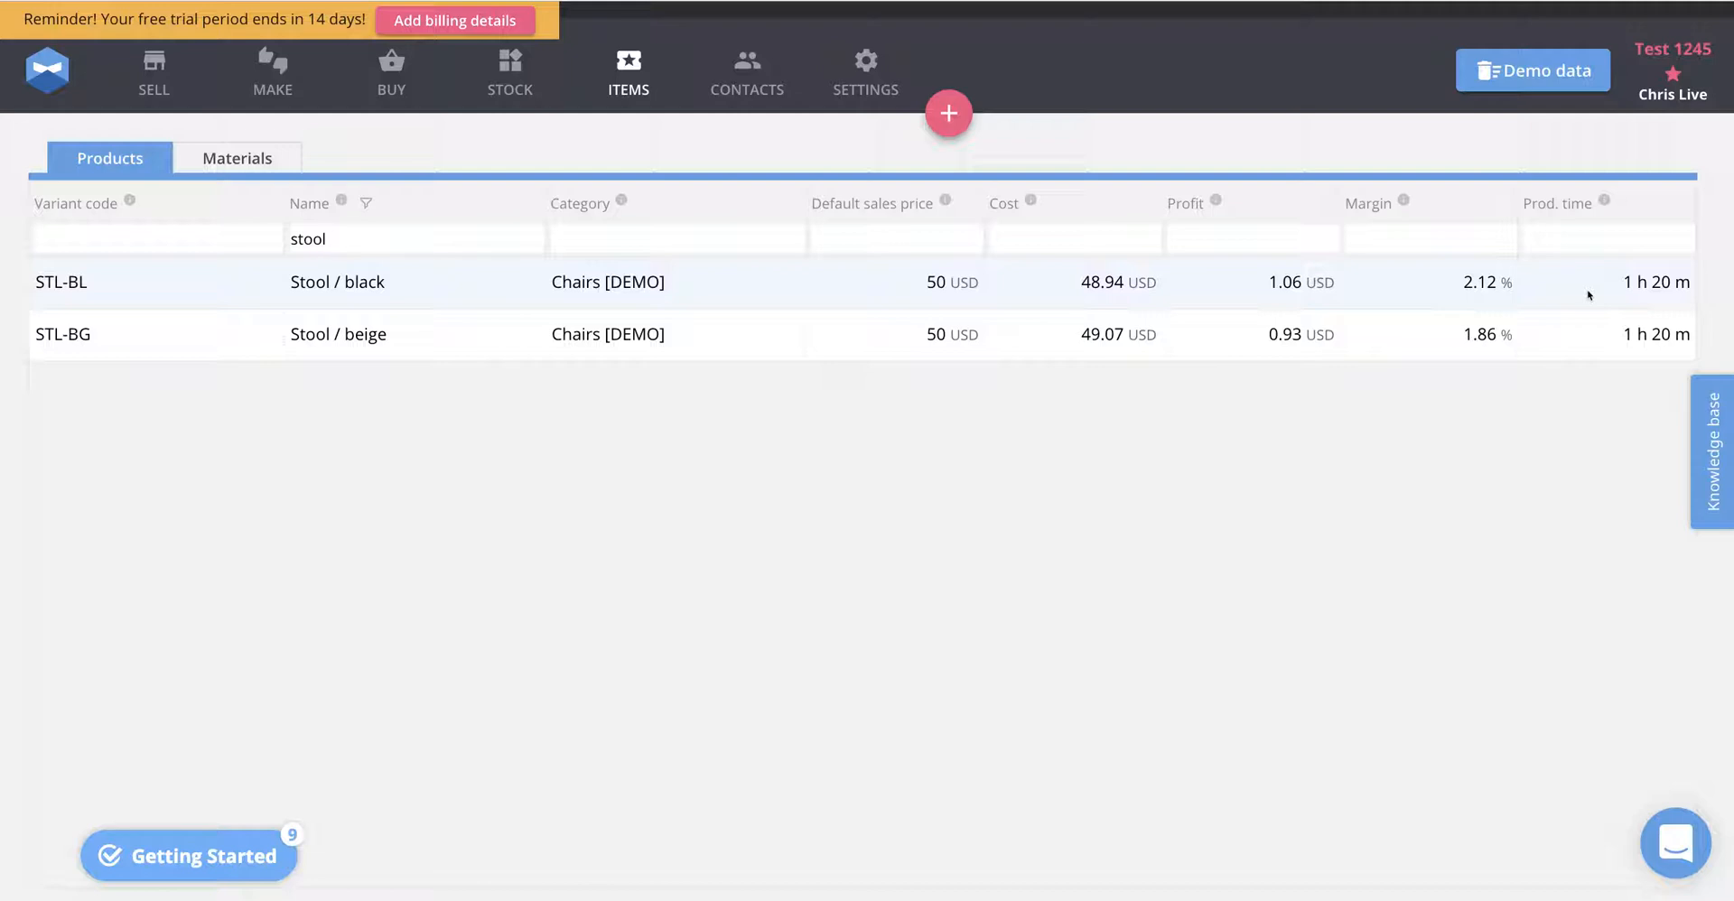
Open the Stool product and set the default sales price of its black and beige variants to 100 USD
{"action": "left_click", "coordinate": [936, 286]}
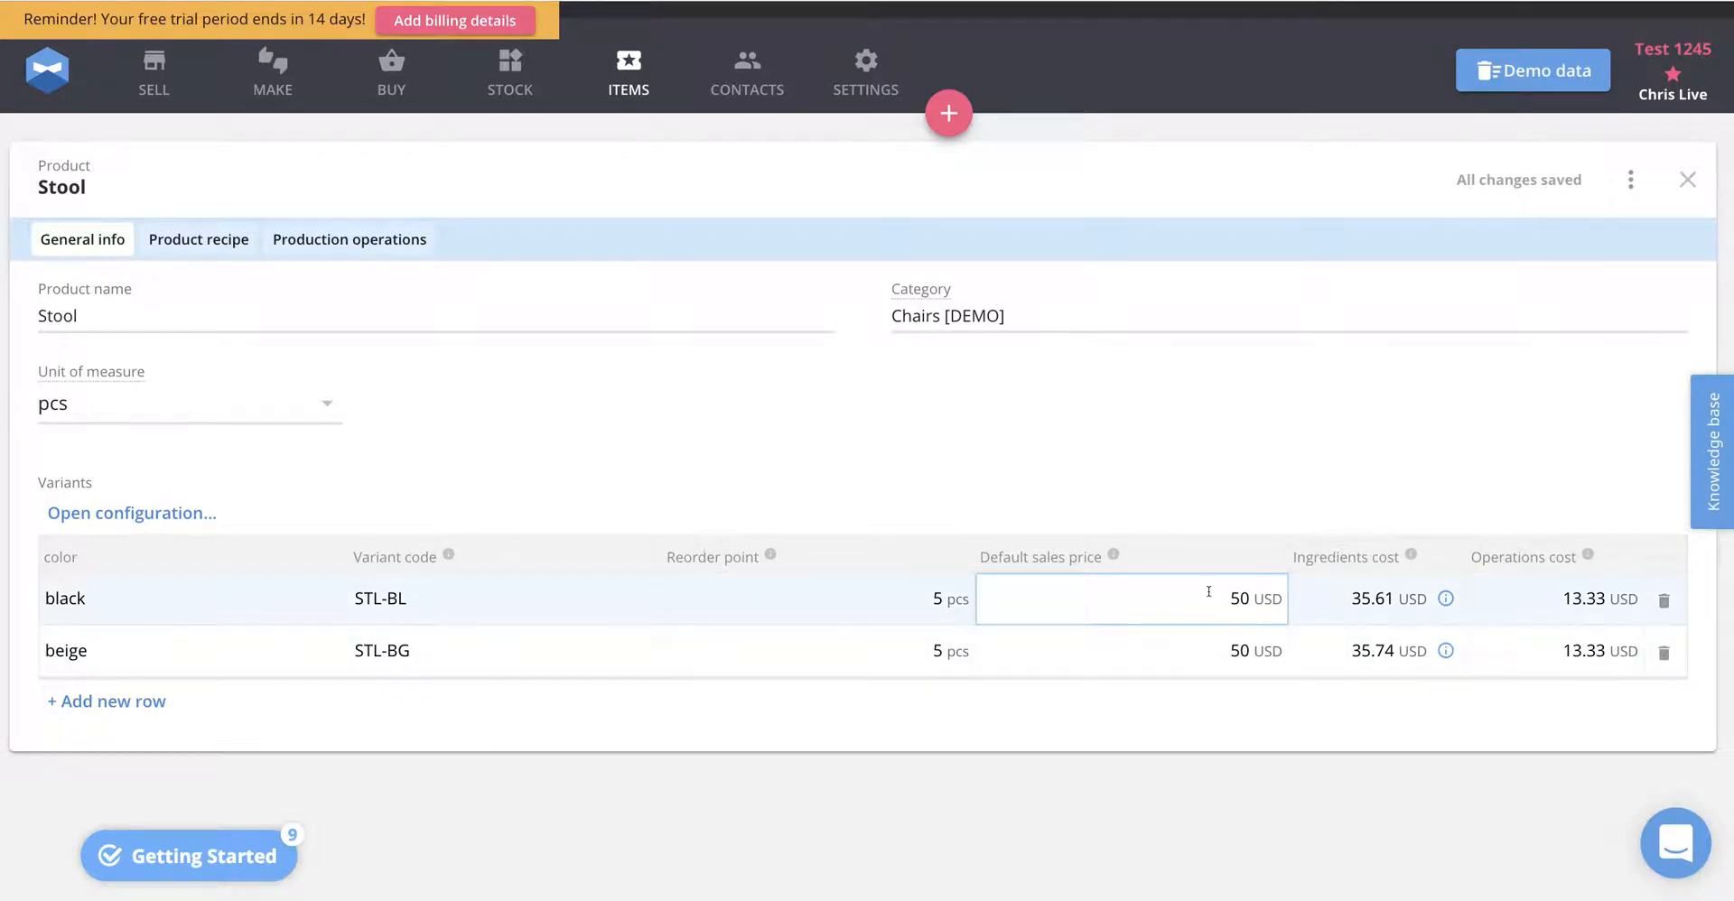
{"action": "left_click", "coordinate": [1250, 599]}
{"action": "key", "text": "BackSpace"}
{"action": "key", "text": "BackSpace"}
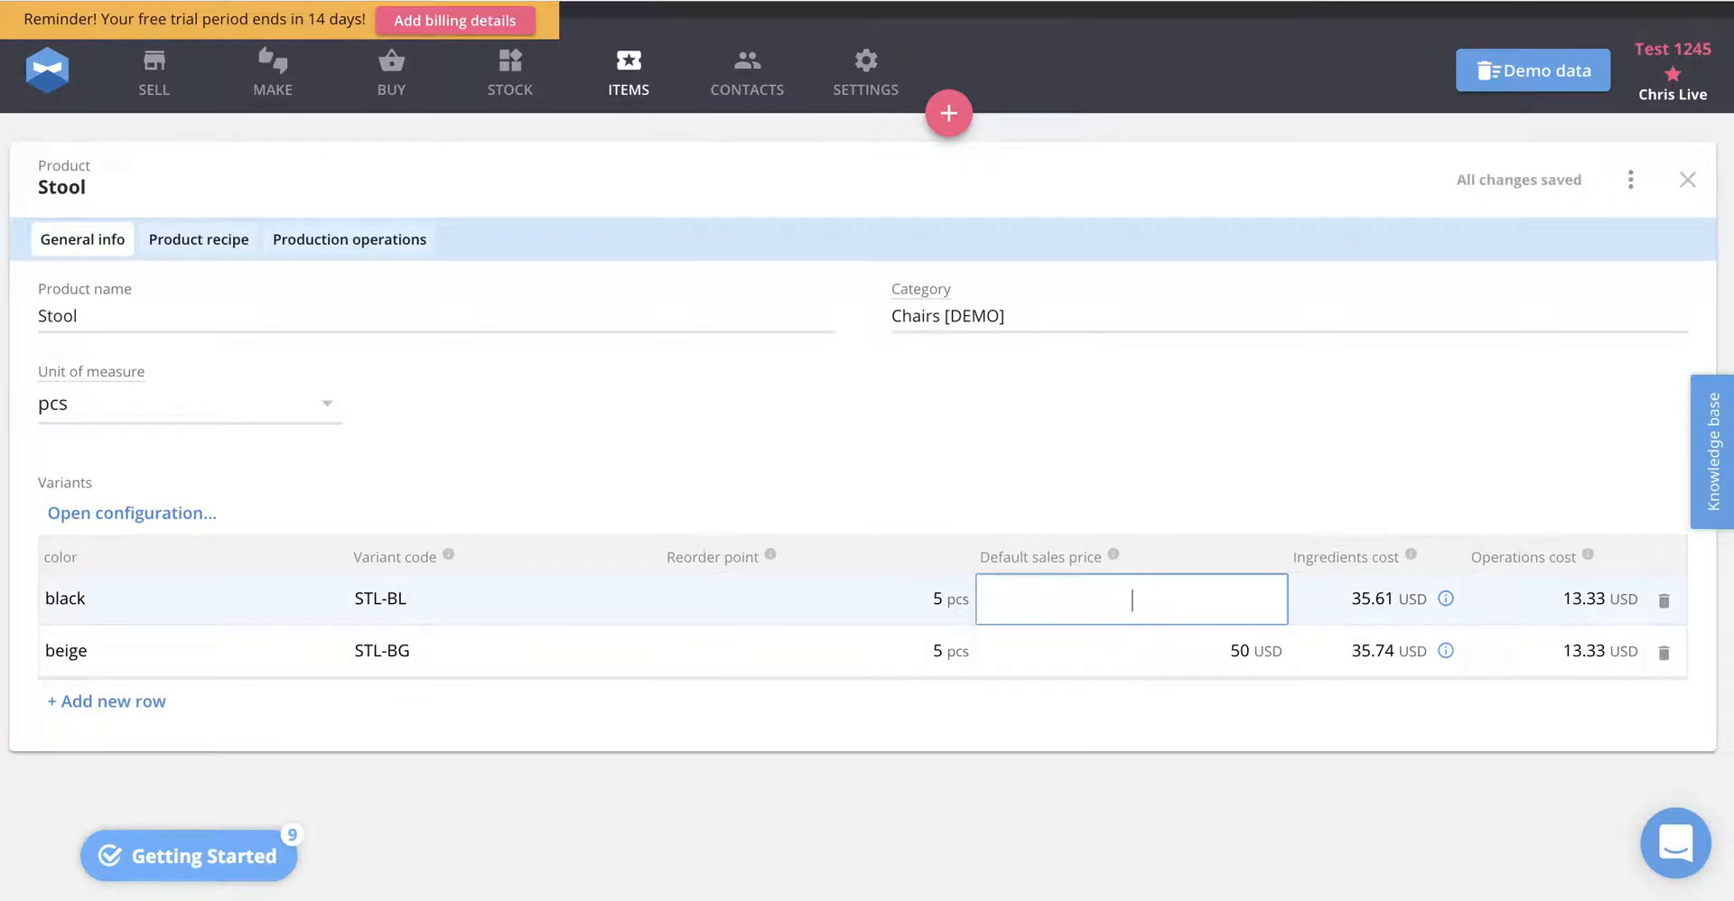
{"action": "type", "text": "100"}
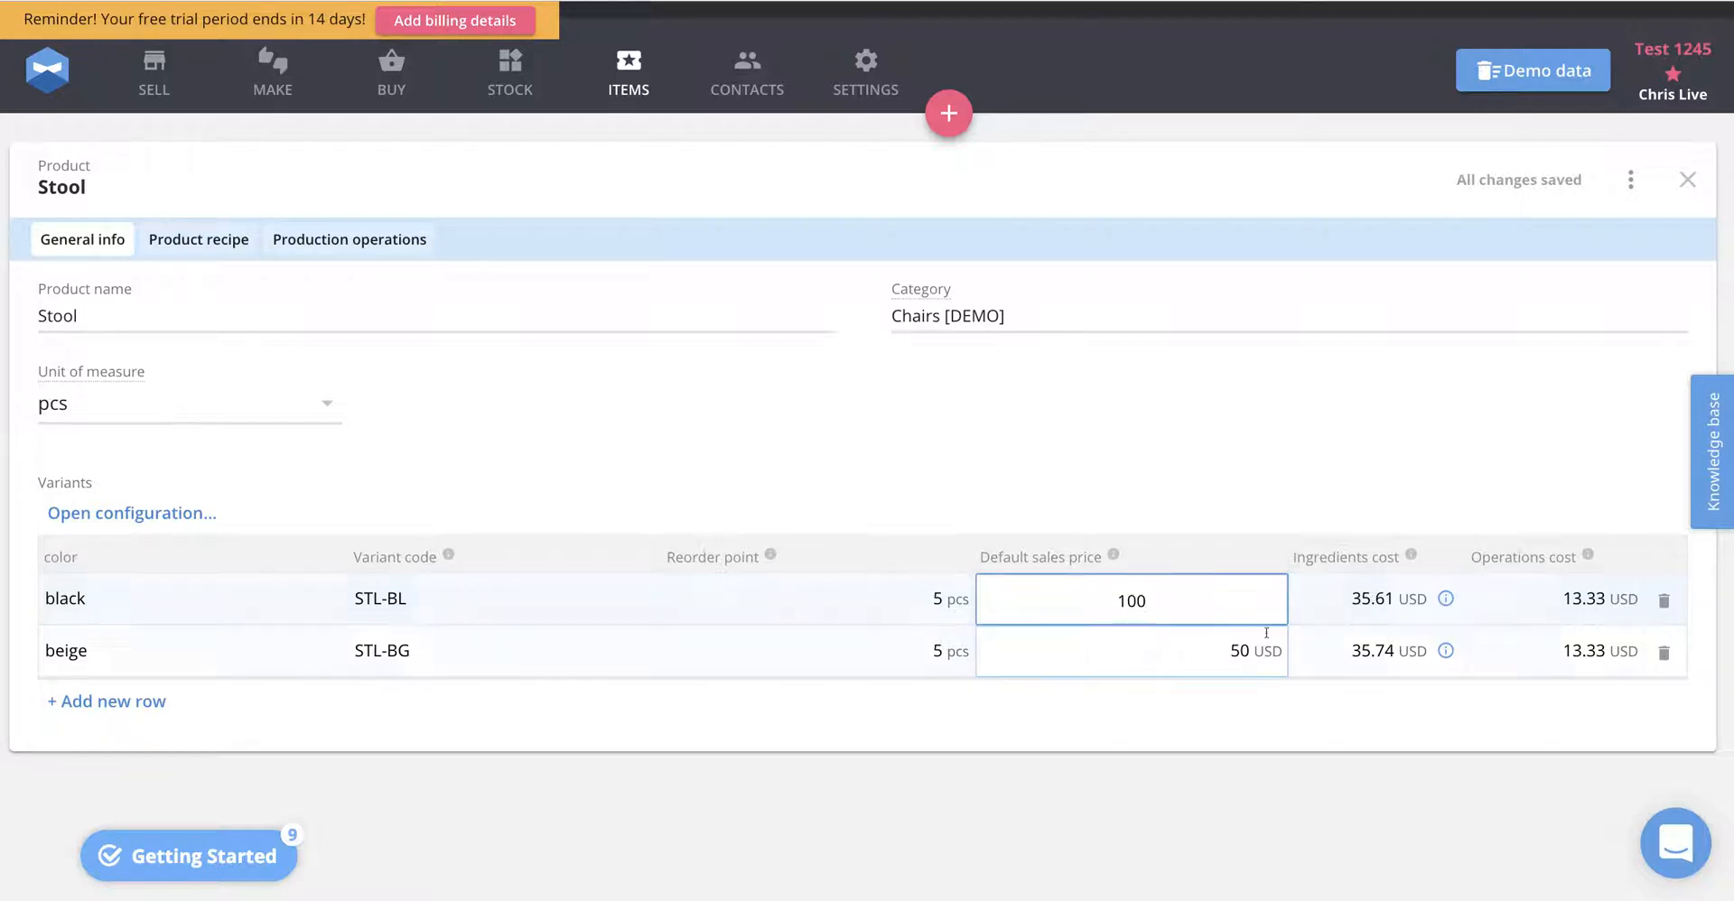
{"action": "left_click", "coordinate": [1243, 652]}
{"action": "key", "text": "BackSpace"}
{"action": "key", "text": "BackSpace"}
{"action": "type", "text": "100"}
{"action": "left_click", "coordinate": [1212, 740]}
{"action": "left_click", "coordinate": [241, 592]}
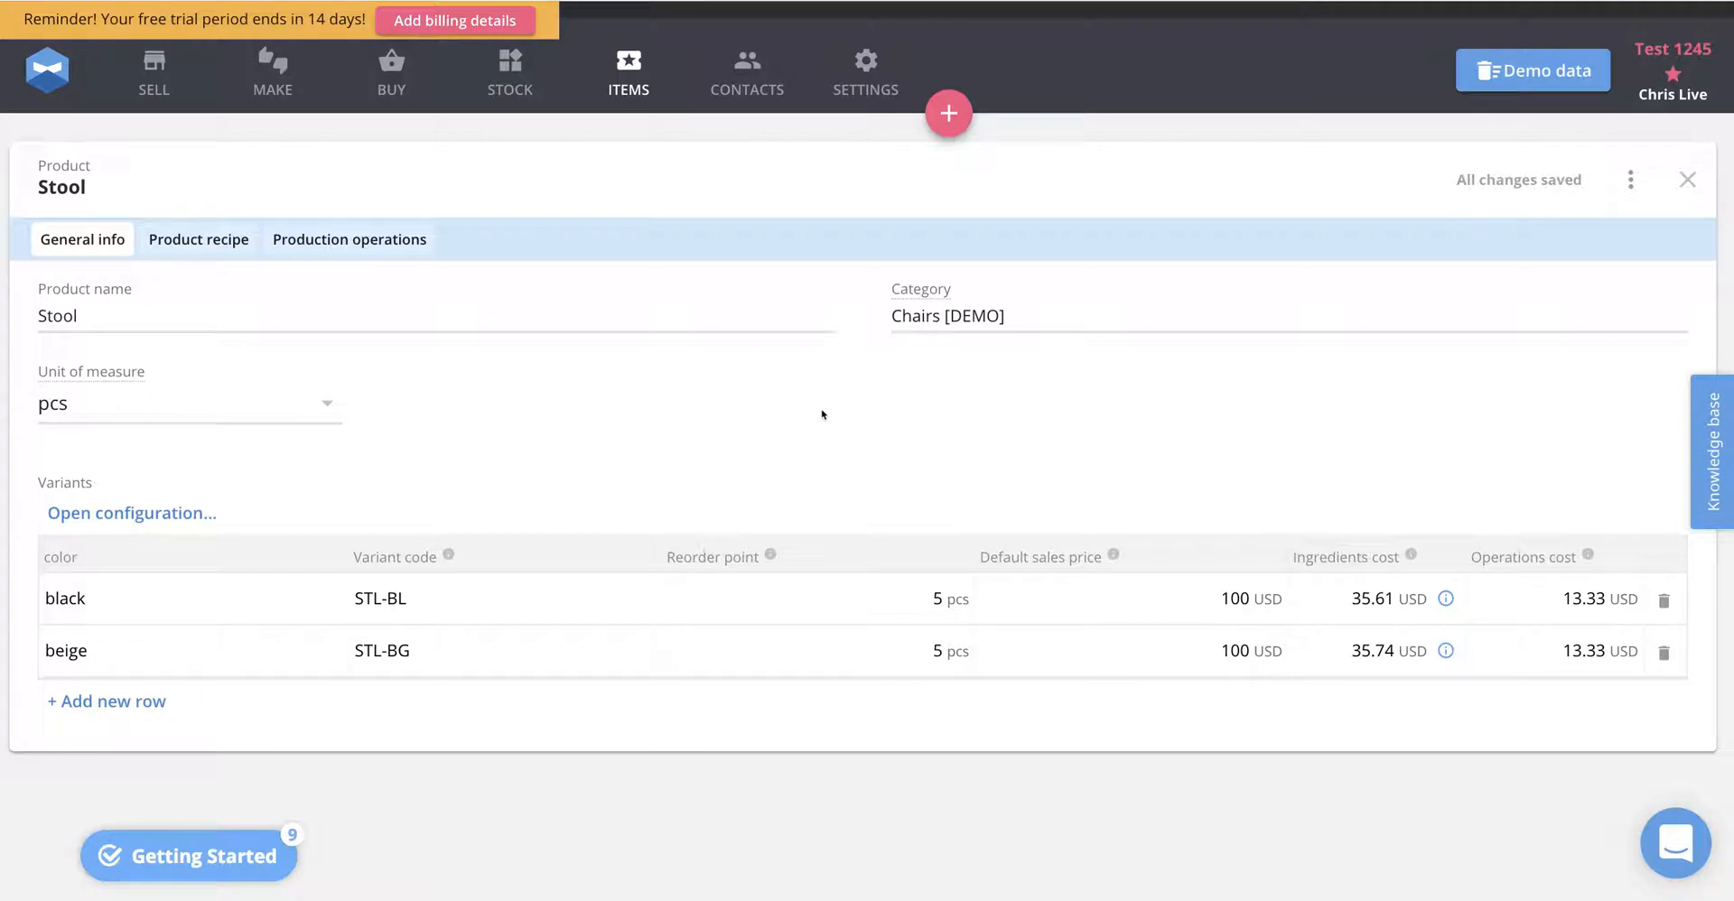
Add 10 pcs of Wood Screws to the Stool's product recipe, applied to all colors
{"action": "left_click", "coordinate": [194, 237]}
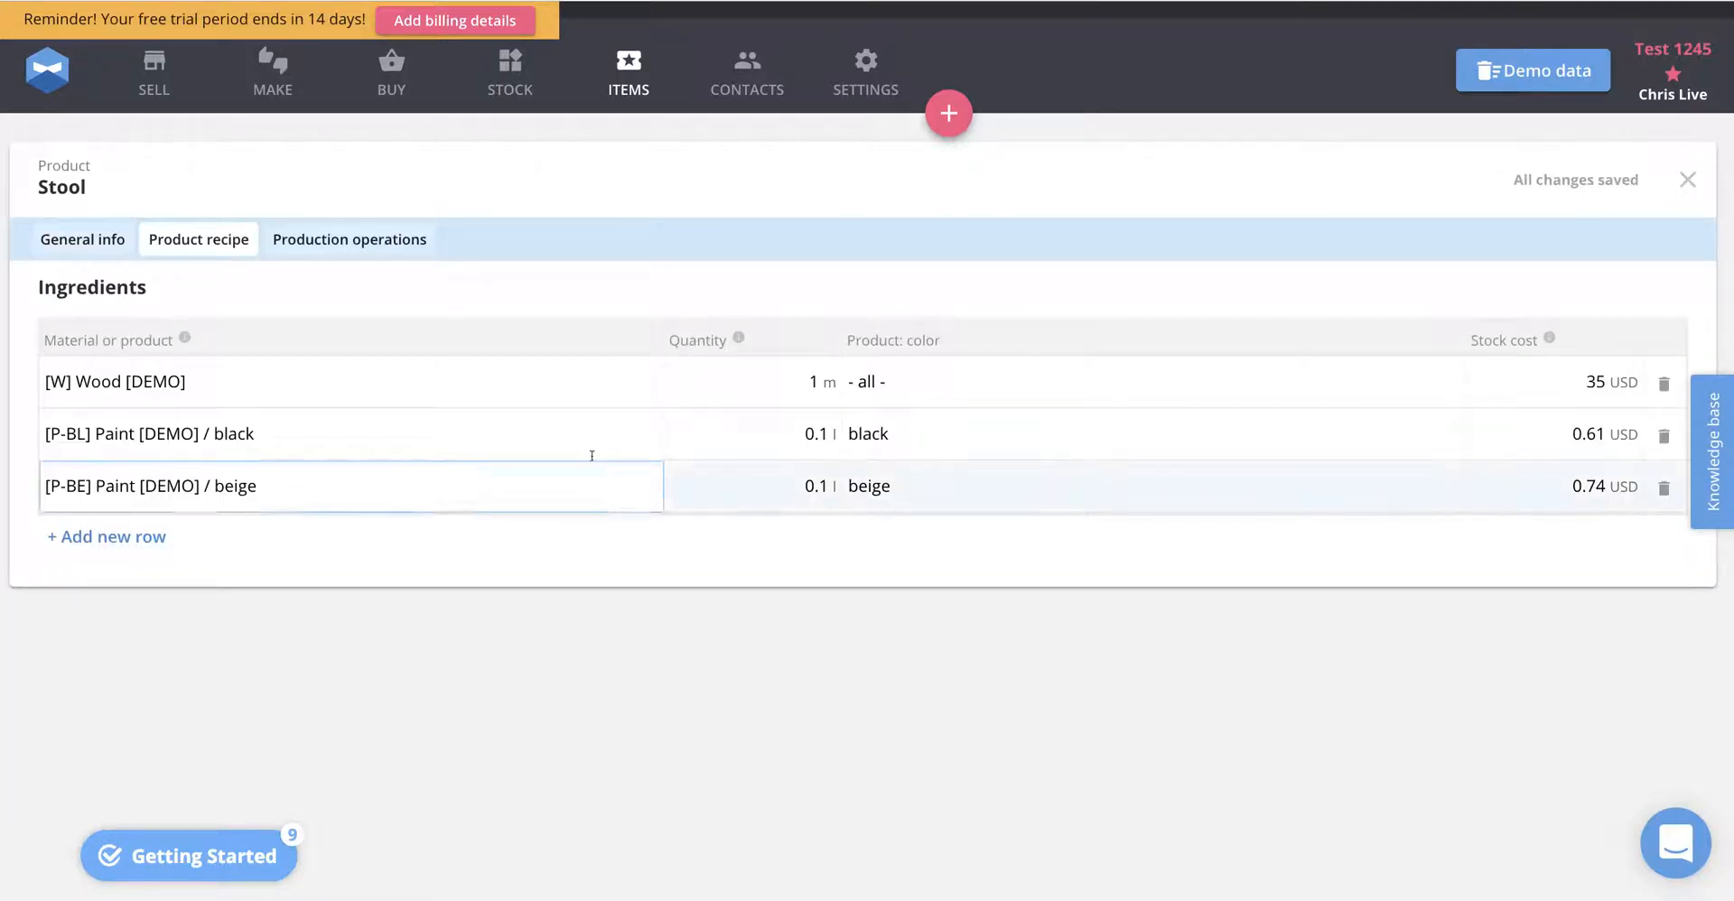
{"action": "left_click", "coordinate": [100, 536]}
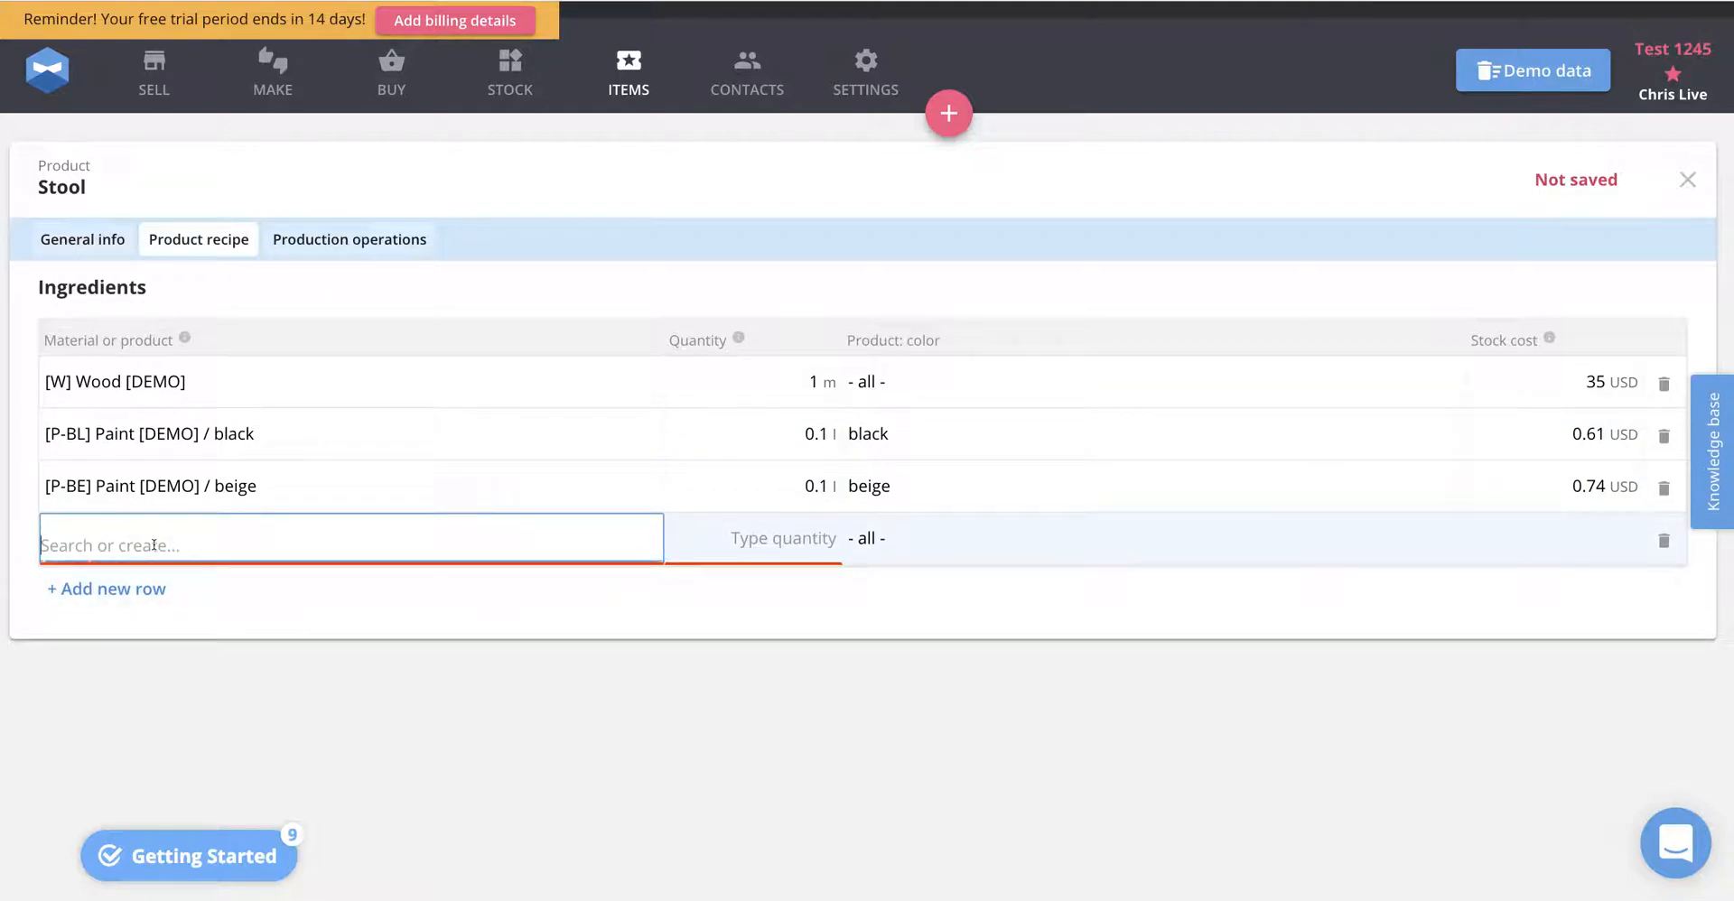
{"action": "type", "text": "Wood"}
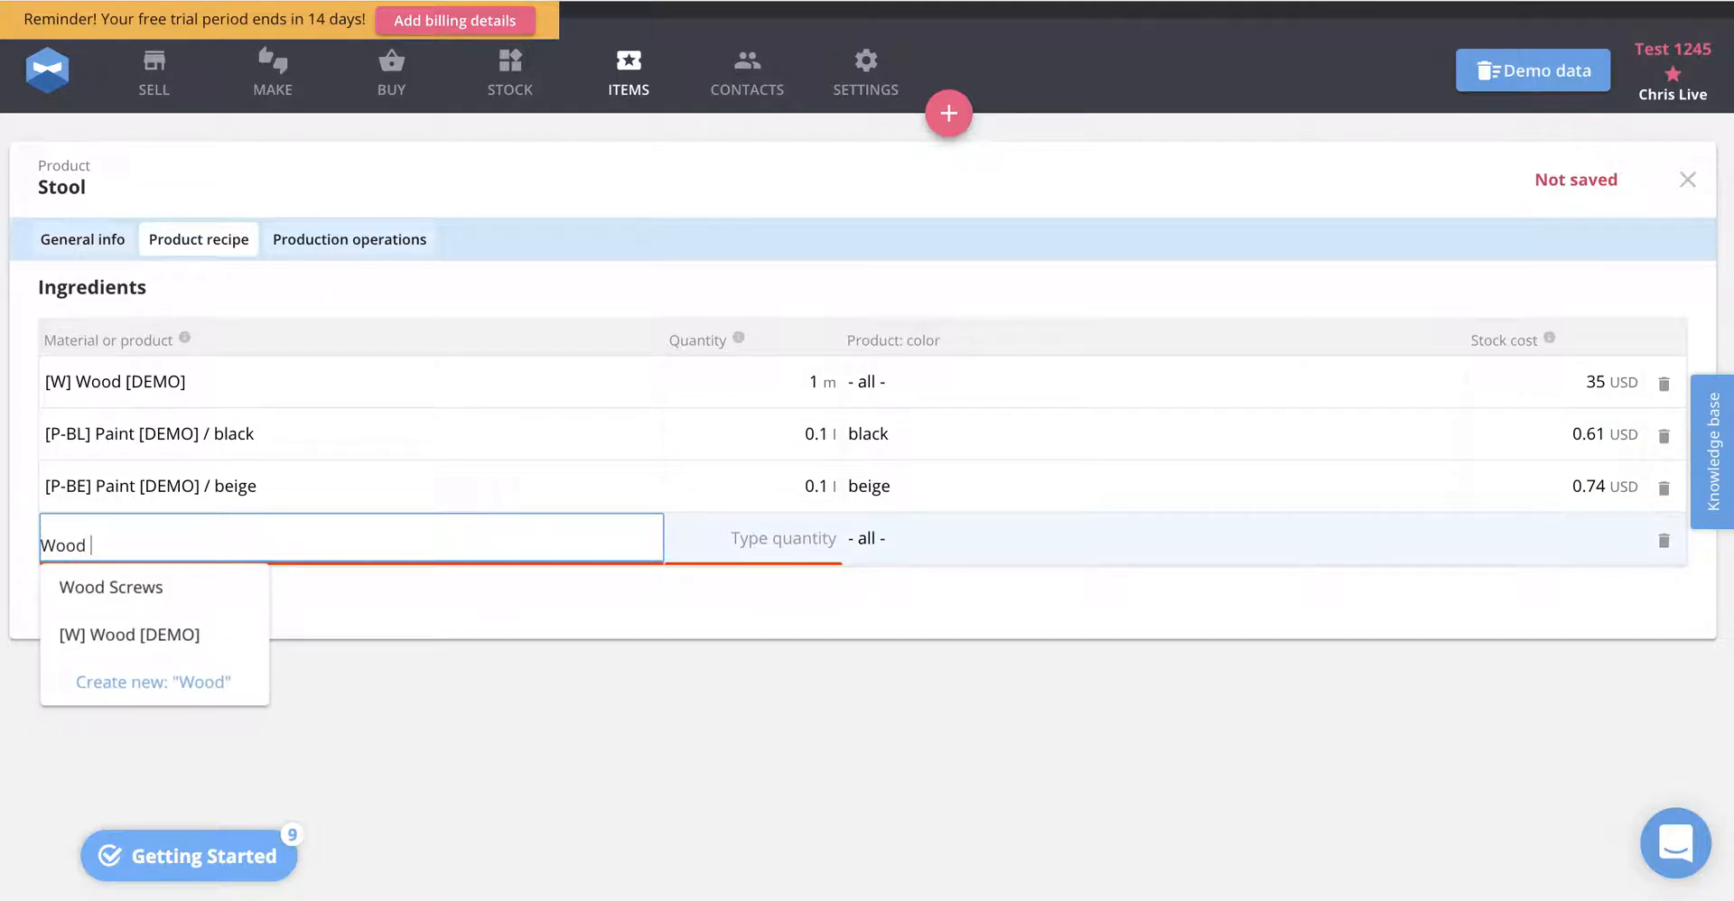
{"action": "left_click", "coordinate": [136, 587]}
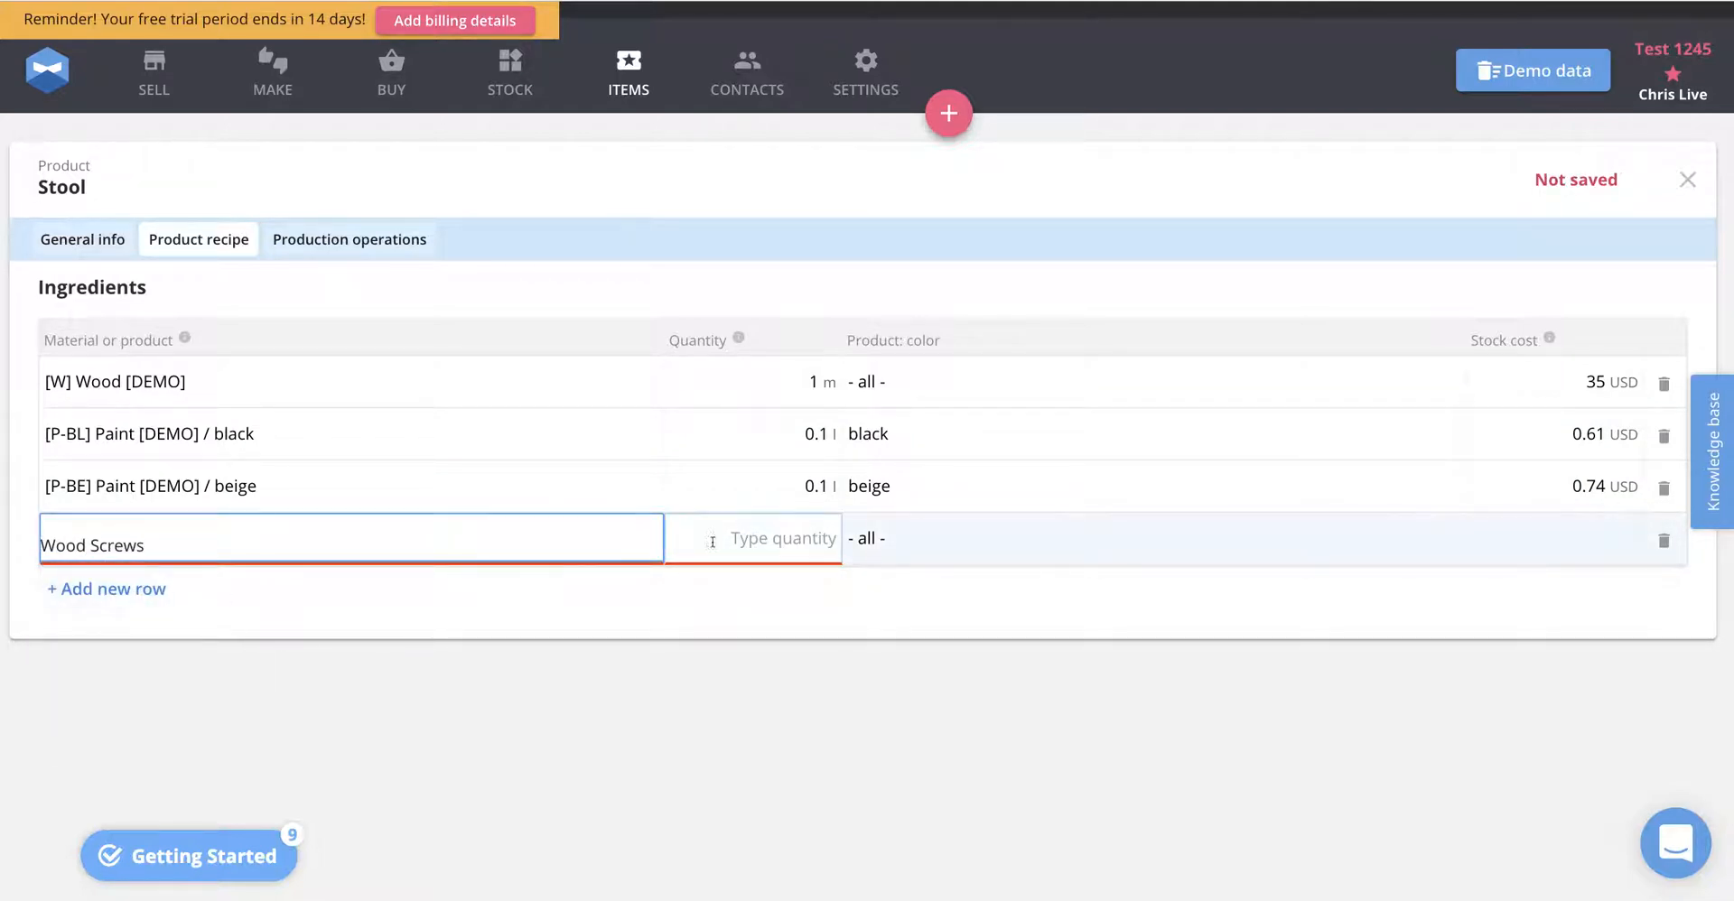
{"action": "left_click", "coordinate": [778, 537]}
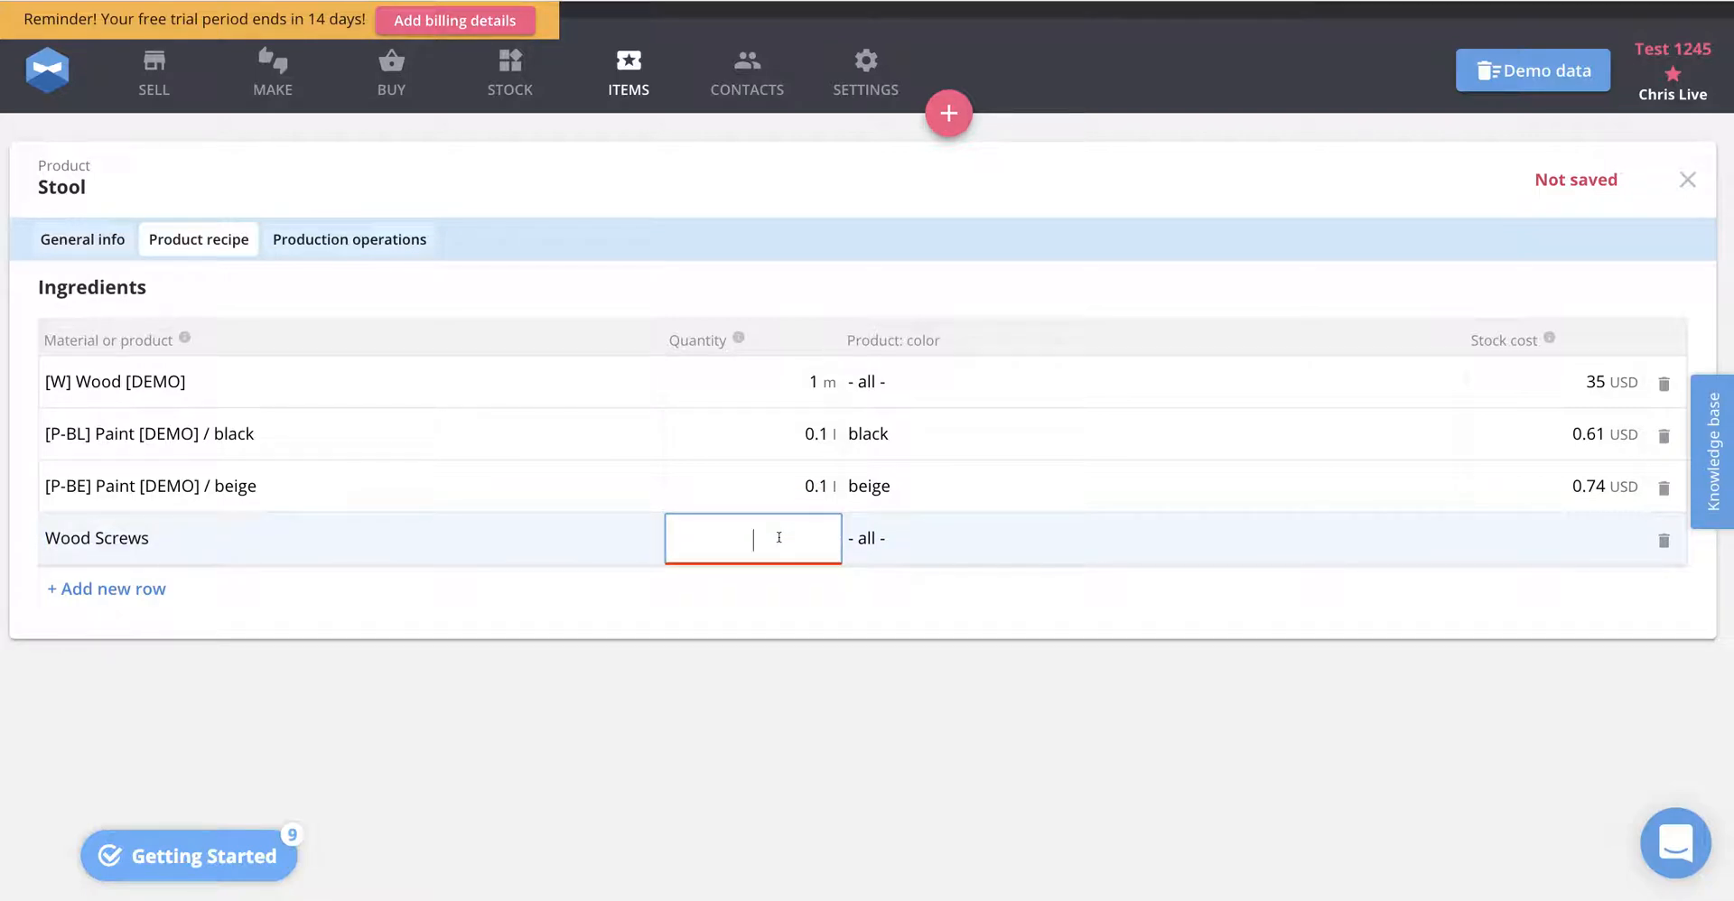
{"action": "type", "text": "10"}
{"action": "left_click", "coordinate": [896, 631]}
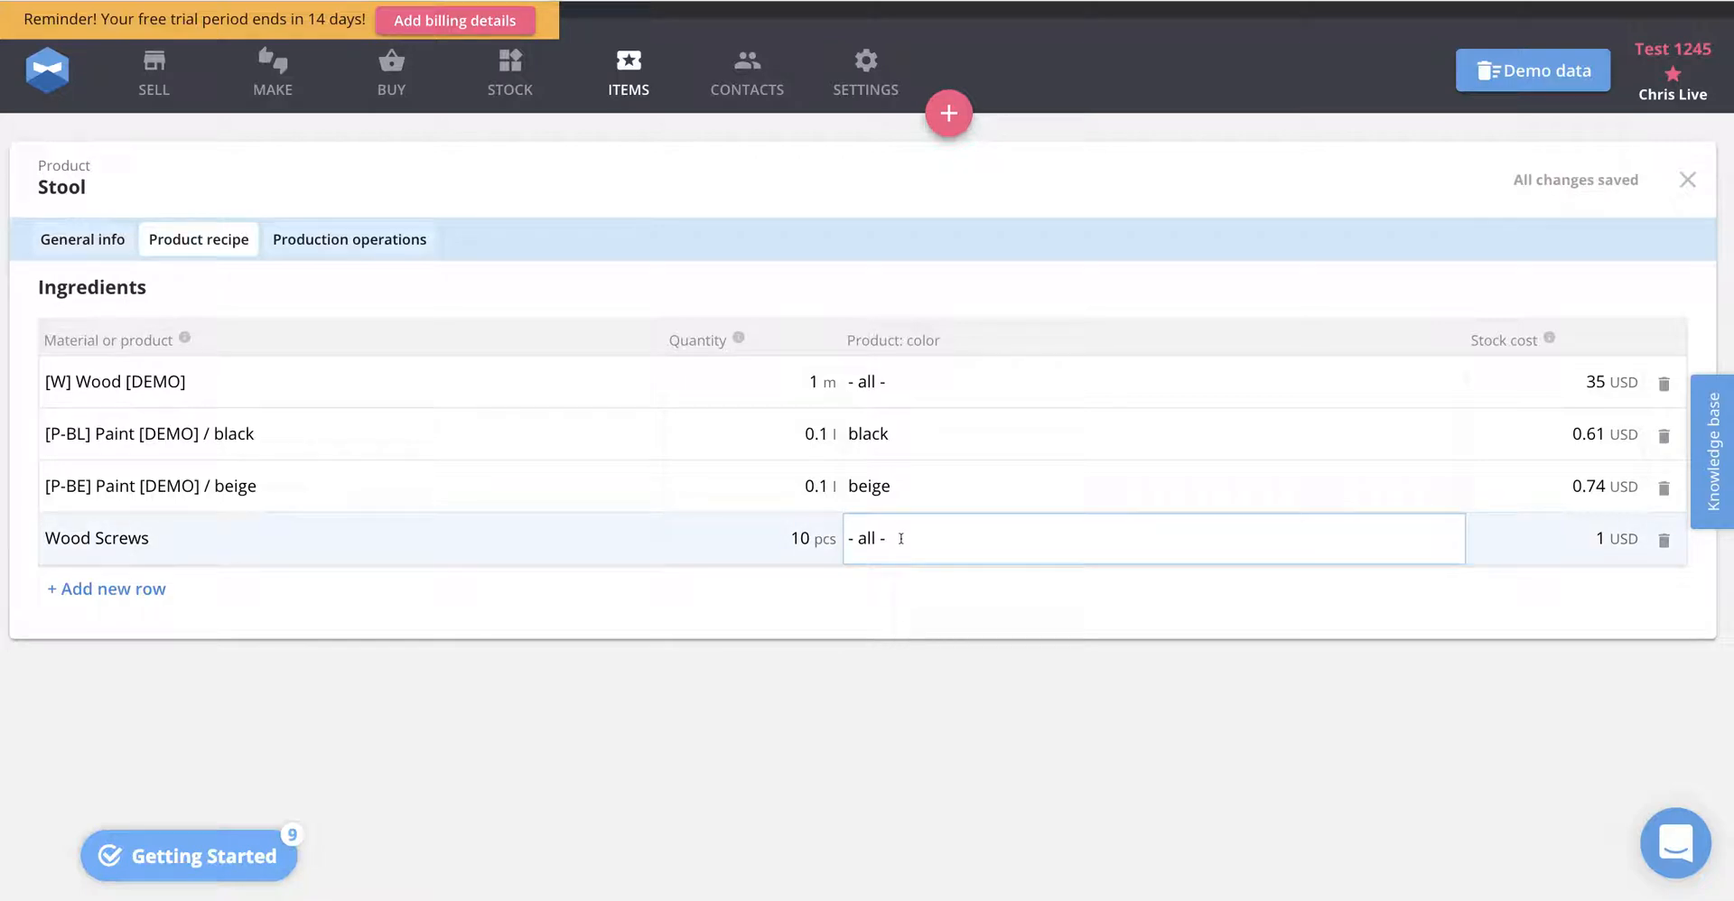
{"action": "left_click", "coordinate": [888, 538]}
{"action": "left_click", "coordinate": [907, 594]}
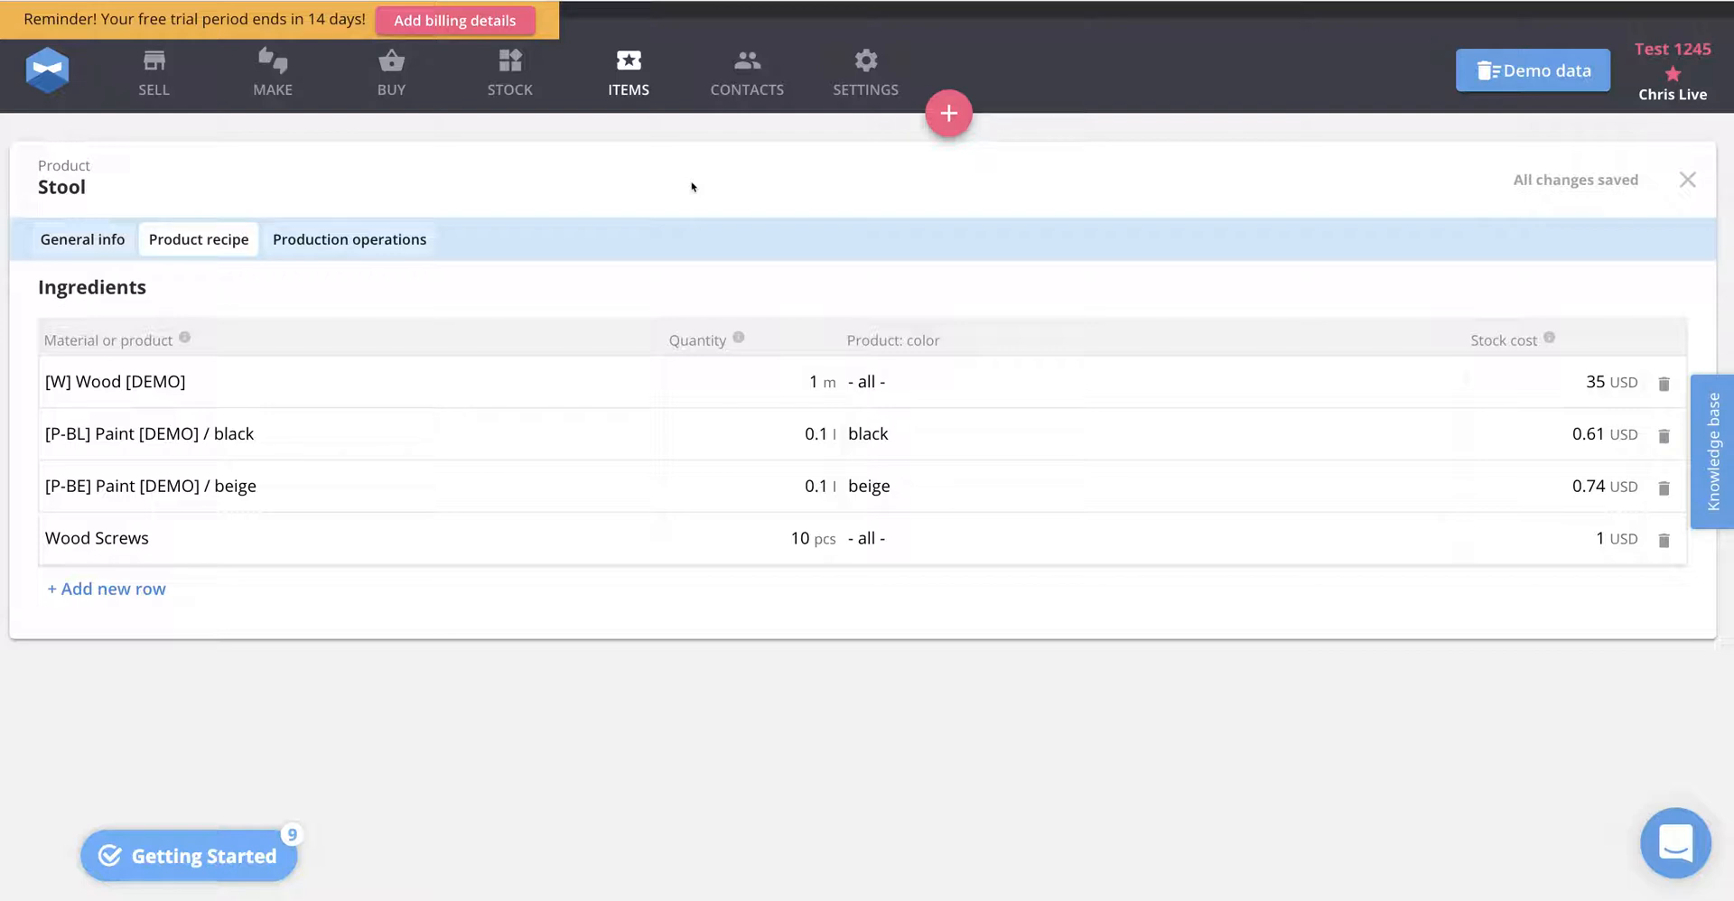
Examine the stock inventory for products and for materials, including the missing or excess quantities
{"action": "left_click", "coordinate": [512, 73]}
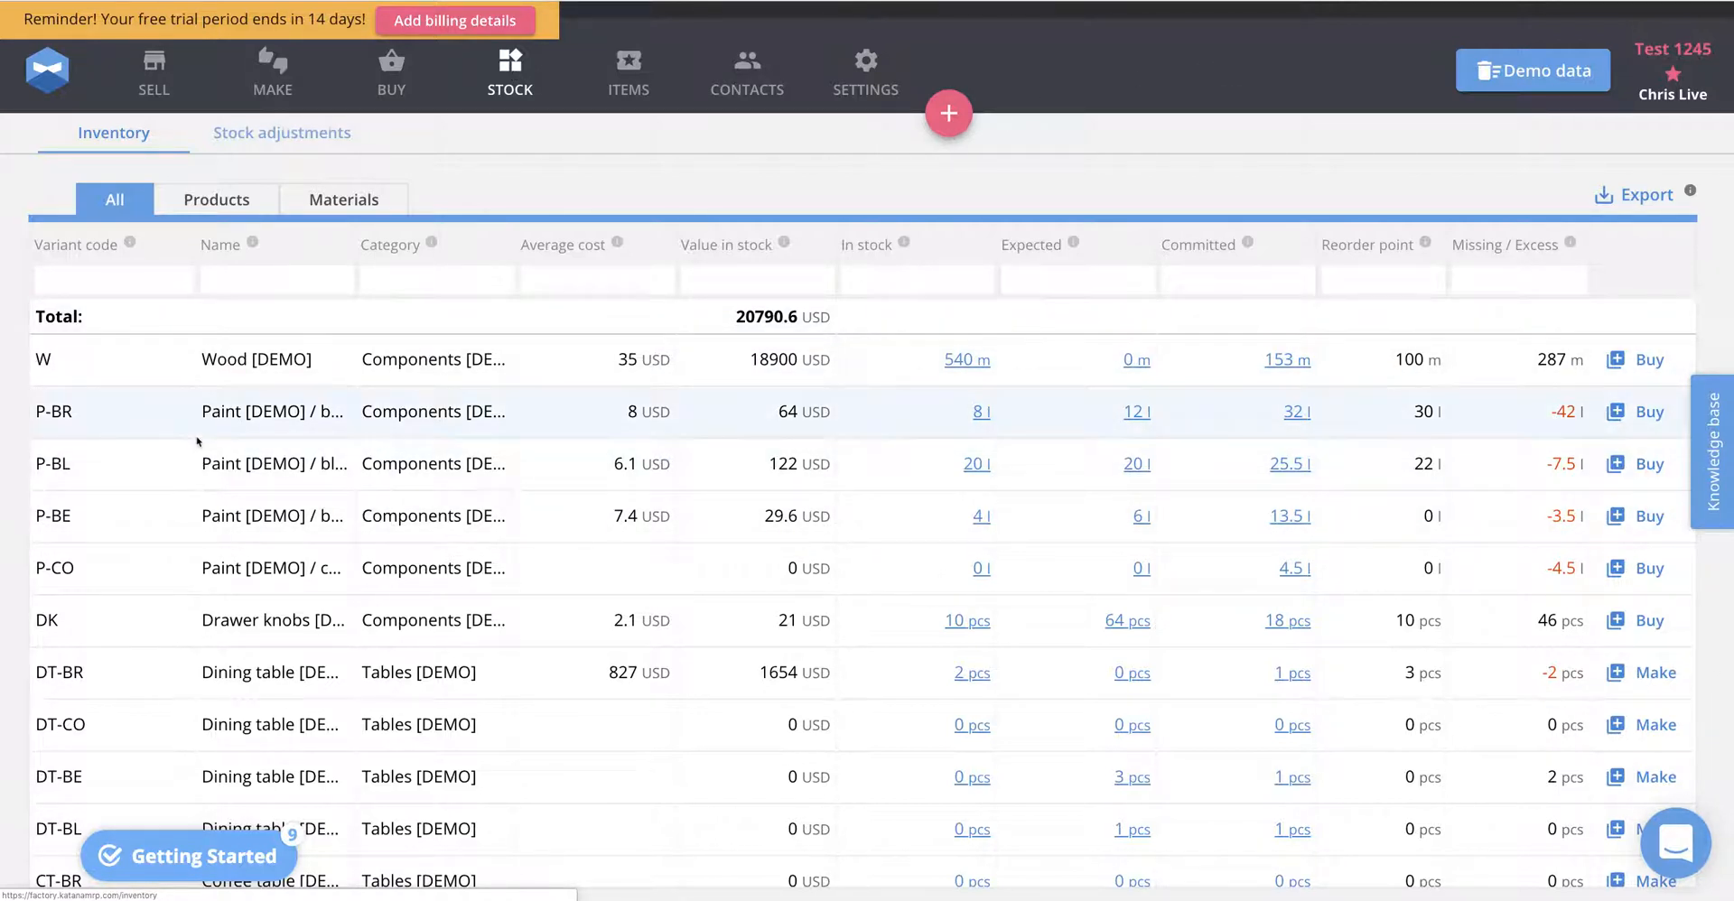
{"action": "left_click", "coordinate": [210, 202]}
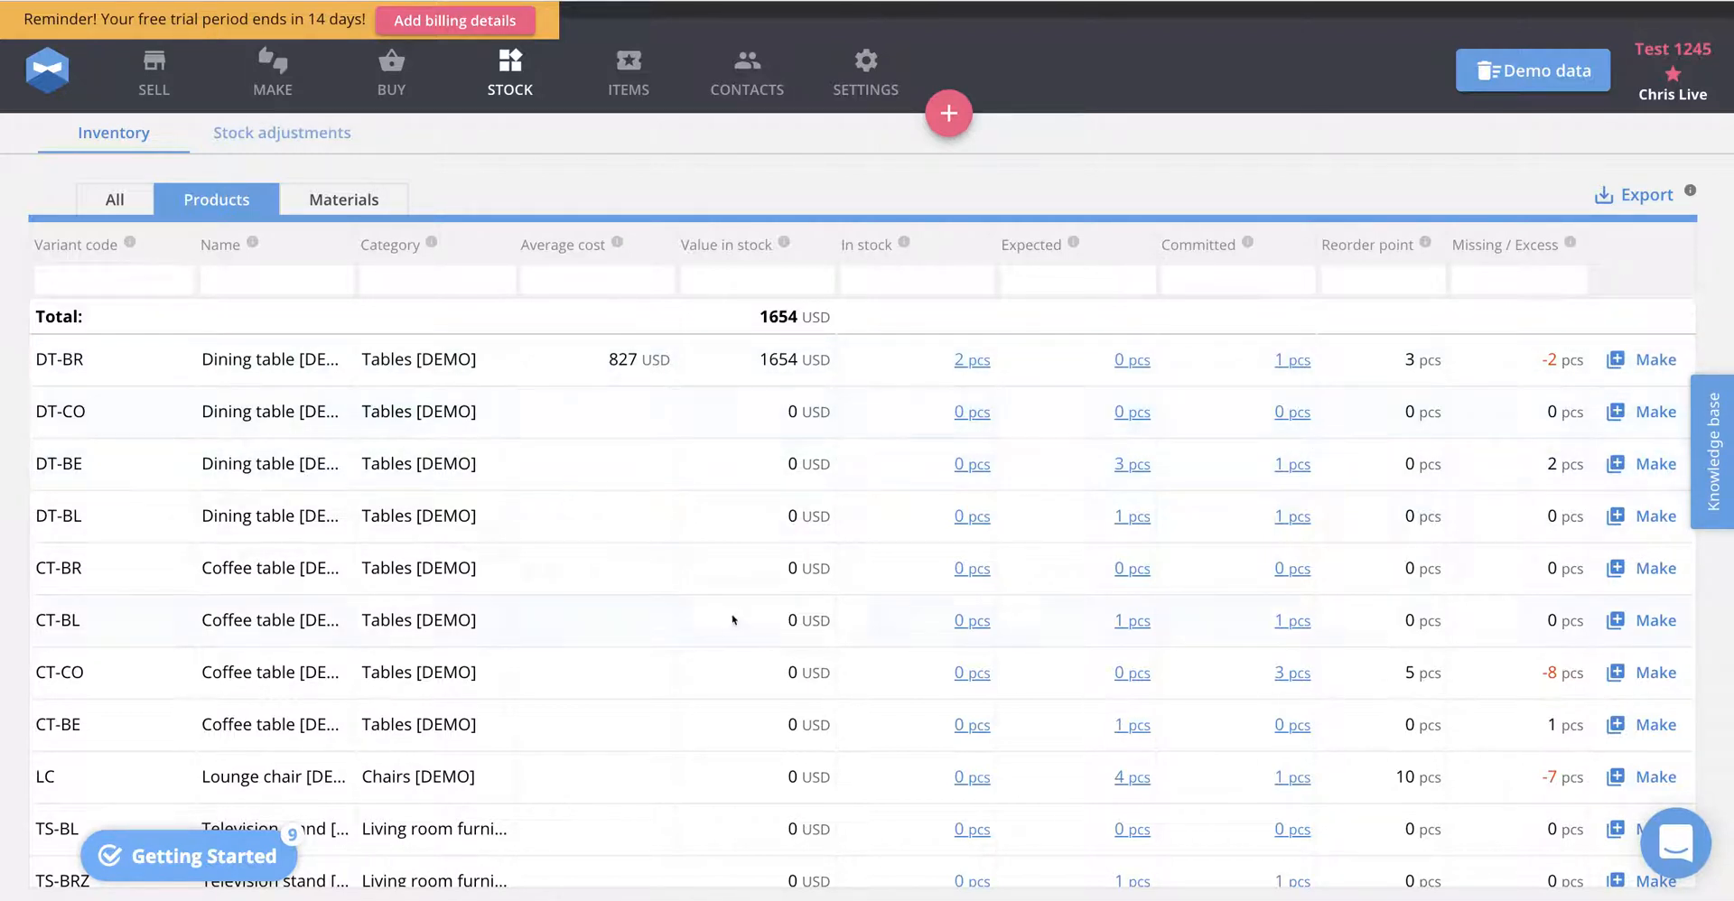
{"action": "scroll", "coordinate": [731, 611], "scroll_direction": "down", "scroll_amount": 3}
{"action": "scroll", "coordinate": [767, 551], "scroll_direction": "up", "scroll_amount": 3}
{"action": "left_click", "coordinate": [341, 206]}
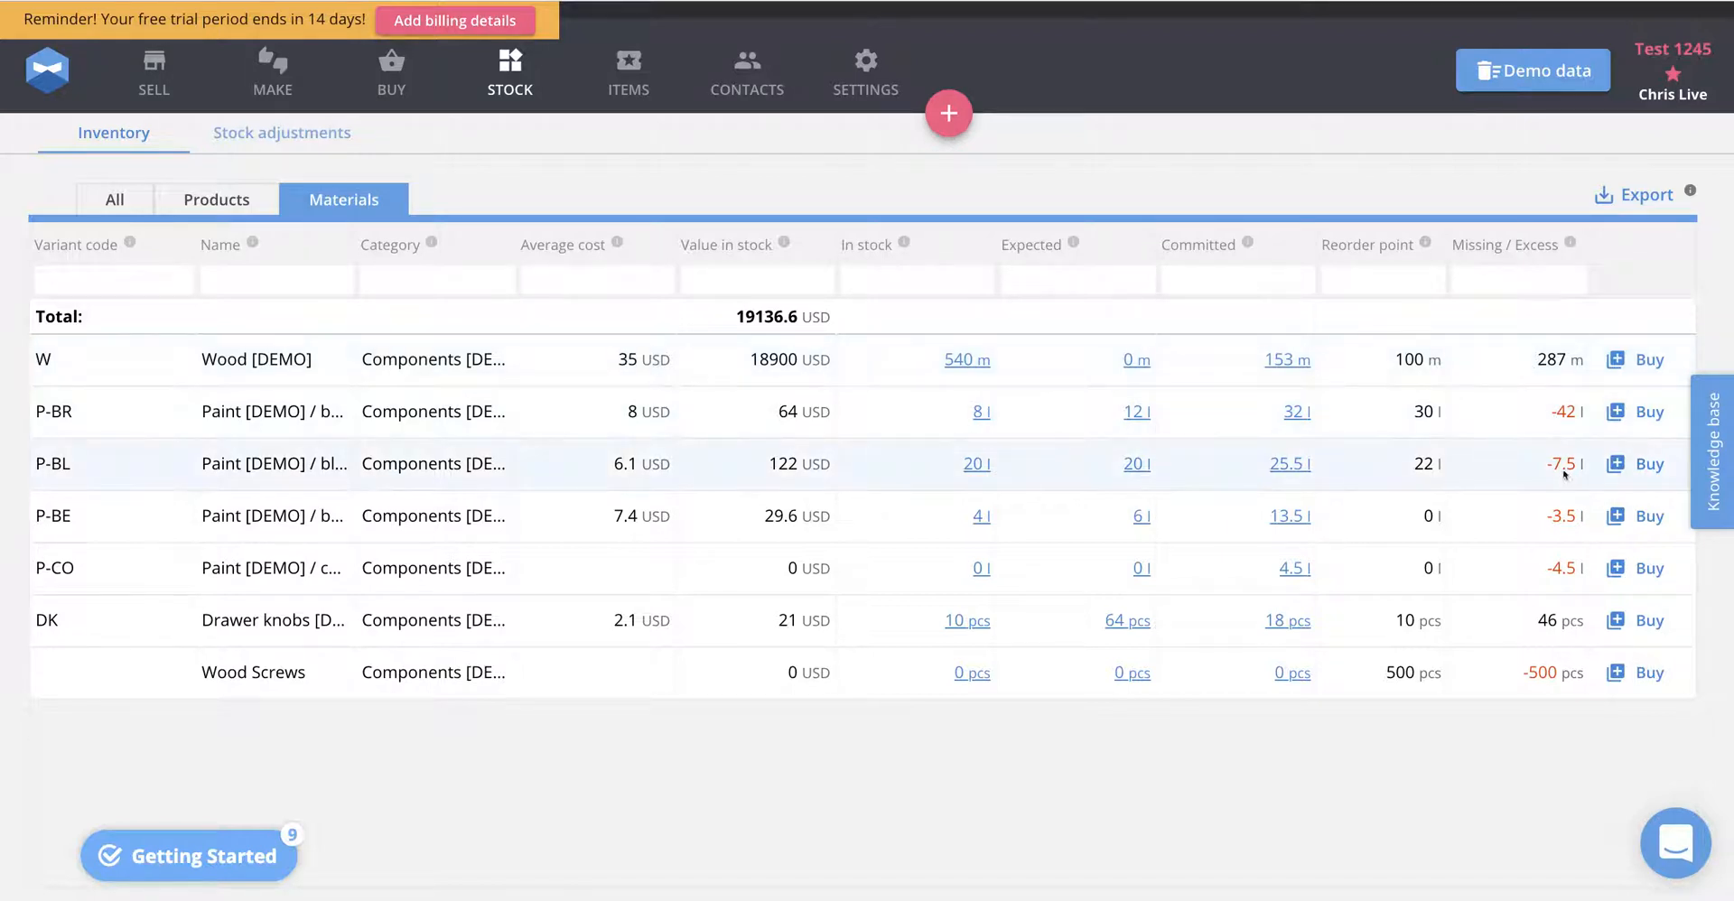
Open the Wood Screws material from the inventory and set its variant code to WS
{"action": "left_click", "coordinate": [77, 676]}
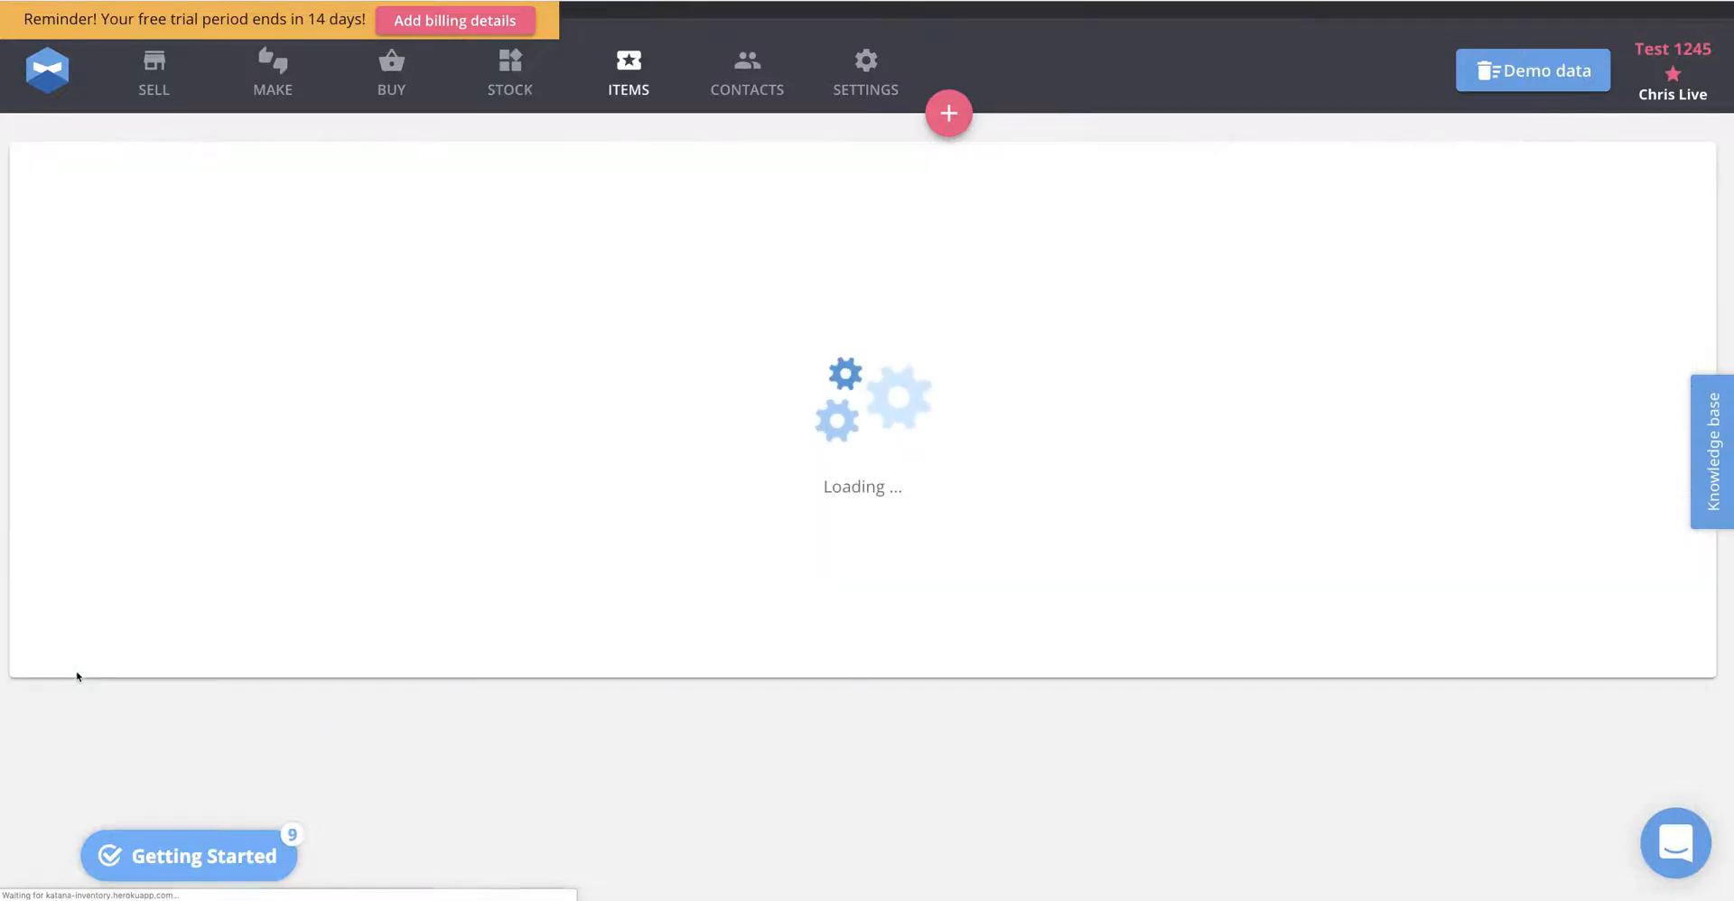
{"action": "left_click", "coordinate": [126, 624]}
{"action": "type", "text": "WS"}
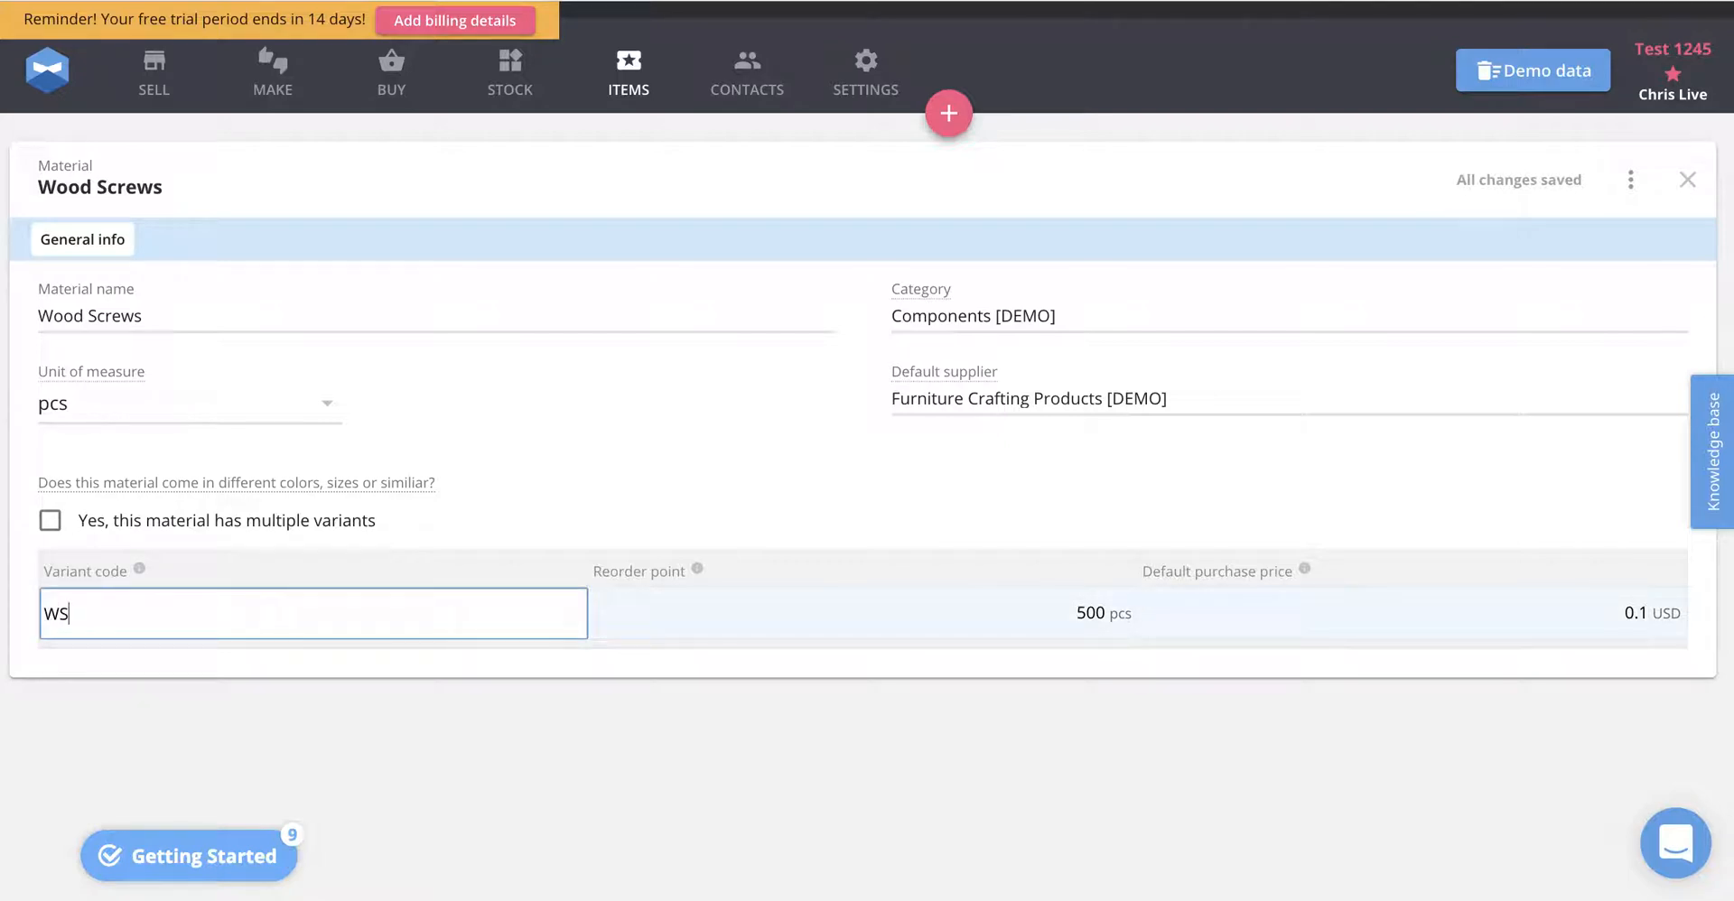
{"action": "left_click", "coordinate": [760, 726]}
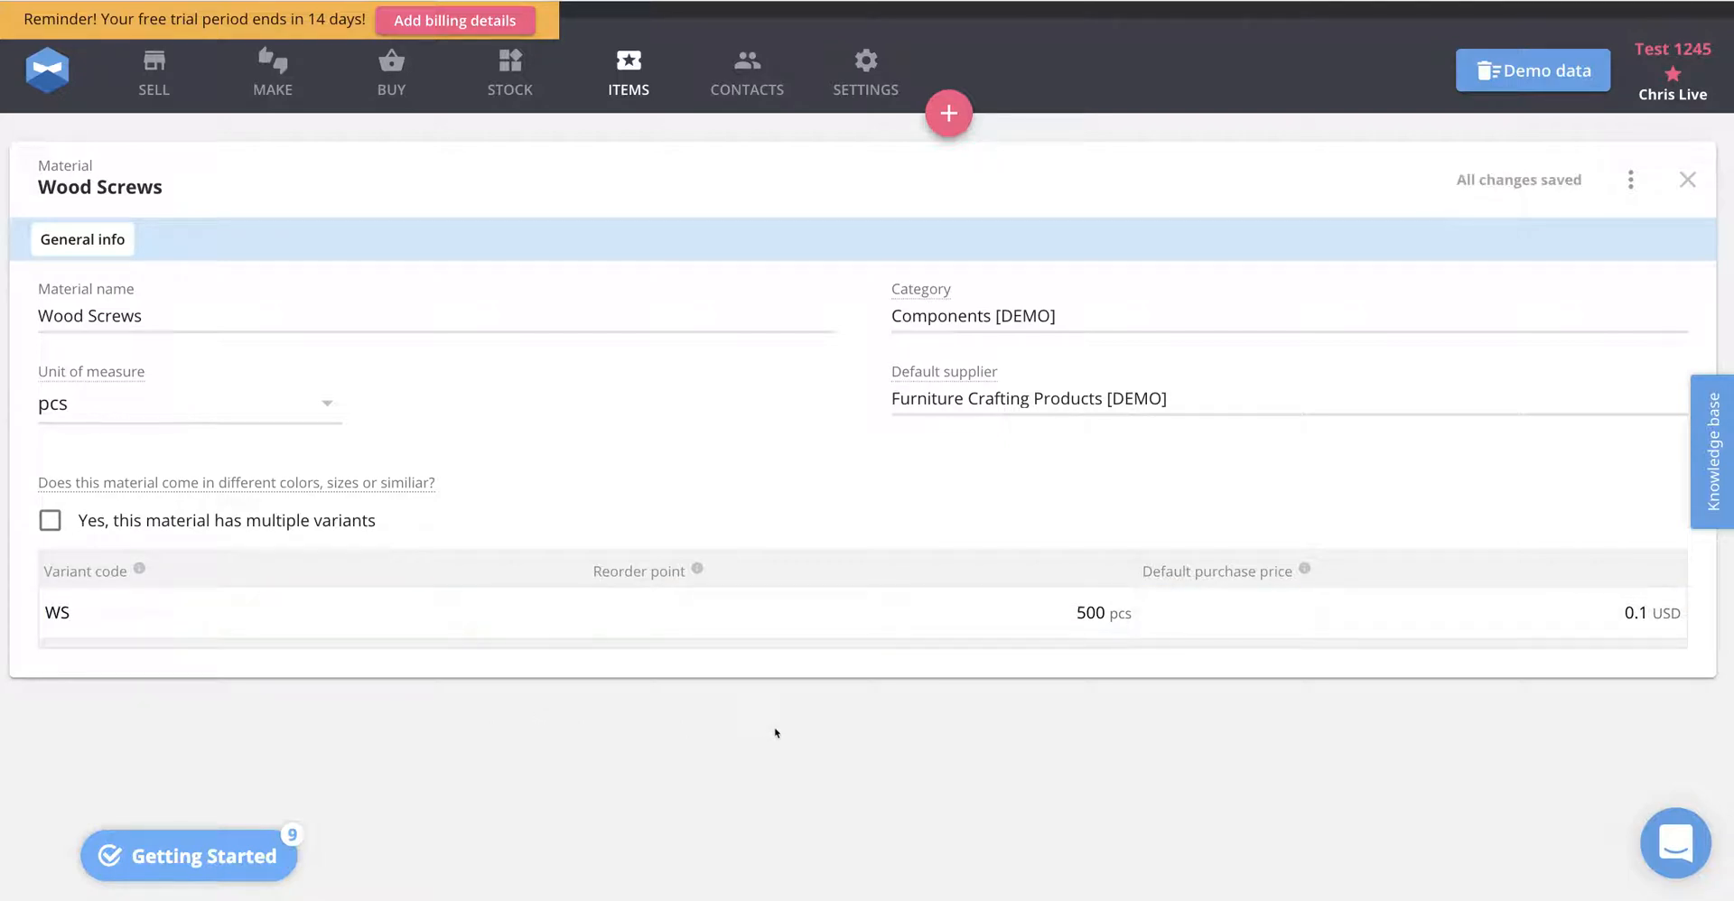
Check the materials inventory and create a stock adjustment with the reason "Initial stock"
{"action": "left_click", "coordinate": [510, 70]}
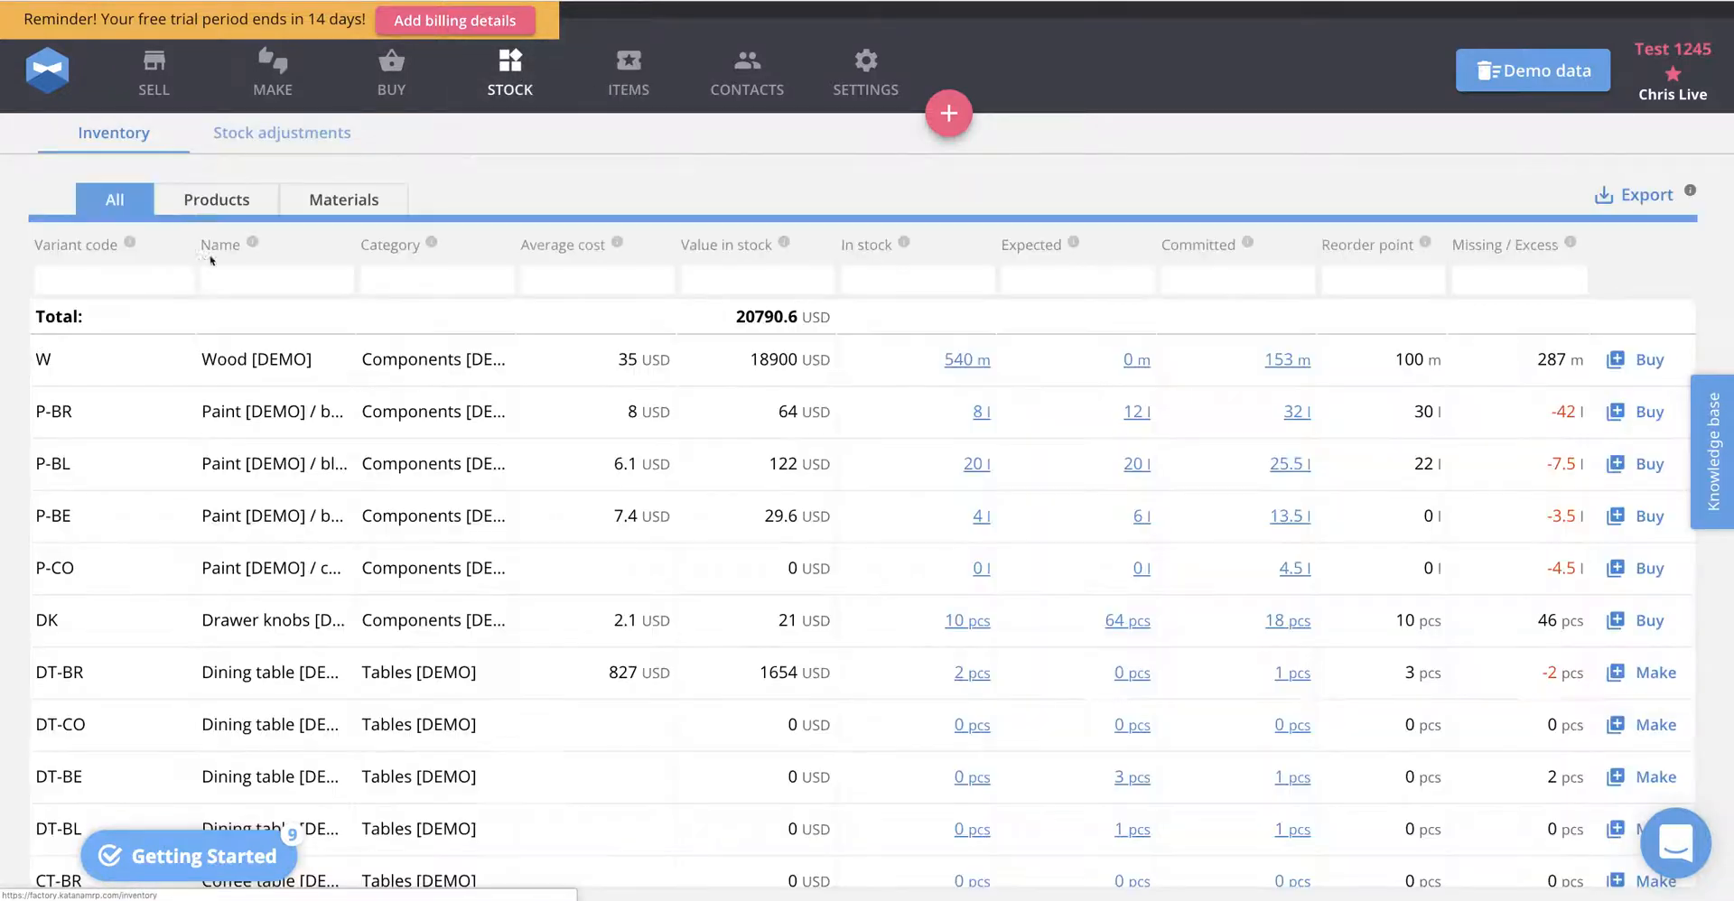
{"action": "left_click", "coordinate": [353, 197]}
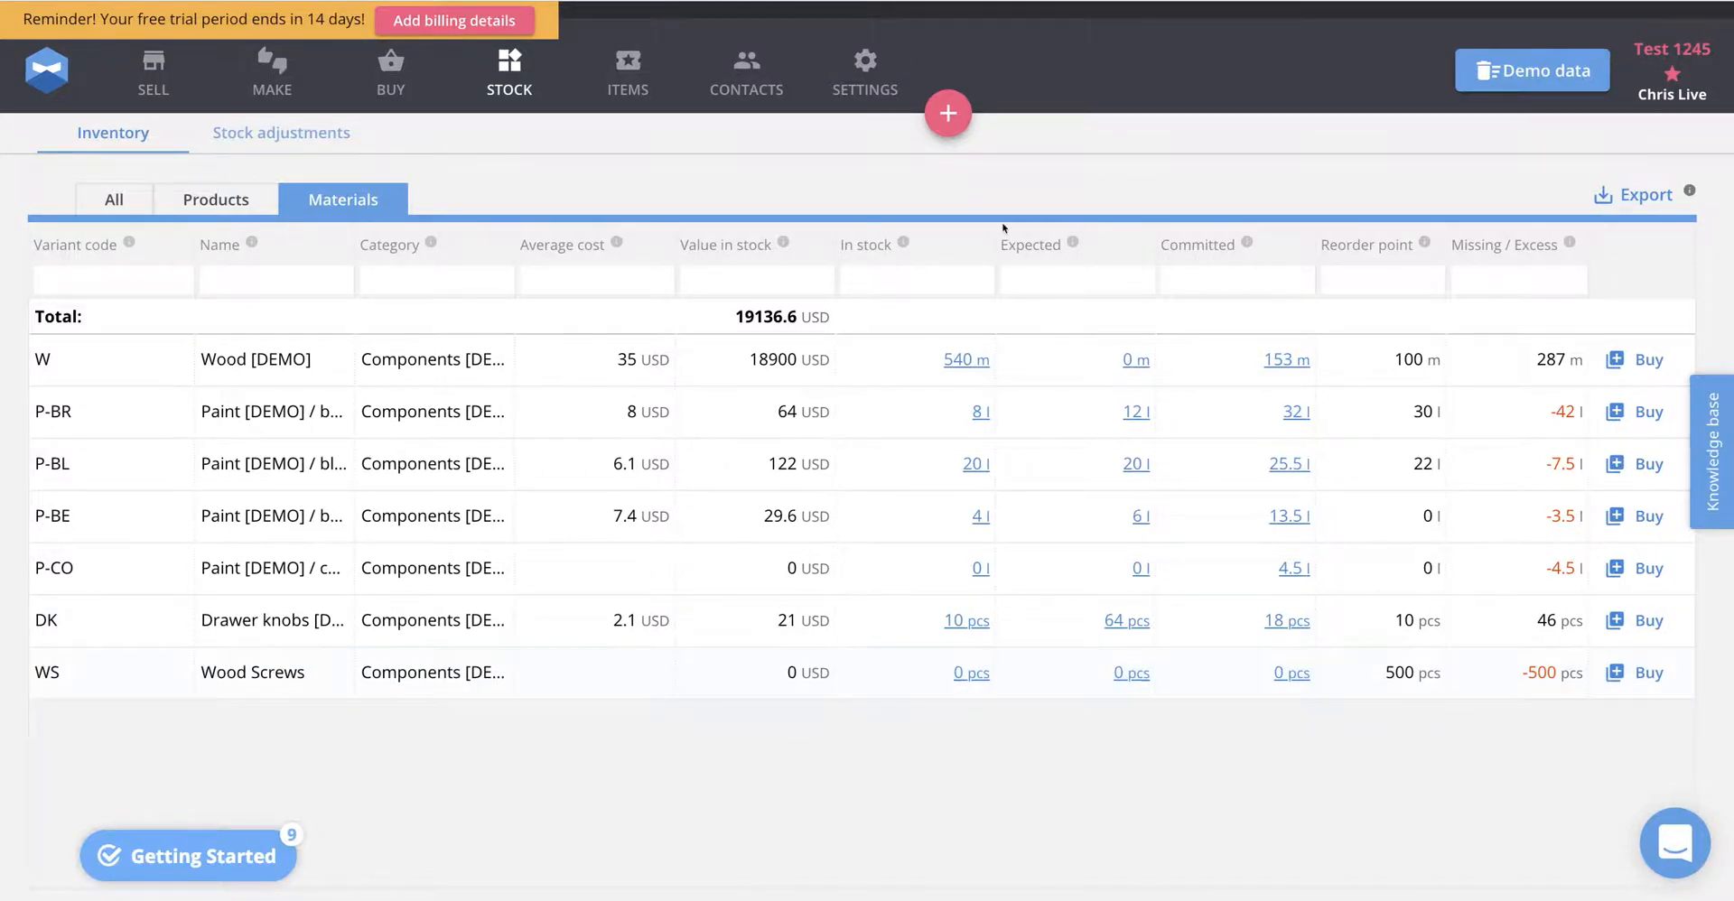
{"action": "left_click", "coordinate": [948, 110]}
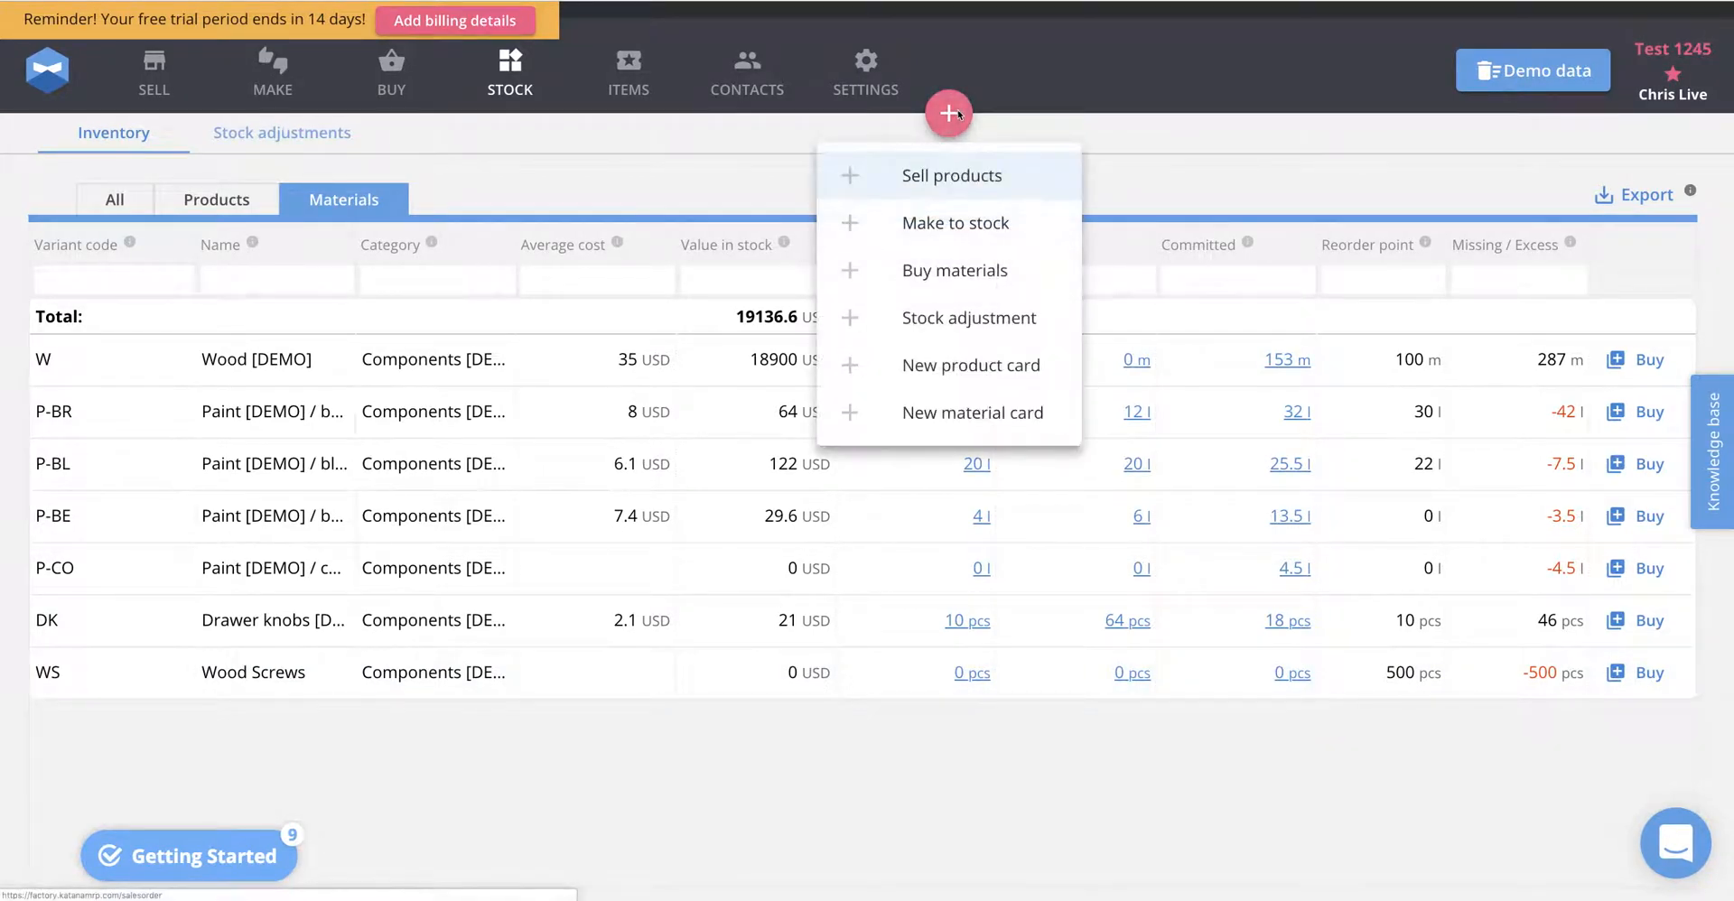
{"action": "left_click", "coordinate": [964, 325]}
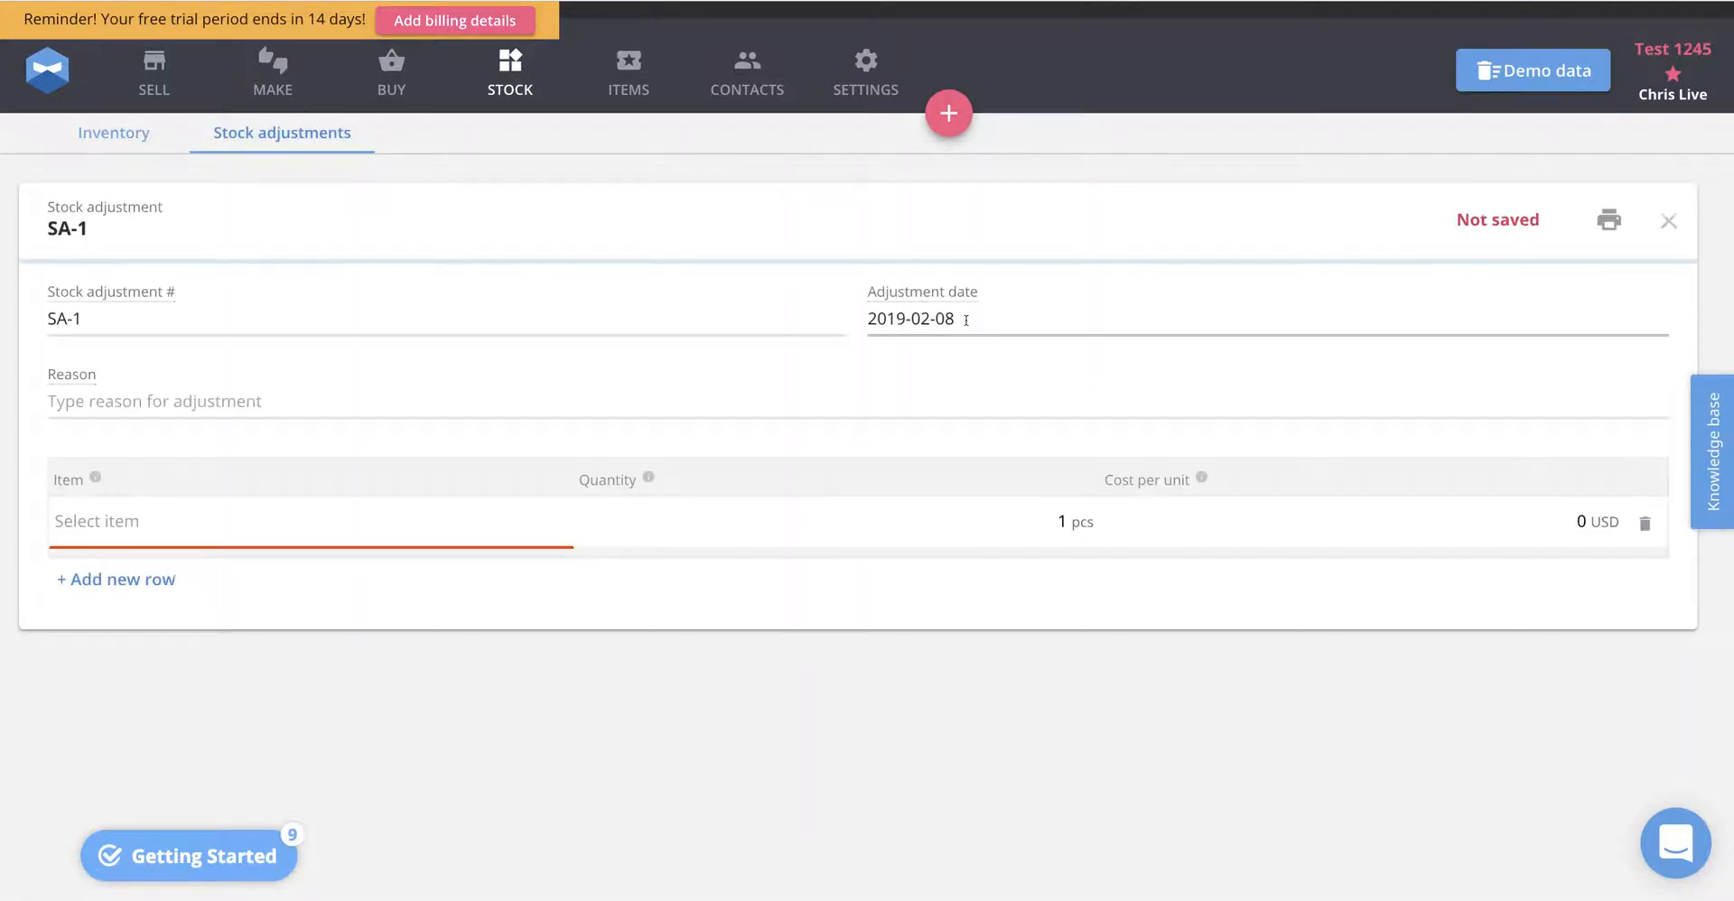
{"action": "left_click", "coordinate": [108, 399]}
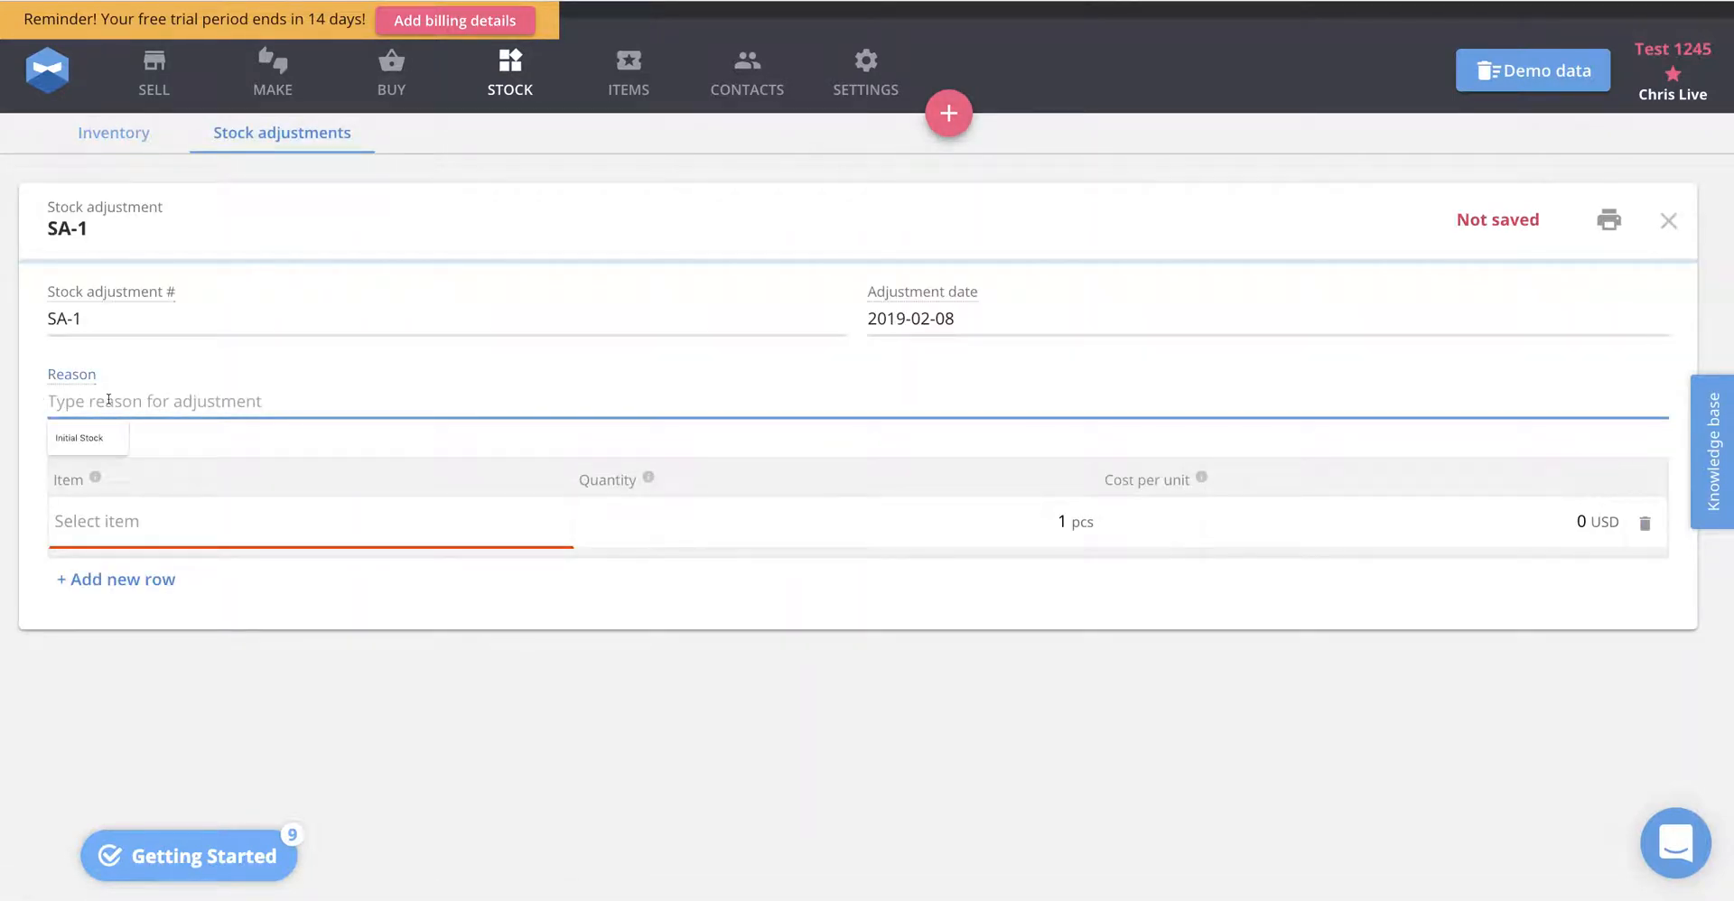
{"action": "type", "text": "INiti"}
{"action": "key", "text": "BackSpace"}
{"action": "key", "text": "BackSpace"}
{"action": "key", "text": "BackSpace"}
{"action": "key", "text": "BackSpace"}
{"action": "type", "text": "nitial stock"}
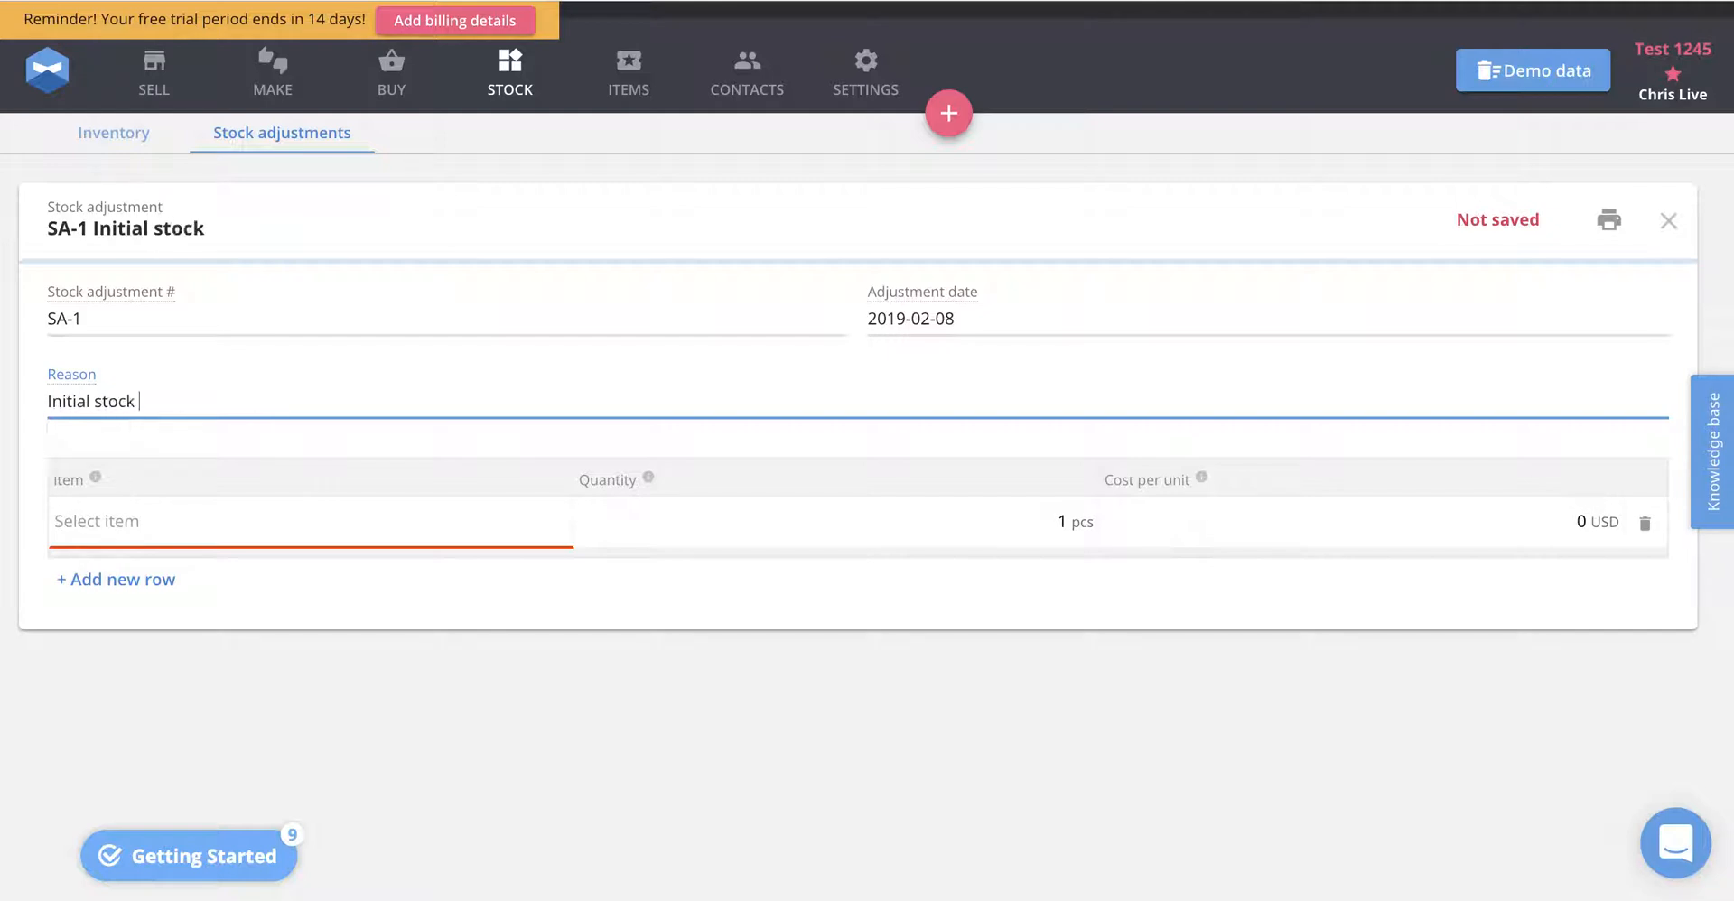
Add Wood Screws to the stock adjustment with a quantity of 100 pcs
{"action": "left_click", "coordinate": [102, 517]}
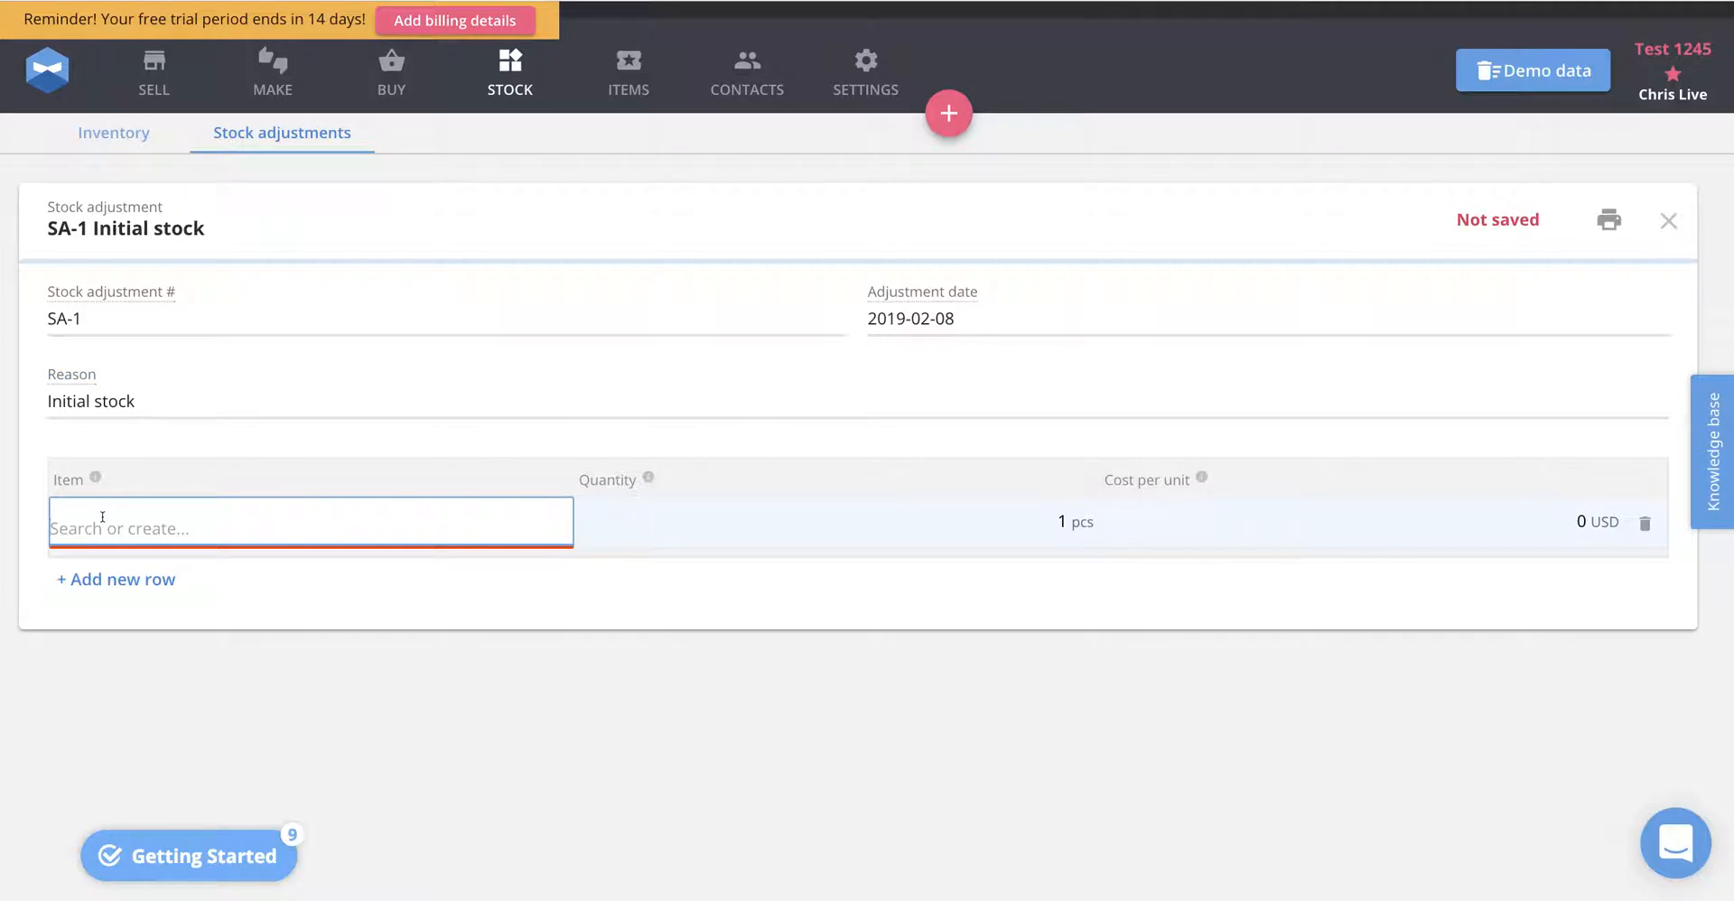
{"action": "type", "text": "wood"}
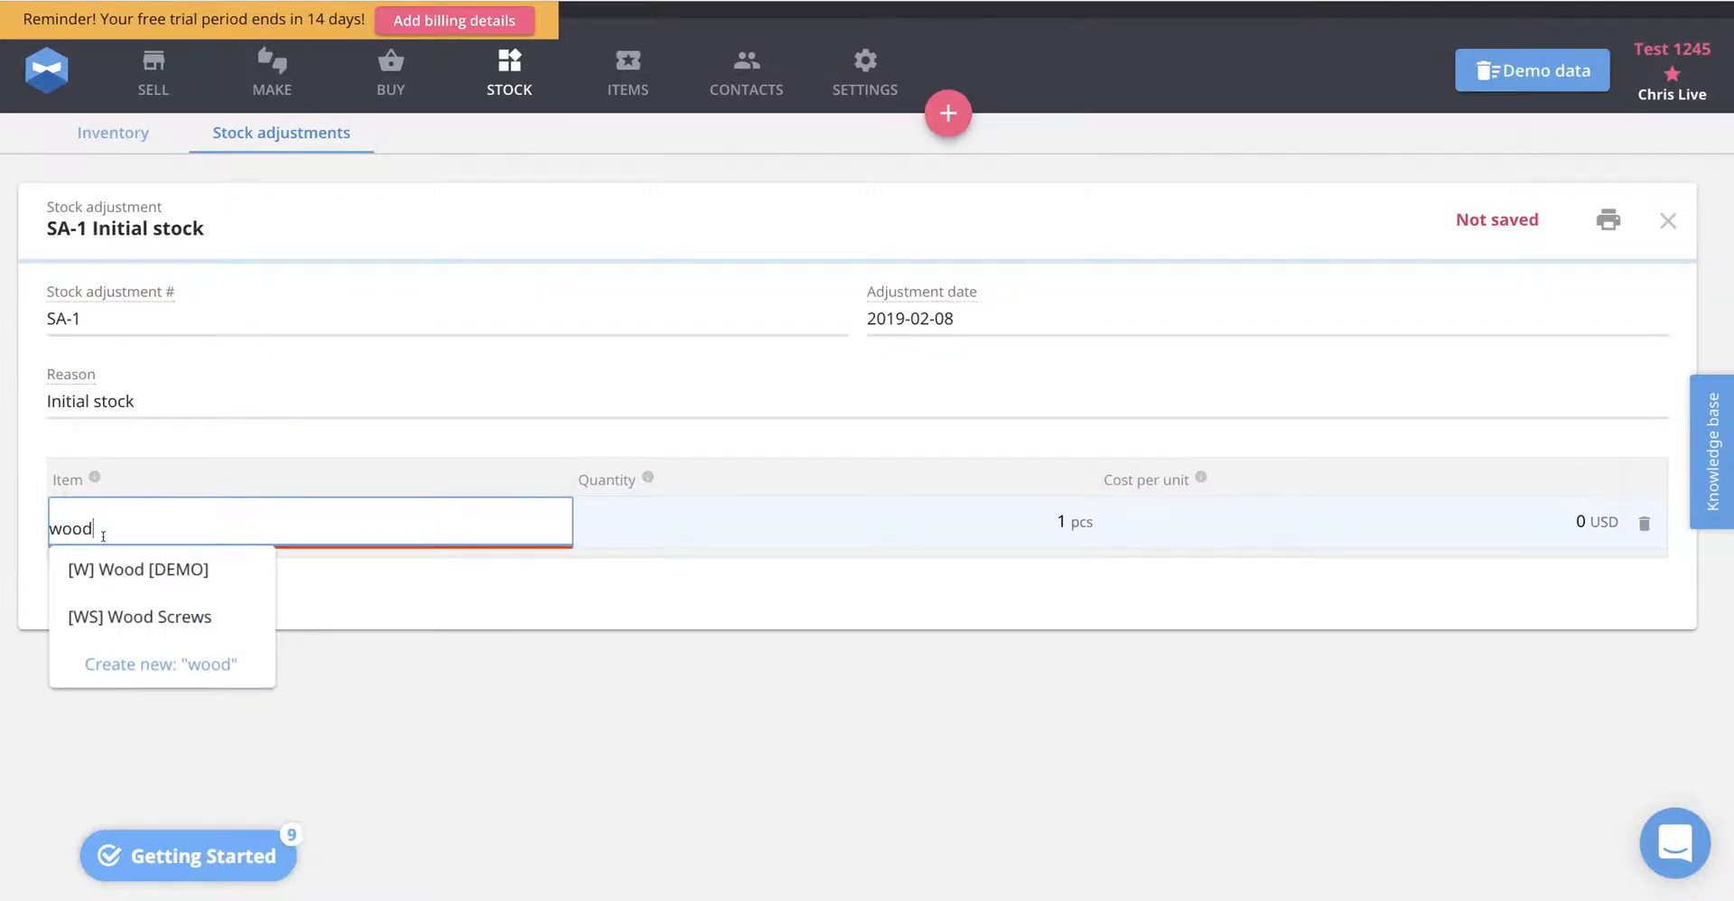
{"action": "left_click", "coordinate": [136, 616]}
{"action": "left_click", "coordinate": [967, 518]}
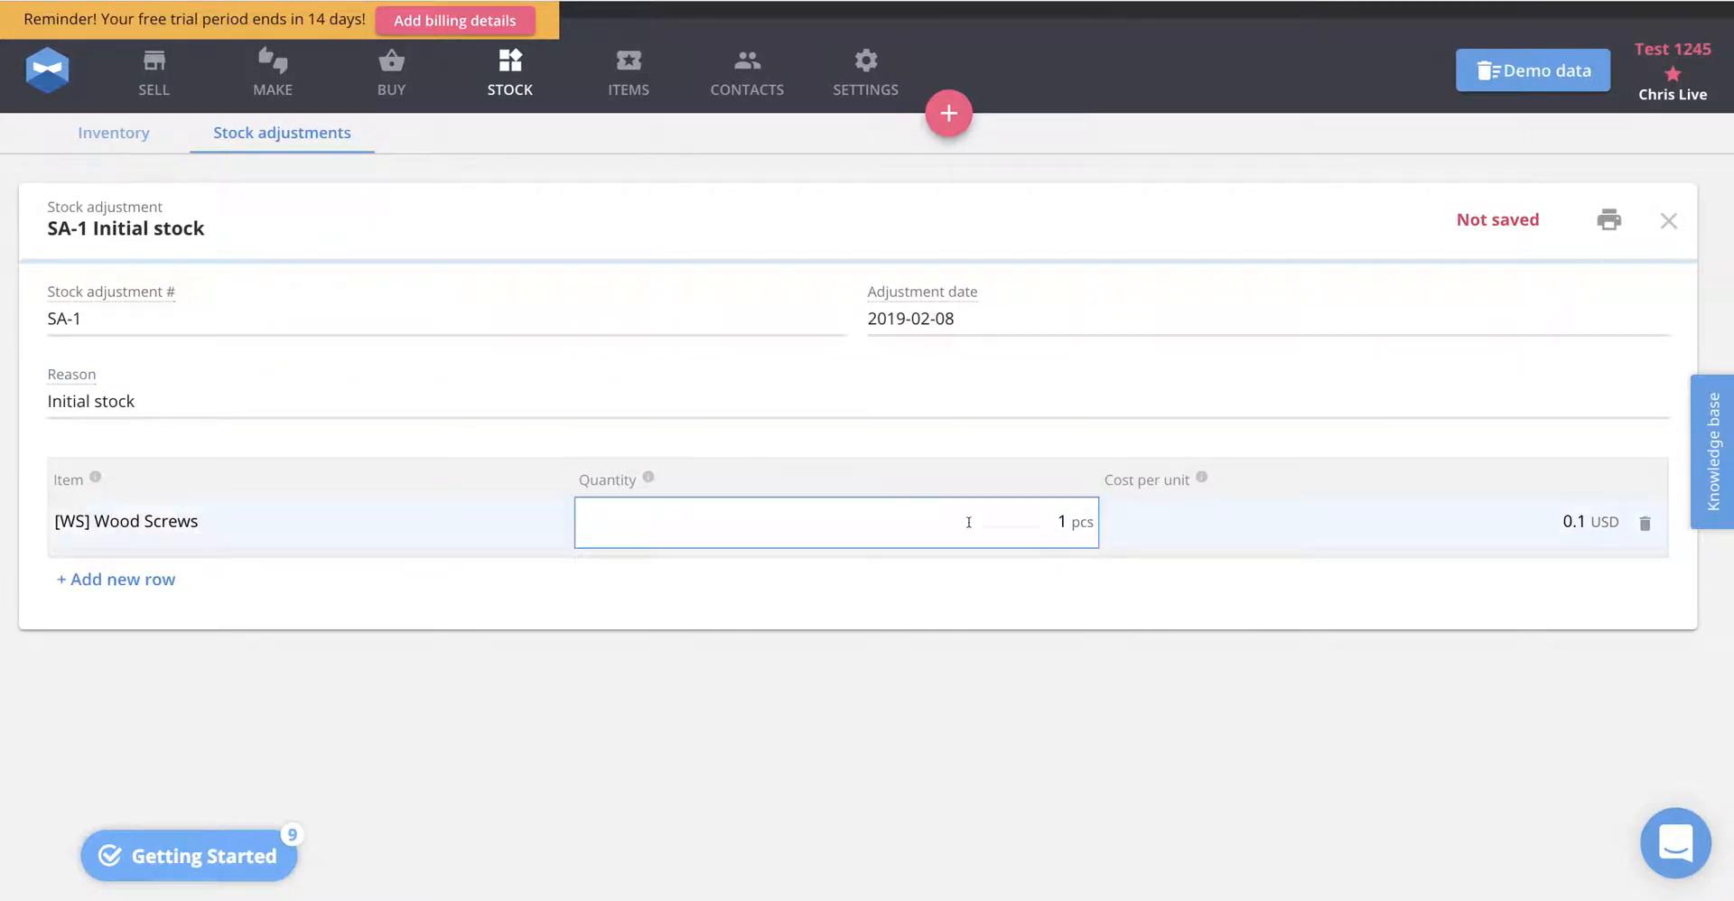
{"action": "type", "text": "00"}
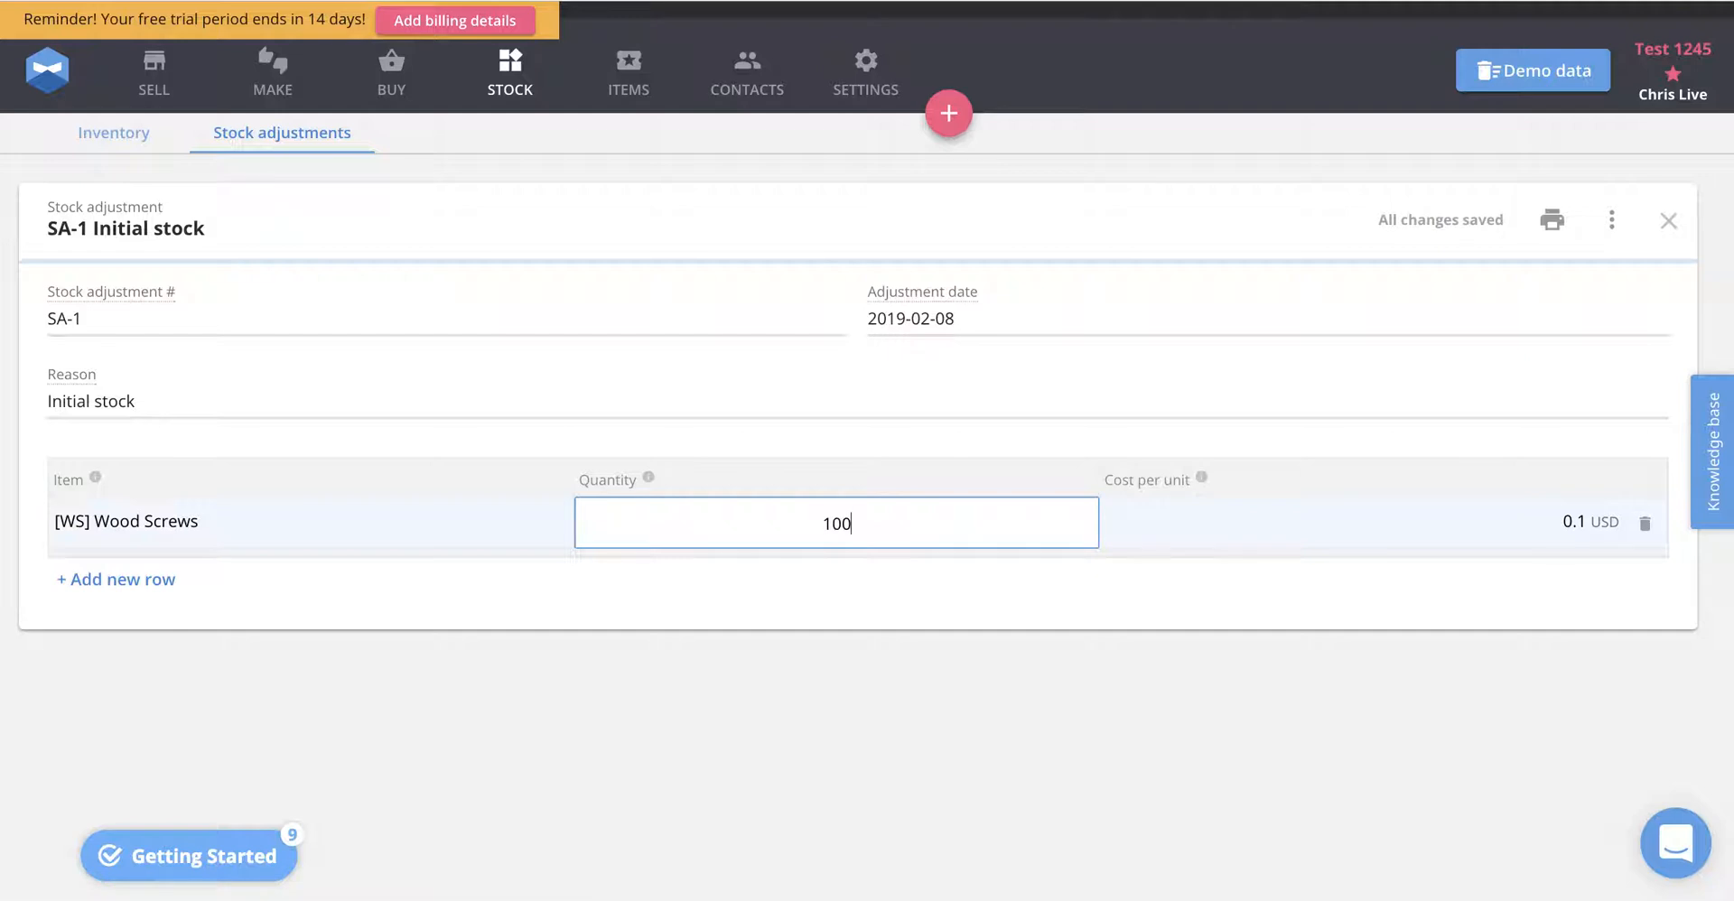
{"action": "left_click", "coordinate": [1298, 667]}
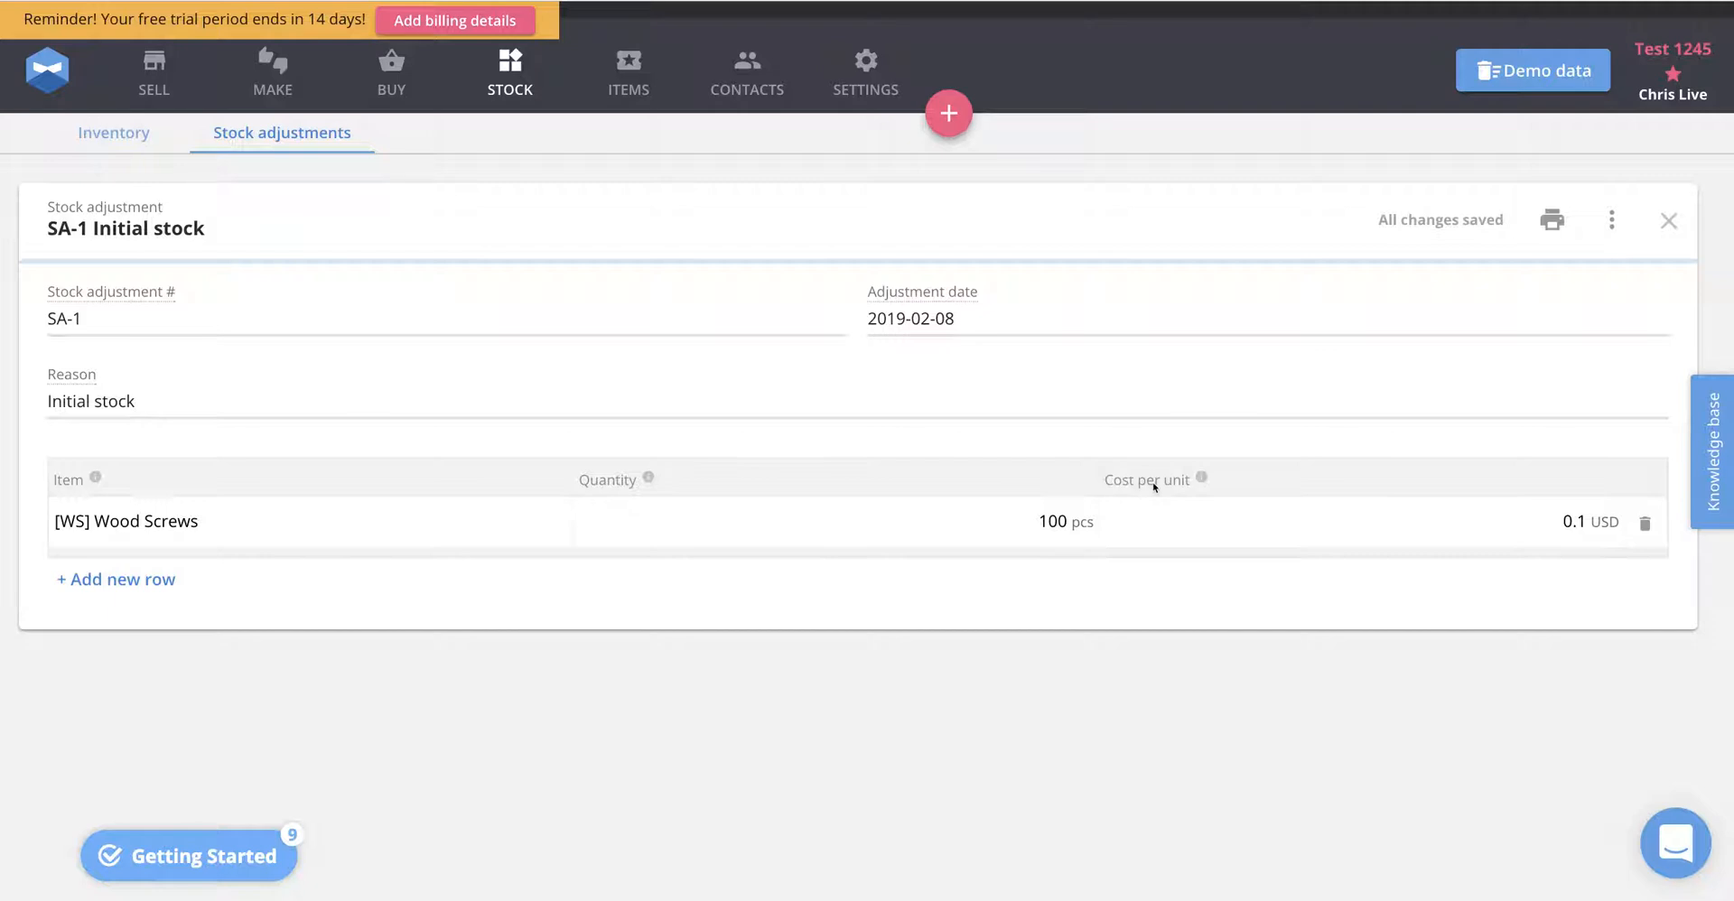
Set the Wood Screws' cost per unit to 0.2 USD in the stock adjustment and close it
{"action": "left_click", "coordinate": [1519, 532]}
{"action": "left_click", "coordinate": [804, 503]}
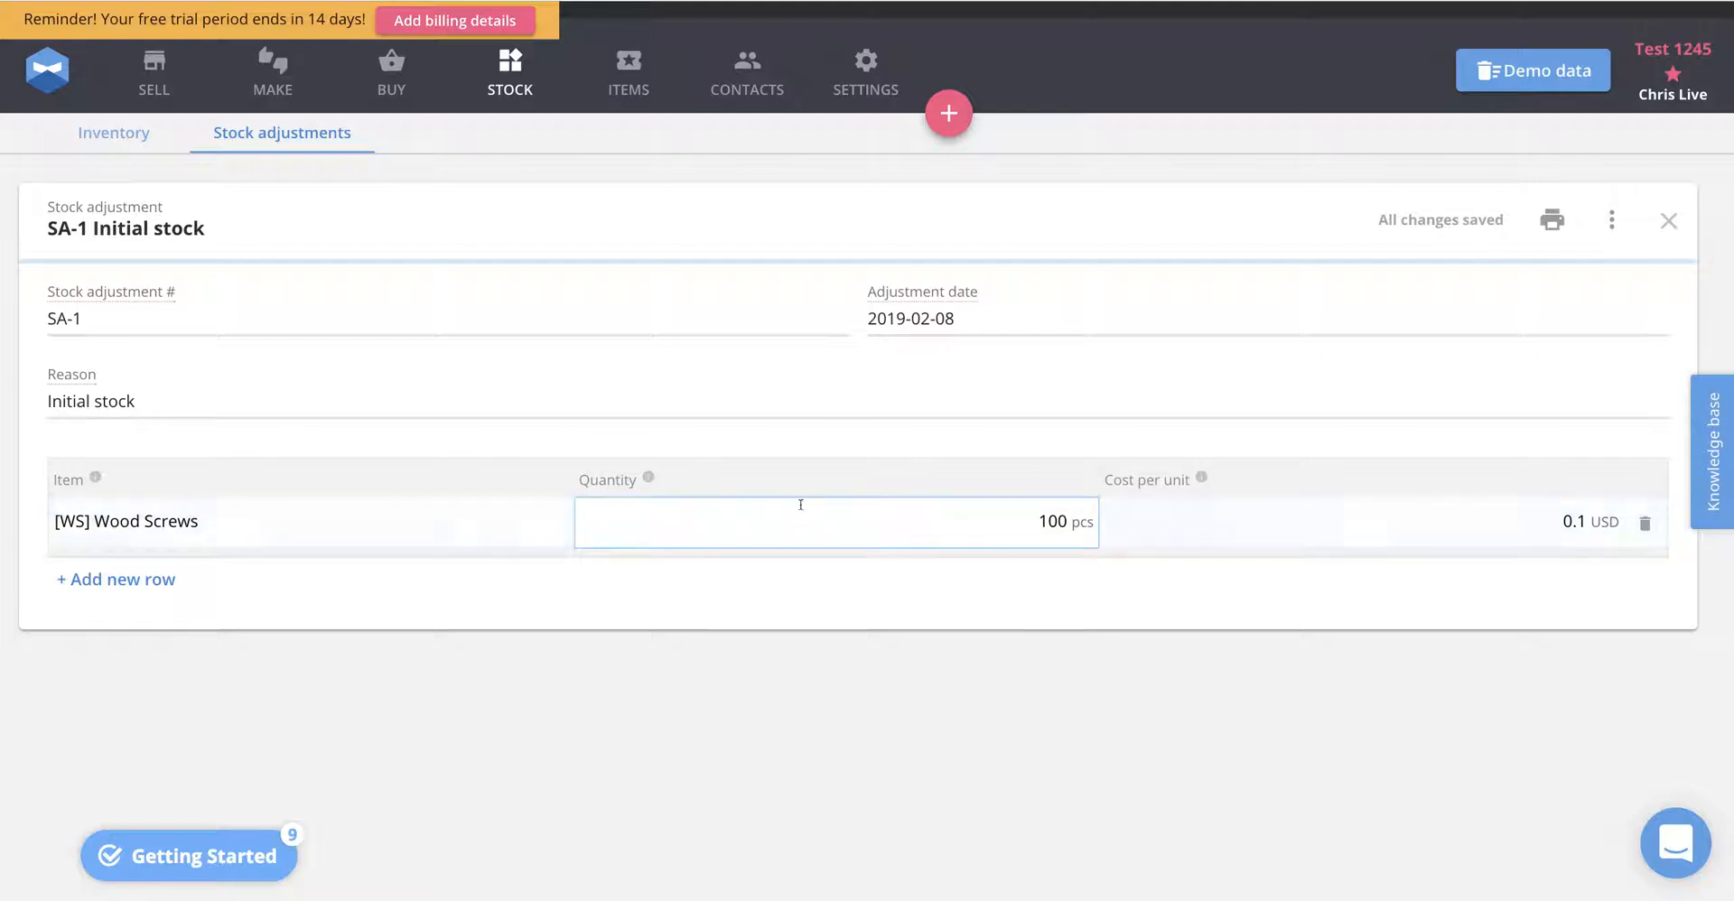
{"action": "left_click", "coordinate": [1573, 528]}
{"action": "left_click", "coordinate": [1548, 560]}
{"action": "left_click", "coordinate": [1577, 522]}
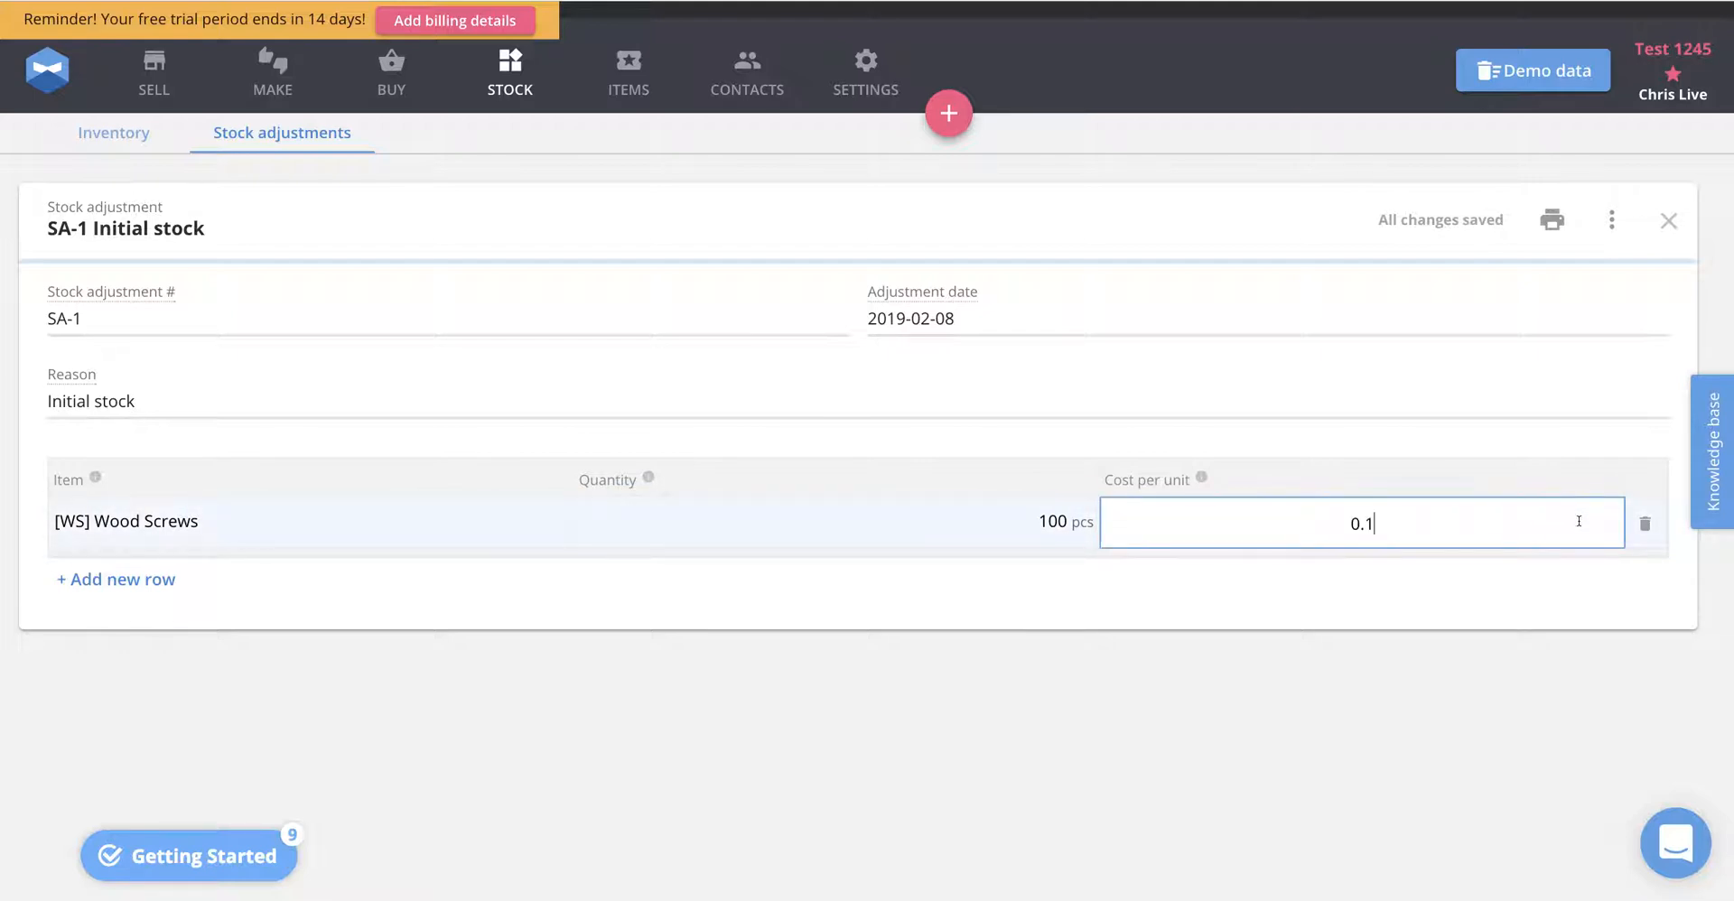
{"action": "key", "text": "BackSpace"}
{"action": "type", "text": "20"}
{"action": "key", "text": "Return"}
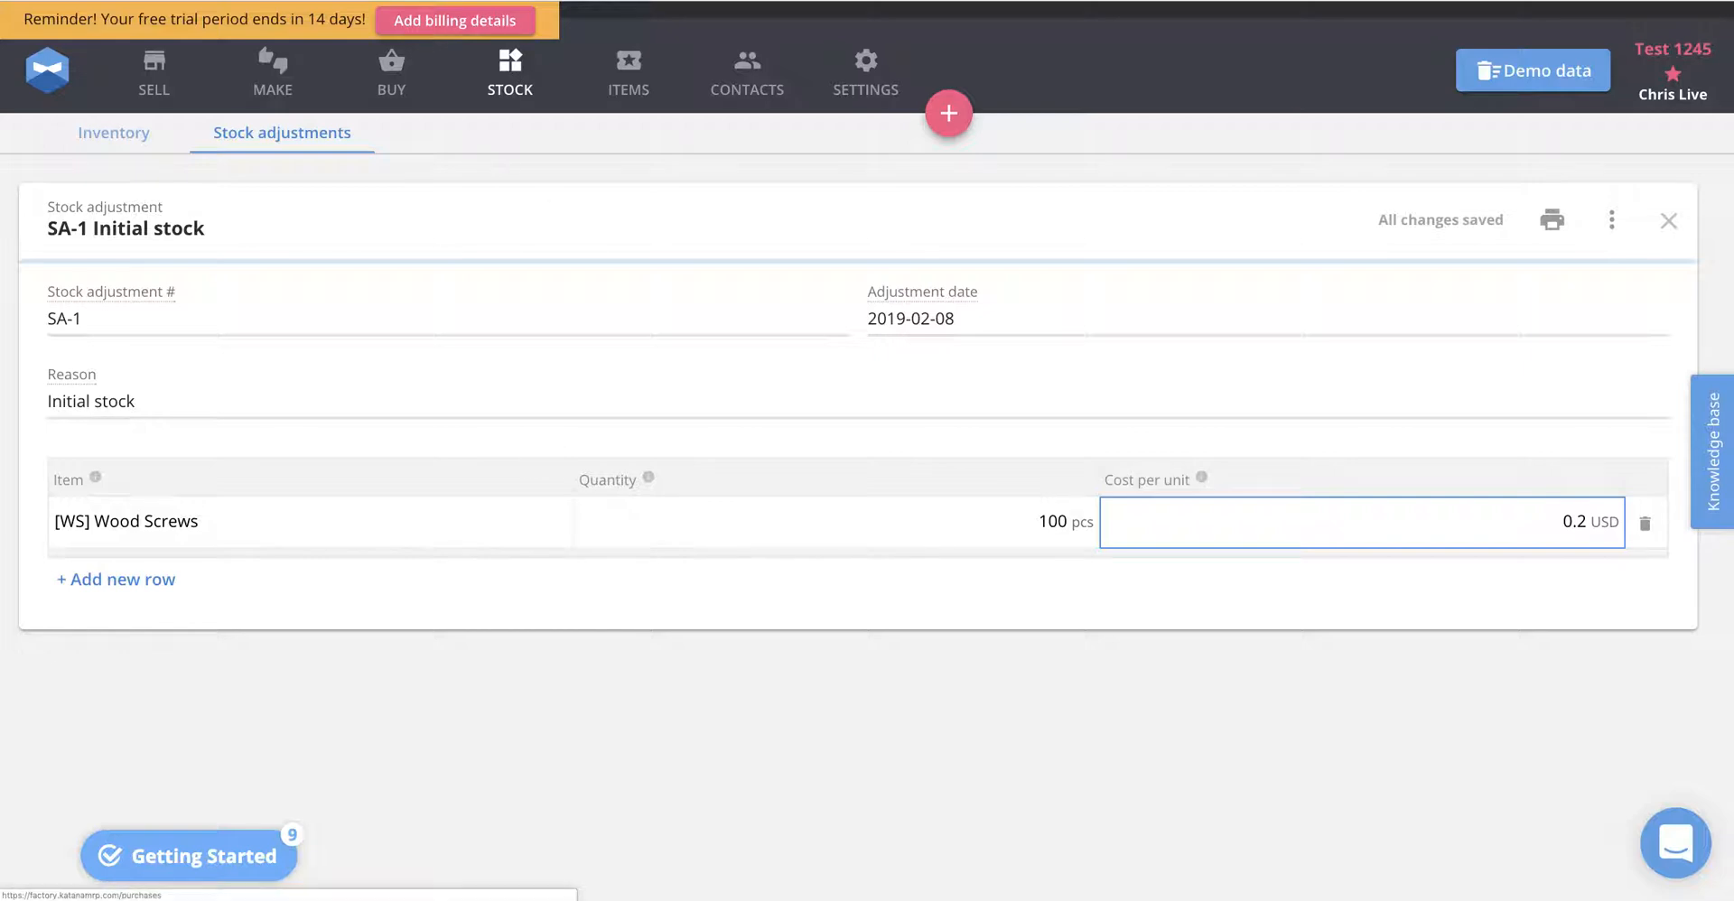
{"action": "left_click", "coordinate": [1665, 231]}
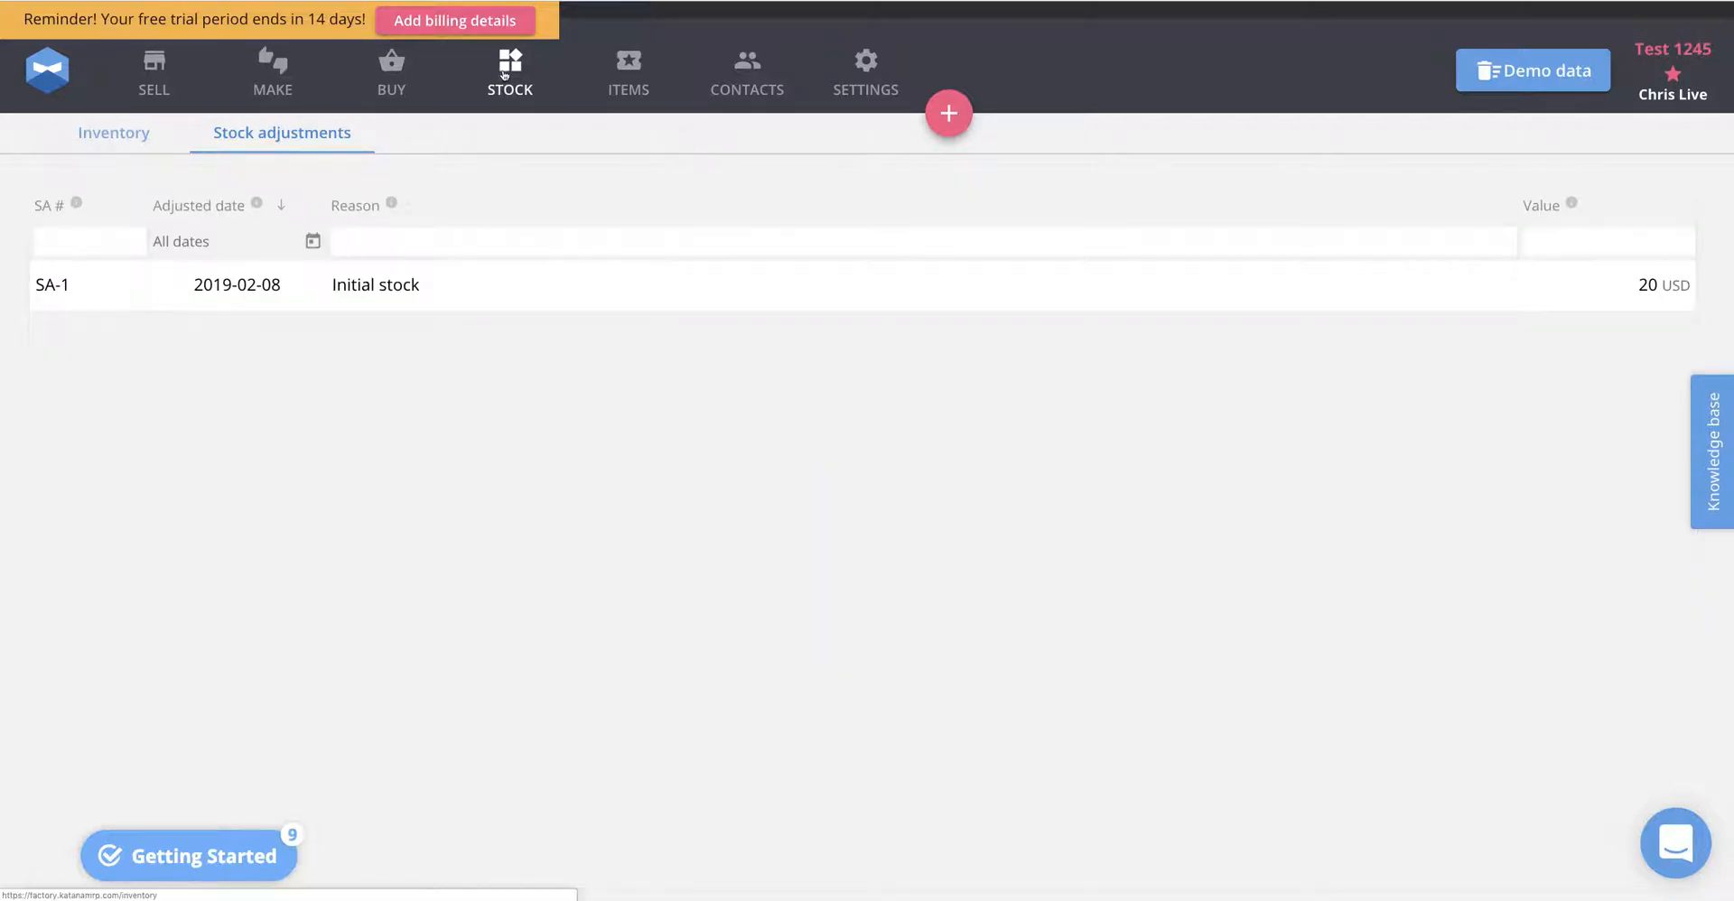
Start a purchase order for Wood Screws from the stock inventory and review its quantity against the missing stock
{"action": "left_click", "coordinate": [511, 74]}
{"action": "scroll", "coordinate": [1058, 787], "scroll_direction": "down", "scroll_amount": 5}
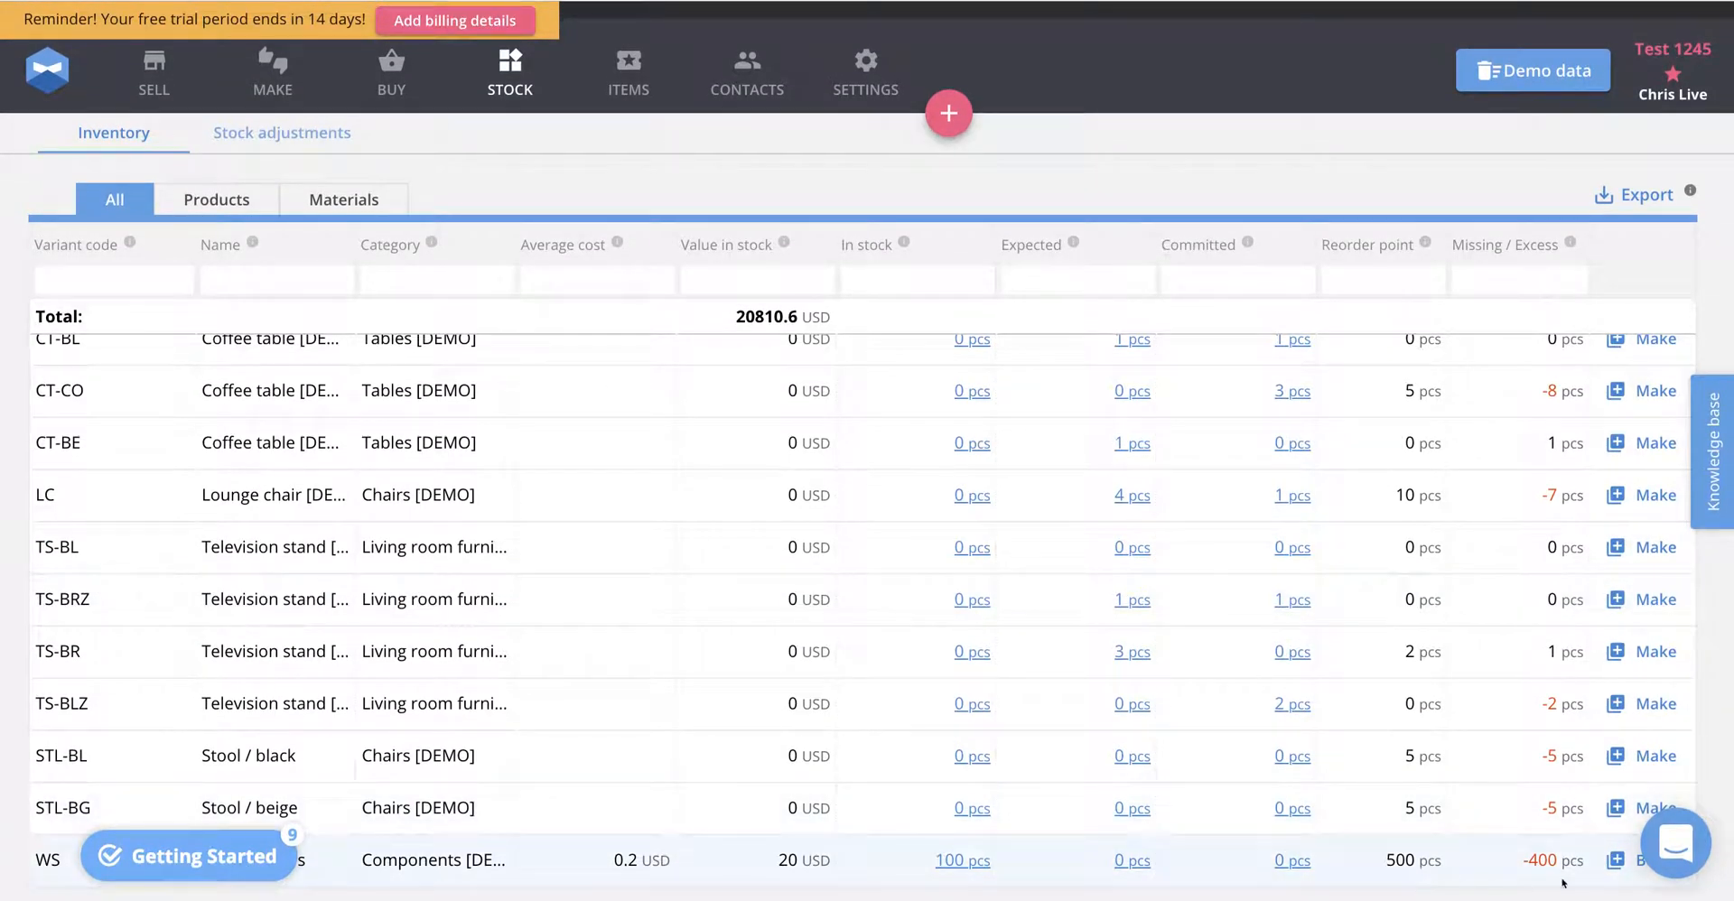
{"action": "scroll", "coordinate": [1620, 865], "scroll_direction": "up", "scroll_amount": 1}
{"action": "scroll", "coordinate": [1621, 865], "scroll_direction": "down", "scroll_amount": 1}
{"action": "left_click", "coordinate": [1616, 860]}
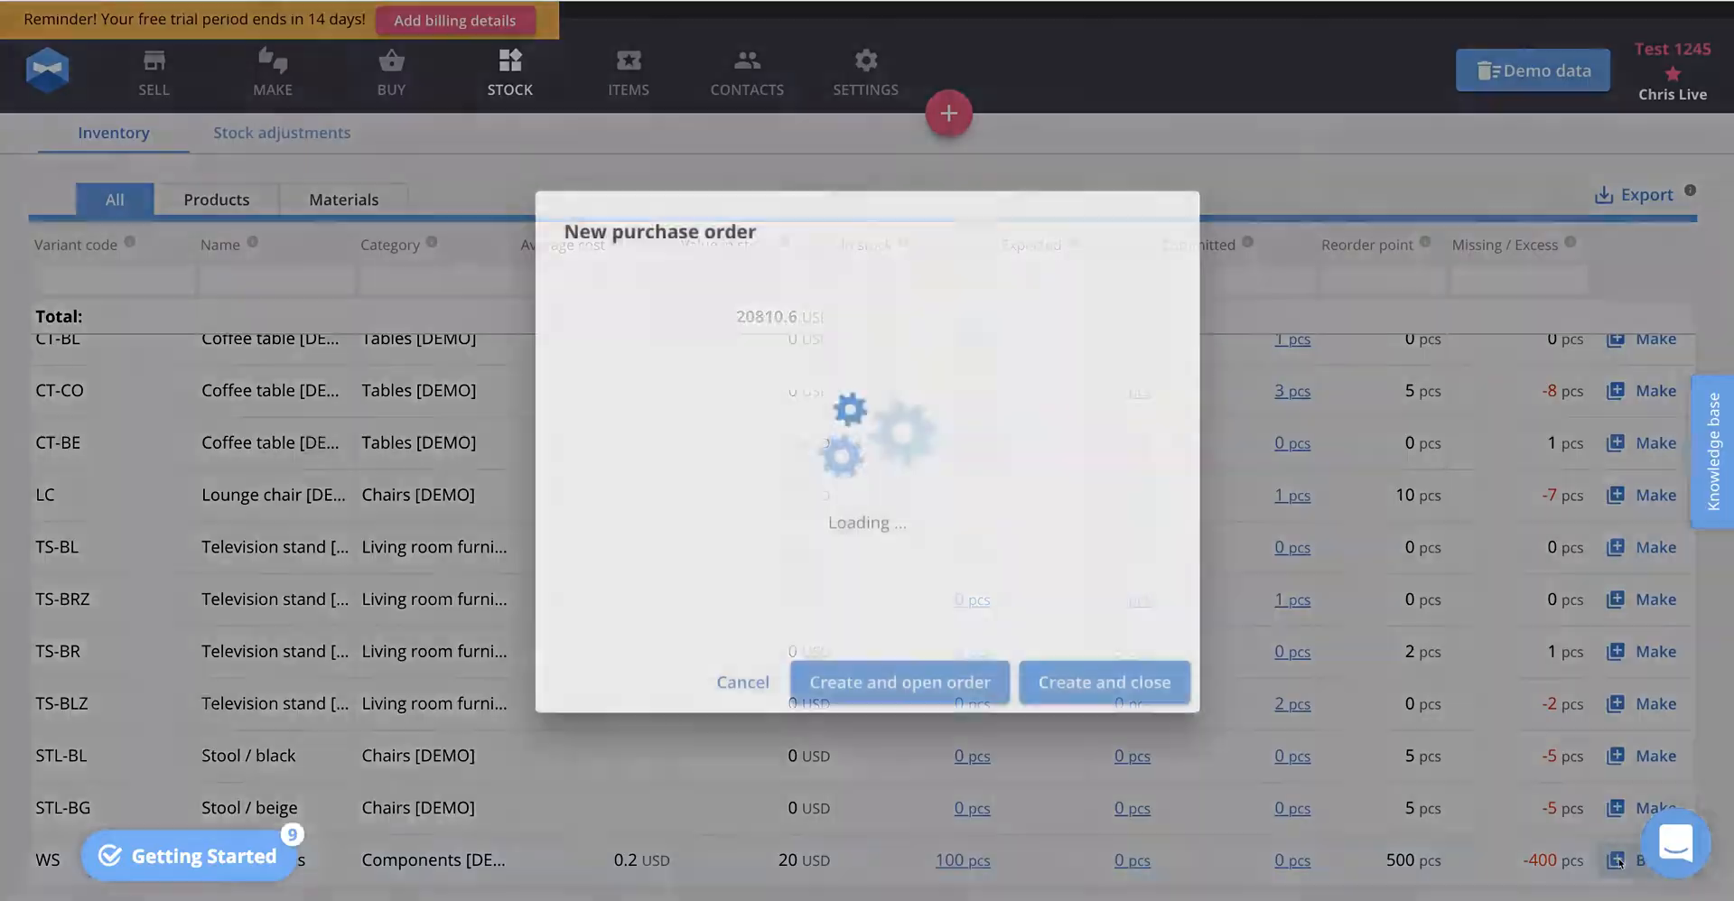
{"action": "left_click_drag", "start_coordinate": [560, 411], "coordinate": [822, 417]}
{"action": "left_click_drag", "start_coordinate": [944, 421], "coordinate": [890, 414]}
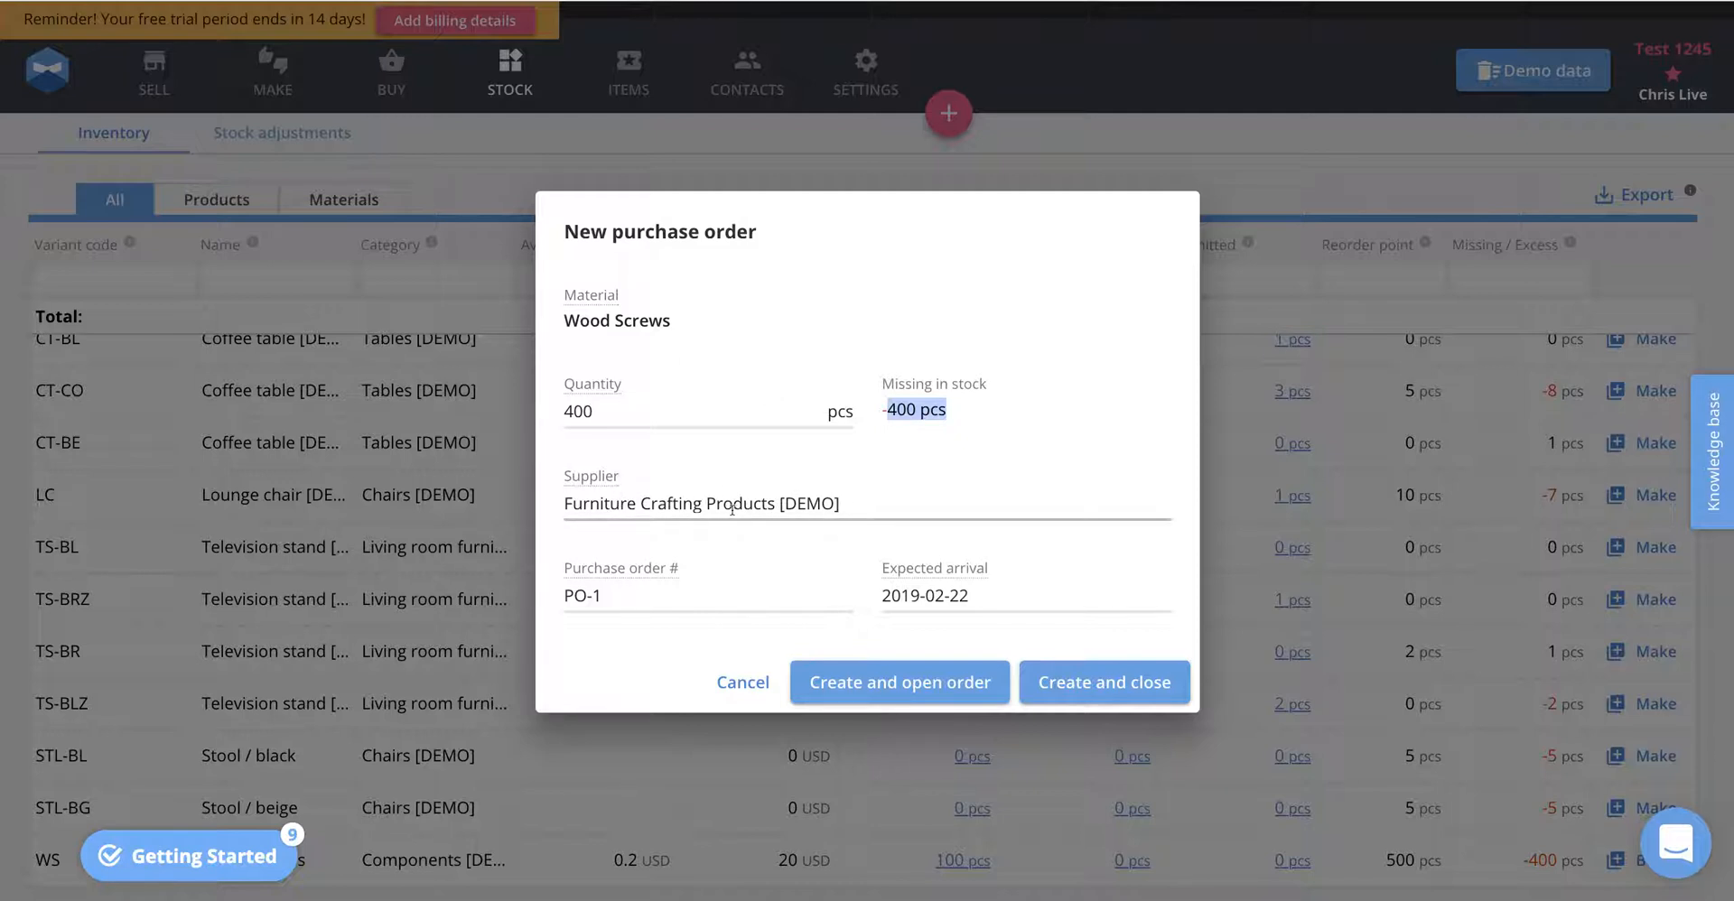
Set the purchase order's expected arrival to 2019-03-07, create the order and open it
{"action": "left_click", "coordinate": [985, 597]}
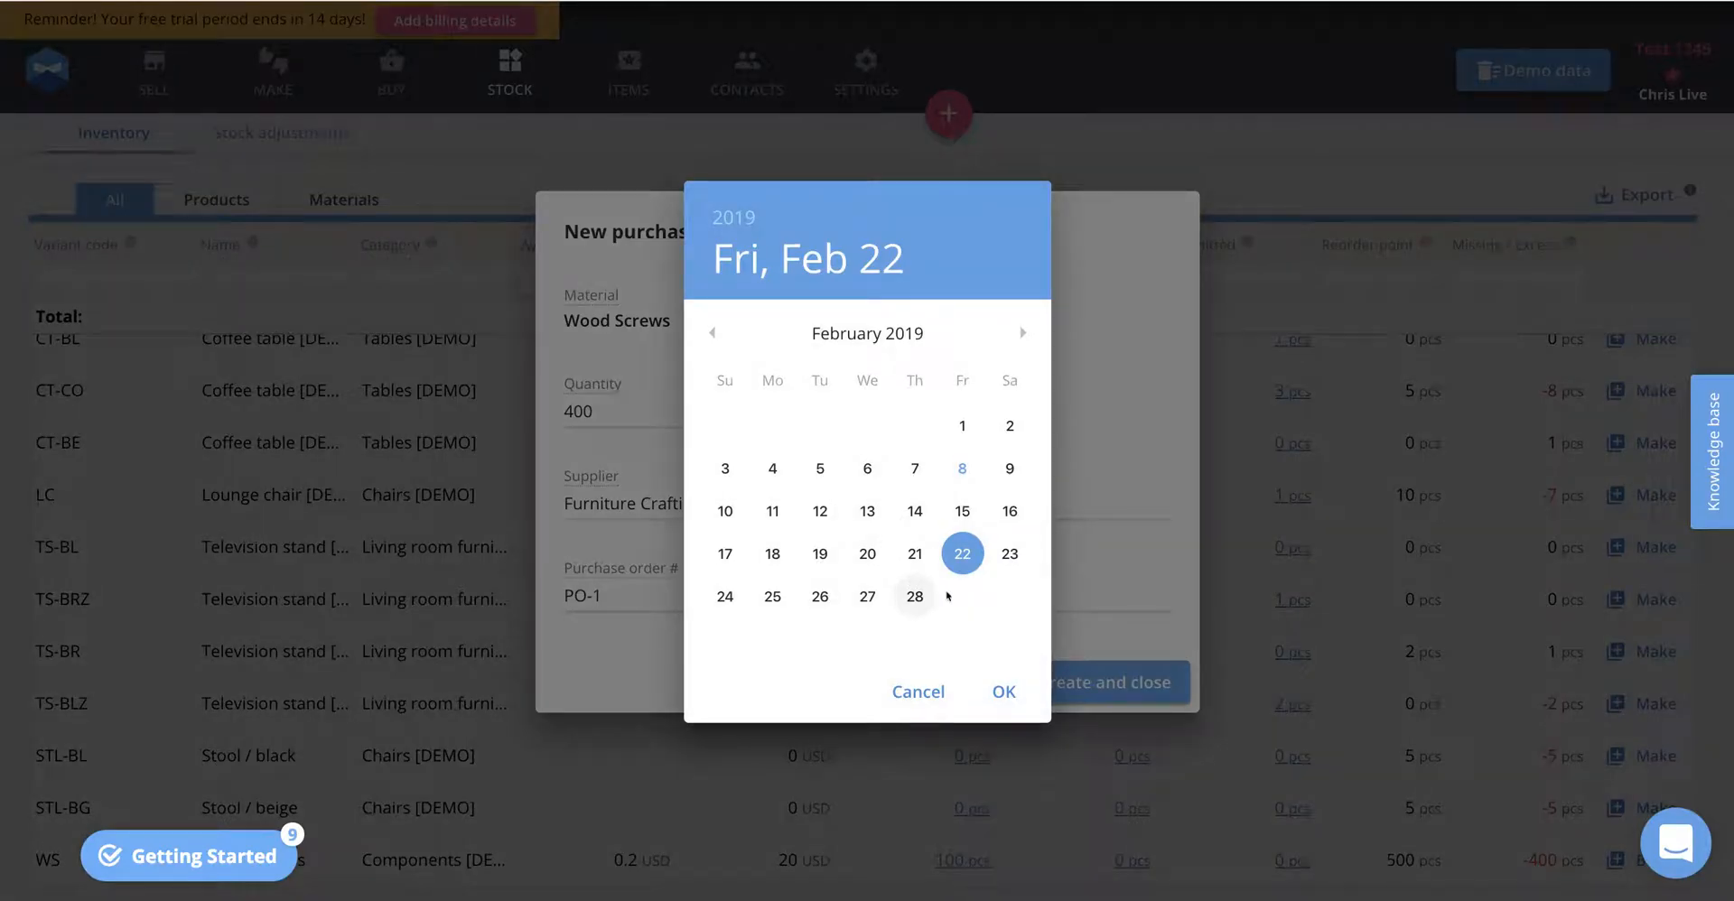
{"action": "left_click", "coordinate": [1021, 334]}
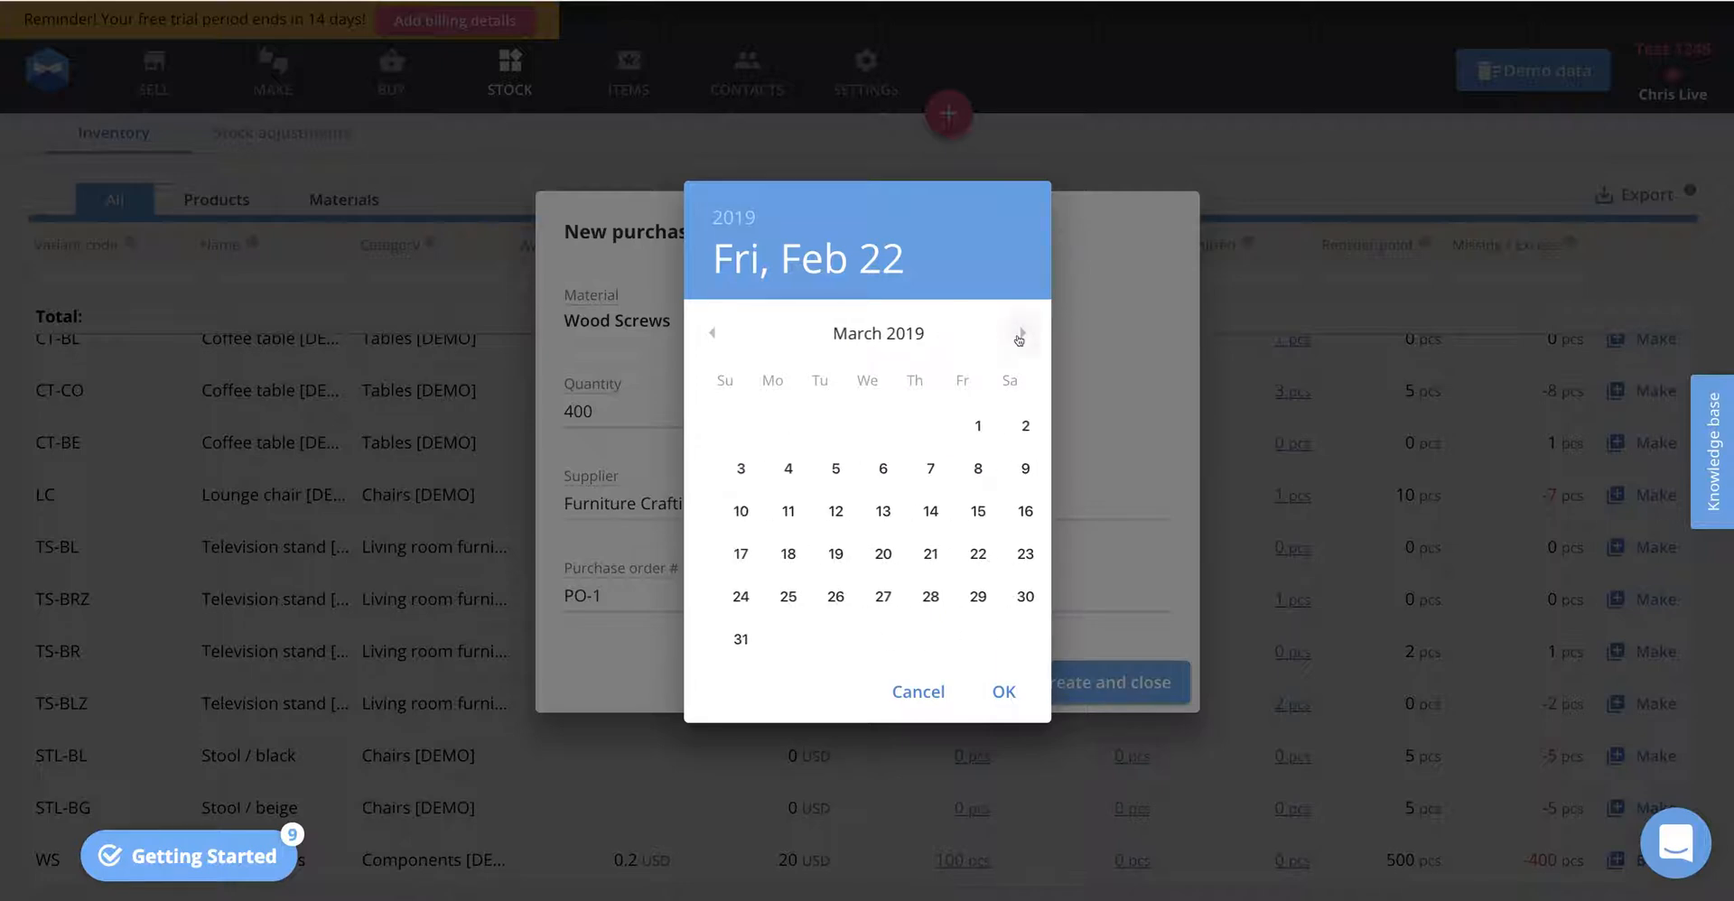
{"action": "left_click", "coordinate": [923, 469]}
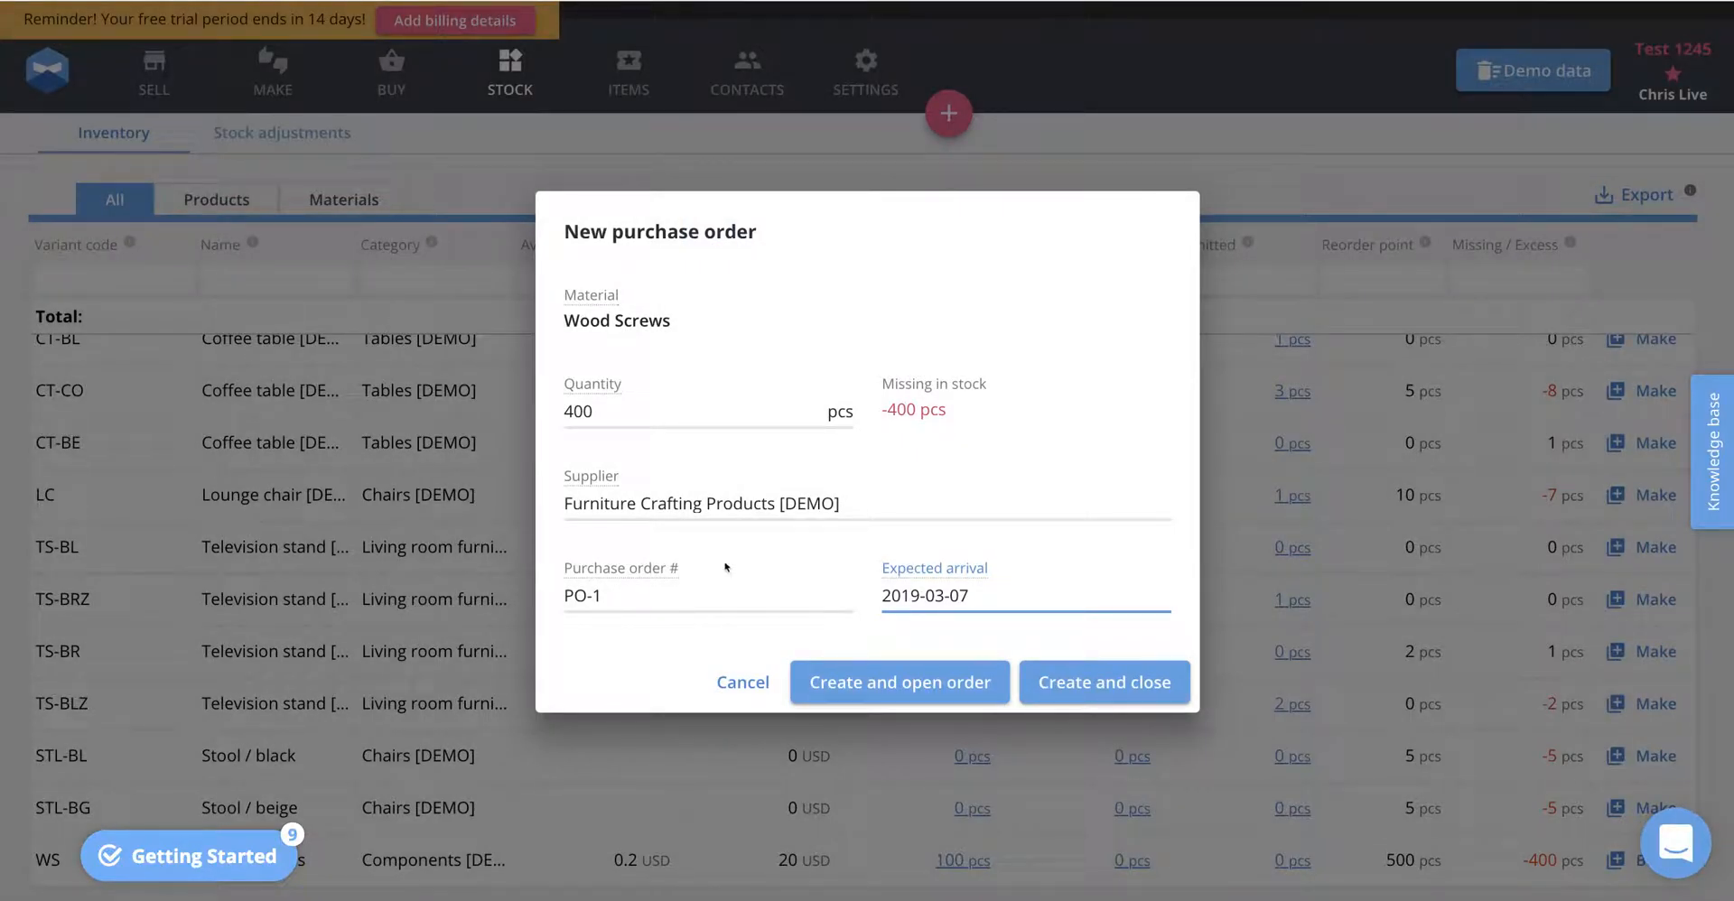
{"action": "left_click", "coordinate": [933, 695]}
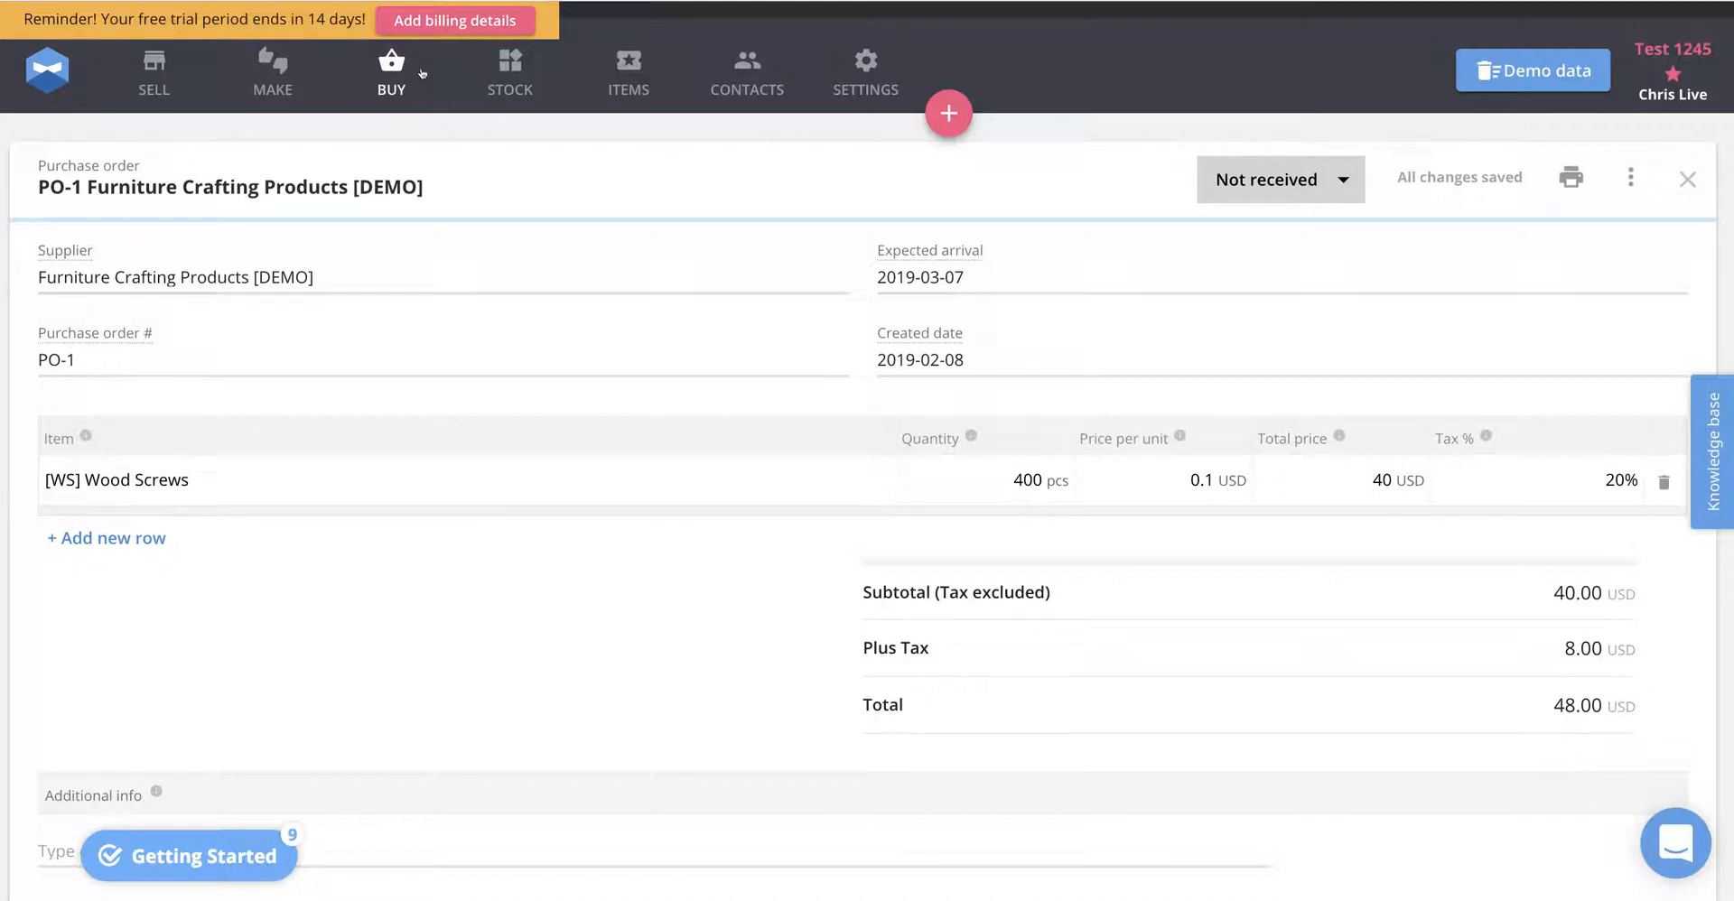
Open purchase order PO-1 from the list of open purchase orders and mark it as received
{"action": "left_click", "coordinate": [392, 80]}
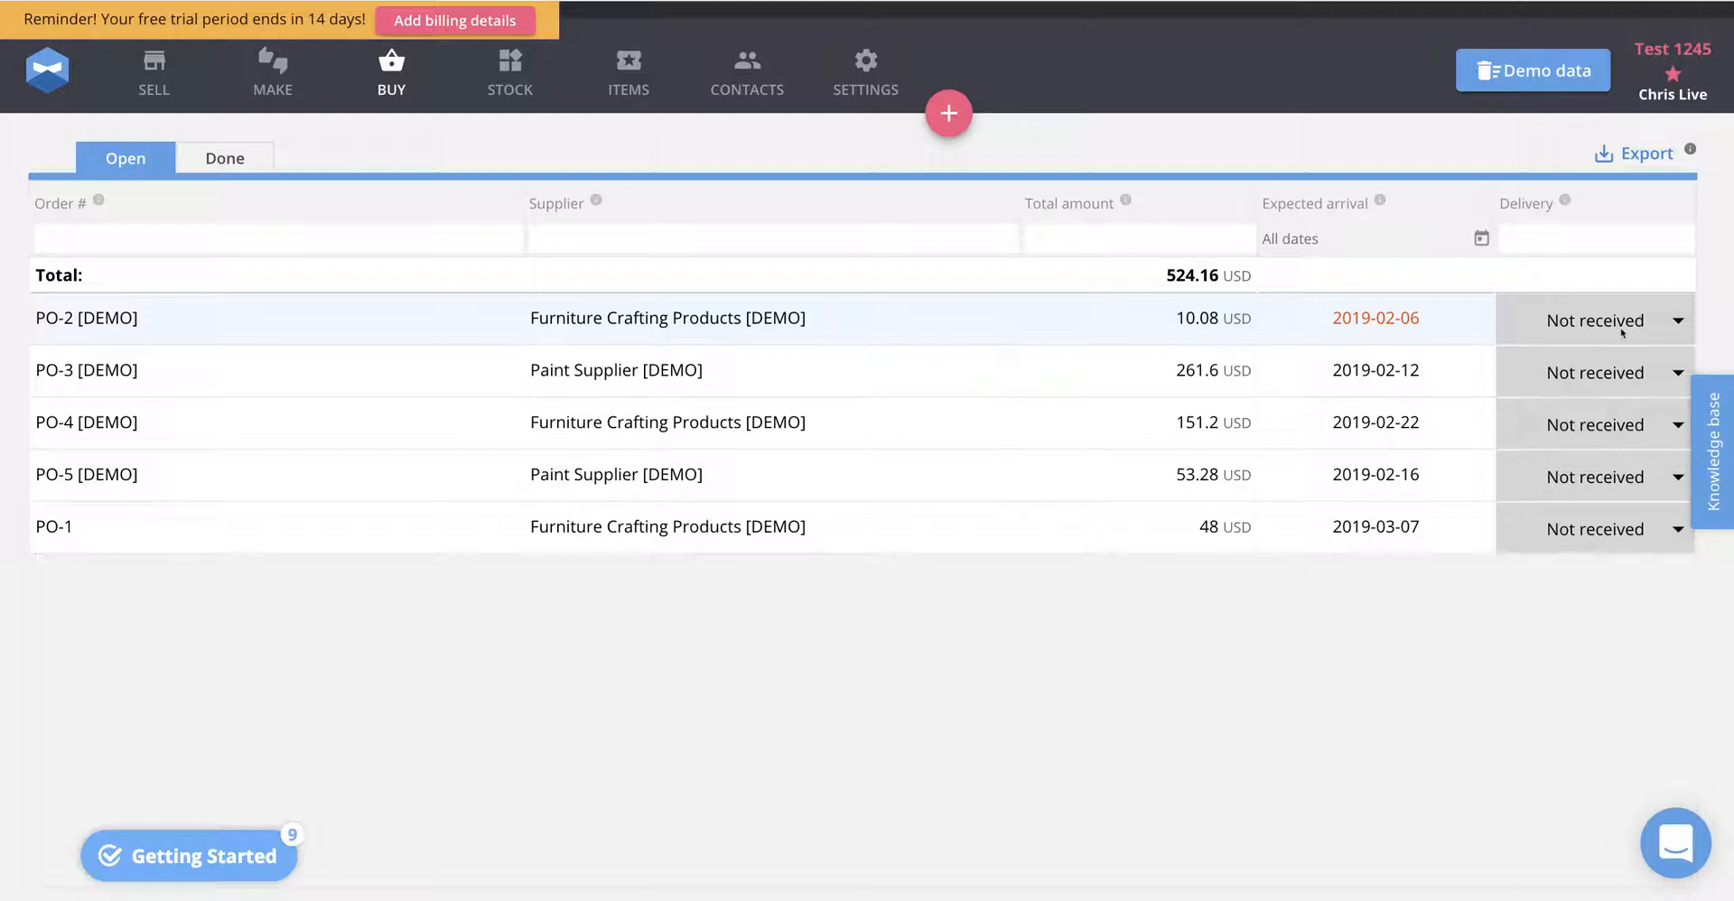
{"action": "left_click", "coordinate": [670, 531]}
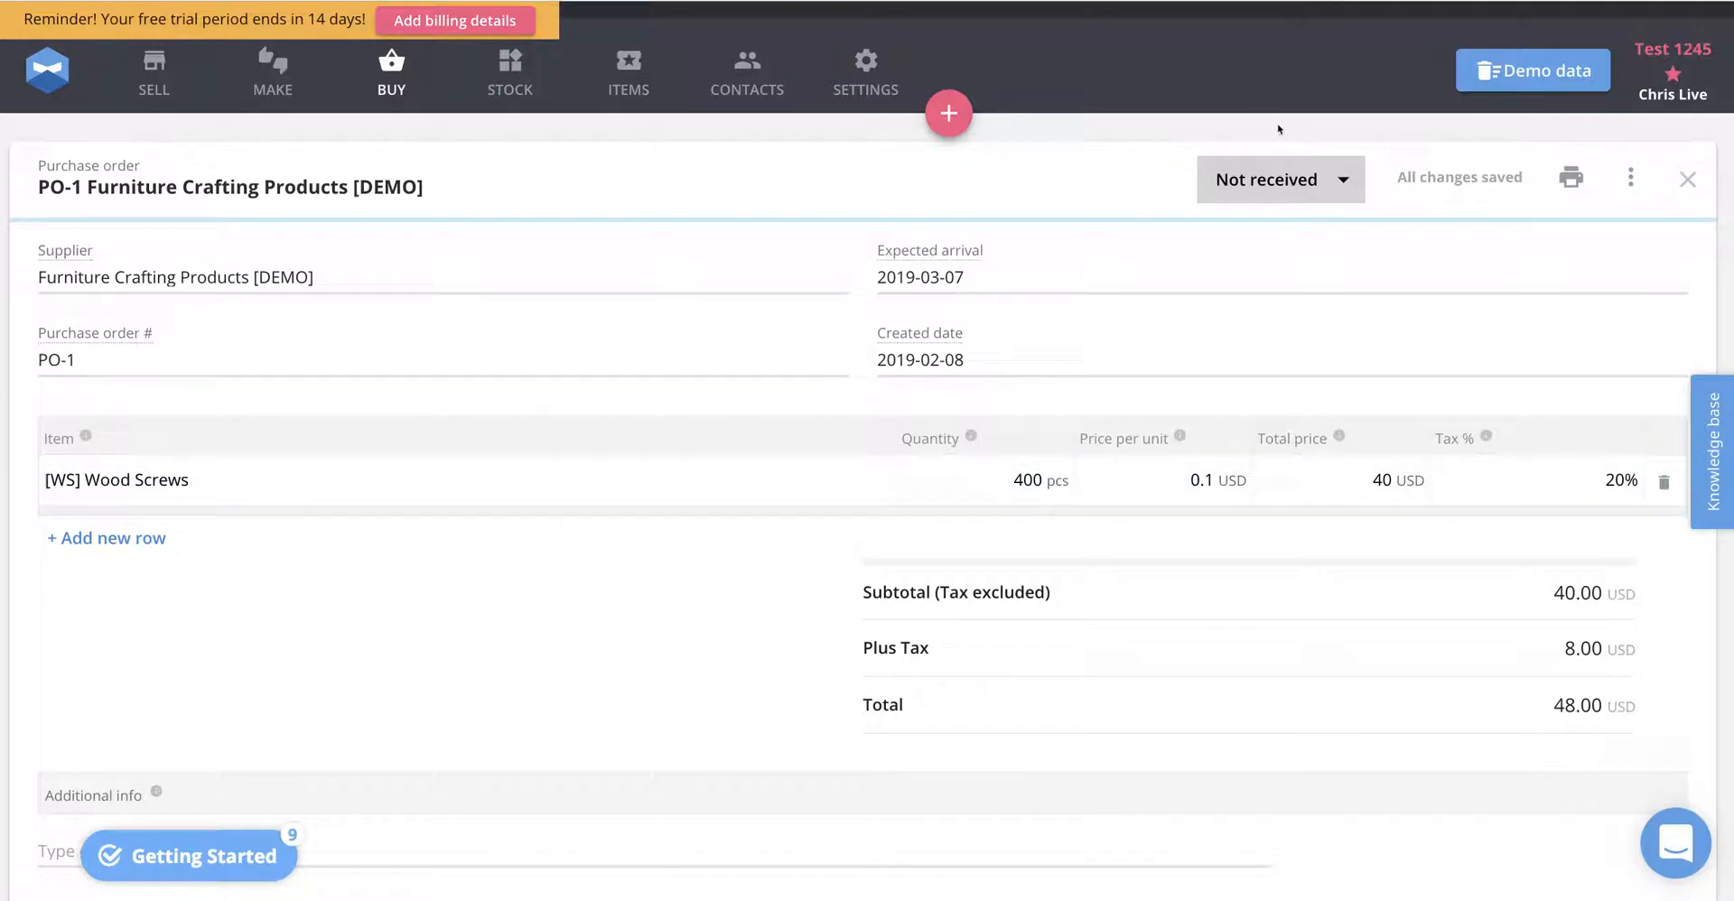
{"action": "left_click", "coordinate": [1286, 184]}
{"action": "left_click", "coordinate": [1293, 230]}
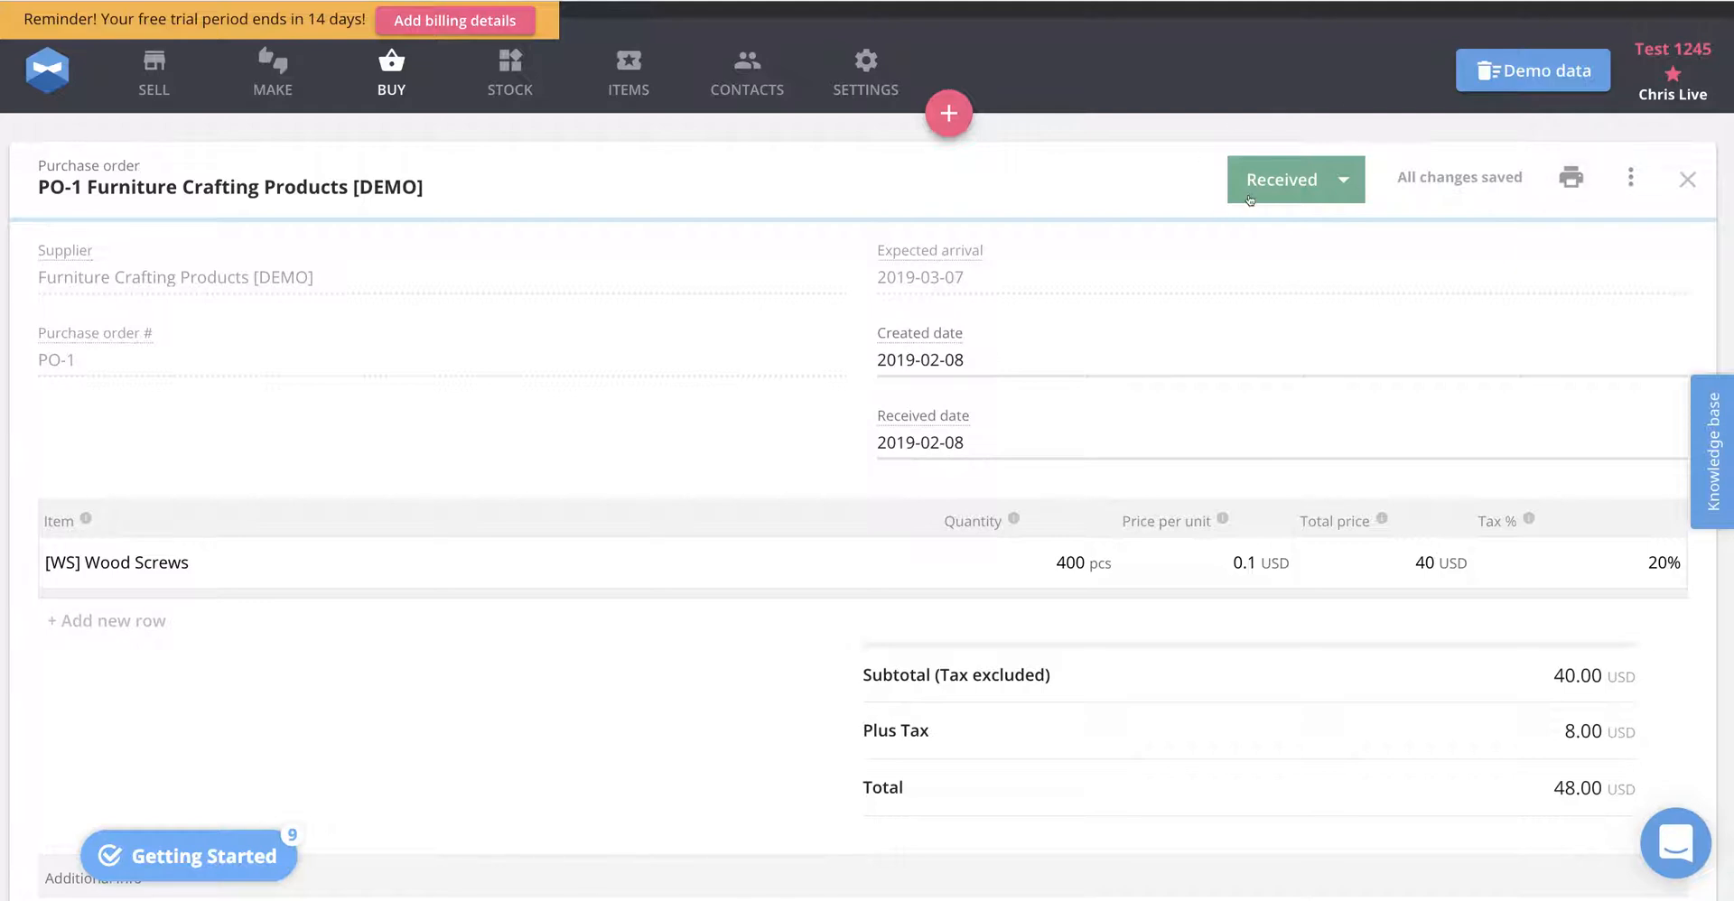
Examine the Wood Screws' stock movements, expected deliveries and commitments in the materials inventory
{"action": "left_click", "coordinate": [524, 86]}
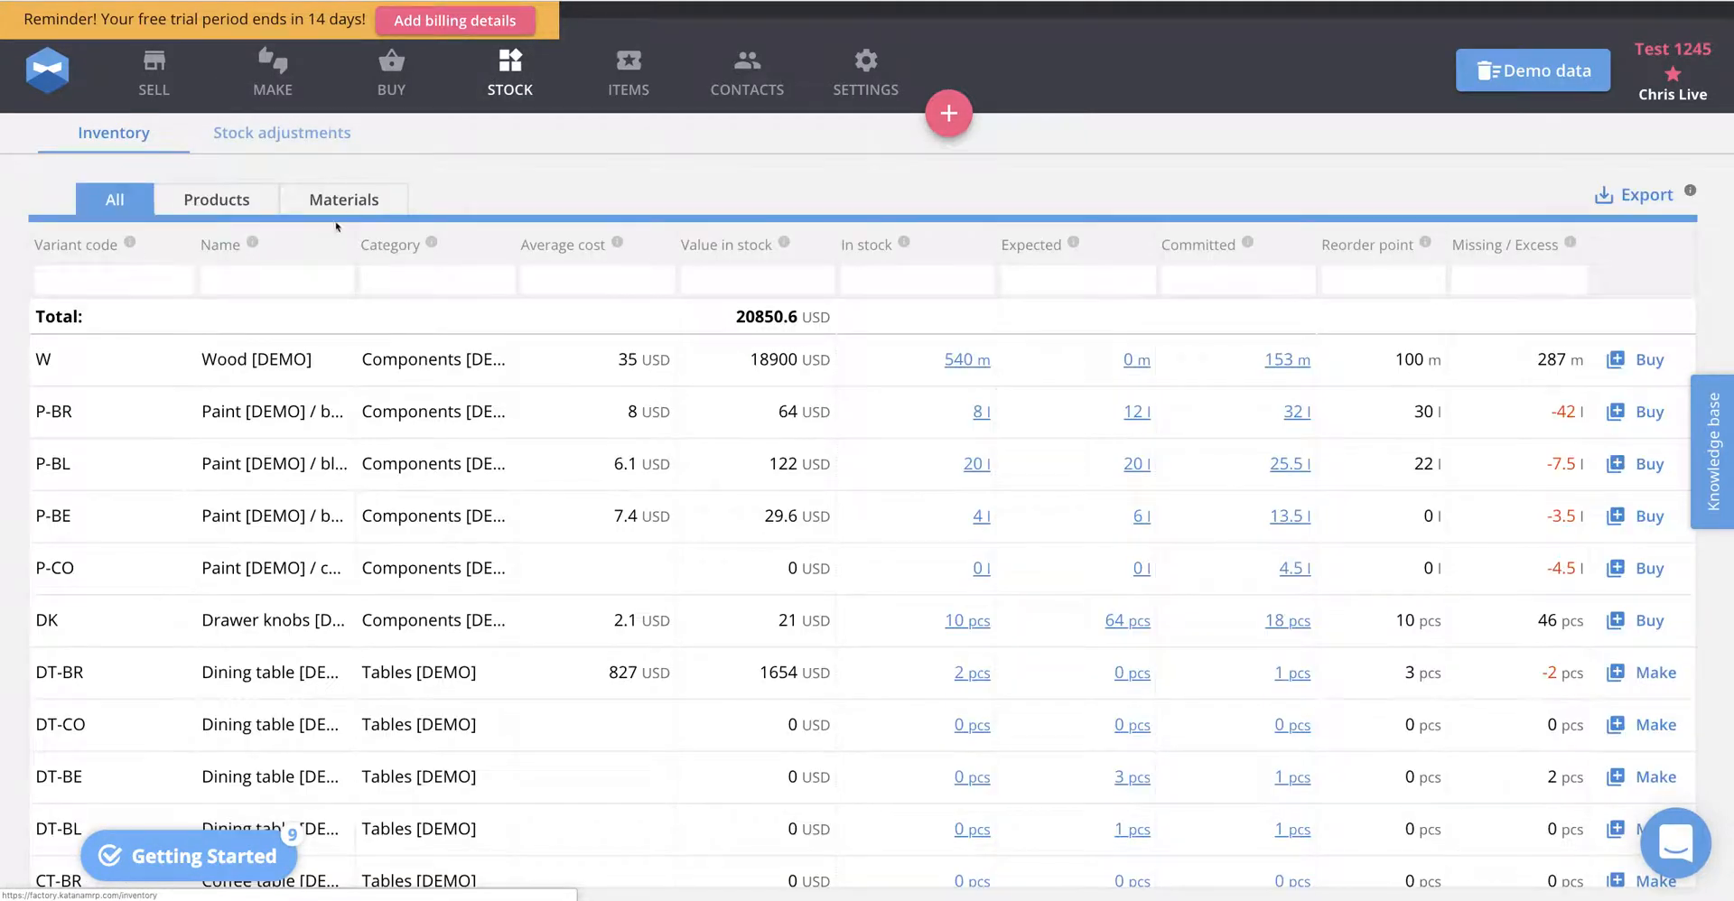
{"action": "left_click", "coordinate": [360, 202]}
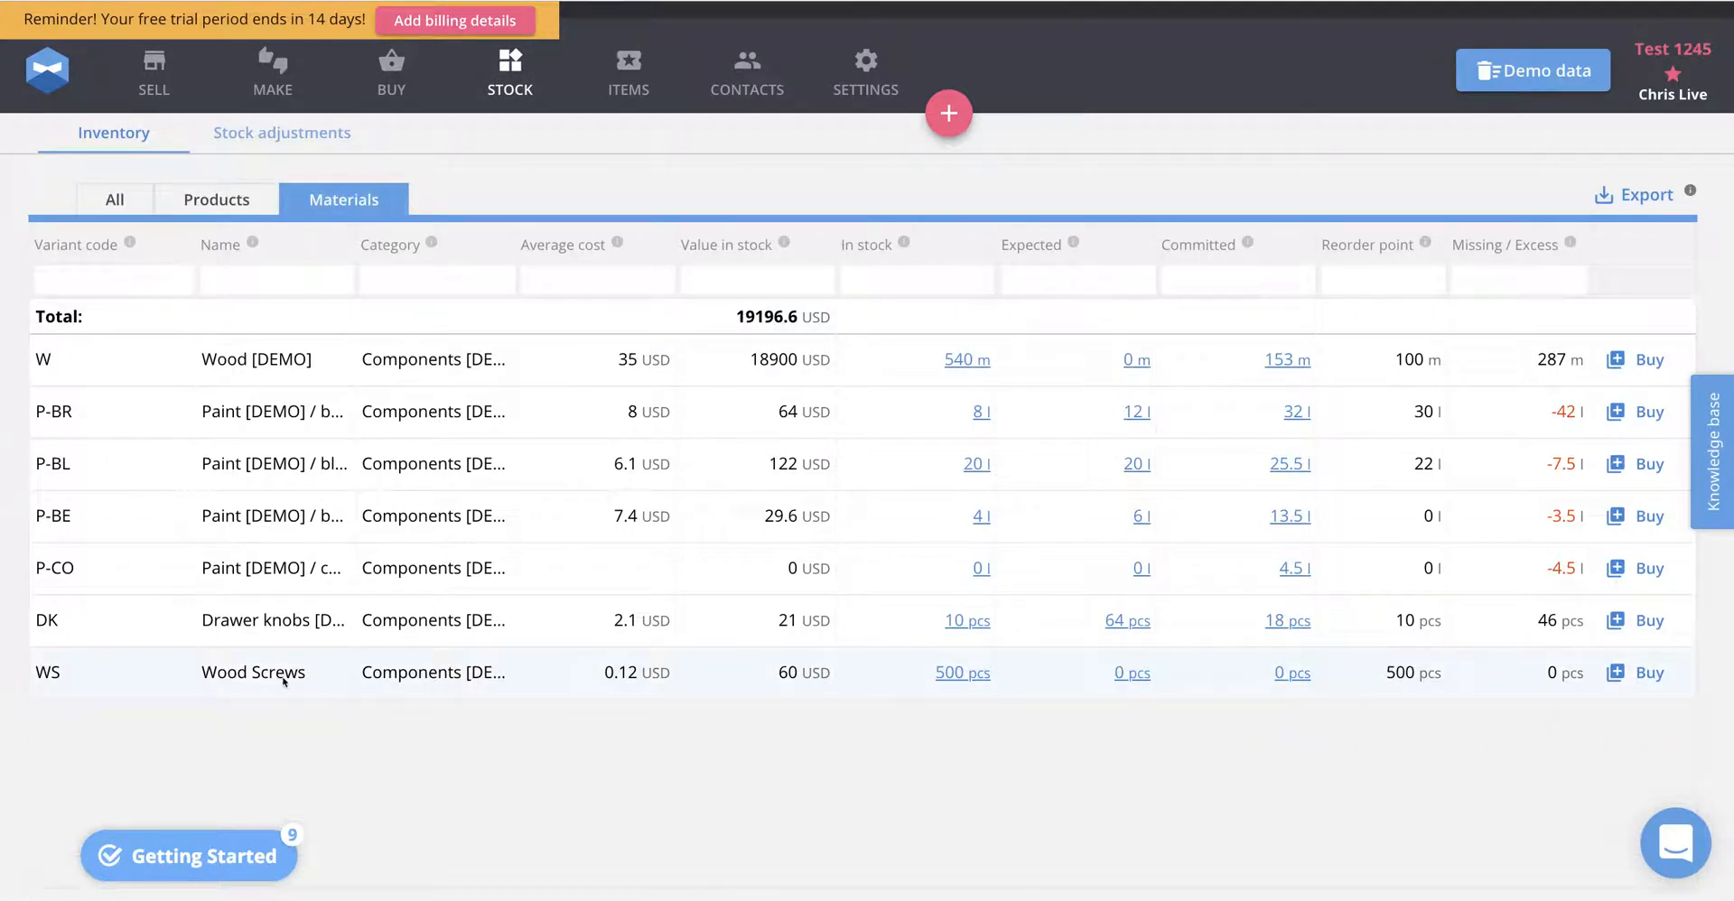
{"action": "left_click", "coordinate": [955, 677]}
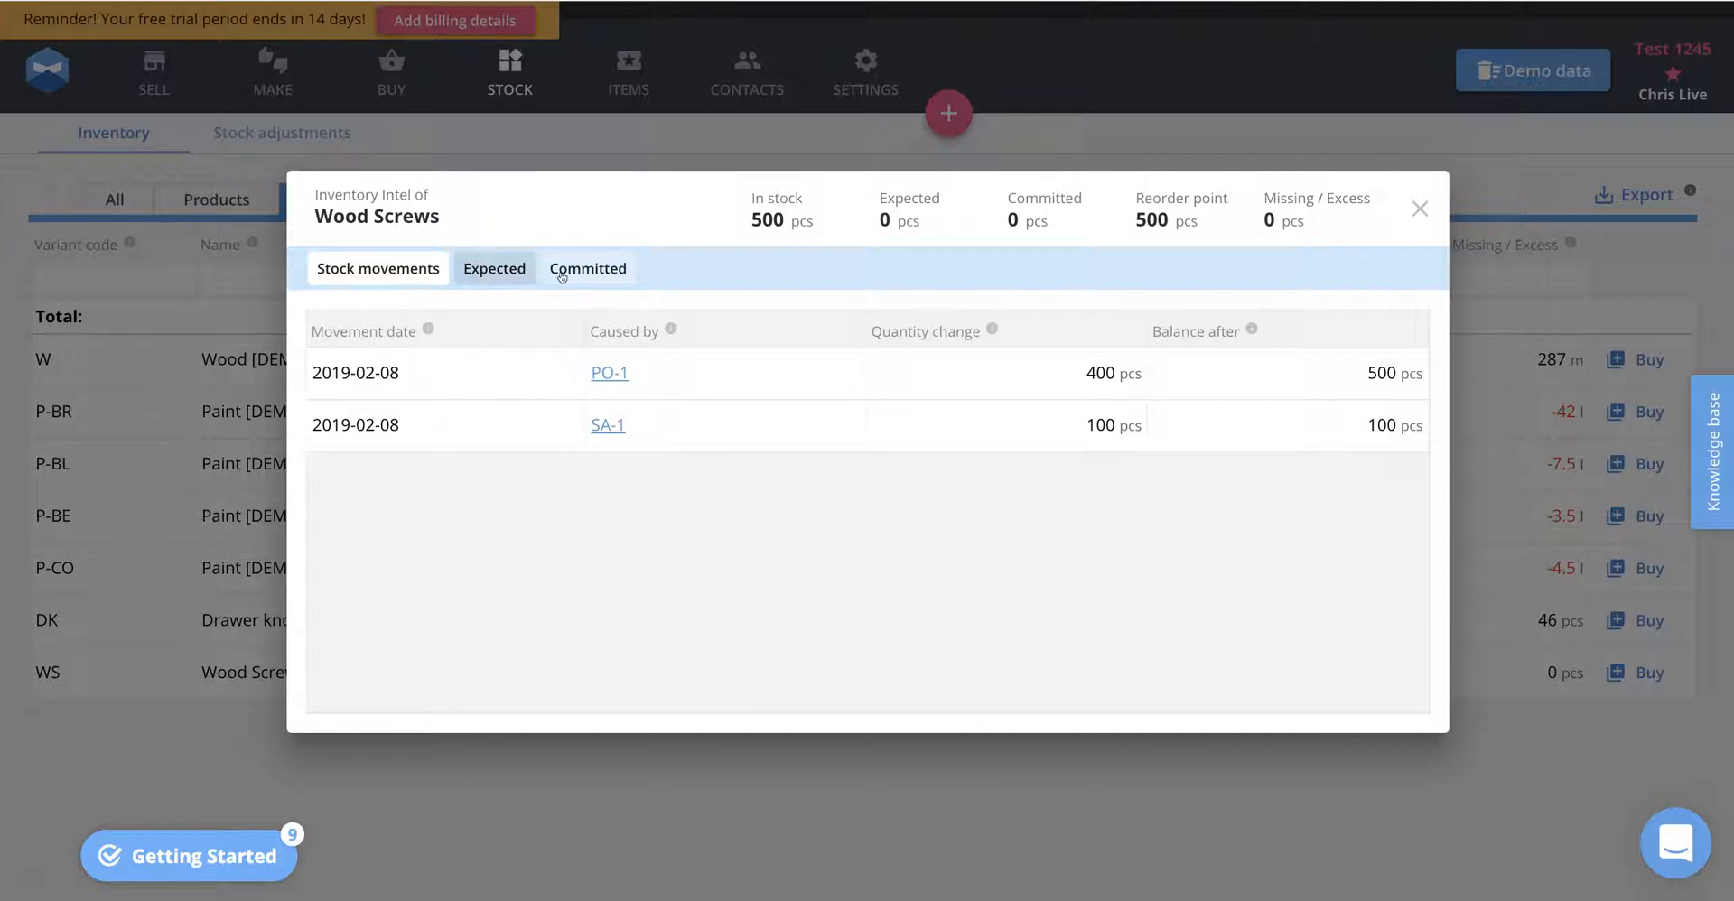
{"action": "left_click", "coordinate": [493, 271]}
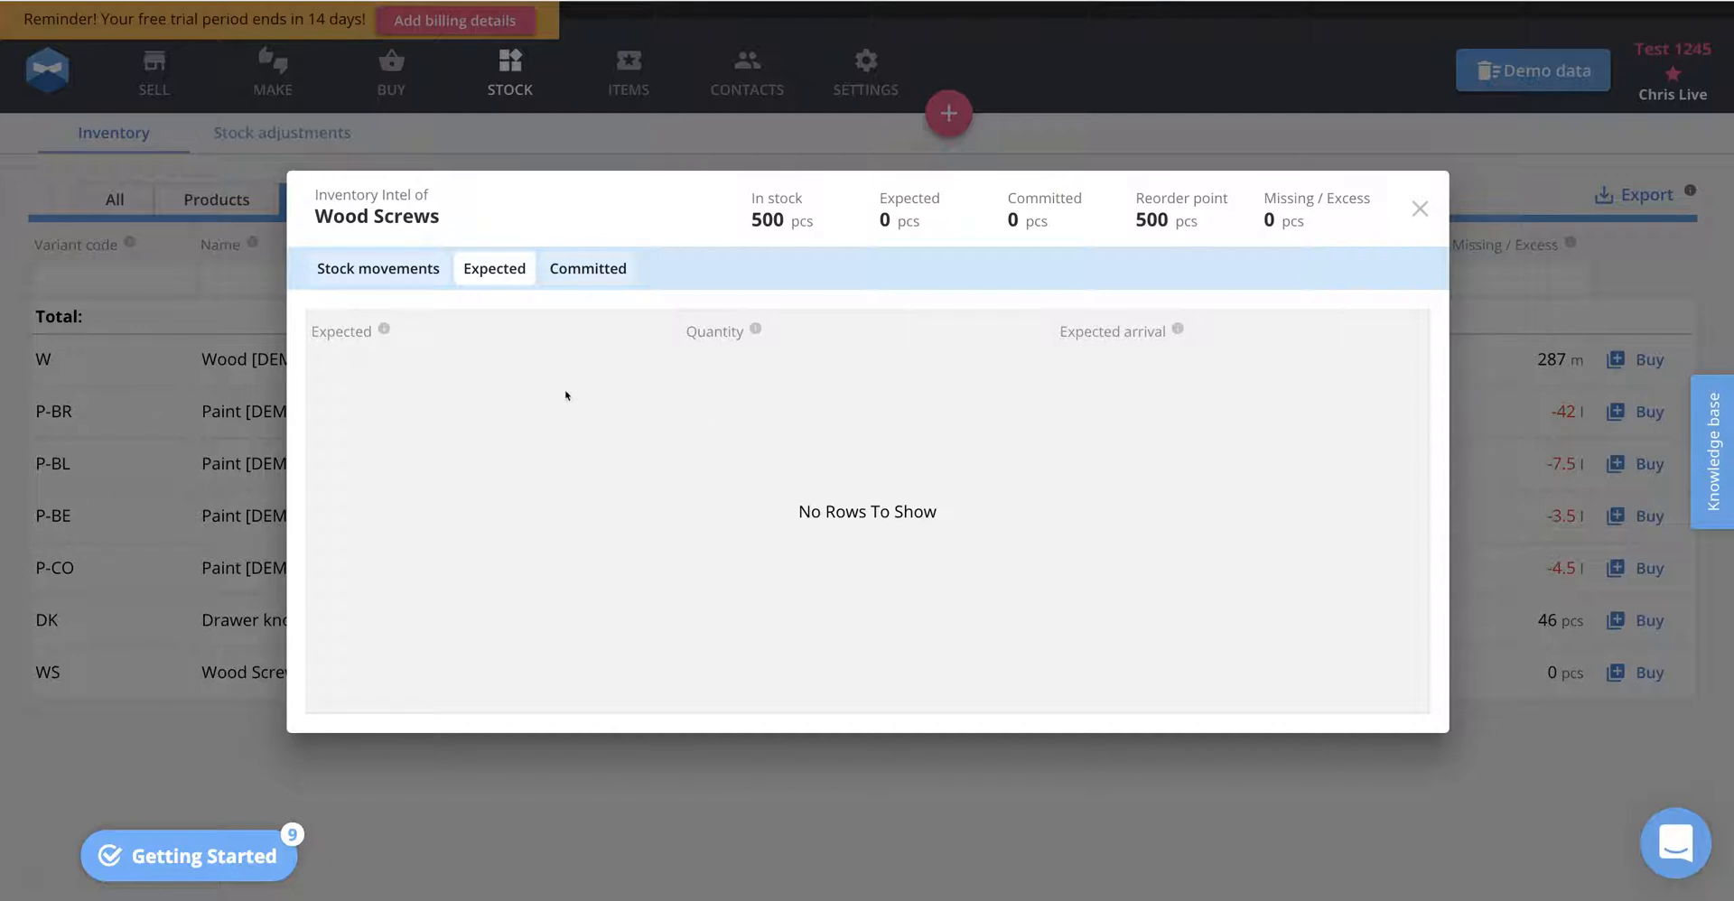
{"action": "left_click", "coordinate": [595, 268]}
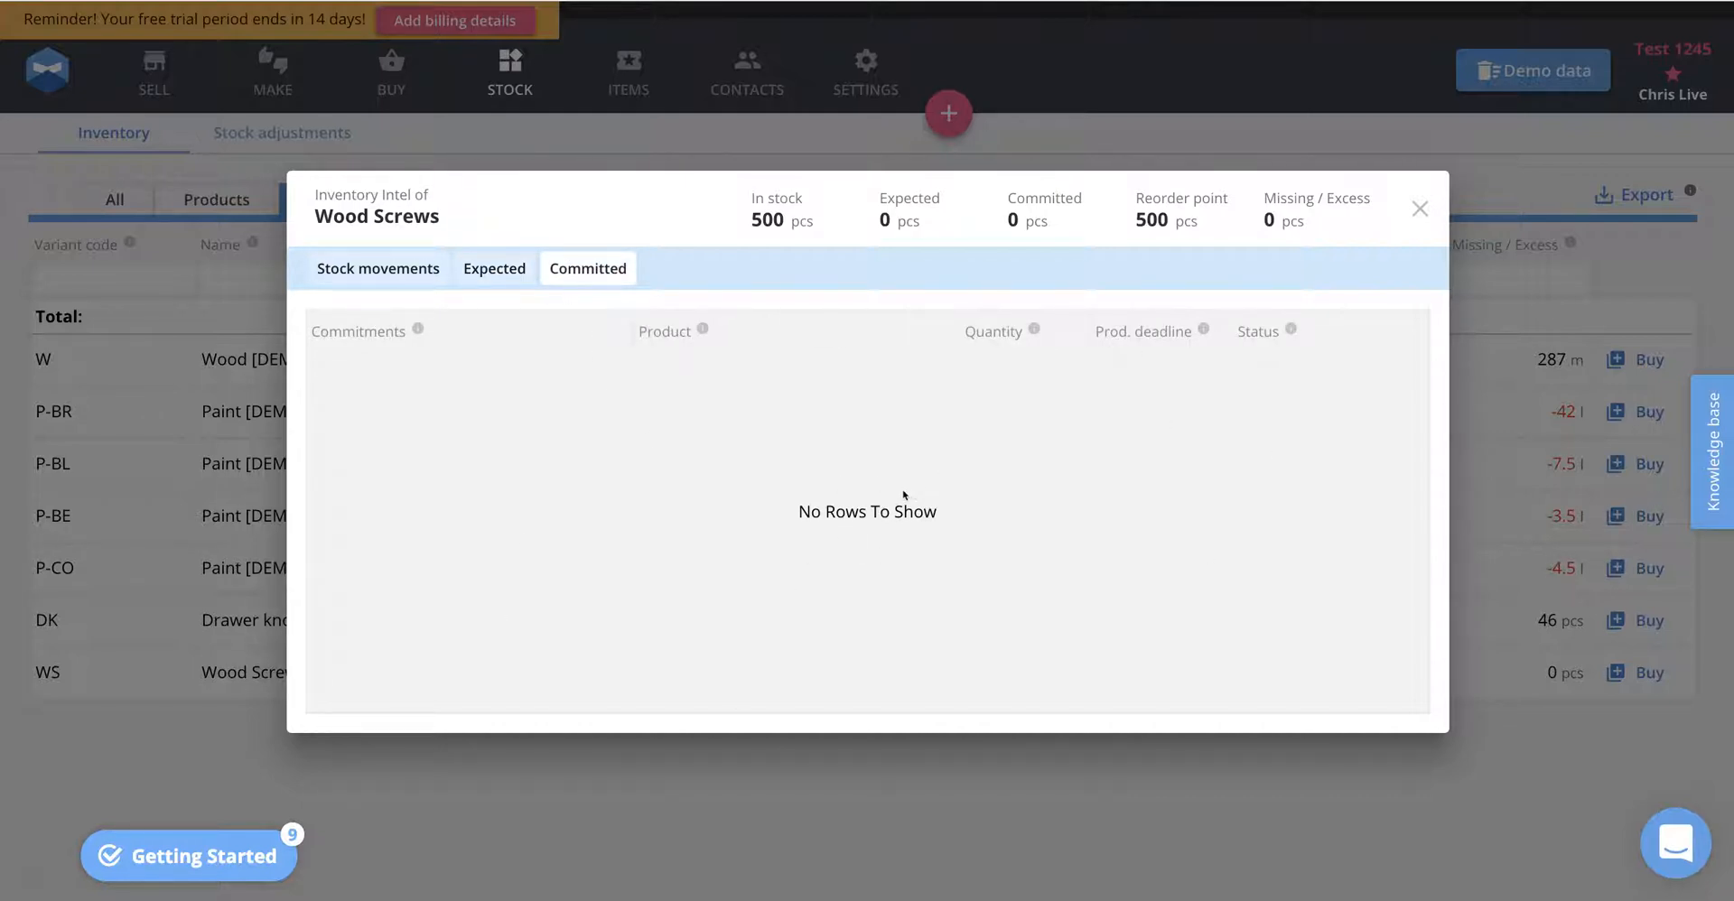
{"action": "left_click", "coordinate": [1421, 212]}
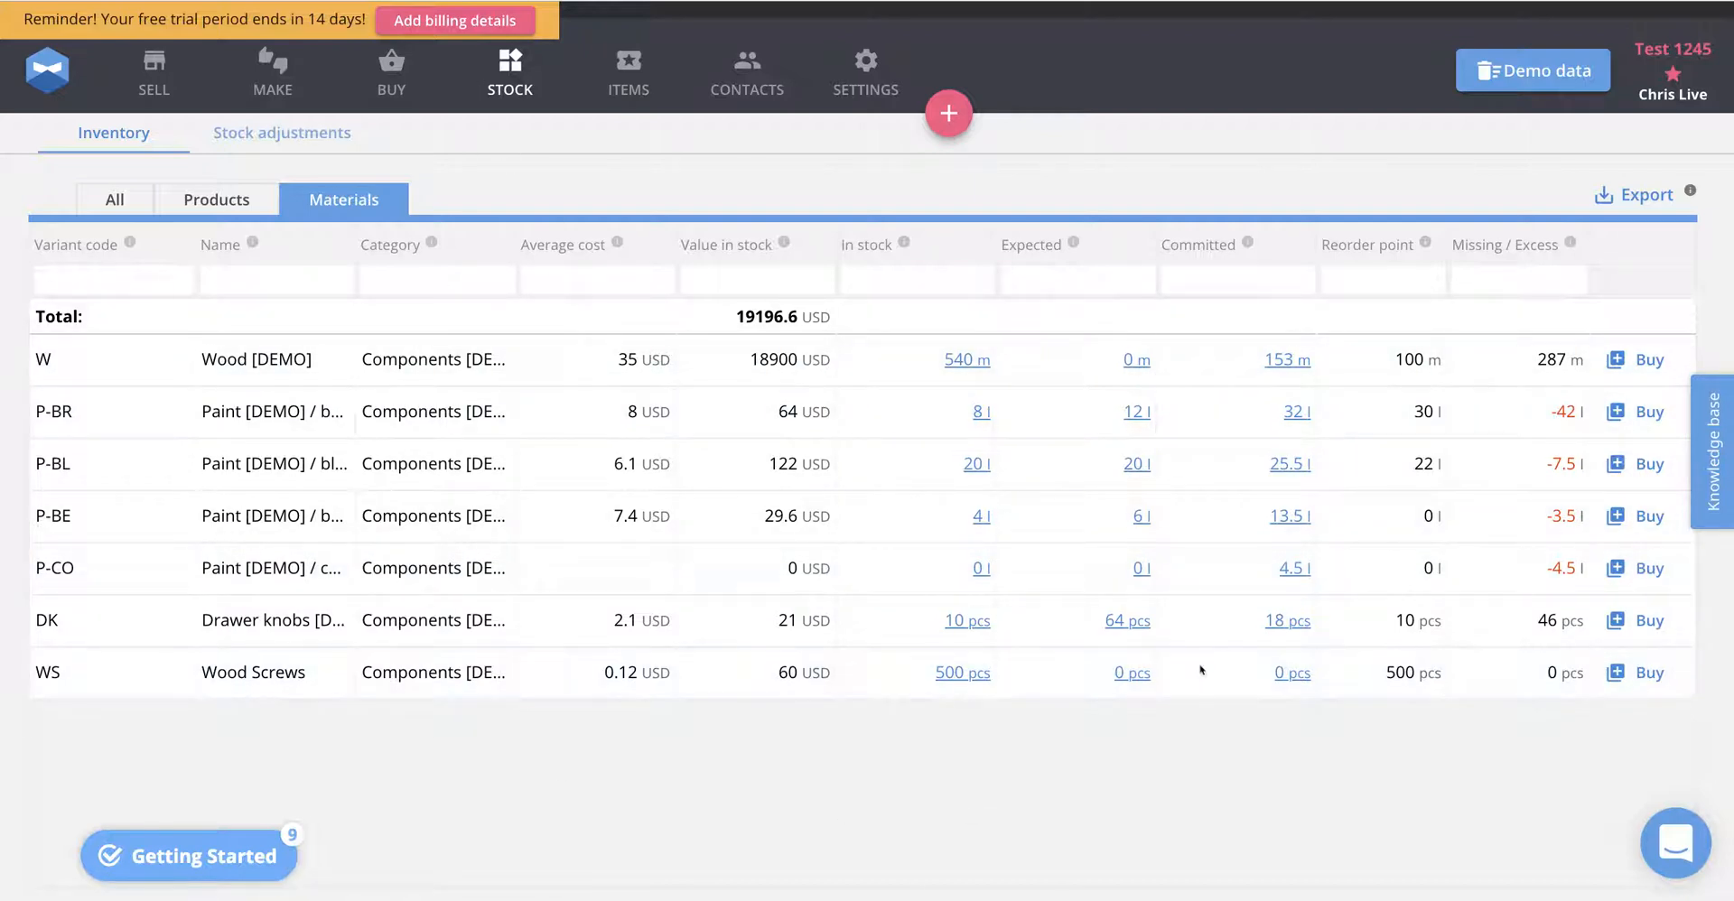
Examine the expected deliveries, stock movements and commitments of the beige Paint [DEMO], and return to the inventory of all items
{"action": "left_click", "coordinate": [1143, 520]}
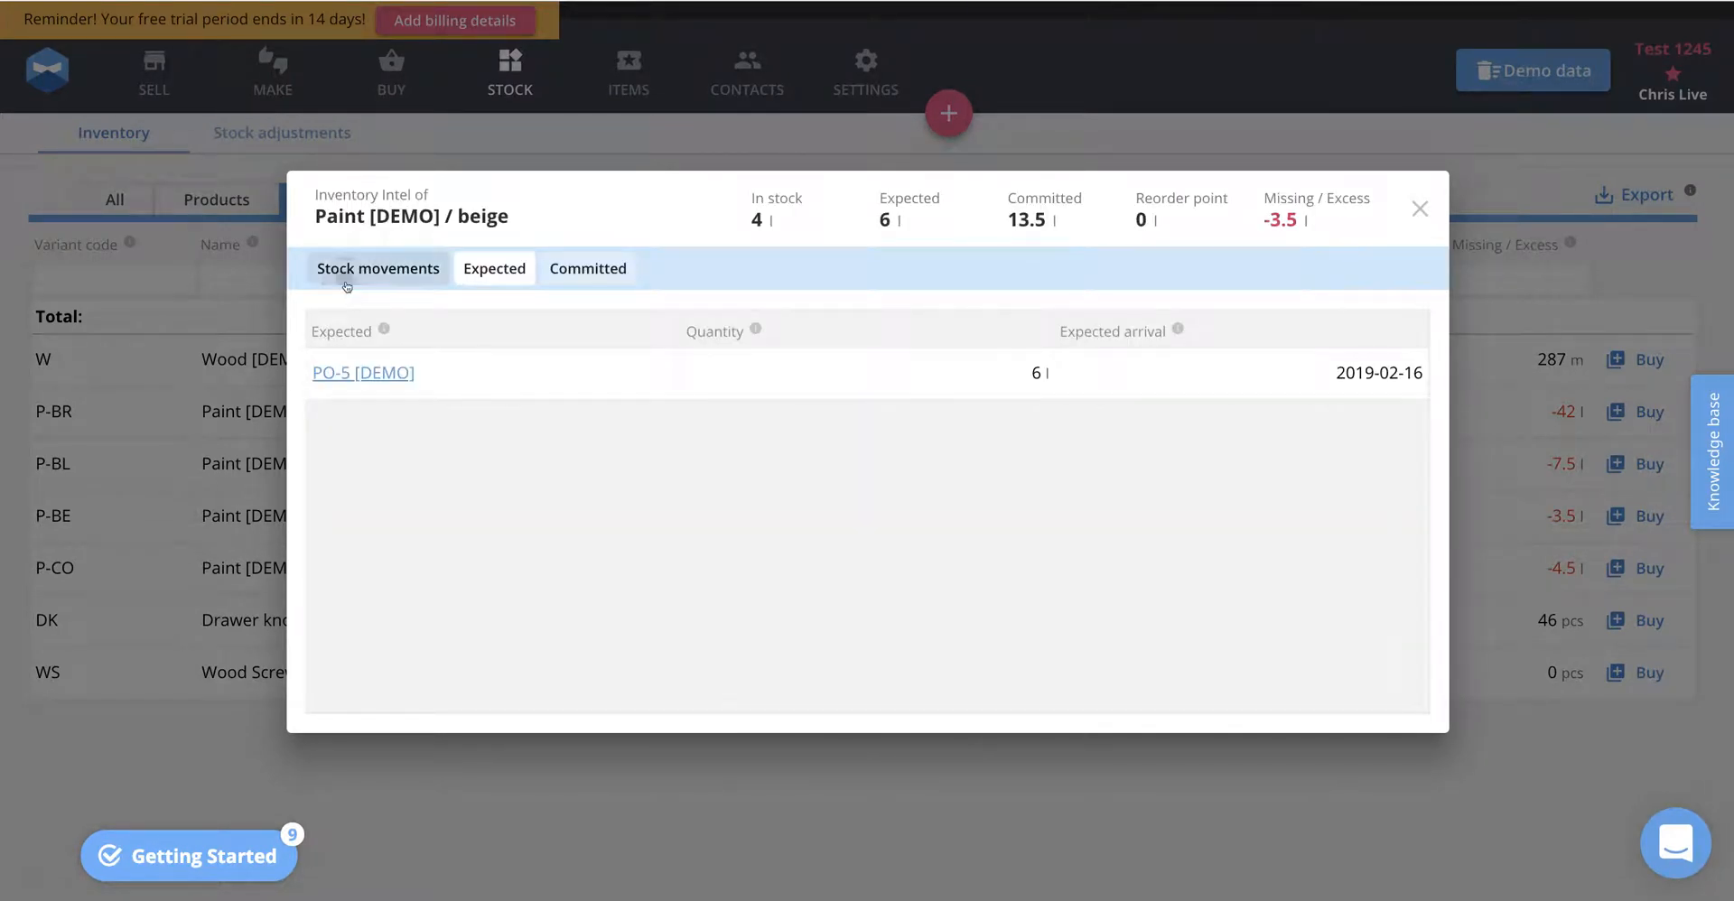
{"action": "left_click", "coordinate": [378, 269]}
{"action": "left_click", "coordinate": [604, 286]}
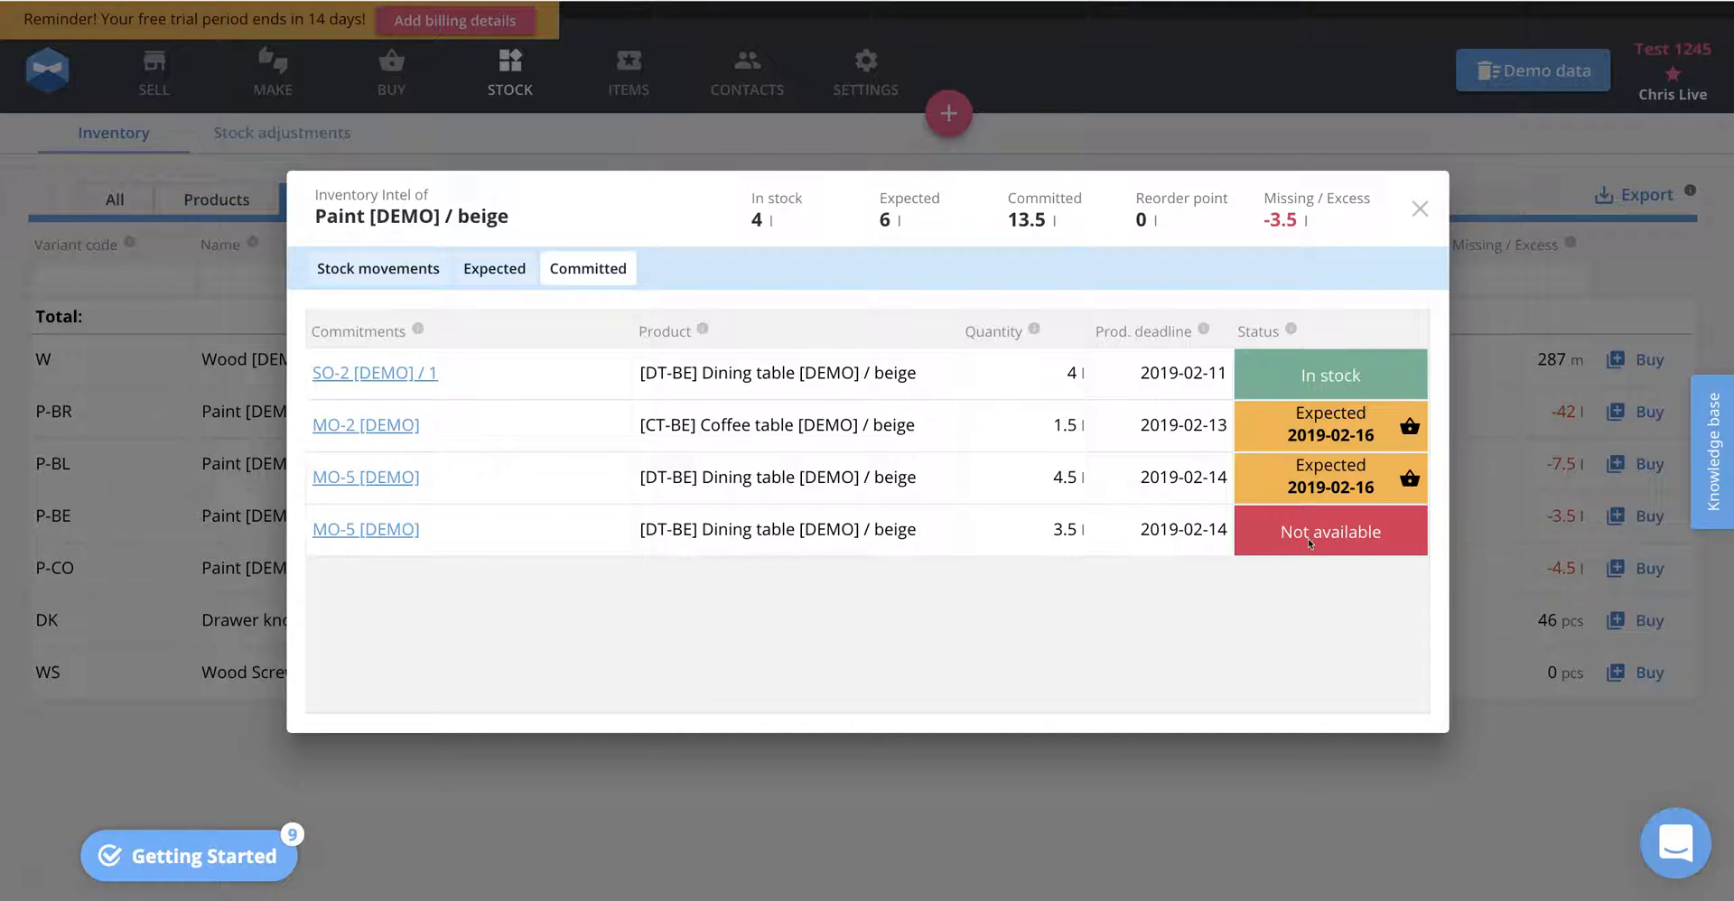
{"action": "left_click", "coordinate": [1420, 212]}
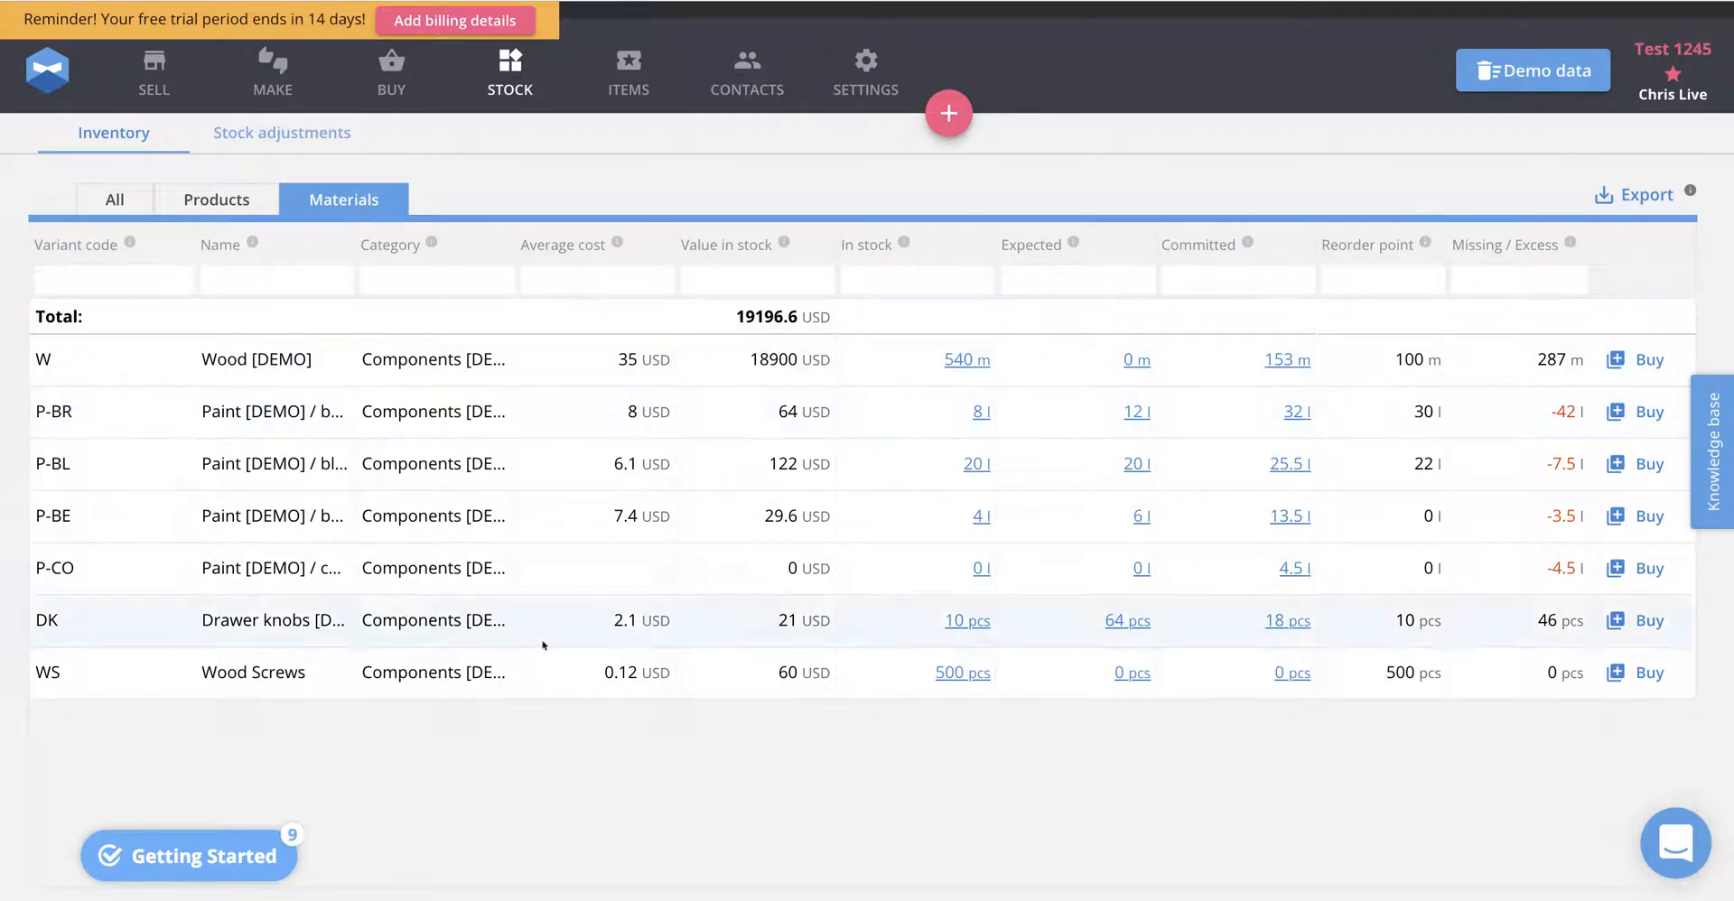
{"action": "left_click", "coordinate": [99, 200]}
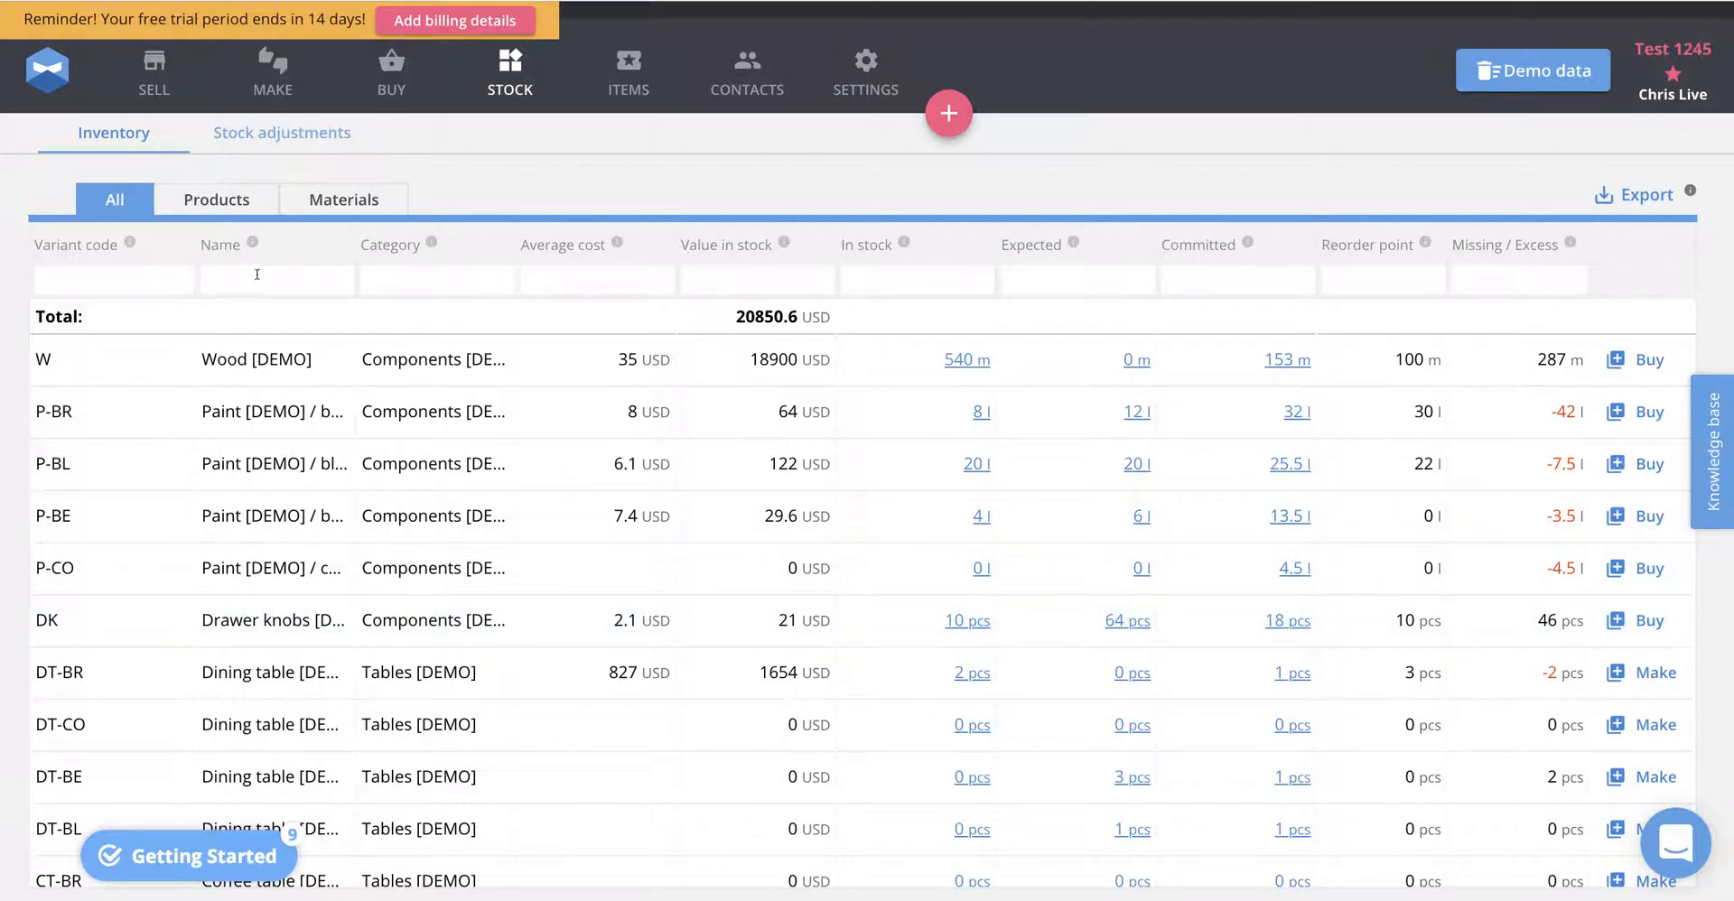
Filter the products inventory by "-" in Missing / Excess, and extend the filtered view to all items
{"action": "left_click", "coordinate": [234, 211]}
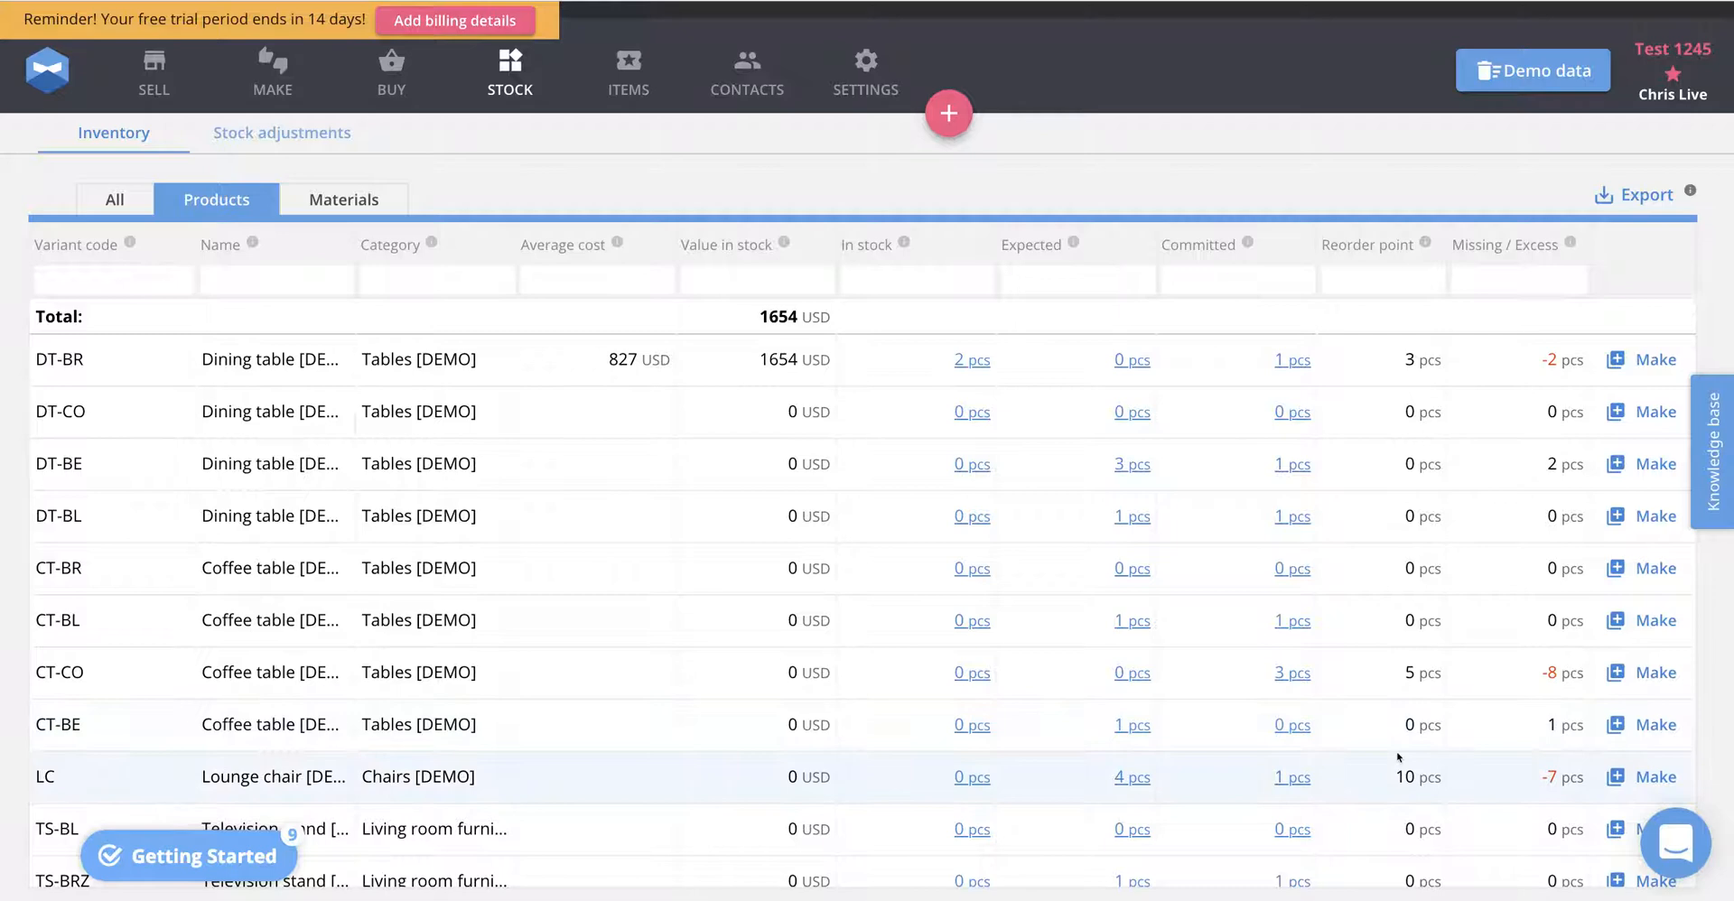
{"action": "scroll", "coordinate": [1239, 608], "scroll_direction": "down", "scroll_amount": 3}
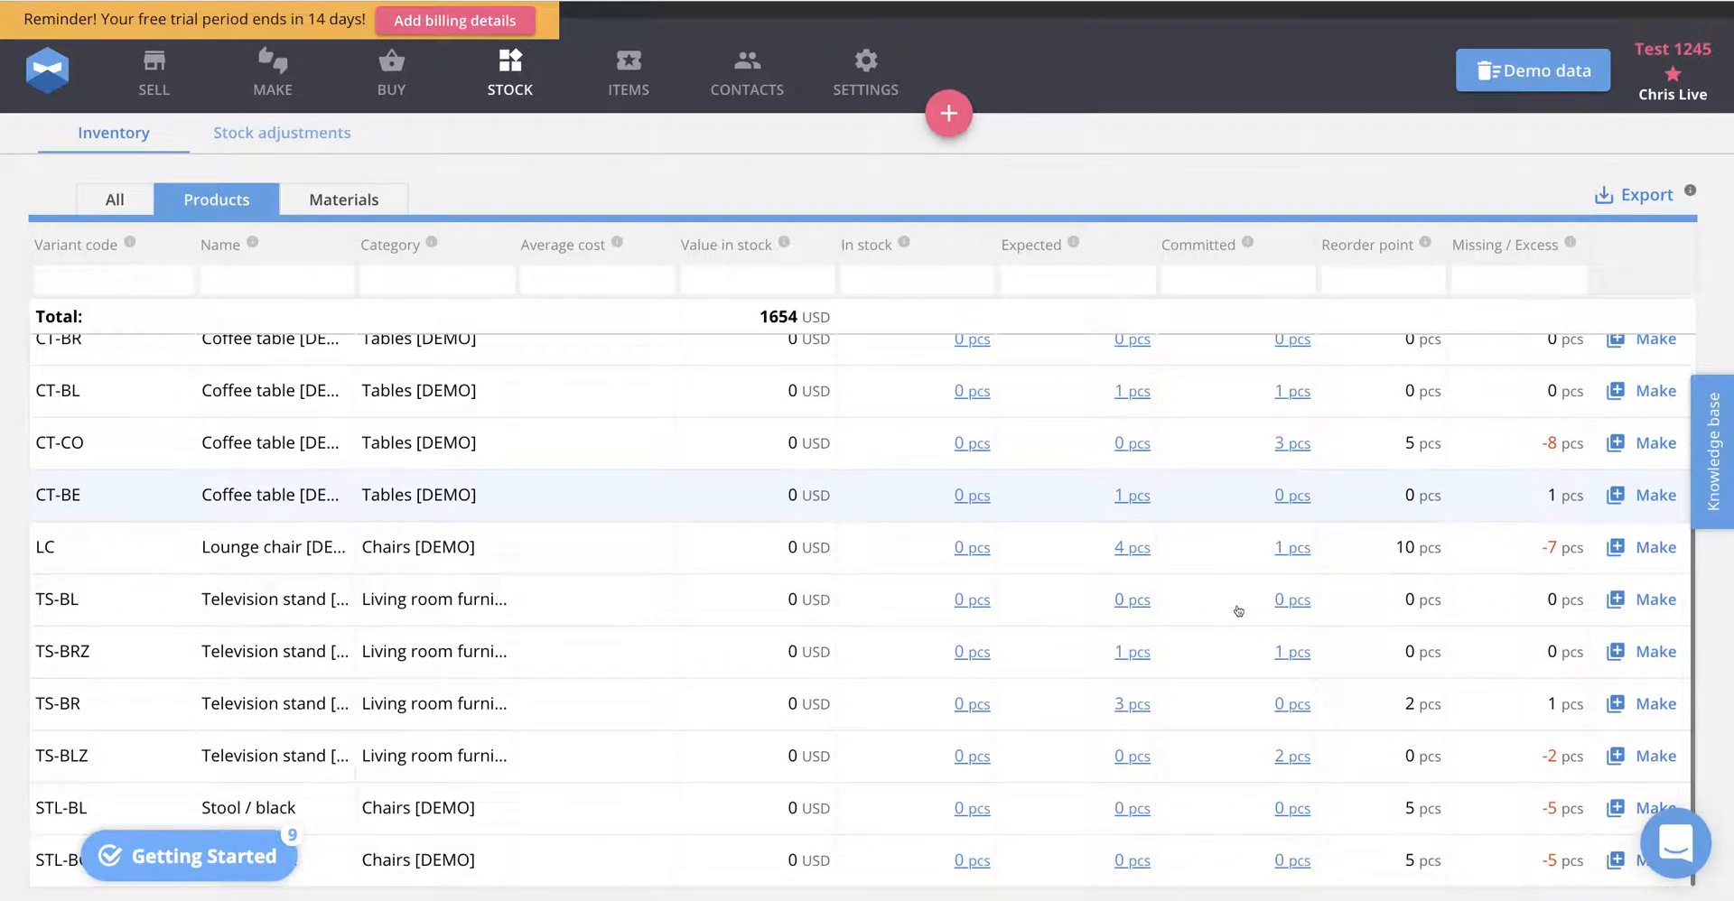
{"action": "scroll", "coordinate": [1242, 609], "scroll_direction": "up", "scroll_amount": 3}
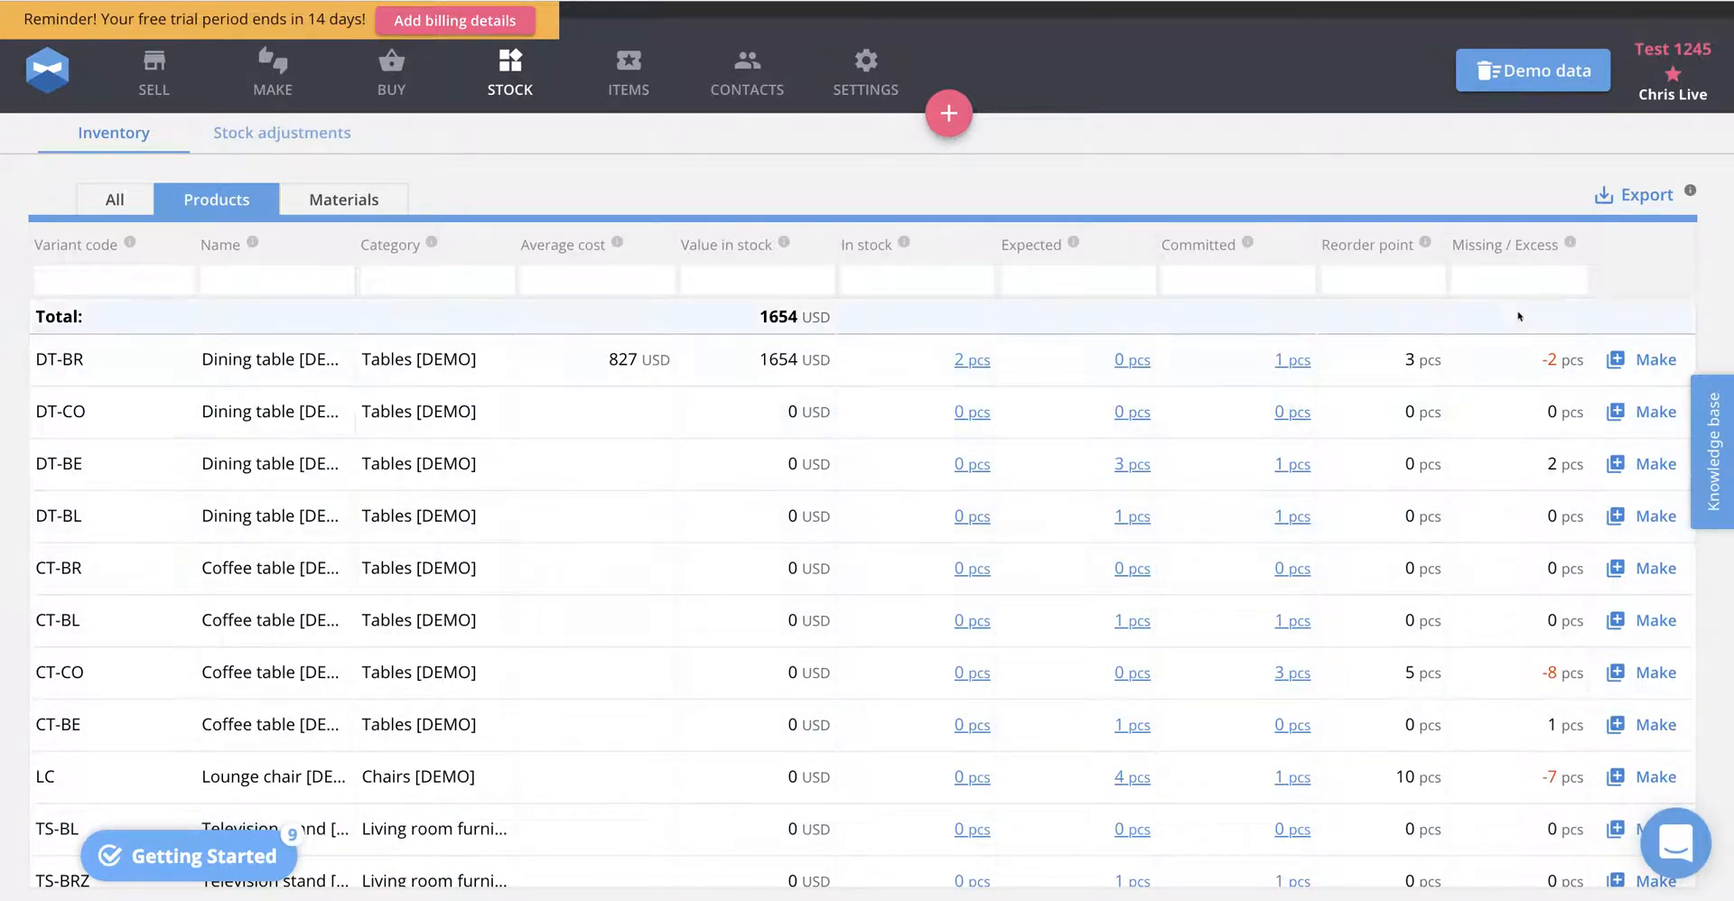
{"action": "left_click", "coordinate": [1542, 275]}
{"action": "type", "text": "-"}
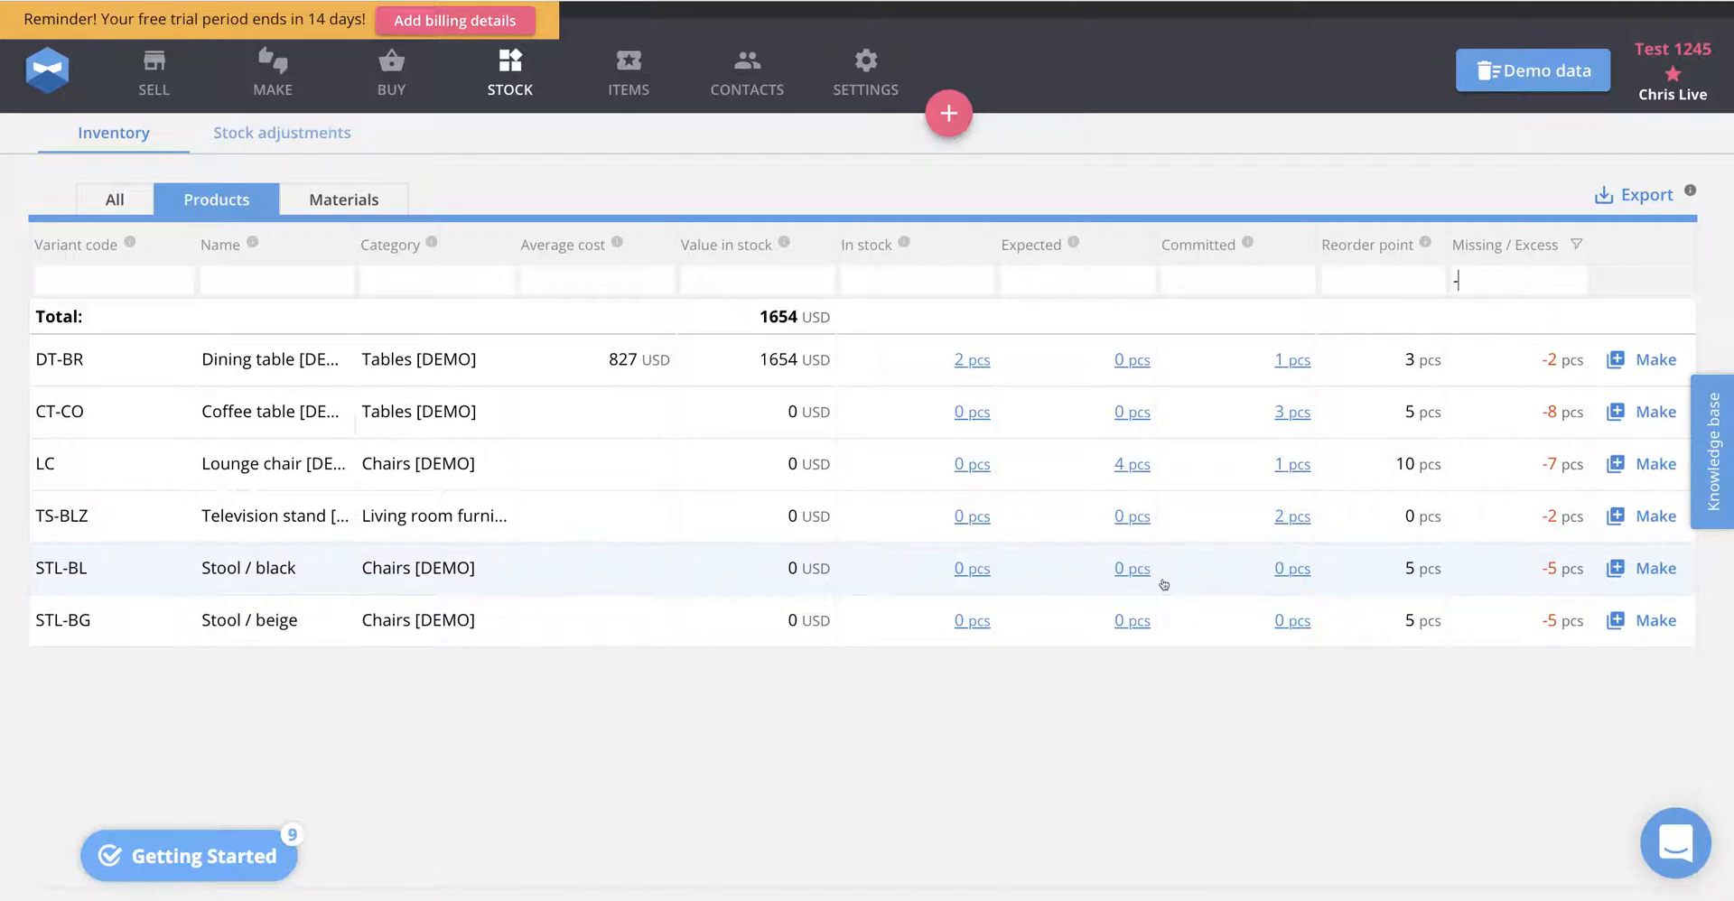
{"action": "left_click", "coordinate": [115, 200]}
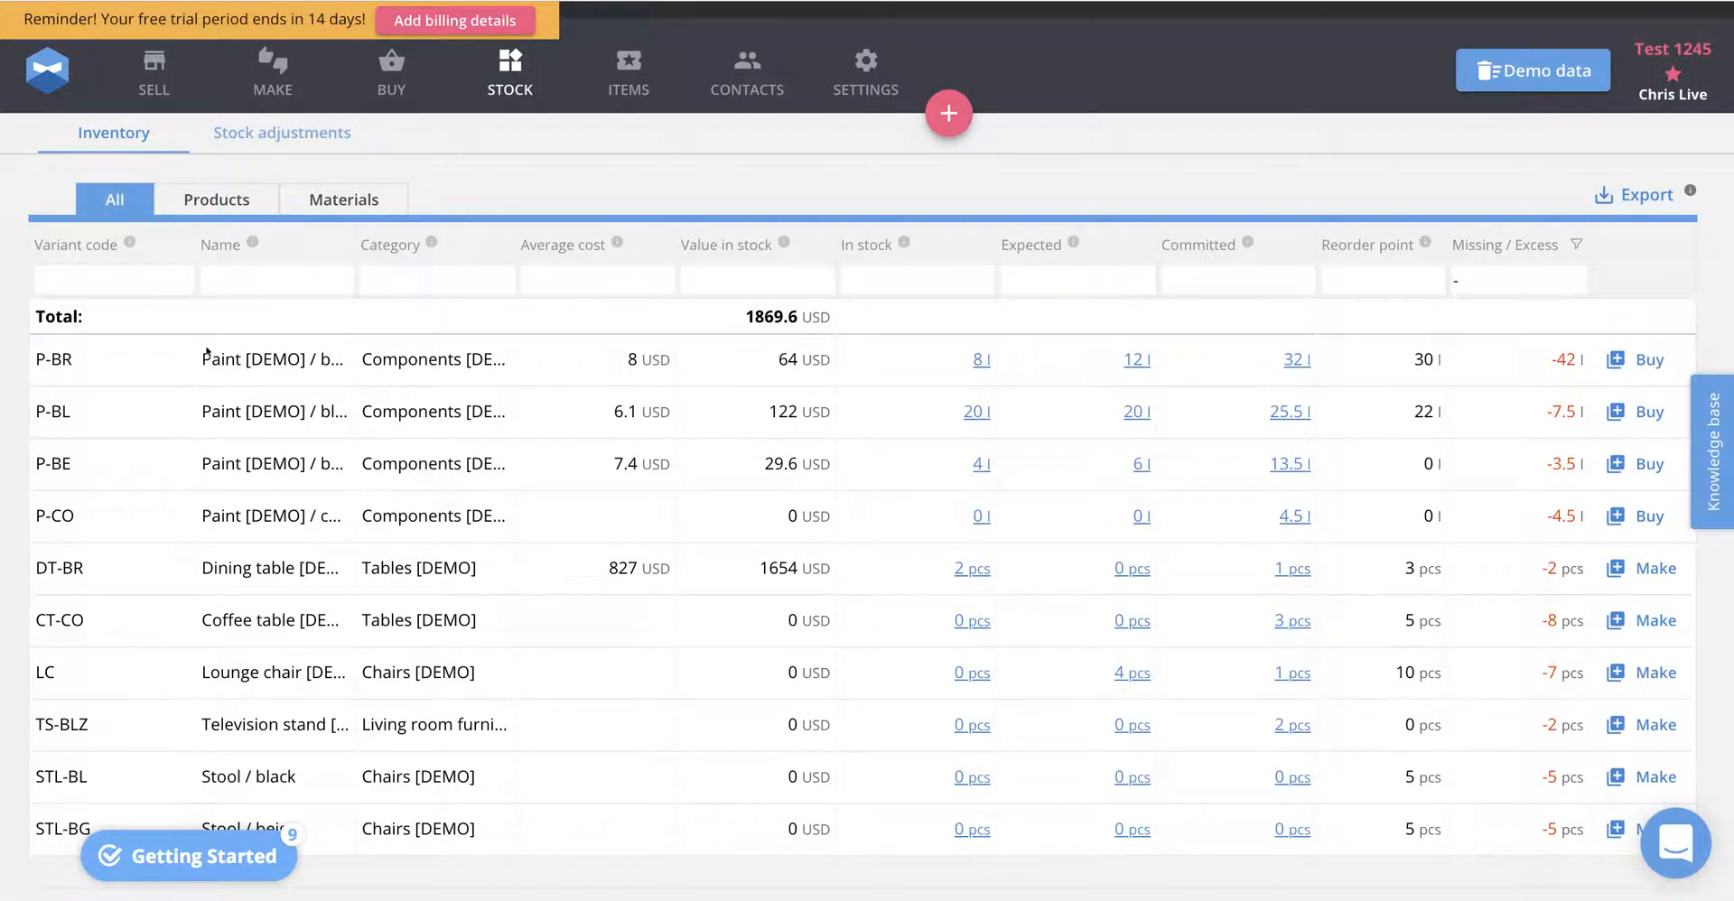
View the stock adjustments list and the period options of its adjusted date filter
{"action": "left_click", "coordinate": [278, 144]}
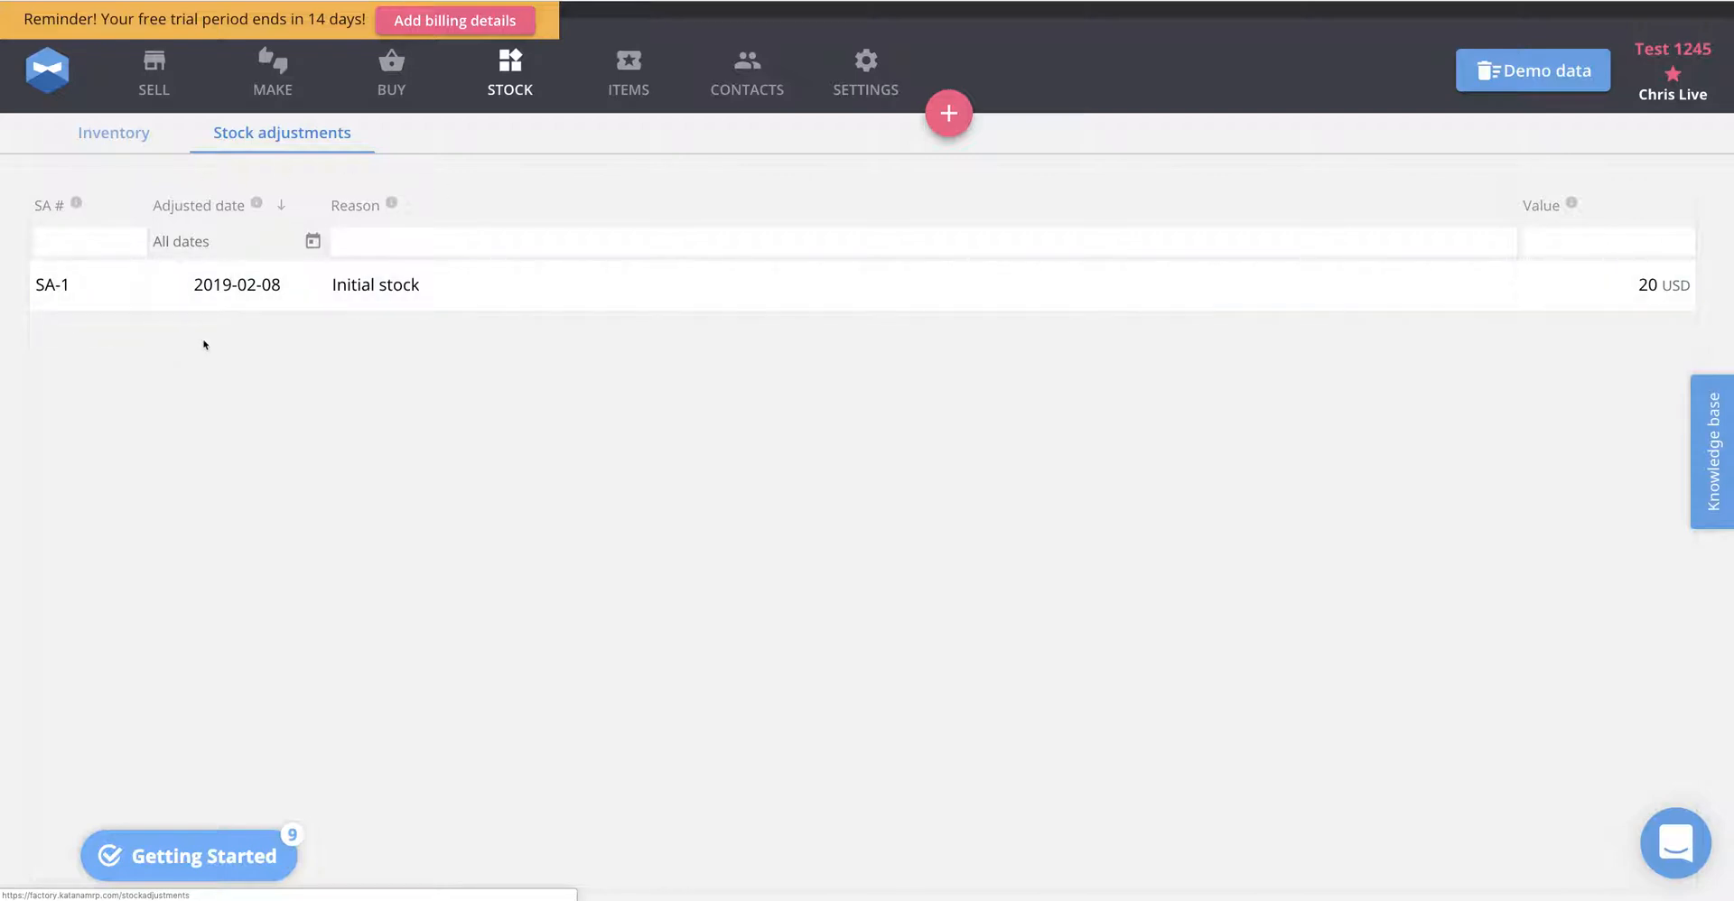
{"action": "left_click", "coordinate": [309, 245]}
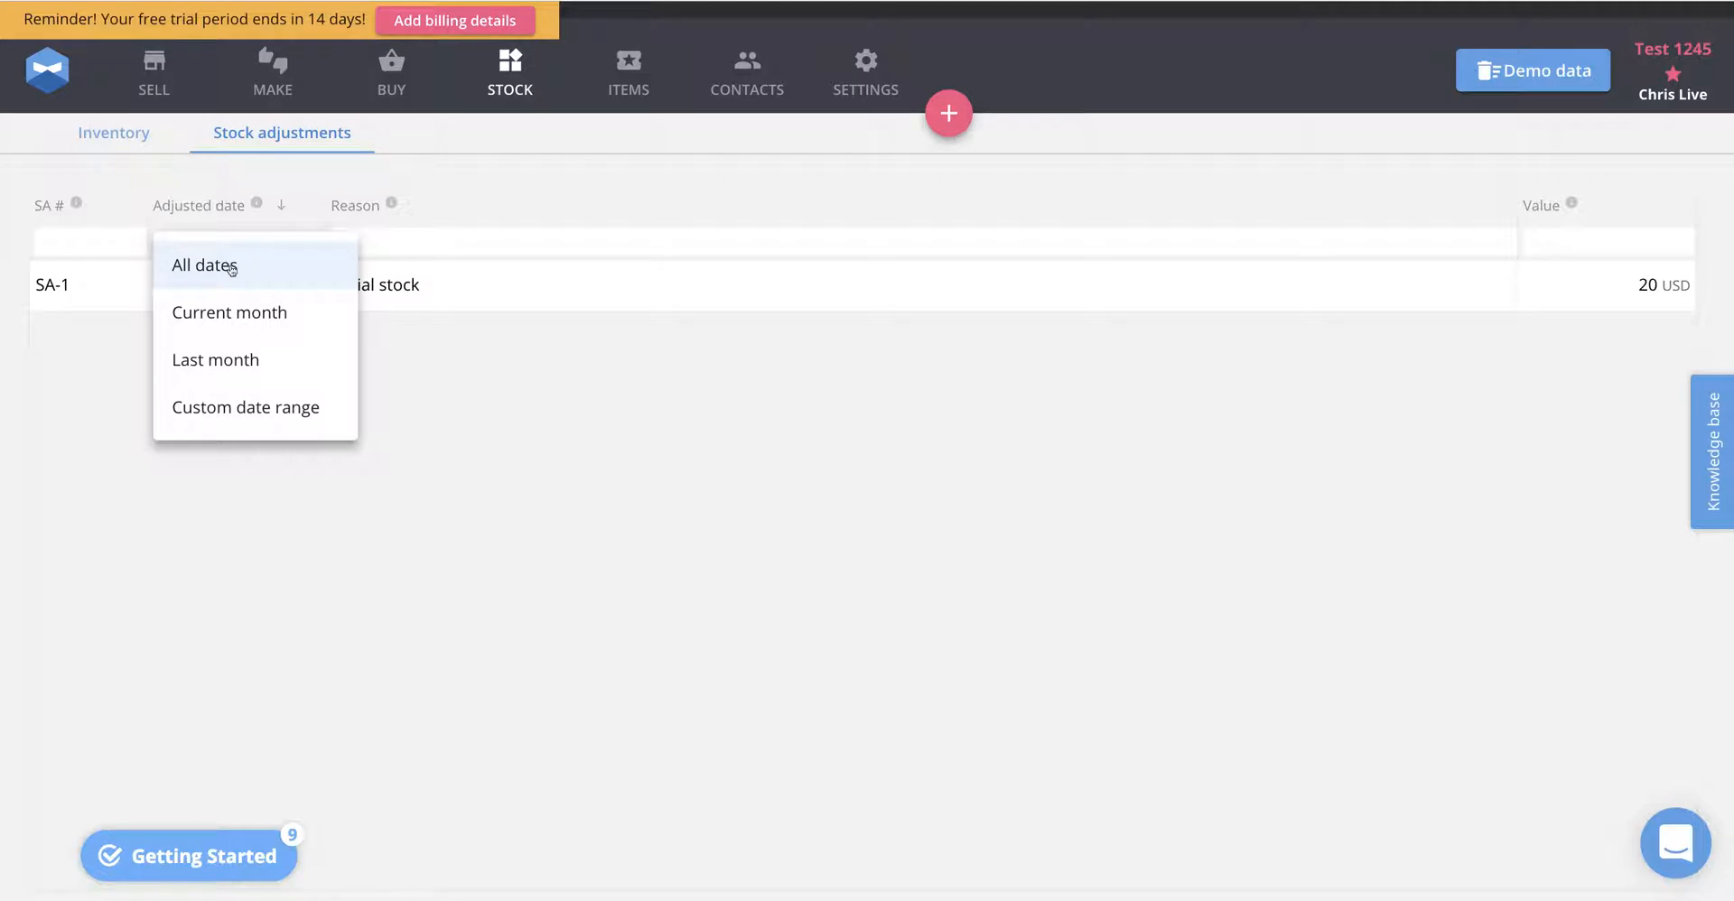
{"action": "left_click", "coordinate": [41, 242]}
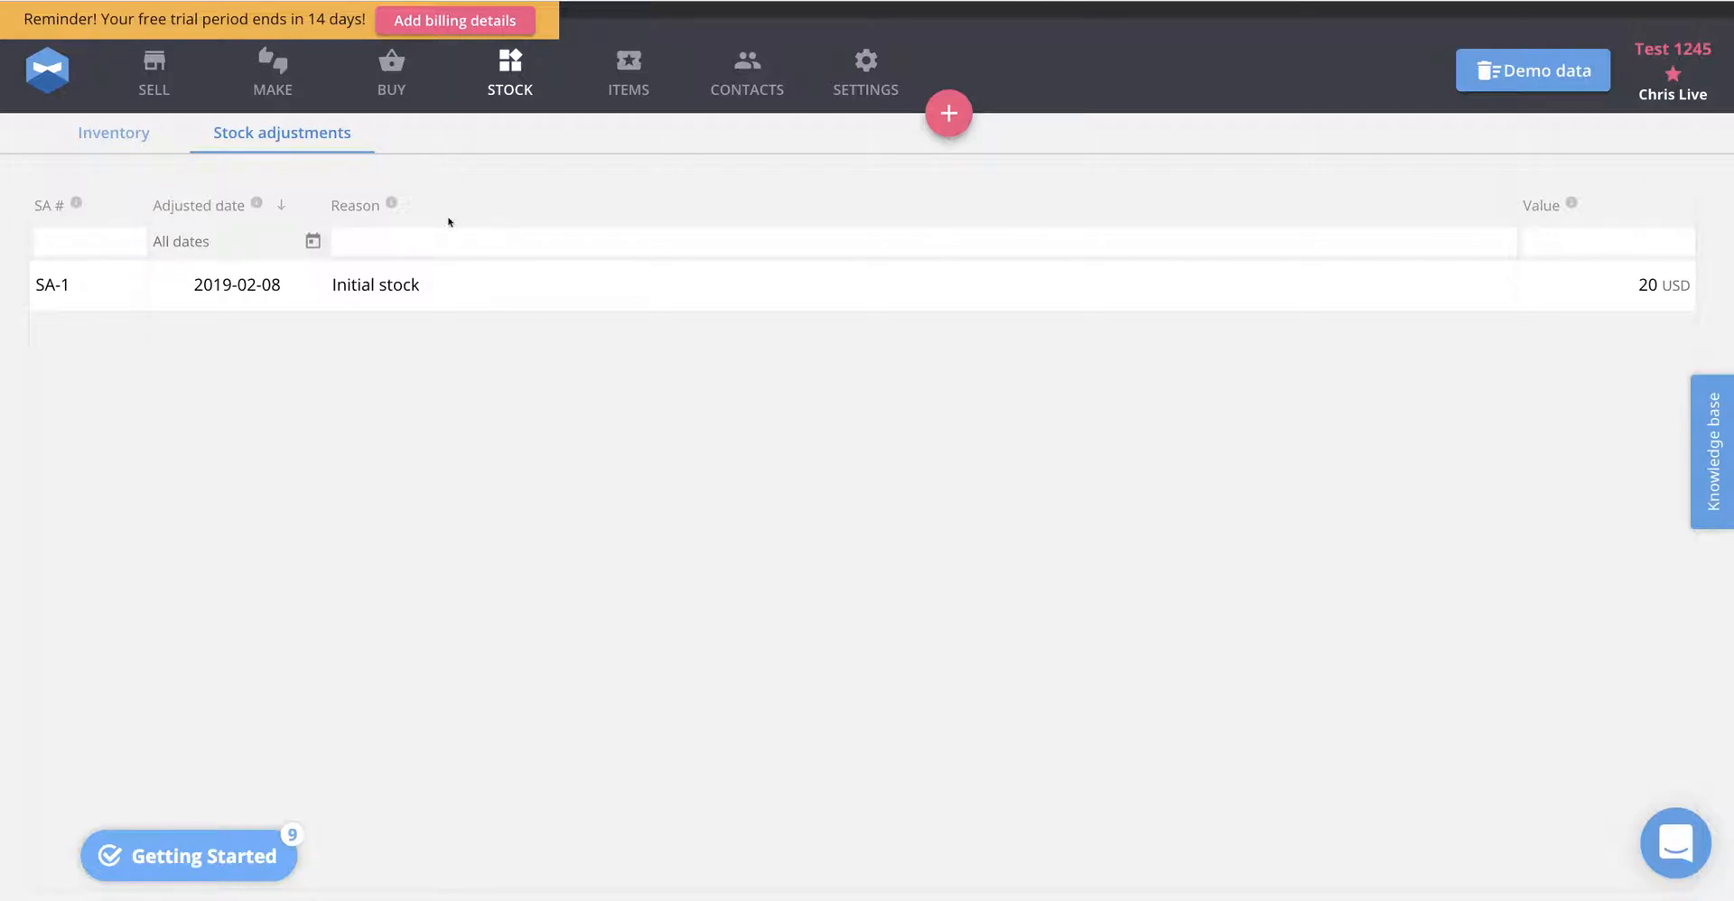
Filter the open purchase orders by supplier "furn"
{"action": "left_click", "coordinate": [397, 79]}
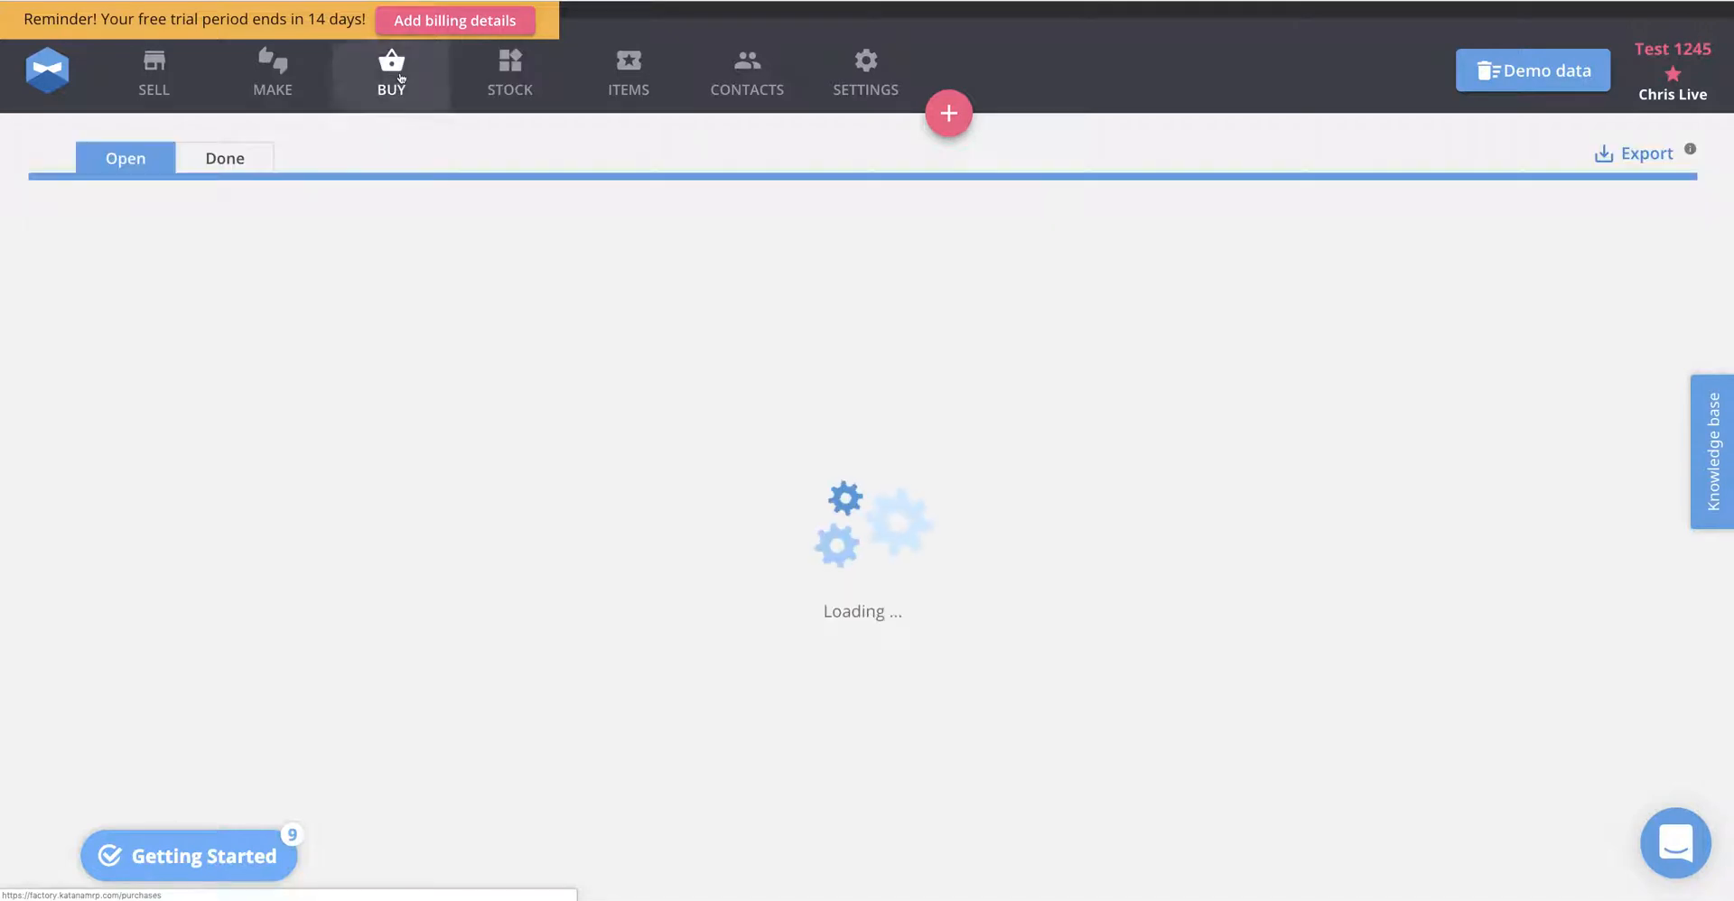
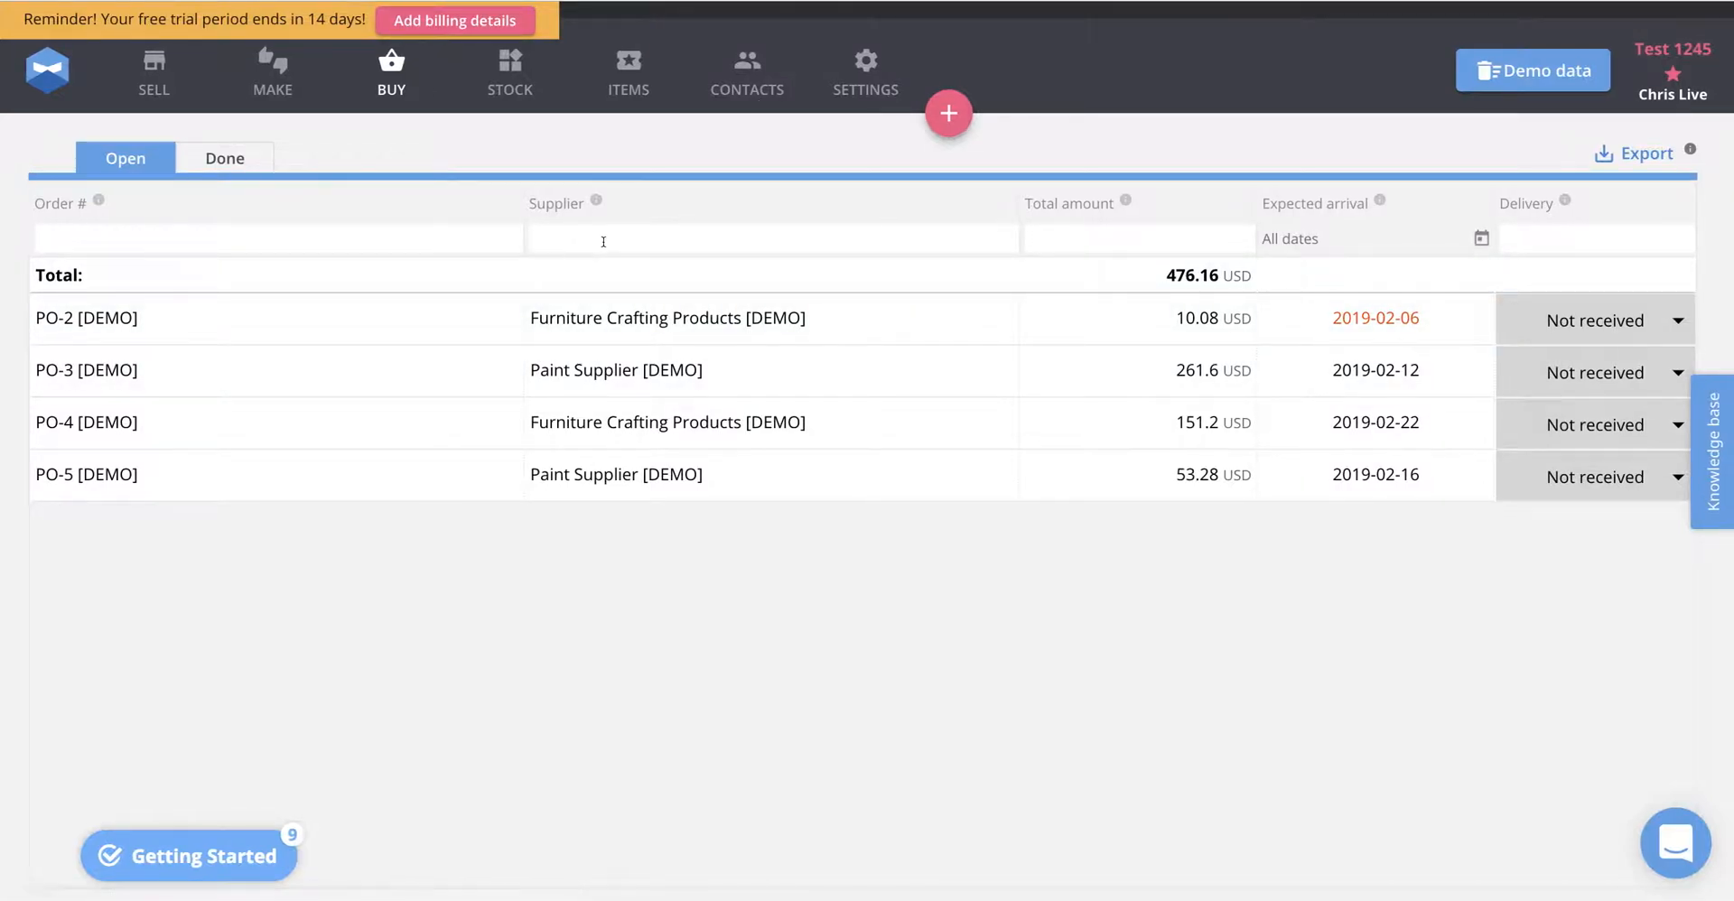
{"action": "type", "text": "furni"}
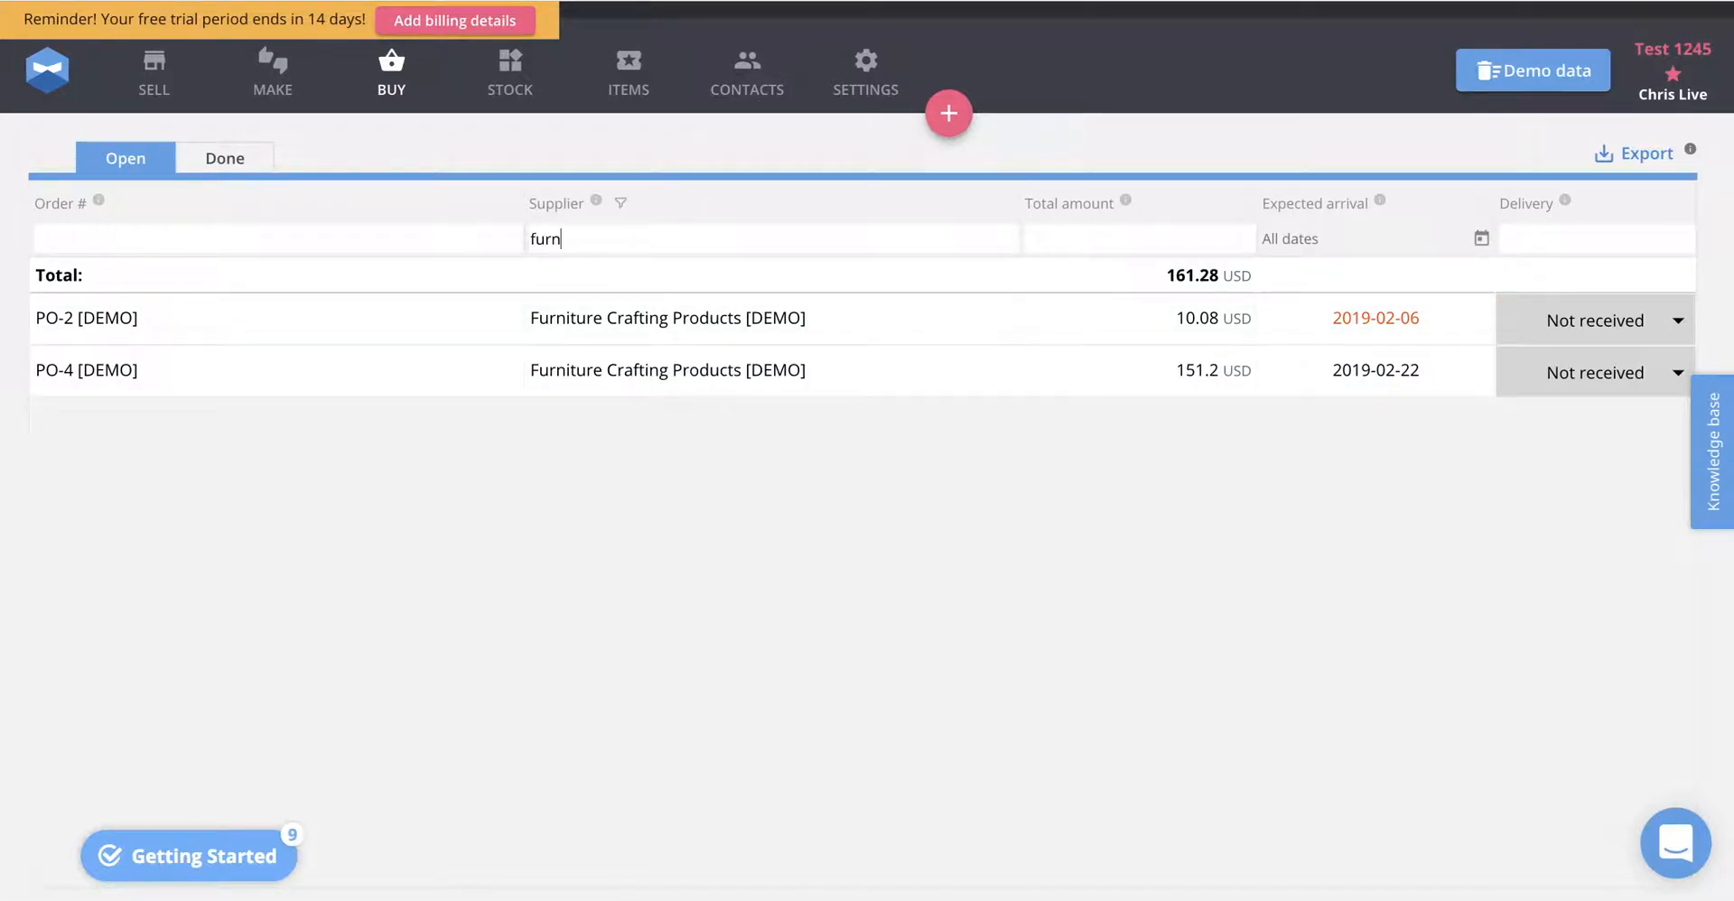
{"action": "key", "text": "BackSpace"}
{"action": "key", "text": "BackSpace"}
{"action": "key", "text": "BackSpace"}
{"action": "key", "text": "BackSpace"}
{"action": "key", "text": "BackSpace"}
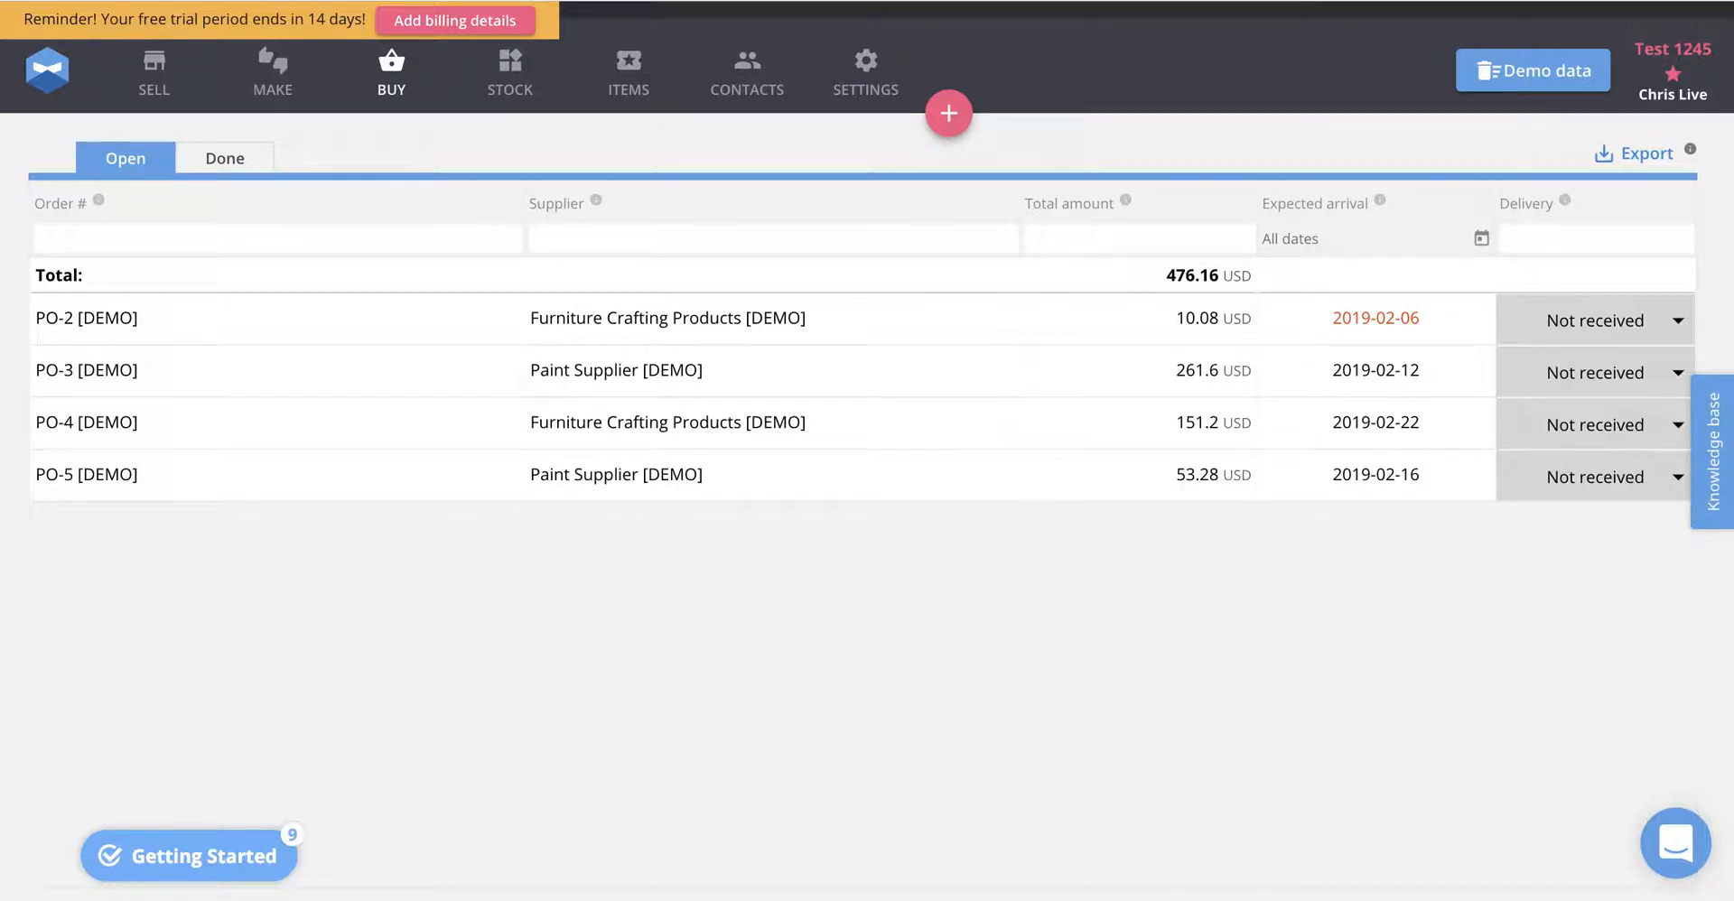
{"action": "type", "text": "furuniture"}
{"action": "key", "text": "BackSpace"}
{"action": "key", "text": "BackSpace"}
{"action": "key", "text": "BackSpace"}
{"action": "key", "text": "BackSpace"}
{"action": "key", "text": "BackSpace"}
{"action": "key", "text": "BackSpace"}
{"action": "key", "text": "BackSpace"}
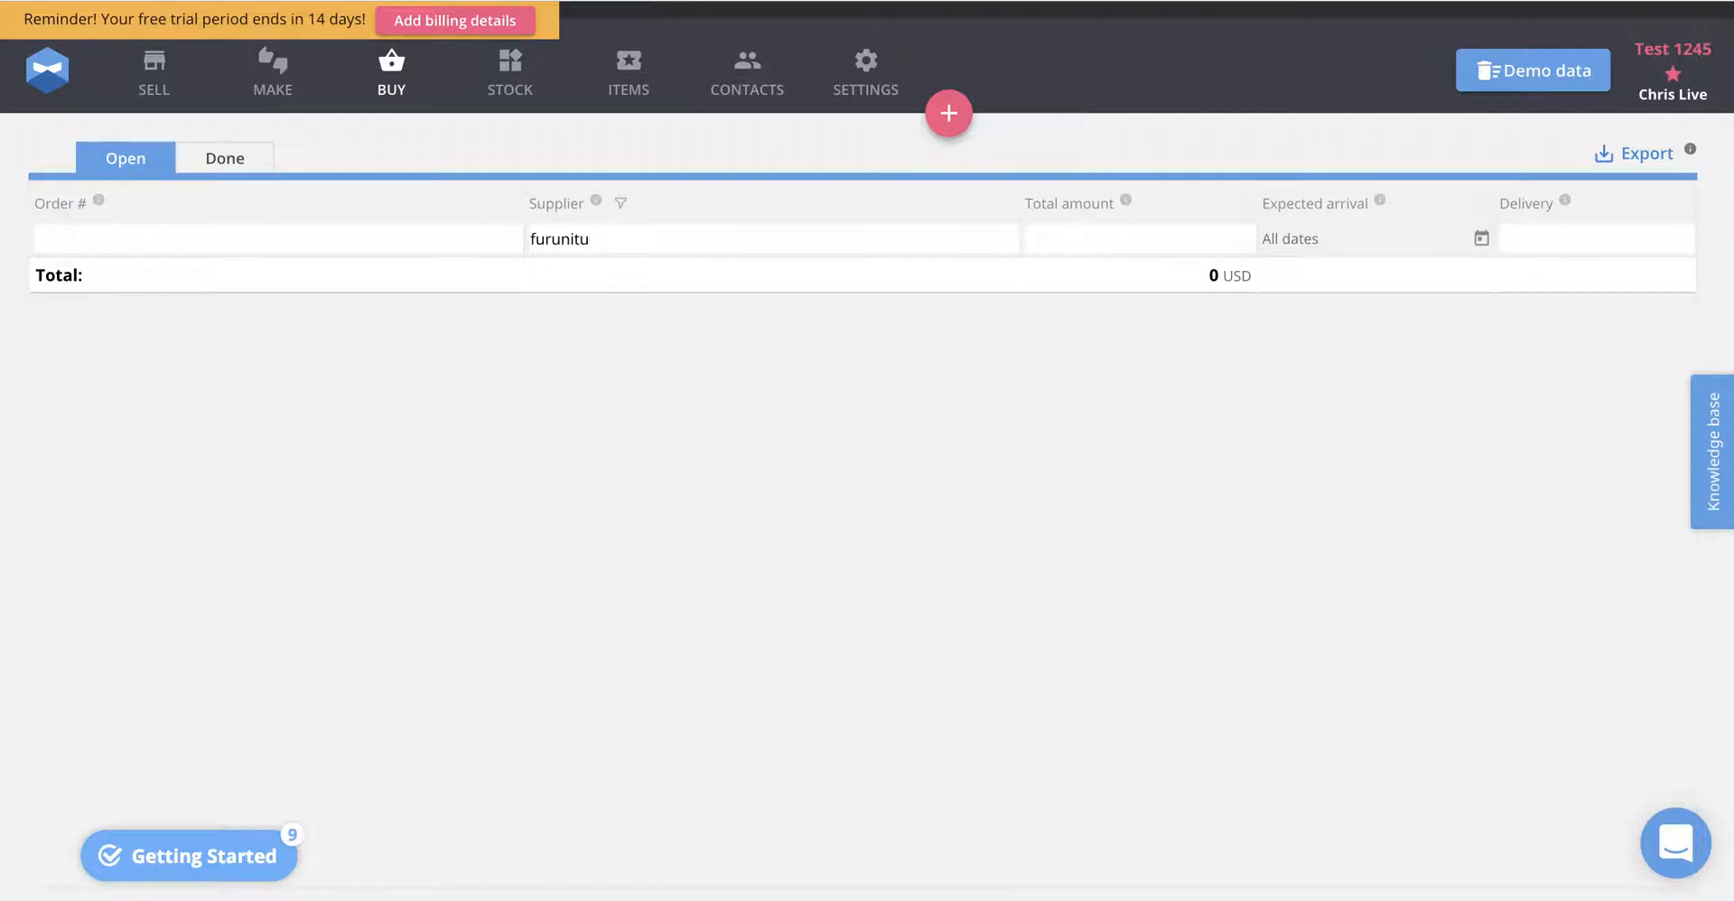
{"action": "type", "text": "n"}
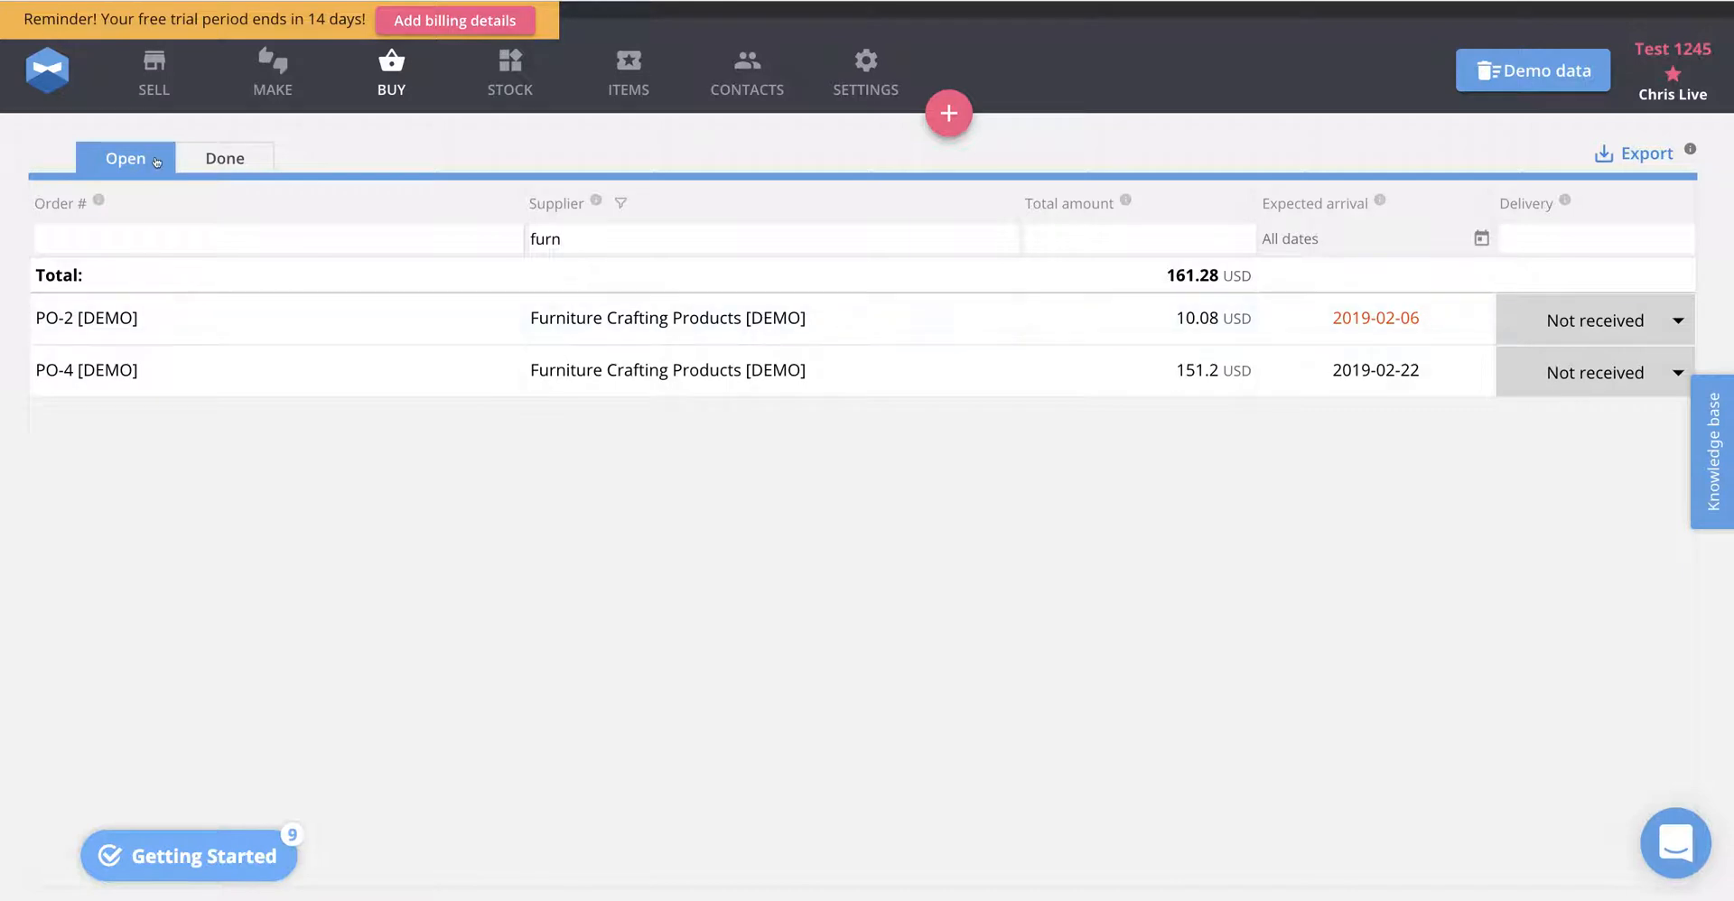
List the completed purchase orders and narrow their order number column
{"action": "left_click", "coordinate": [235, 168]}
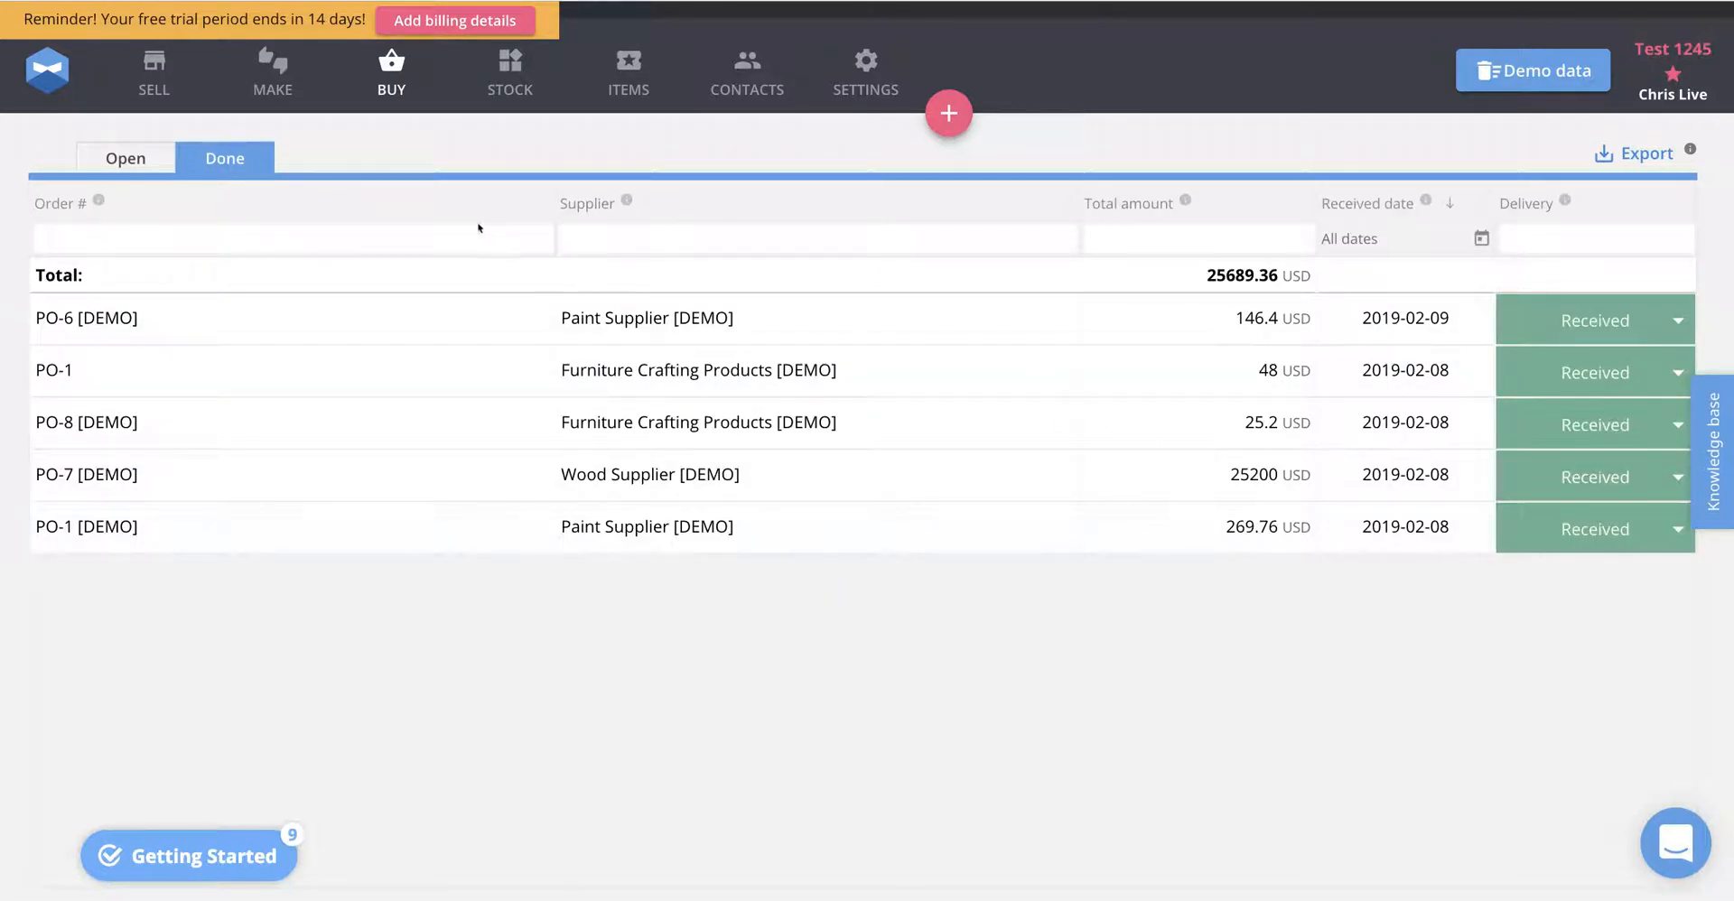
{"action": "key", "text": "ctrl+Left"}
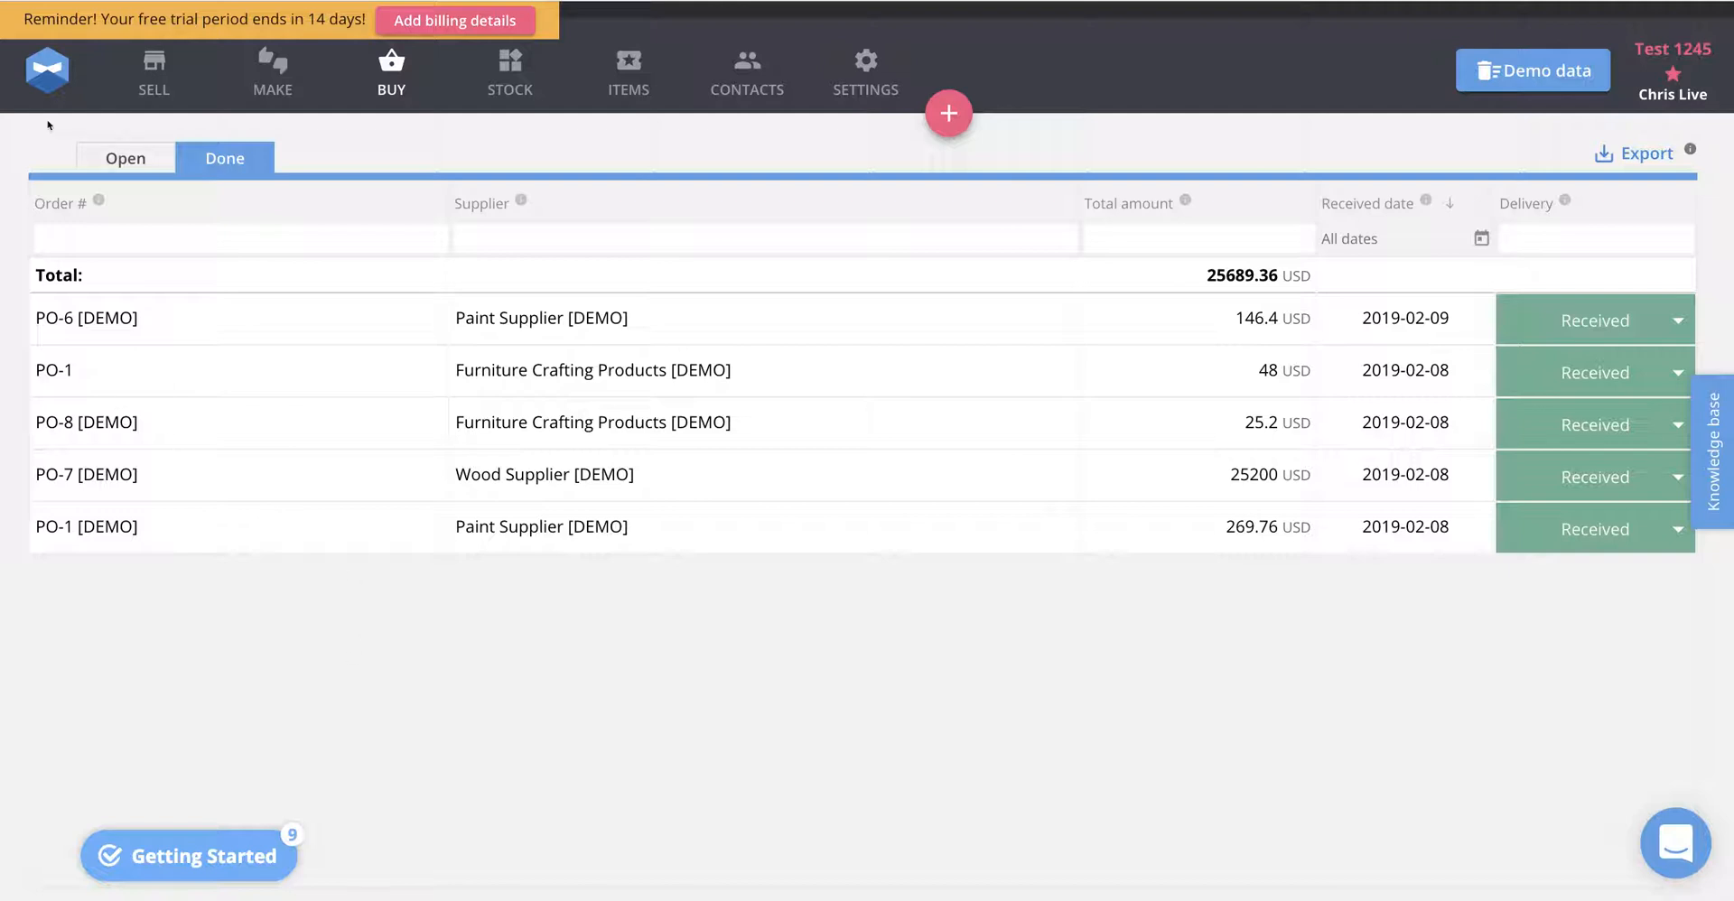
Set the weekly throughput to 100 hours of operations in the manufacturing schedule's production deadline estimates
{"action": "left_click", "coordinate": [287, 79]}
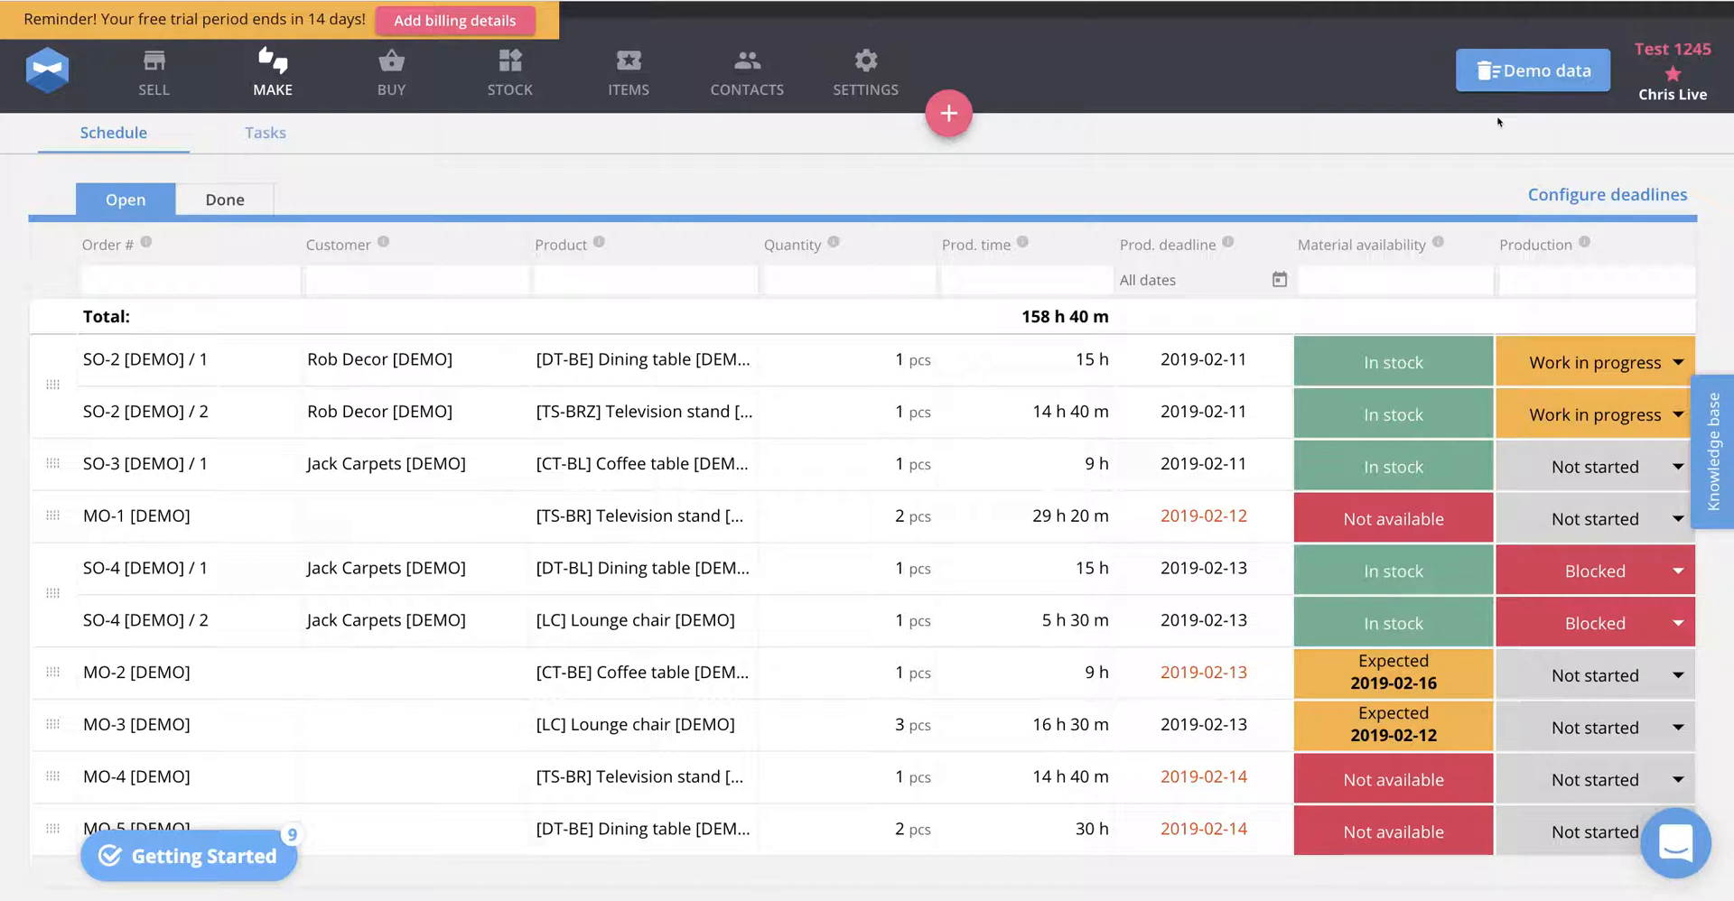
{"action": "left_click", "coordinate": [1577, 195]}
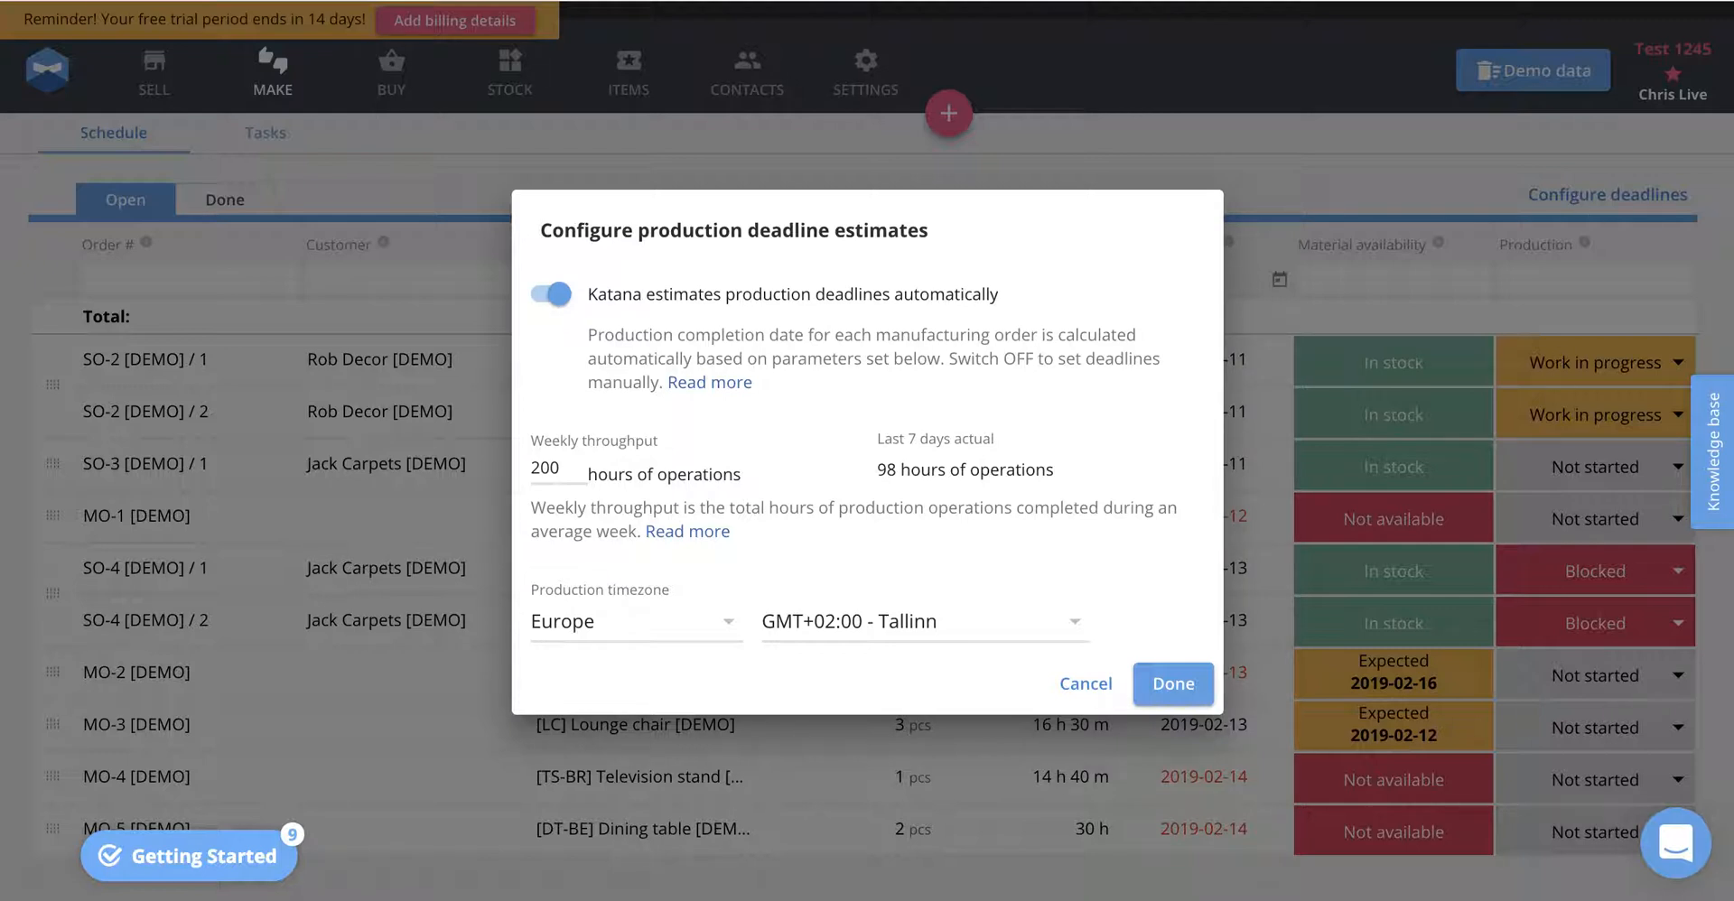
{"action": "double_click", "coordinate": [559, 467]}
{"action": "type", "text": "100"}
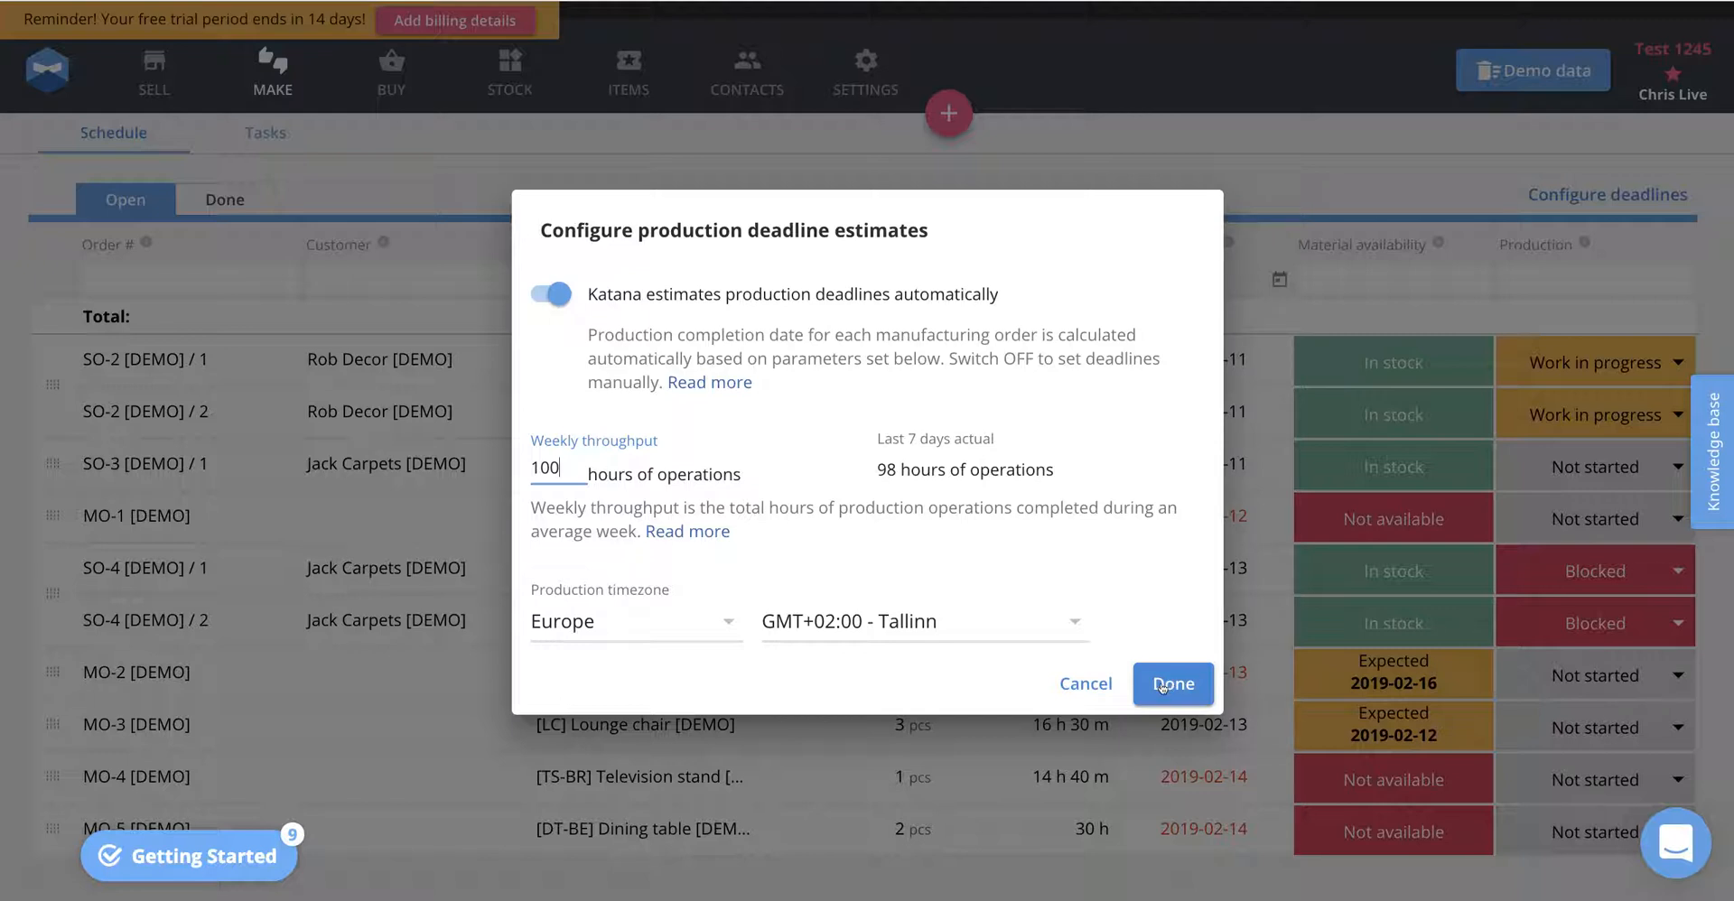
{"action": "left_click", "coordinate": [1162, 686]}
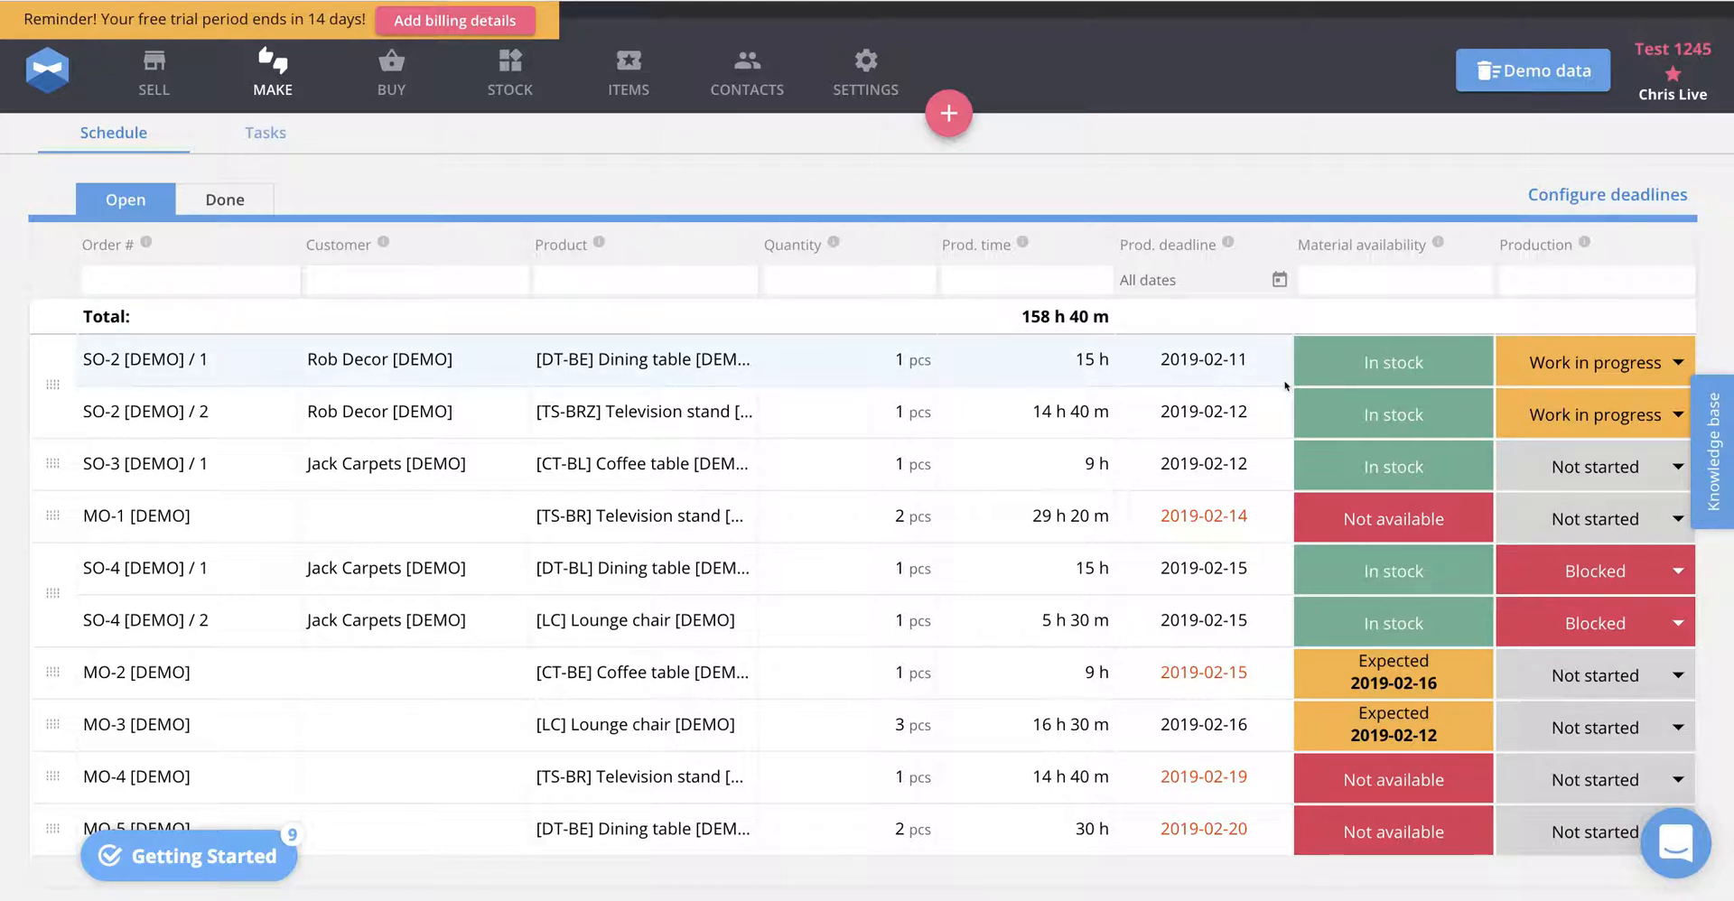
Widen the schedule's Product column and move the order for two beige Dining tables [DEMO] to first place
{"action": "left_click_drag", "start_coordinate": [762, 237], "coordinate": [966, 242]}
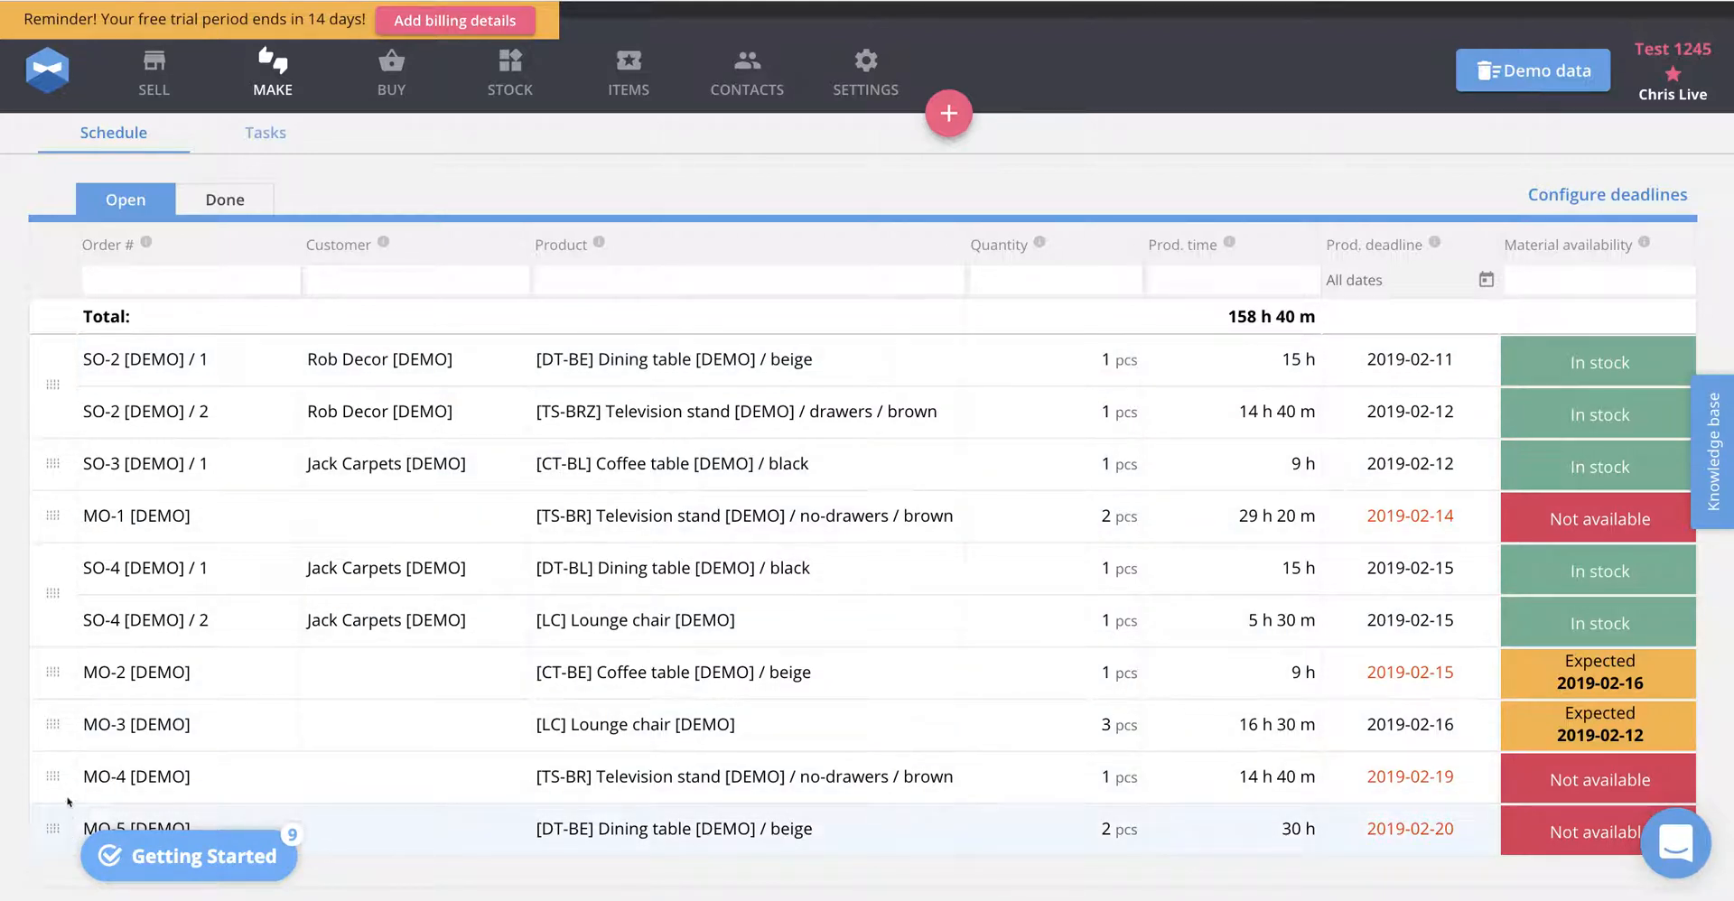
{"action": "left_click_drag", "start_coordinate": [68, 801], "coordinate": [86, 352]}
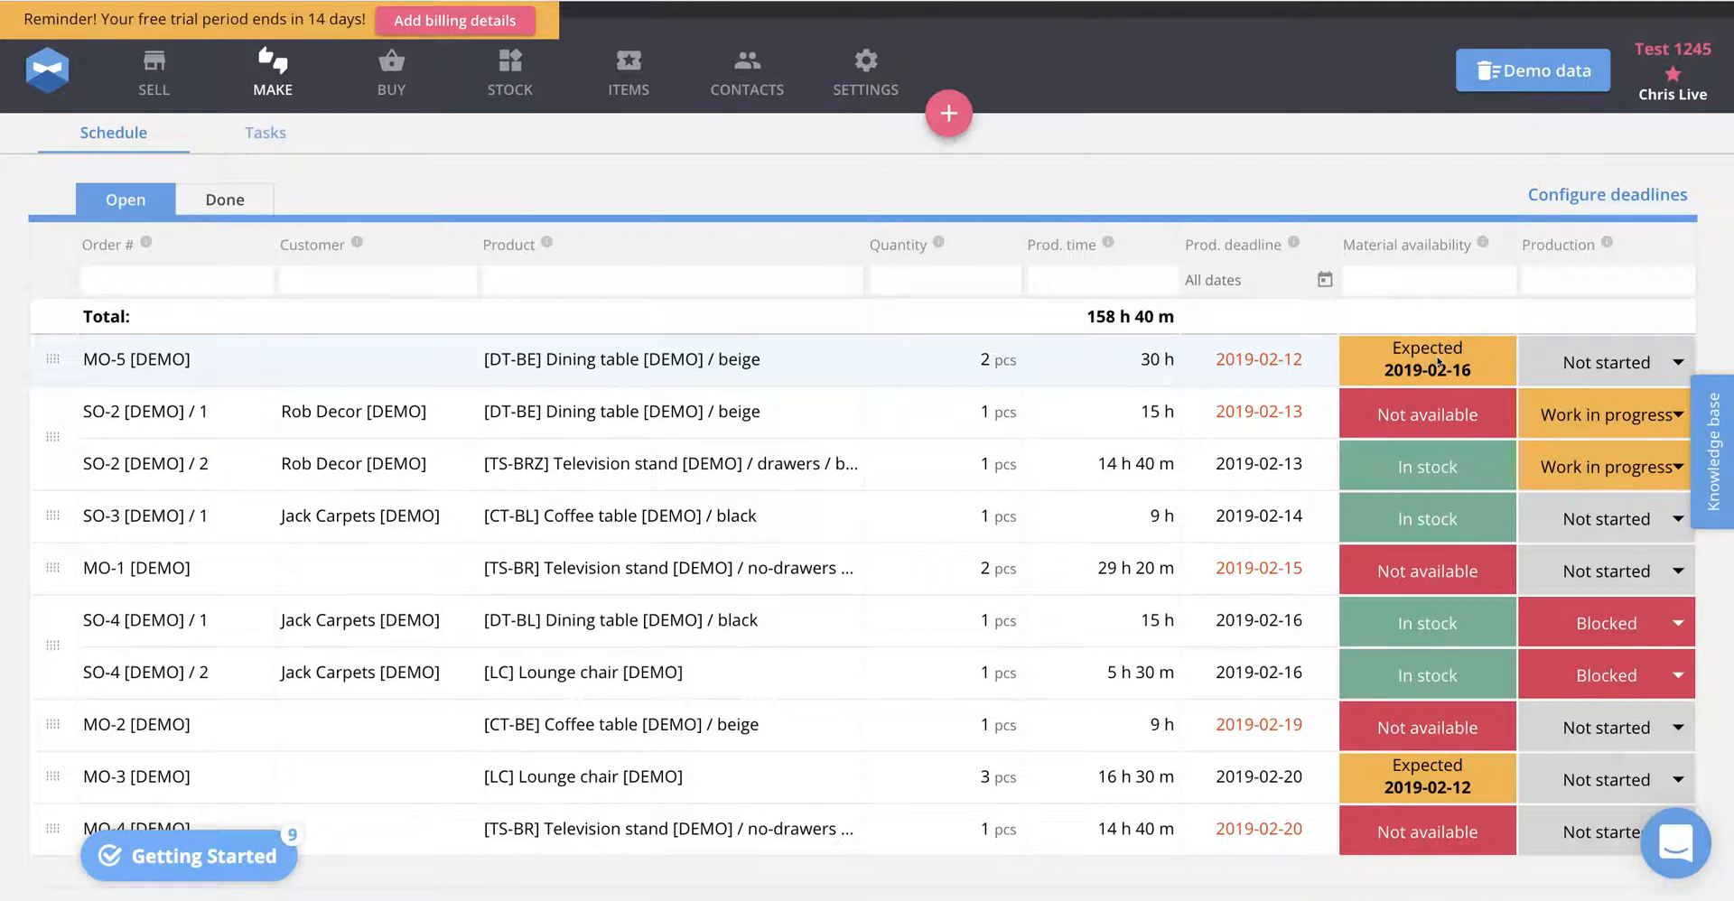
From the first scheduled order, trace its beige Paint [DEMO] commitment to the expected purchase order and mark that purchase as received
{"action": "left_click", "coordinate": [632, 366]}
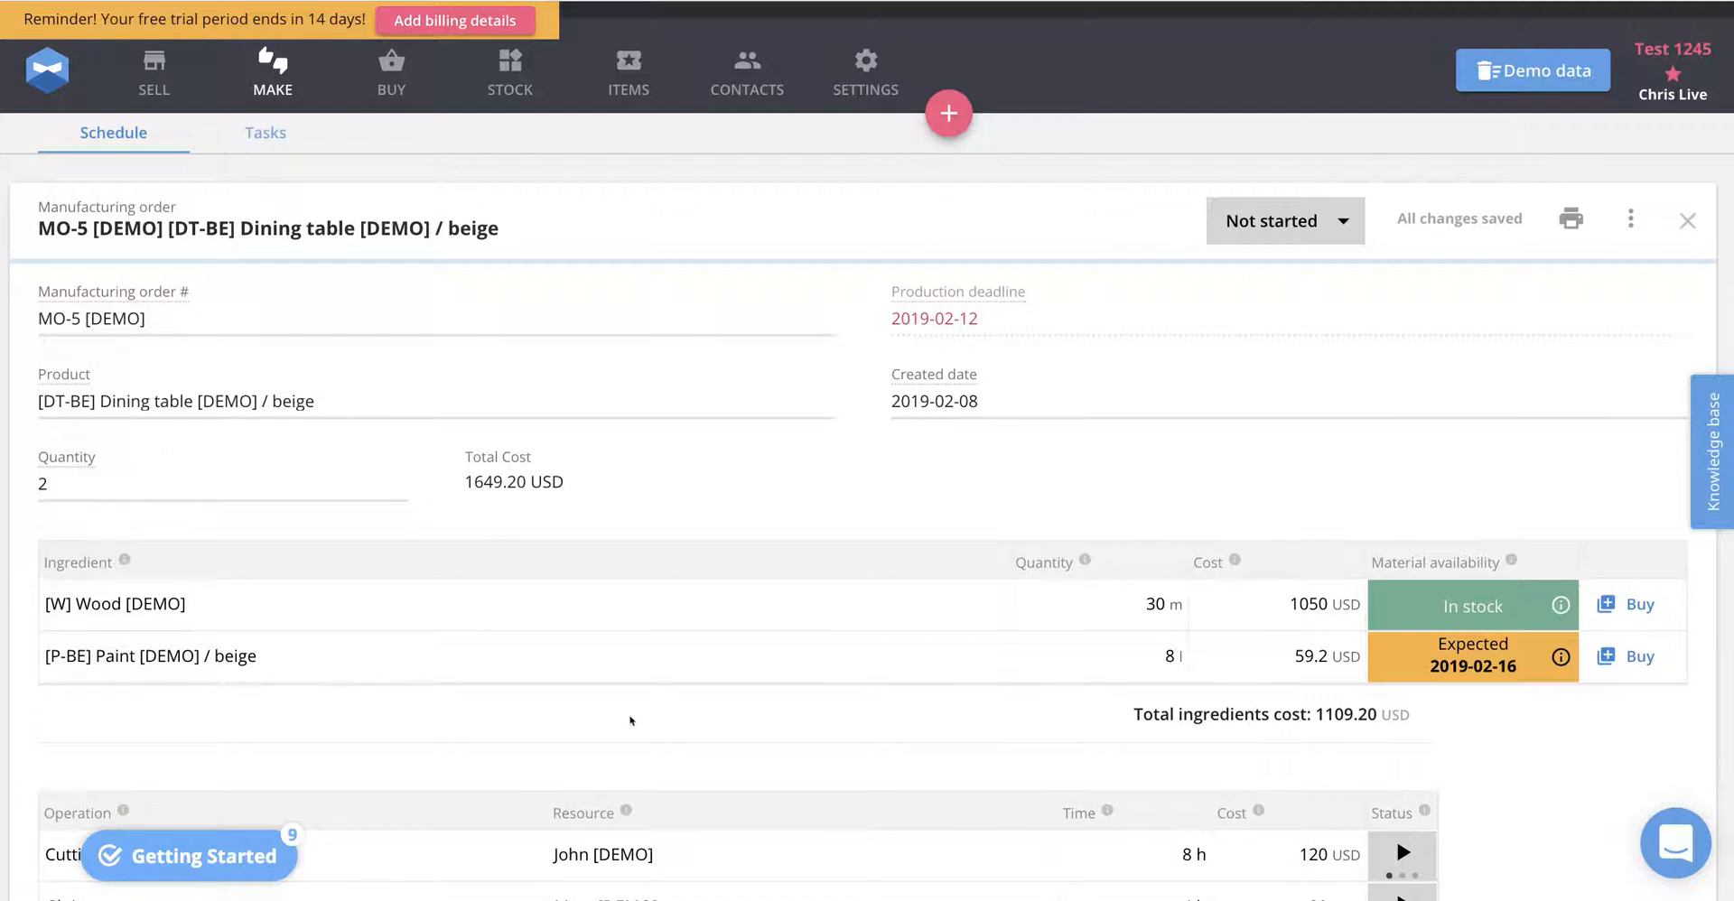
{"action": "left_click", "coordinate": [1472, 656]}
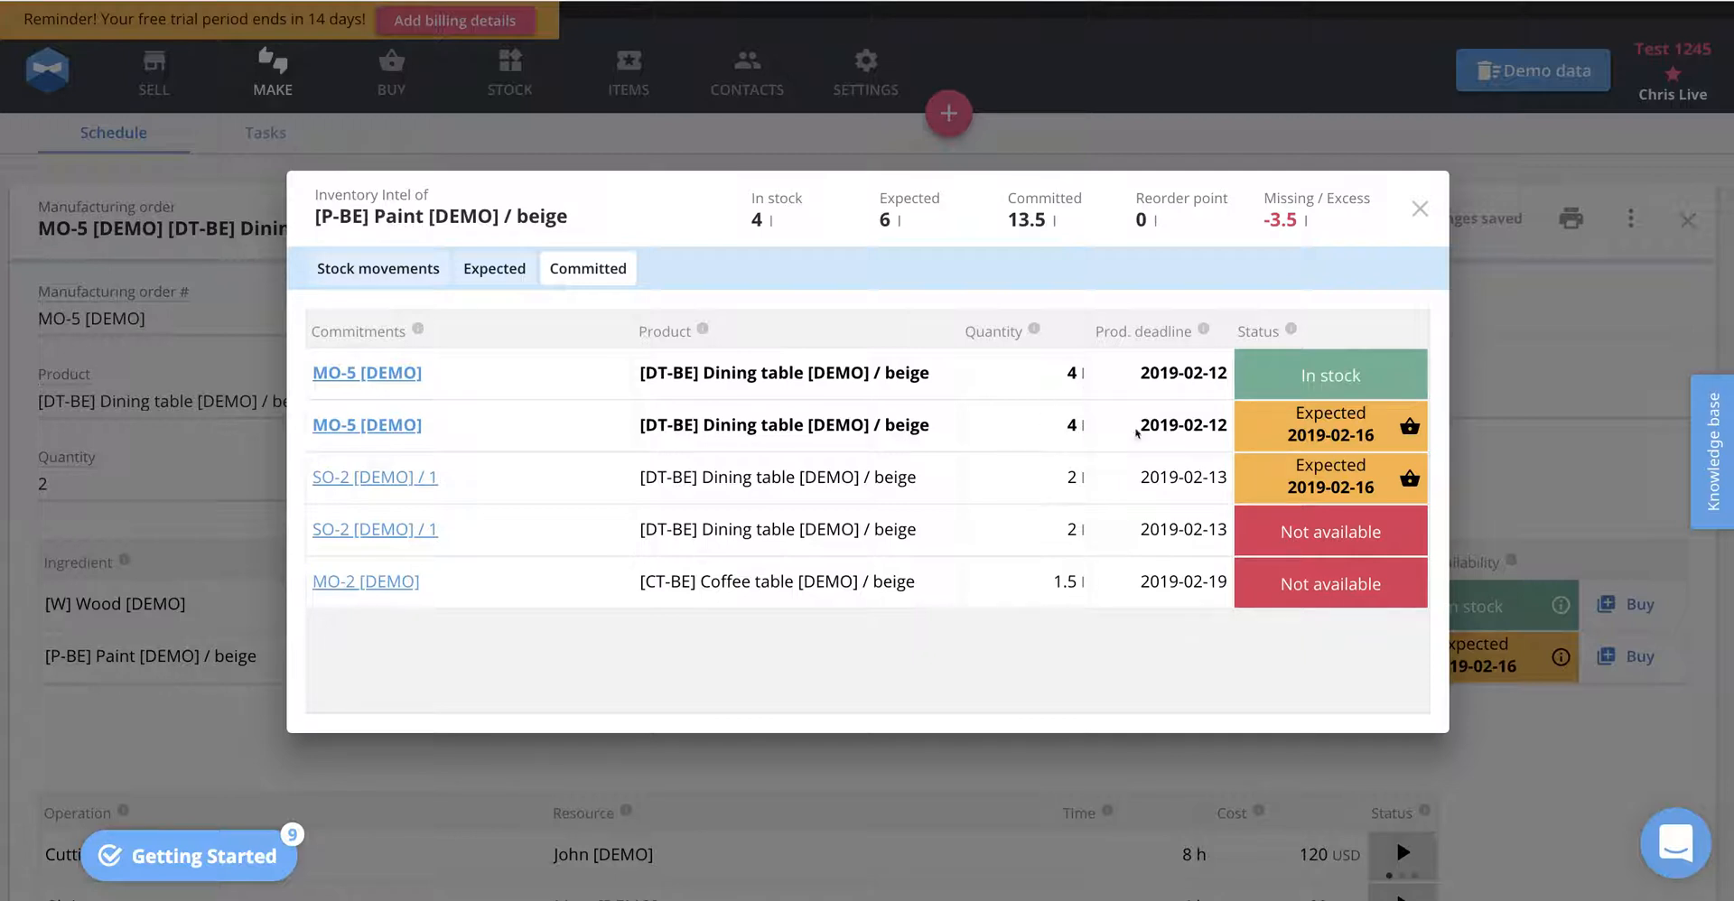
{"action": "left_click", "coordinate": [1410, 428]}
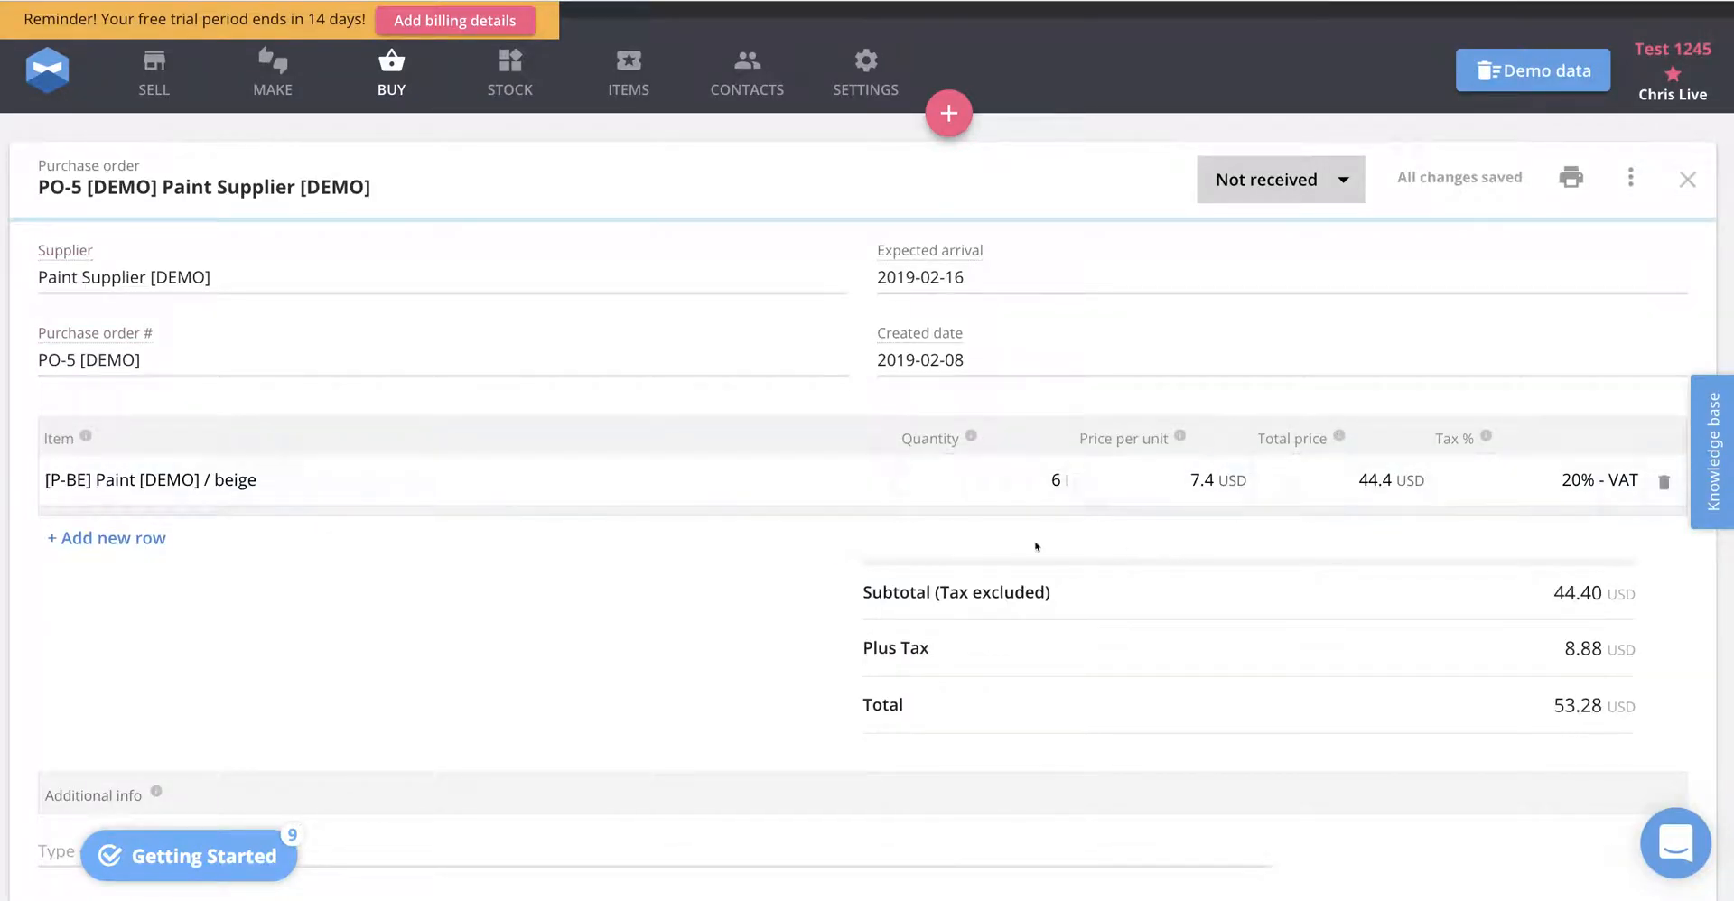
{"action": "left_click", "coordinate": [1247, 192]}
{"action": "left_click", "coordinate": [1299, 236]}
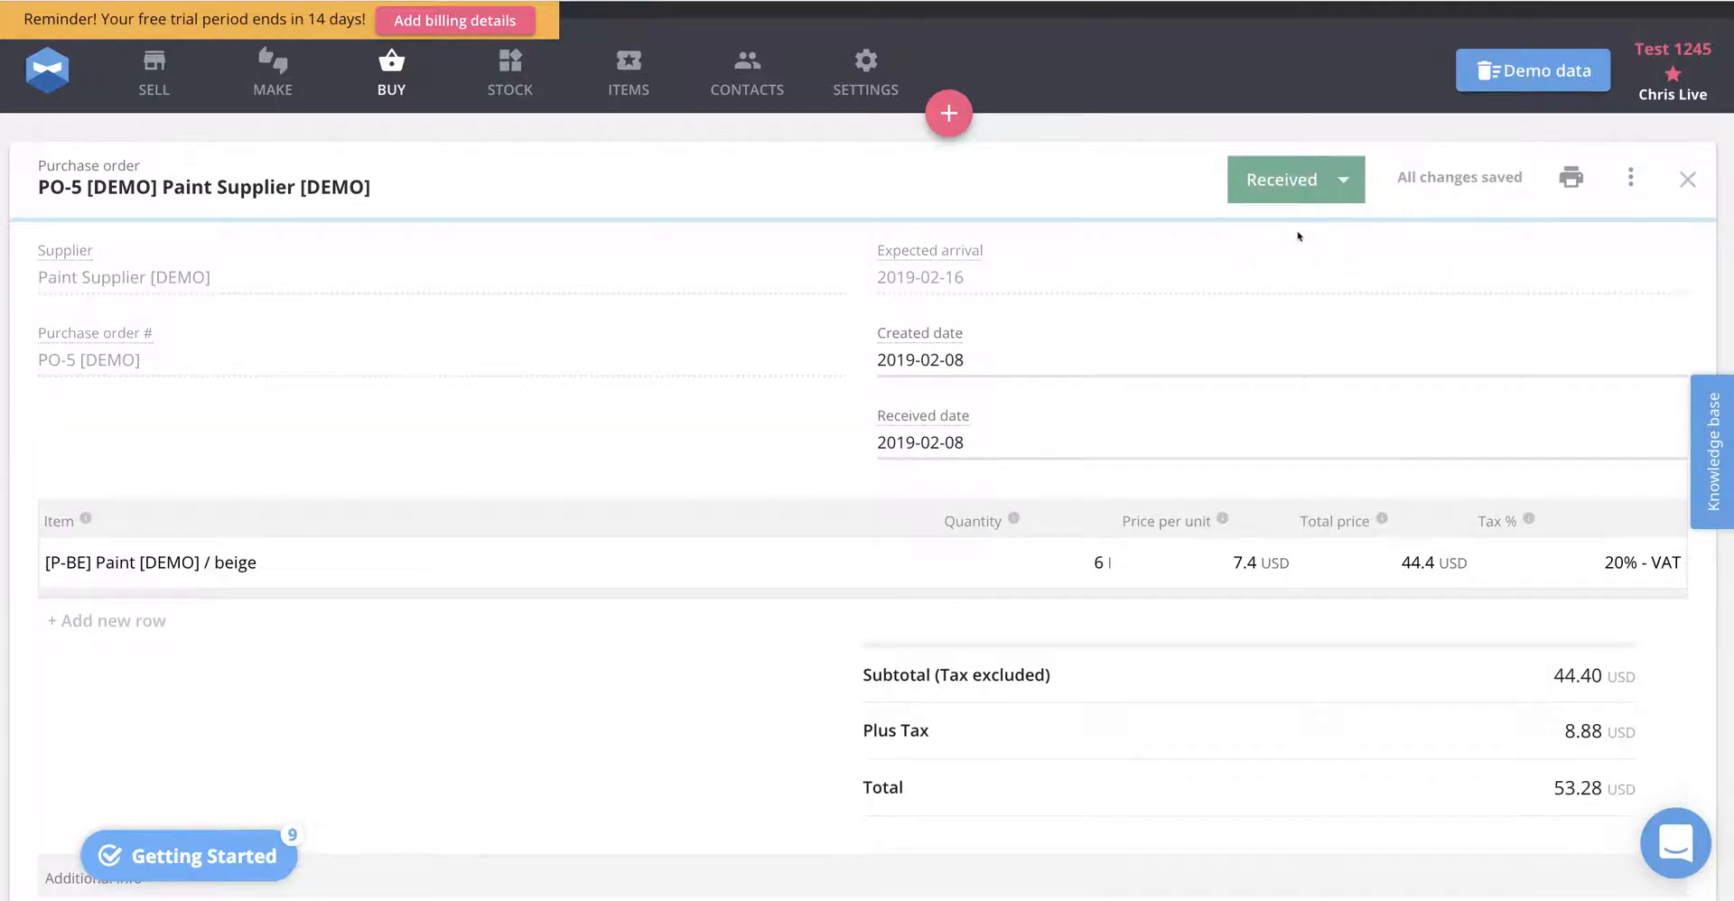
Examine the beige Paint [DEMO] commitments from the in-progress beige Dining table [DEMO] order, and return to the manufacturing schedule
{"action": "left_click", "coordinate": [265, 79]}
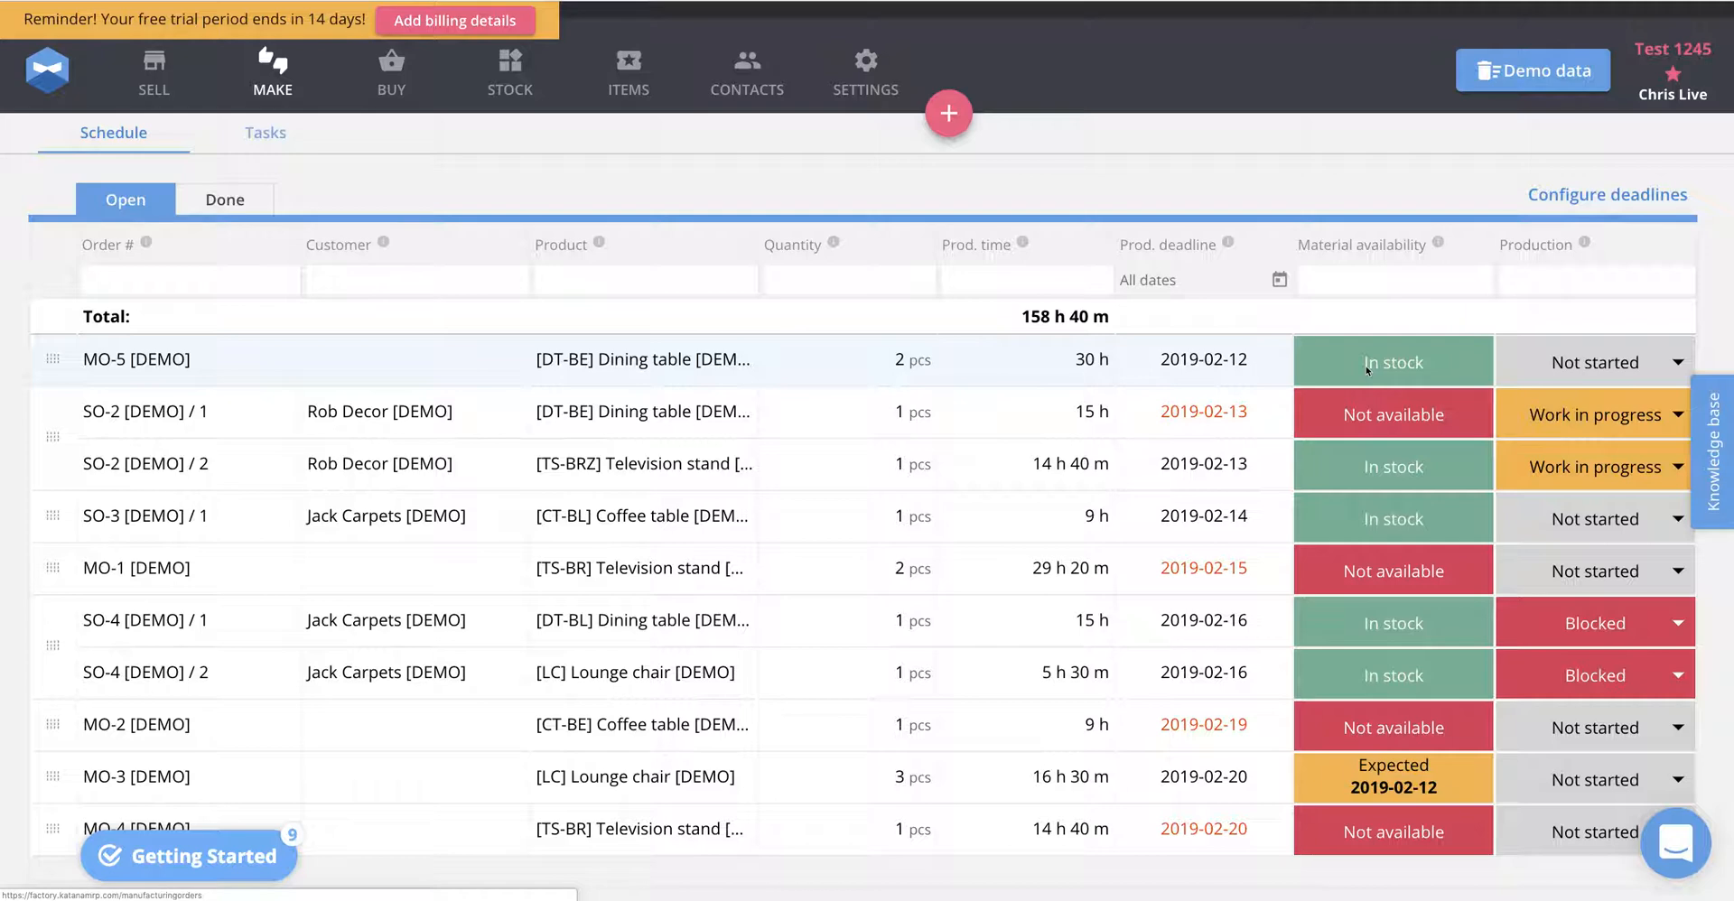
{"action": "left_click", "coordinate": [648, 422]}
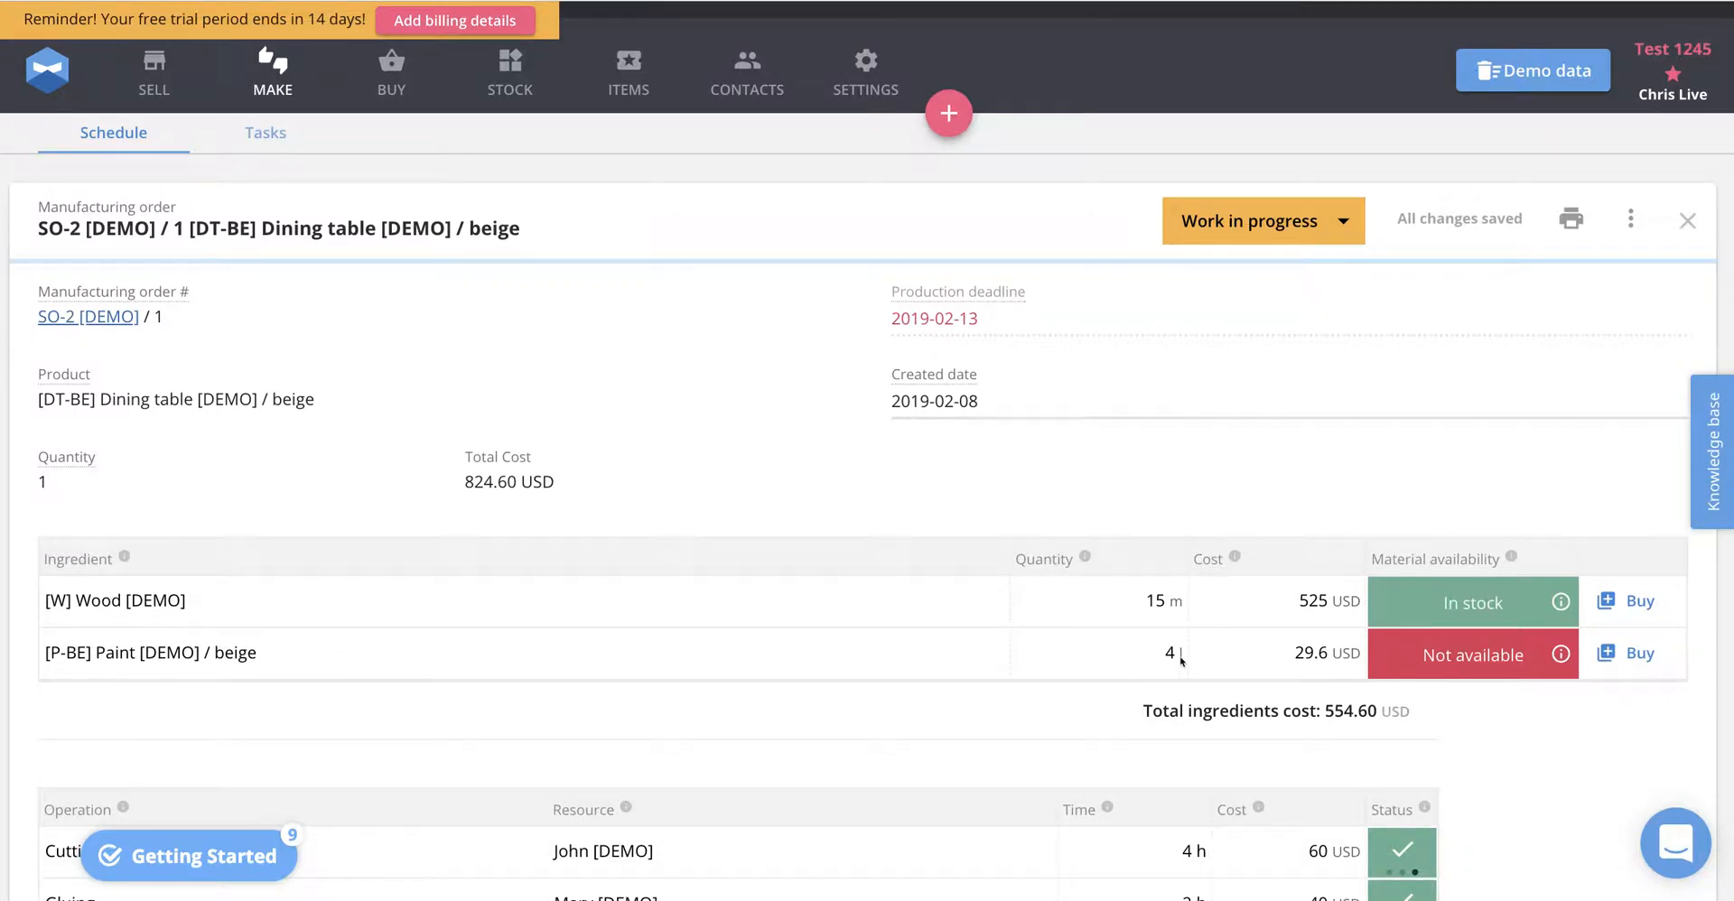
{"action": "left_click", "coordinate": [1455, 661]}
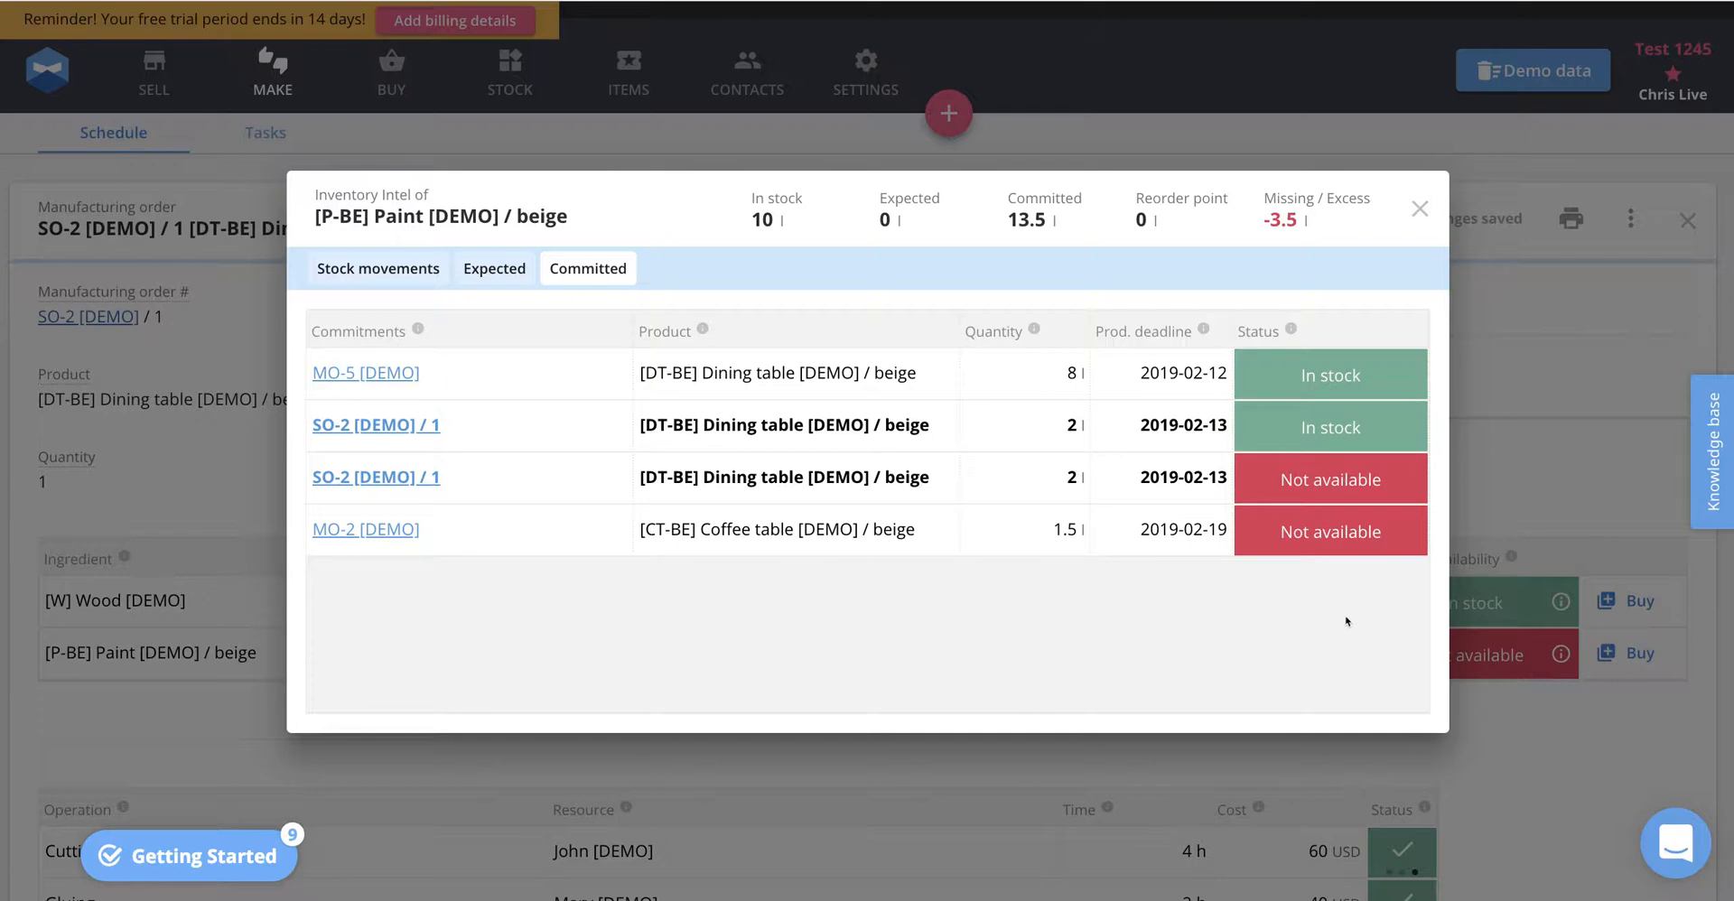
{"action": "left_click", "coordinate": [1420, 210]}
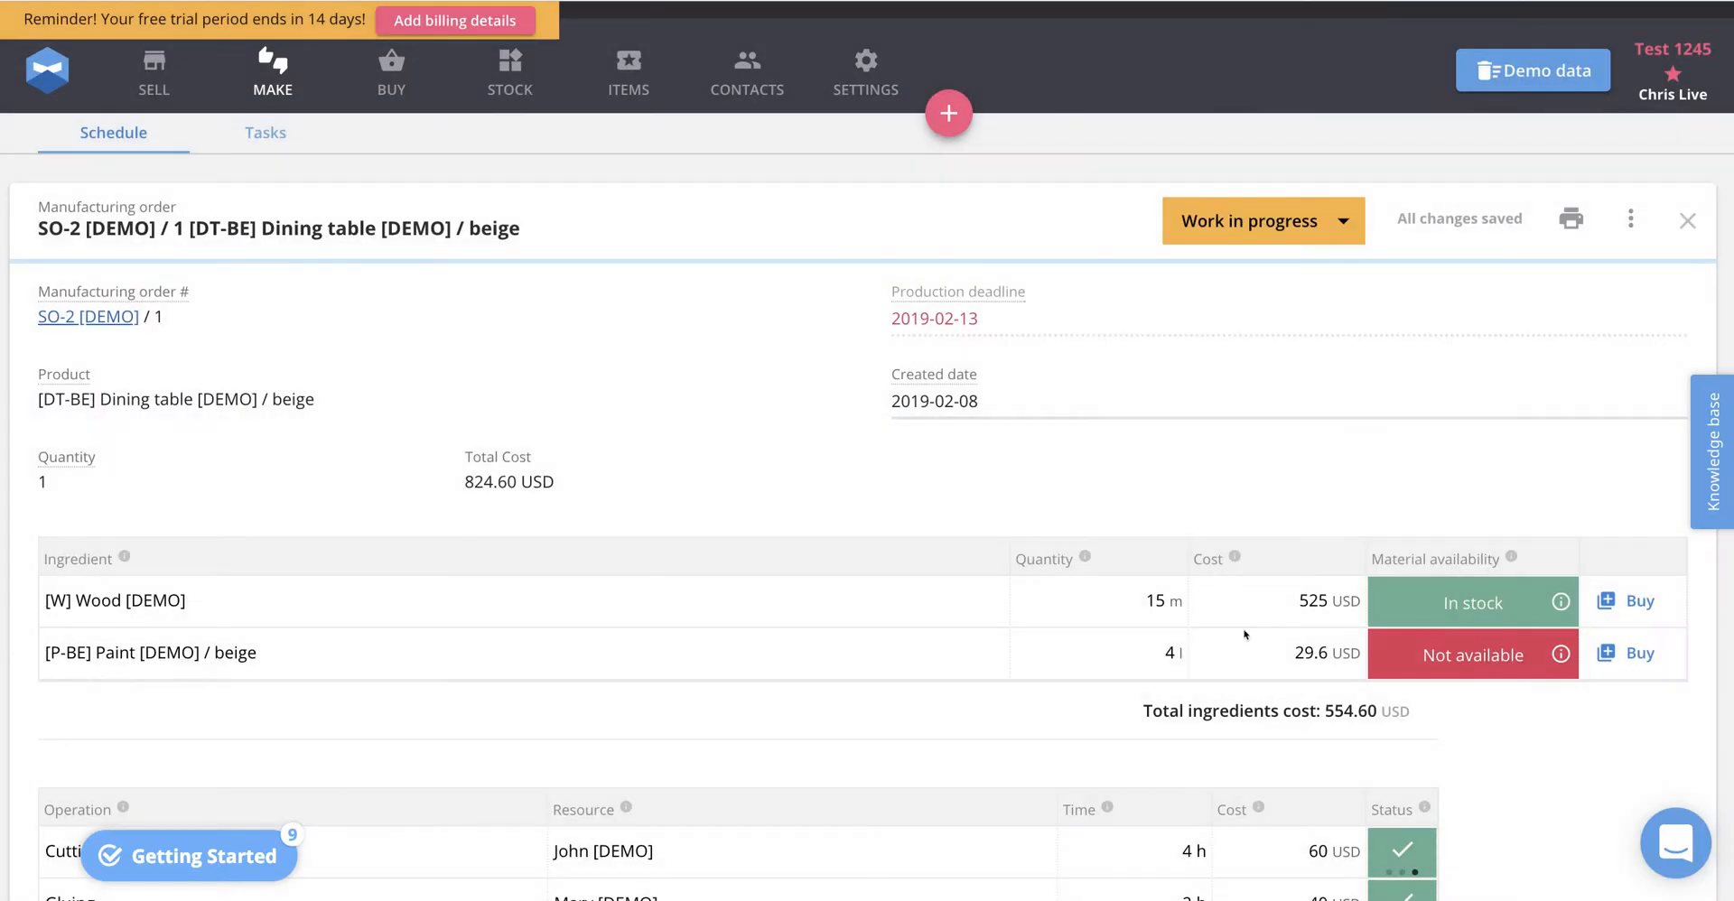
{"action": "left_click", "coordinate": [257, 88]}
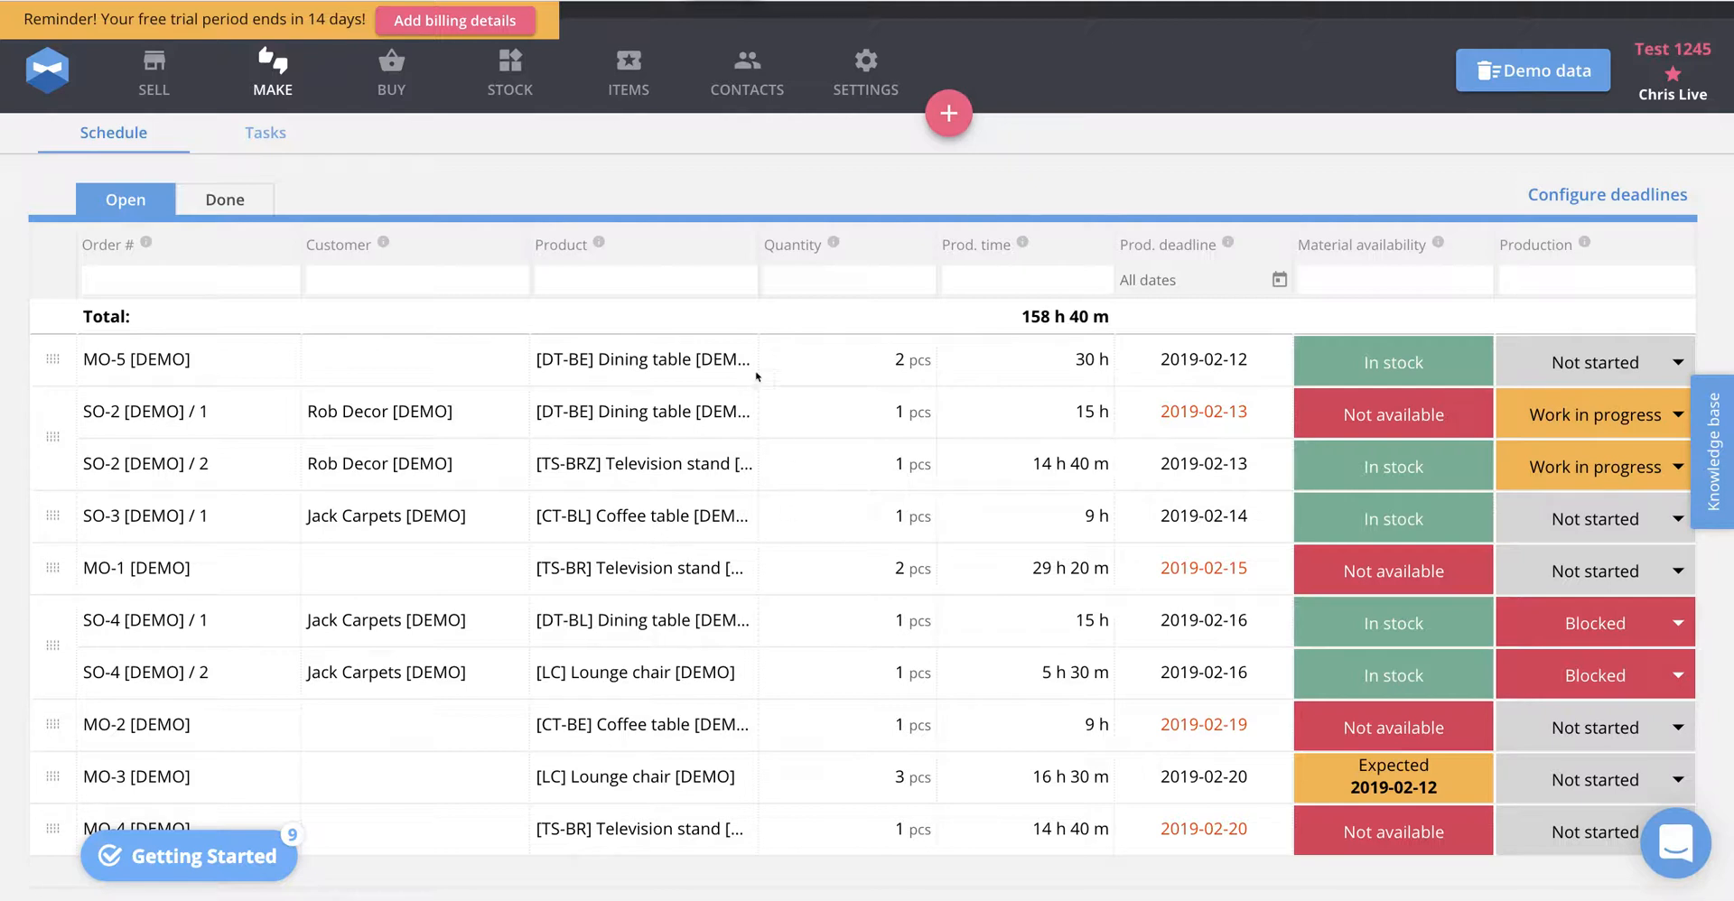
Move the beige Coffee table [DEMO] order to second place in the schedule and adjust the Product column's width
{"action": "left_click_drag", "start_coordinate": [758, 245], "coordinate": [1107, 279]}
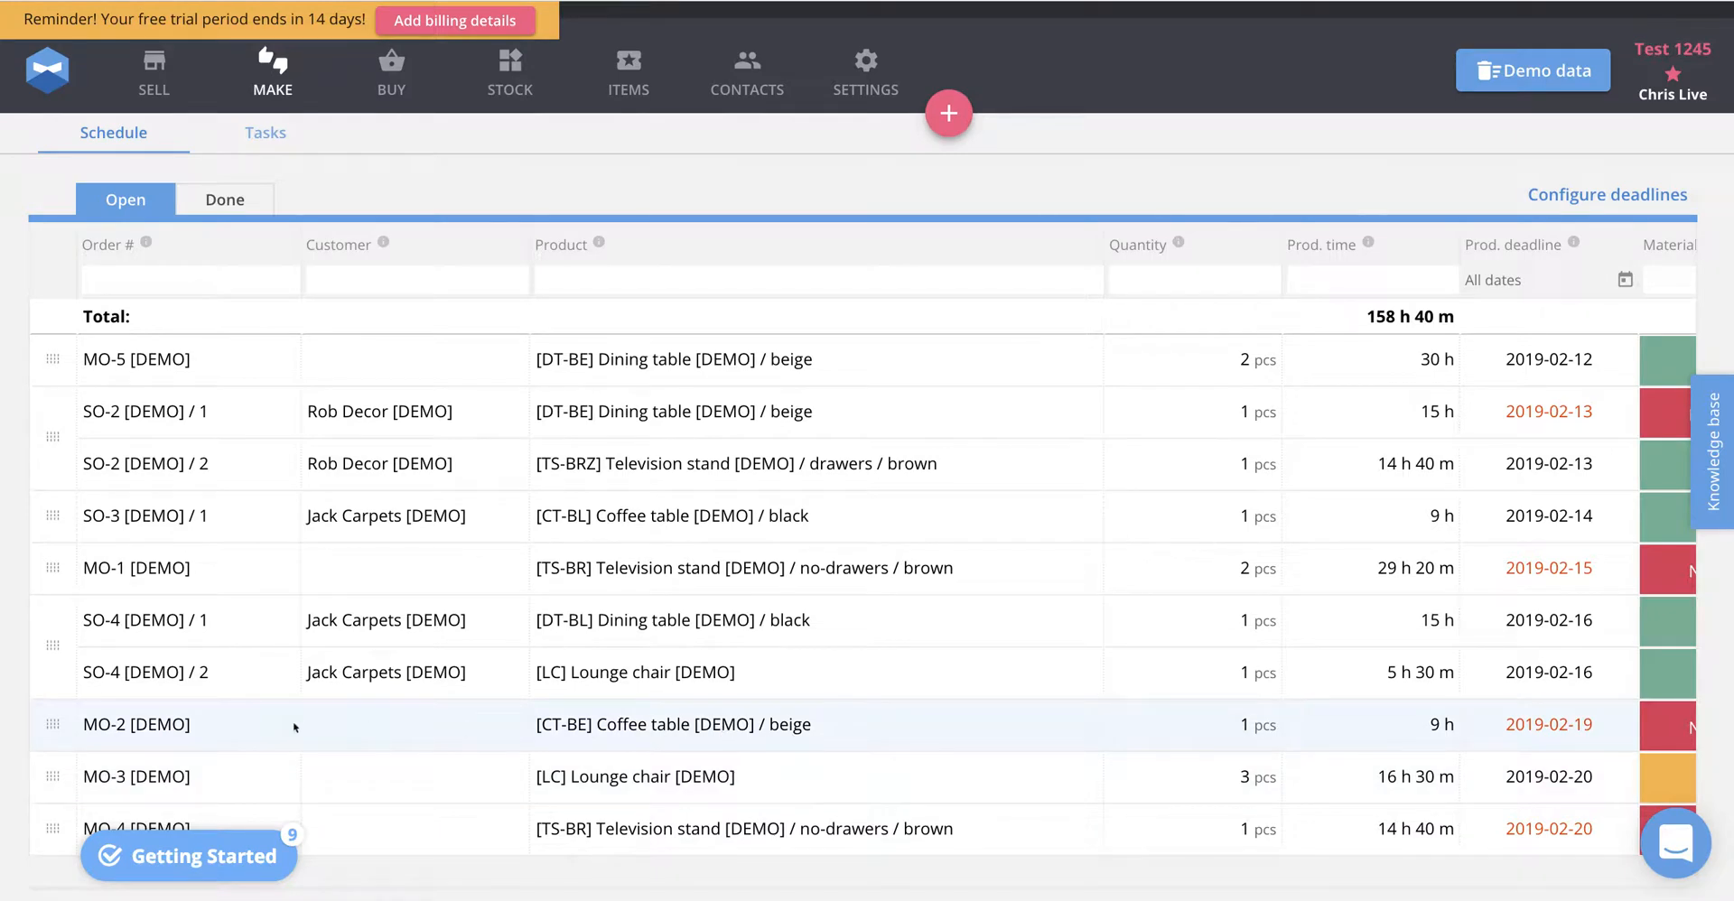
{"action": "left_click_drag", "start_coordinate": [52, 724], "coordinate": [50, 406]}
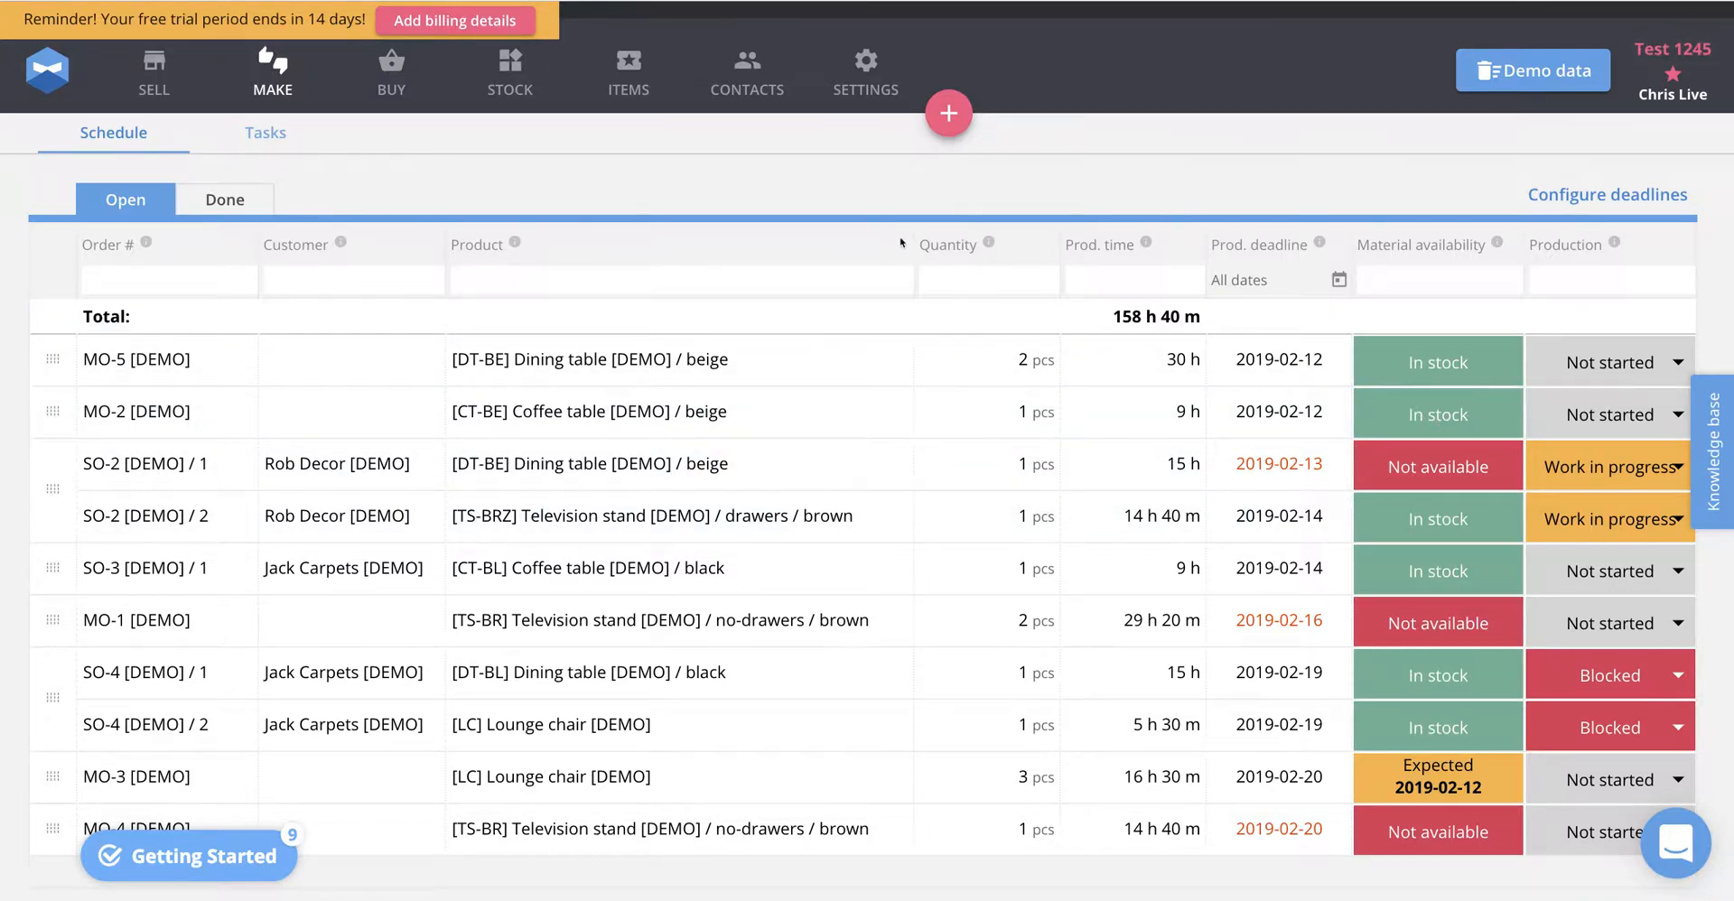
{"action": "left_click_drag", "start_coordinate": [914, 242], "coordinate": [691, 237]}
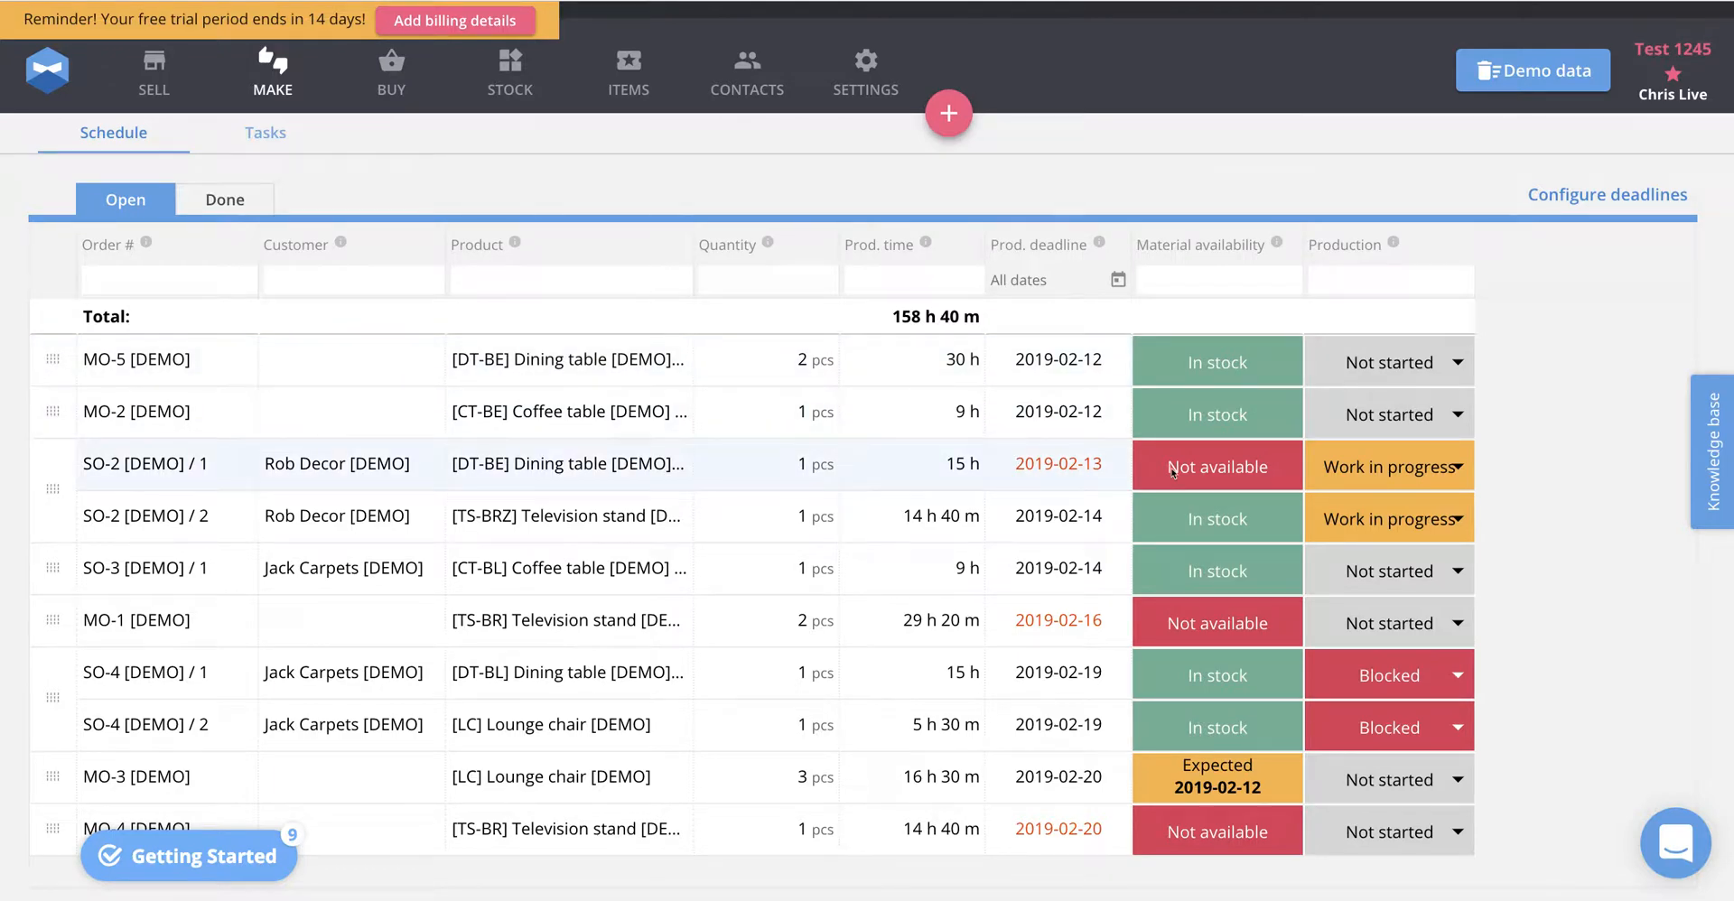
From the in-progress beige Dining table [DEMO] order, create a purchase order for 3.5 l of beige Paint [DEMO] from Paint Supplier [DEMO] and mark it Received
{"action": "left_click", "coordinate": [126, 467]}
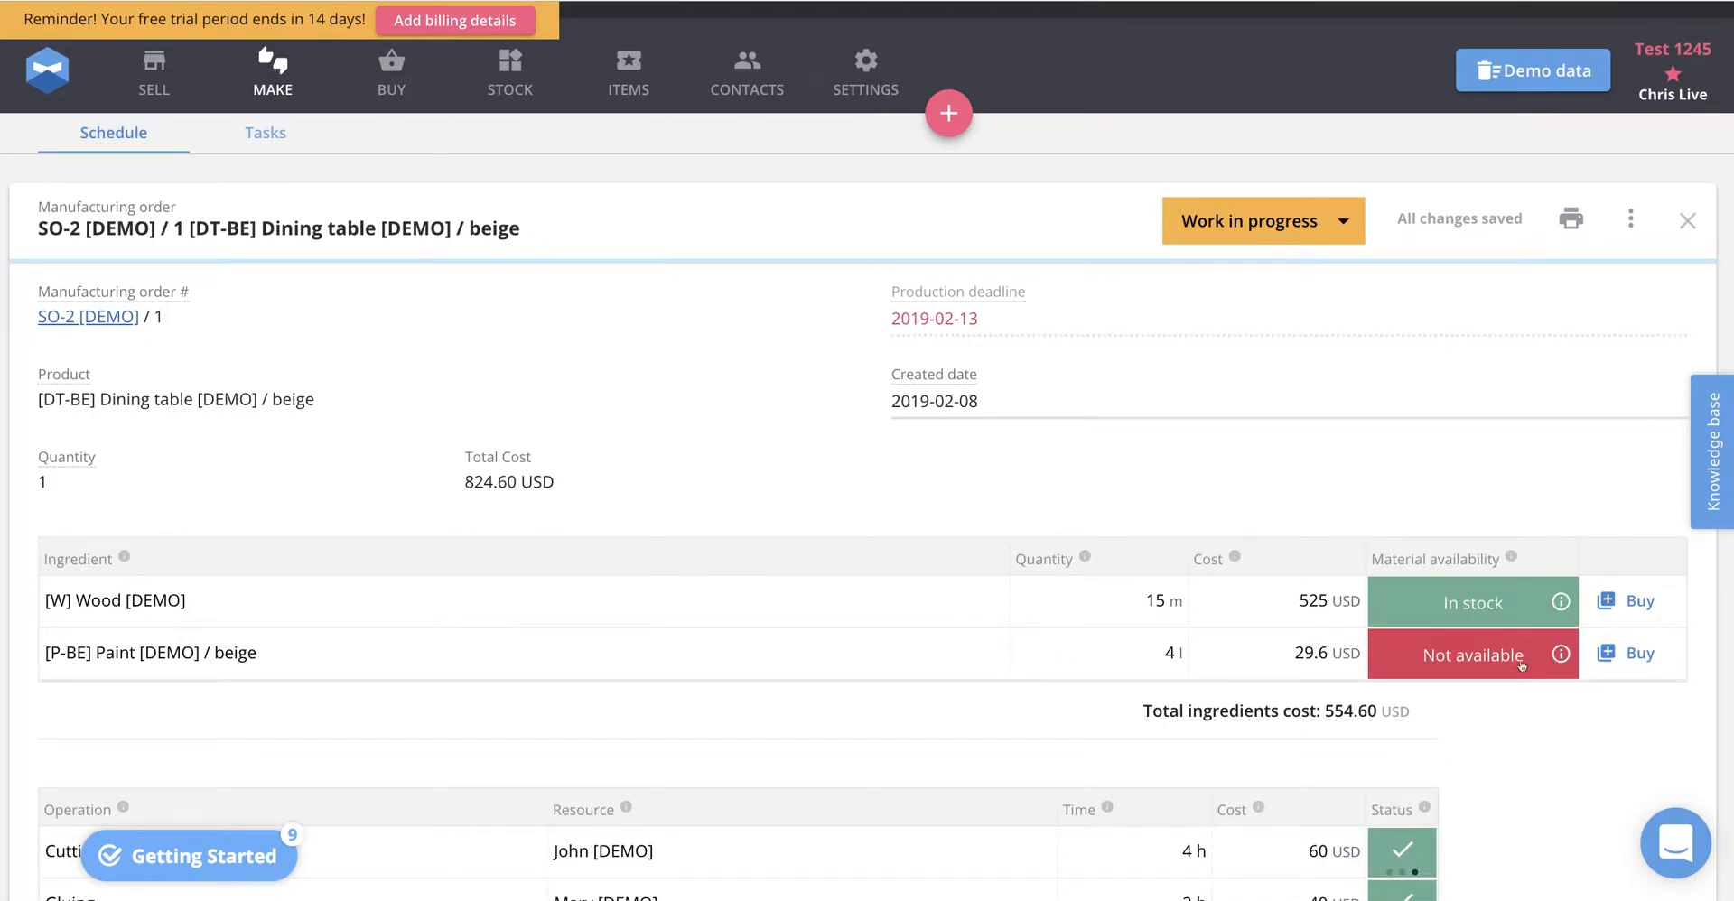
{"action": "left_click", "coordinate": [1632, 656]}
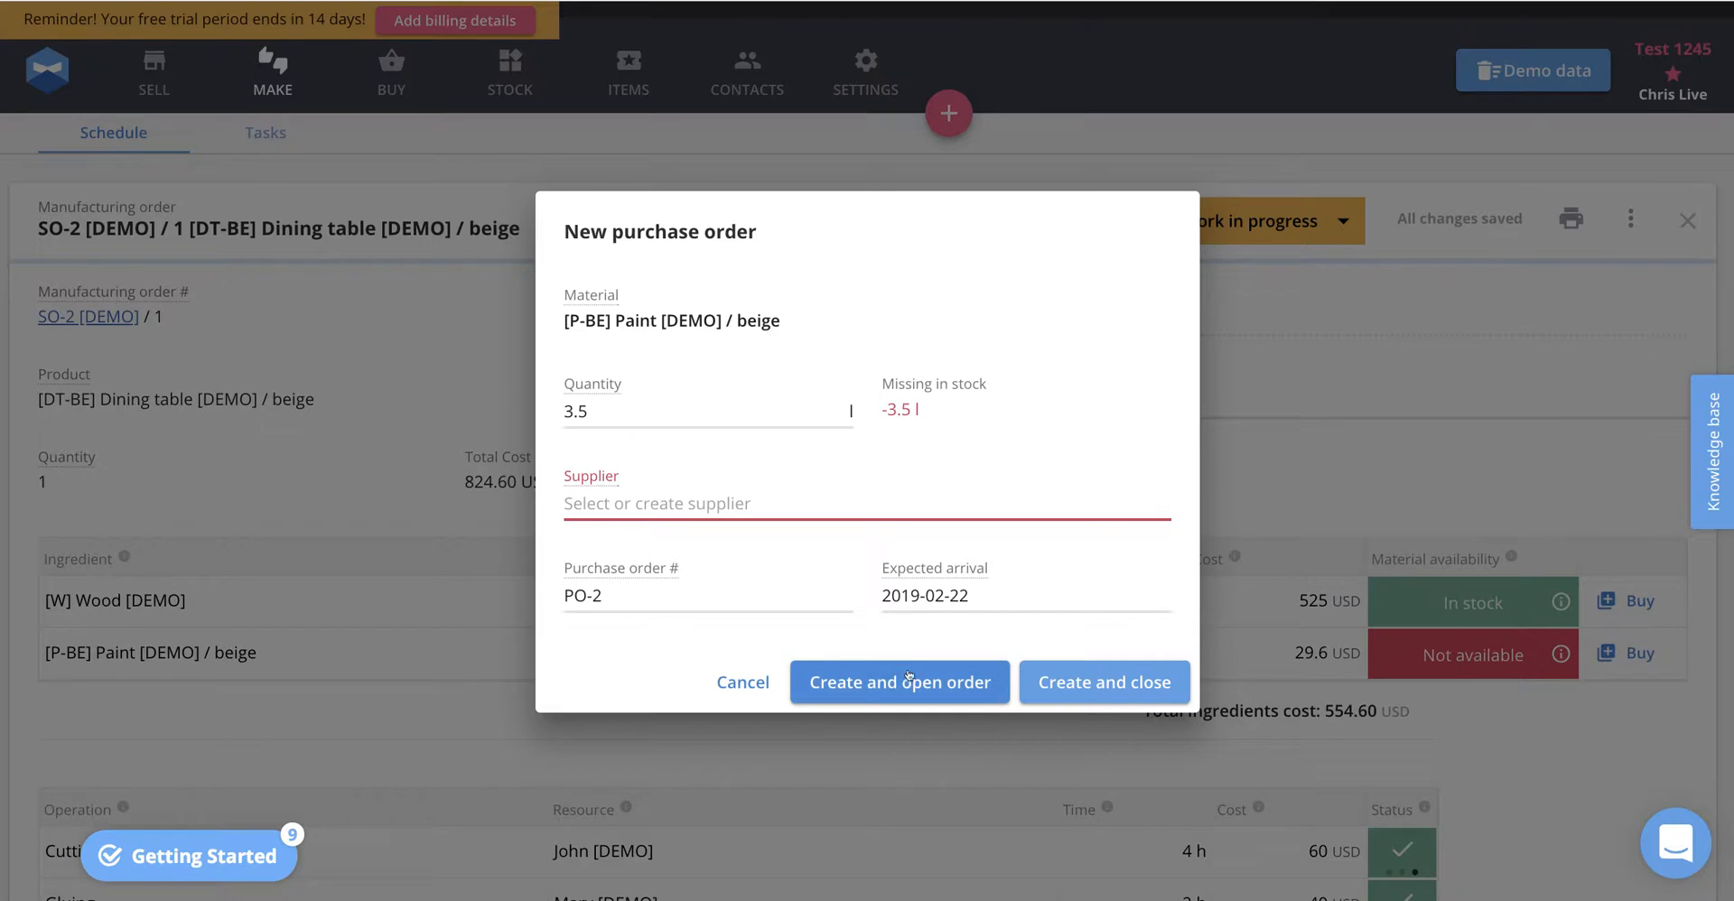
{"action": "left_click", "coordinate": [707, 503]}
{"action": "left_click", "coordinate": [672, 543]}
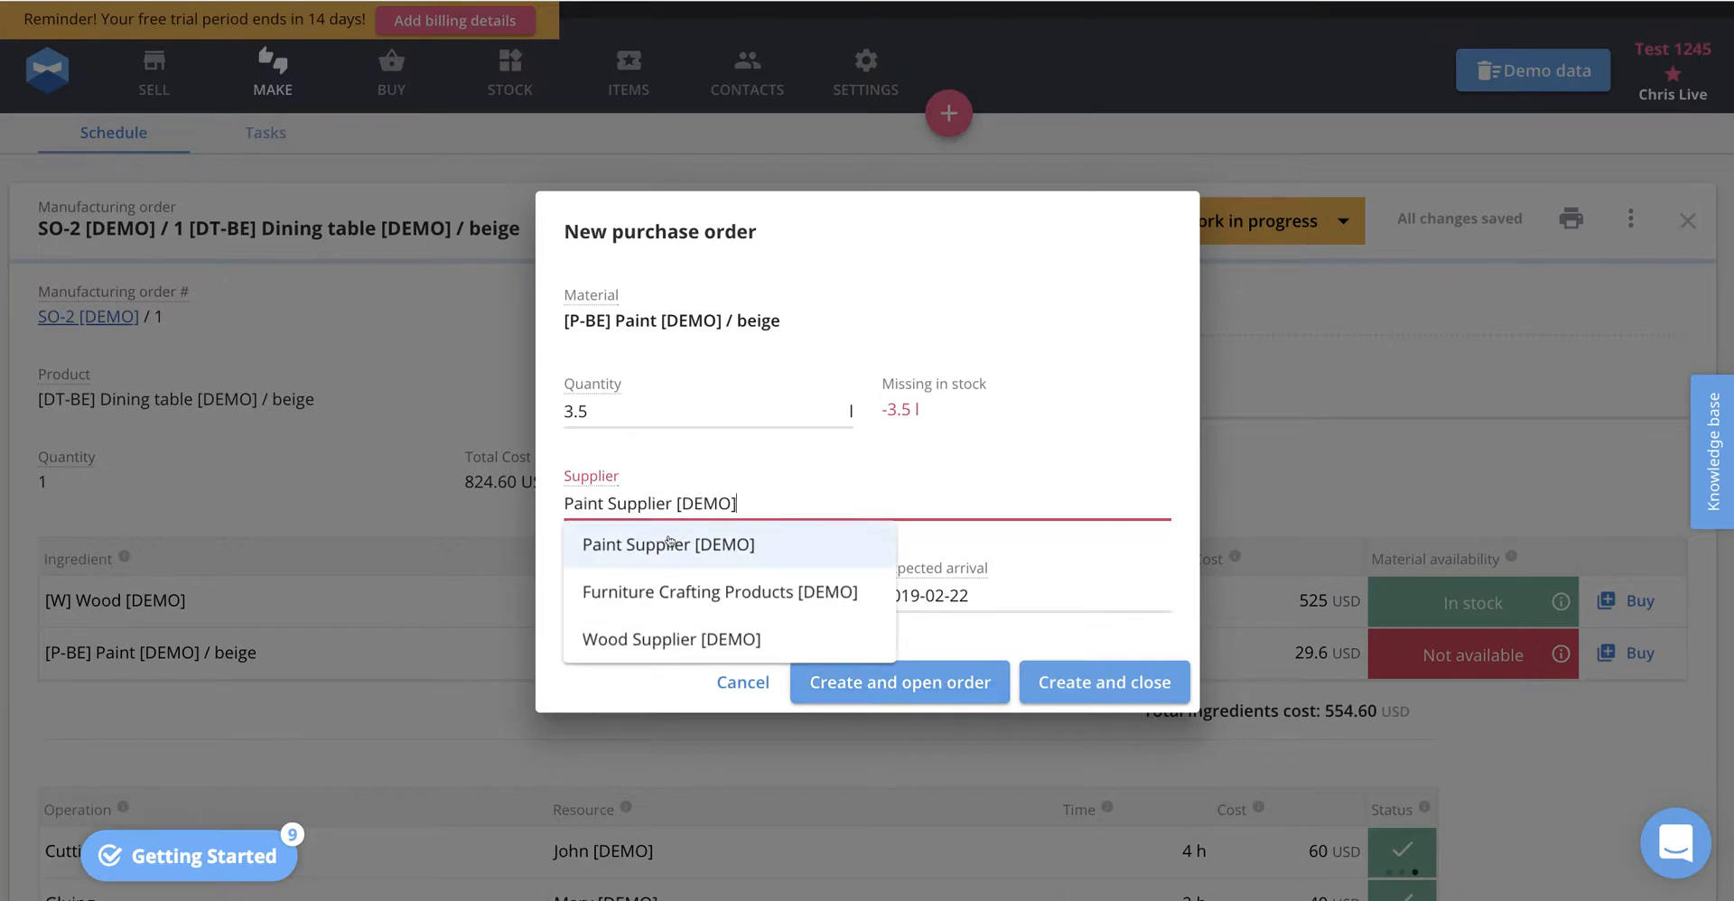
{"action": "left_click", "coordinate": [872, 684]}
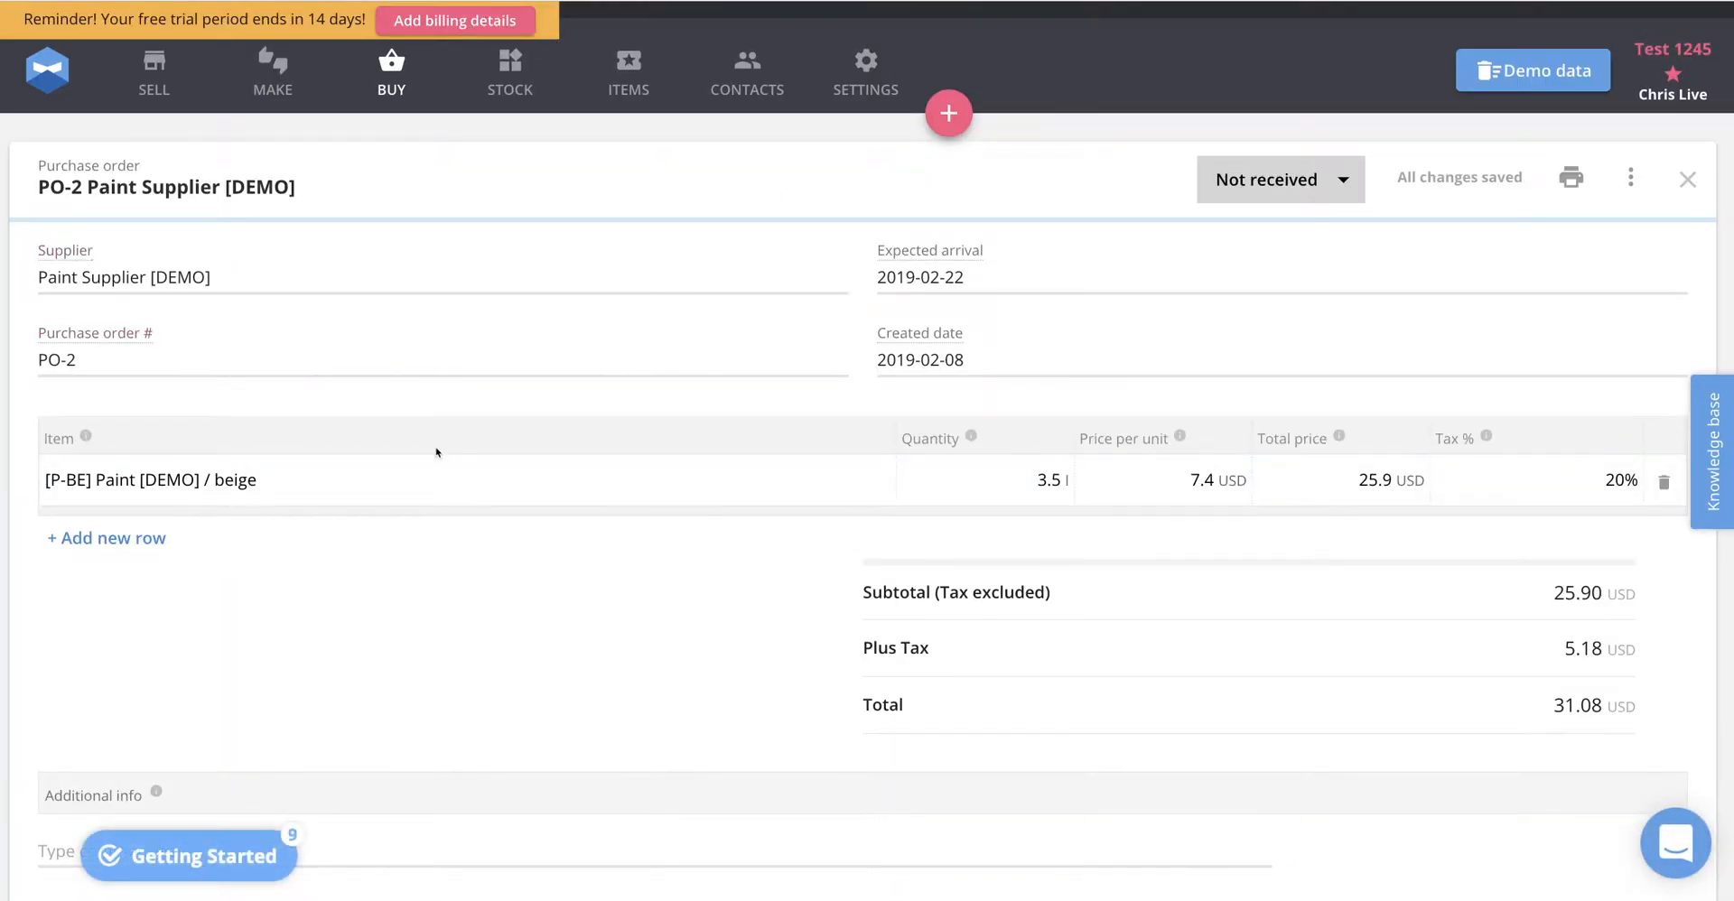
{"action": "left_click", "coordinate": [1246, 168]}
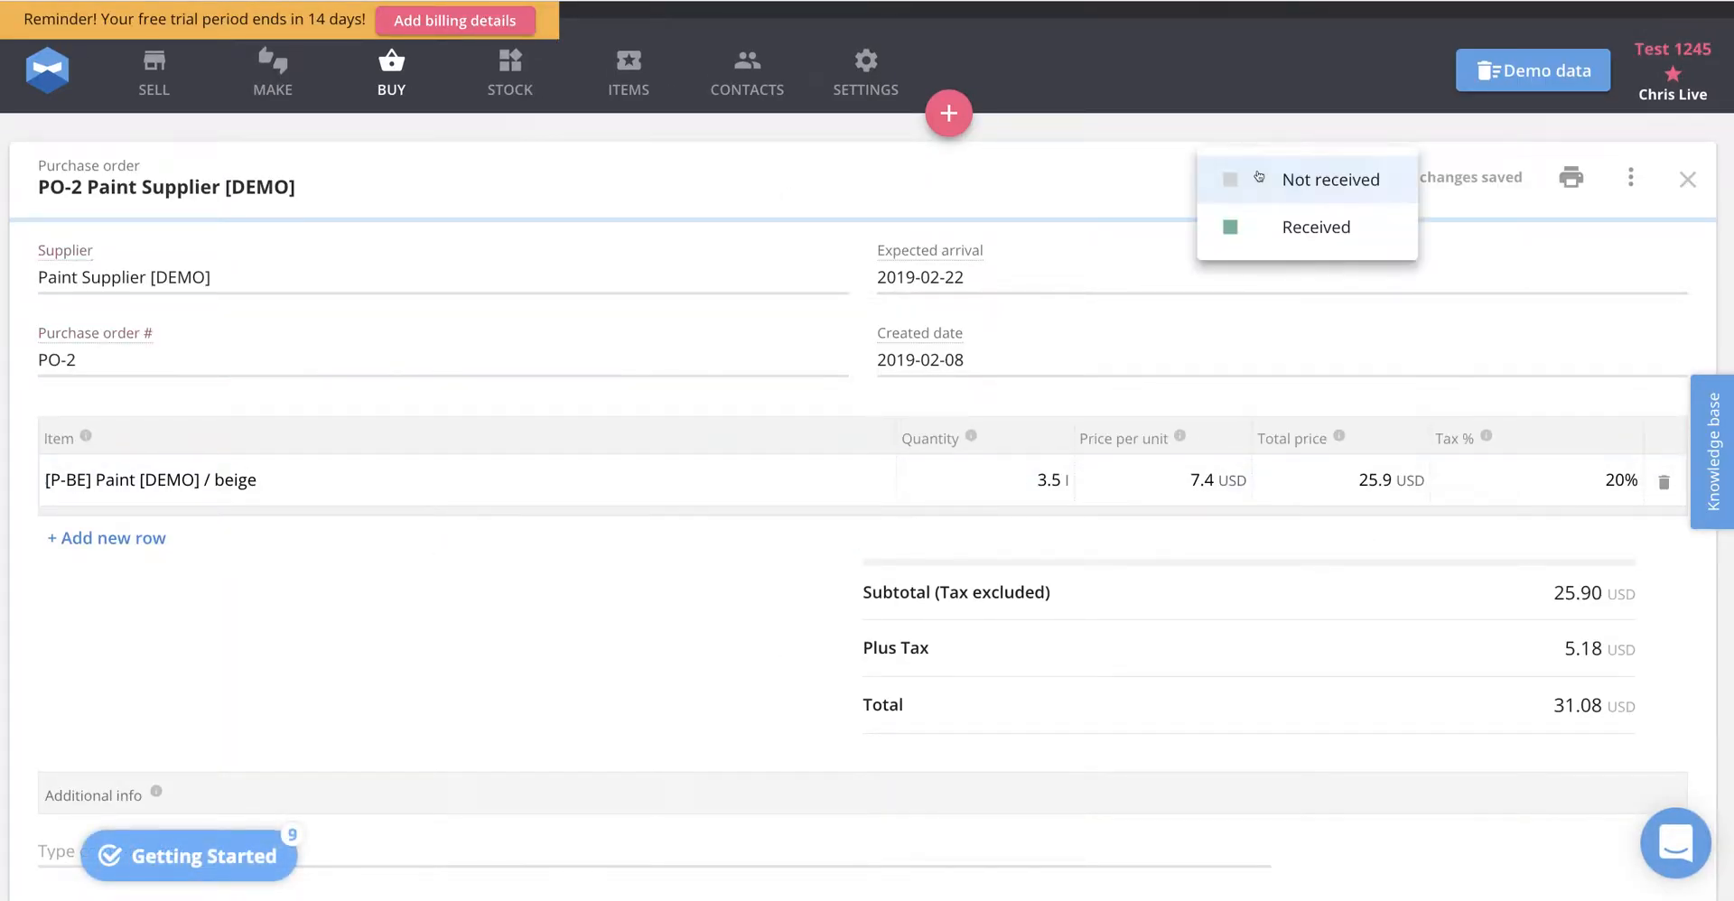
{"action": "left_click", "coordinate": [1278, 226]}
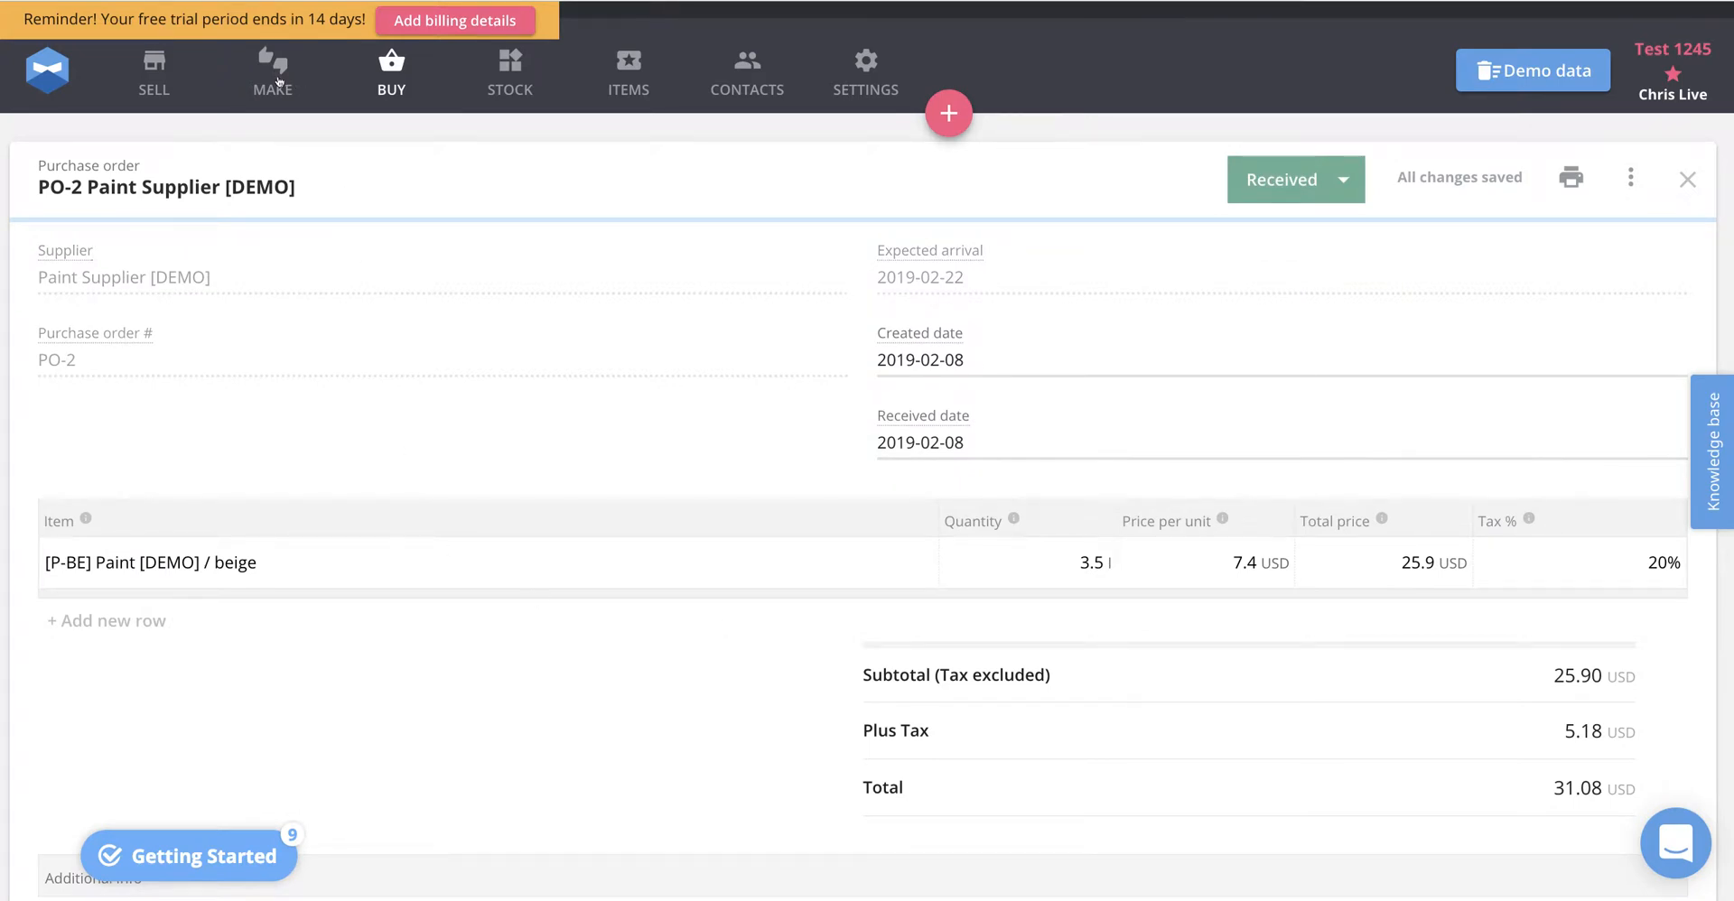
In the manufacturing schedule, set the first two orders and the black Coffee table [DEMO] order to Work in progress
{"action": "left_click", "coordinate": [277, 82]}
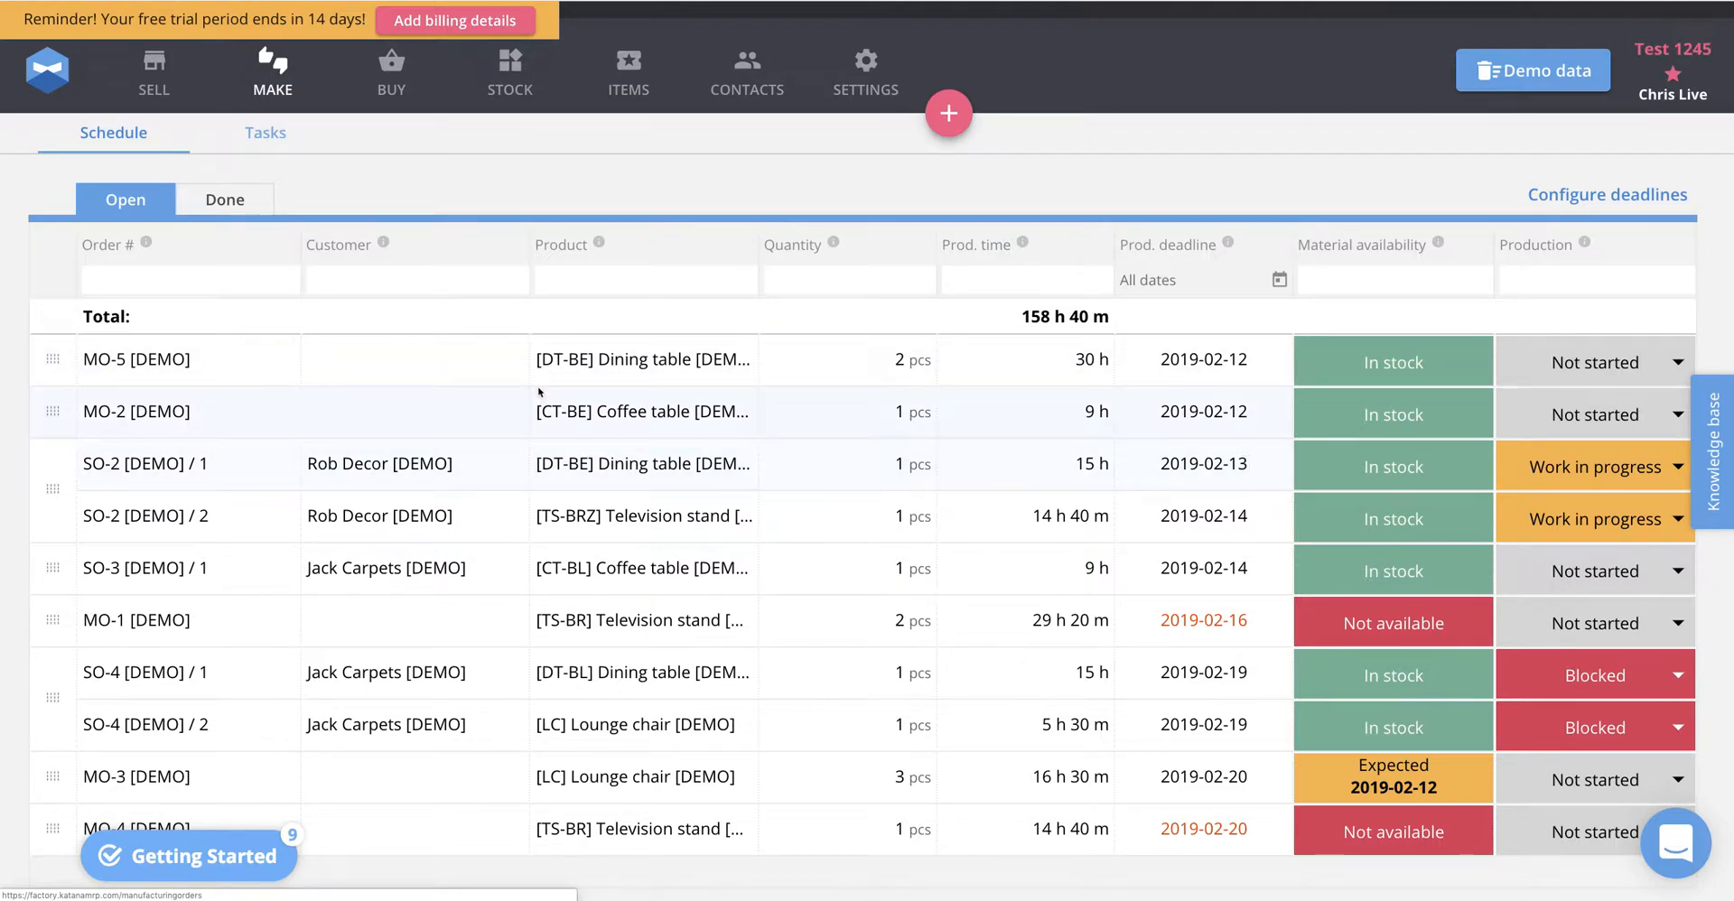
{"action": "left_click", "coordinate": [1619, 363]}
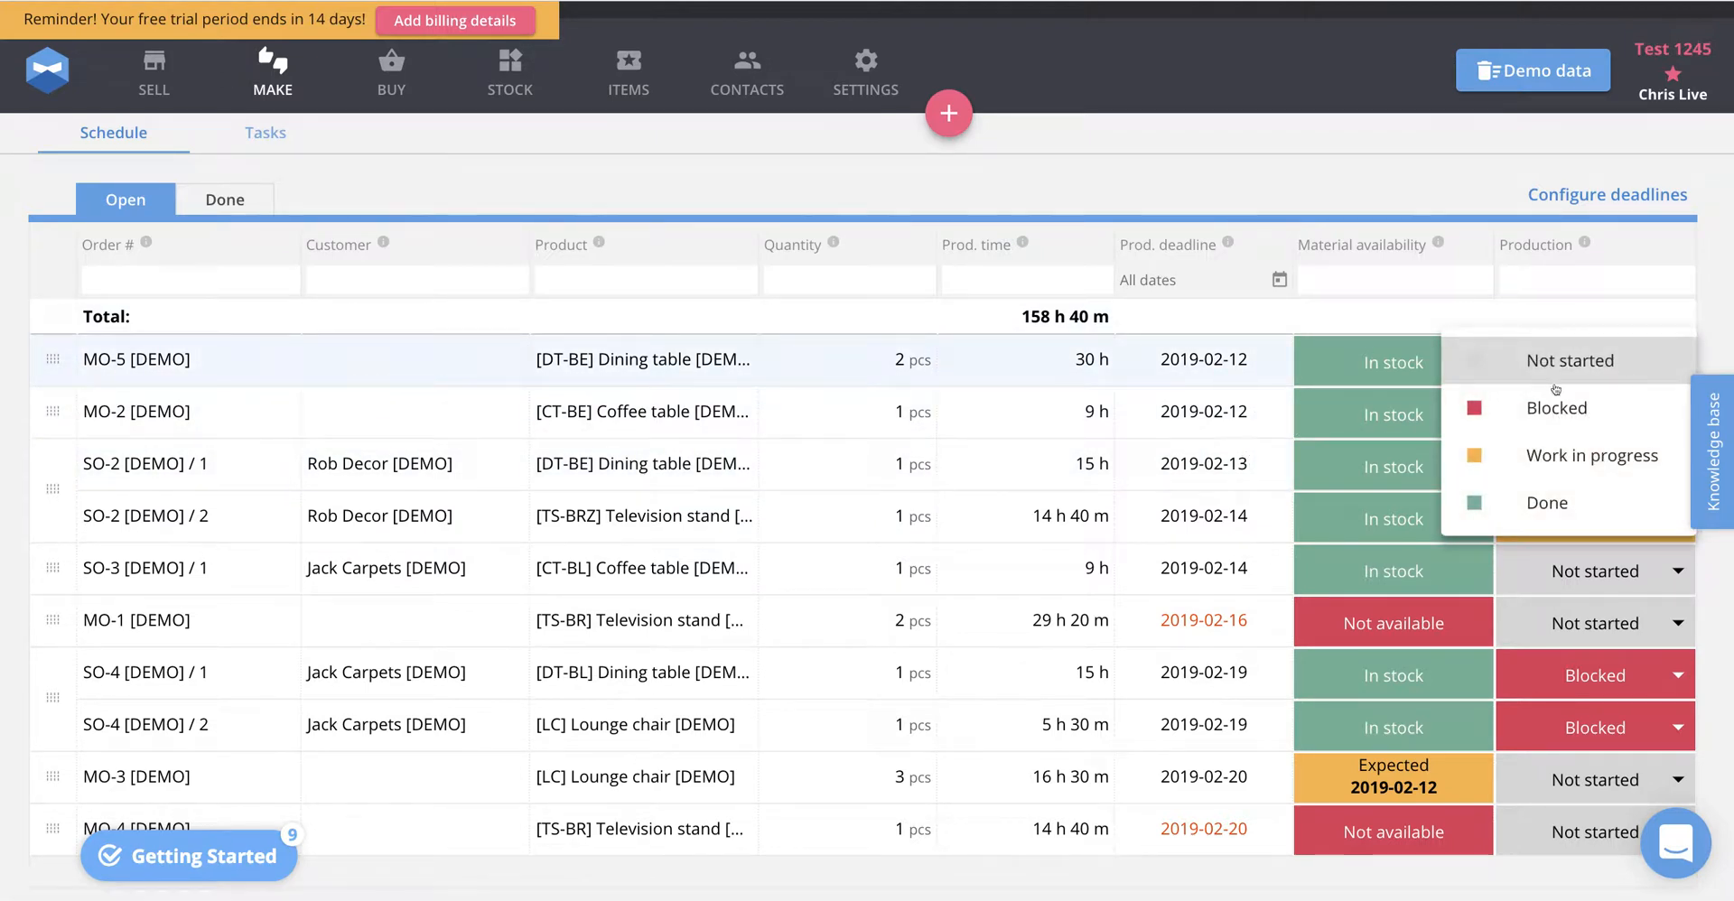
{"action": "left_click", "coordinate": [1576, 458]}
{"action": "left_click", "coordinate": [1626, 413]}
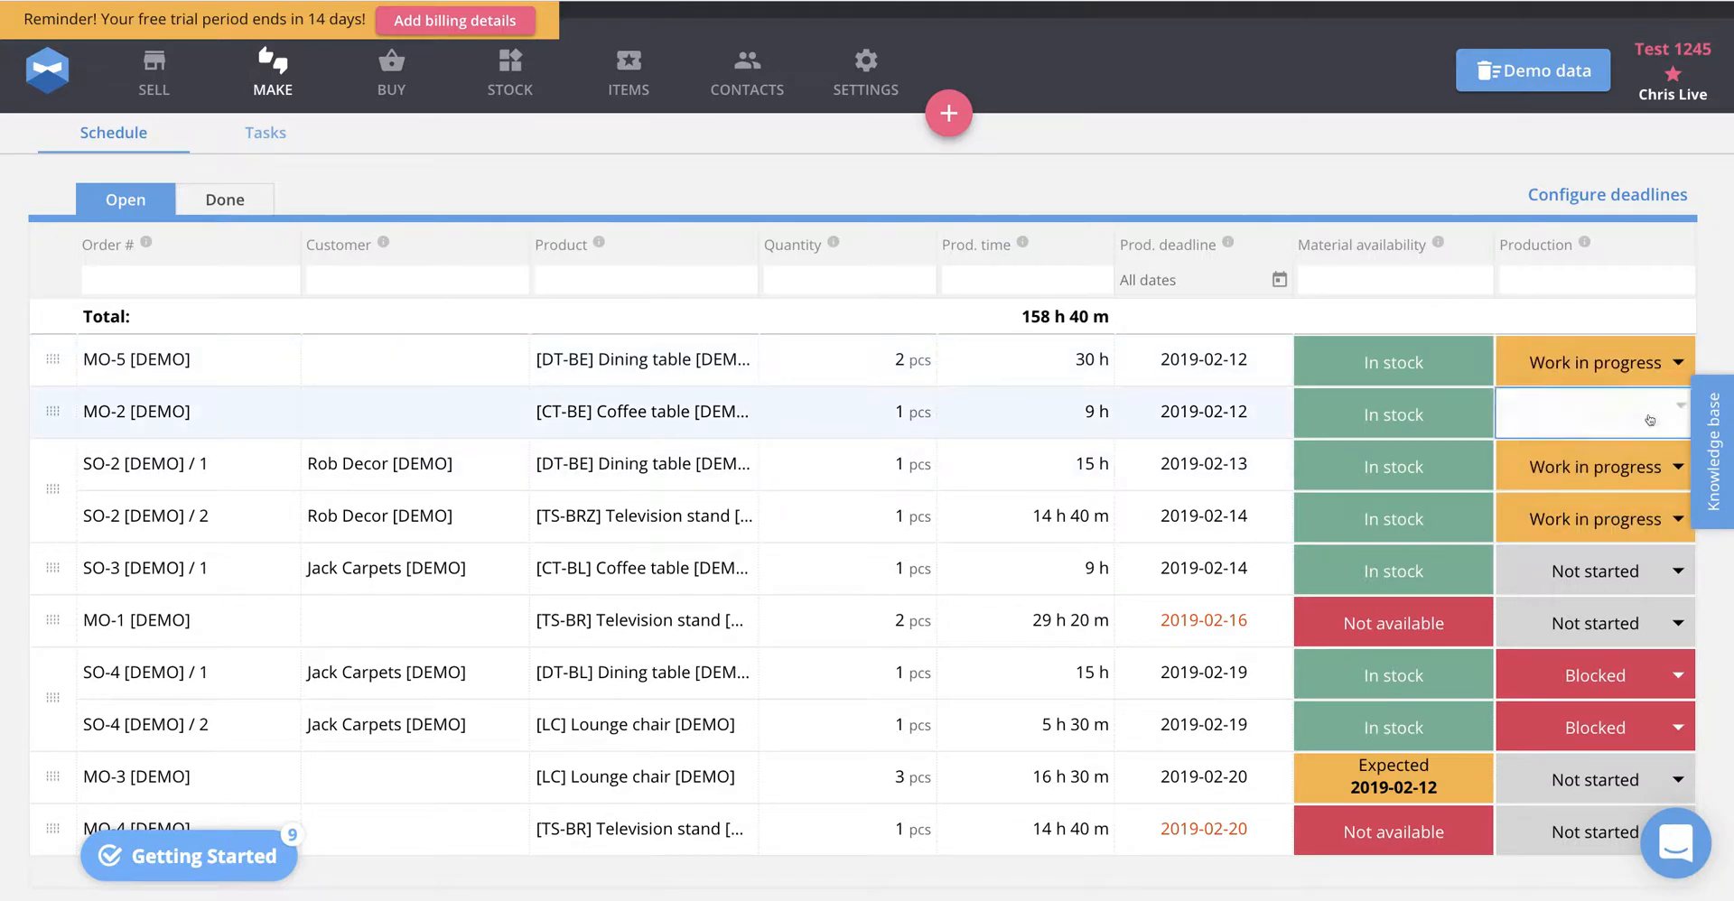
{"action": "left_click", "coordinate": [1580, 511]}
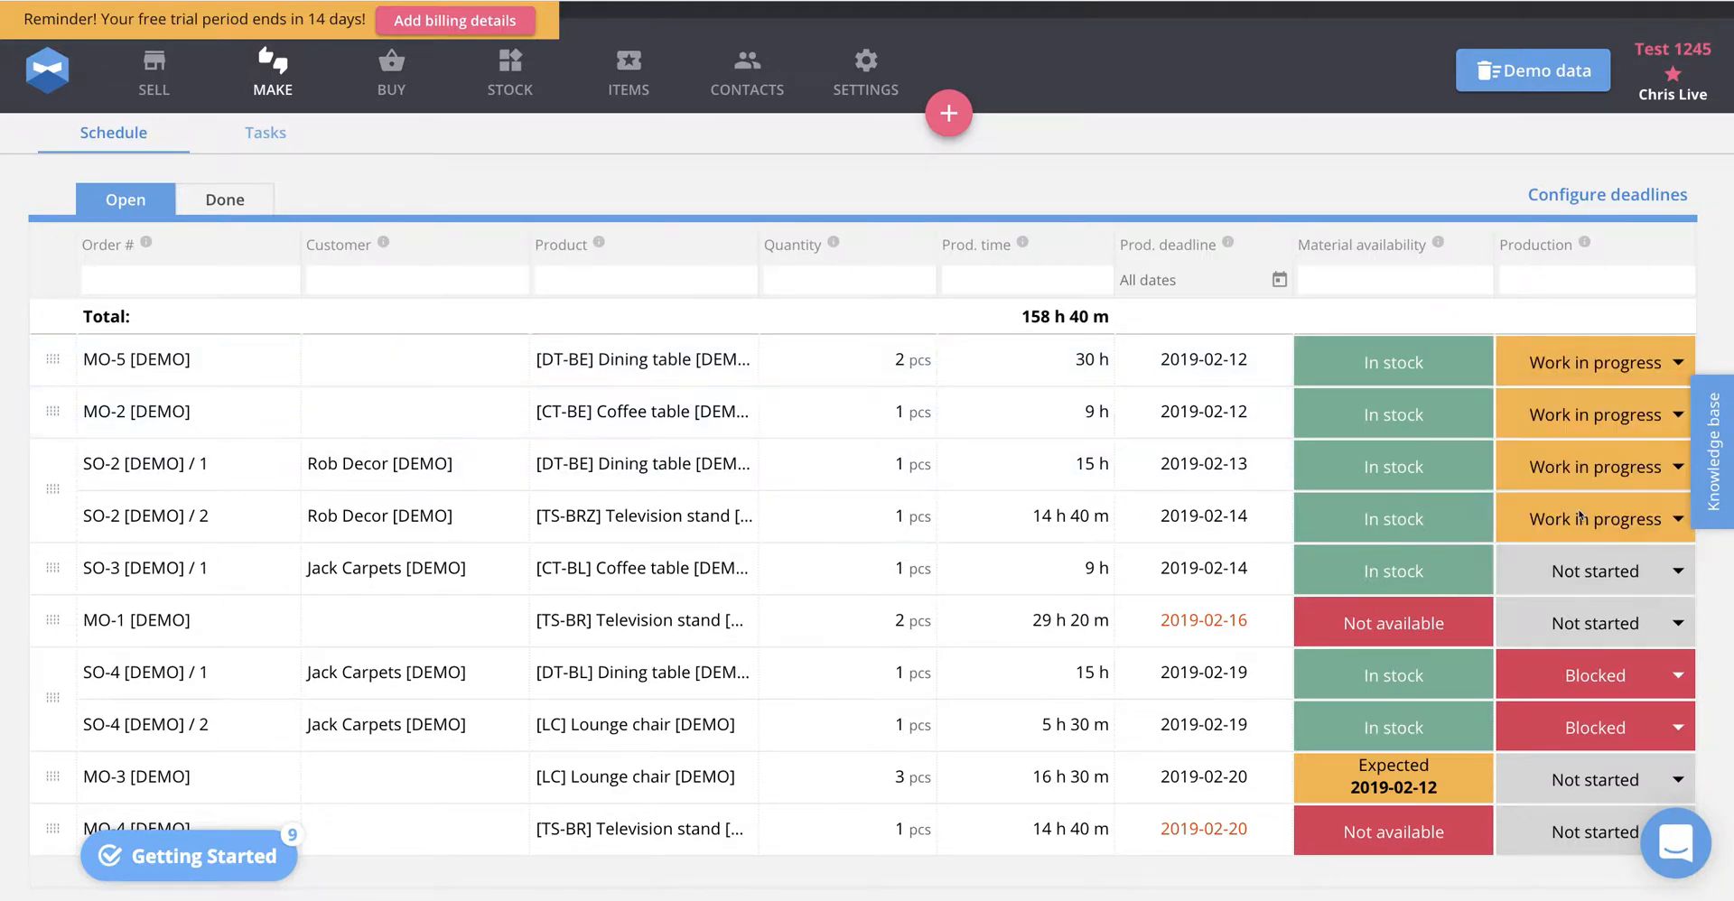
{"action": "left_click", "coordinate": [1594, 570]}
{"action": "left_click", "coordinate": [1573, 666]}
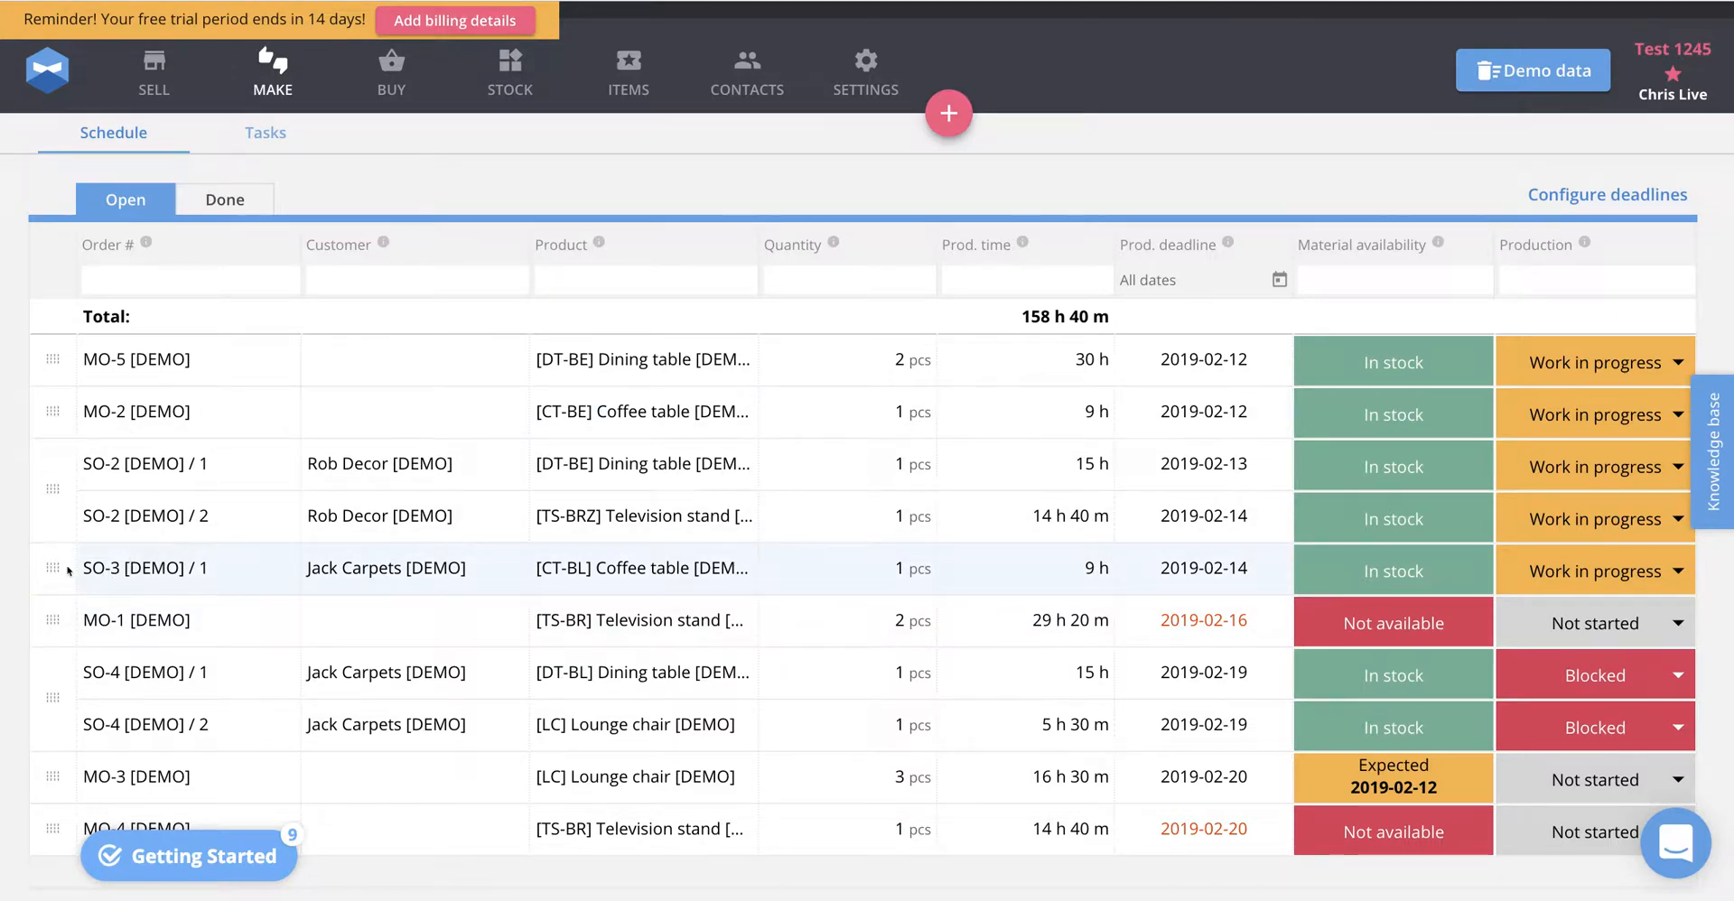
Move the third open sales order to first place in the sales list and check the resulting order of the manufacturing schedule
{"action": "left_click", "coordinate": [147, 93]}
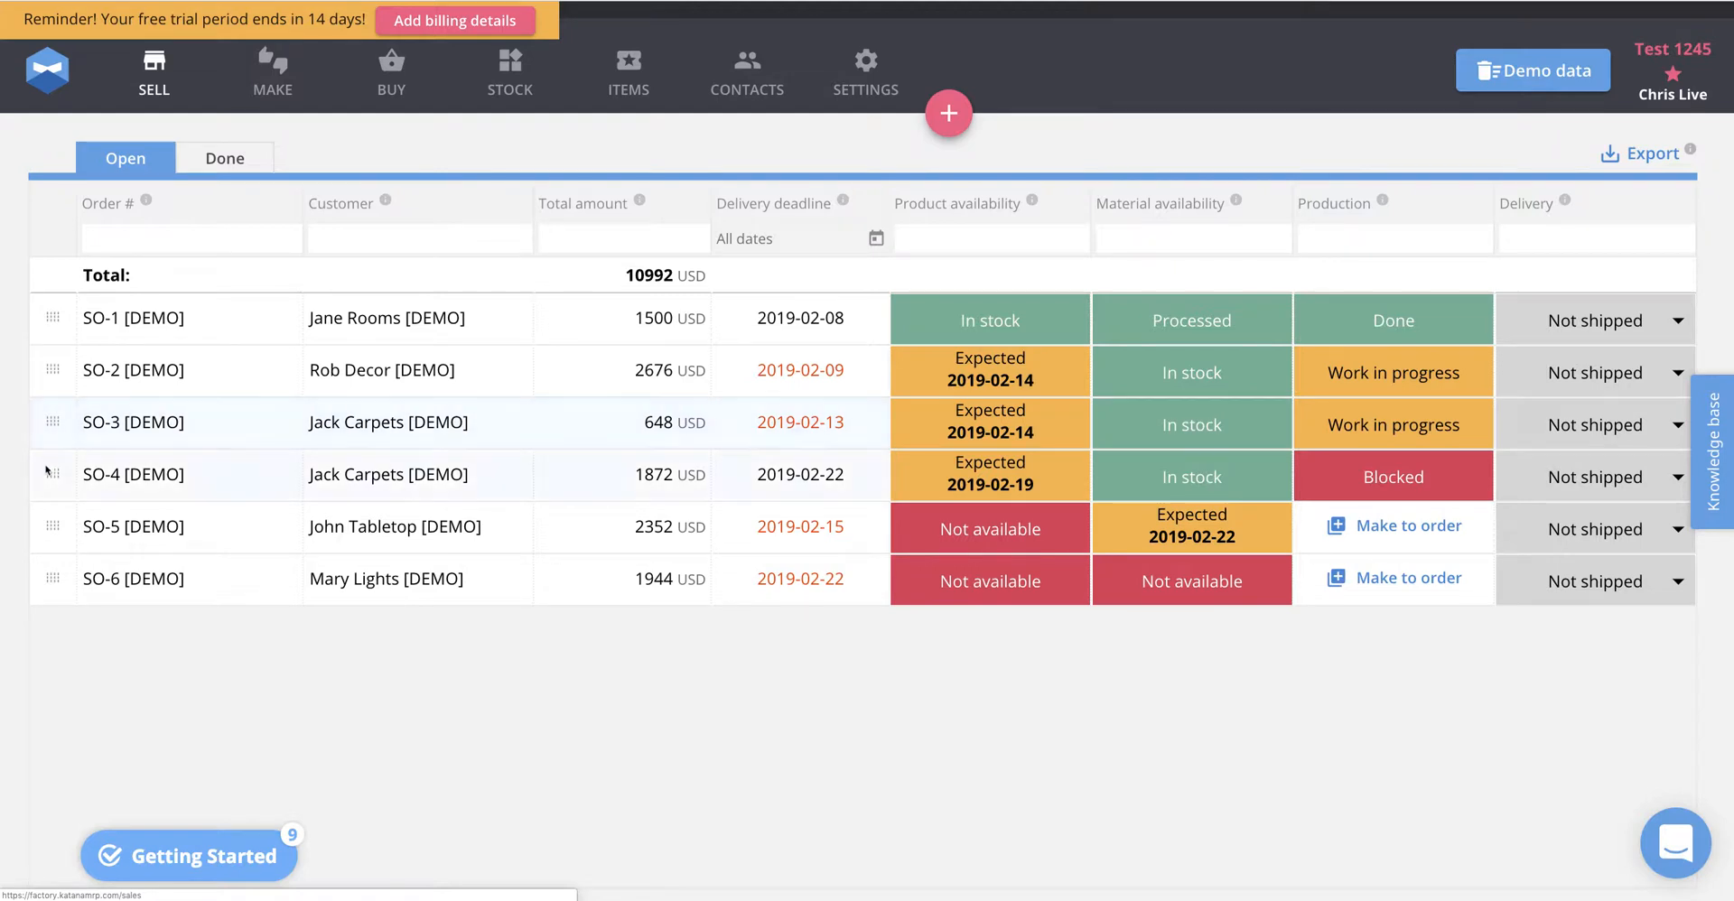
{"action": "left_click_drag", "start_coordinate": [52, 422], "coordinate": [61, 309]}
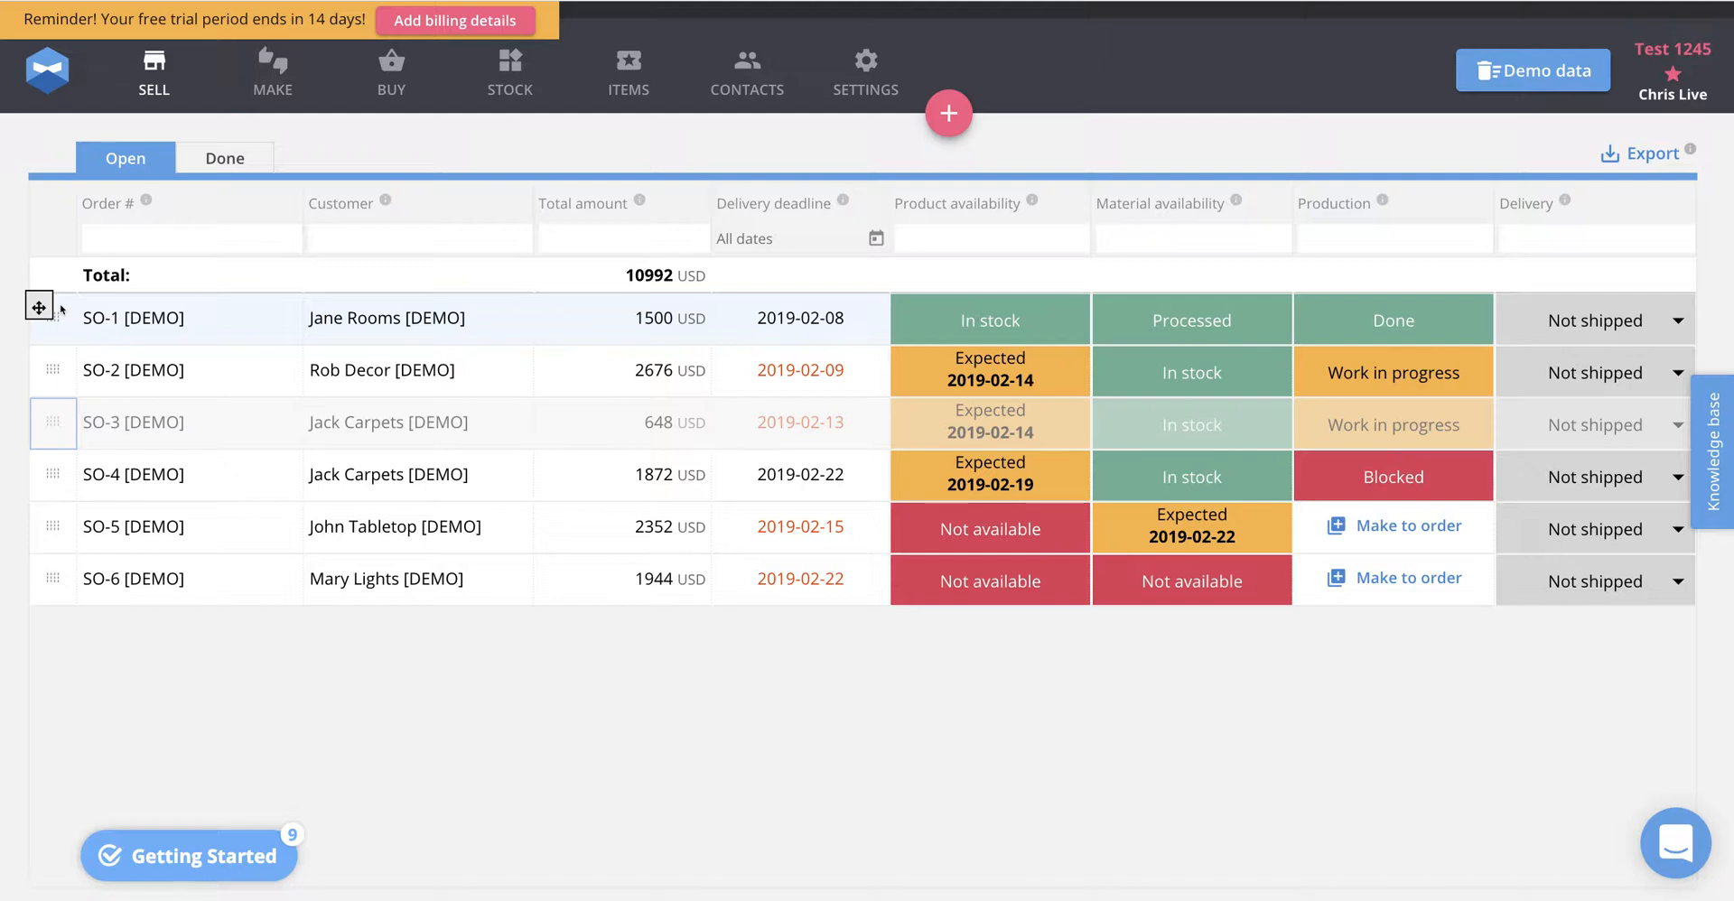
{"action": "left_click_drag", "start_coordinate": [61, 309], "coordinate": [61, 312]}
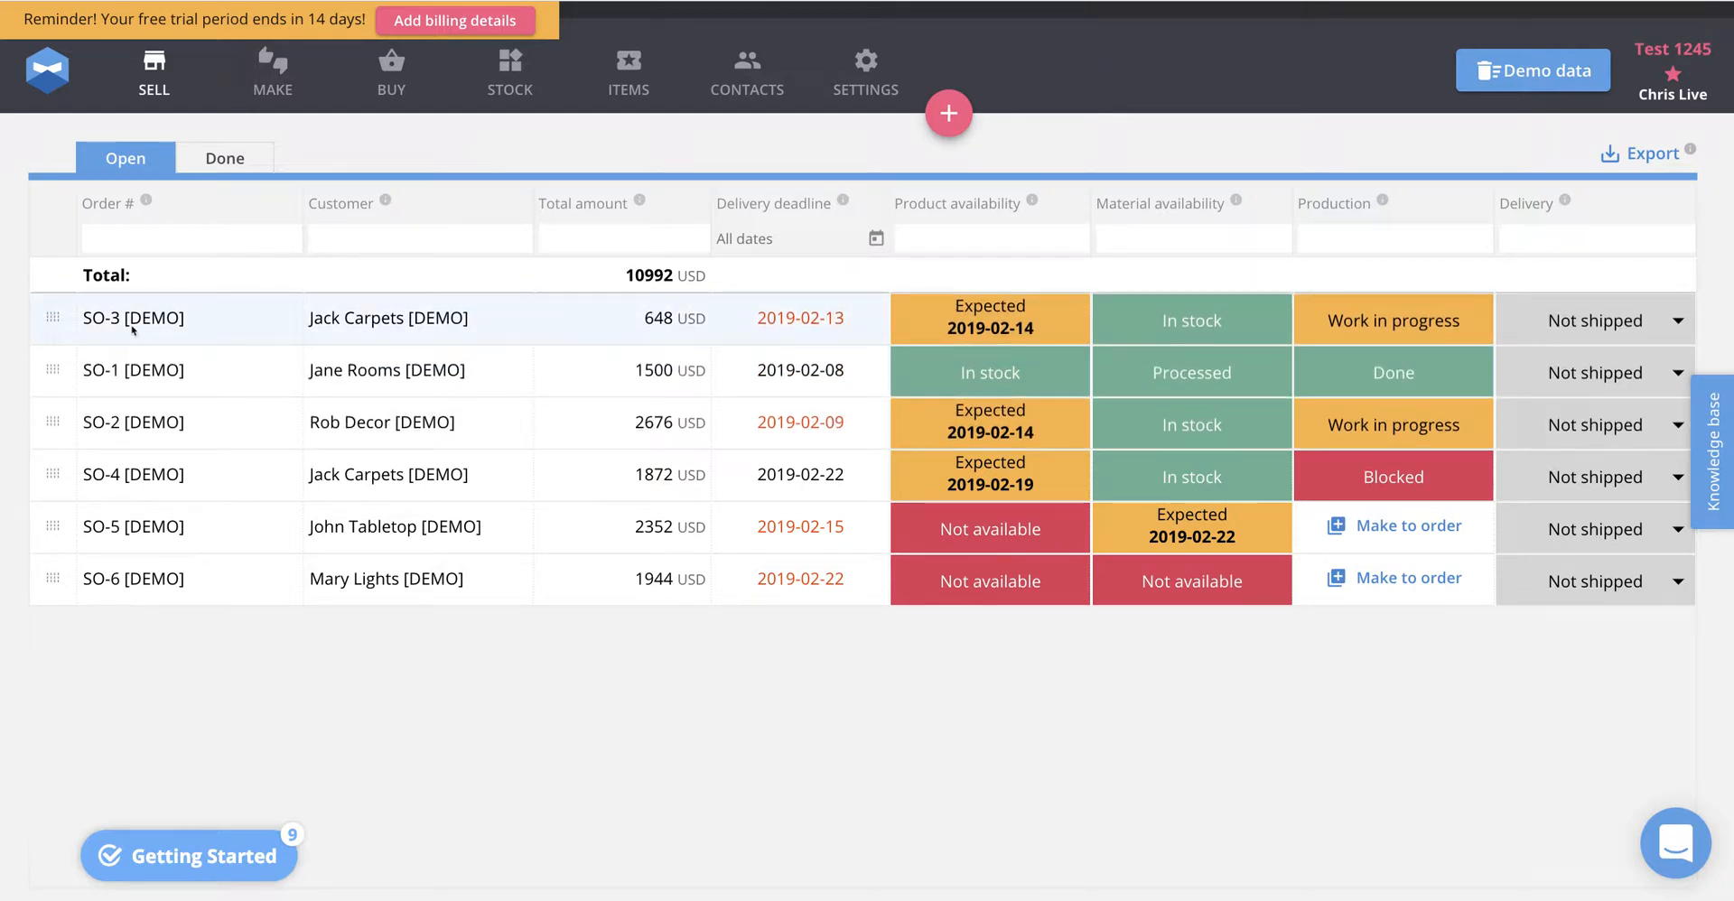
{"action": "left_click", "coordinate": [280, 69]}
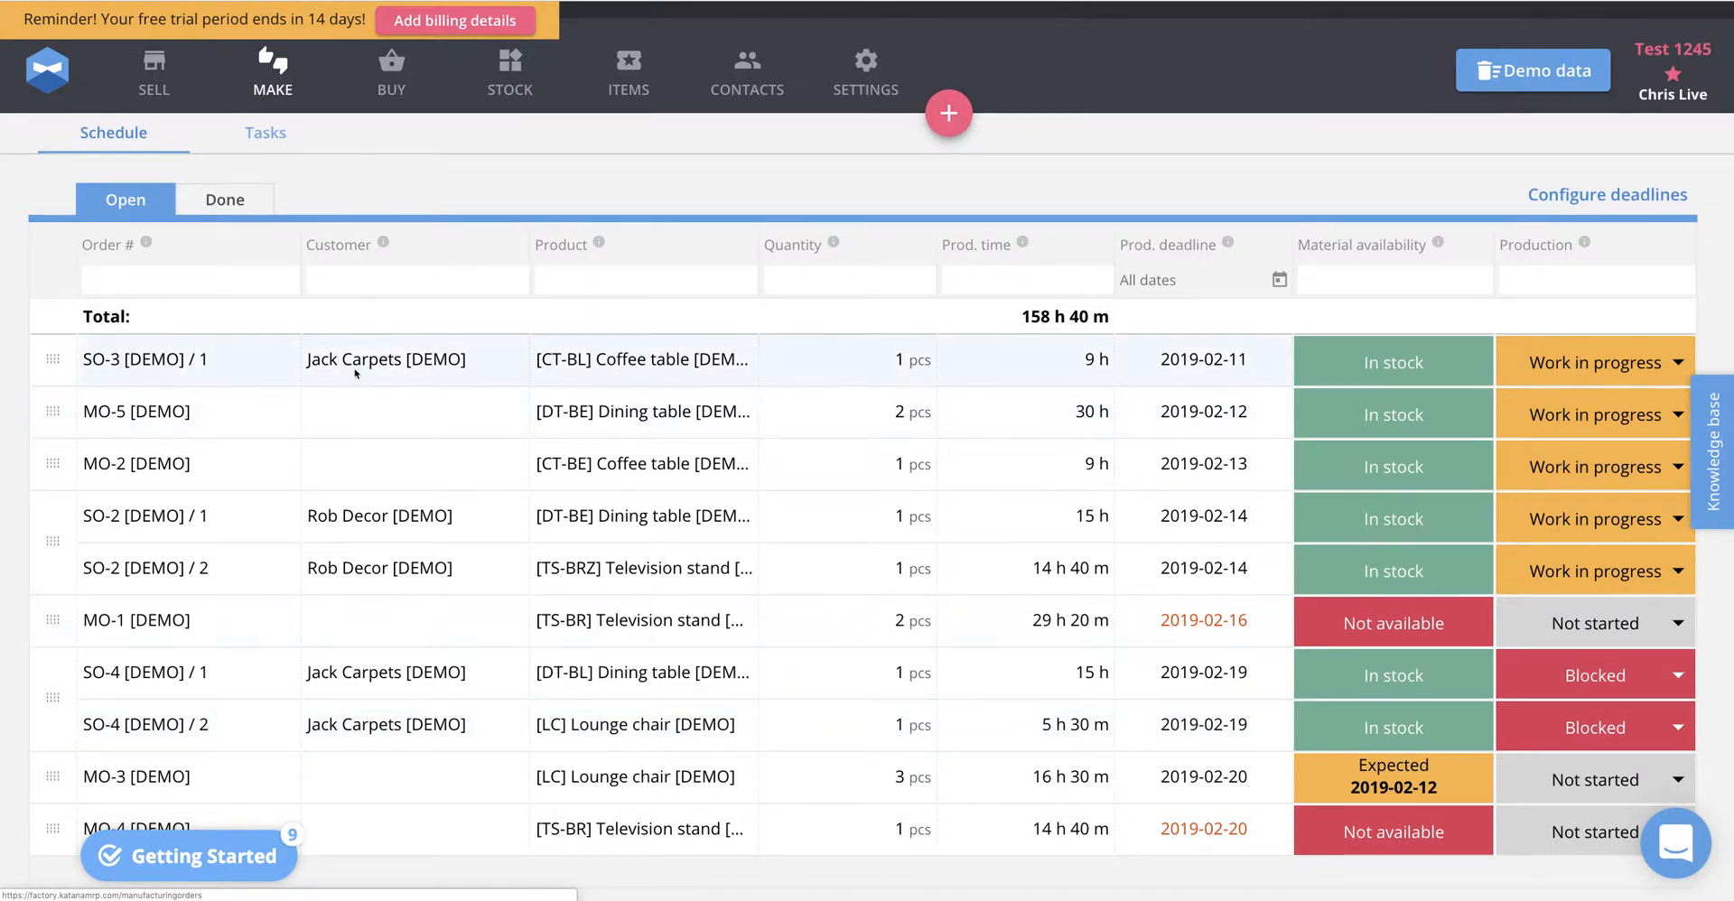
Filter the manufacturing tasks by the assembly operation, review them per resource, and clear the filter
{"action": "left_click", "coordinate": [267, 134]}
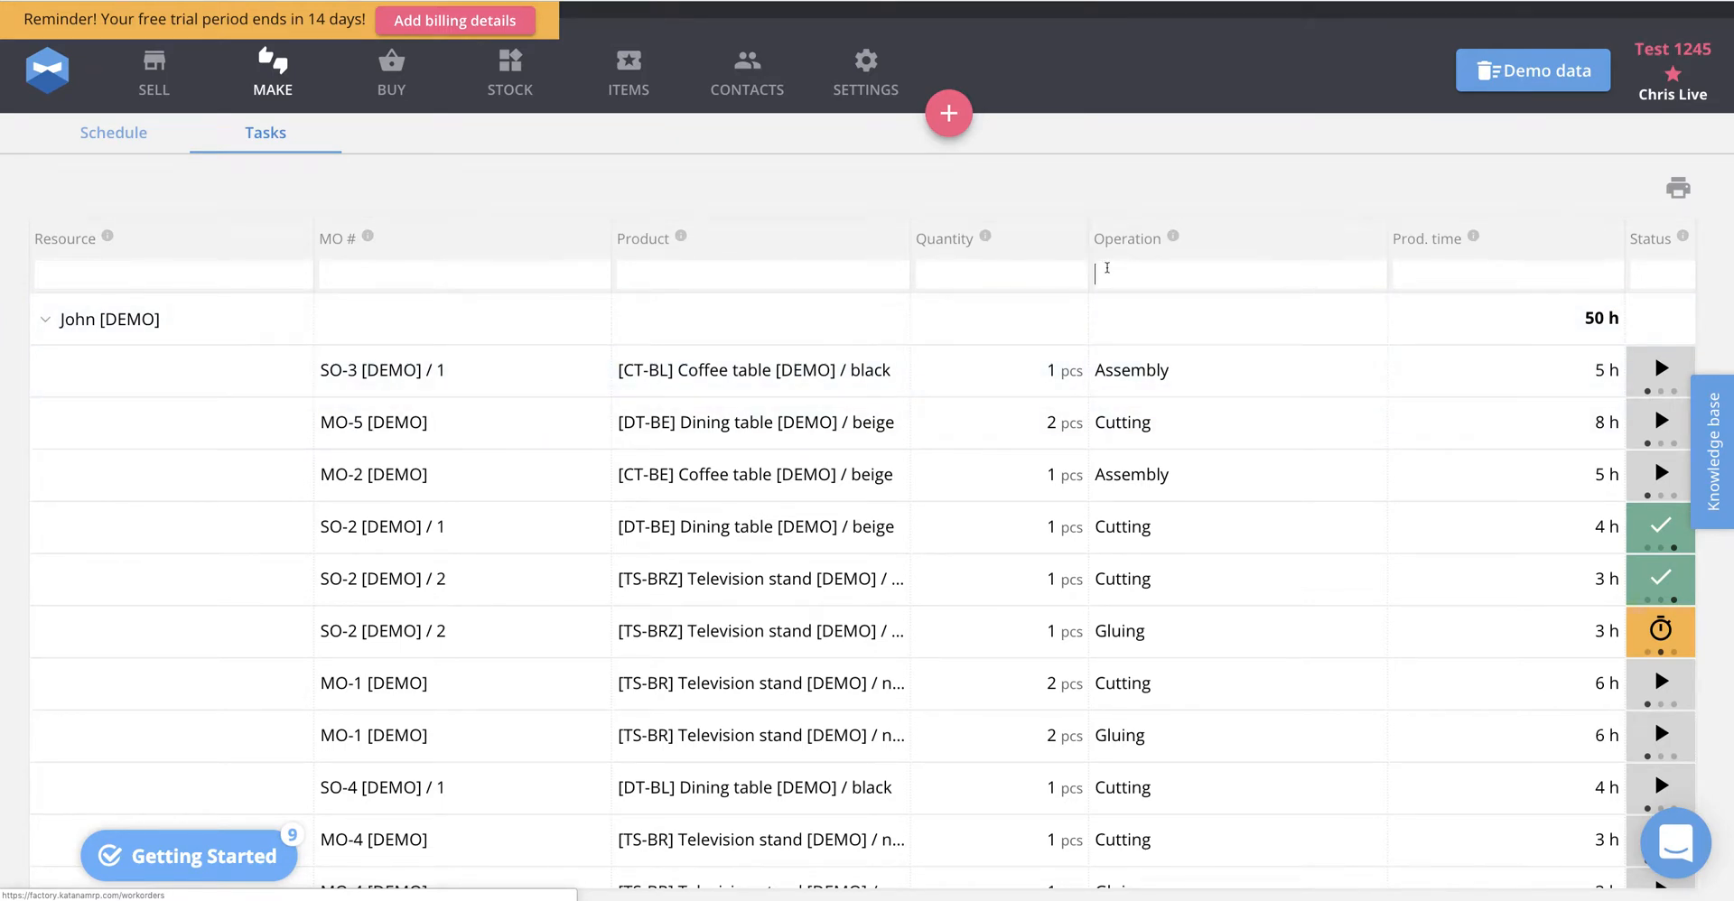
{"action": "type", "text": "assembly"}
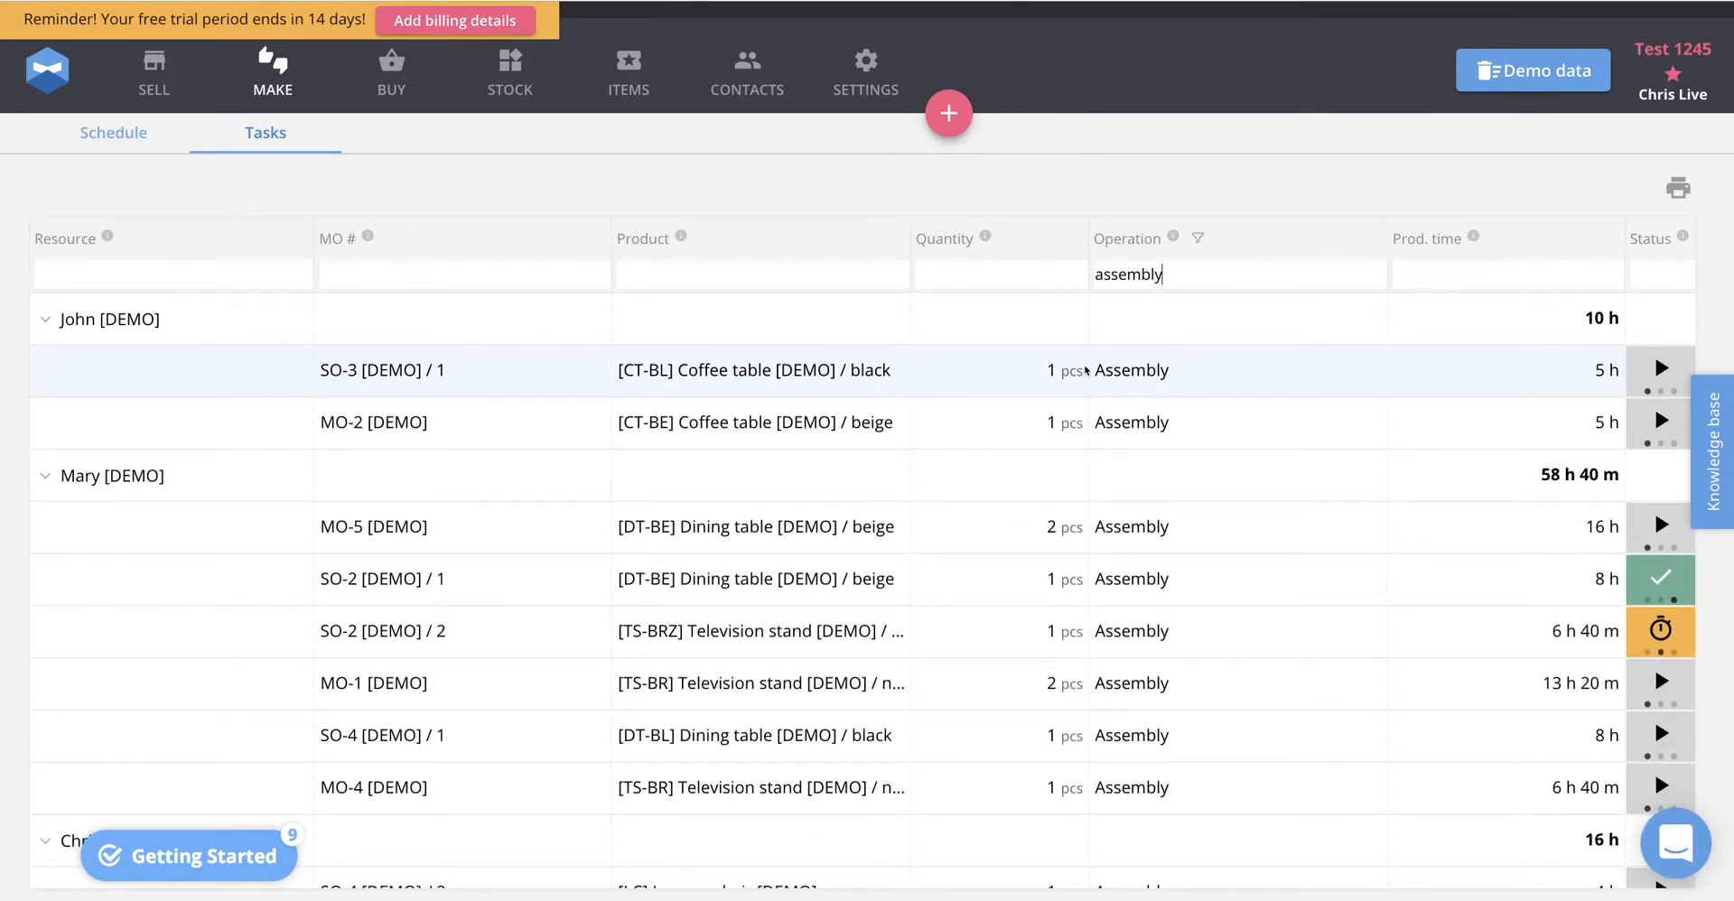
{"action": "left_click_drag", "start_coordinate": [1188, 280], "coordinate": [1066, 268]}
{"action": "key", "text": "BackSpace"}
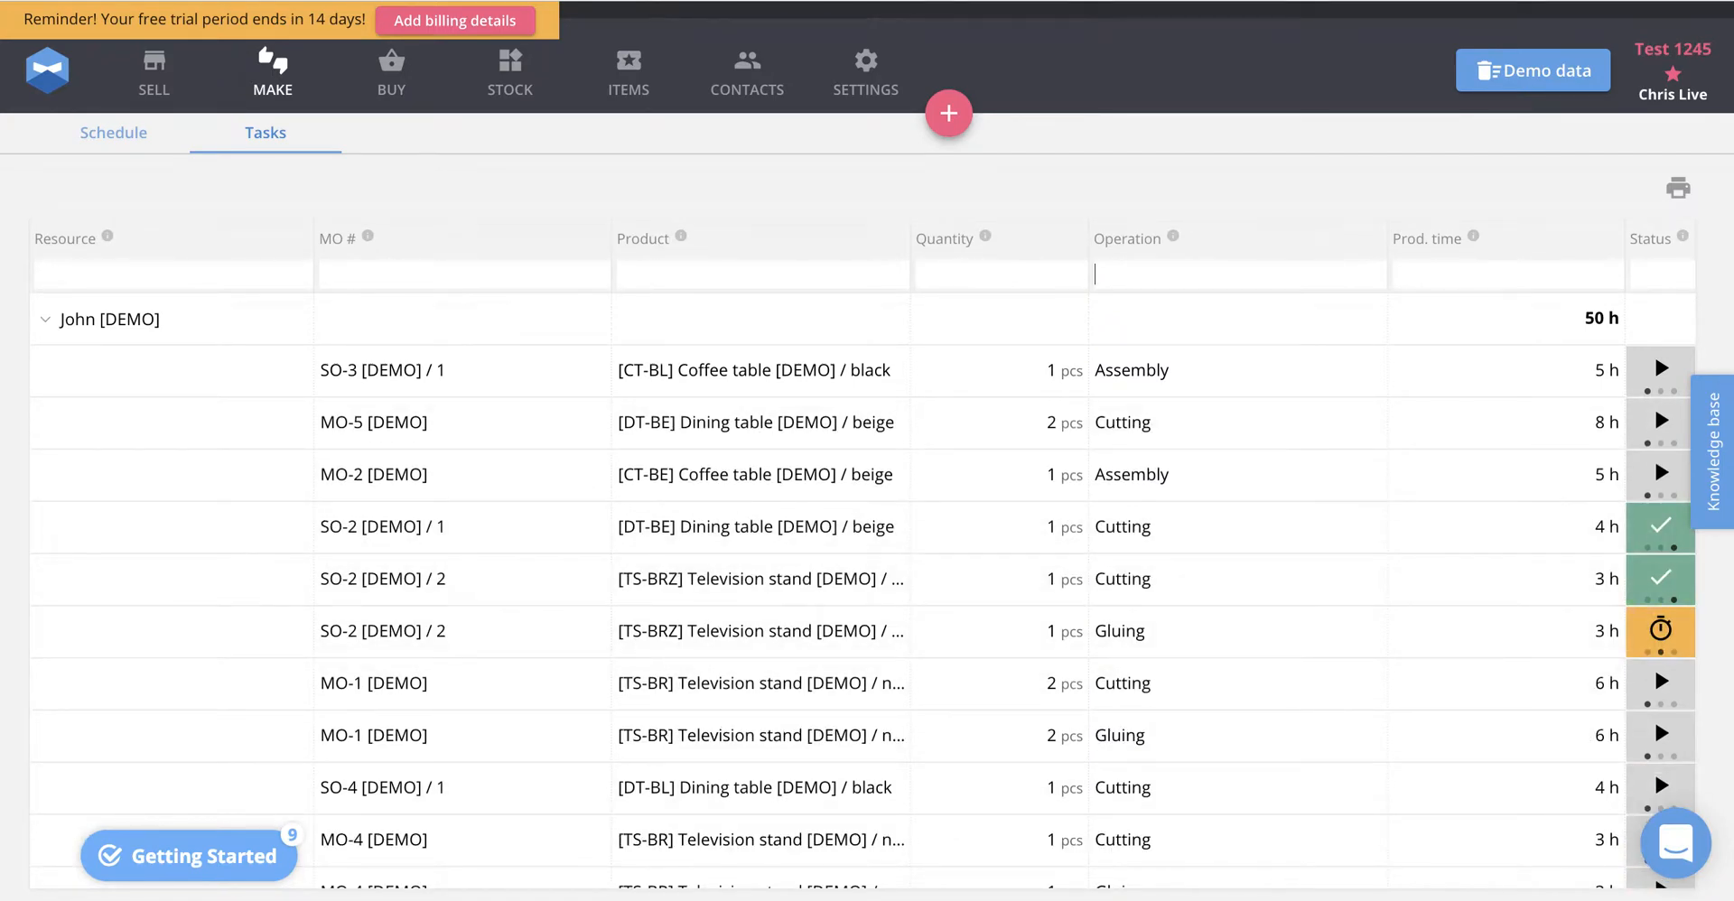
Filter the manufacturing tasks by the cutting operation, clear the filter, and browse the full task list
{"action": "type", "text": "cutting"}
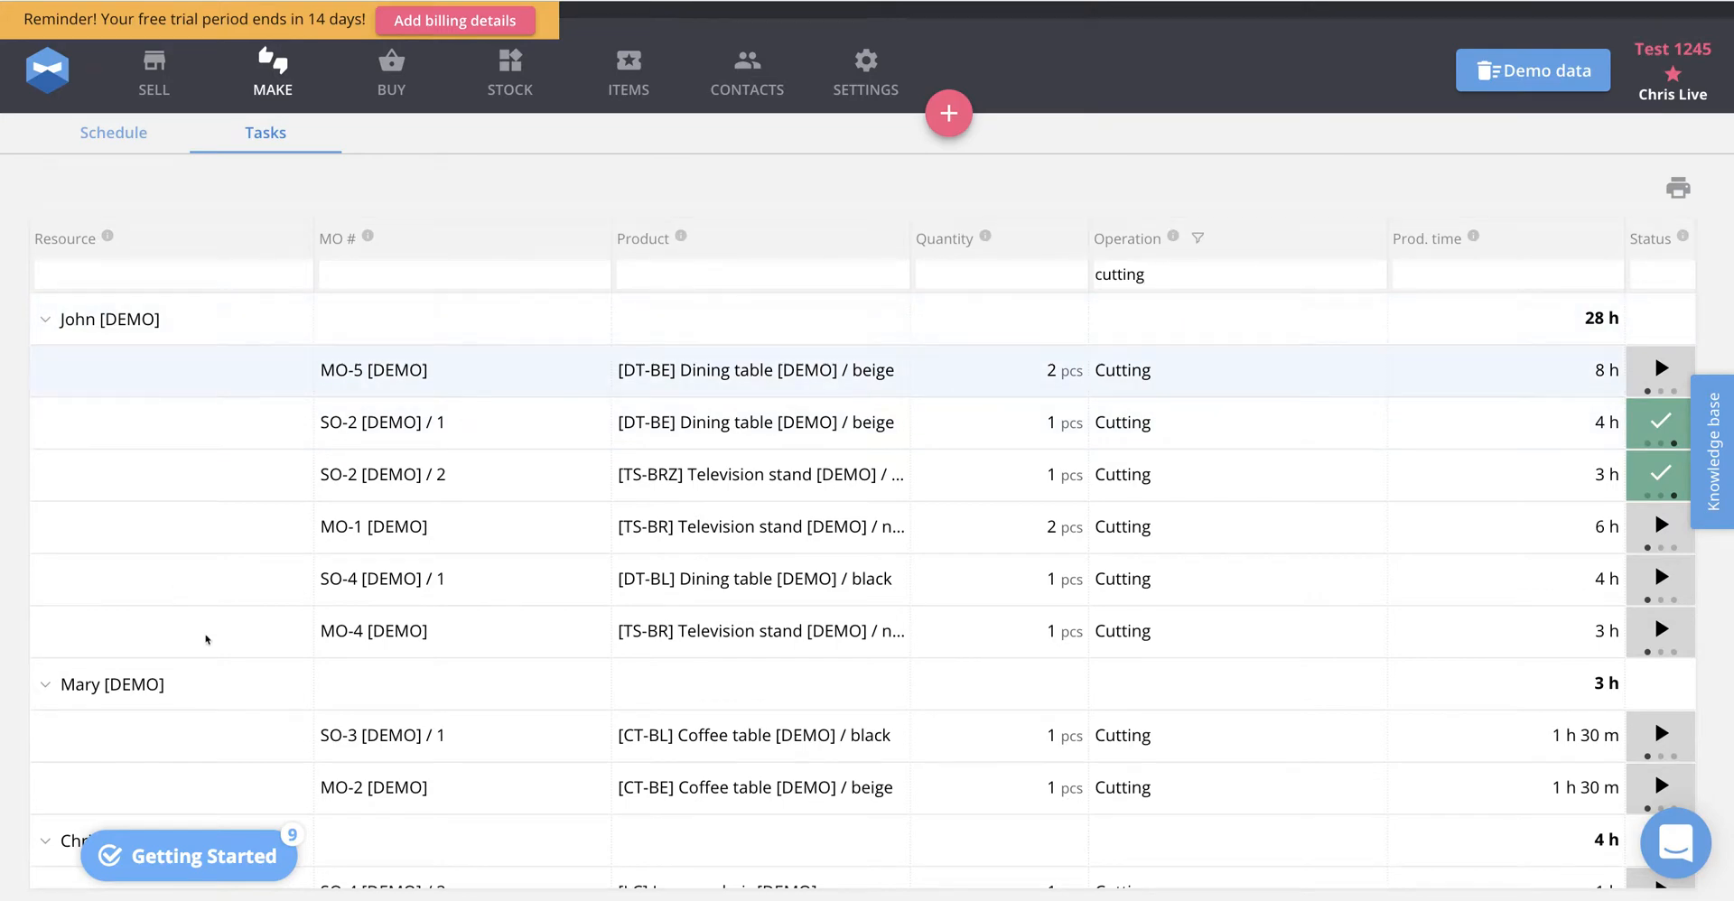
{"action": "scroll", "coordinate": [985, 519], "scroll_direction": "down", "scroll_amount": 1}
{"action": "scroll", "coordinate": [963, 524], "scroll_direction": "up", "scroll_amount": 1}
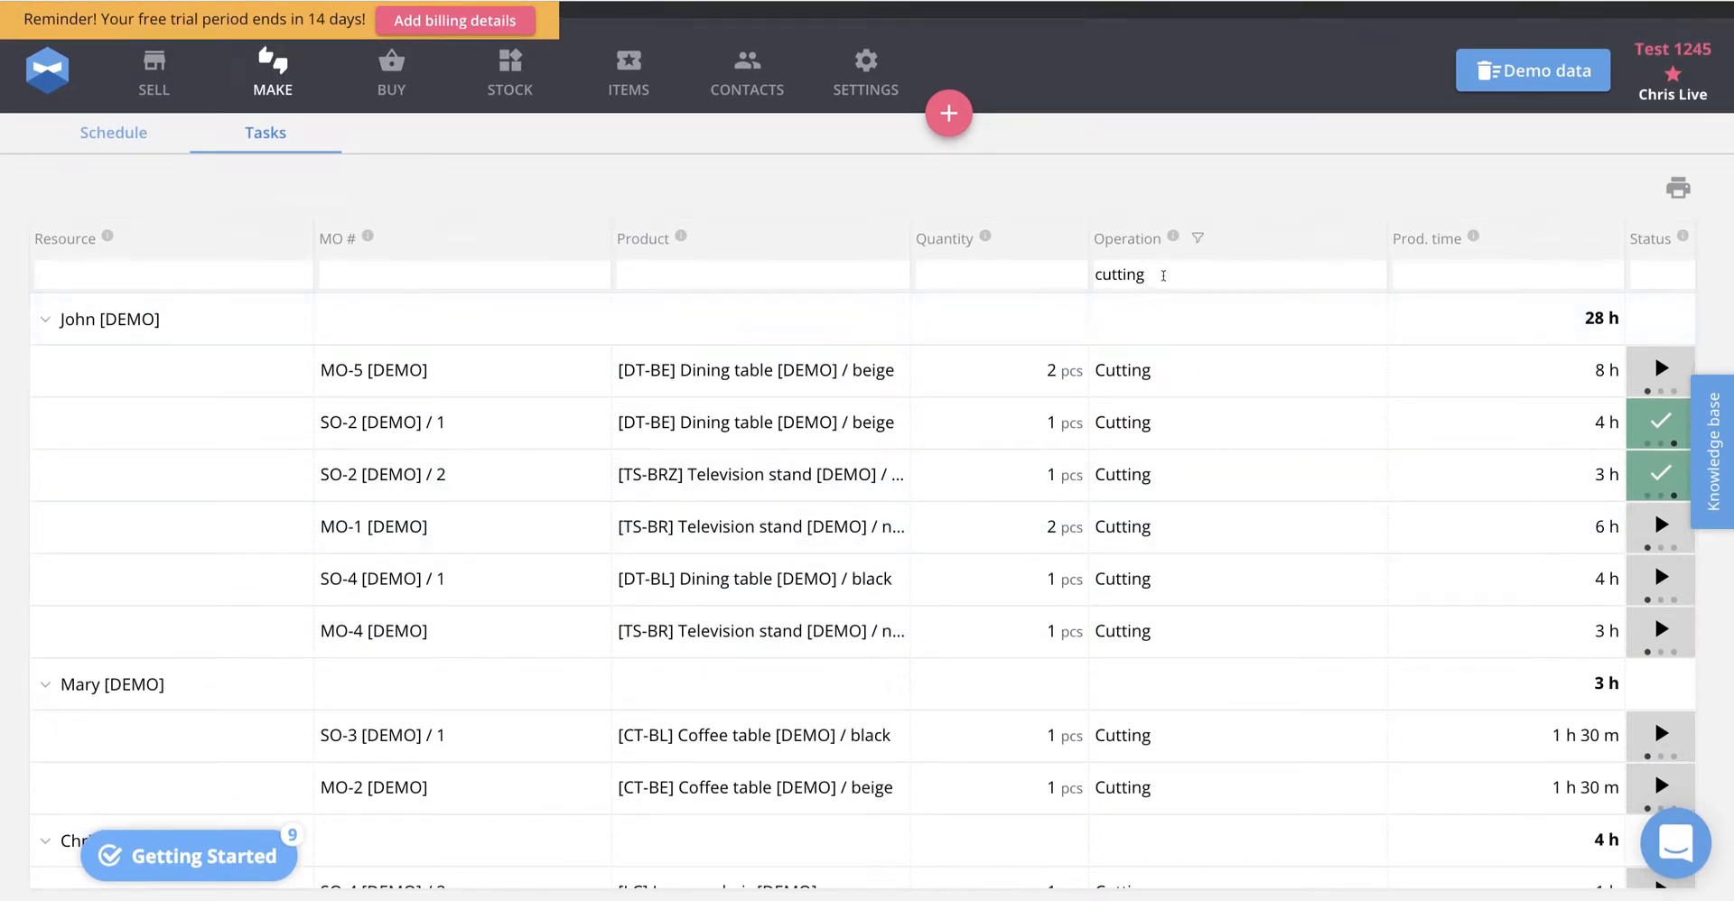
{"action": "key", "text": "BackSpace"}
{"action": "key", "text": "BackSpace"}
{"action": "key", "text": "BackSpace"}
{"action": "key", "text": "BackSpace"}
{"action": "key", "text": "BackSpace"}
{"action": "scroll", "coordinate": [1074, 504], "scroll_direction": "down", "scroll_amount": 5}
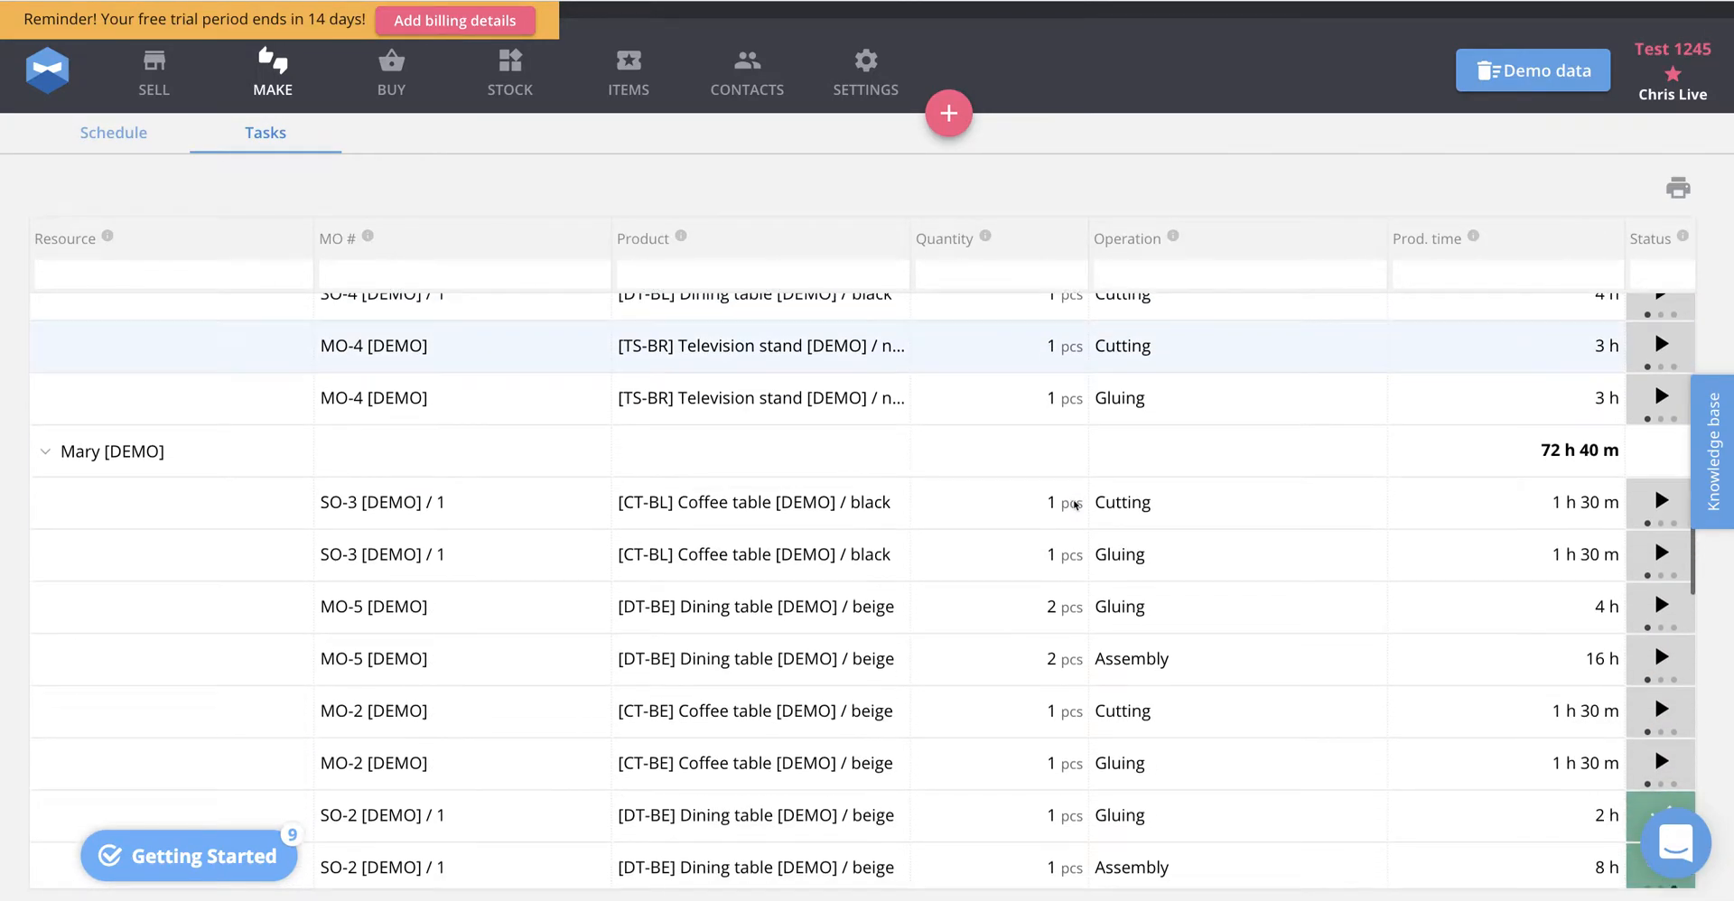
Filter the manufacturing tasks by the gluing operation, review them per resource, and clear the filter
{"action": "type", "text": "gluing"}
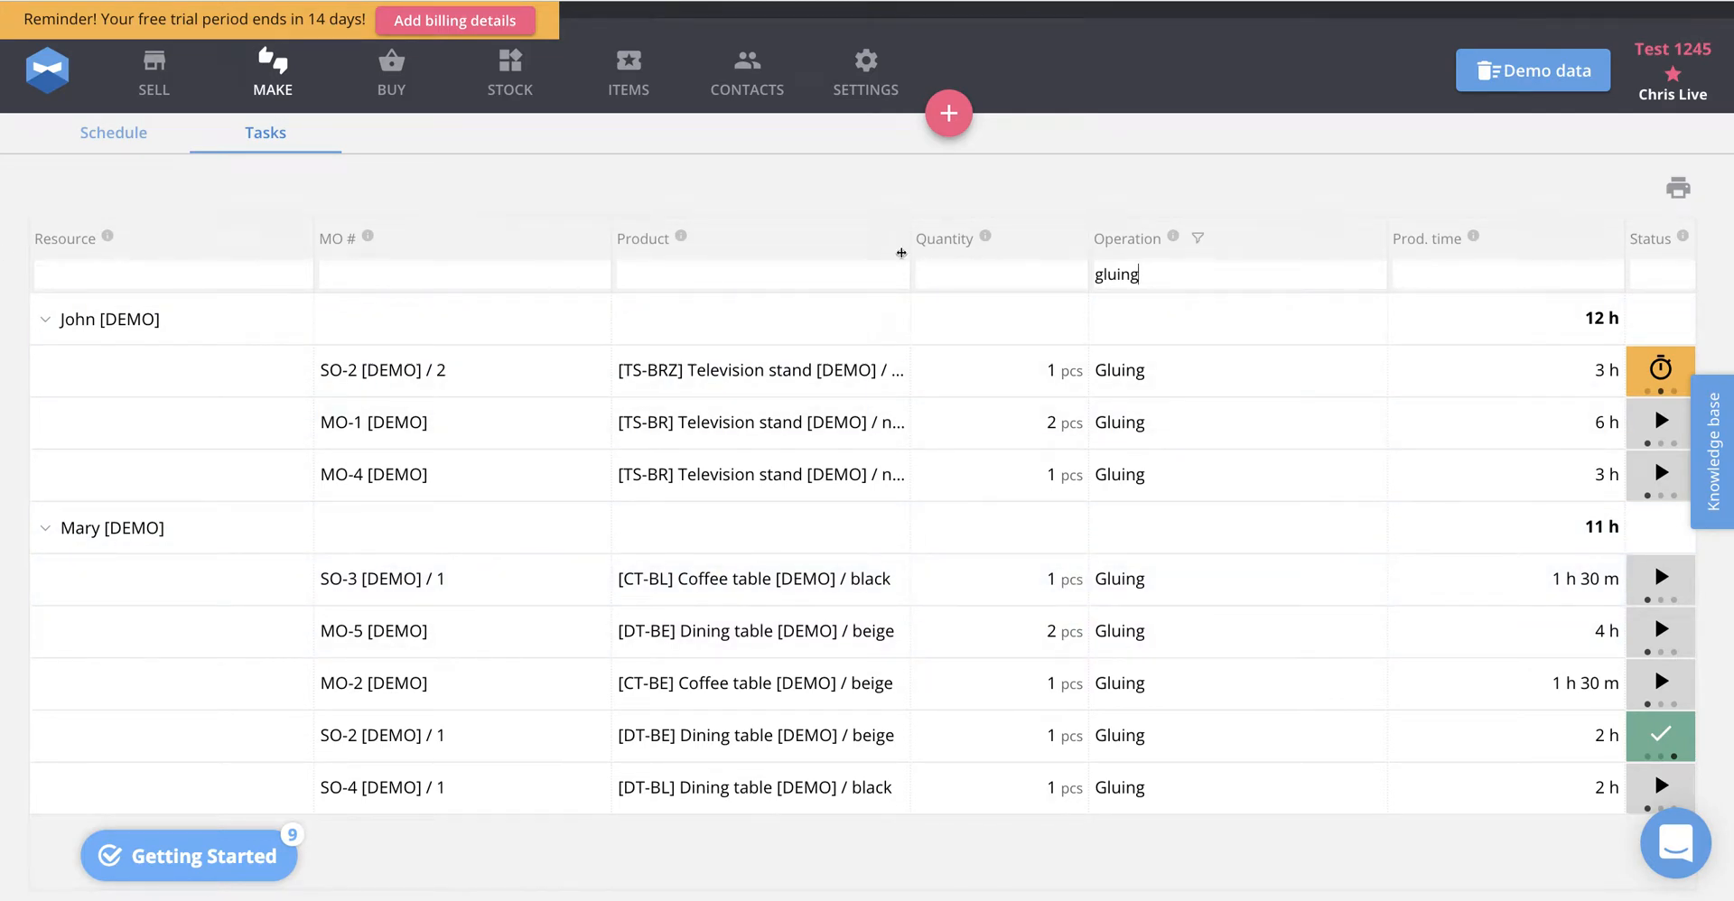
{"action": "left_click_drag", "start_coordinate": [1176, 274], "coordinate": [1051, 263]}
{"action": "key", "text": "BackSpace"}
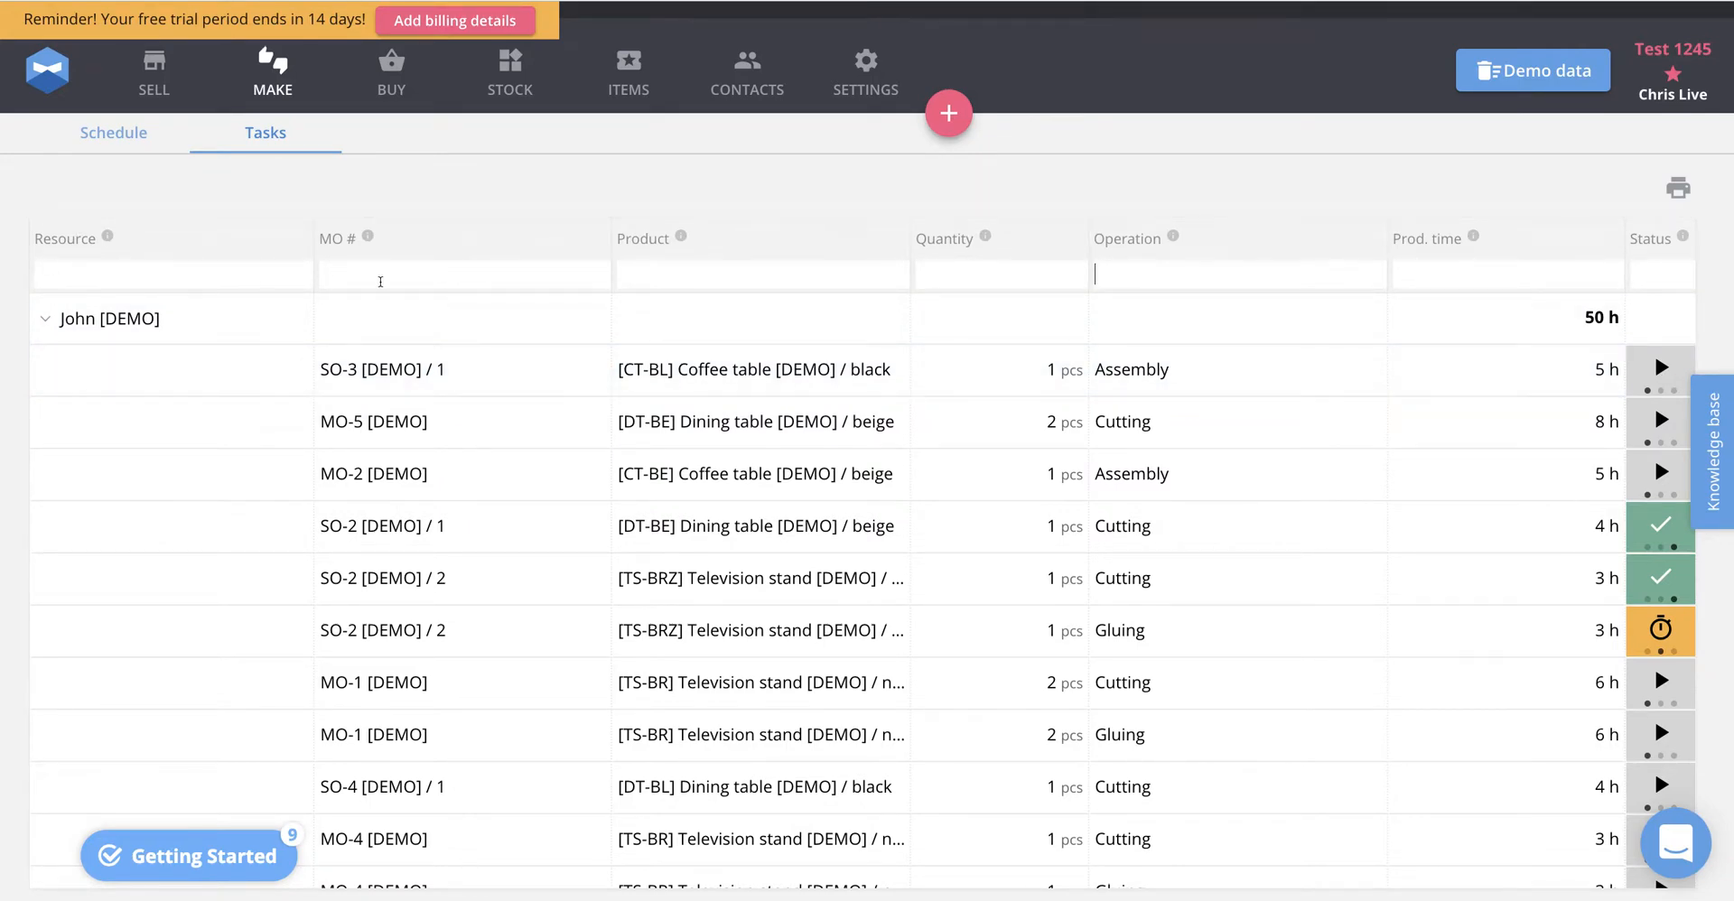
Filter the tasks by the black Coffee table [DEMO] order's number and start its Assembly, Cutting, Packaging and Gluing tasks
{"action": "left_click", "coordinate": [381, 280]}
{"action": "type", "text": "so-3"}
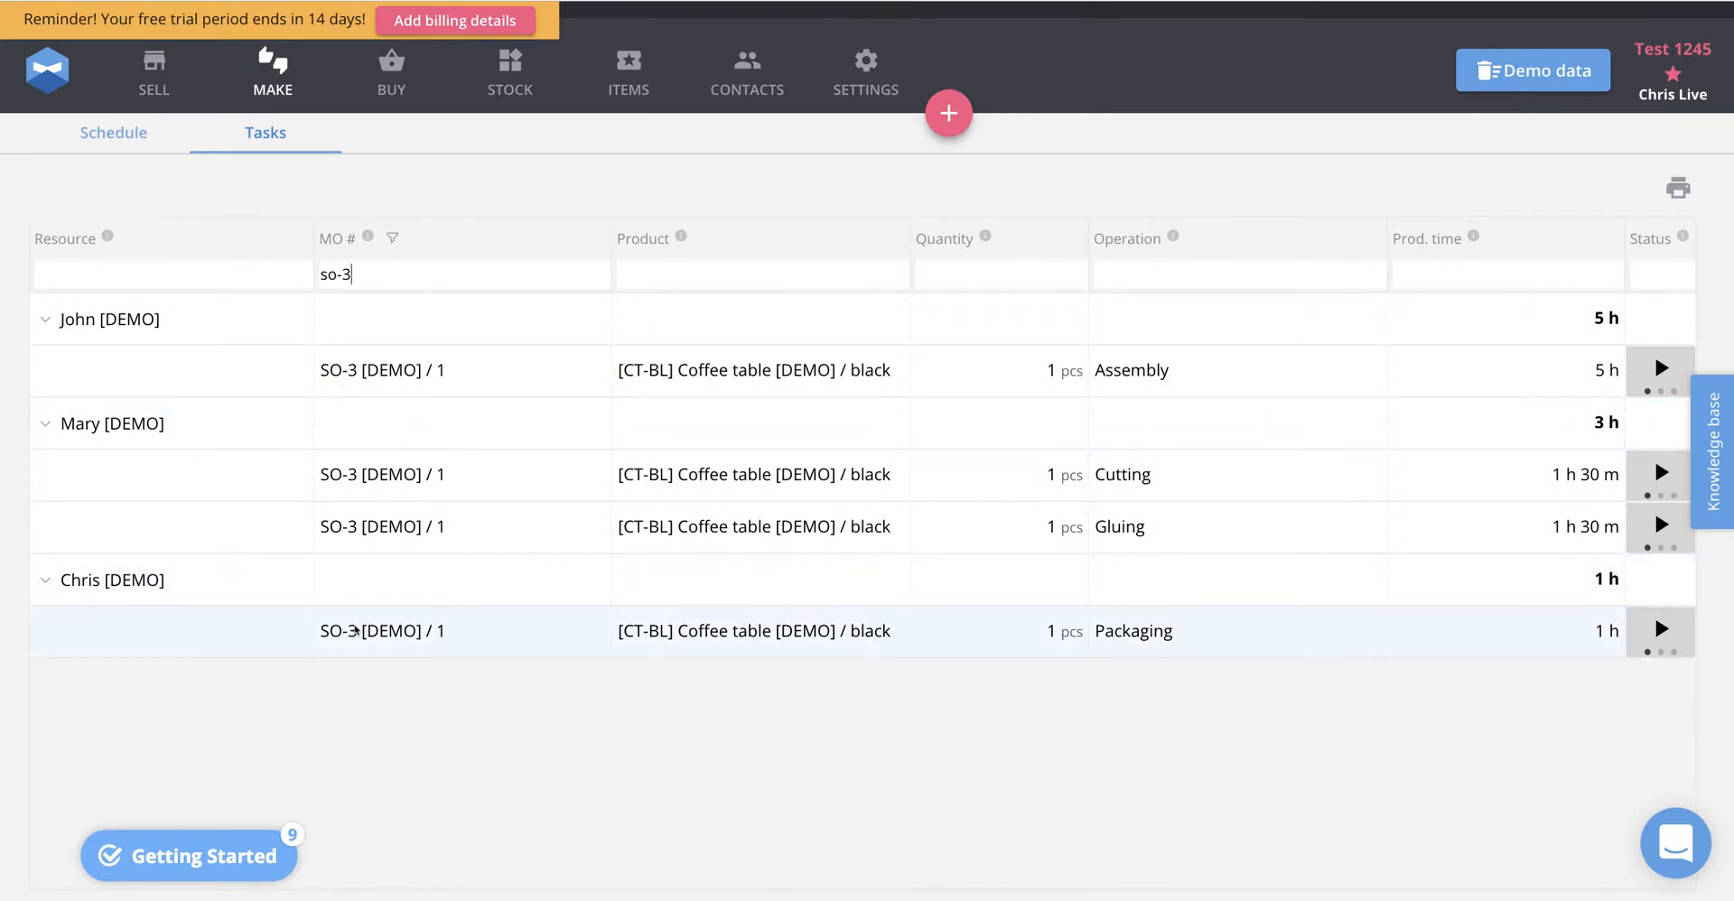
{"action": "left_click", "coordinate": [1660, 368]}
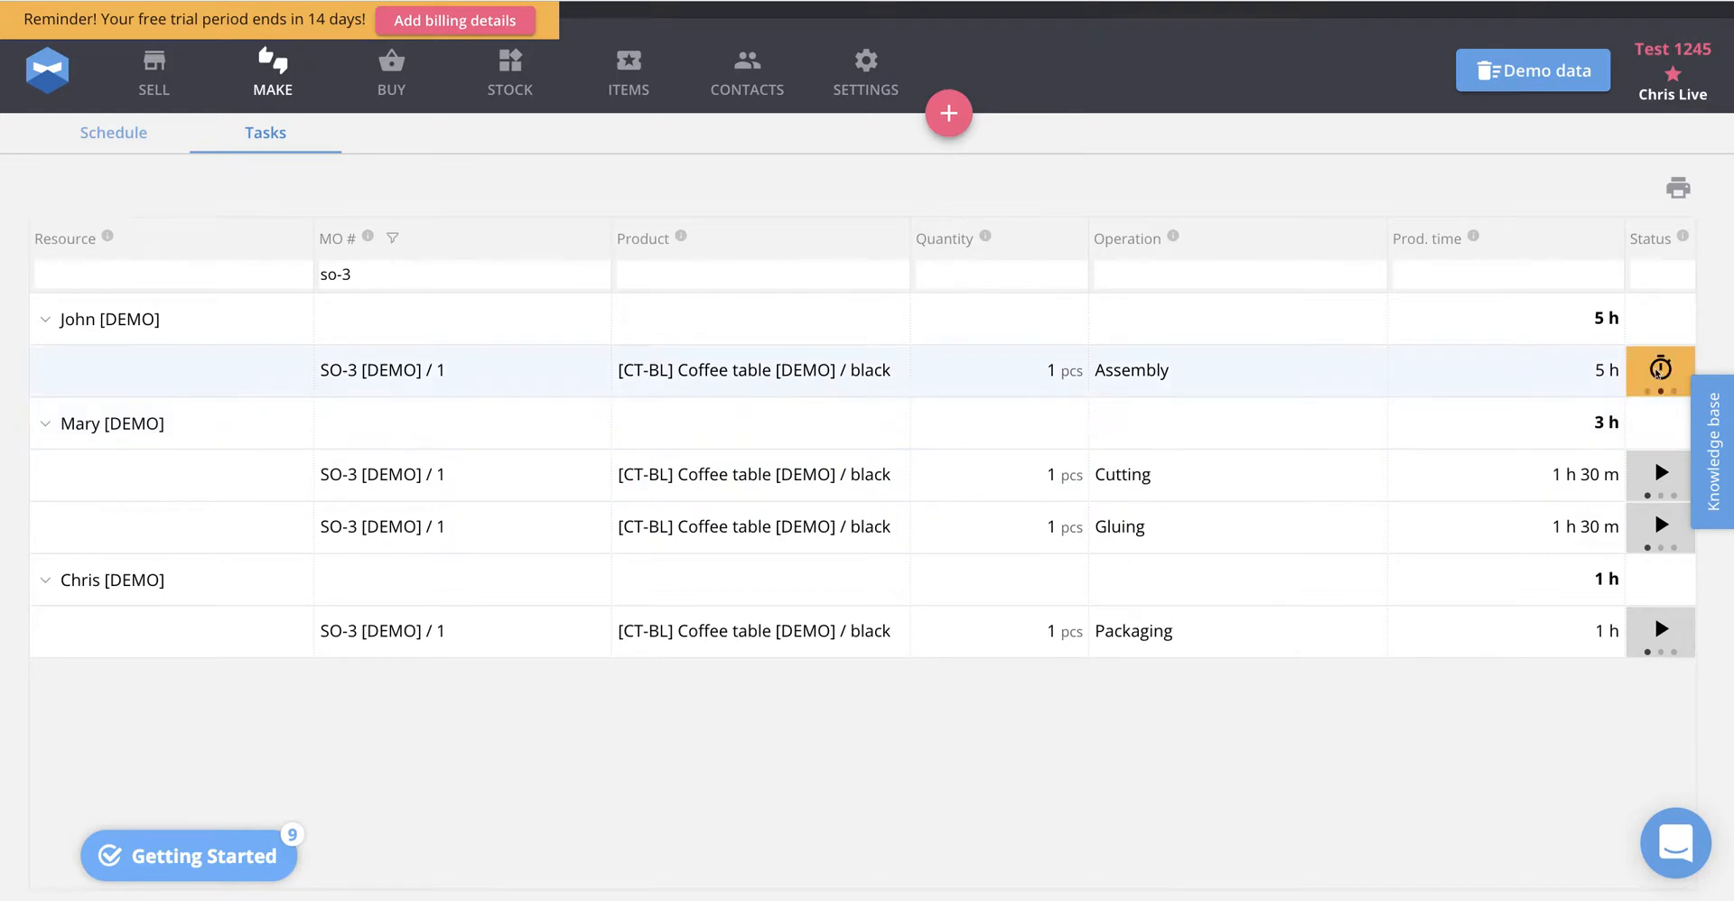
{"action": "left_click", "coordinate": [1659, 473]}
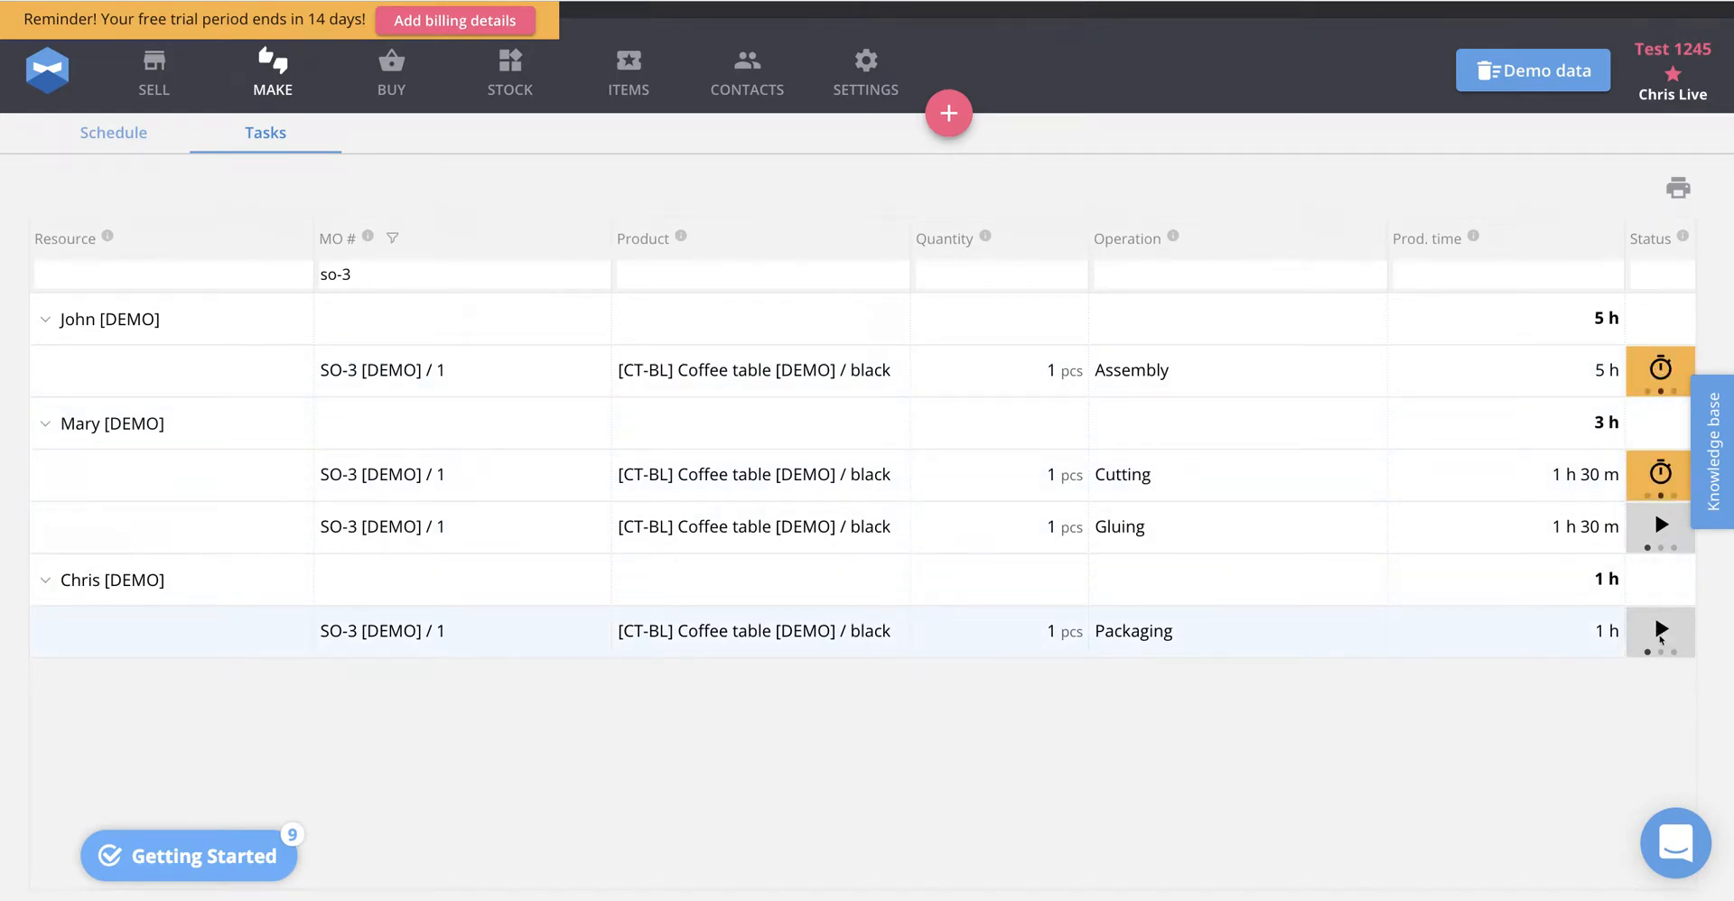
{"action": "left_click", "coordinate": [1660, 632]}
{"action": "left_click", "coordinate": [1659, 526]}
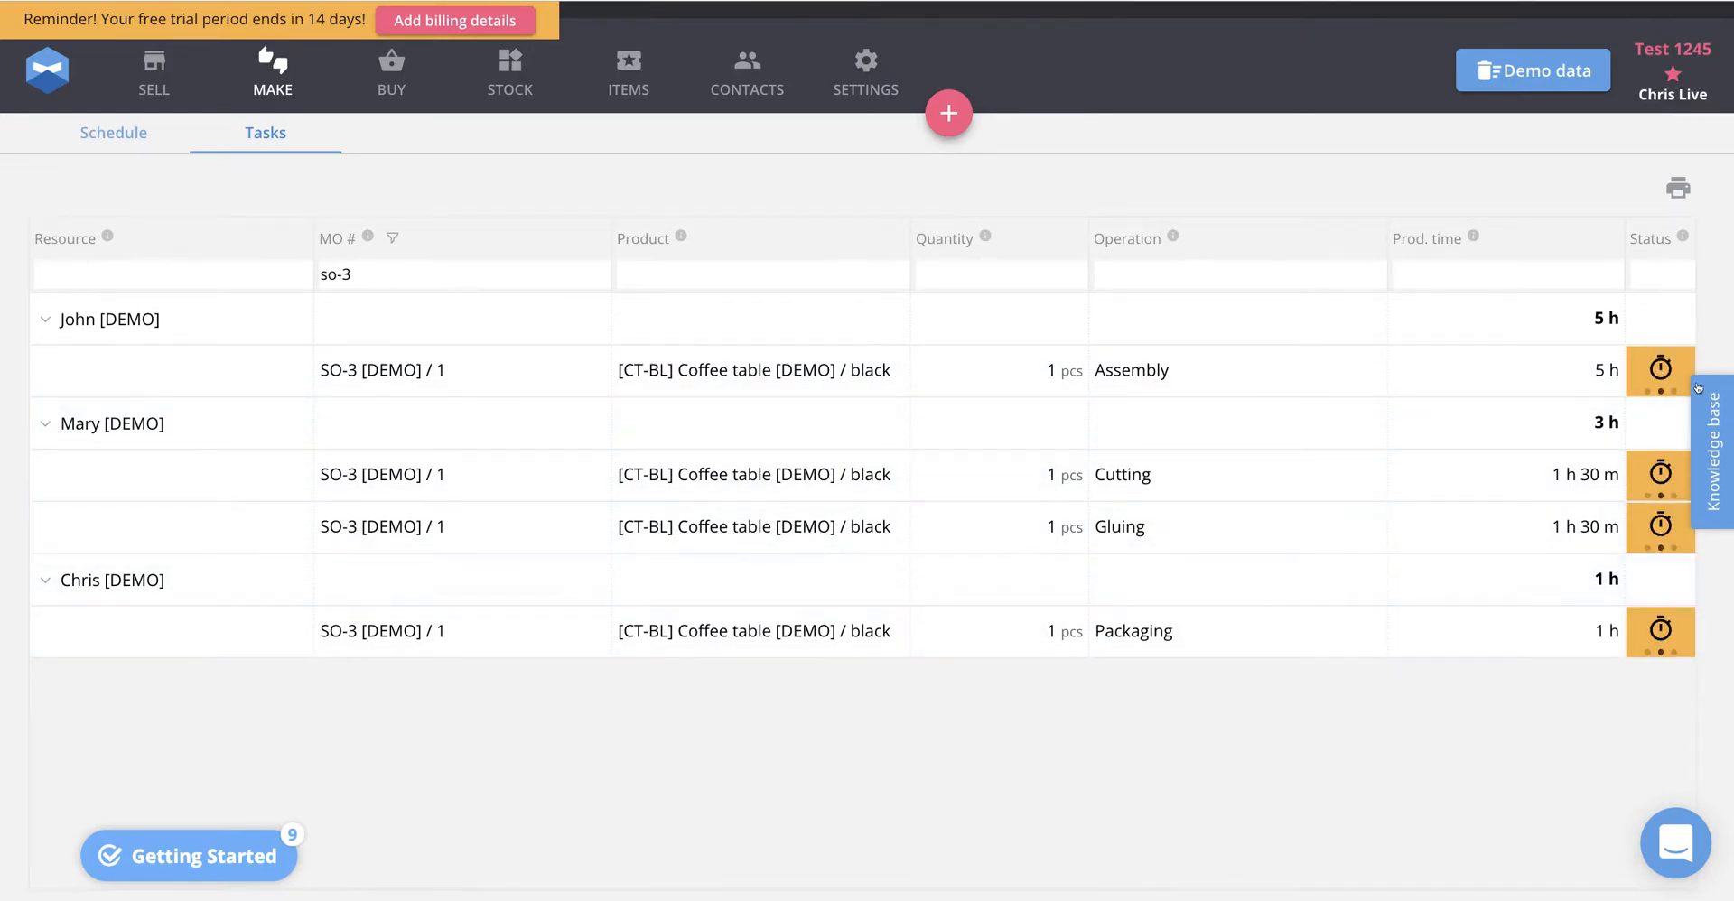
Mark the black Coffee table [DEMO] order's Assembly, Cutting, Gluing and Packaging tasks as completed
{"action": "left_click", "coordinate": [1659, 368]}
{"action": "left_click", "coordinate": [1659, 473]}
{"action": "left_click", "coordinate": [1661, 527]}
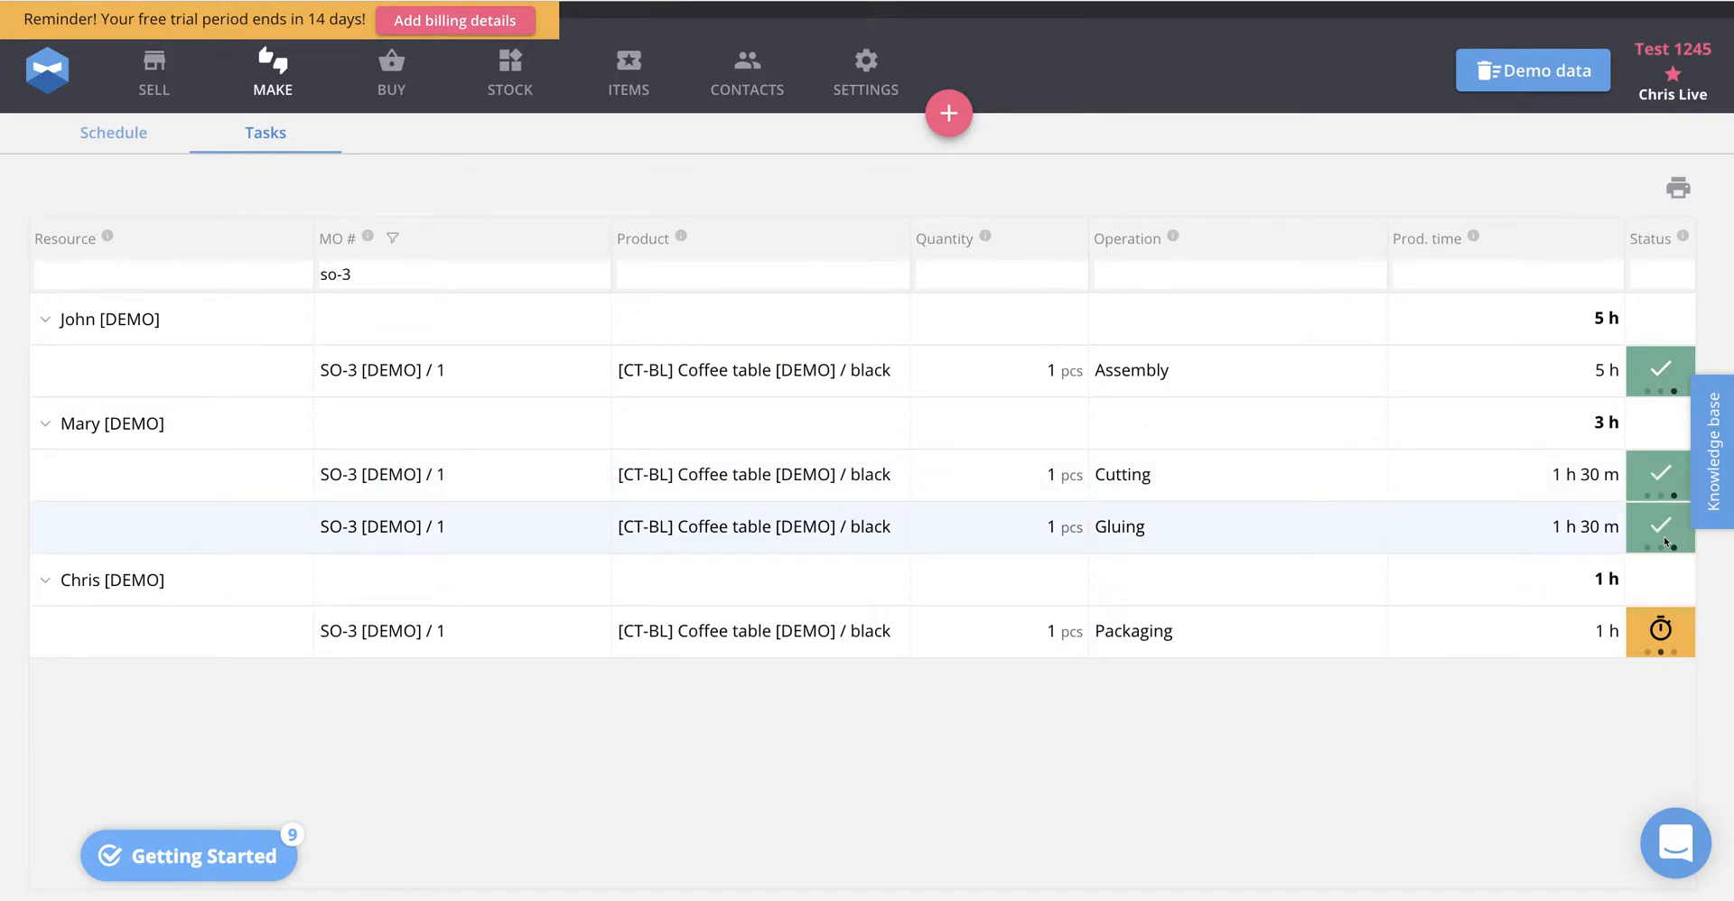
{"action": "left_click", "coordinate": [1659, 632]}
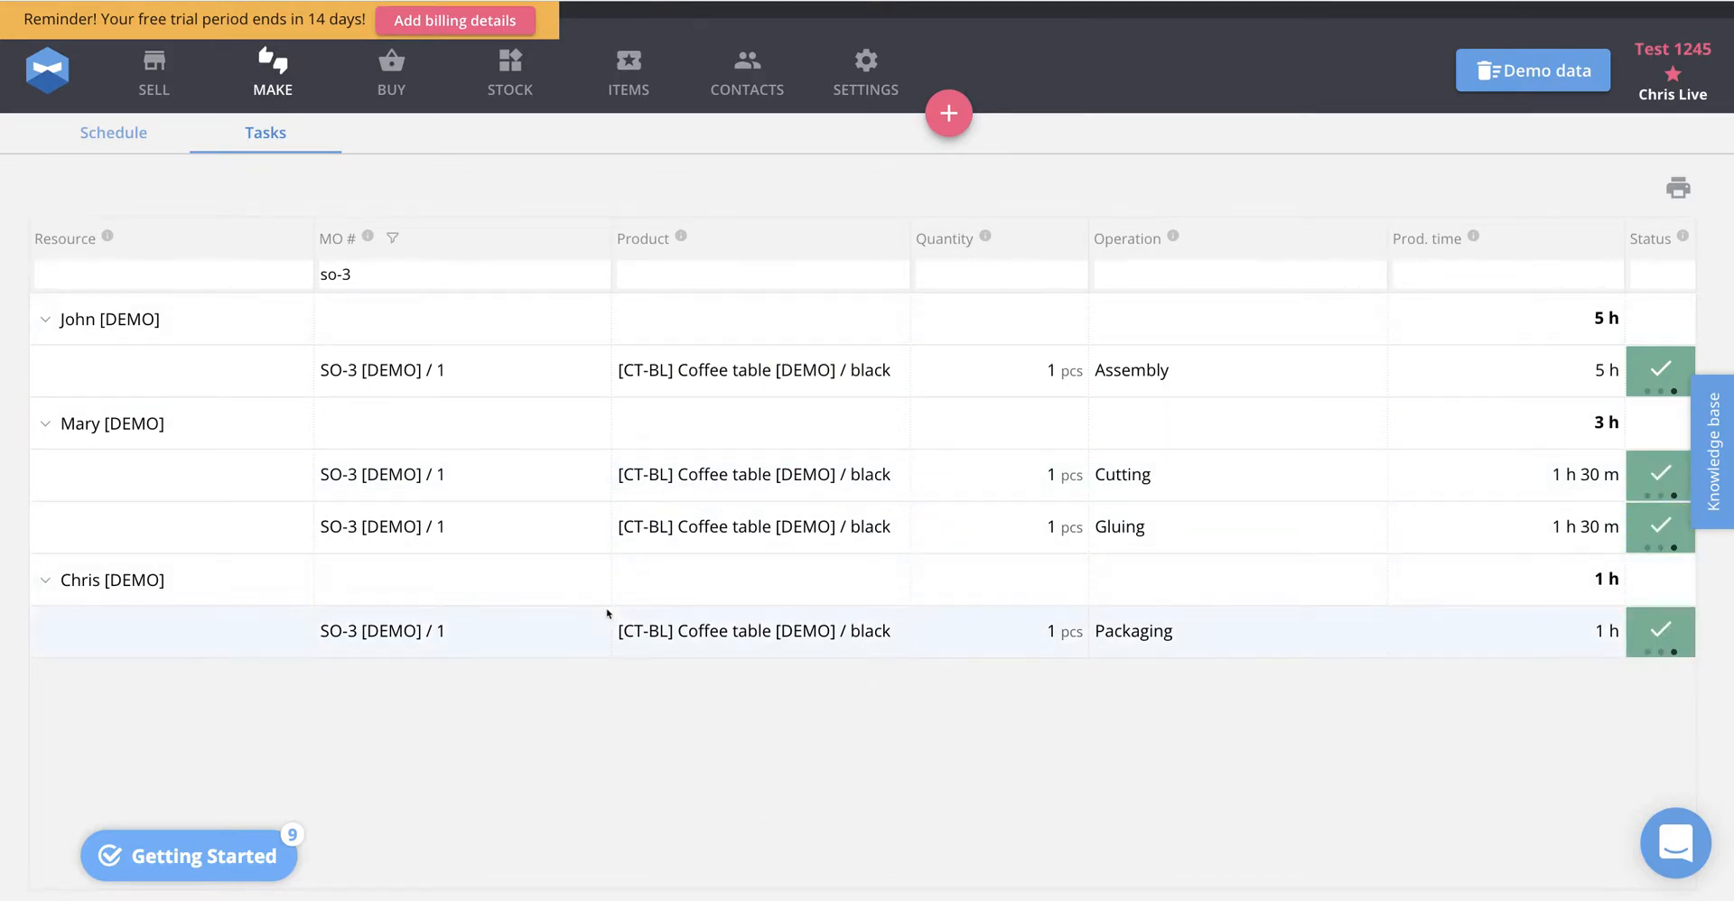
Reload the open manufacturing schedule and examine the list of done manufacturing orders with their costs
{"action": "left_click", "coordinate": [271, 73]}
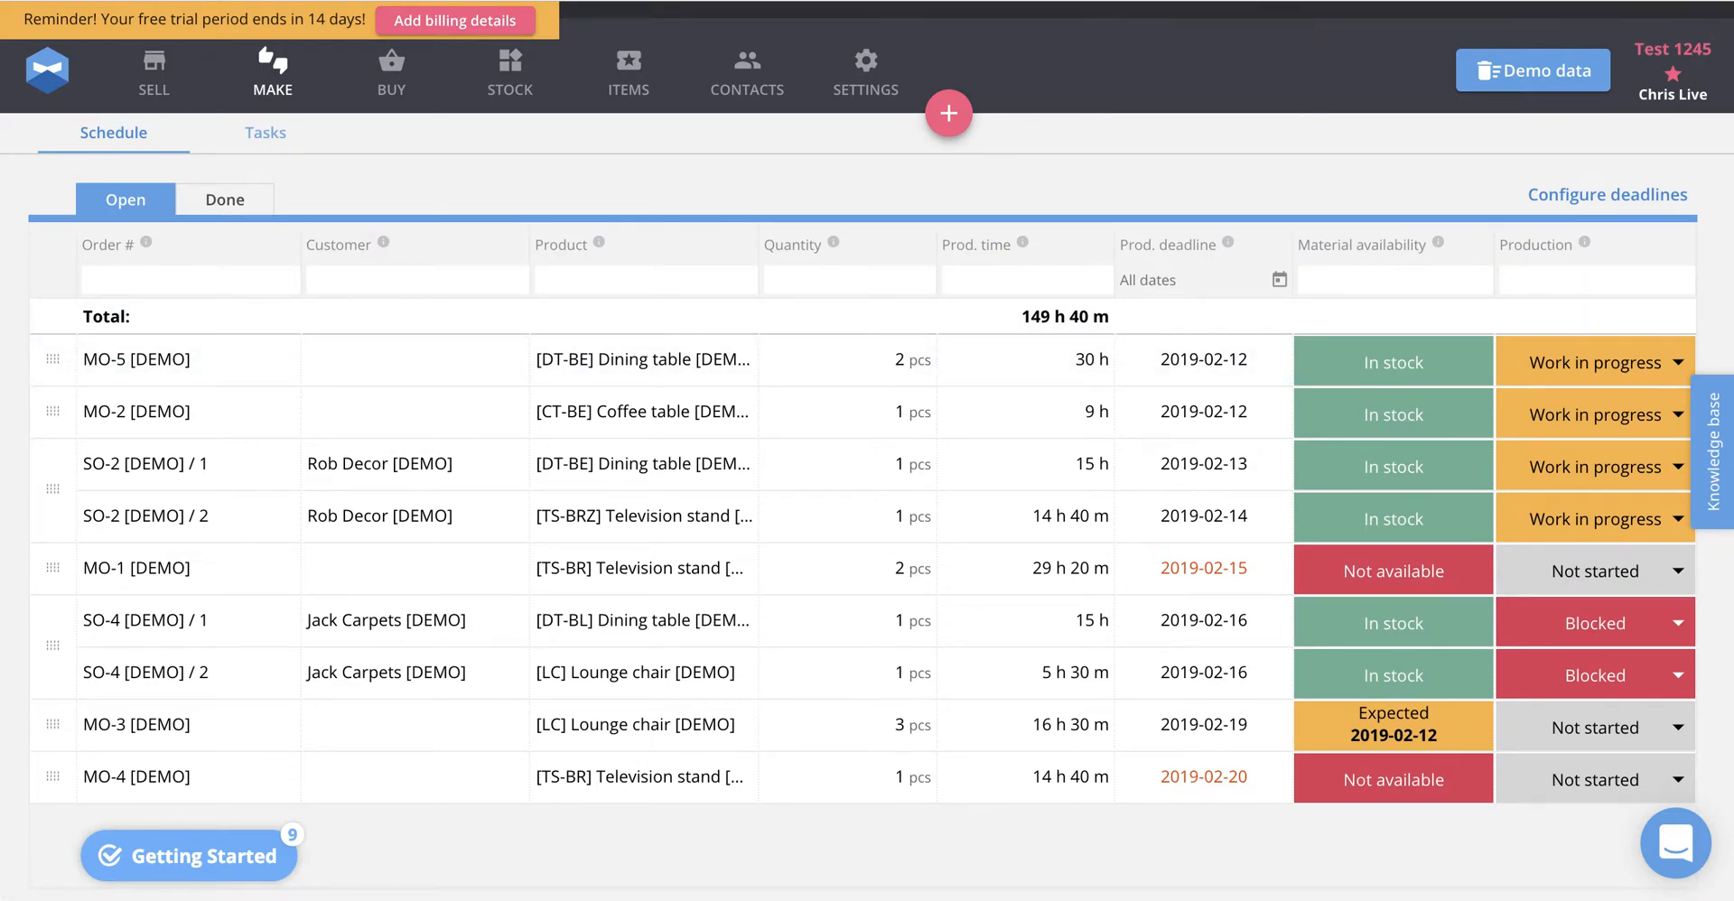
{"action": "key", "text": "super+r"}
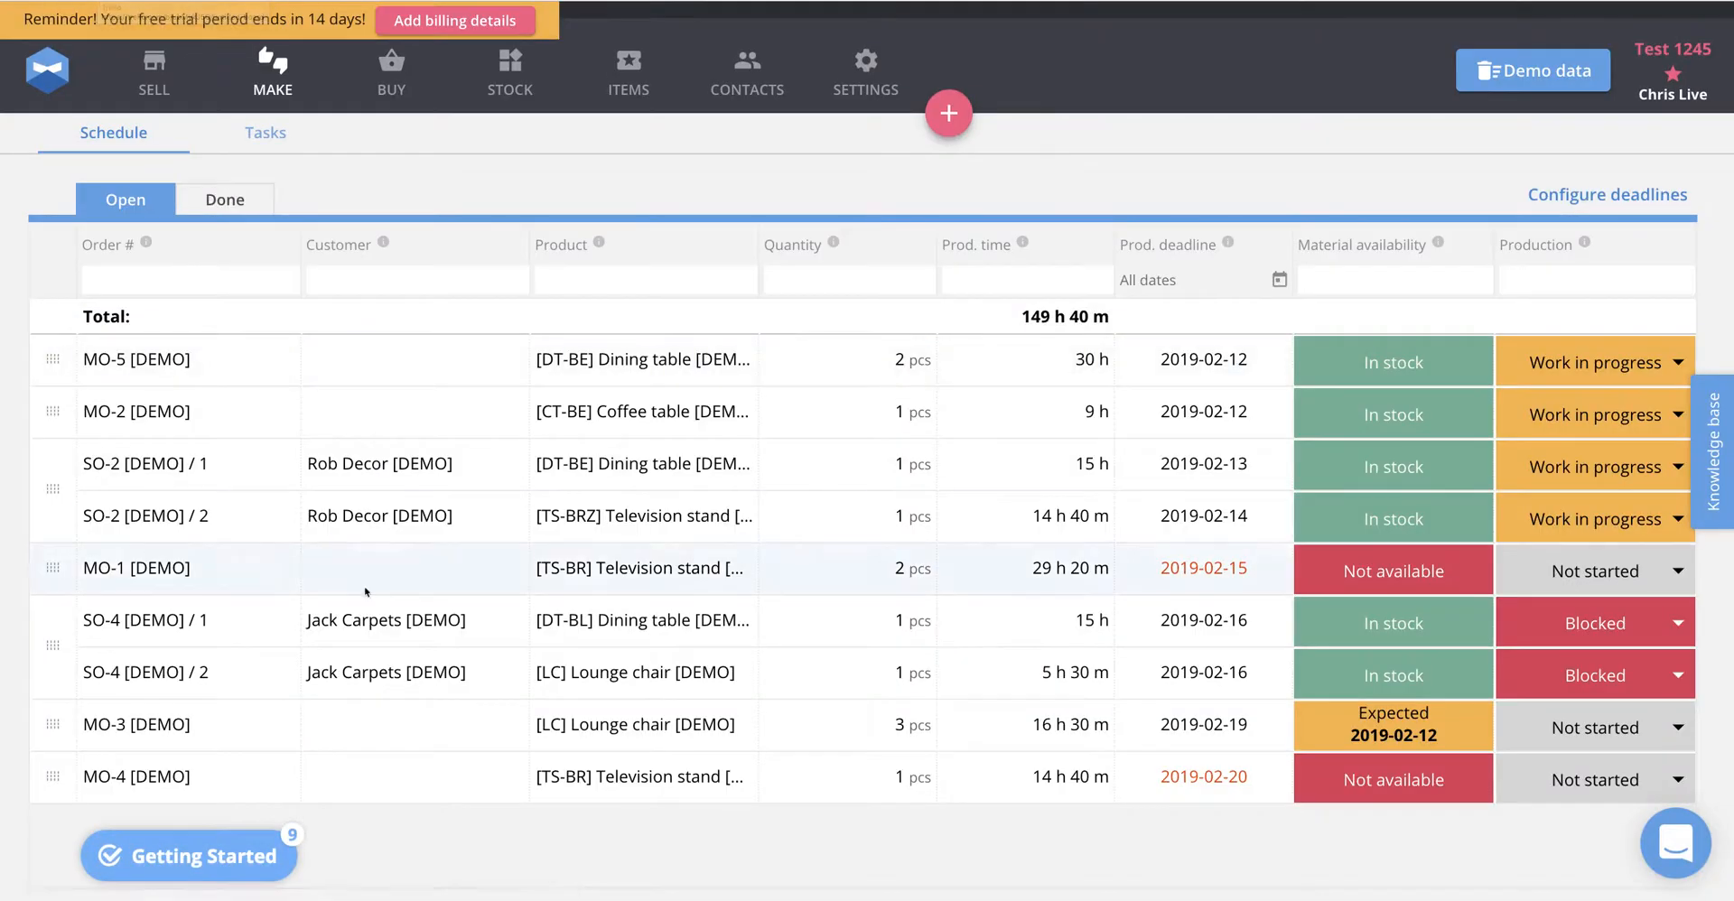
{"action": "left_click", "coordinate": [224, 202]}
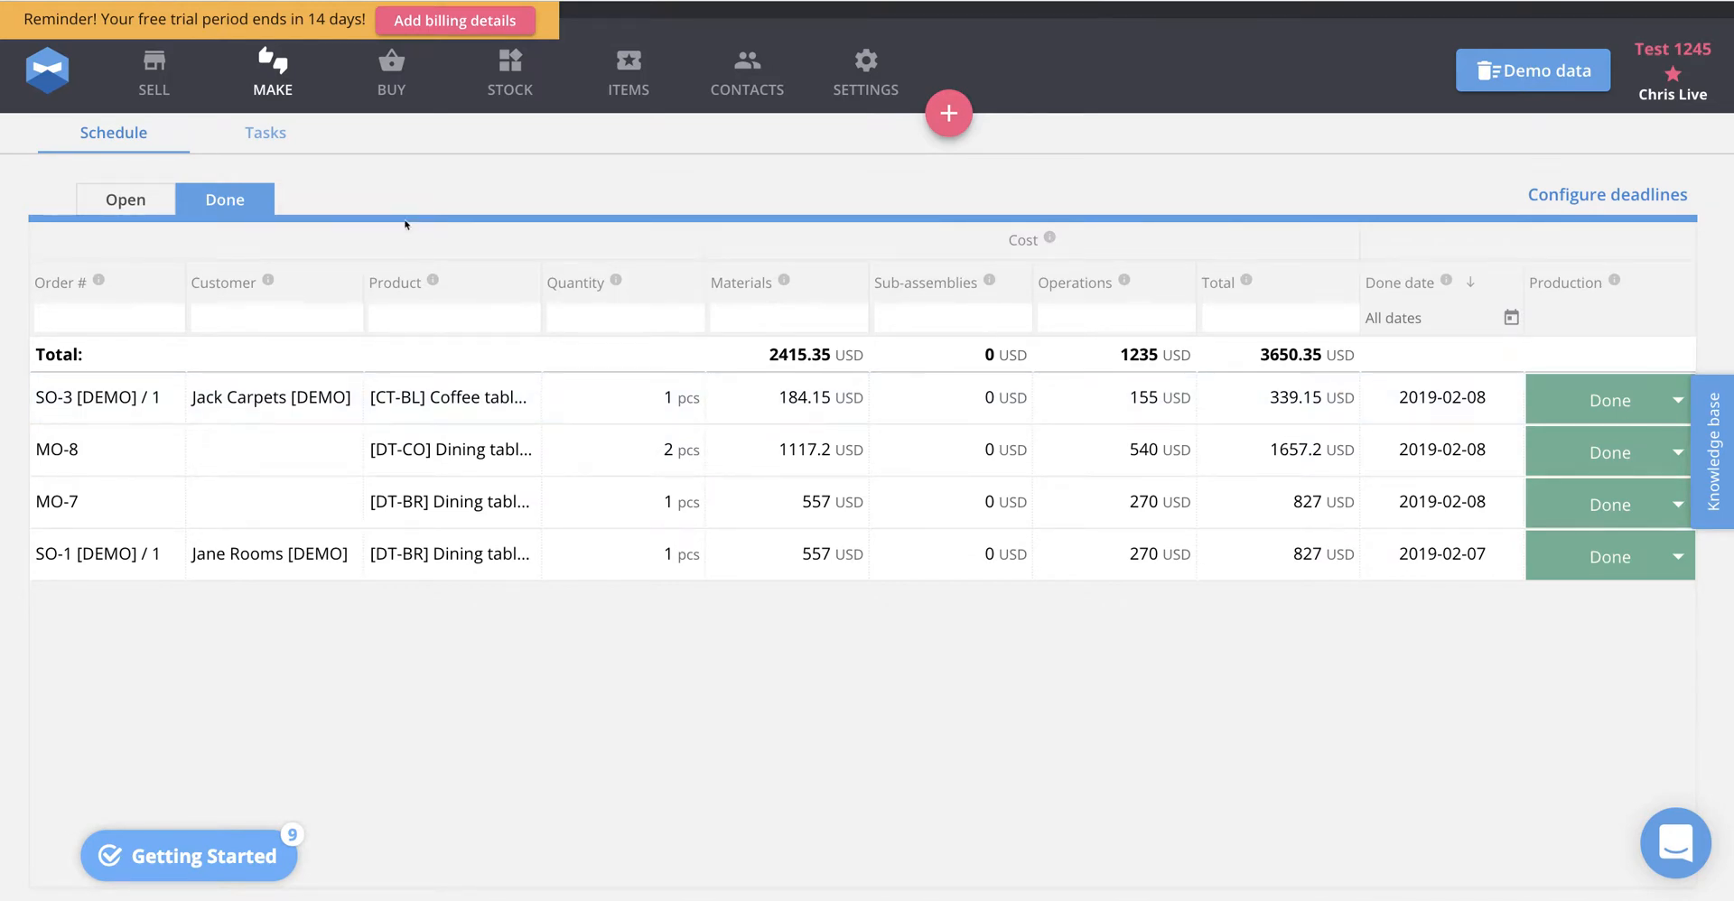
In the open sales orders, mark the first order as Packed and complete its delivery
{"action": "left_click", "coordinate": [176, 87]}
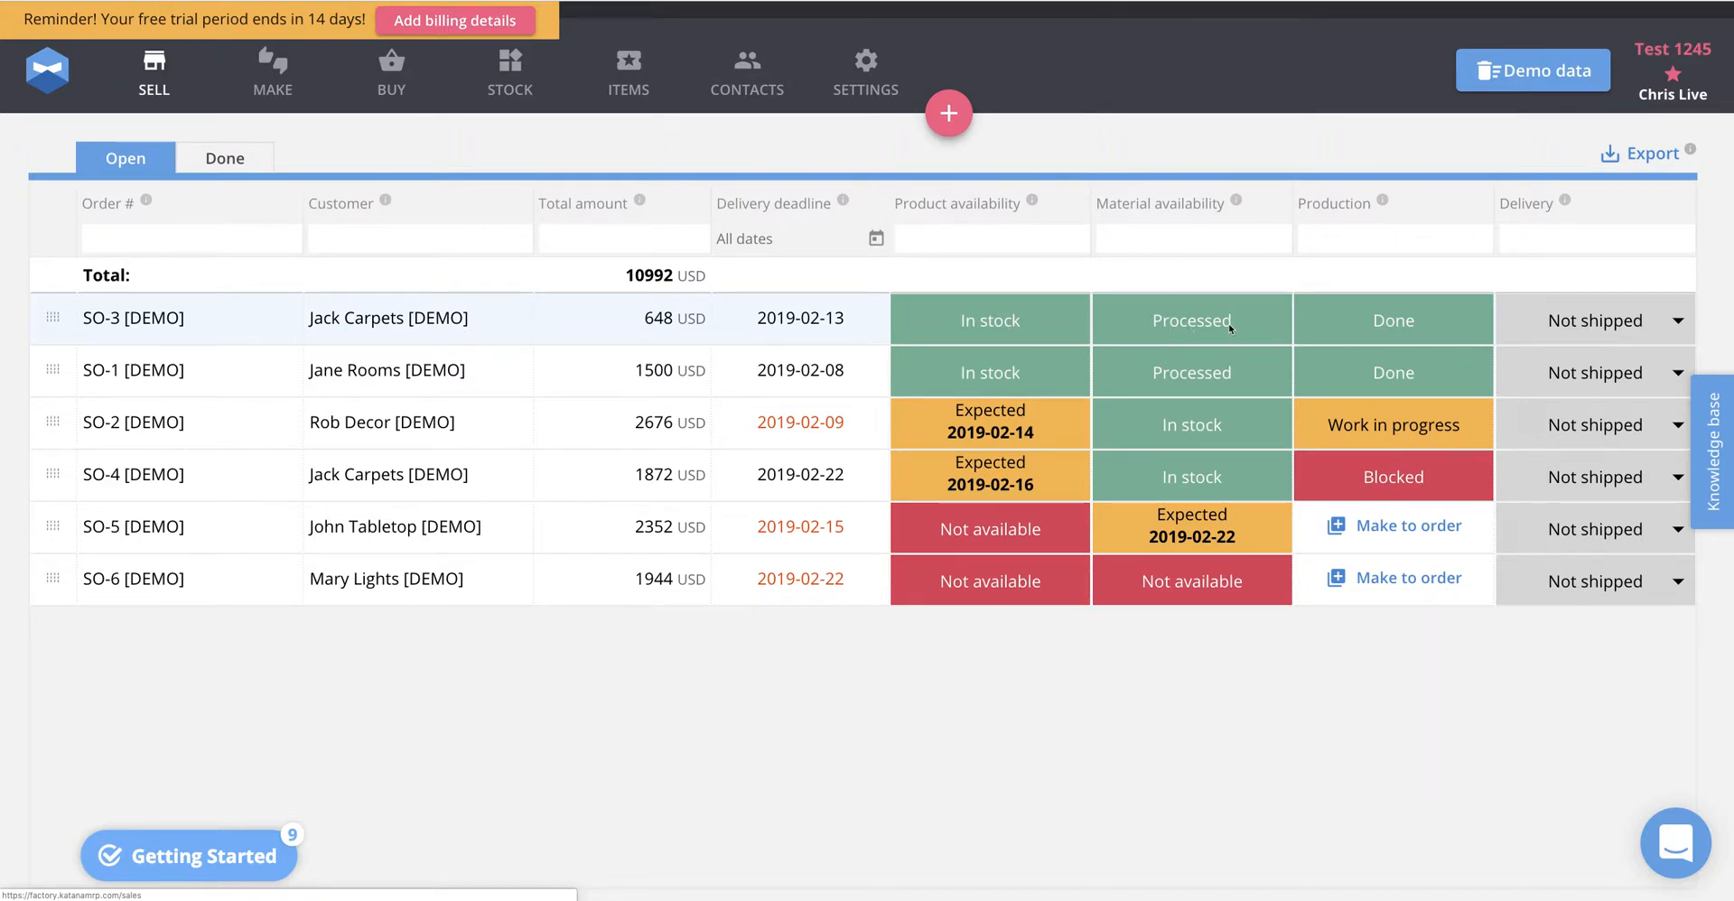
{"action": "left_click", "coordinate": [1594, 320]}
{"action": "left_click", "coordinate": [1587, 360]}
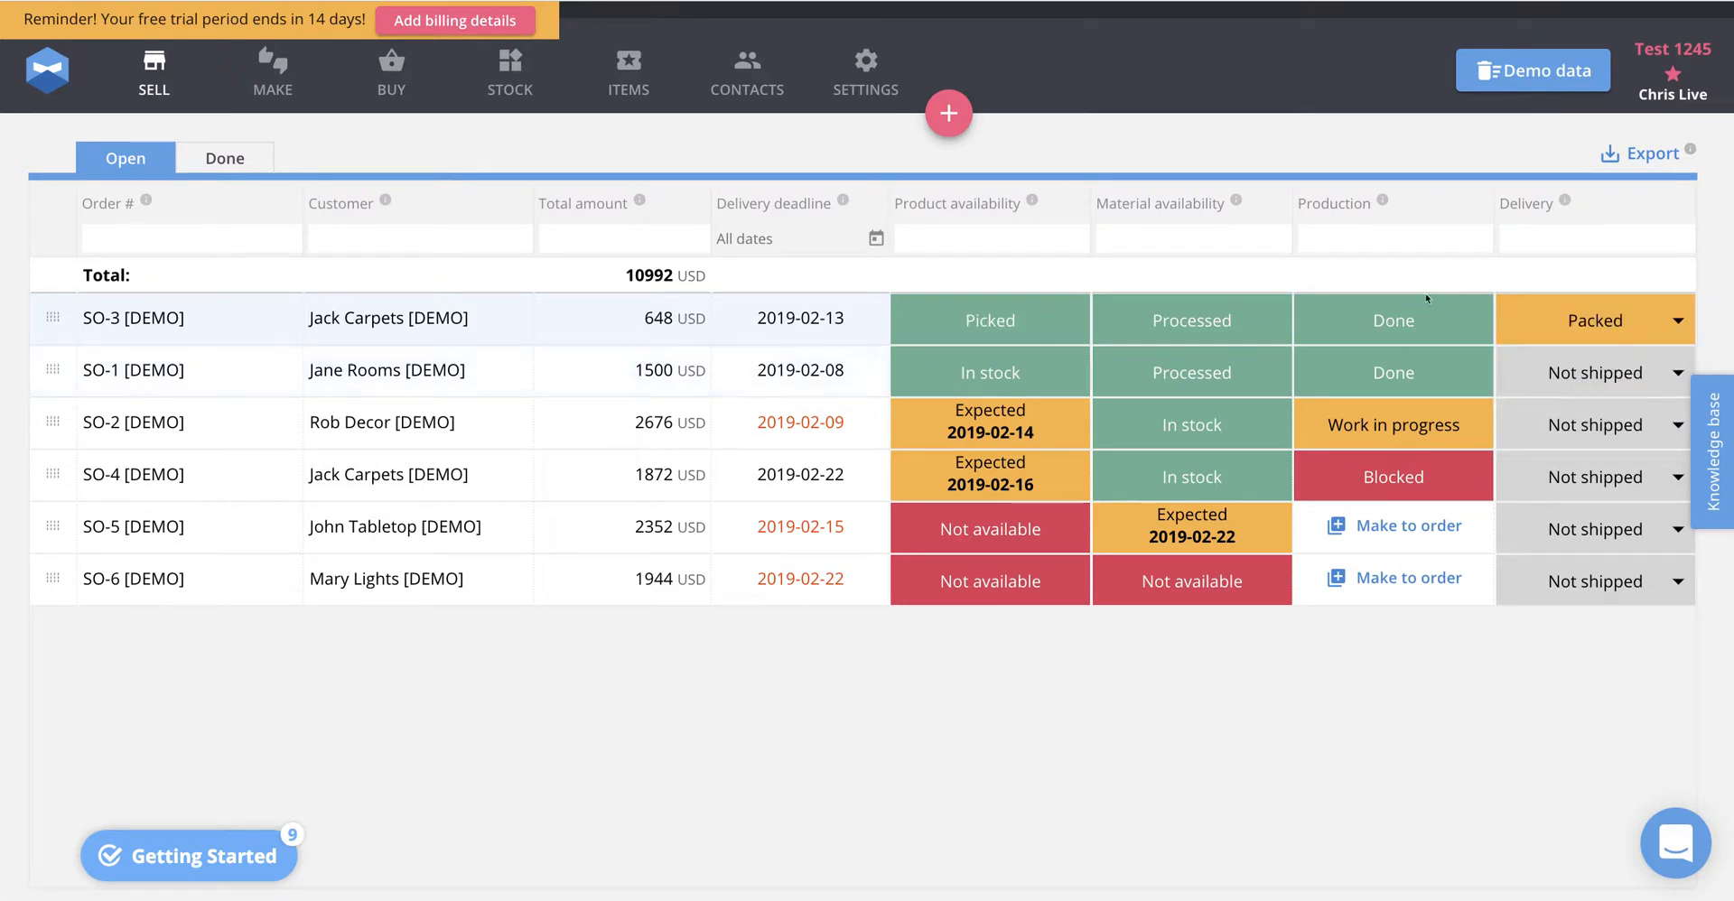
{"action": "left_click", "coordinate": [1595, 320]}
{"action": "left_click", "coordinate": [1567, 365]}
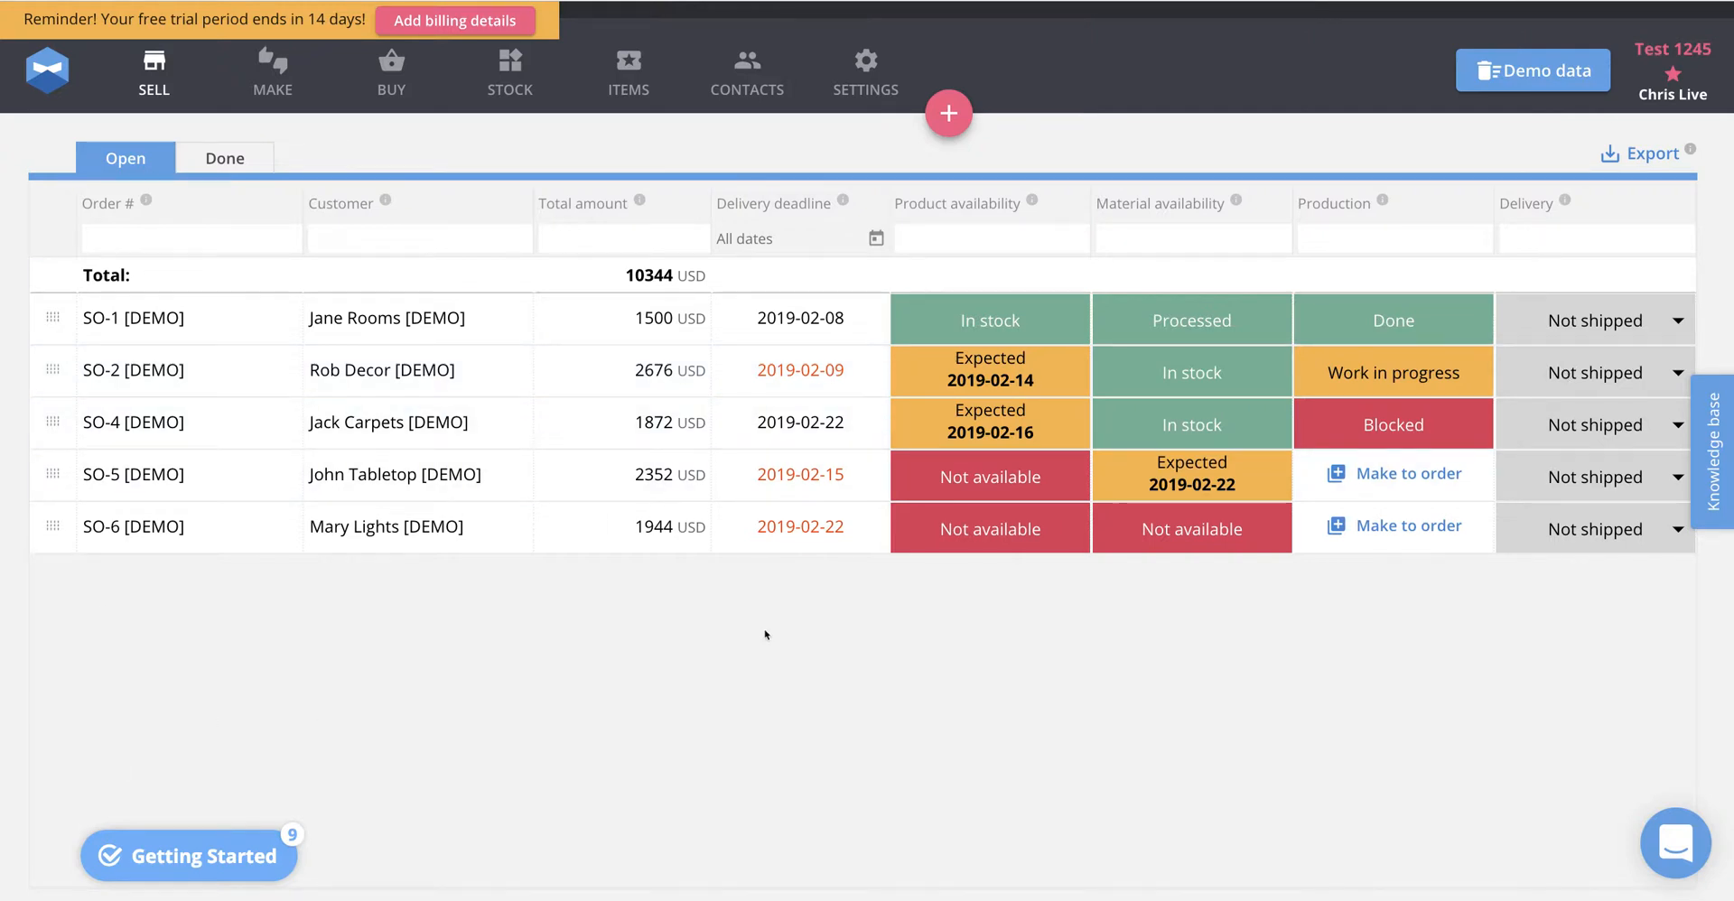
Make the last open sales order, due 2019-02-22, to order and move it to the first position in the list
{"action": "left_click", "coordinate": [1401, 533]}
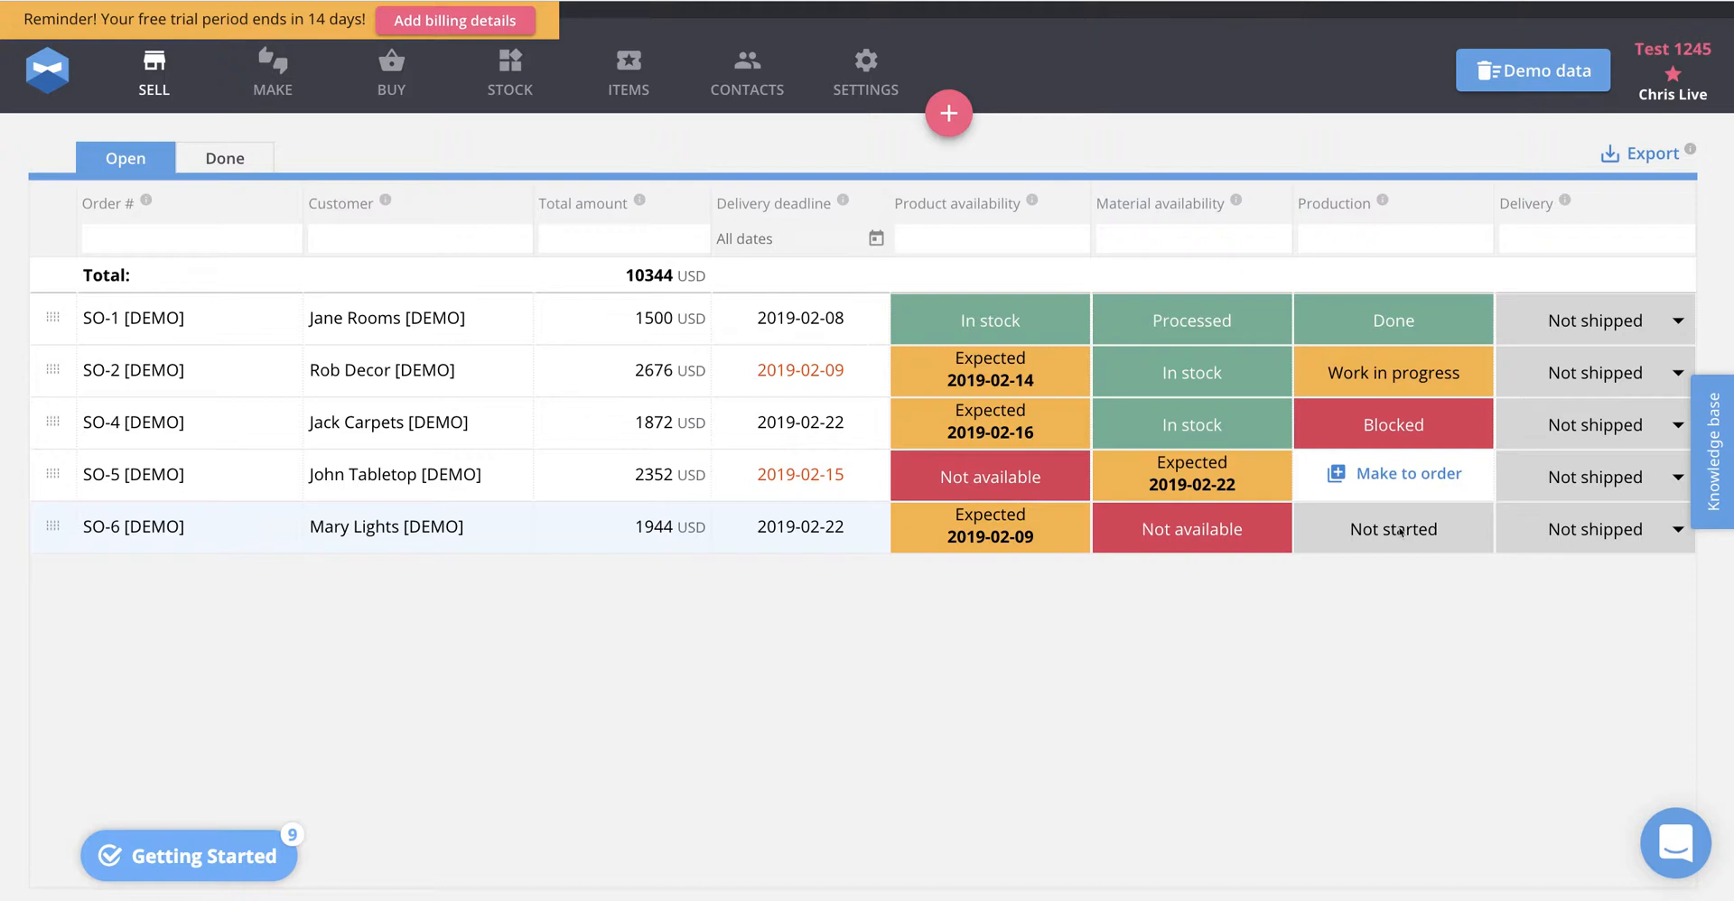
{"action": "left_click_drag", "start_coordinate": [52, 528], "coordinate": [64, 307]}
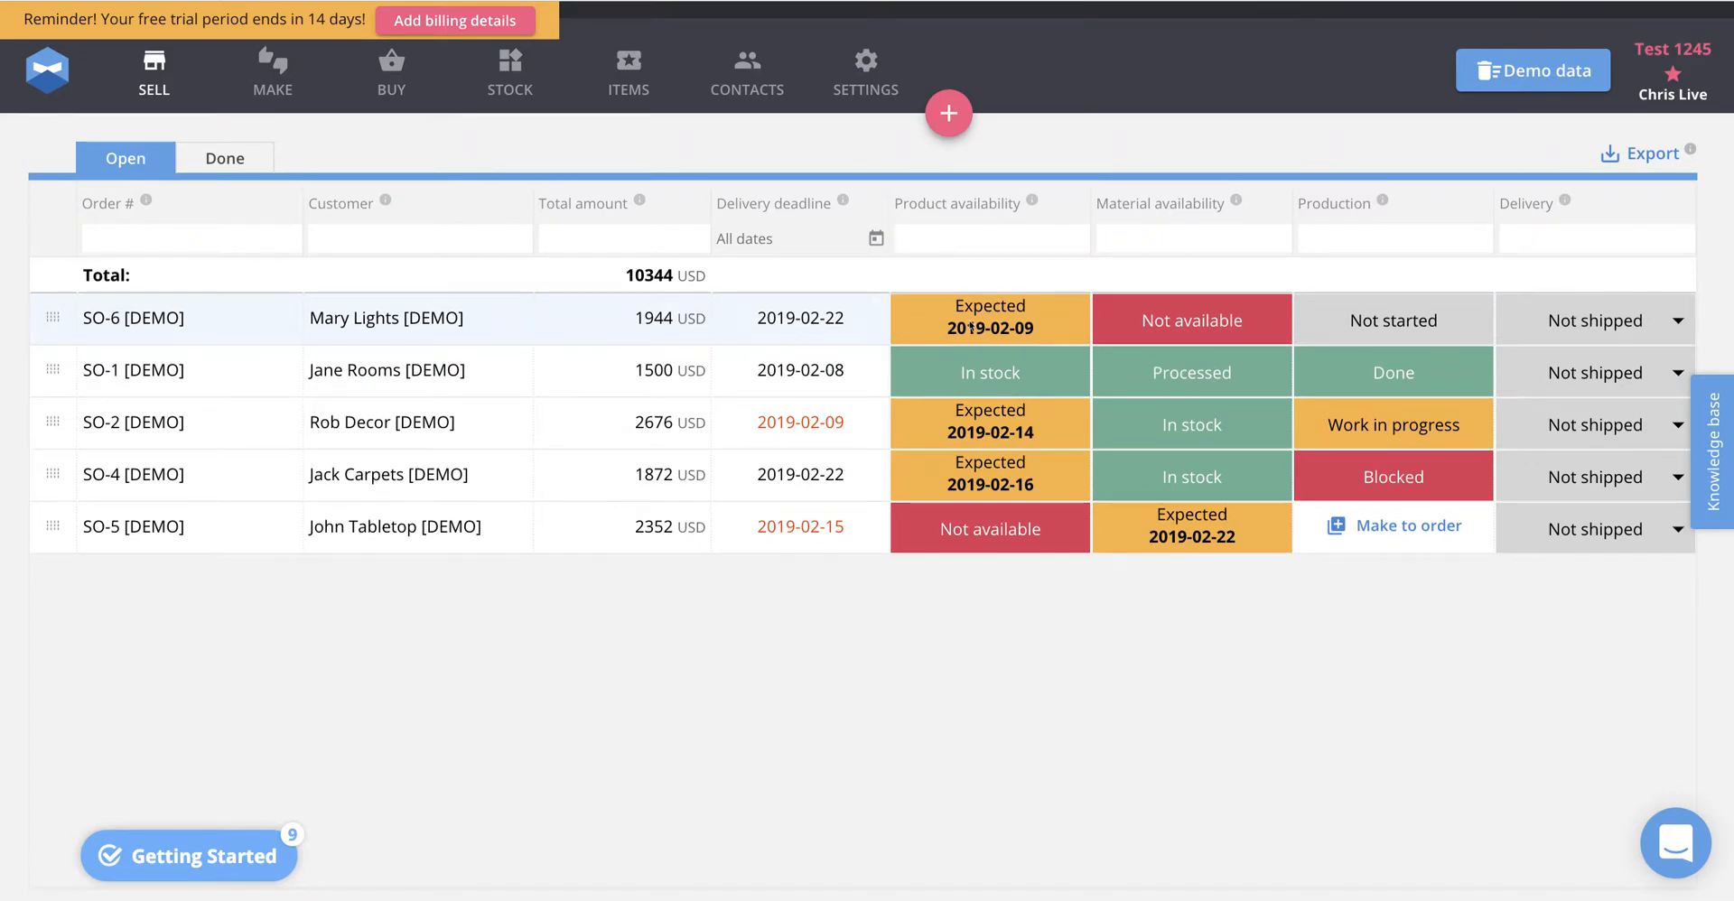
For the cognac Coffee table [DEMO] manufacturing order, purchase 4.5 l of cognac paint from Paint Supplier [DEMO] and mark the purchase order Received
{"action": "left_click", "coordinate": [263, 86]}
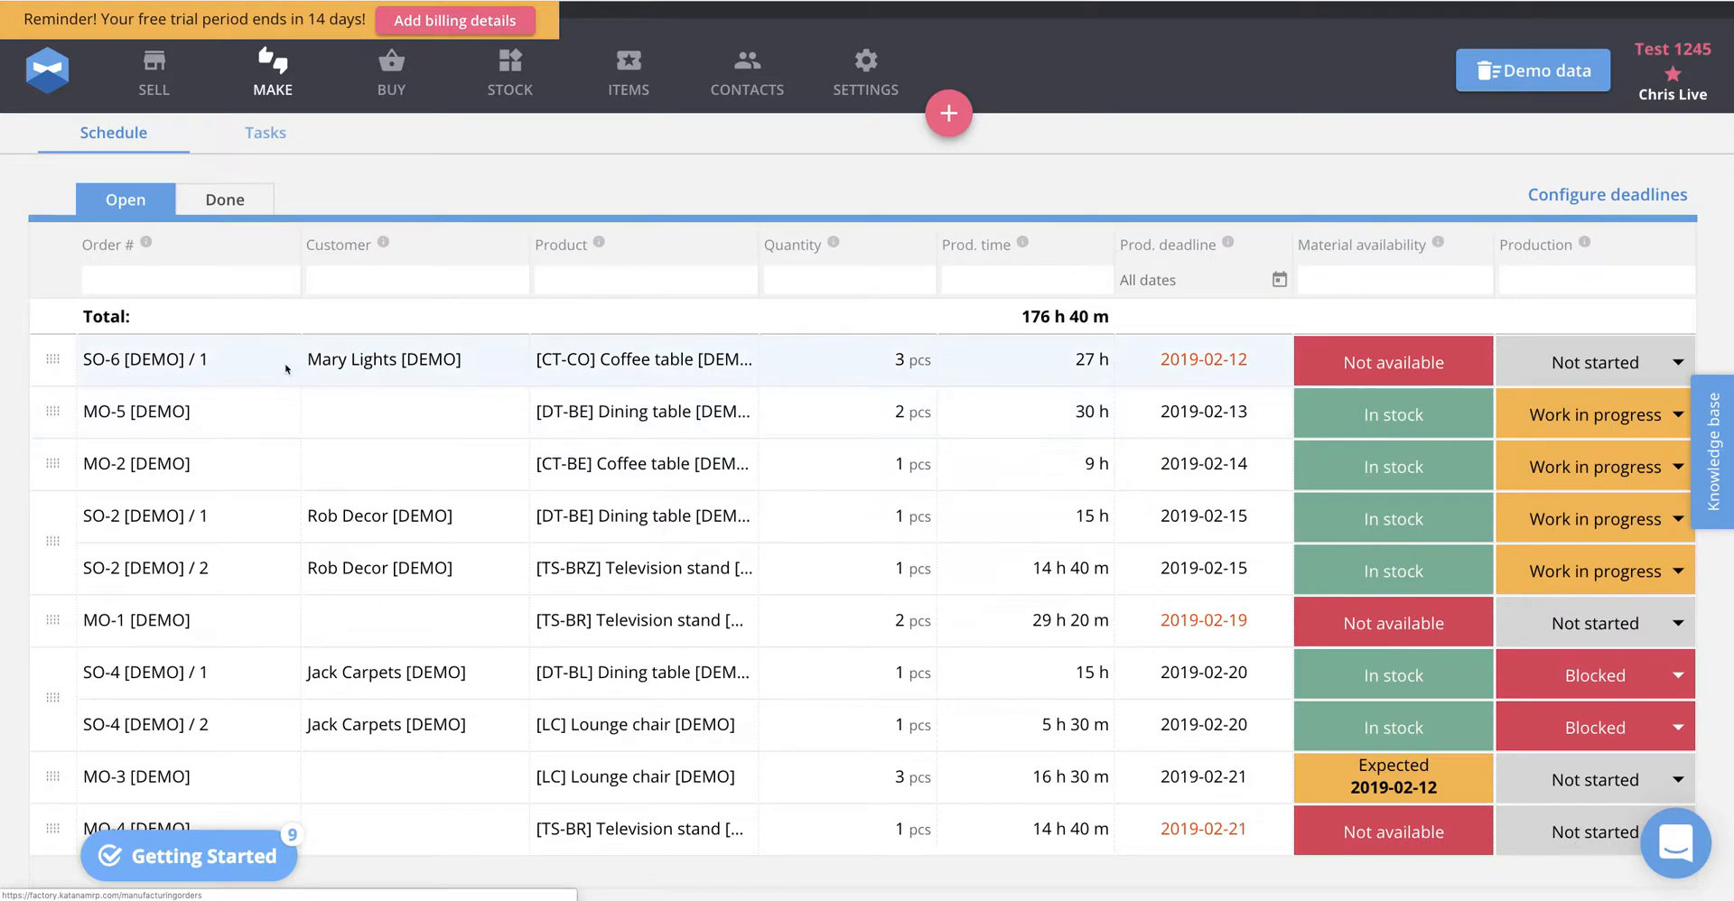
{"action": "left_click", "coordinate": [1369, 370]}
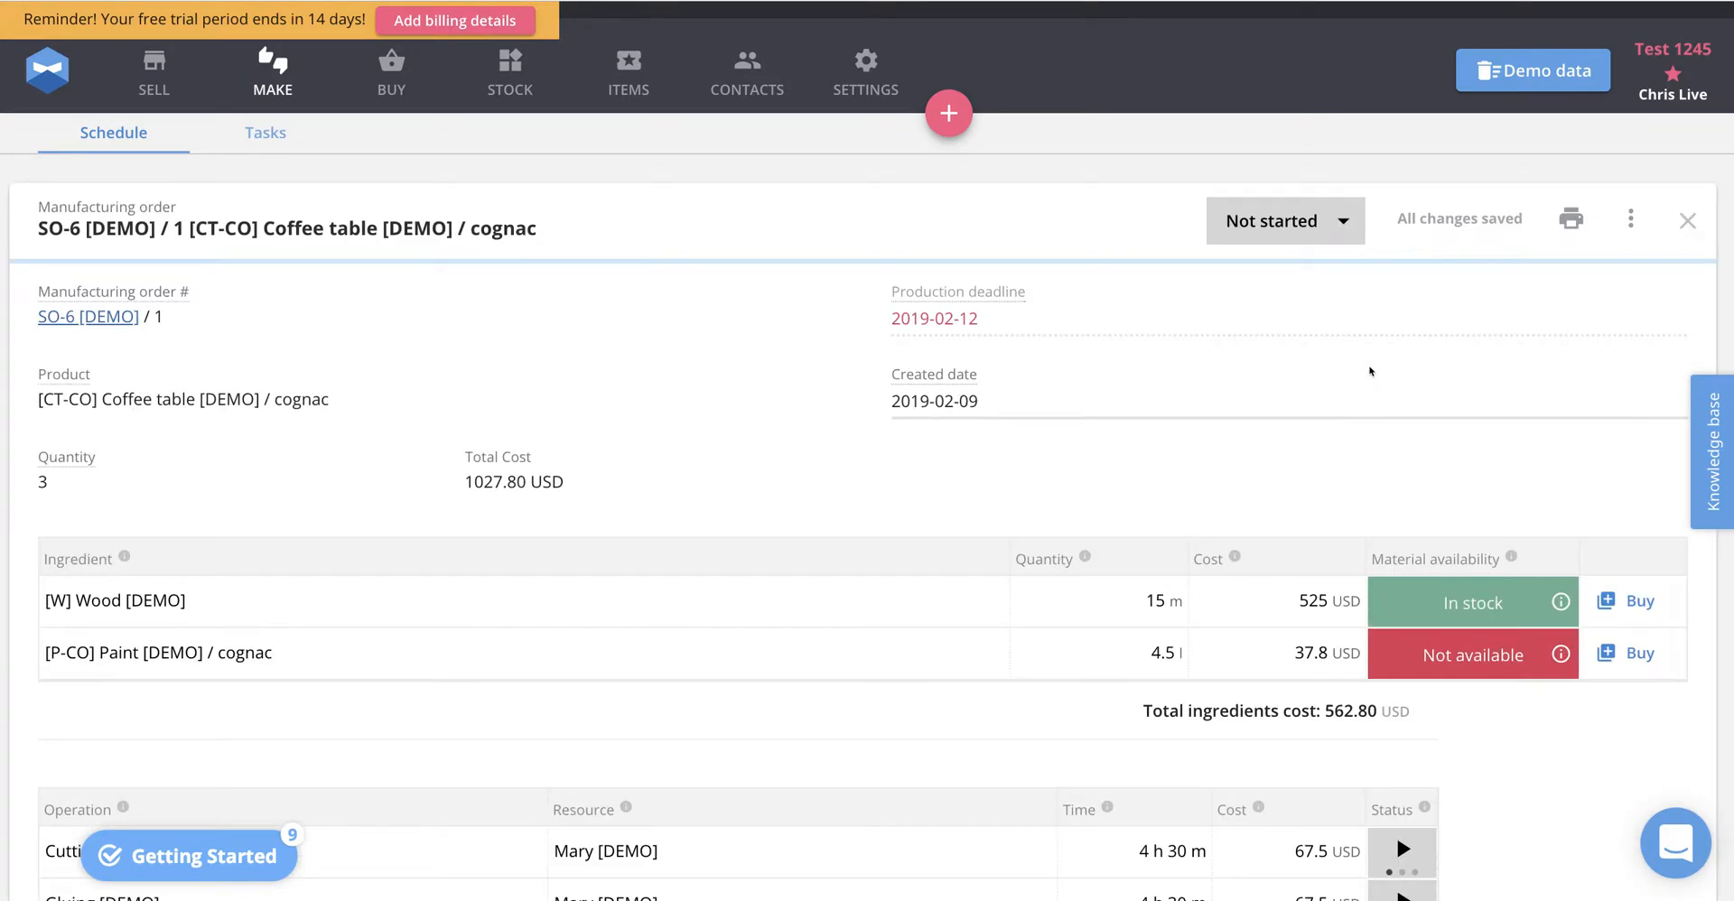
{"action": "left_click", "coordinate": [1667, 660]}
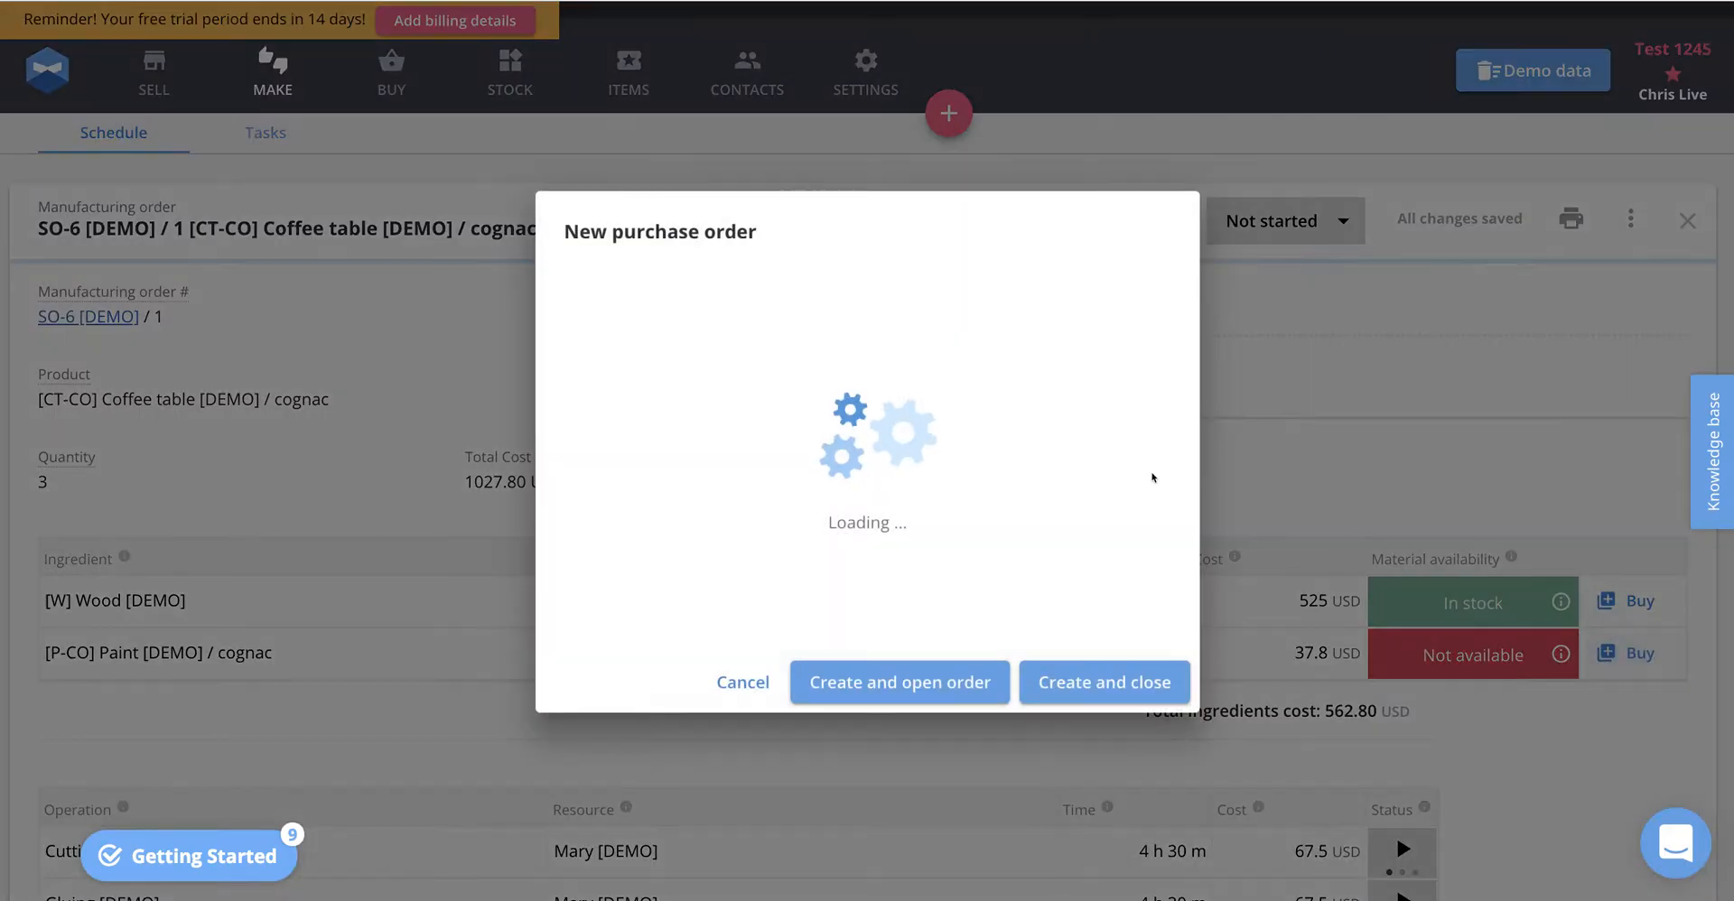
{"action": "left_click", "coordinate": [606, 506]}
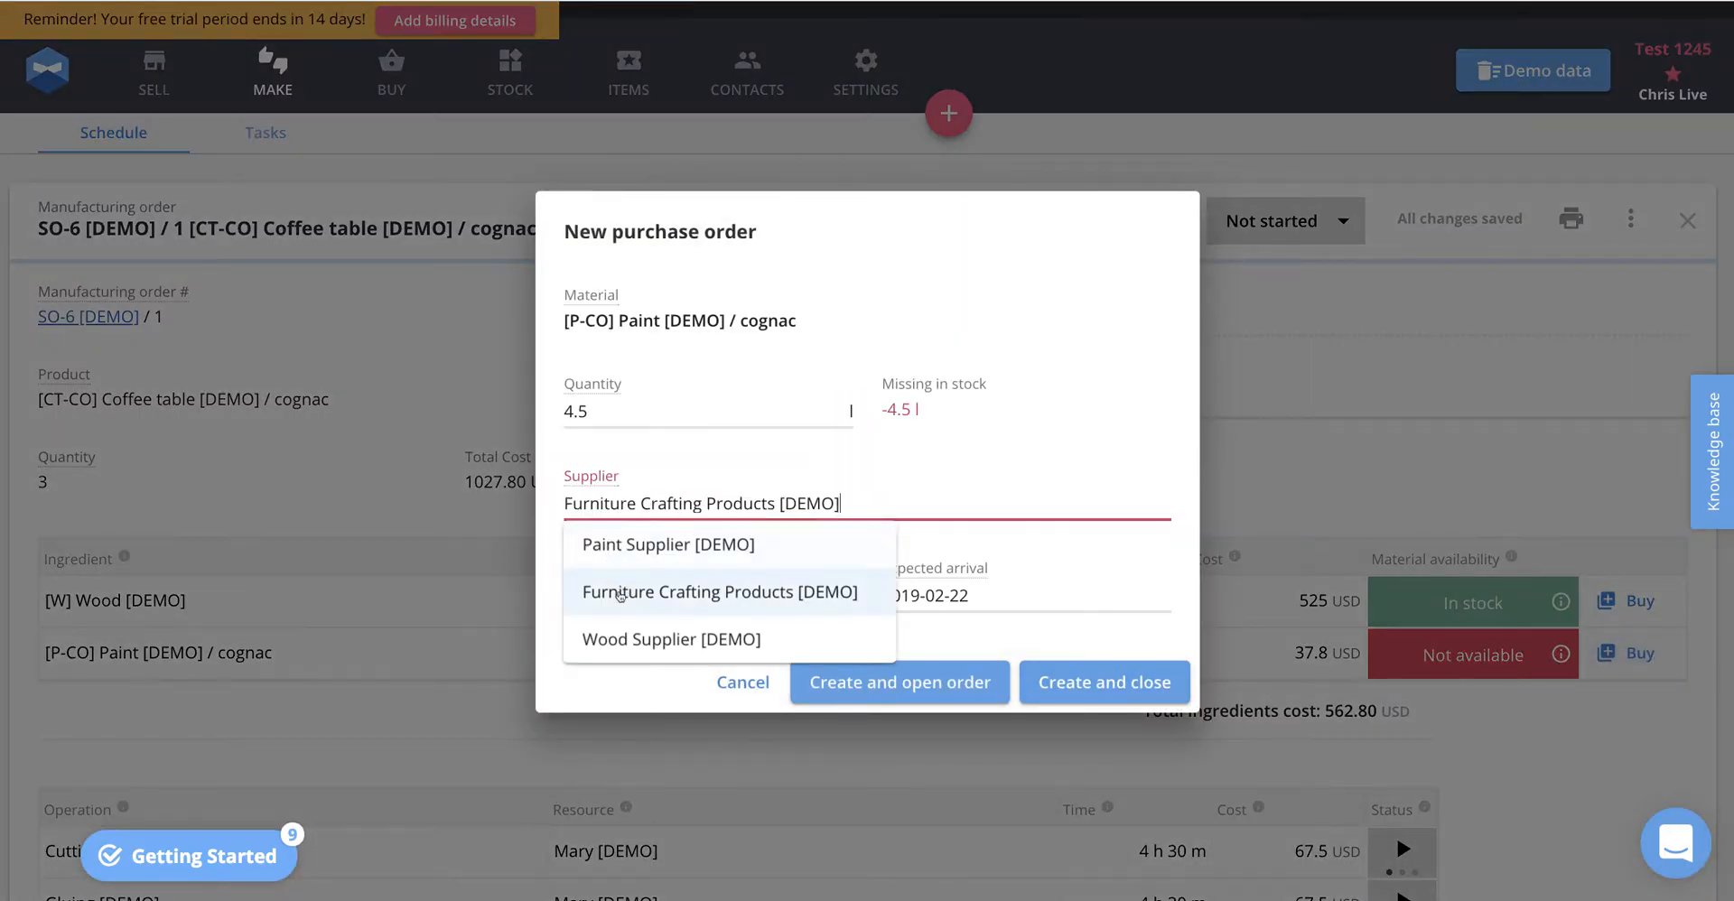
{"action": "right_click", "coordinate": [598, 546]}
{"action": "key", "text": "Escape"}
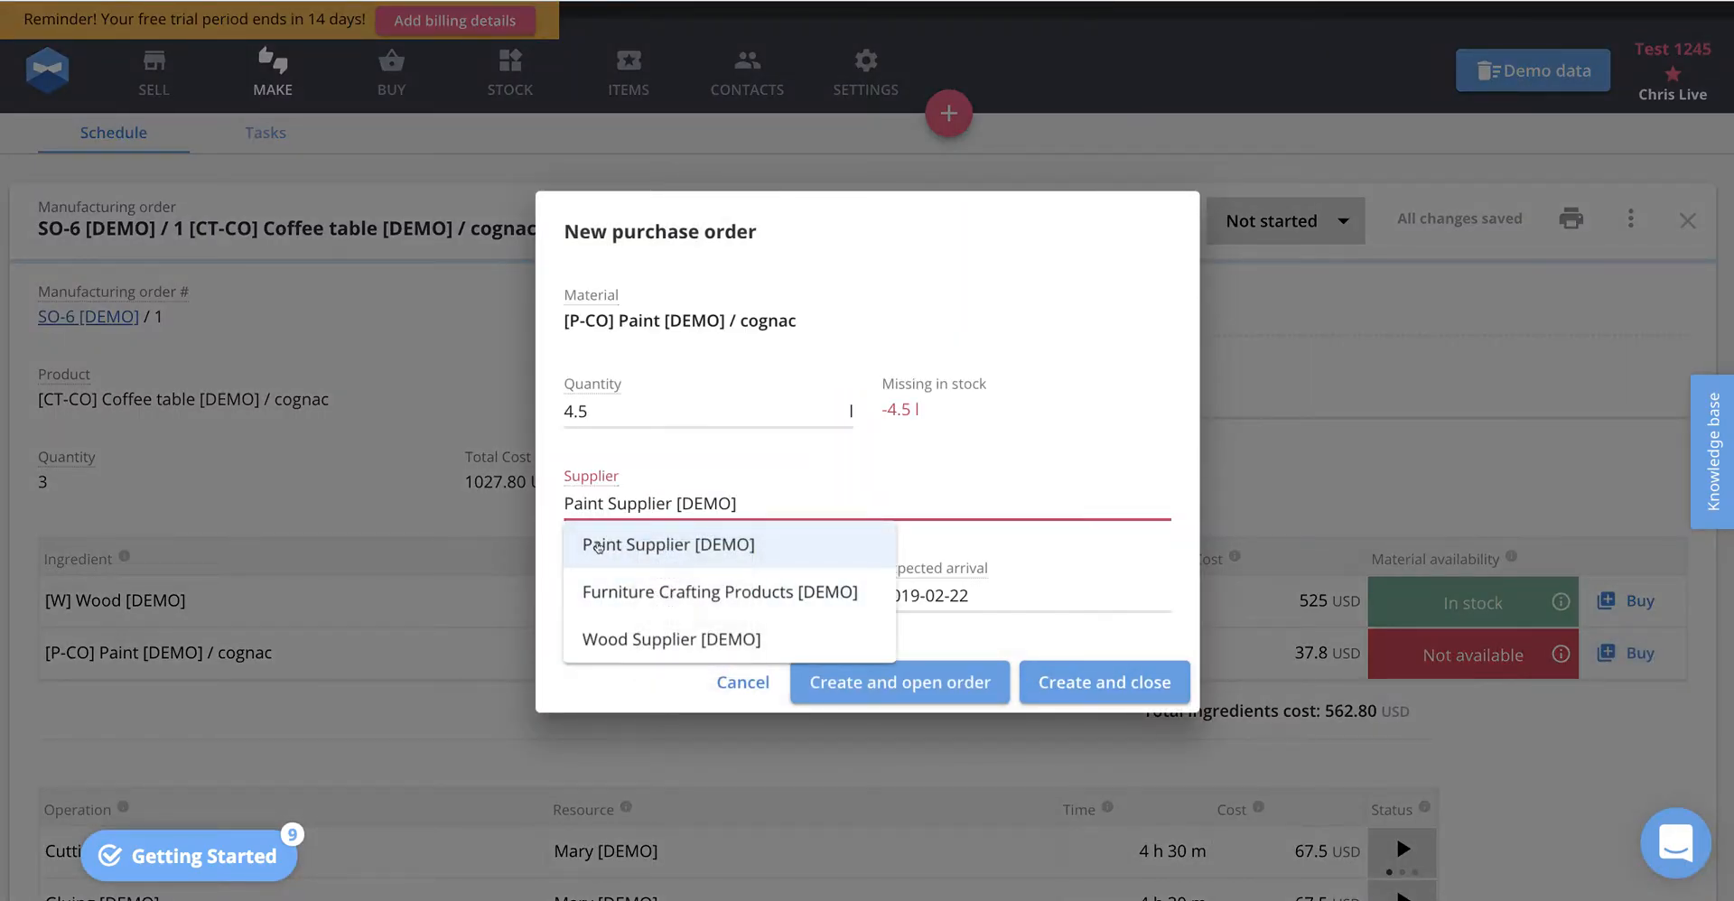
{"action": "left_click", "coordinate": [597, 547]}
{"action": "left_click", "coordinate": [840, 679]}
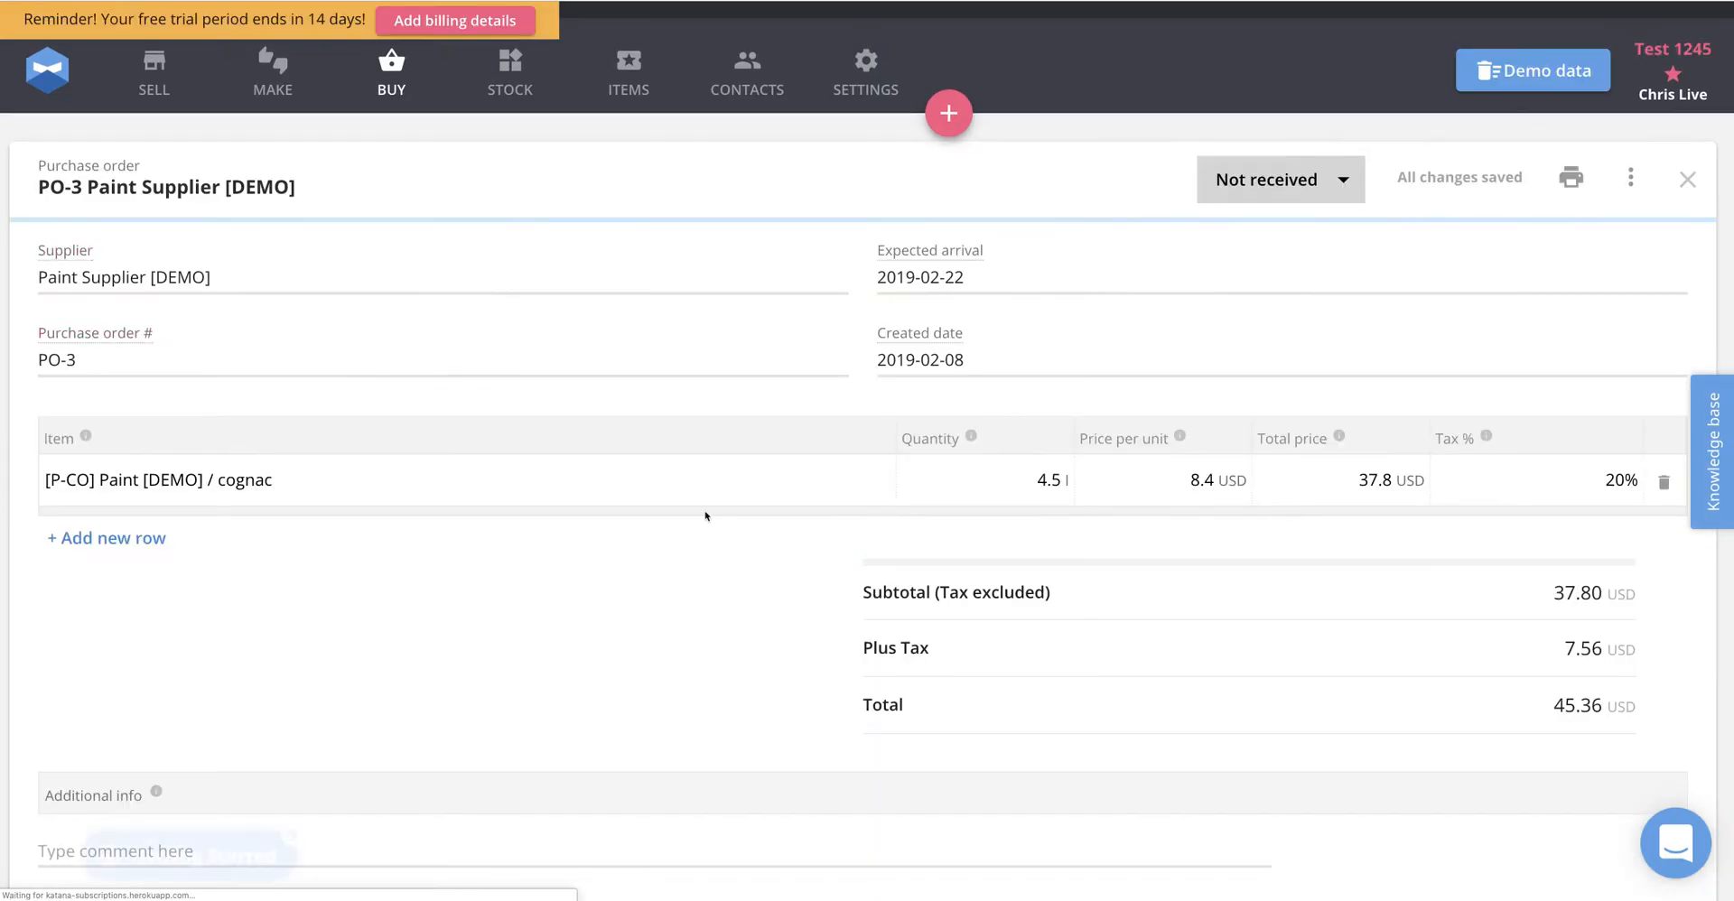
{"action": "left_click", "coordinate": [1293, 185]}
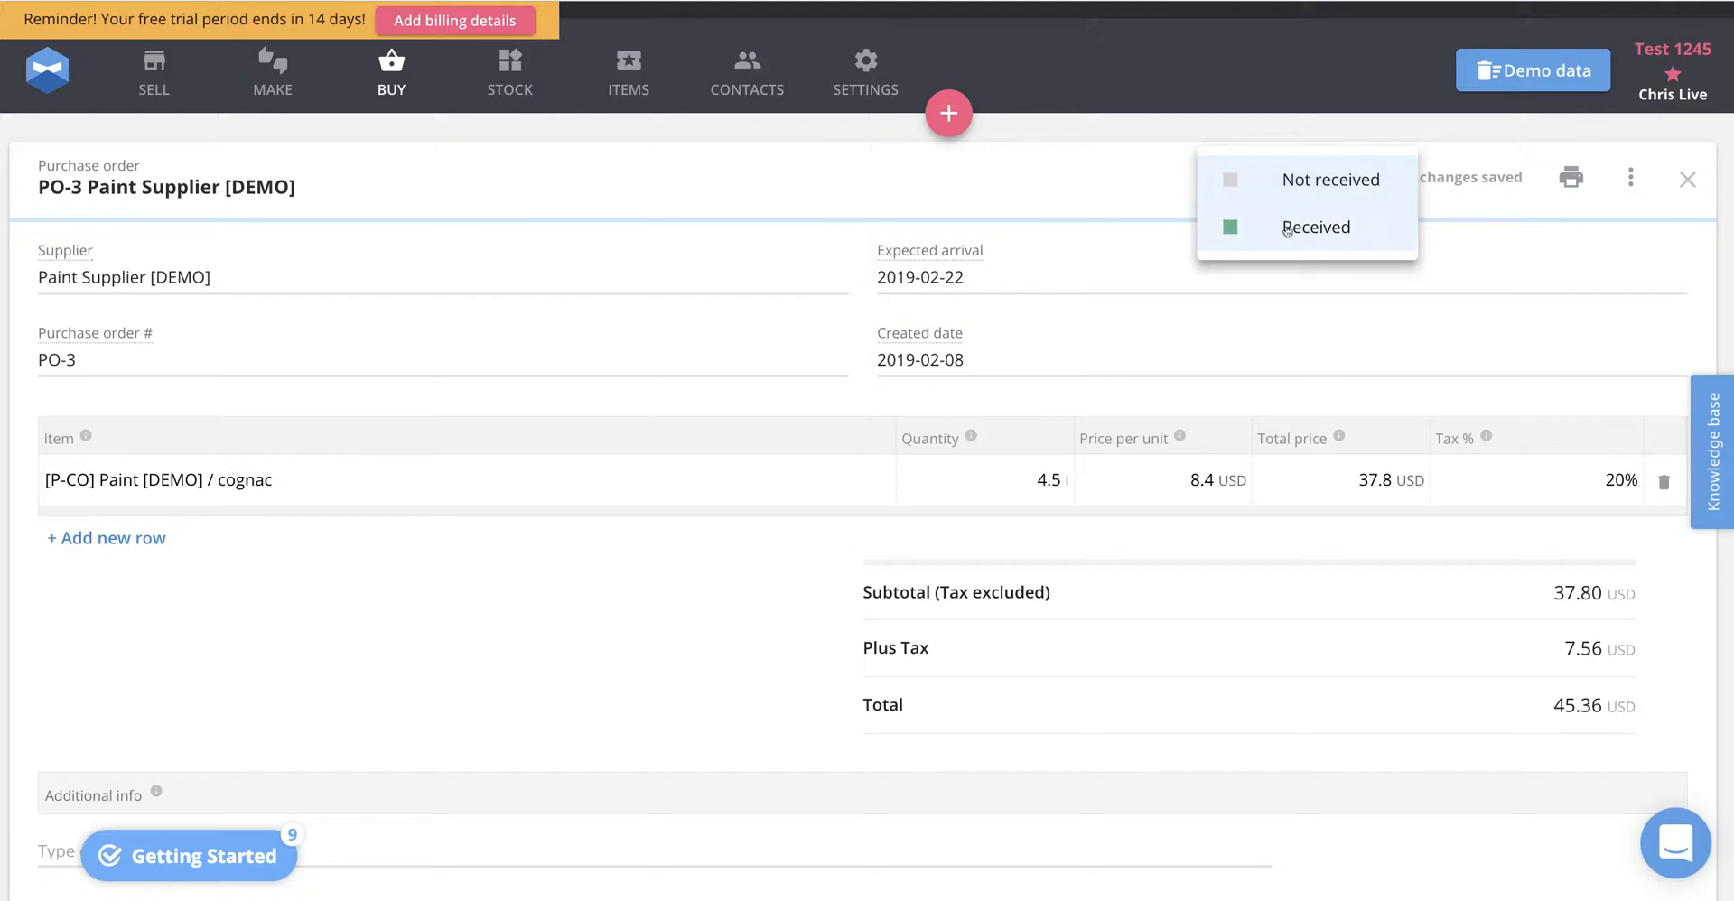
{"action": "left_click", "coordinate": [1305, 222]}
Filter the tasks by the cognac Coffee table [DEMO] order's number, then start and complete its Assembly, Cutting and Gluing tasks
{"action": "left_click", "coordinate": [299, 74]}
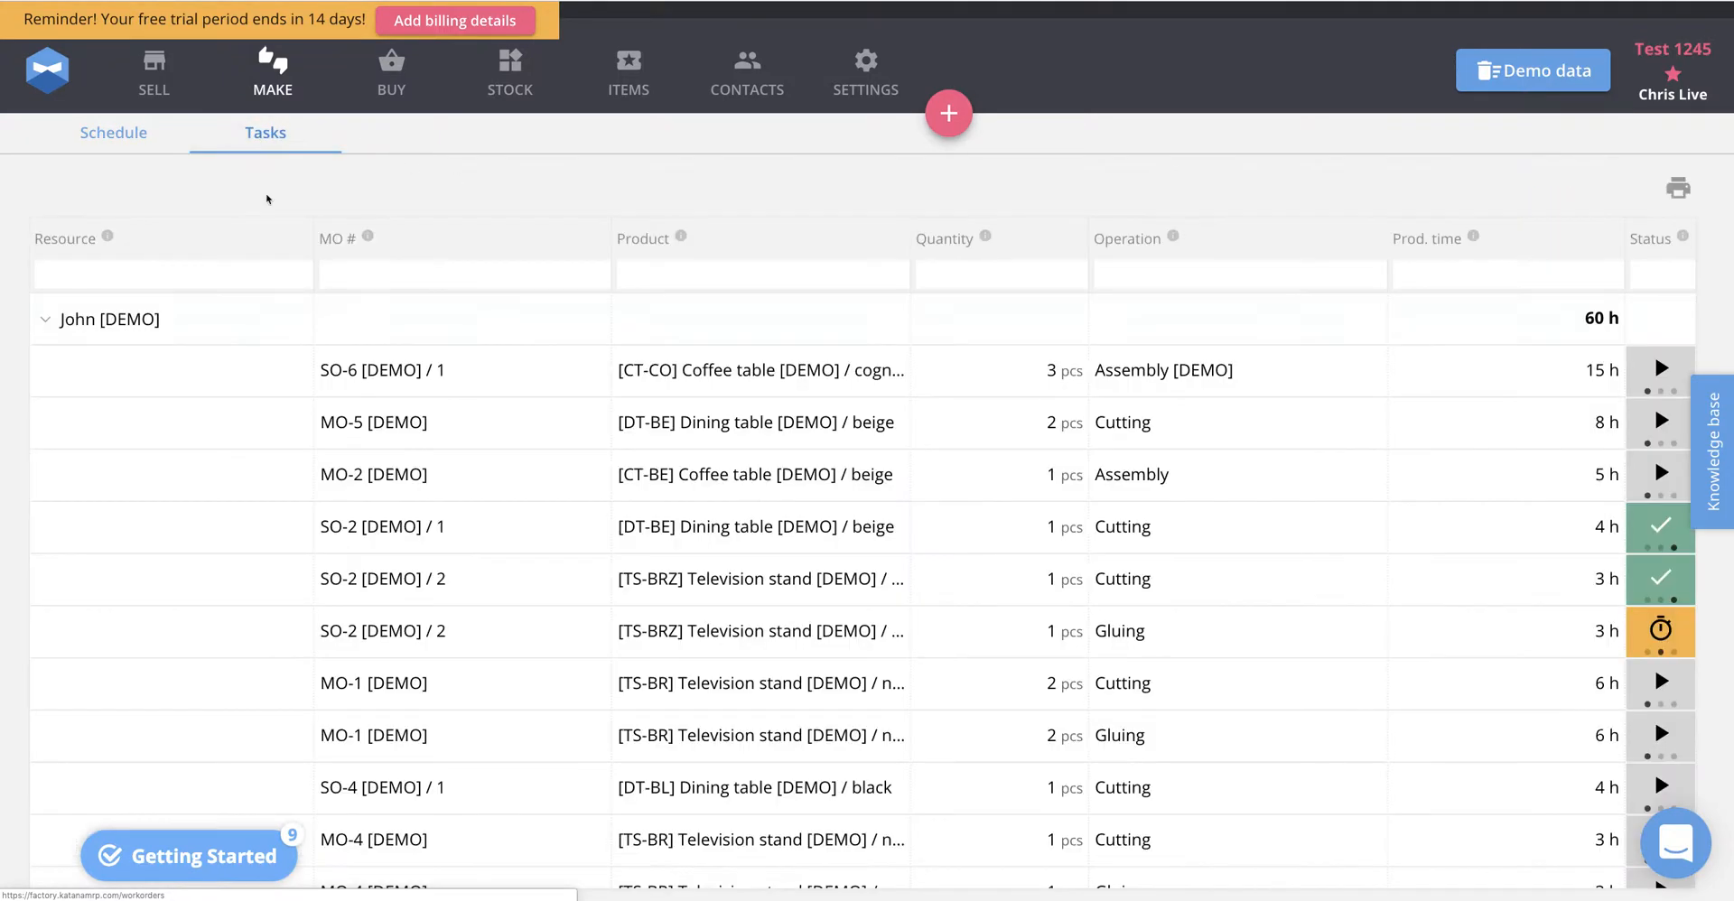
{"action": "left_click", "coordinate": [424, 284]}
{"action": "type", "text": "so-6"}
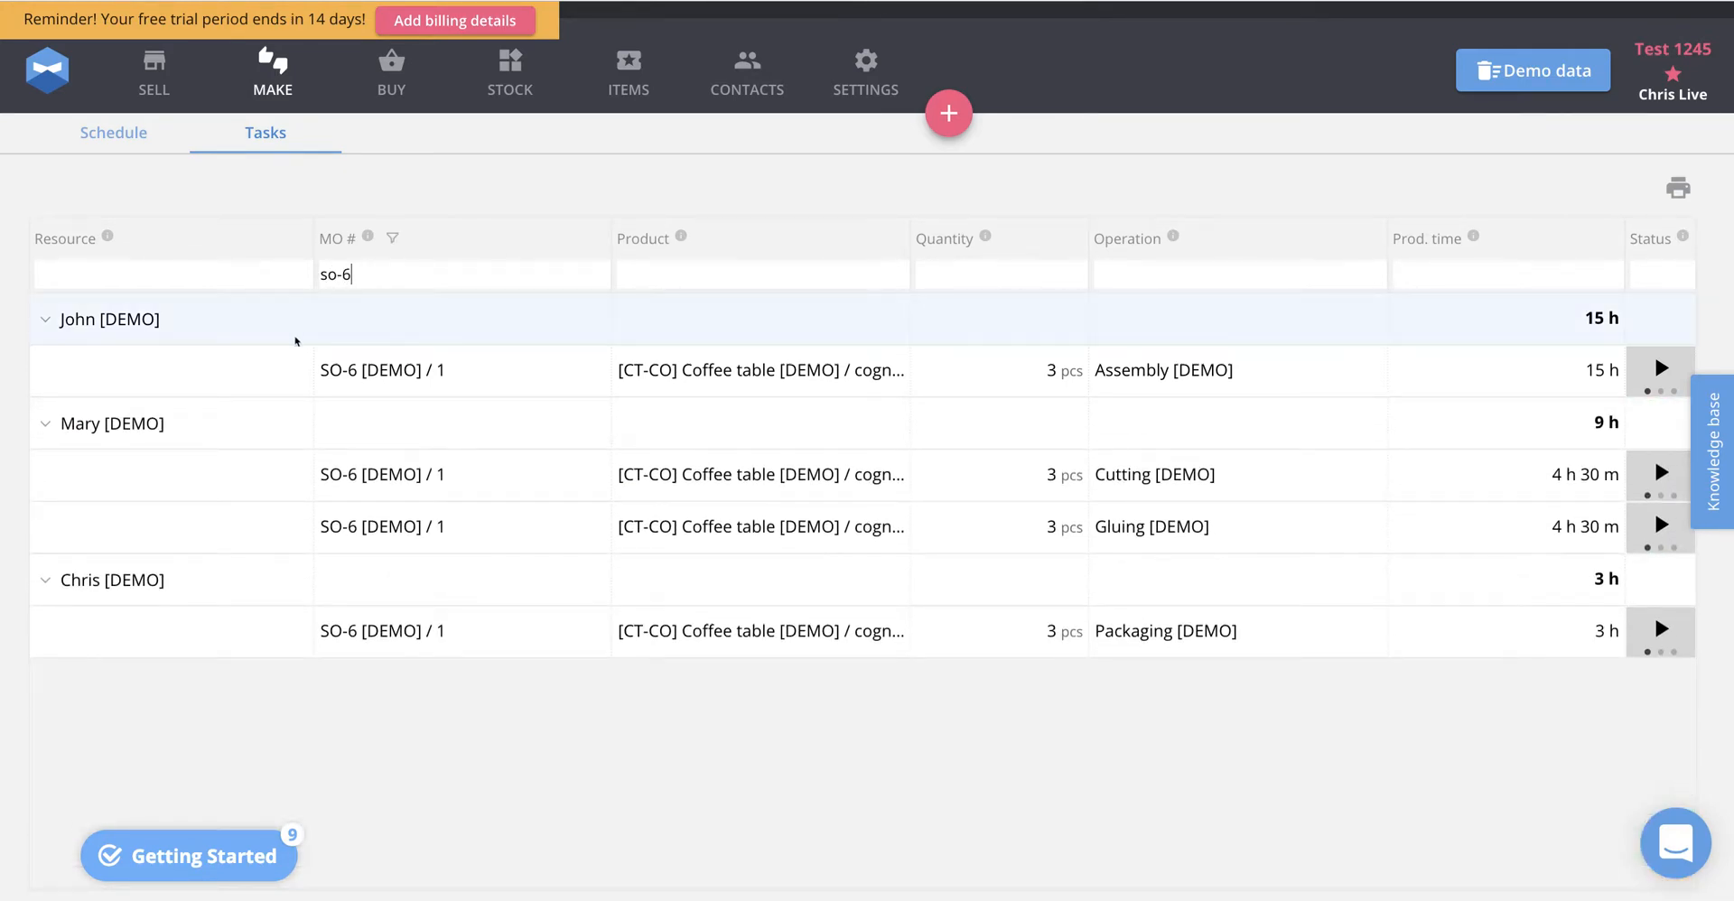
{"action": "left_click", "coordinate": [1661, 368]}
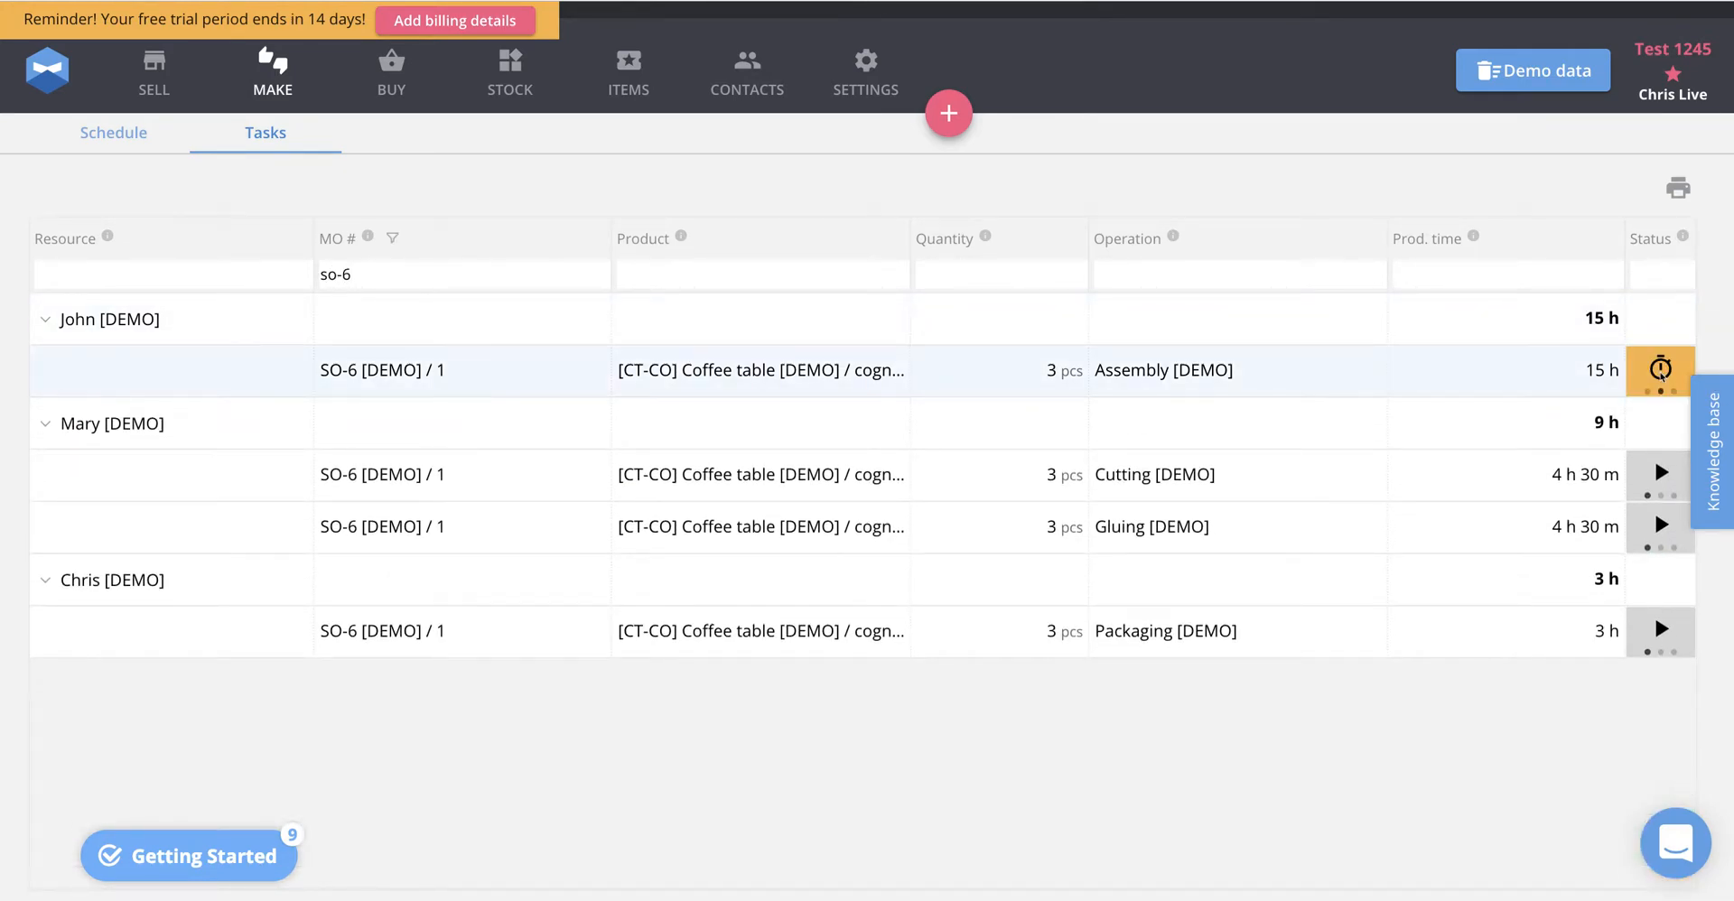
{"action": "left_click", "coordinate": [1655, 473]}
{"action": "left_click", "coordinate": [1660, 526]}
{"action": "left_click", "coordinate": [1660, 369]}
{"action": "left_click", "coordinate": [1657, 473]}
{"action": "left_click", "coordinate": [1659, 525]}
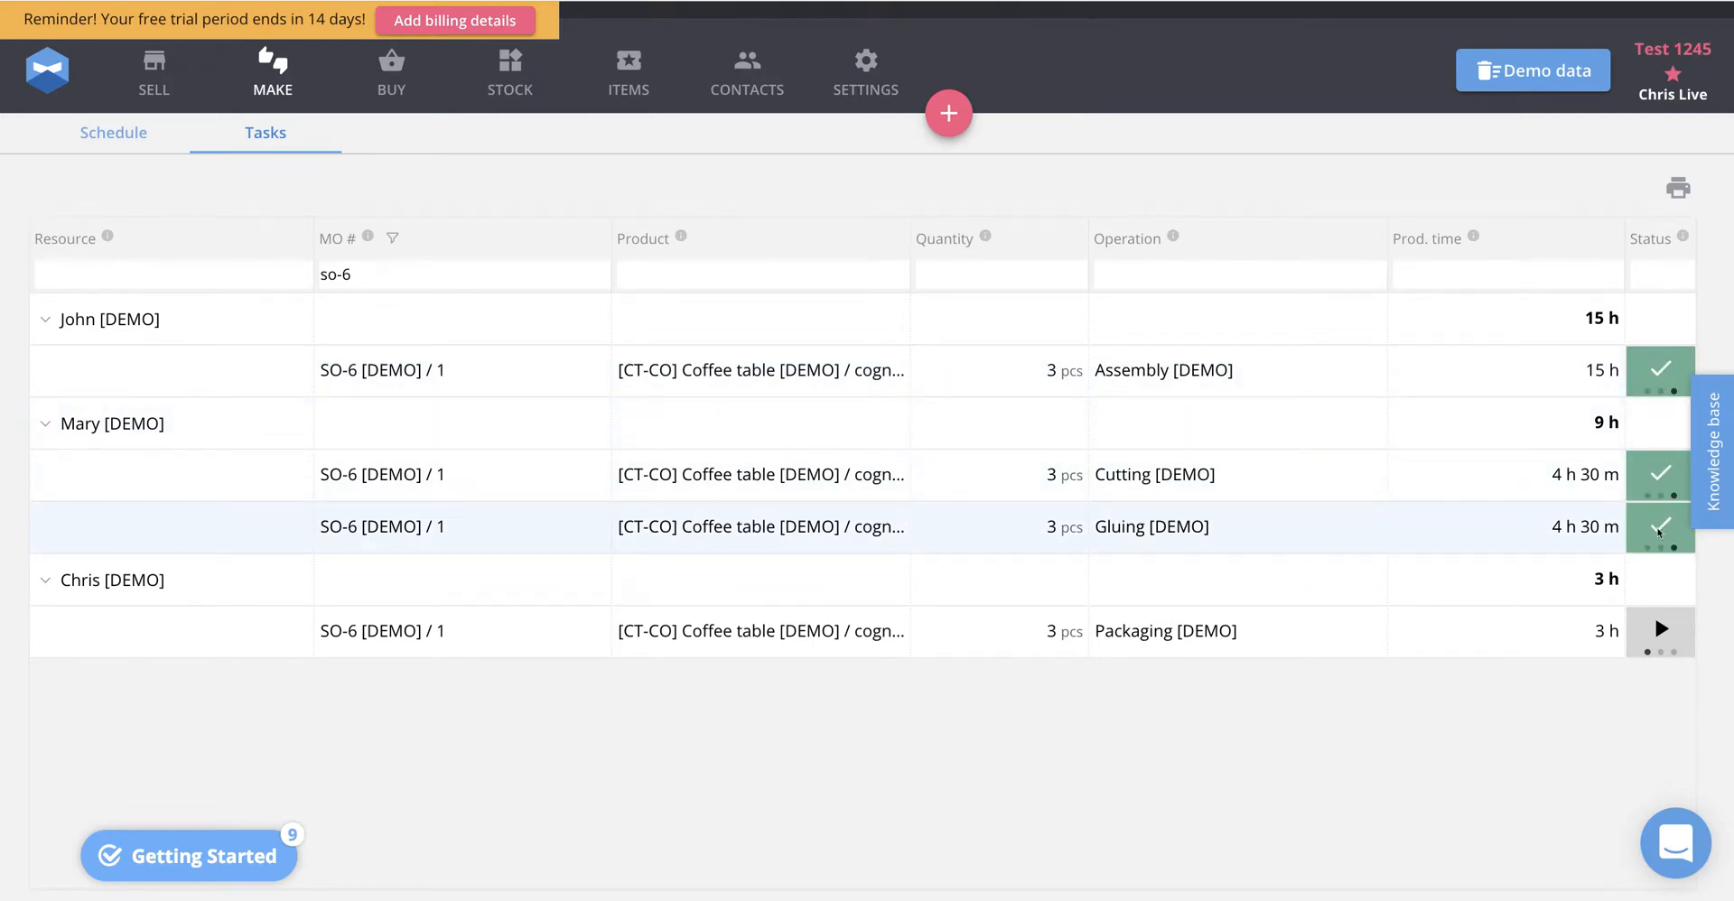
Start the cognac Coffee table [DEMO] order's Packaging task and complete it from within the manufacturing order
{"action": "left_click", "coordinate": [1631, 643]}
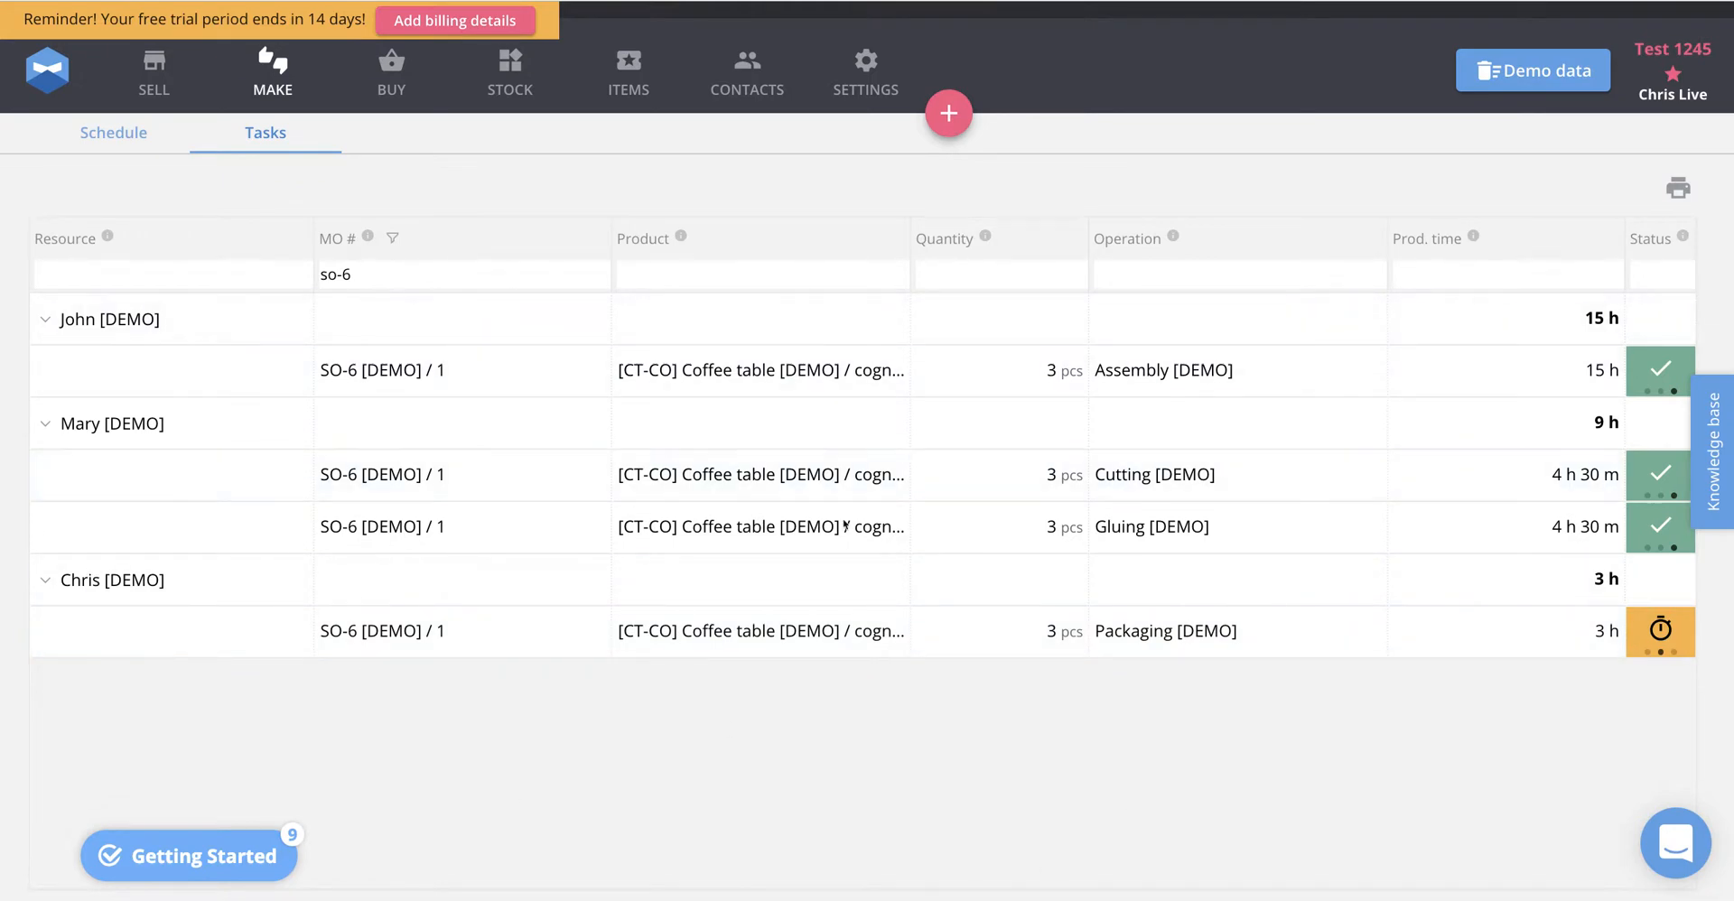
{"action": "left_click", "coordinate": [273, 73]}
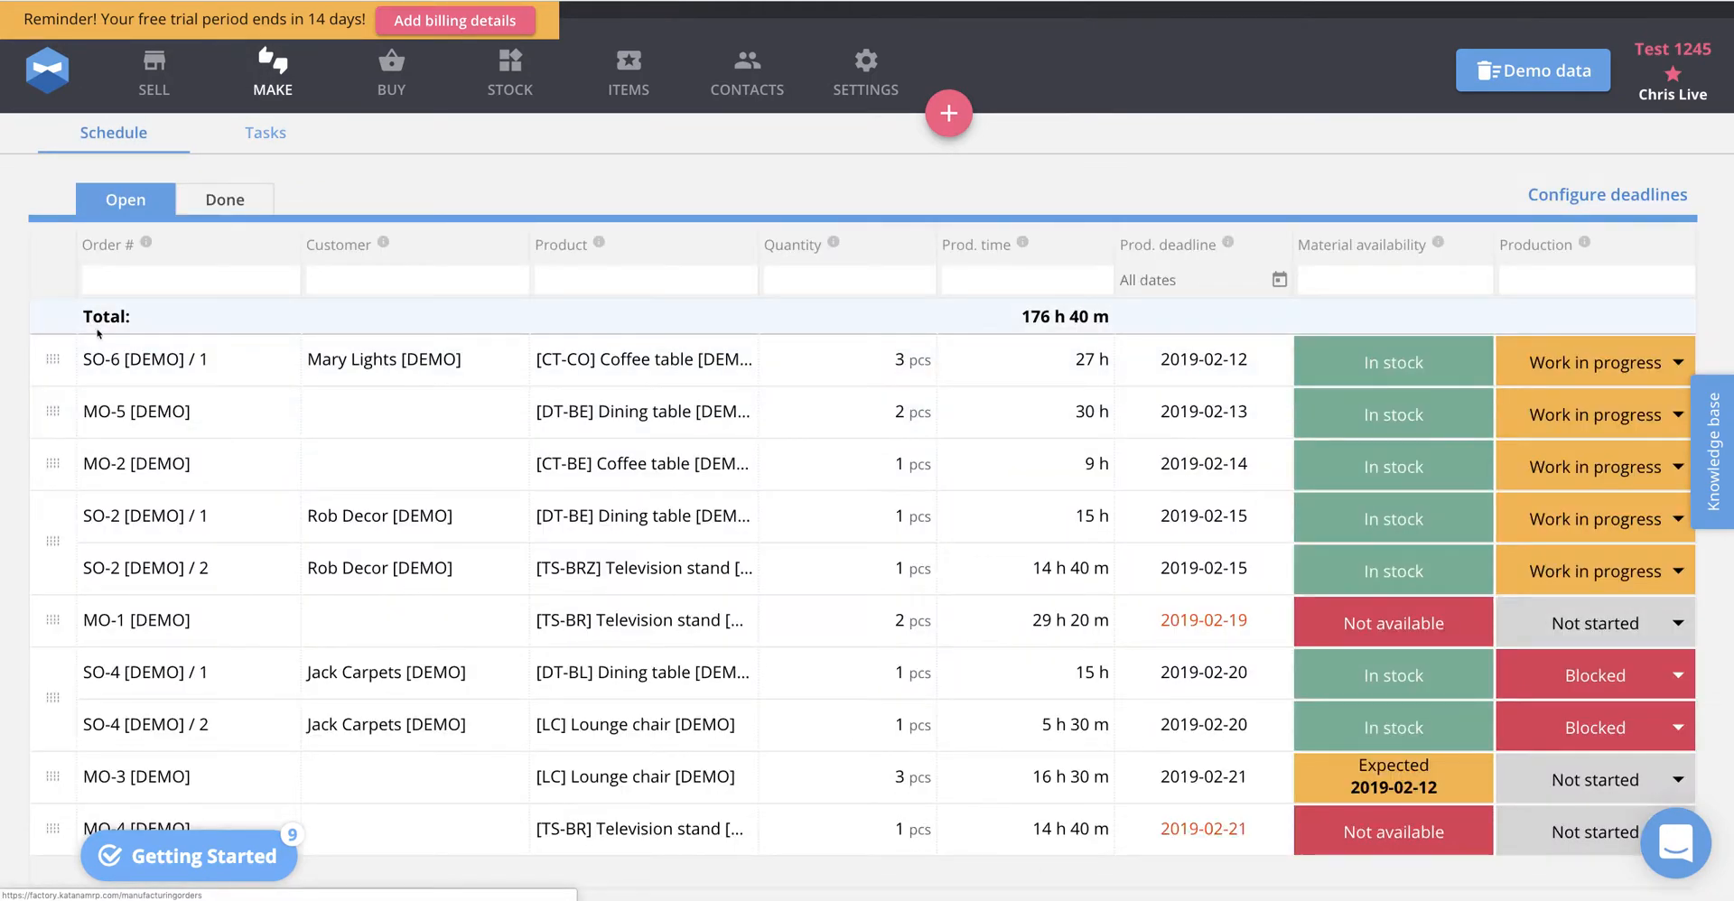
{"action": "left_click", "coordinate": [397, 374]}
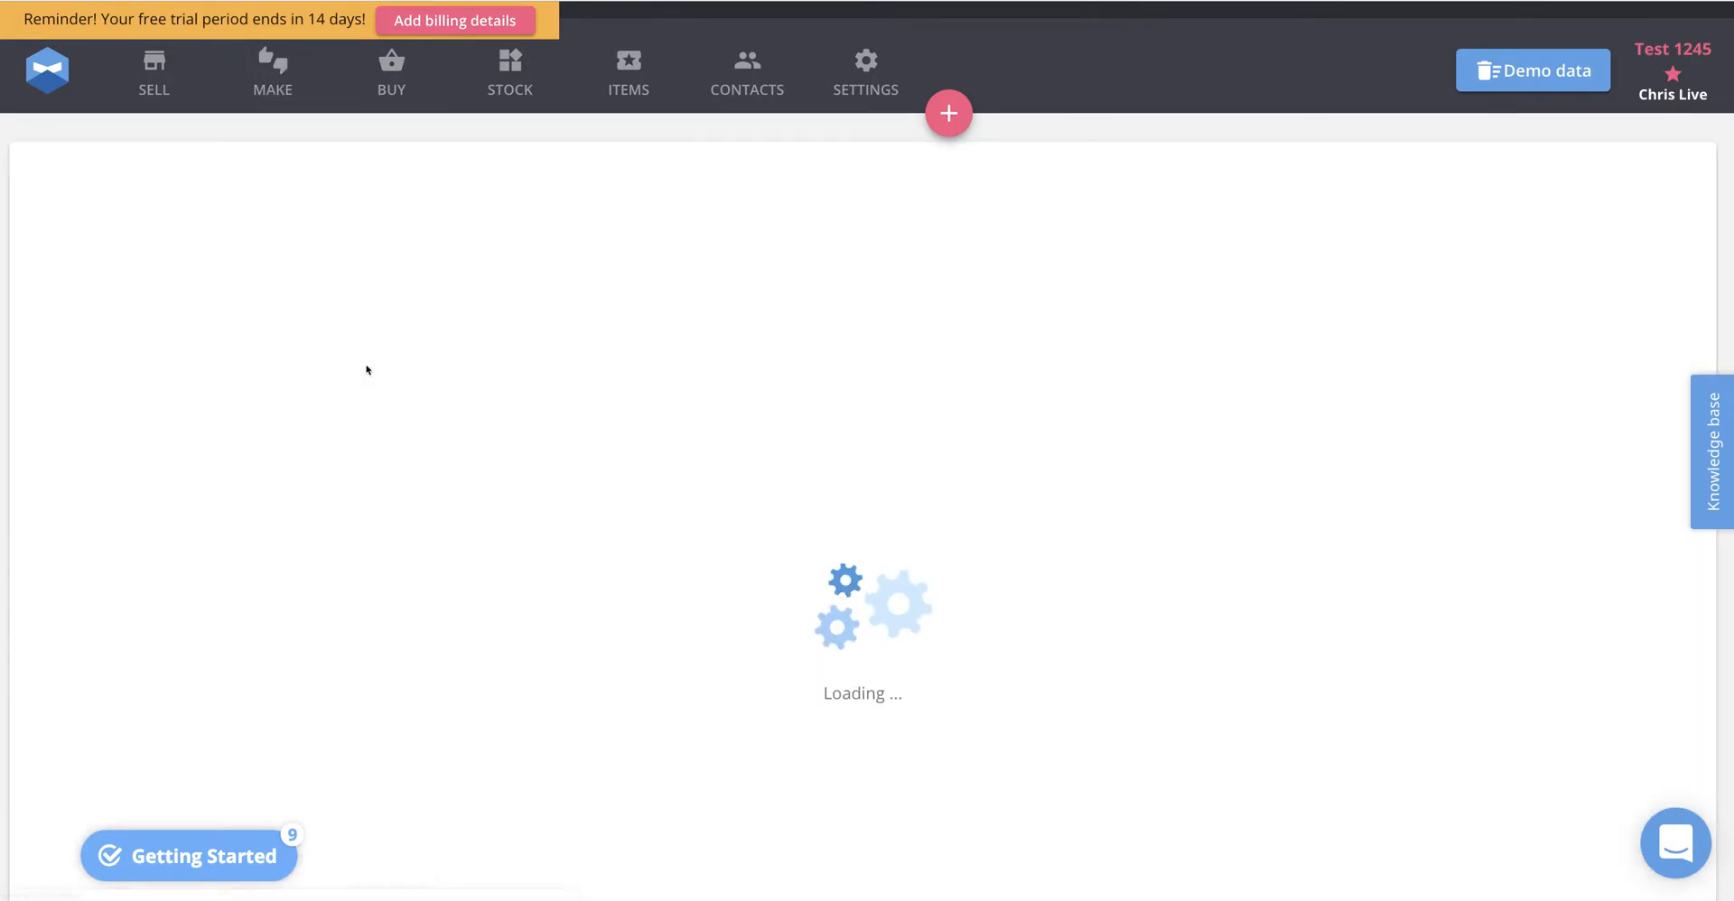
{"action": "scroll", "coordinate": [1351, 366], "scroll_direction": "down", "scroll_amount": 5}
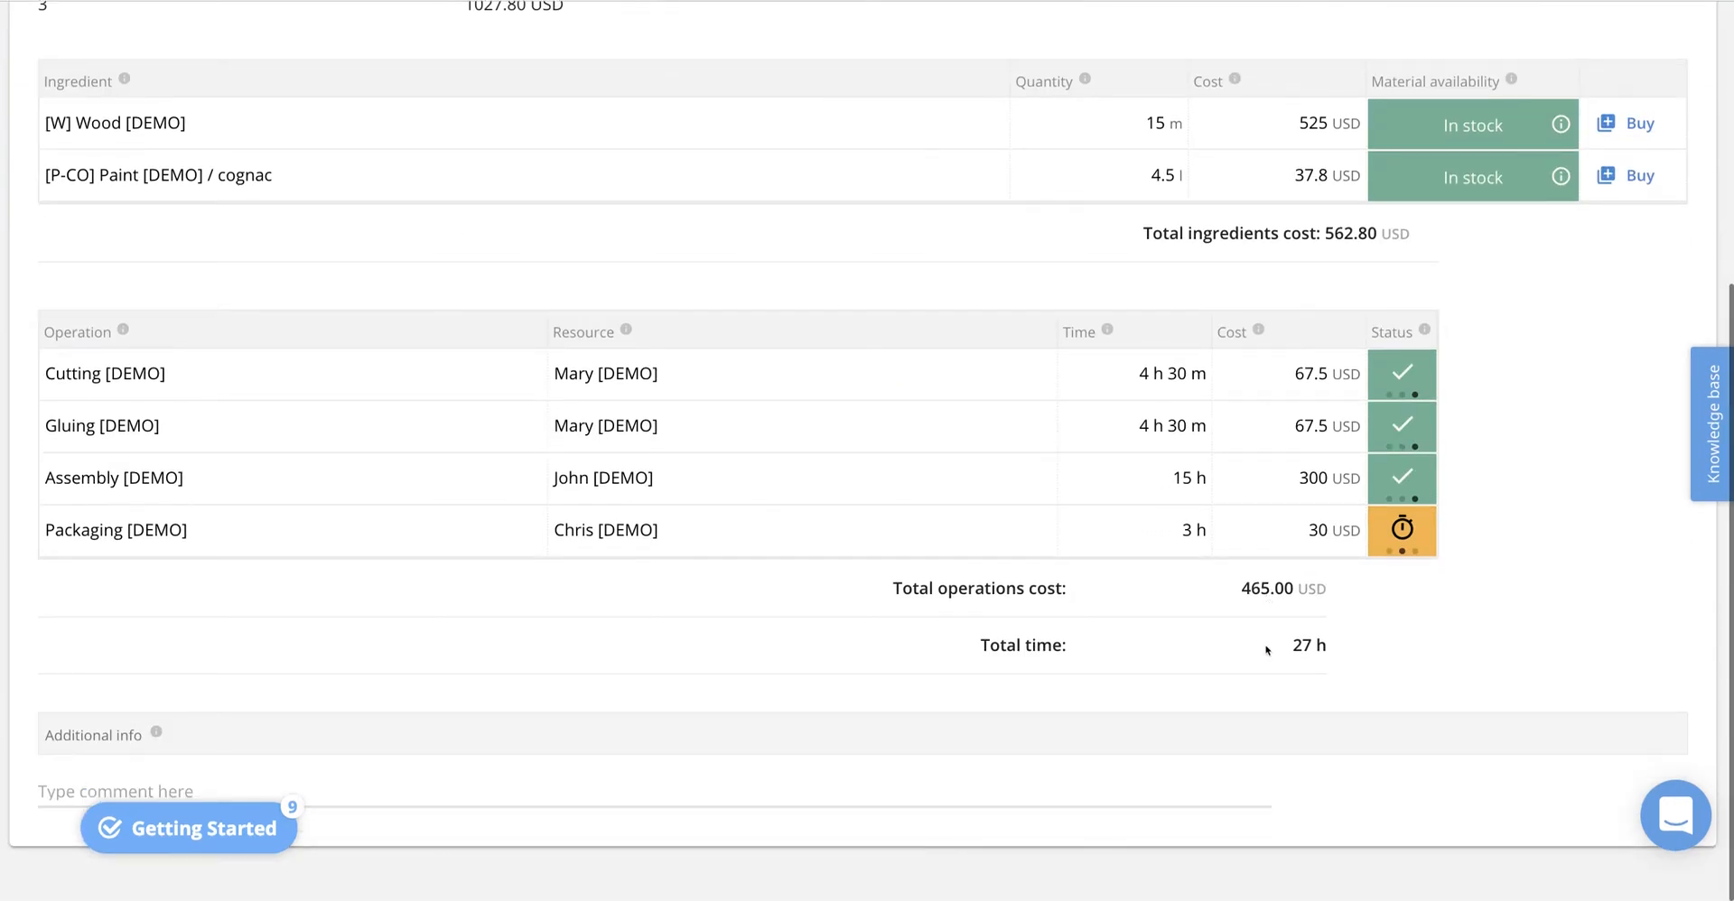
{"action": "left_click", "coordinate": [1402, 557]}
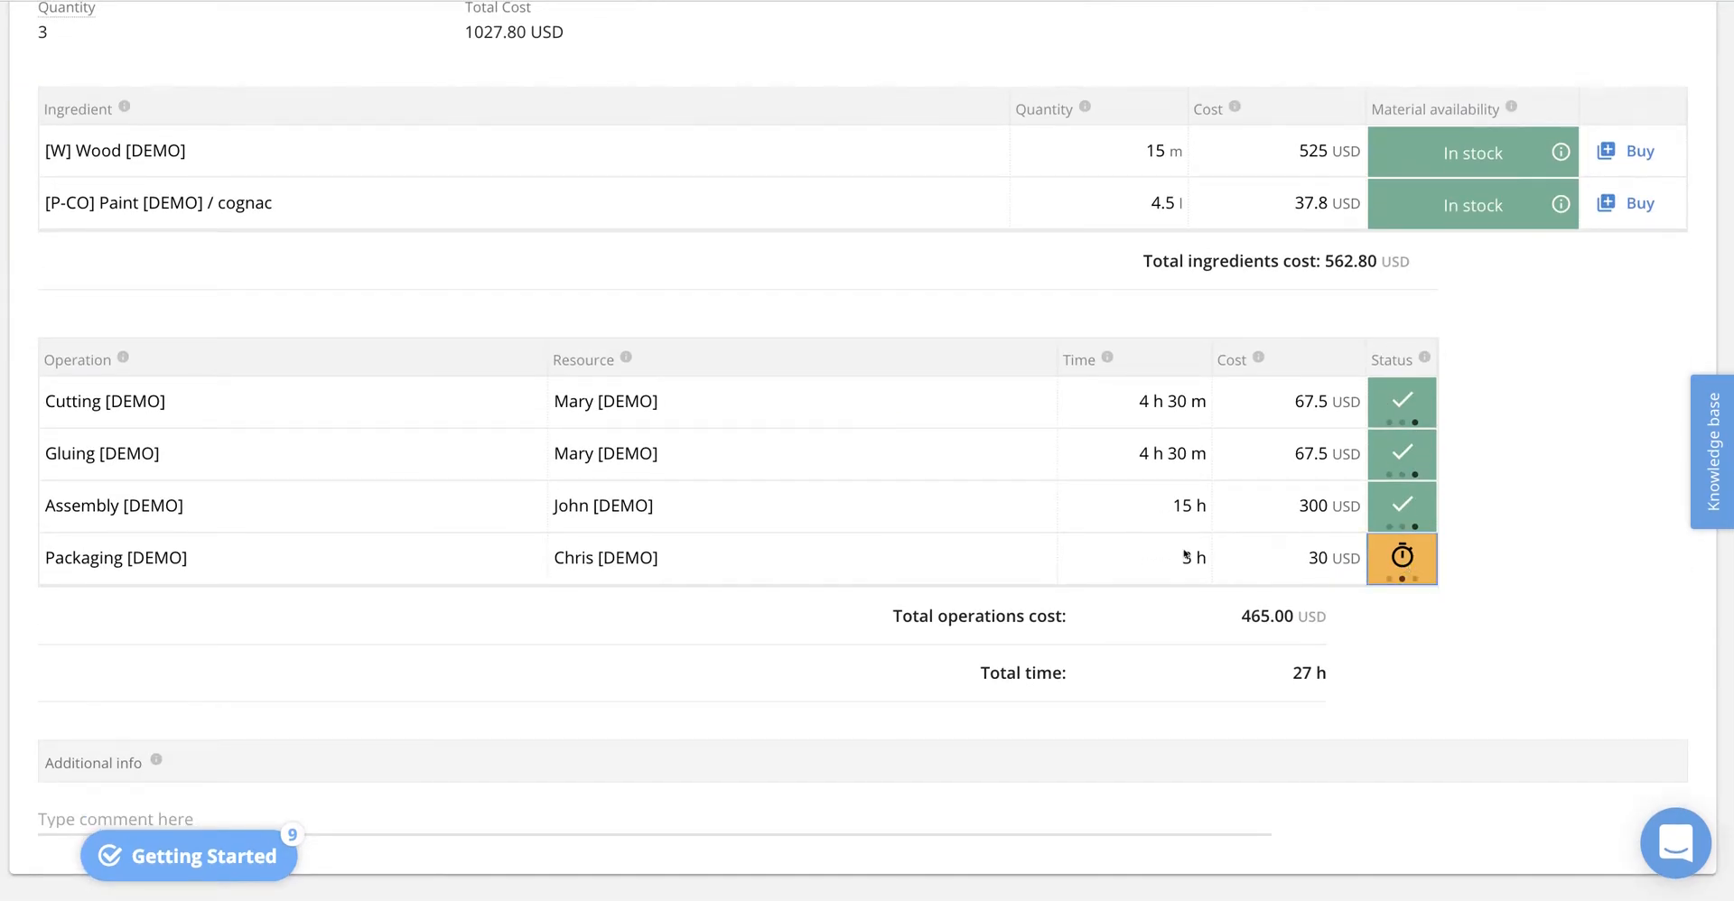
{"action": "scroll", "coordinate": [289, 389], "scroll_direction": "up", "scroll_amount": 5}
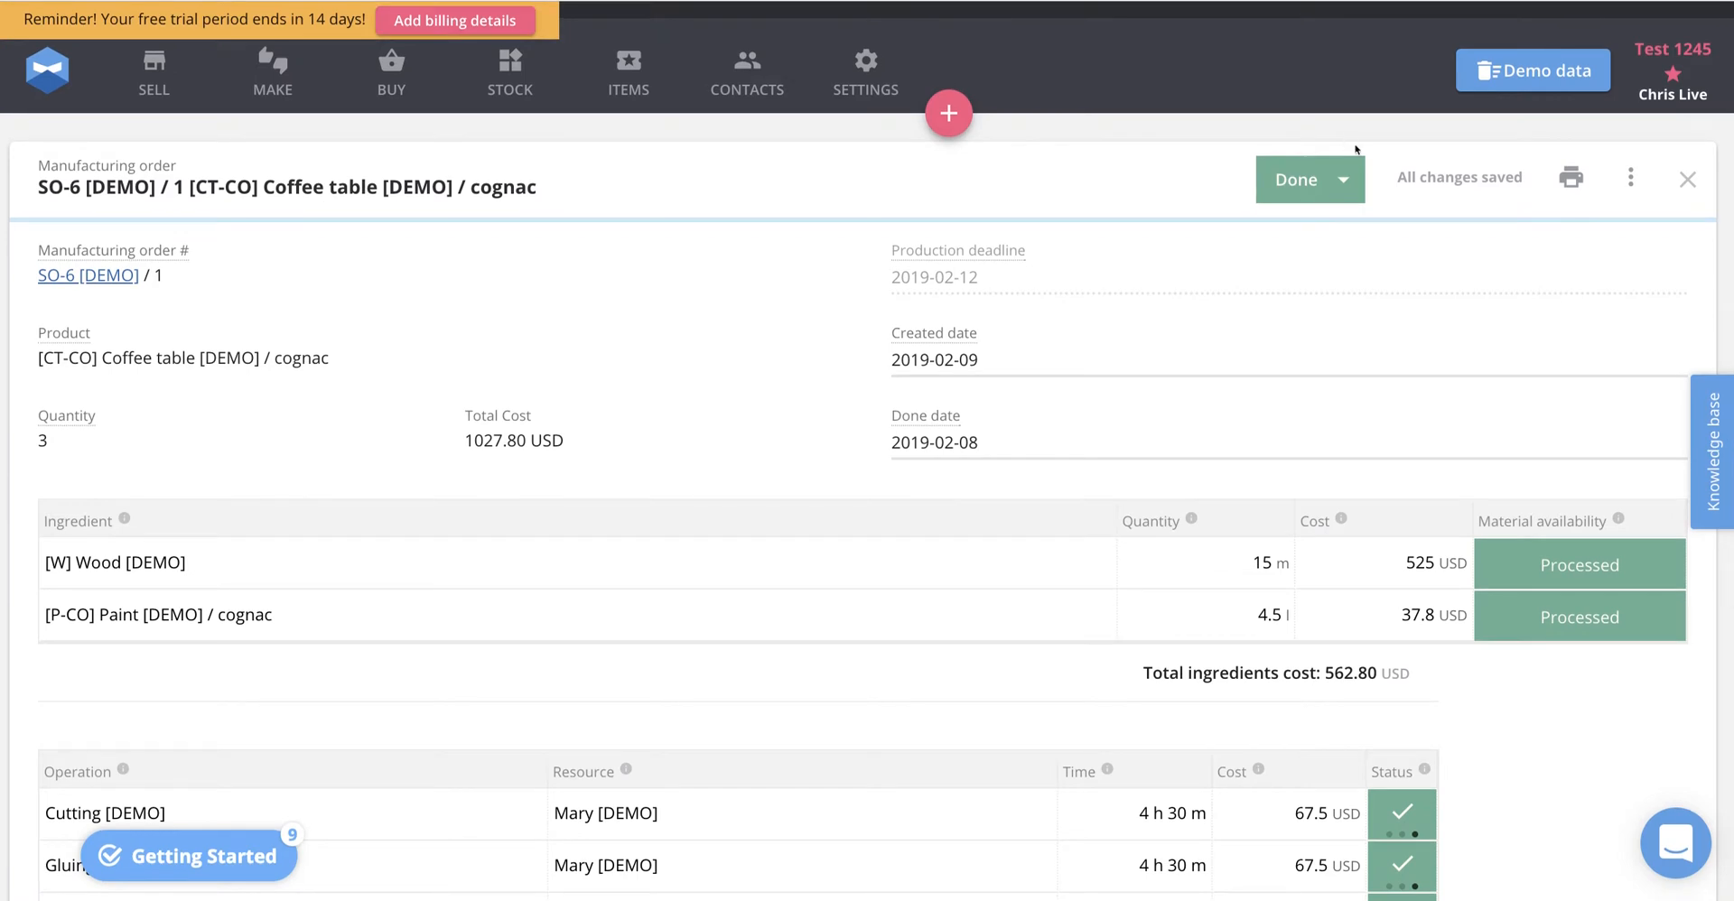
In the open sales orders, mark the first order's delivery as Delivered
{"action": "left_click", "coordinate": [282, 91]}
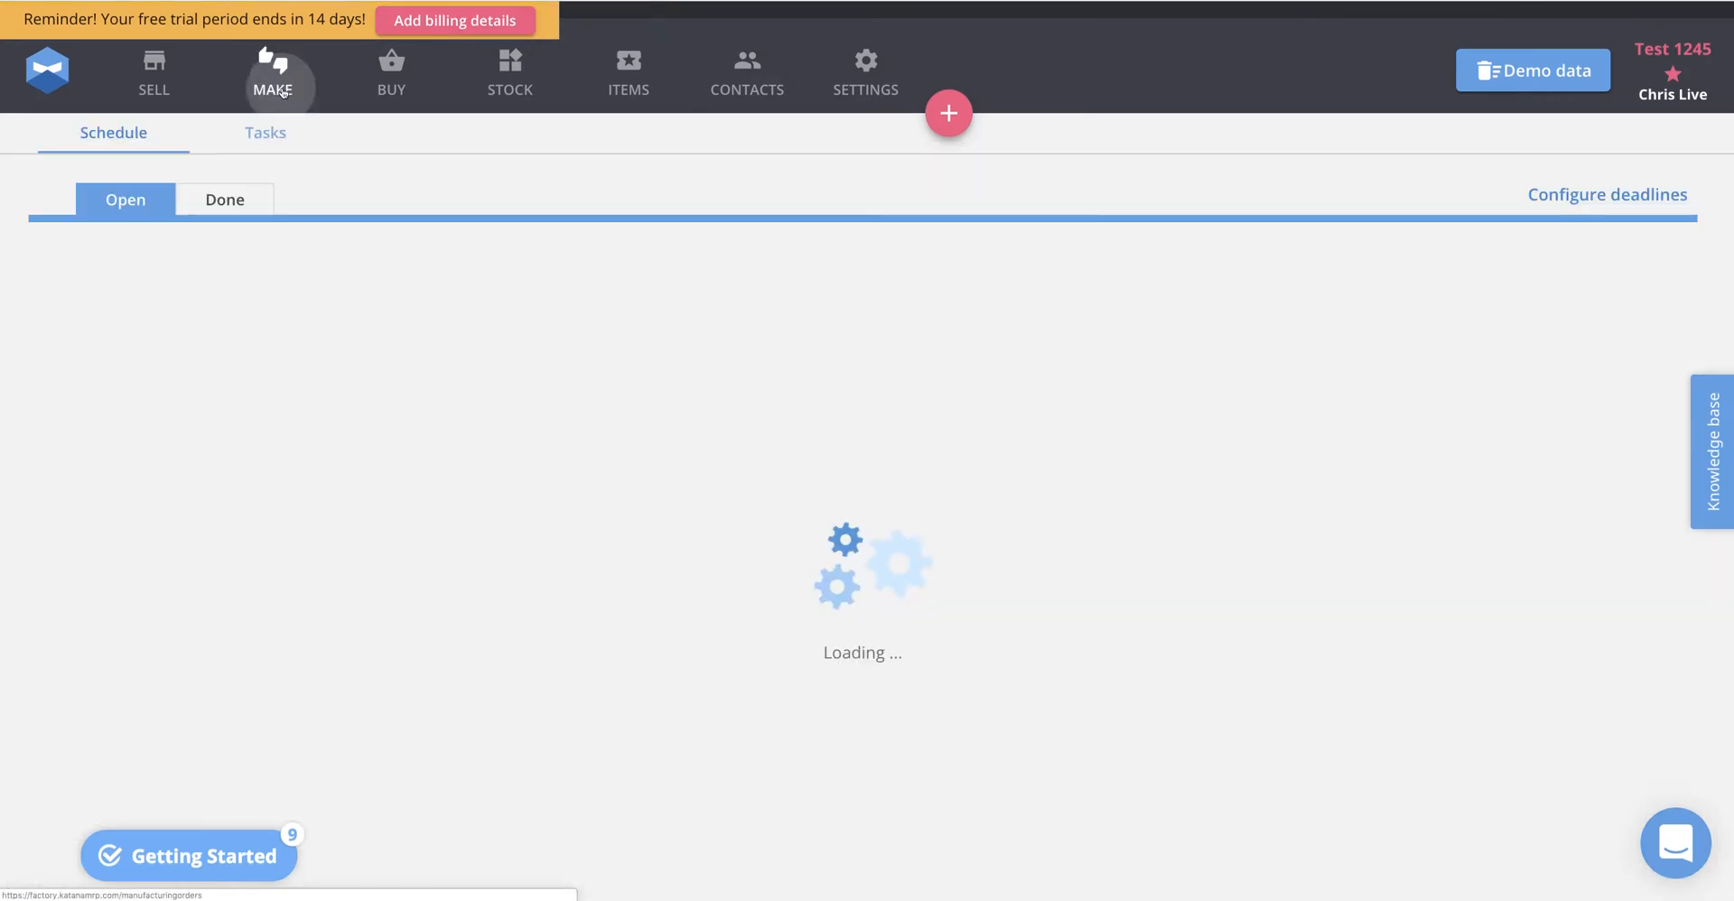
{"action": "left_click", "coordinate": [154, 77]}
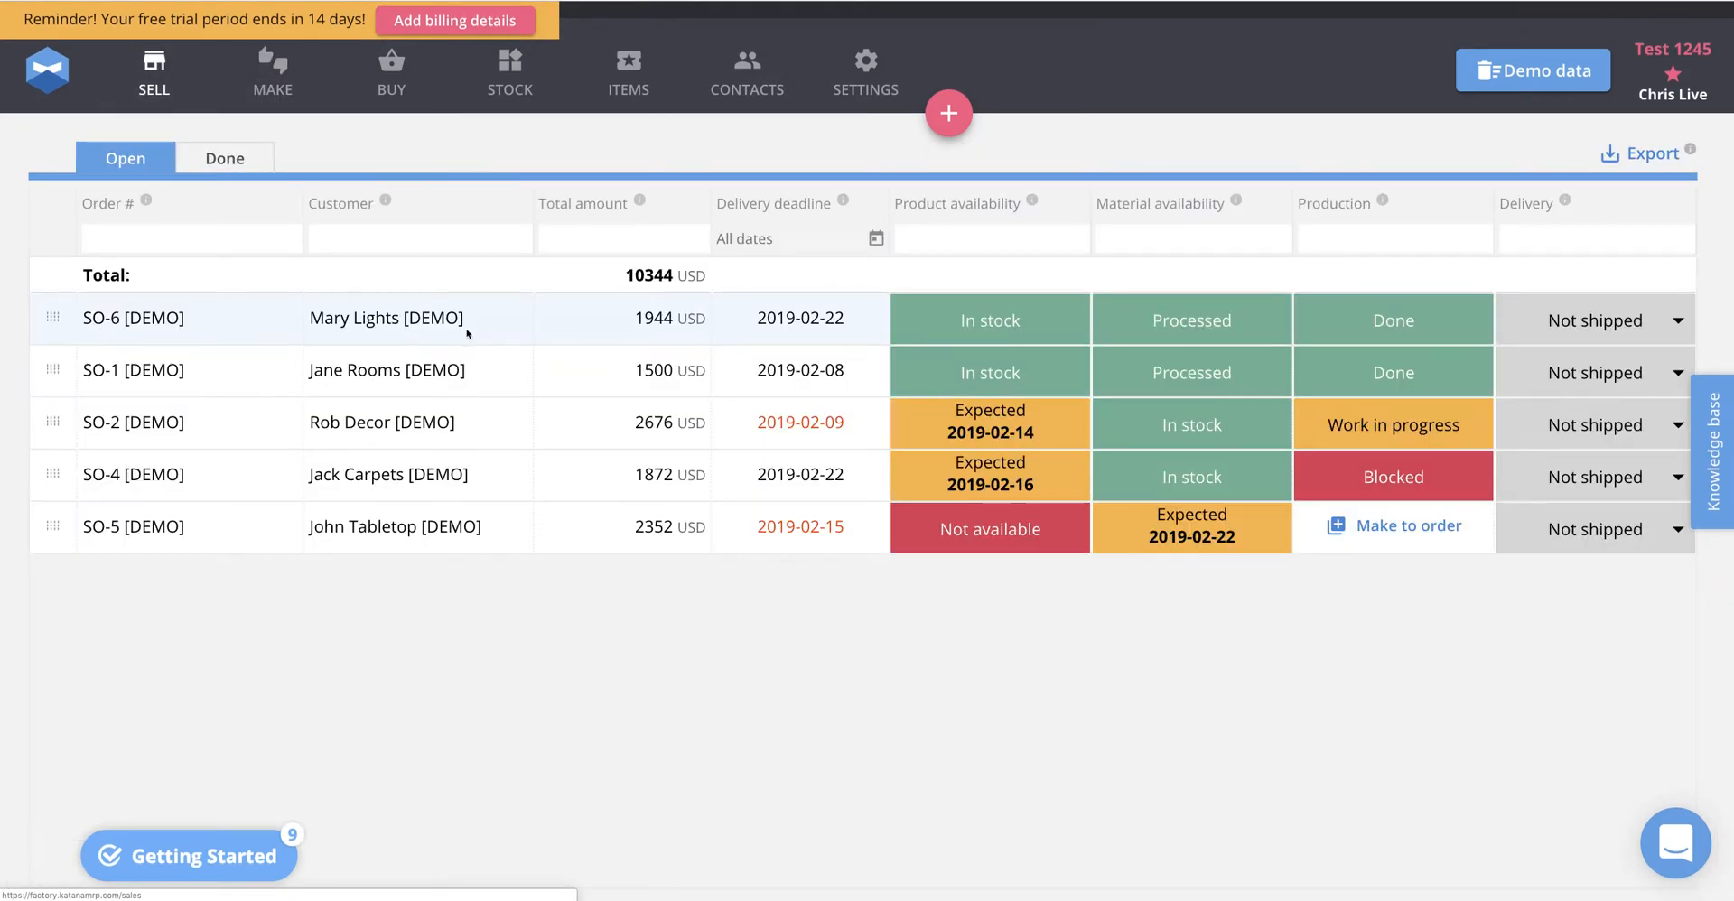
{"action": "left_click", "coordinate": [1535, 325]}
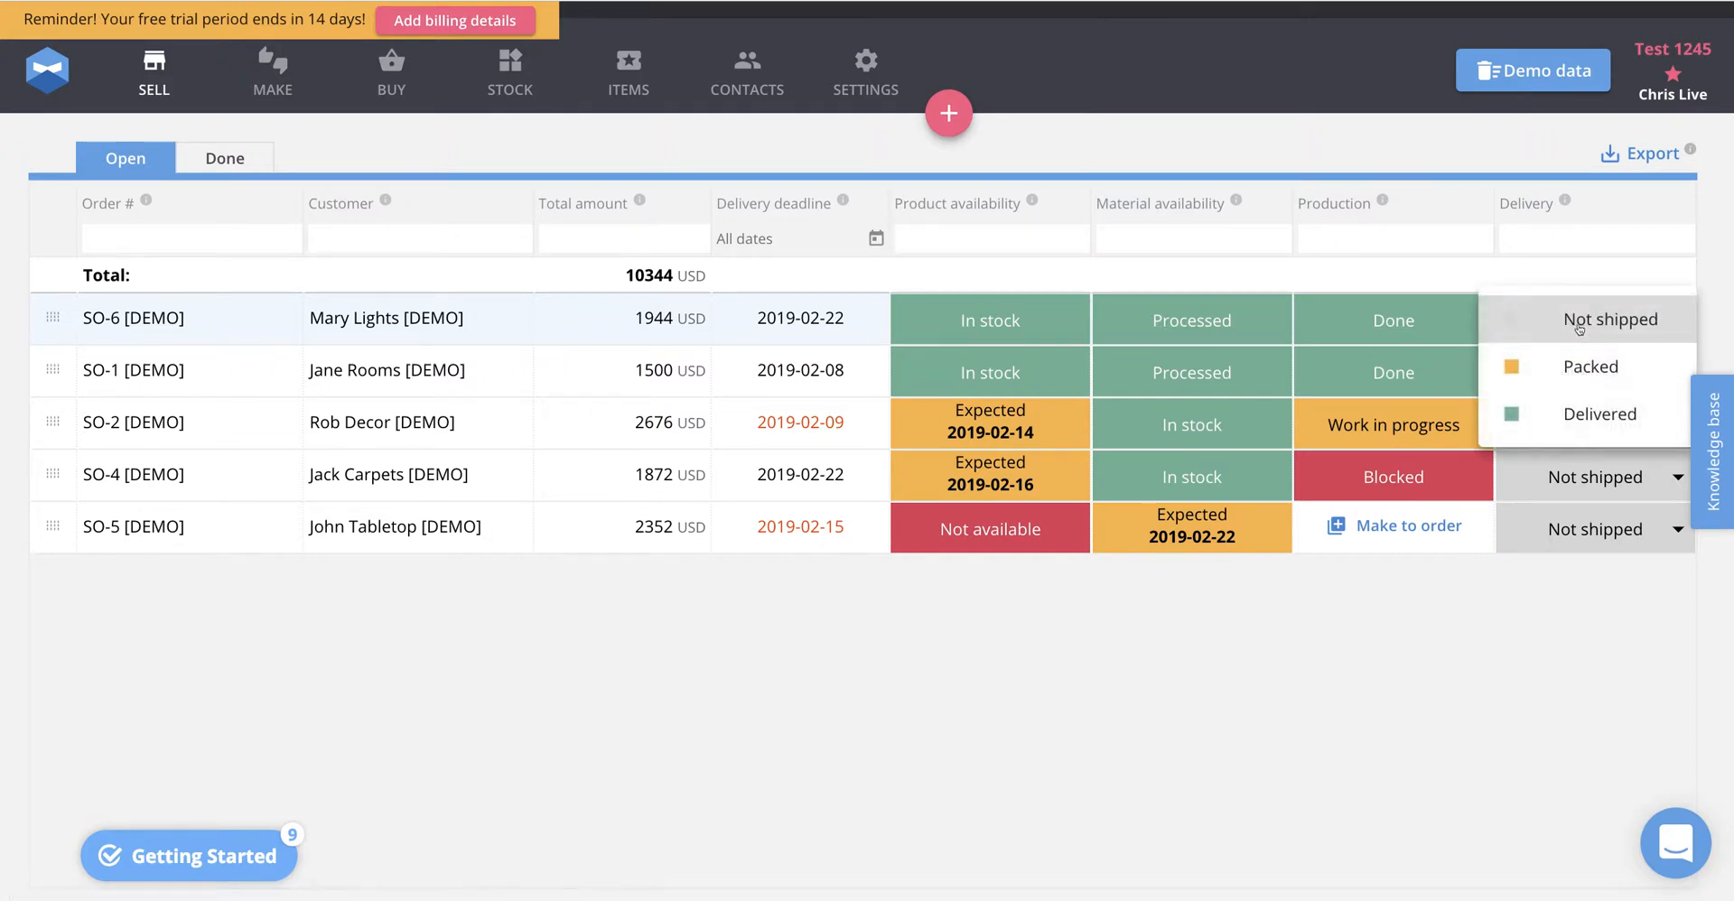
{"action": "left_click", "coordinate": [1589, 411]}
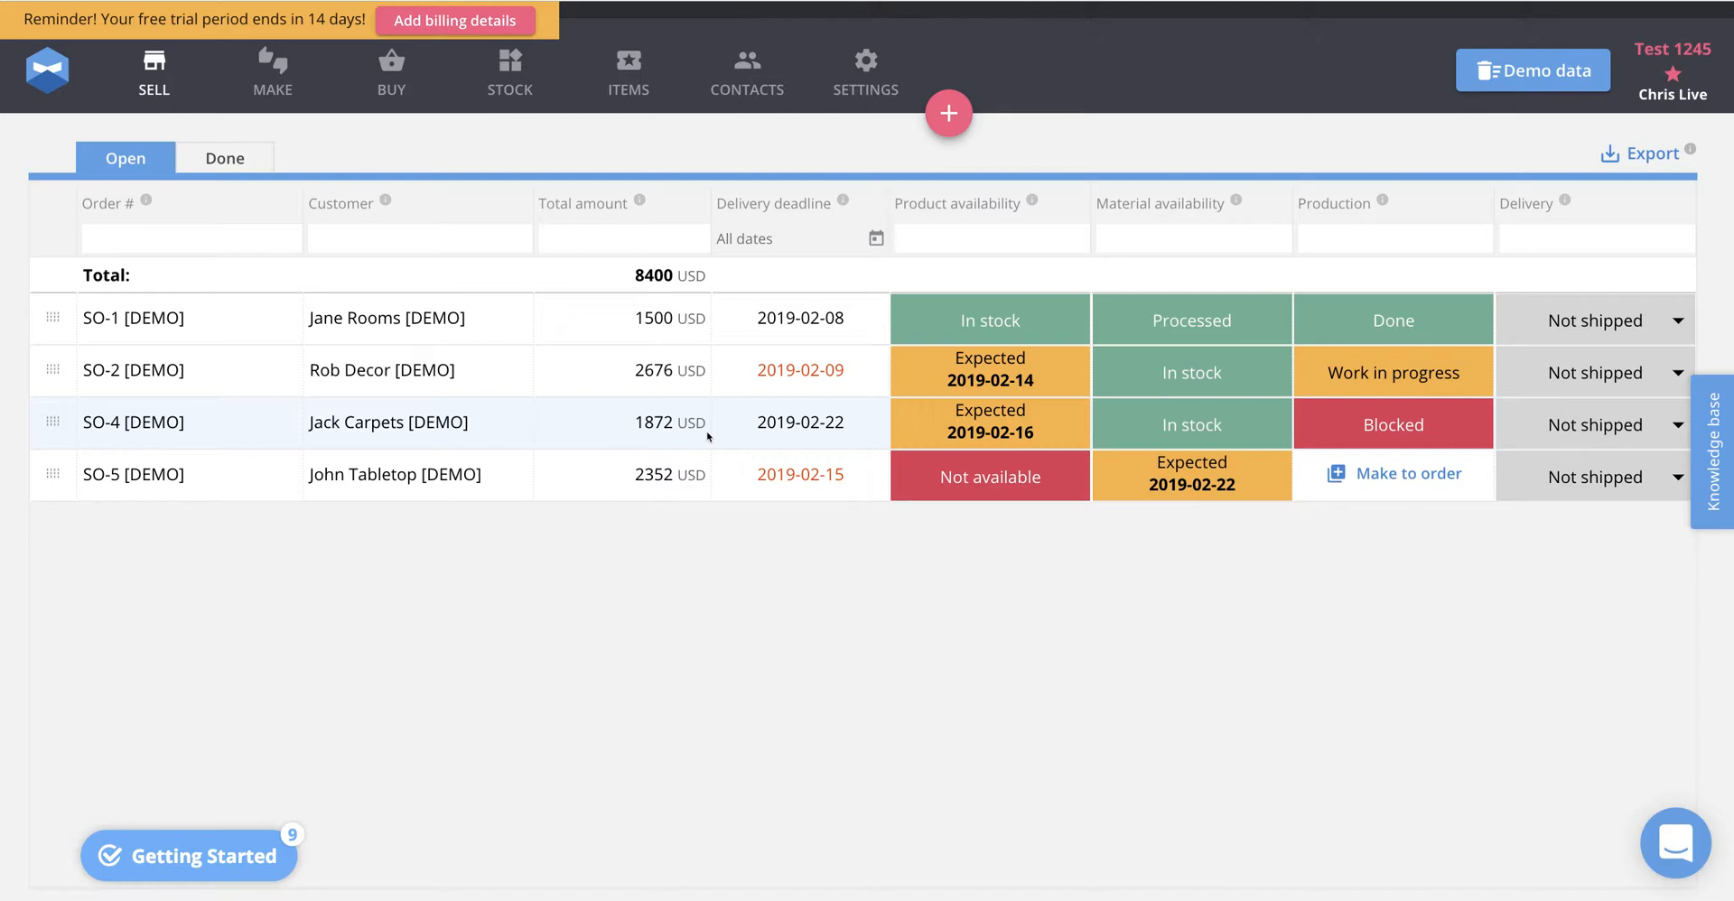
Examine the done sales orders' costs and profits, and the done manufacturing orders sorted by ascending done date with their date filter options
{"action": "left_click", "coordinate": [227, 161]}
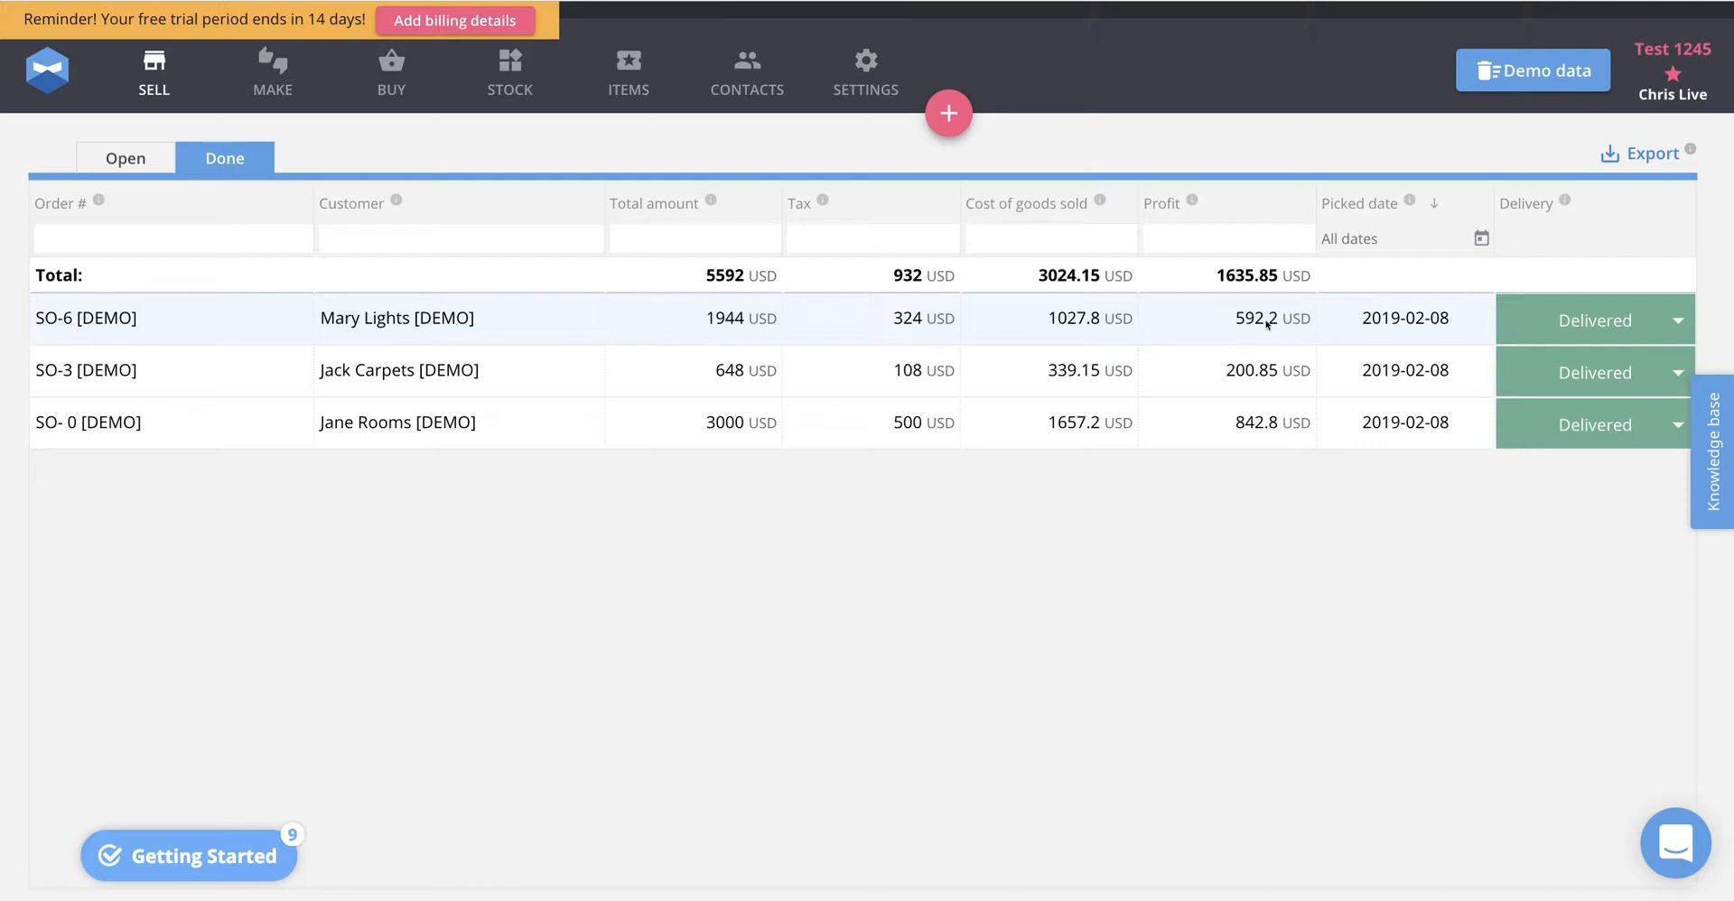
{"action": "left_click", "coordinate": [1362, 242]}
{"action": "left_click", "coordinate": [268, 98]}
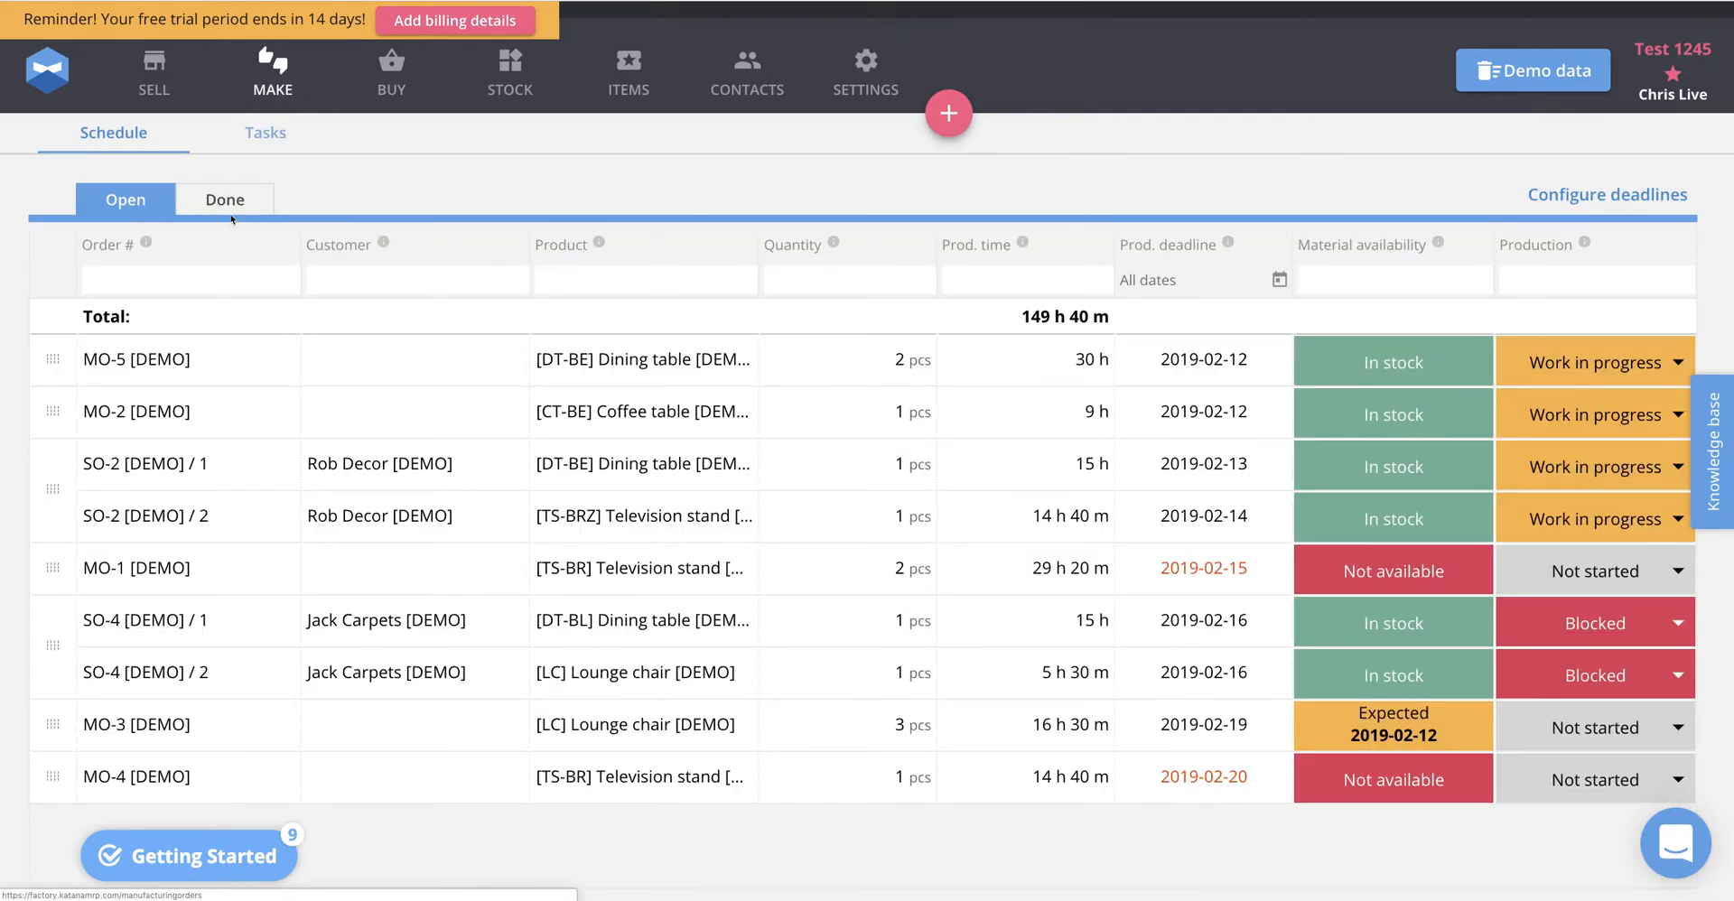
{"action": "left_click", "coordinate": [224, 199]}
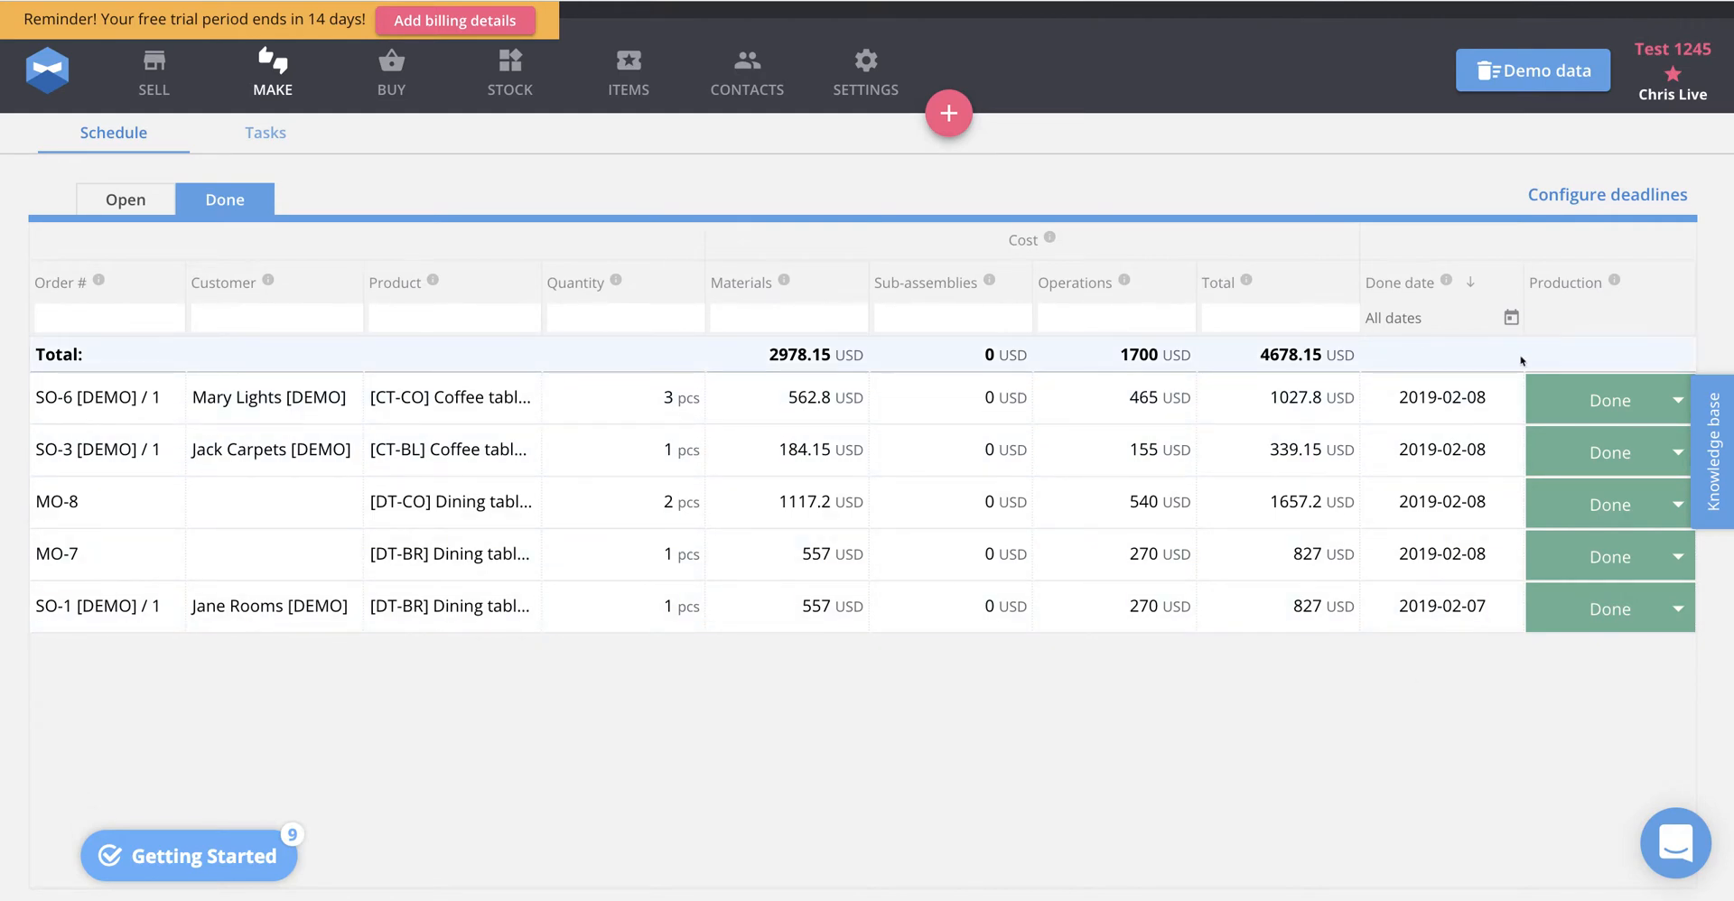
{"action": "left_click", "coordinate": [1414, 285]}
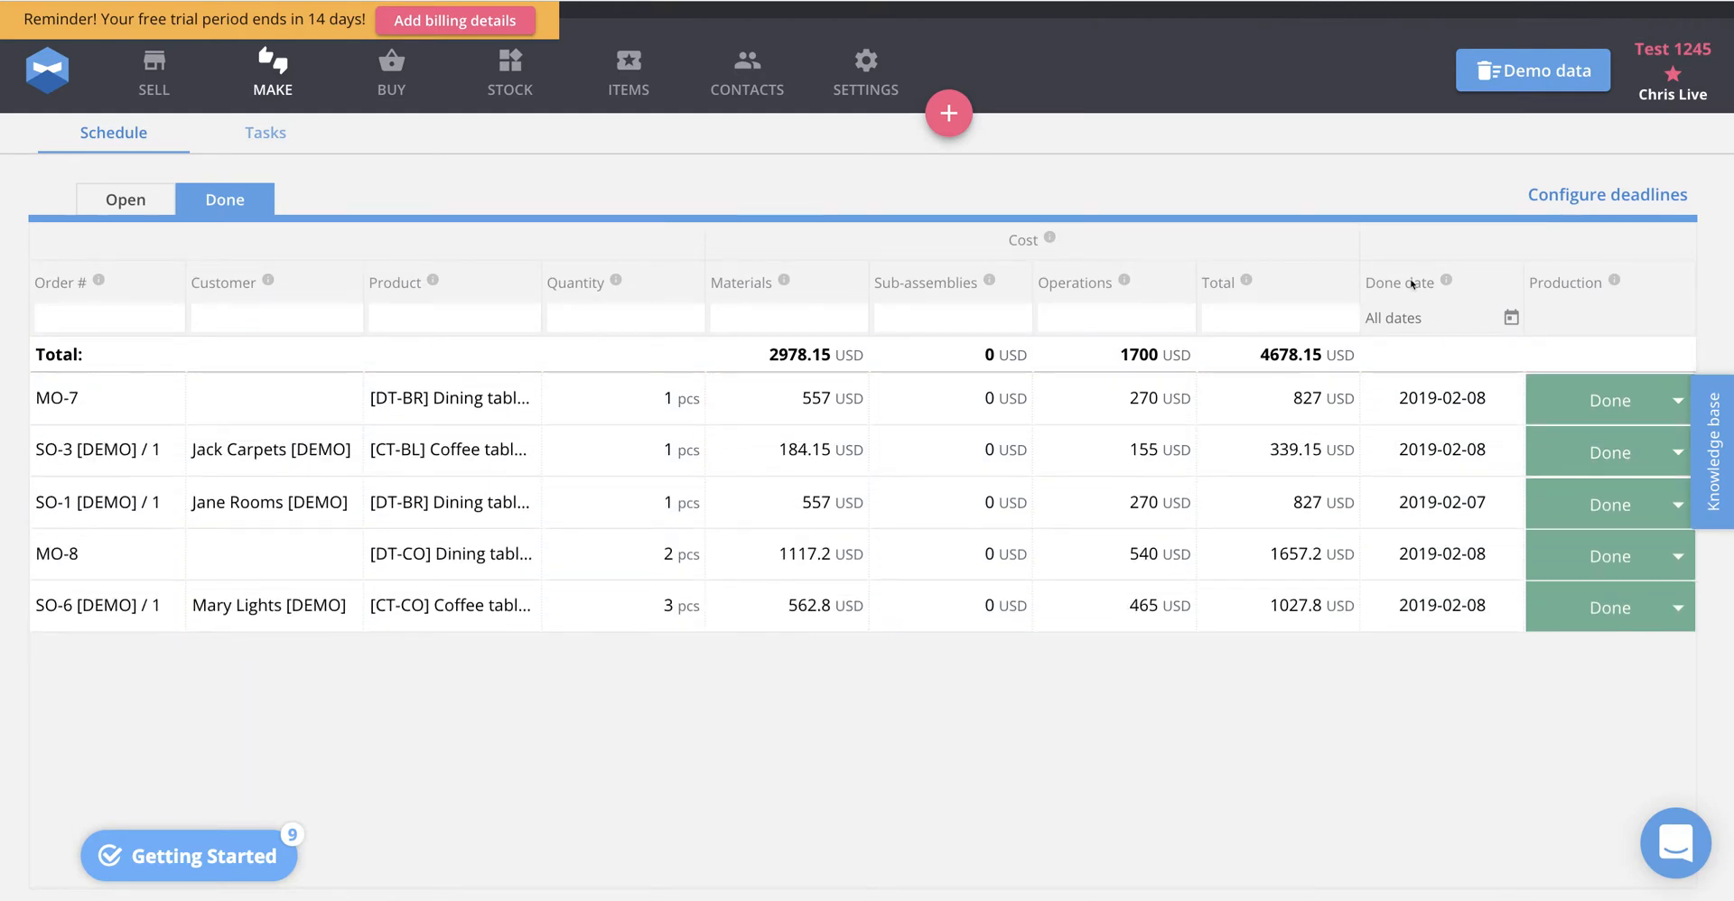
{"action": "left_click", "coordinate": [1416, 316]}
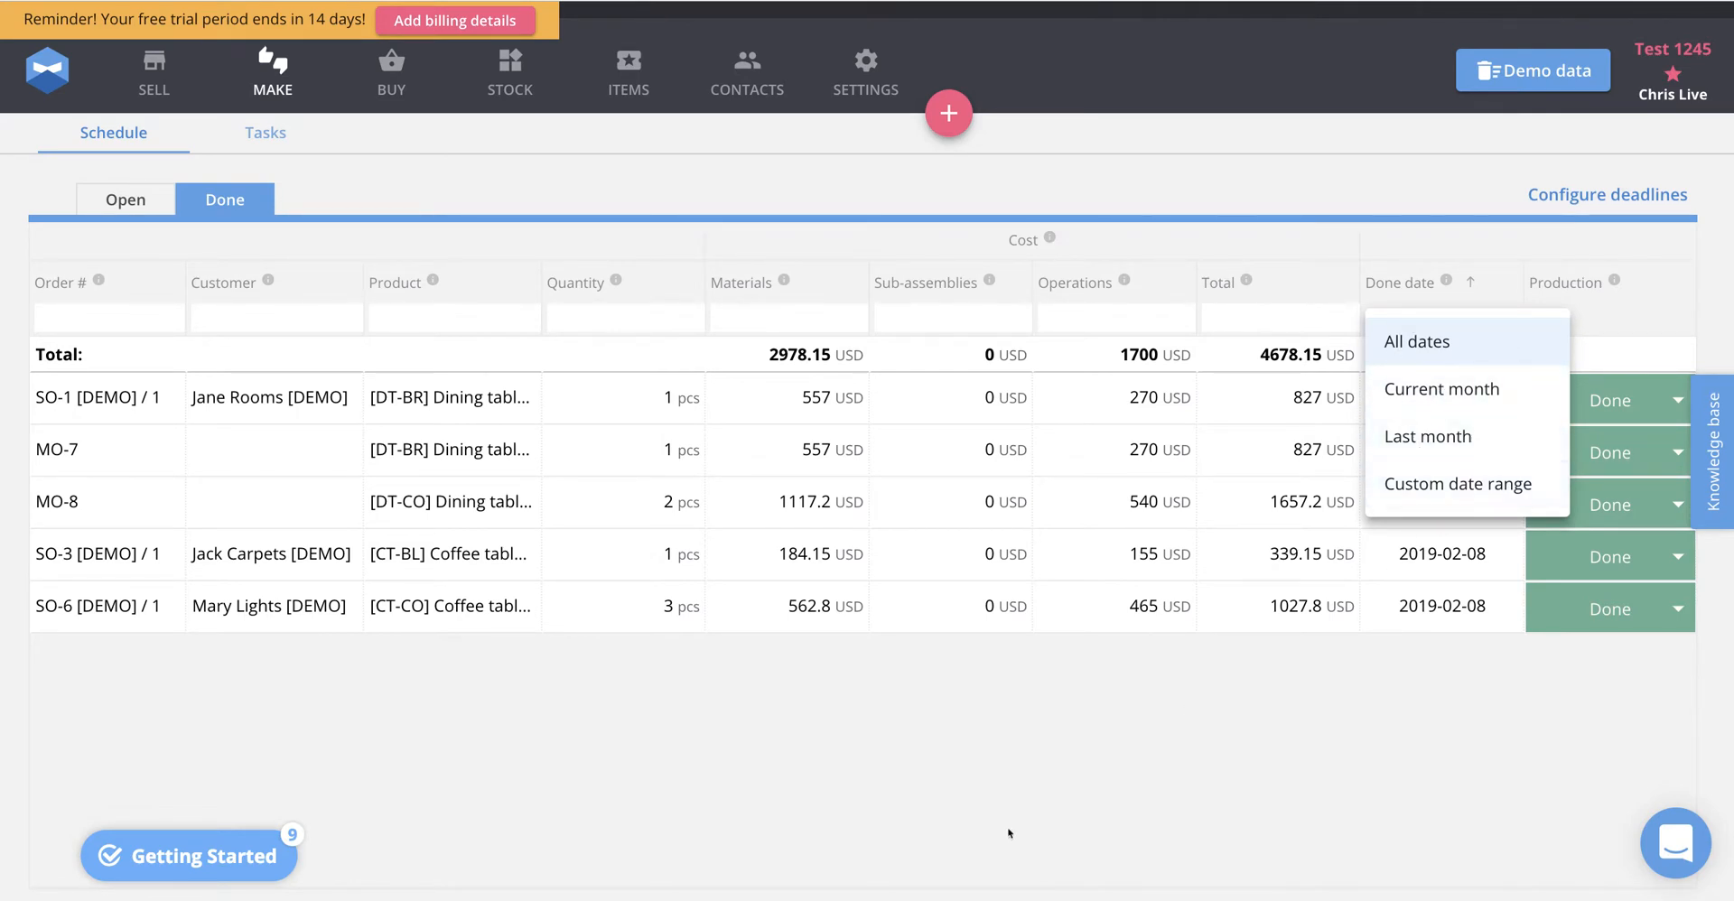
{"action": "left_click", "coordinate": [910, 776]}
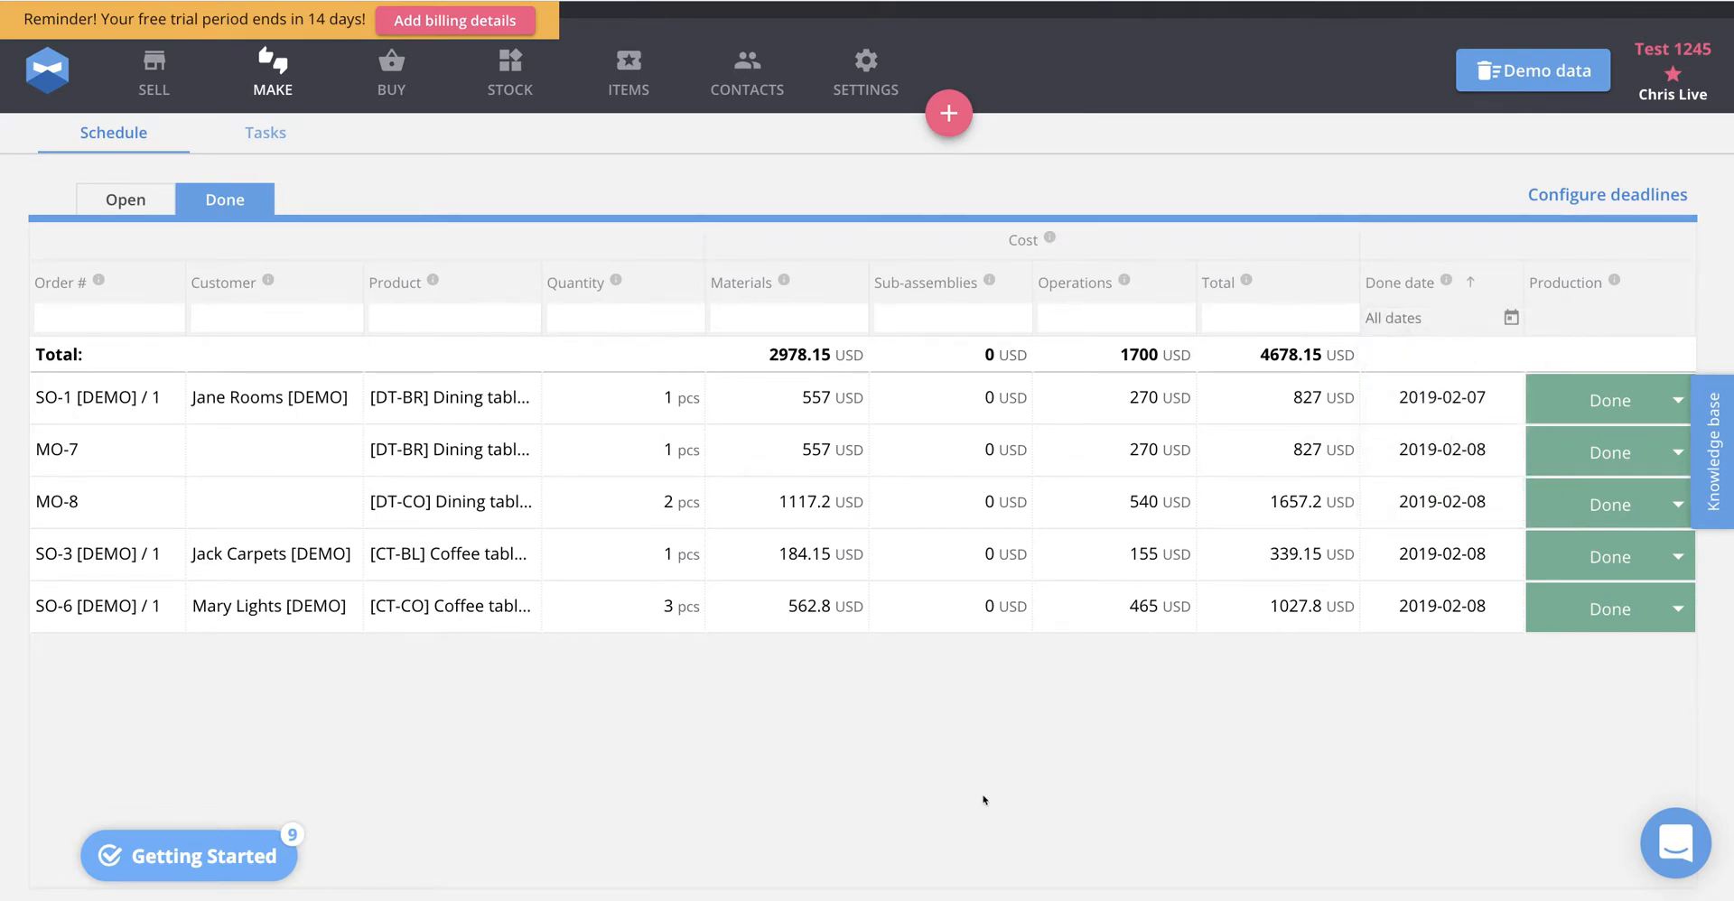
Review the done purchase orders, the stock inventory, the product items, and the customer and supplier contact lists
{"action": "left_click", "coordinate": [391, 63]}
{"action": "left_click", "coordinate": [225, 160]}
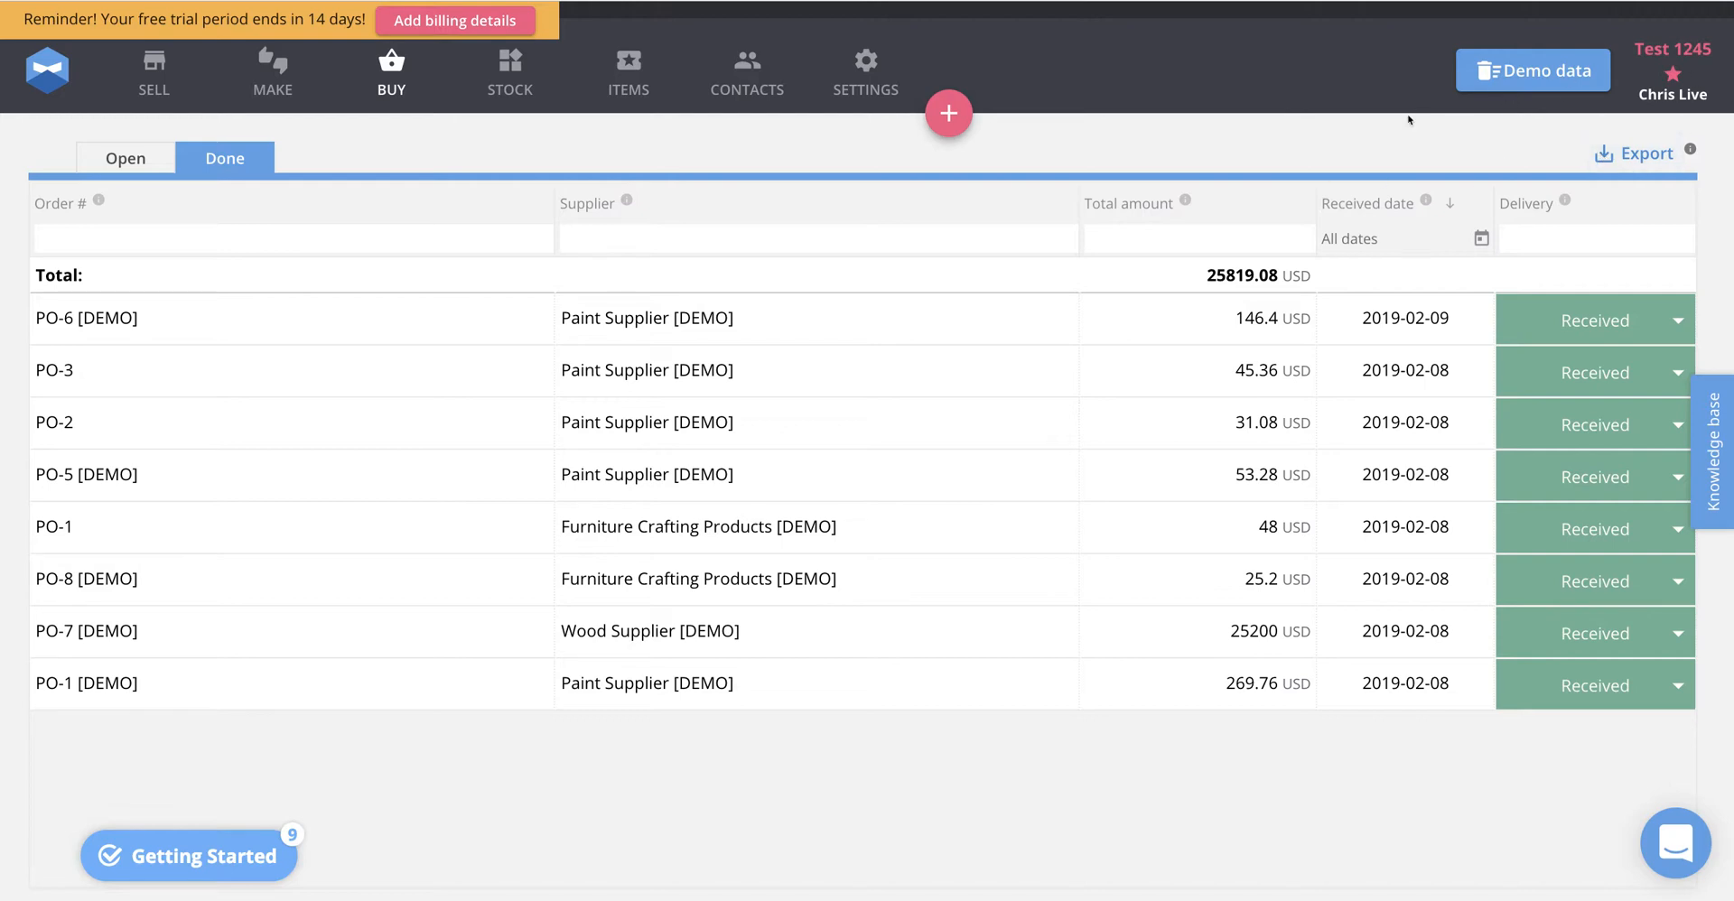
{"action": "left_click", "coordinate": [510, 72]}
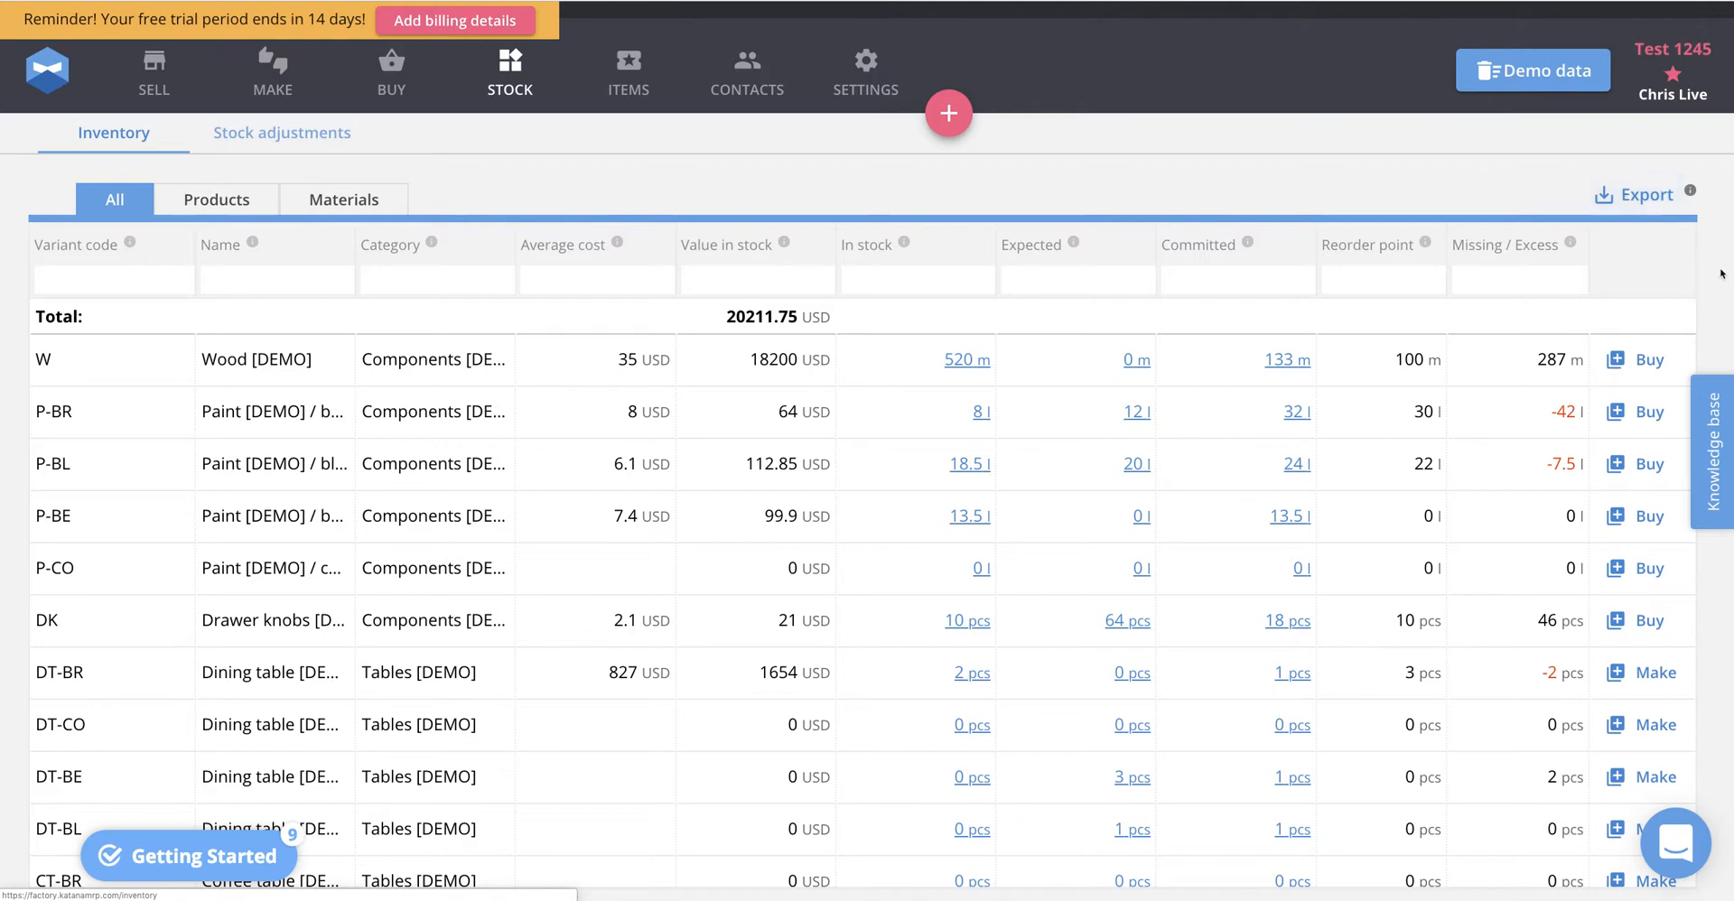
{"action": "left_click", "coordinate": [597, 102]}
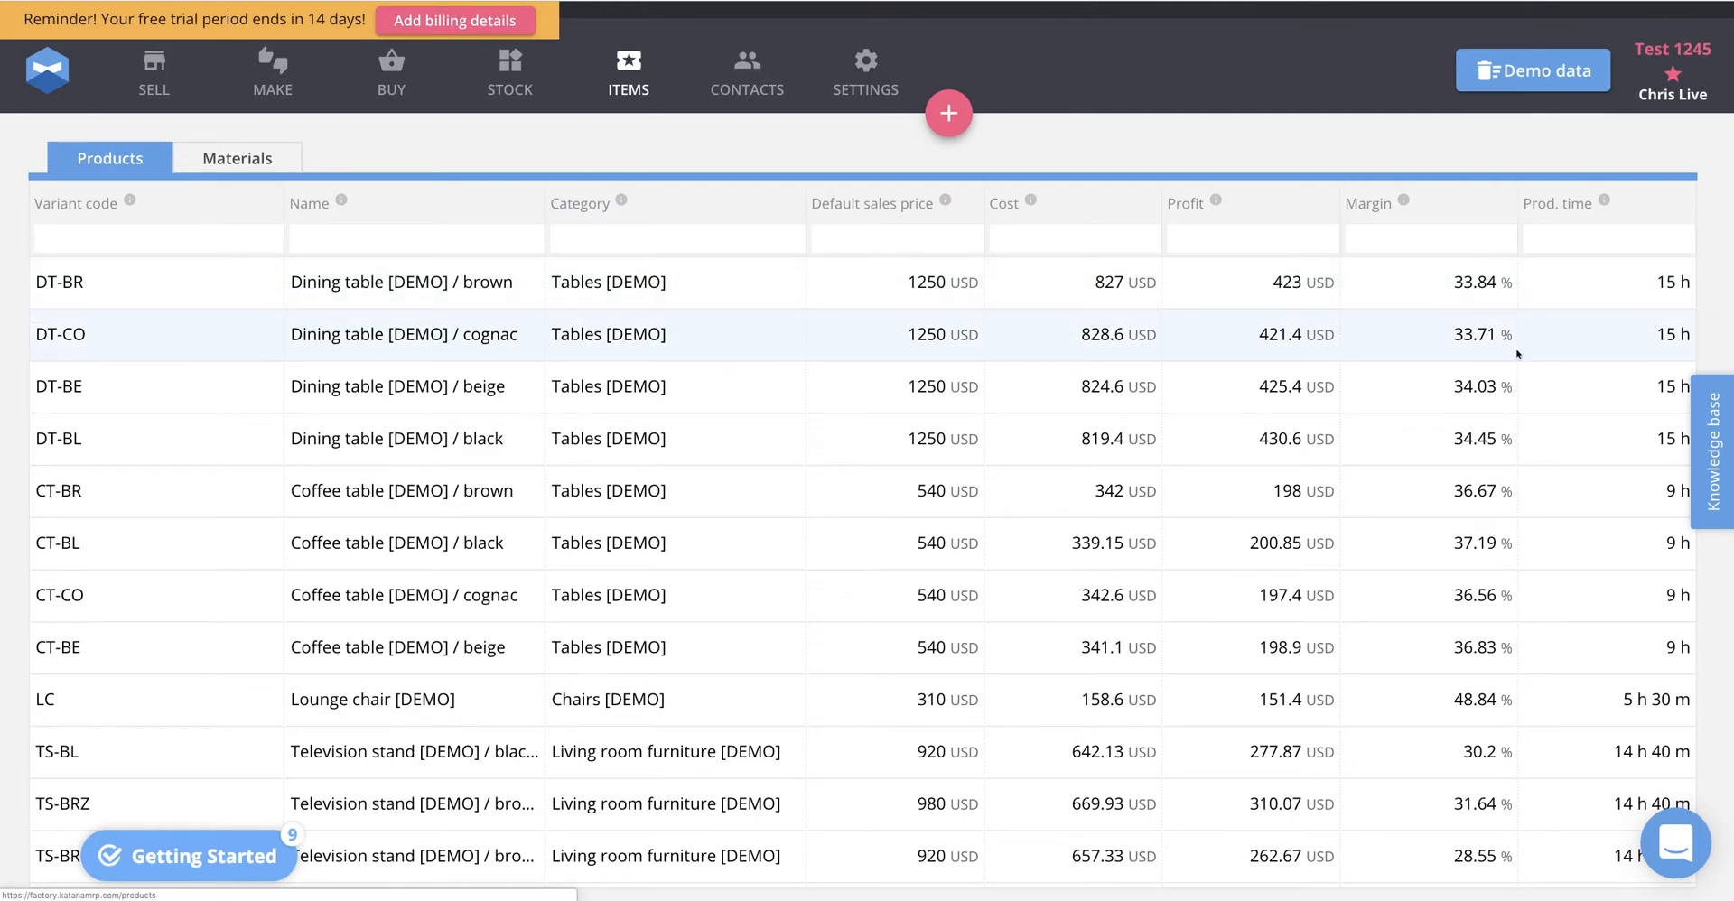
{"action": "left_click", "coordinate": [763, 81]}
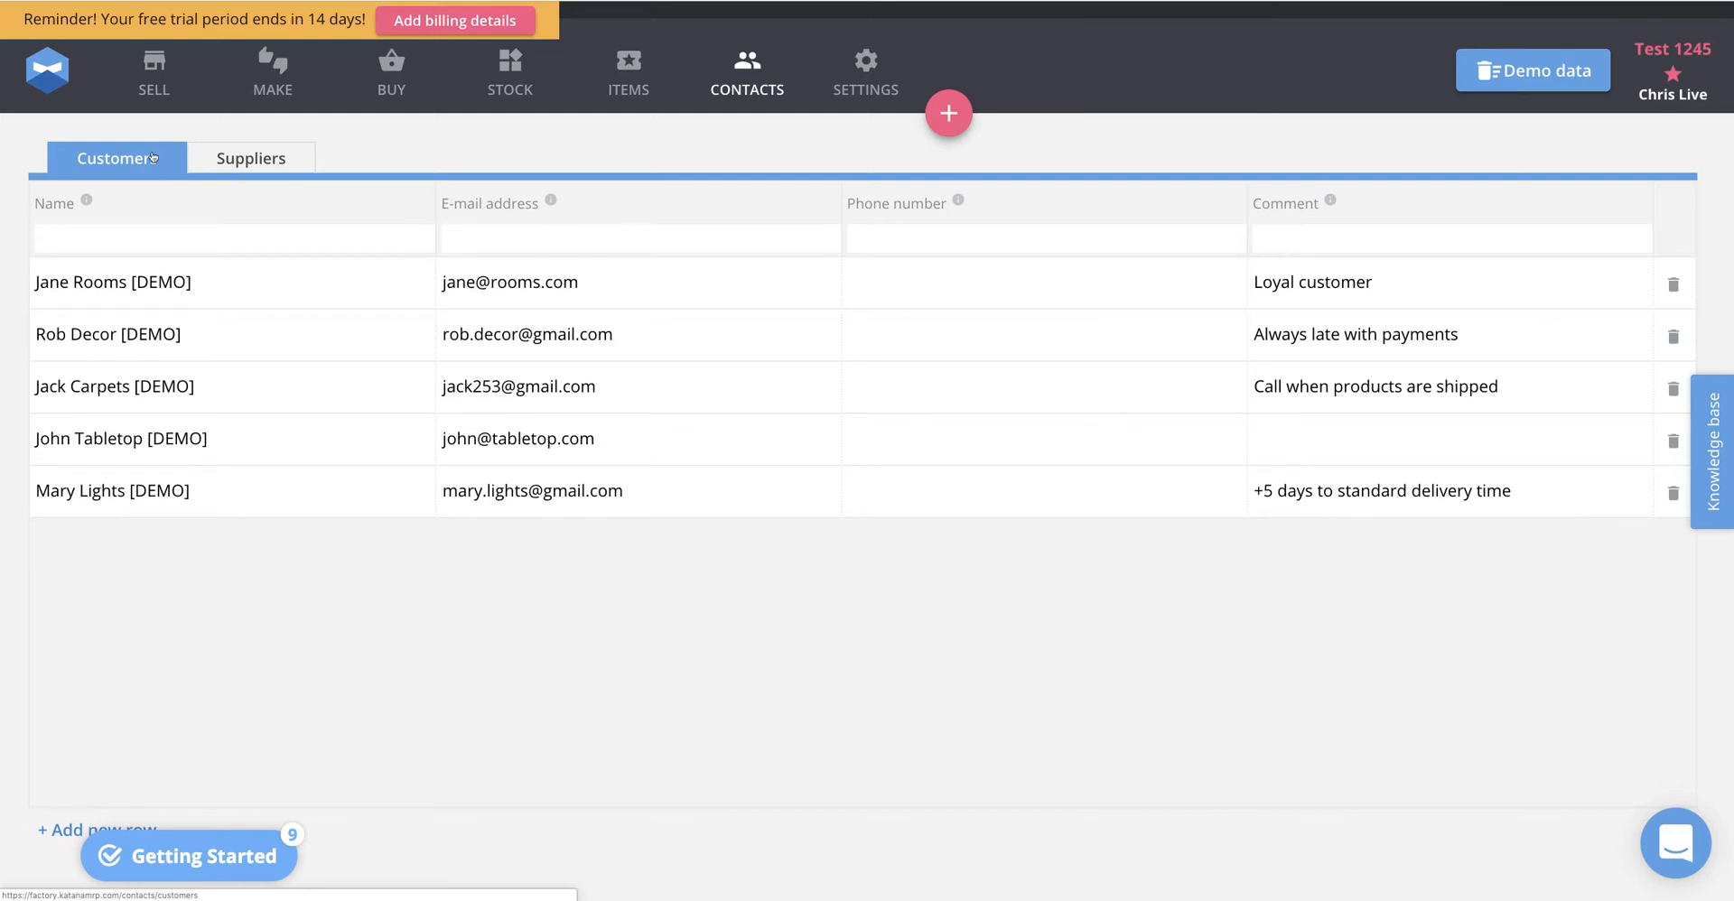
{"action": "left_click", "coordinate": [291, 166]}
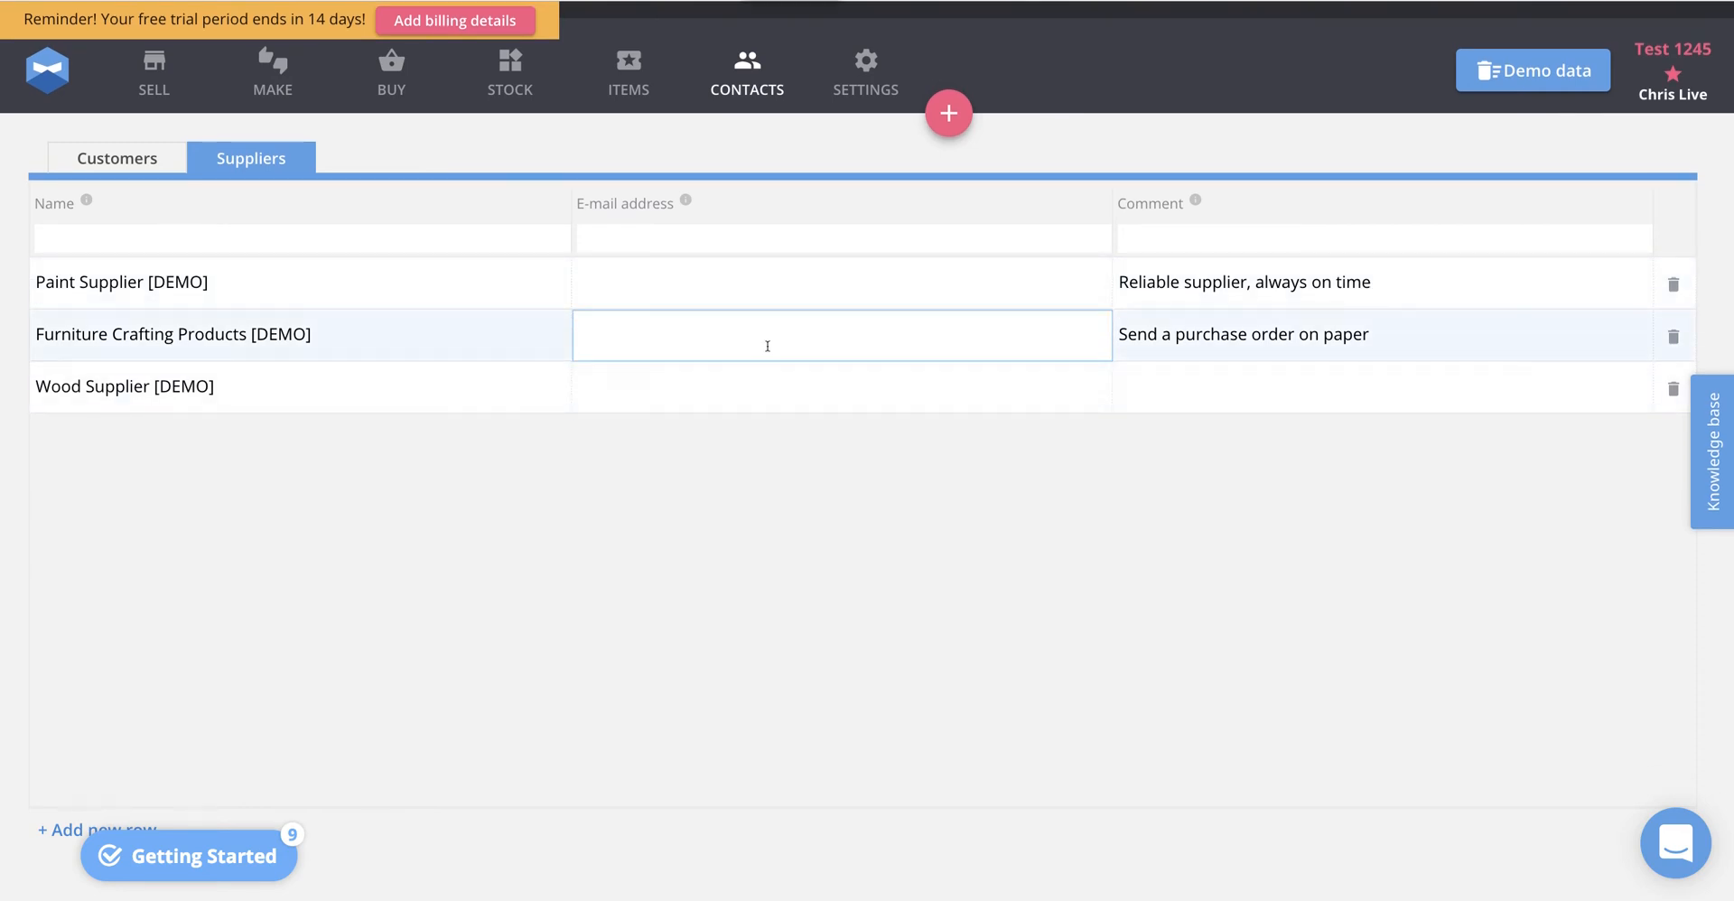
Return to the welcome page and open the list of open sales orders
{"action": "mouse_move", "coordinate": [950, 117]}
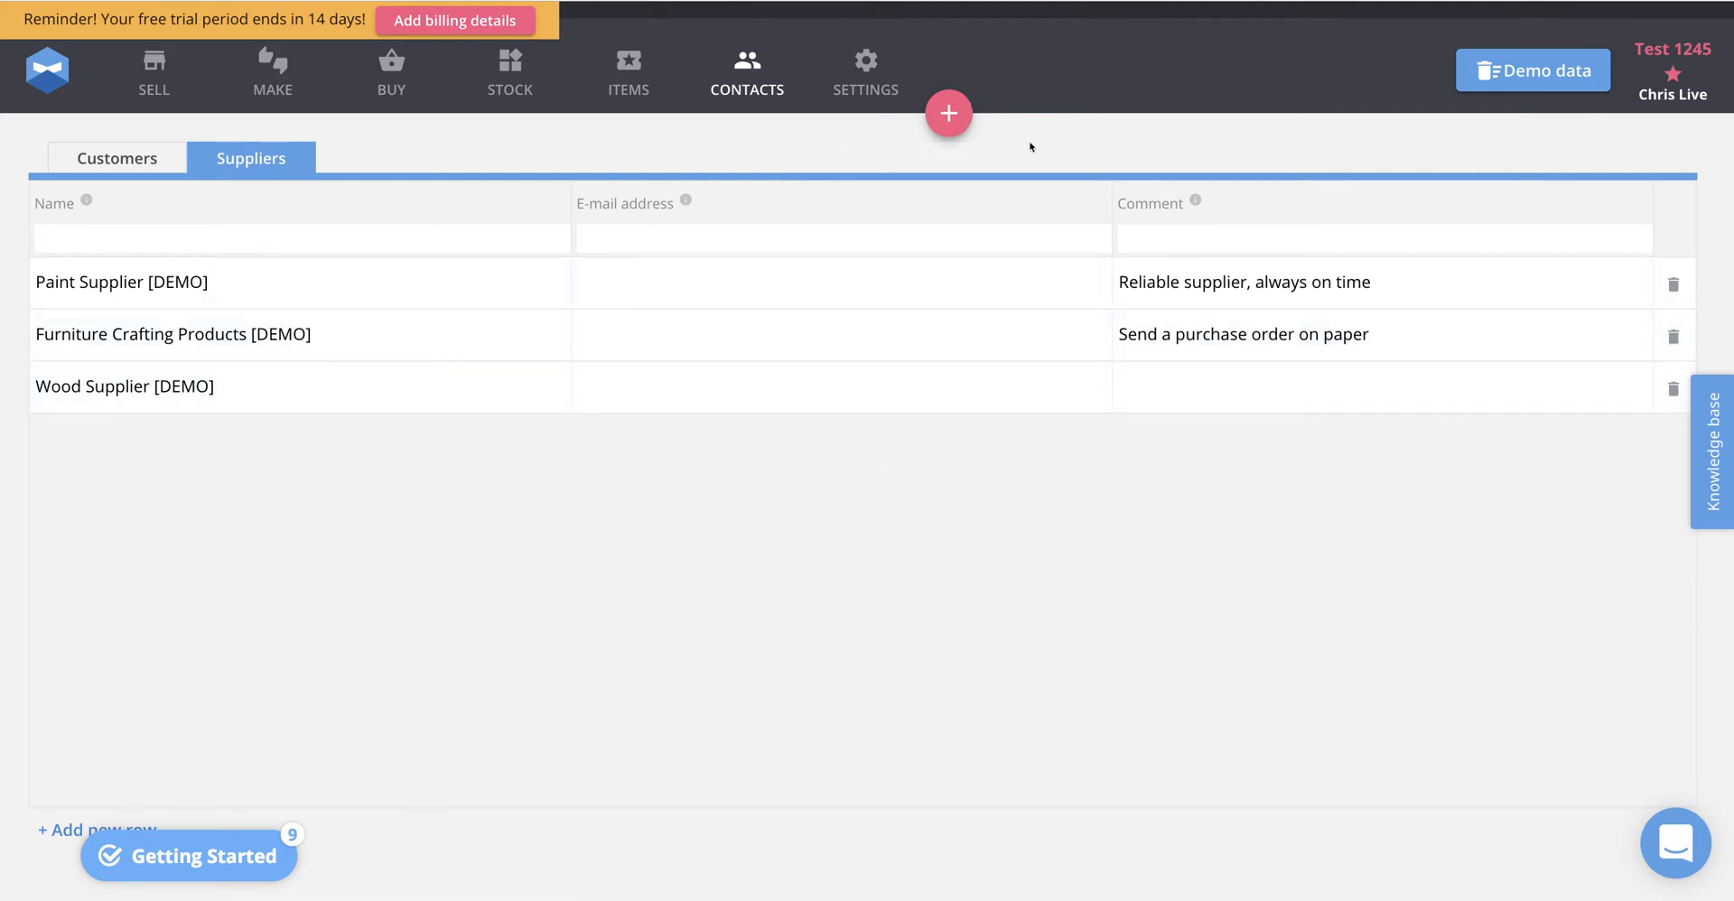
{"action": "left_click", "coordinate": [53, 93]}
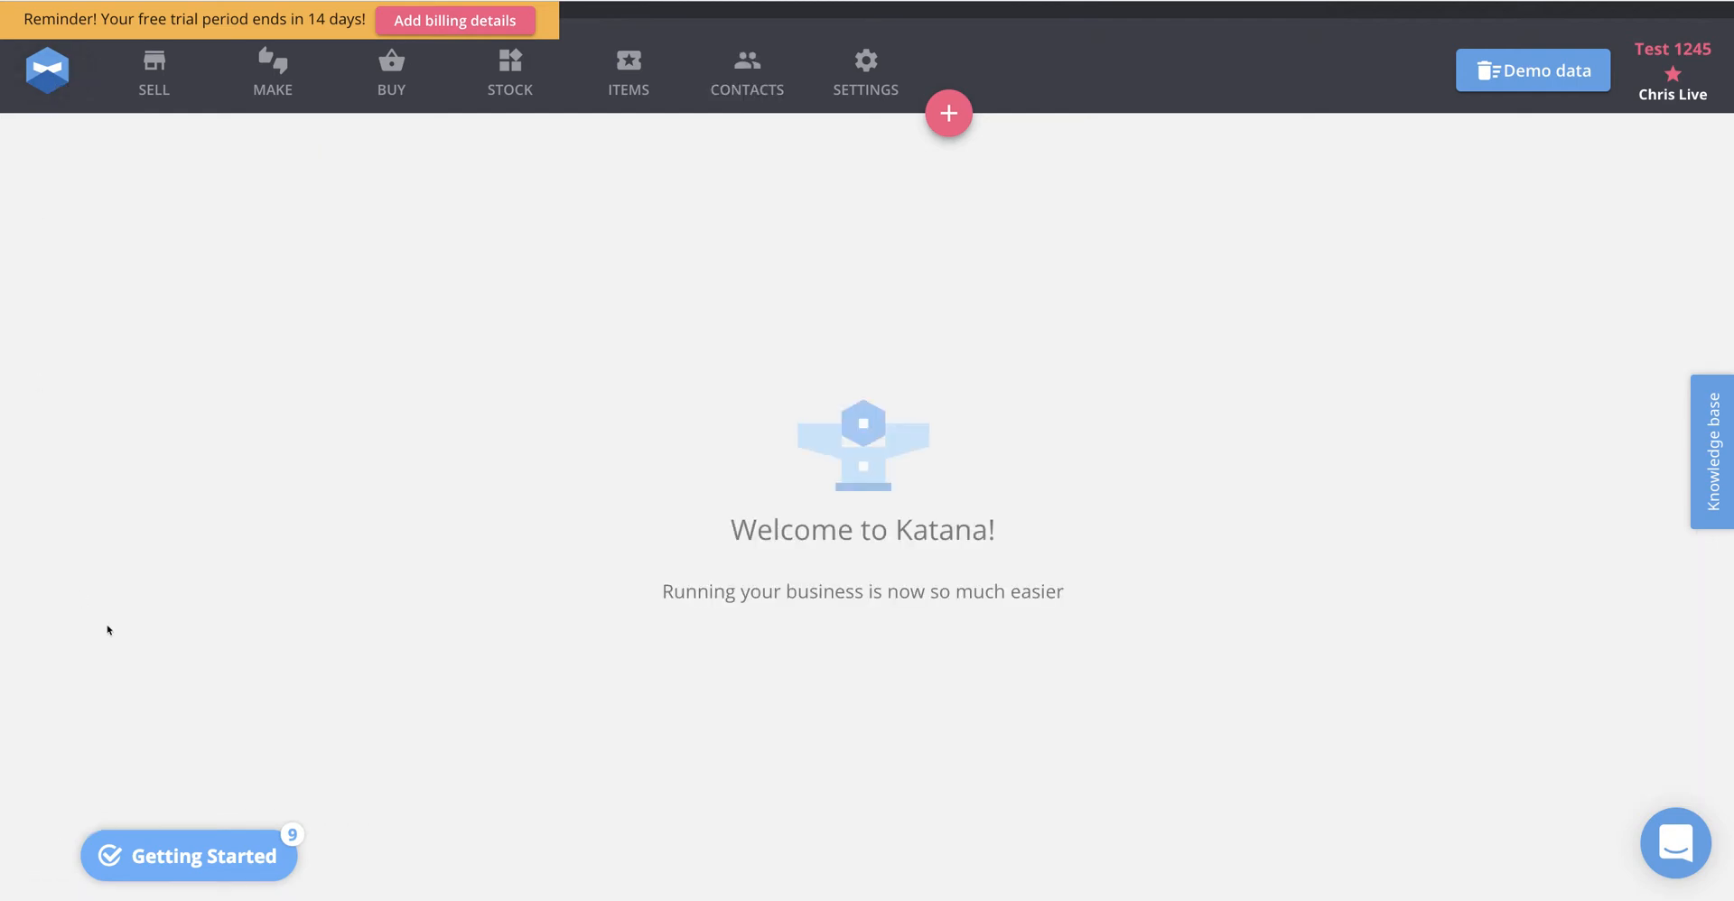
{"action": "left_click", "coordinate": [148, 106]}
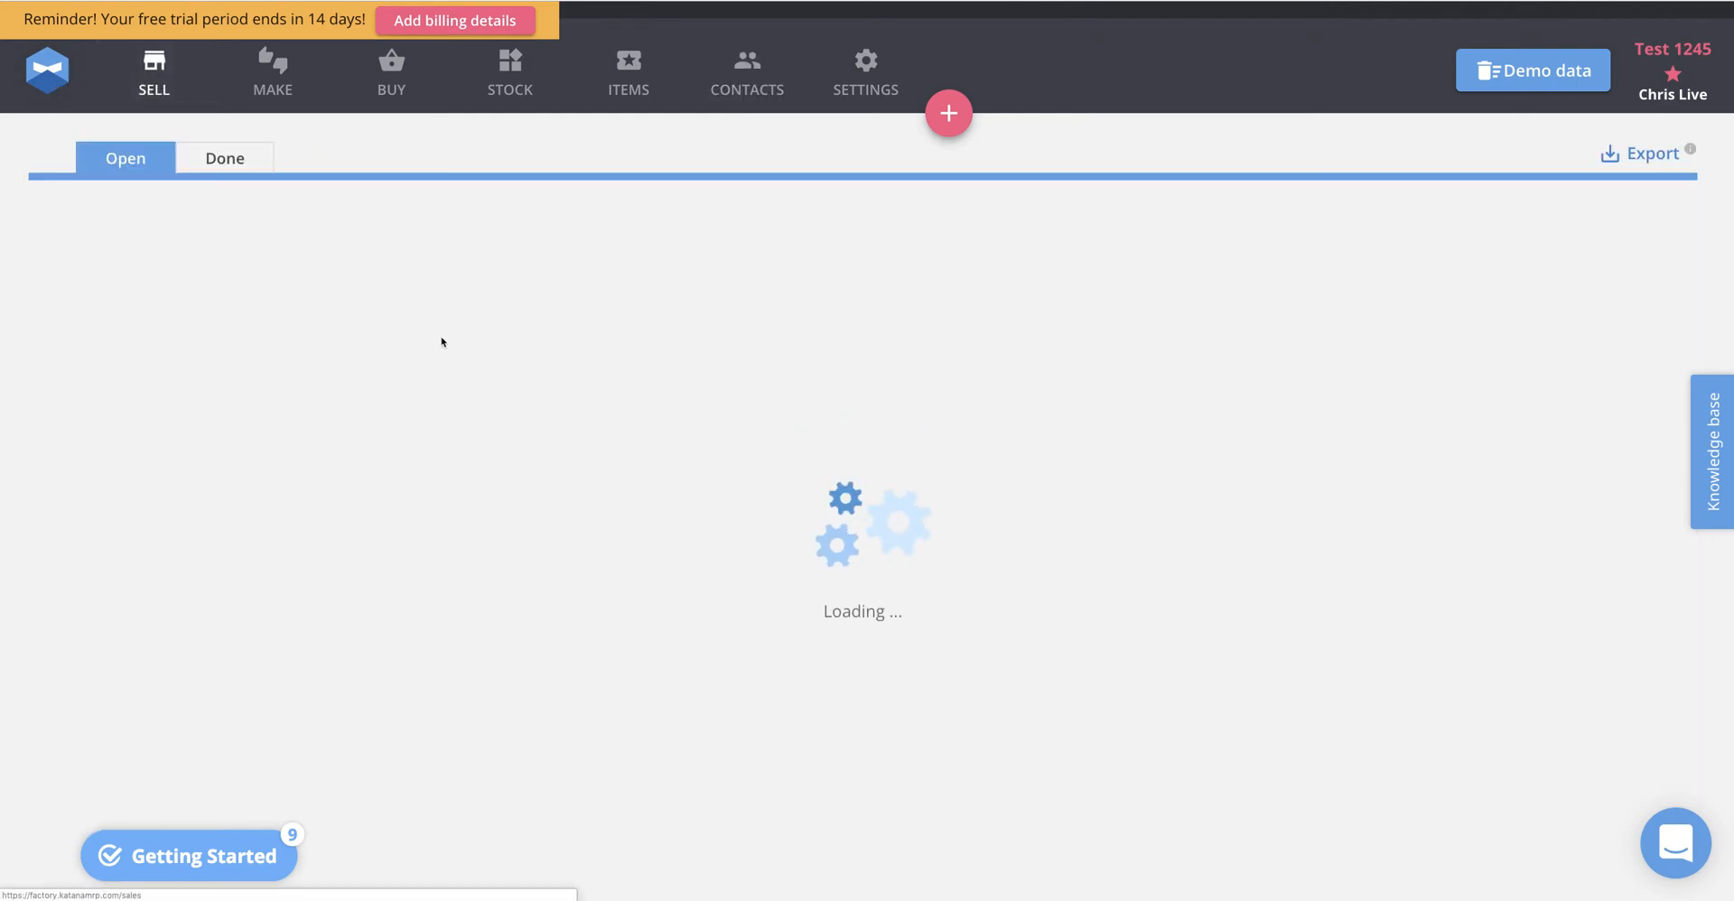